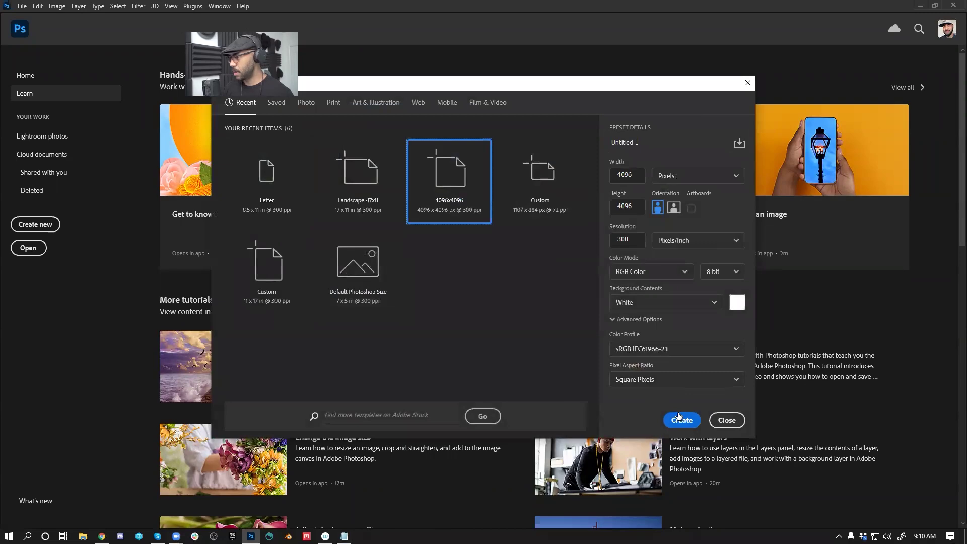
Step: Create a new 4096 x 4096 px document at 300 ppi in RGB Color with a white background
{"action": "left_click", "coordinate": [675, 412]}
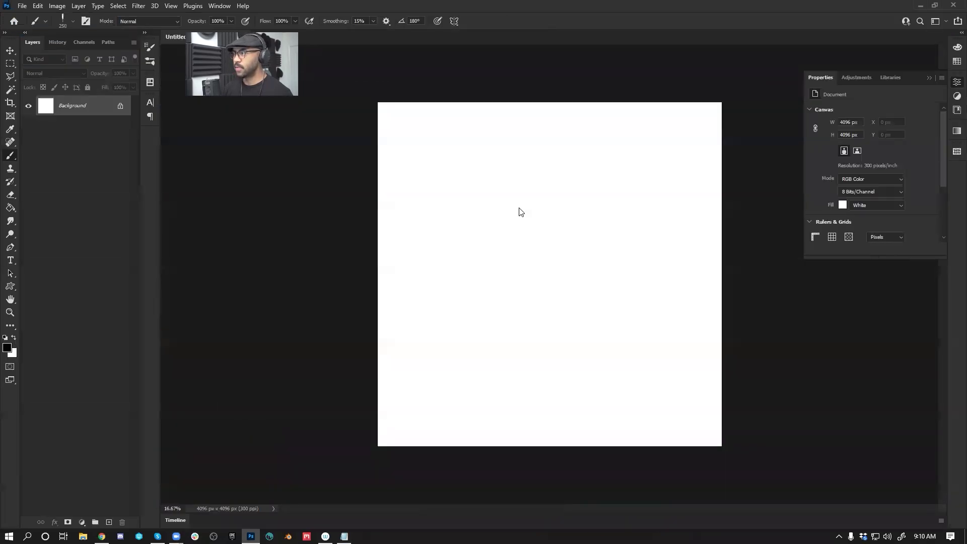
Step: Switch to the Notepad notes, highlight question [1] about client thumbnails, and return to the Photoshop canvas
{"action": "key", "text": "alt+Tab"}
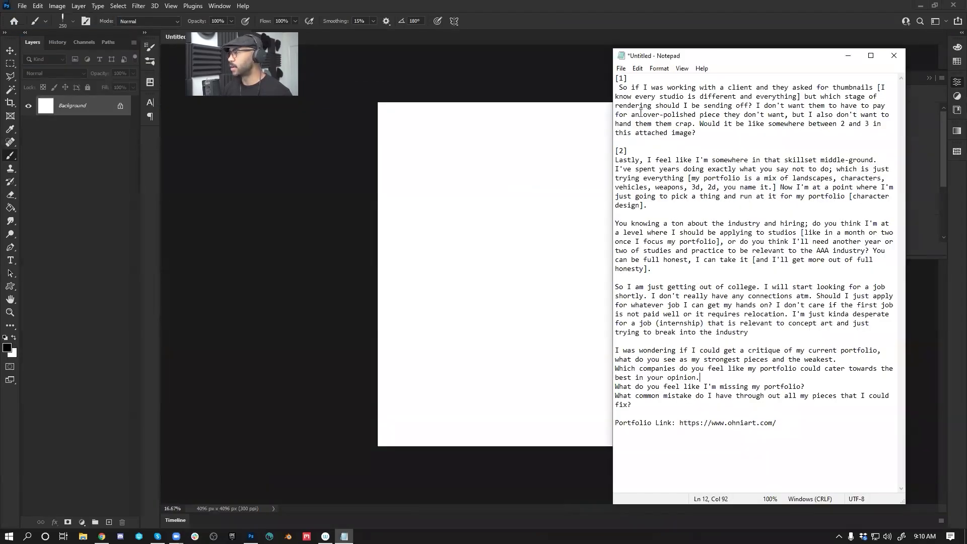
{"action": "left_click_drag", "start_coordinate": [616, 87], "coordinate": [716, 133]}
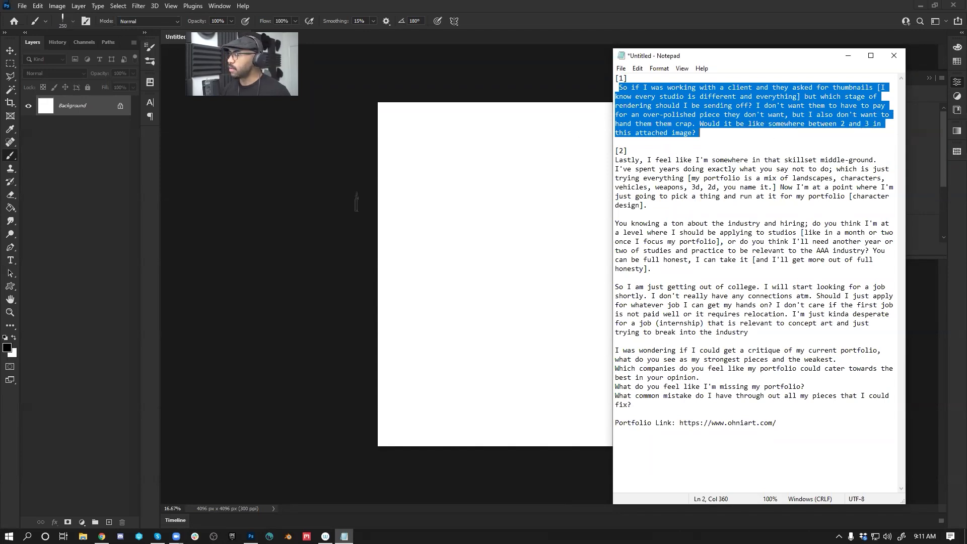
{"action": "left_click", "coordinate": [309, 250]}
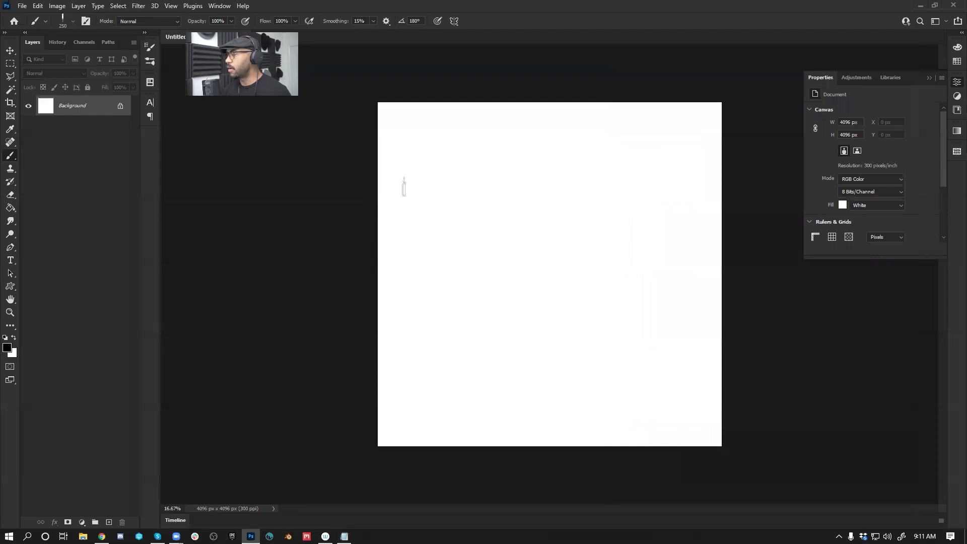
Step: Block in large dark diagonal and vertical brush strokes across the upper half of the canvas as a backdrop
{"action": "key", "text": "z"}
{"action": "left_click", "coordinate": [515, 170]}
{"action": "key", "text": "b"}
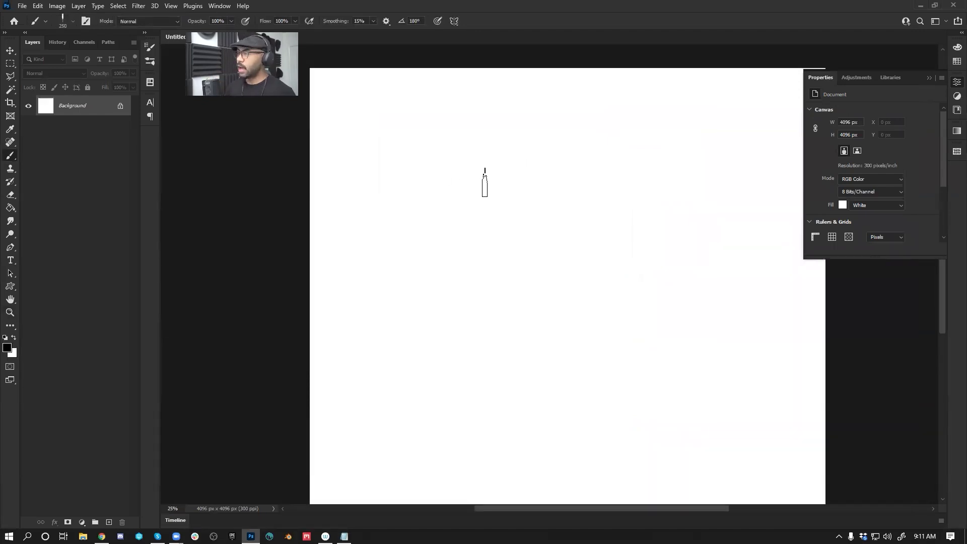
{"action": "right_click", "coordinate": [600, 187]}
{"action": "left_click", "coordinate": [320, 266]}
{"action": "key", "text": "z"}
{"action": "left_click", "coordinate": [321, 266]}
{"action": "key", "text": "b"}
{"action": "key", "text": "z"}
{"action": "left_click", "coordinate": [397, 225], "text": "alt"}
{"action": "left_click", "coordinate": [397, 225], "text": "alt"}
{"action": "key", "text": "b"}
{"action": "key", "text": "b"}
{"action": "mouse_move", "coordinate": [680, 119]}
{"action": "left_mouse_down"}
{"action": "mouse_move", "coordinate": [528, 113]}
{"action": "mouse_move", "coordinate": [552, 134]}
{"action": "mouse_move", "coordinate": [425, 101]}
{"action": "mouse_move", "coordinate": [516, 173]}
{"action": "mouse_move", "coordinate": [630, 151]}
{"action": "left_mouse_up"}
{"action": "left_click_drag", "start_coordinate": [454, 297], "coordinate": [403, 366]}
{"action": "left_click_drag", "start_coordinate": [444, 181], "coordinate": [461, 320]}
Step: Reduce the brush size and add narrower dark strokes beneath the diagonal shape for the figure's first limbs
{"action": "key", "text": "bracketleft"}
{"action": "key", "text": "bracketleft"}
{"action": "key", "text": "bracketleft"}
{"action": "key", "text": "bracketleft"}
{"action": "key", "text": "bracketleft"}
{"action": "mouse_move", "coordinate": [540, 166]}
{"action": "left_mouse_down"}
{"action": "mouse_move", "coordinate": [517, 247]}
{"action": "mouse_move", "coordinate": [543, 190]}
{"action": "mouse_move", "coordinate": [583, 162]}
{"action": "mouse_move", "coordinate": [634, 160]}
{"action": "mouse_move", "coordinate": [594, 166]}
{"action": "mouse_move", "coordinate": [609, 219]}
{"action": "left_mouse_up"}
{"action": "key", "text": "bracketleft"}
{"action": "key", "text": "bracketleft"}
{"action": "key", "text": "bracketleft"}
{"action": "key", "text": "bracketleft"}
{"action": "key", "text": "bracketleft"}
{"action": "mouse_move", "coordinate": [612, 180]}
{"action": "left_mouse_down"}
{"action": "mouse_move", "coordinate": [600, 231]}
{"action": "mouse_move", "coordinate": [573, 264]}
{"action": "left_mouse_up"}
{"action": "left_click", "coordinate": [588, 250]}
Step: Sample a light gray and paint the figure's leaning torso outline and hip, enlarging the brush to 300
{"action": "left_click", "coordinate": [551, 210], "text": "alt"}
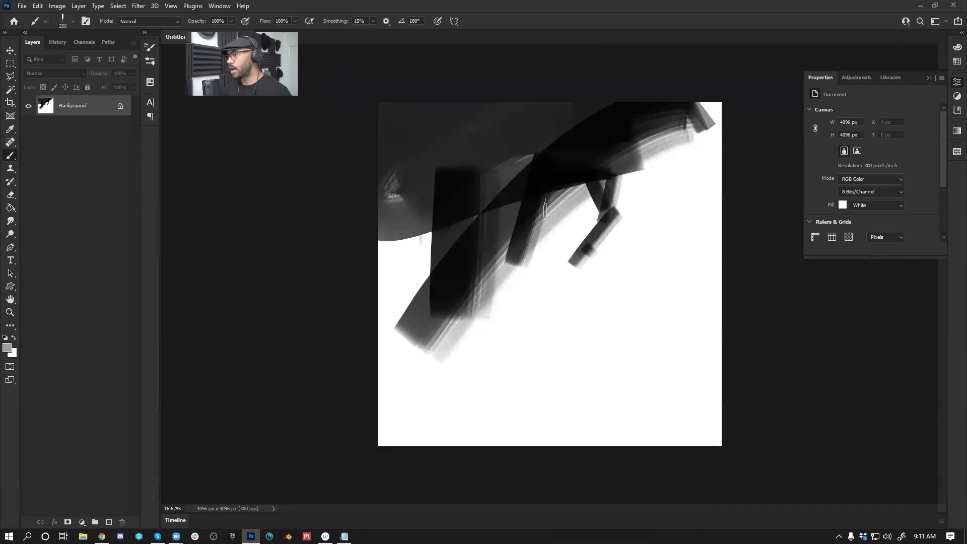
{"action": "left_click_drag", "start_coordinate": [549, 198], "coordinate": [507, 282]}
{"action": "mouse_move", "coordinate": [521, 227]}
{"action": "left_mouse_down"}
{"action": "mouse_move", "coordinate": [597, 187]}
{"action": "mouse_move", "coordinate": [568, 333]}
{"action": "left_mouse_up"}
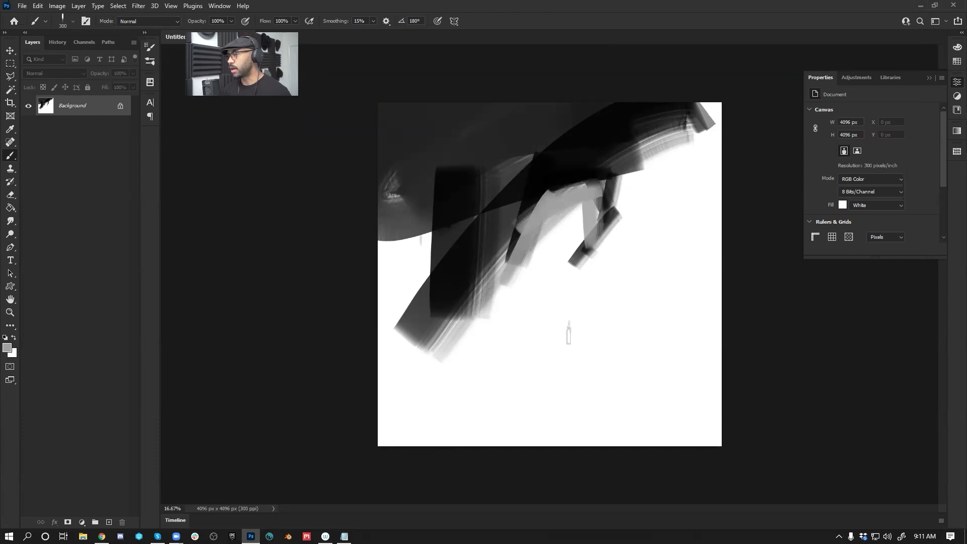
{"action": "key", "text": "bracketright"}
{"action": "left_click_drag", "start_coordinate": [528, 222], "coordinate": [481, 295]}
{"action": "left_click_drag", "start_coordinate": [493, 296], "coordinate": [541, 313]}
{"action": "left_click_drag", "start_coordinate": [594, 179], "coordinate": [586, 204]}
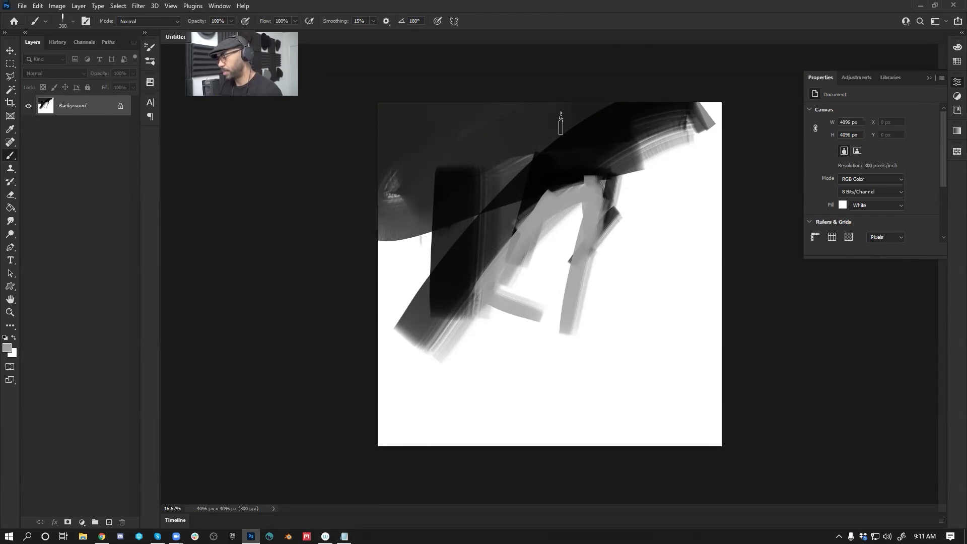
Step: Paint the light gray head above the shoulders and fill in the chest with a smaller brush
{"action": "key", "text": "bracketleft"}
{"action": "key", "text": "bracketleft"}
{"action": "key", "text": "bracketleft"}
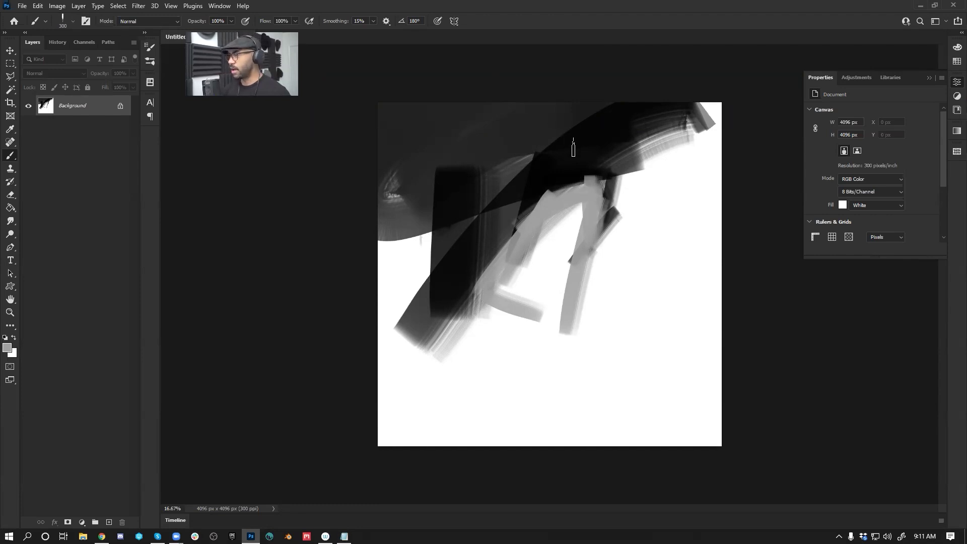
{"action": "left_click_drag", "start_coordinate": [585, 142], "coordinate": [583, 182]}
{"action": "key", "text": "ctrl+z"}
{"action": "mouse_move", "coordinate": [580, 141]}
{"action": "left_mouse_down"}
{"action": "mouse_move", "coordinate": [601, 127]}
{"action": "mouse_move", "coordinate": [603, 168]}
{"action": "mouse_move", "coordinate": [587, 161]}
{"action": "mouse_move", "coordinate": [581, 135]}
{"action": "mouse_move", "coordinate": [601, 152]}
{"action": "mouse_move", "coordinate": [599, 177]}
{"action": "mouse_move", "coordinate": [580, 151]}
{"action": "mouse_move", "coordinate": [587, 204]}
{"action": "mouse_move", "coordinate": [576, 184]}
{"action": "mouse_move", "coordinate": [593, 200]}
{"action": "mouse_move", "coordinate": [581, 185]}
{"action": "mouse_move", "coordinate": [600, 187]}
{"action": "mouse_move", "coordinate": [575, 187]}
{"action": "left_mouse_up"}
{"action": "left_click", "coordinate": [574, 188], "text": "alt"}
{"action": "key", "text": "bracketleft"}
{"action": "key", "text": "bracketleft"}
{"action": "key", "text": "bracketleft"}
{"action": "key", "text": "bracketleft"}
{"action": "key", "text": "bracketleft"}
{"action": "mouse_move", "coordinate": [586, 189]}
{"action": "left_mouse_down"}
{"action": "mouse_move", "coordinate": [594, 214]}
{"action": "mouse_move", "coordinate": [590, 228]}
{"action": "mouse_move", "coordinate": [597, 172]}
{"action": "mouse_move", "coordinate": [585, 263]}
{"action": "mouse_move", "coordinate": [568, 210]}
{"action": "mouse_move", "coordinate": [572, 187]}
{"action": "mouse_move", "coordinate": [590, 213]}
{"action": "mouse_move", "coordinate": [598, 205]}
{"action": "mouse_move", "coordinate": [603, 173]}
{"action": "mouse_move", "coordinate": [573, 229]}
{"action": "mouse_move", "coordinate": [573, 162]}
{"action": "mouse_move", "coordinate": [581, 219]}
{"action": "mouse_move", "coordinate": [551, 214]}
{"action": "mouse_move", "coordinate": [562, 191]}
{"action": "mouse_move", "coordinate": [528, 243]}
{"action": "mouse_move", "coordinate": [526, 259]}
{"action": "mouse_move", "coordinate": [566, 230]}
{"action": "mouse_move", "coordinate": [547, 290]}
{"action": "mouse_move", "coordinate": [533, 279]}
{"action": "mouse_move", "coordinate": [548, 229]}
{"action": "mouse_move", "coordinate": [513, 263]}
{"action": "mouse_move", "coordinate": [512, 247]}
{"action": "mouse_move", "coordinate": [490, 267]}
{"action": "mouse_move", "coordinate": [557, 275]}
{"action": "left_mouse_up"}
Step: Adjust the brush size, reset the colors to default, and paint a black belt across the figure's waist
{"action": "key", "text": "bracketright"}
{"action": "key", "text": "bracketright"}
{"action": "key", "text": "bracketright"}
{"action": "key", "text": "bracketright"}
{"action": "key", "text": "bracketright"}
{"action": "key", "text": "bracketright"}
{"action": "key", "text": "bracketright"}
{"action": "key", "text": "bracketright"}
{"action": "key", "text": "bracketright"}
{"action": "key", "text": "bracketright"}
{"action": "key", "text": "bracketright"}
{"action": "key", "text": "bracketright"}
{"action": "key", "text": "bracketright"}
{"action": "key", "text": "bracketright"}
{"action": "left_click", "coordinate": [570, 207], "text": "alt"}
{"action": "key", "text": "bracketleft"}
{"action": "key", "text": "bracketleft"}
{"action": "key", "text": "bracketleft"}
{"action": "key", "text": "bracketleft"}
{"action": "key", "text": "bracketleft"}
{"action": "key", "text": "bracketleft"}
{"action": "key", "text": "bracketleft"}
{"action": "key", "text": "bracketleft"}
{"action": "key", "text": "bracketleft"}
{"action": "key", "text": "d"}
{"action": "key", "text": "bracketright"}
{"action": "mouse_move", "coordinate": [497, 273]}
{"action": "left_mouse_down"}
{"action": "mouse_move", "coordinate": [558, 277]}
{"action": "mouse_move", "coordinate": [495, 290]}
{"action": "mouse_move", "coordinate": [486, 272]}
{"action": "mouse_move", "coordinate": [549, 278]}
{"action": "left_mouse_up"}
Step: Sample grays from the figure and paint the arms, with the far forearm reaching forward
{"action": "mouse_move", "coordinate": [532, 240]}
{"action": "left_mouse_down"}
{"action": "mouse_move", "coordinate": [523, 250]}
{"action": "mouse_move", "coordinate": [544, 228]}
{"action": "mouse_move", "coordinate": [516, 256]}
{"action": "mouse_move", "coordinate": [568, 217]}
{"action": "mouse_move", "coordinate": [609, 272]}
{"action": "left_mouse_up"}
{"action": "left_click", "coordinate": [538, 226], "text": "alt"}
{"action": "left_click", "coordinate": [545, 228], "text": "alt"}
{"action": "mouse_move", "coordinate": [604, 226]}
{"action": "left_mouse_down"}
{"action": "mouse_move", "coordinate": [610, 280]}
{"action": "mouse_move", "coordinate": [607, 270]}
{"action": "mouse_move", "coordinate": [646, 250]}
{"action": "left_mouse_up"}
Step: Paint the figure's two bent legs in mid gray in a crouching pose, adjusting the brush size for thighs and shins
{"action": "left_click_drag", "start_coordinate": [524, 286], "coordinate": [553, 302]}
{"action": "mouse_move", "coordinate": [553, 302]}
{"action": "left_mouse_down"}
{"action": "mouse_move", "coordinate": [522, 296]}
{"action": "mouse_move", "coordinate": [527, 309]}
{"action": "mouse_move", "coordinate": [528, 285]}
{"action": "mouse_move", "coordinate": [536, 313]}
{"action": "mouse_move", "coordinate": [570, 304]}
{"action": "mouse_move", "coordinate": [533, 308]}
{"action": "mouse_move", "coordinate": [547, 320]}
{"action": "mouse_move", "coordinate": [660, 348]}
{"action": "mouse_move", "coordinate": [580, 306]}
{"action": "mouse_move", "coordinate": [666, 366]}
{"action": "left_mouse_up"}
{"action": "key", "text": "bracketright"}
{"action": "key", "text": "bracketright"}
{"action": "key", "text": "bracketright"}
{"action": "key", "text": "bracketright"}
{"action": "key", "text": "bracketright"}
{"action": "left_click_drag", "start_coordinate": [606, 323], "coordinate": [637, 349]}
{"action": "key", "text": "bracketleft"}
{"action": "mouse_move", "coordinate": [532, 317]}
{"action": "left_mouse_down"}
{"action": "mouse_move", "coordinate": [553, 338]}
{"action": "mouse_move", "coordinate": [526, 296]}
{"action": "mouse_move", "coordinate": [561, 352]}
{"action": "left_mouse_up"}
{"action": "mouse_move", "coordinate": [557, 328]}
{"action": "left_mouse_down"}
{"action": "mouse_move", "coordinate": [571, 356]}
{"action": "mouse_move", "coordinate": [529, 383]}
{"action": "left_mouse_up"}
{"action": "left_click", "coordinate": [659, 363]}
{"action": "key", "text": "bracketleft"}
{"action": "left_click_drag", "start_coordinate": [661, 359], "coordinate": [569, 388]}
Step: Reduce the brush size to 70 and paint the curled gray hands at the far wrist and the waist
{"action": "key", "text": "bracketleft"}
{"action": "key", "text": "bracketleft"}
{"action": "key", "text": "bracketleft"}
{"action": "key", "text": "bracketleft"}
{"action": "key", "text": "bracketleft"}
{"action": "key", "text": "bracketleft"}
{"action": "key", "text": "bracketleft"}
{"action": "key", "text": "bracketleft"}
{"action": "key", "text": "bracketleft"}
{"action": "key", "text": "bracketleft"}
{"action": "key", "text": "bracketleft"}
{"action": "key", "text": "bracketleft"}
{"action": "mouse_move", "coordinate": [645, 247]}
{"action": "left_mouse_down"}
{"action": "mouse_move", "coordinate": [657, 270]}
{"action": "mouse_move", "coordinate": [642, 277]}
{"action": "left_mouse_up"}
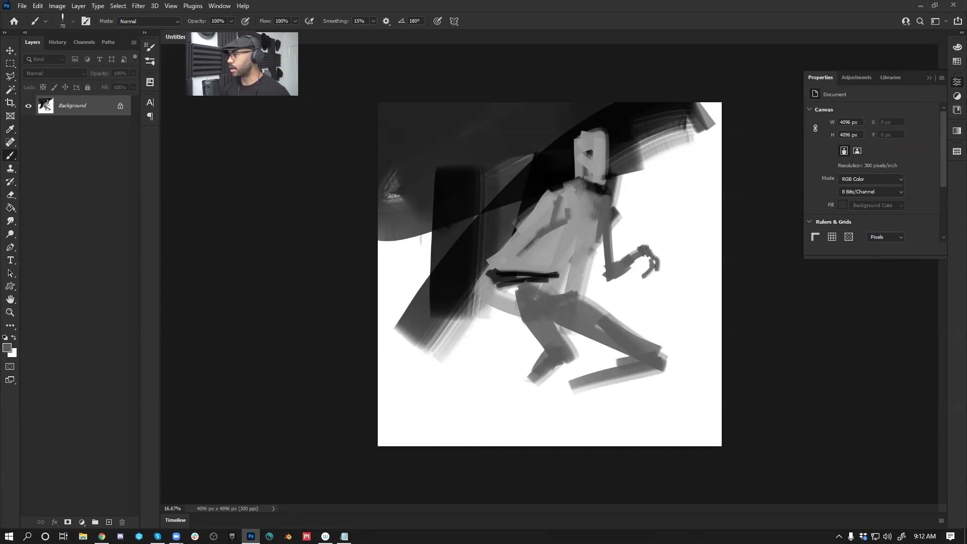
{"action": "mouse_move", "coordinate": [553, 274]}
{"action": "left_mouse_down"}
{"action": "mouse_move", "coordinate": [579, 282]}
{"action": "mouse_move", "coordinate": [577, 266]}
{"action": "mouse_move", "coordinate": [589, 286]}
{"action": "left_mouse_up"}
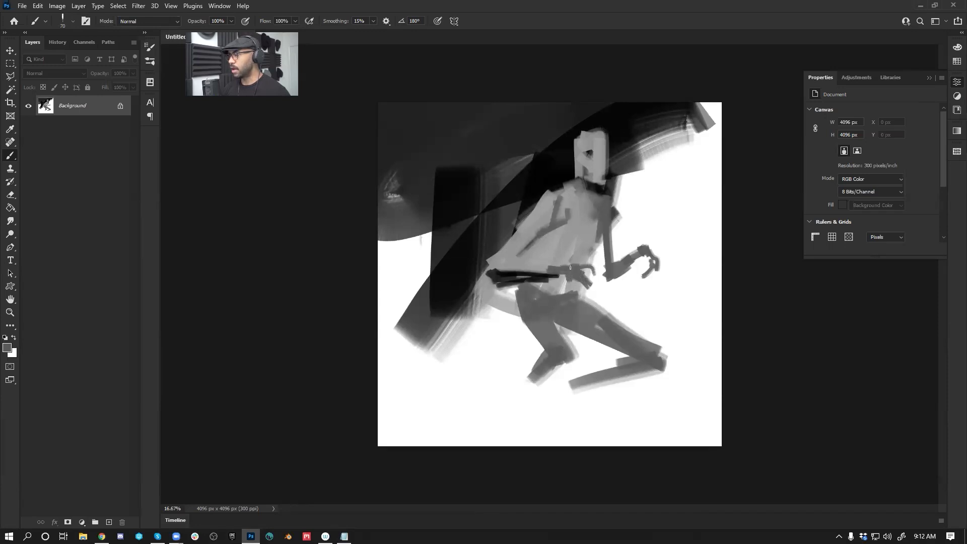
Step: Sample a light gray from the torso and paint strokes along the figure's back and near upper arm
{"action": "left_click", "coordinate": [596, 265], "text": "alt"}
{"action": "left_click", "coordinate": [548, 265], "text": "alt"}
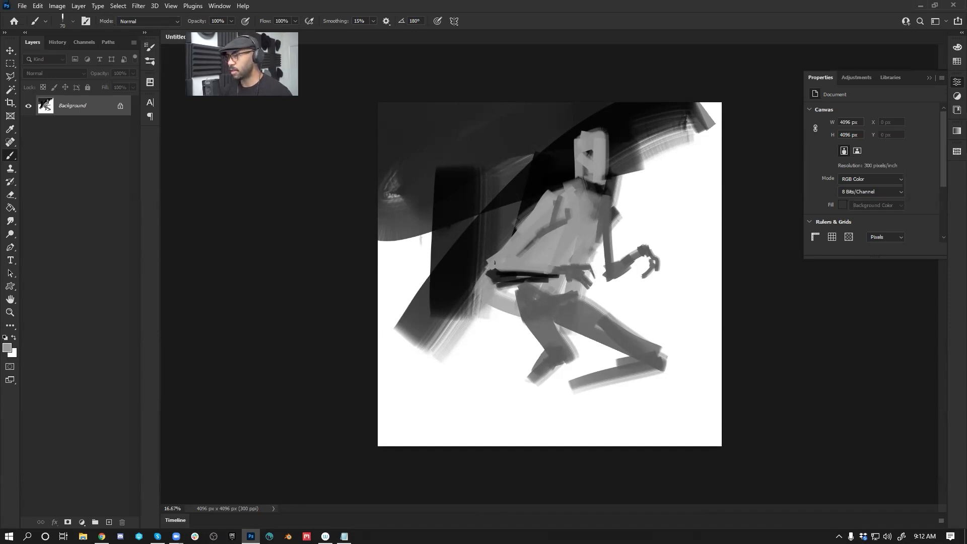
{"action": "left_click_drag", "start_coordinate": [494, 262], "coordinate": [560, 208]}
{"action": "left_click_drag", "start_coordinate": [503, 244], "coordinate": [546, 195]}
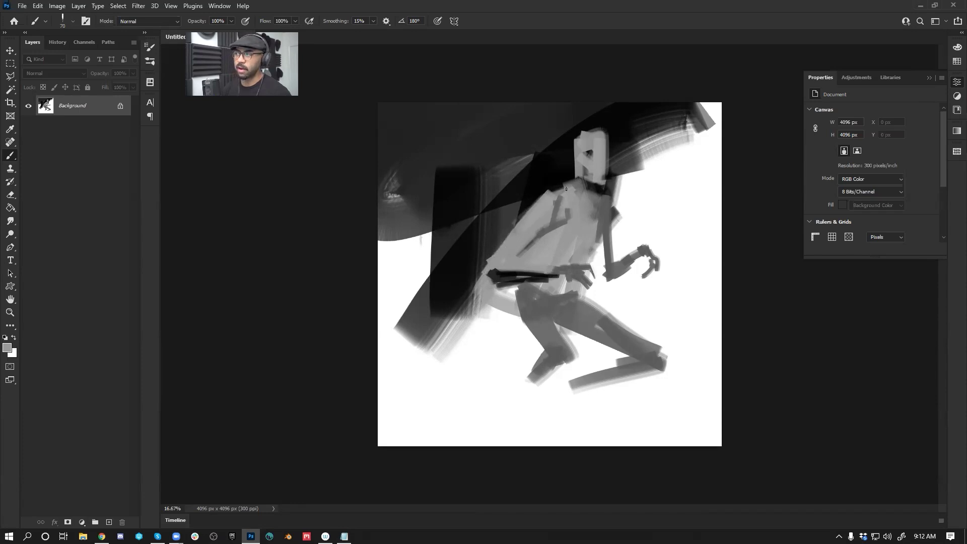
Step: Flip the canvas horizontally, then shade the far arm and chest with sampled darker grays
{"action": "key", "text": "ctrl+f"}
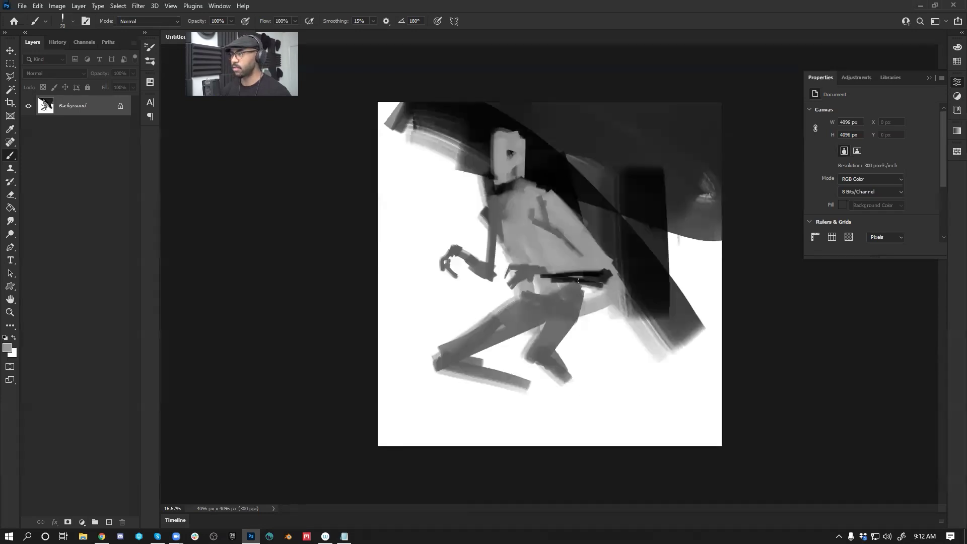
{"action": "left_click", "coordinate": [494, 255], "text": "alt"}
{"action": "left_click_drag", "start_coordinate": [497, 240], "coordinate": [497, 275]}
{"action": "left_click", "coordinate": [509, 233], "text": "alt"}
{"action": "key", "text": "ctrl+z"}
{"action": "left_click", "coordinate": [493, 209], "text": "alt"}
{"action": "mouse_move", "coordinate": [520, 197]}
{"action": "left_mouse_down"}
{"action": "mouse_move", "coordinate": [508, 221]}
{"action": "mouse_move", "coordinate": [539, 244]}
{"action": "left_mouse_up"}
Step: Set the brush size to 150 and paint gray tones over the near sleeve, the shoulders and the far upper arm
{"action": "key", "text": "bracketright"}
{"action": "key", "text": "bracketright"}
{"action": "key", "text": "bracketright"}
{"action": "key", "text": "bracketright"}
{"action": "key", "text": "bracketright"}
{"action": "key", "text": "bracketright"}
{"action": "key", "text": "bracketright"}
{"action": "key", "text": "bracketright"}
{"action": "key", "text": "bracketright"}
{"action": "key", "text": "bracketright"}
{"action": "key", "text": "bracketright"}
{"action": "key", "text": "bracketright"}
{"action": "key", "text": "bracketright"}
{"action": "key", "text": "bracketleft"}
{"action": "key", "text": "bracketleft"}
{"action": "key", "text": "bracketleft"}
{"action": "key", "text": "bracketleft"}
{"action": "key", "text": "bracketleft"}
{"action": "key", "text": "bracketleft"}
{"action": "key", "text": "bracketleft"}
{"action": "key", "text": "bracketleft"}
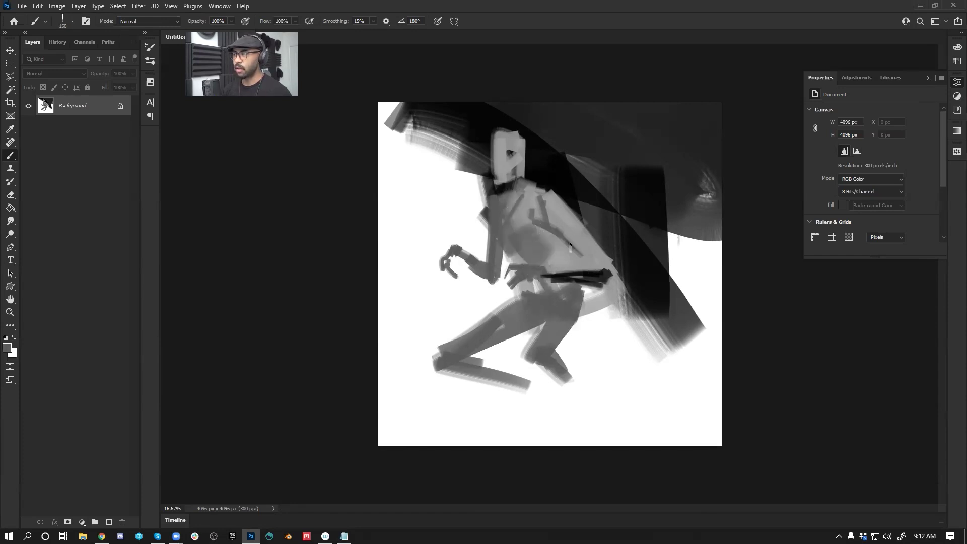
{"action": "mouse_move", "coordinate": [557, 267]}
{"action": "left_mouse_down"}
{"action": "mouse_move", "coordinate": [601, 262]}
{"action": "mouse_move", "coordinate": [567, 234]}
{"action": "mouse_move", "coordinate": [609, 267]}
{"action": "left_mouse_up"}
{"action": "left_click", "coordinate": [597, 256], "text": "alt"}
{"action": "mouse_move", "coordinate": [551, 196]}
{"action": "left_mouse_down"}
{"action": "mouse_move", "coordinate": [525, 182]}
{"action": "mouse_move", "coordinate": [554, 201]}
{"action": "mouse_move", "coordinate": [537, 219]}
{"action": "mouse_move", "coordinate": [530, 200]}
{"action": "mouse_move", "coordinate": [495, 201]}
{"action": "mouse_move", "coordinate": [490, 261]}
{"action": "left_mouse_up"}
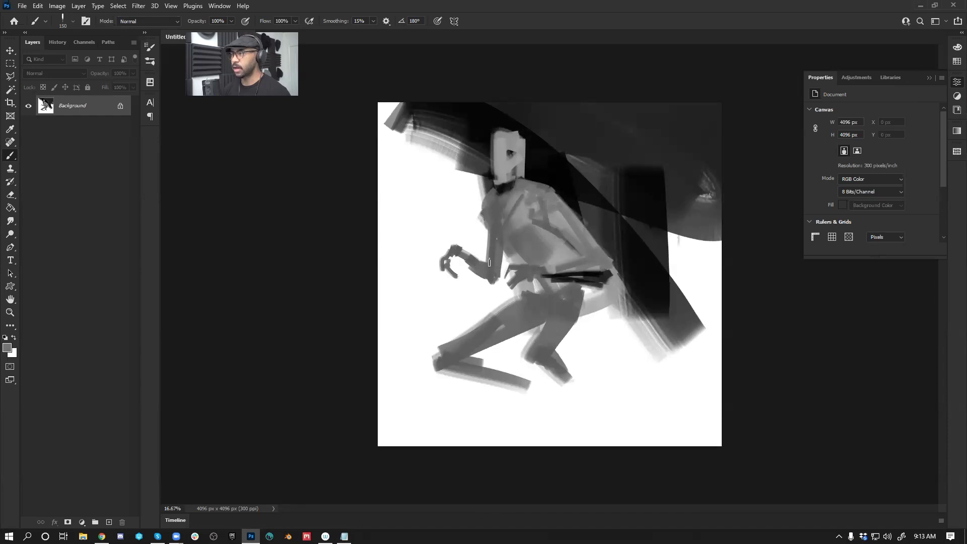
Step: Flip the canvas back horizontally and paint a dark shadow between the torso and the far arm
{"action": "key", "text": "ctrl+shift+h"}
{"action": "key", "text": "d"}
{"action": "mouse_move", "coordinate": [606, 229]}
{"action": "left_mouse_down"}
{"action": "mouse_move", "coordinate": [596, 272]}
{"action": "mouse_move", "coordinate": [612, 250]}
{"action": "mouse_move", "coordinate": [600, 266]}
{"action": "left_mouse_up"}
{"action": "key", "text": "ctrl+z"}
{"action": "left_click", "coordinate": [602, 252], "text": "alt"}
{"action": "left_click_drag", "start_coordinate": [608, 239], "coordinate": [607, 275]}
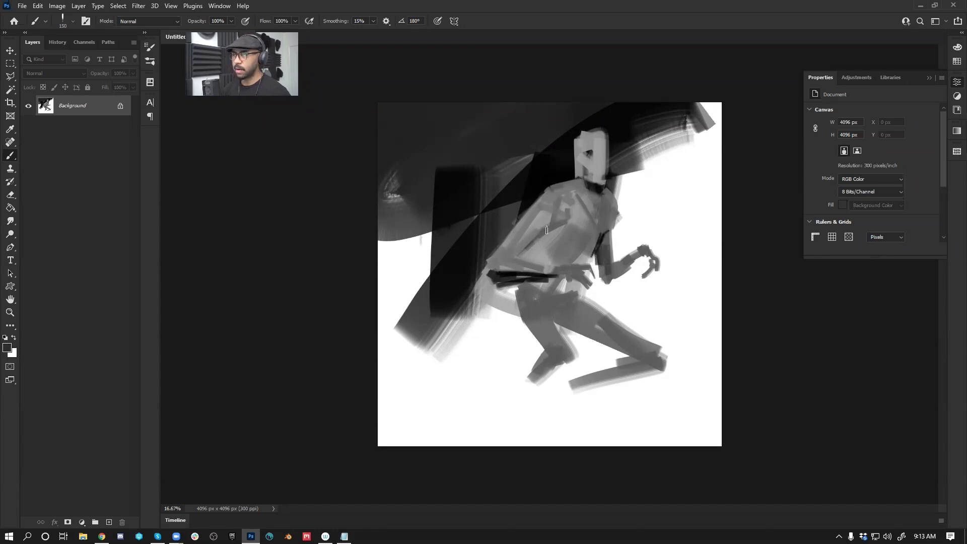
Step: Paint a black shadow in the crook of the near elbow and sample a gray beside it
{"action": "mouse_move", "coordinate": [535, 240]}
{"action": "left_mouse_down"}
{"action": "mouse_move", "coordinate": [527, 265]}
{"action": "mouse_move", "coordinate": [531, 246]}
{"action": "mouse_move", "coordinate": [519, 256]}
{"action": "mouse_move", "coordinate": [572, 206]}
{"action": "mouse_move", "coordinate": [519, 262]}
{"action": "mouse_move", "coordinate": [536, 243]}
{"action": "mouse_move", "coordinate": [515, 264]}
{"action": "left_mouse_up"}
{"action": "key", "text": "d"}
{"action": "left_click", "coordinate": [511, 271], "text": "alt"}
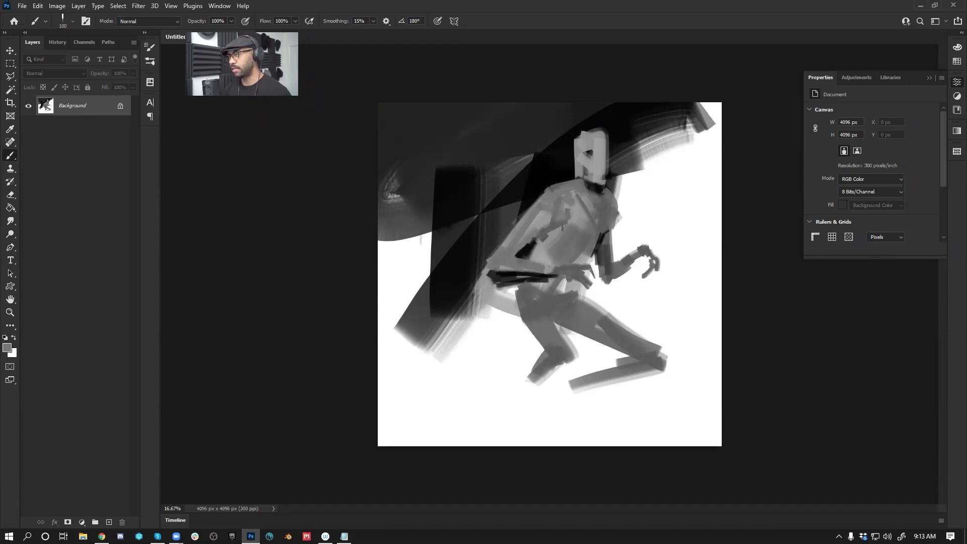
Step: Paint a white collar band with a black edge across the figure's upper chest, swapping foreground and background colors
{"action": "left_click", "coordinate": [568, 186], "text": "alt"}
{"action": "left_click_drag", "start_coordinate": [562, 187], "coordinate": [585, 207]}
{"action": "key", "text": "x"}
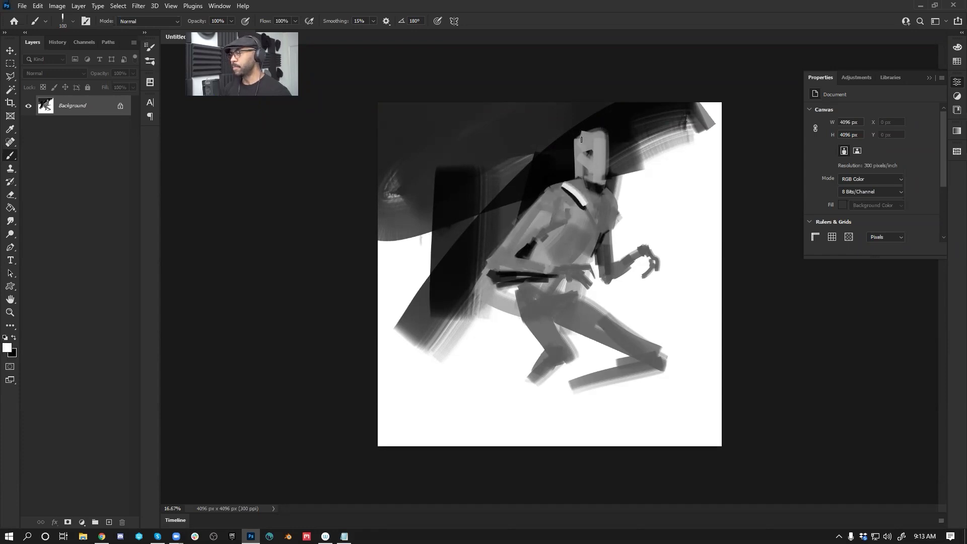
Step: Sample light grays and paint over the collar area and upper chest, raising the brush size from 150 to 300
{"action": "key", "text": "]"}
{"action": "mouse_move", "coordinate": [572, 184]}
{"action": "left_mouse_down"}
{"action": "mouse_move", "coordinate": [588, 206]}
{"action": "mouse_move", "coordinate": [586, 195]}
{"action": "mouse_move", "coordinate": [602, 206]}
{"action": "mouse_move", "coordinate": [611, 196]}
{"action": "mouse_move", "coordinate": [598, 222]}
{"action": "left_mouse_up"}
{"action": "left_click", "coordinate": [582, 184], "text": "alt"}
{"action": "left_click", "coordinate": [596, 212], "text": "alt"}
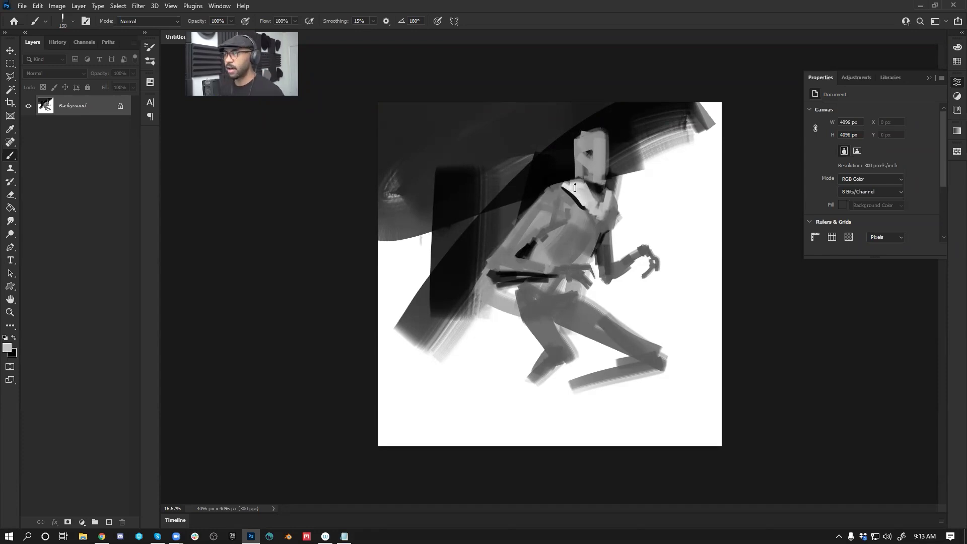
{"action": "key", "text": "bracketright"}
{"action": "key", "text": "bracketright"}
{"action": "key", "text": "bracketright"}
{"action": "key", "text": "bracketright"}
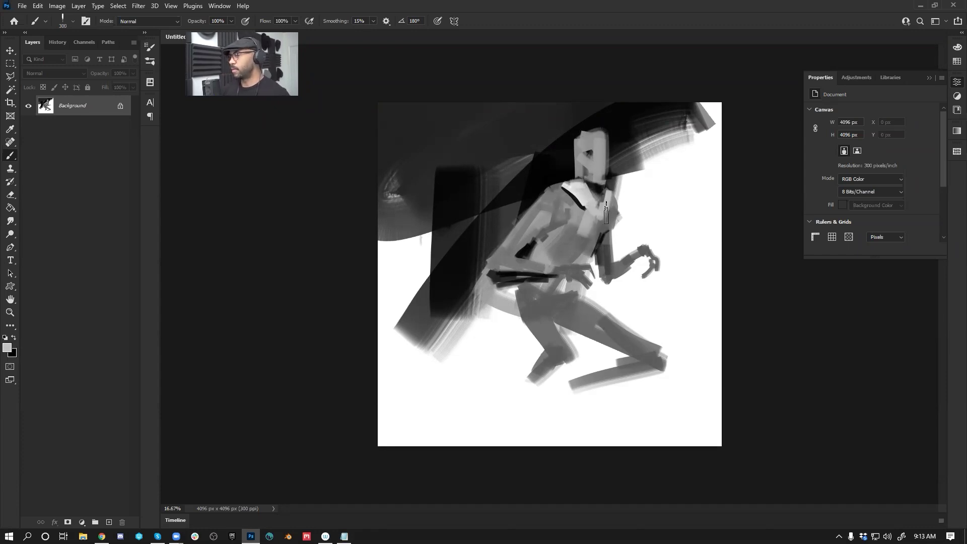
Step: Flip the canvas horizontally, reshape the front of the head with a brush of 175 and sample the black background
{"action": "key", "text": "ctrl+shift+h"}
{"action": "key", "text": "bracketleft"}
{"action": "key", "text": "bracketleft"}
{"action": "key", "text": "bracketleft"}
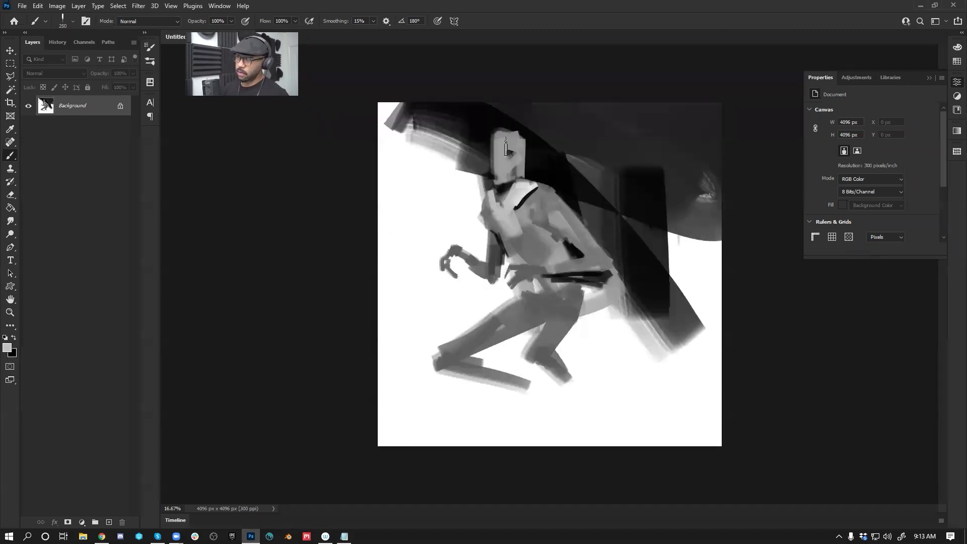
{"action": "mouse_move", "coordinate": [495, 143]}
{"action": "left_mouse_down"}
{"action": "mouse_move", "coordinate": [508, 130]}
{"action": "mouse_move", "coordinate": [496, 156]}
{"action": "mouse_move", "coordinate": [524, 126]}
{"action": "mouse_move", "coordinate": [500, 116]}
{"action": "mouse_move", "coordinate": [489, 149]}
{"action": "left_mouse_up"}
{"action": "left_click", "coordinate": [500, 117], "text": "alt"}
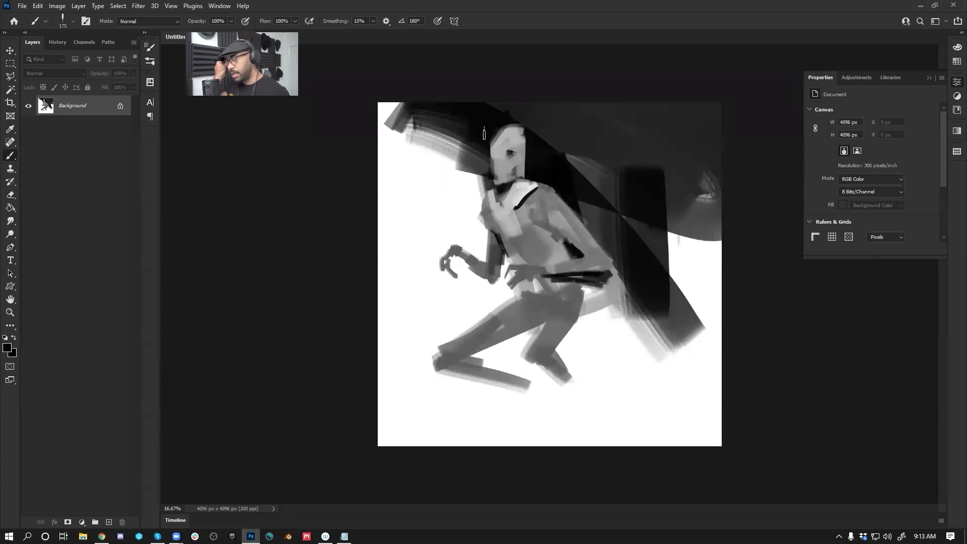
Step: Cover the dark eye spot with sampled gray and paint black shadows under the jaw and behind the head
{"action": "left_click", "coordinate": [518, 139], "text": "alt"}
{"action": "left_click_drag", "start_coordinate": [510, 150], "coordinate": [505, 187]}
{"action": "left_click", "coordinate": [503, 170], "text": "alt"}
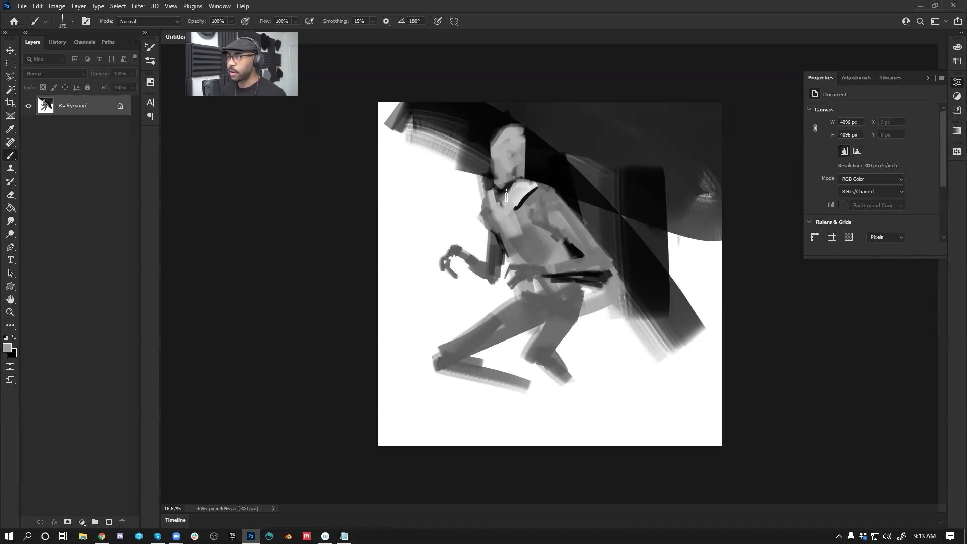
{"action": "left_click", "coordinate": [516, 178], "text": "alt"}
{"action": "key", "text": "["}
{"action": "left_click_drag", "start_coordinate": [511, 182], "coordinate": [517, 178]}
{"action": "left_click_drag", "start_coordinate": [526, 137], "coordinate": [521, 169]}
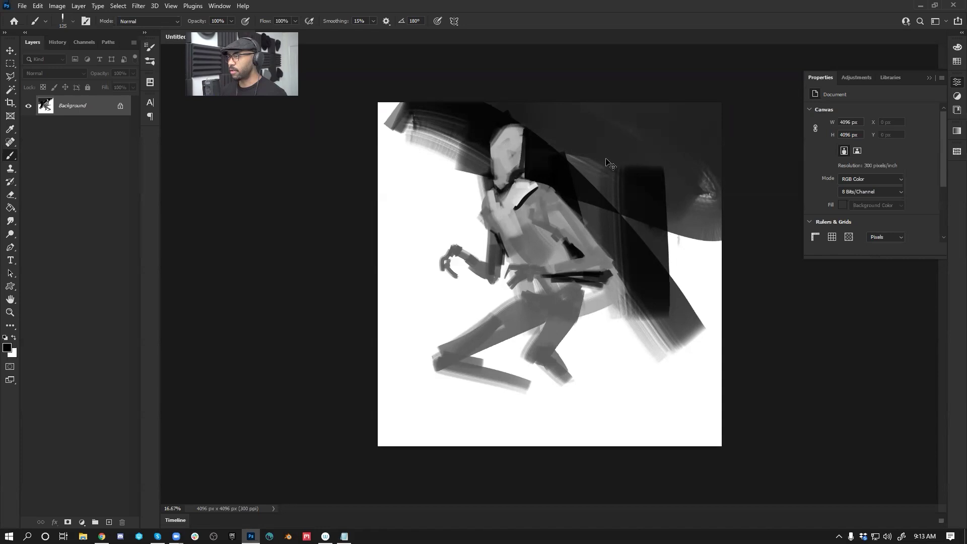
Step: Flip the canvas back and paint light gray ridges fanning from the back of the head with a broad band trailing behind
{"action": "key", "text": "ctrl+shift+h"}
{"action": "left_click", "coordinate": [582, 146], "text": "alt"}
{"action": "mouse_move", "coordinate": [572, 134]}
{"action": "left_mouse_down"}
{"action": "mouse_move", "coordinate": [571, 174]}
{"action": "mouse_move", "coordinate": [556, 136]}
{"action": "left_mouse_up"}
{"action": "mouse_move", "coordinate": [552, 169]}
{"action": "left_mouse_down"}
{"action": "mouse_move", "coordinate": [498, 156]}
{"action": "mouse_move", "coordinate": [540, 179]}
{"action": "mouse_move", "coordinate": [514, 149]}
{"action": "mouse_move", "coordinate": [530, 166]}
{"action": "mouse_move", "coordinate": [531, 143]}
{"action": "mouse_move", "coordinate": [521, 163]}
{"action": "left_mouse_up"}
{"action": "key", "text": "]"}
{"action": "key", "text": "]"}
{"action": "key", "text": "]"}
{"action": "key", "text": "]"}
{"action": "key", "text": "]"}
{"action": "key", "text": "]"}
{"action": "key", "text": "]"}
{"action": "mouse_move", "coordinate": [461, 131]}
{"action": "left_mouse_down"}
{"action": "mouse_move", "coordinate": [525, 166]}
{"action": "mouse_move", "coordinate": [479, 135]}
{"action": "left_mouse_up"}
{"action": "key", "text": "["}
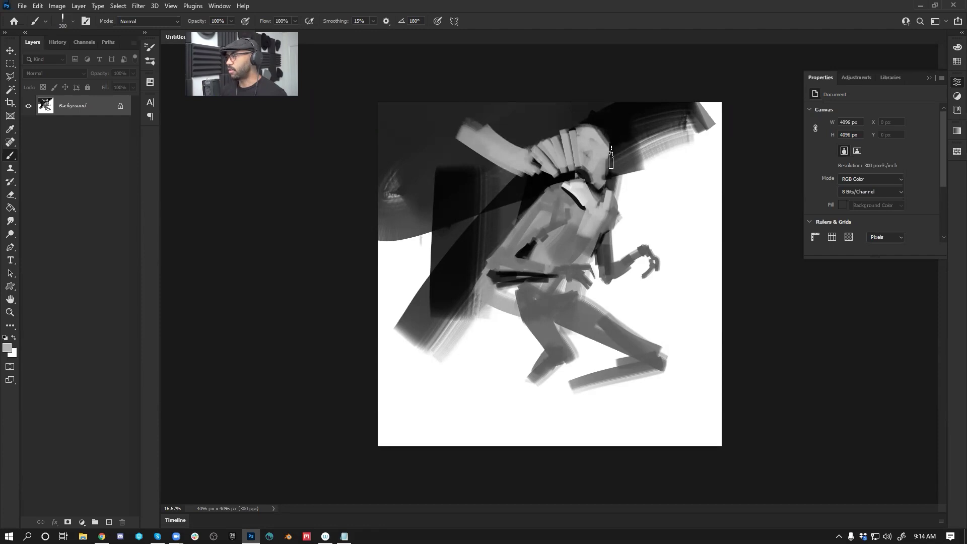
Step: Paint a thin light gray horn rising in front of the face to the canvas's upper edge with a brush of 100
{"action": "left_click_drag", "start_coordinate": [610, 148], "coordinate": [619, 172]}
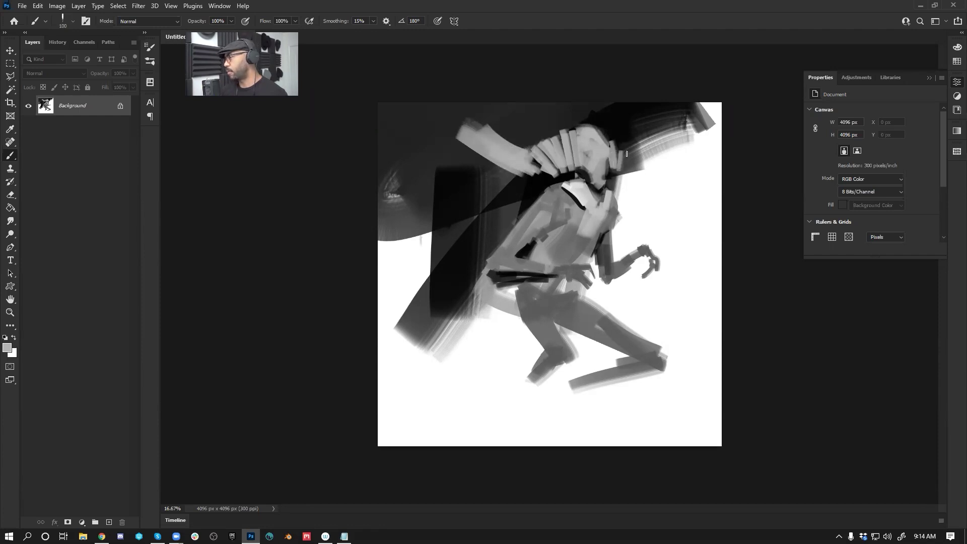
{"action": "left_click_drag", "start_coordinate": [624, 129], "coordinate": [626, 151]}
{"action": "left_click_drag", "start_coordinate": [619, 105], "coordinate": [620, 164]}
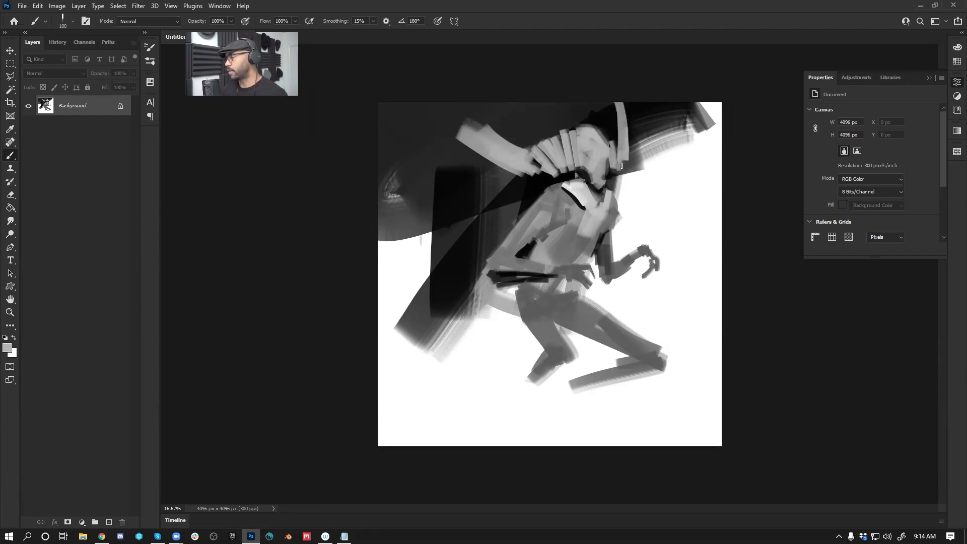
Step: Set the brush size to 700 and extend the light gray band behind the head to the canvas's upper edge
{"action": "key", "text": "bracketright"}
{"action": "key", "text": "bracketright"}
{"action": "key", "text": "bracketright"}
{"action": "key", "text": "bracketright"}
{"action": "key", "text": "bracketright"}
{"action": "key", "text": "bracketright"}
{"action": "key", "text": "bracketright"}
{"action": "key", "text": "bracketright"}
{"action": "left_click_drag", "start_coordinate": [484, 131], "coordinate": [434, 108]}
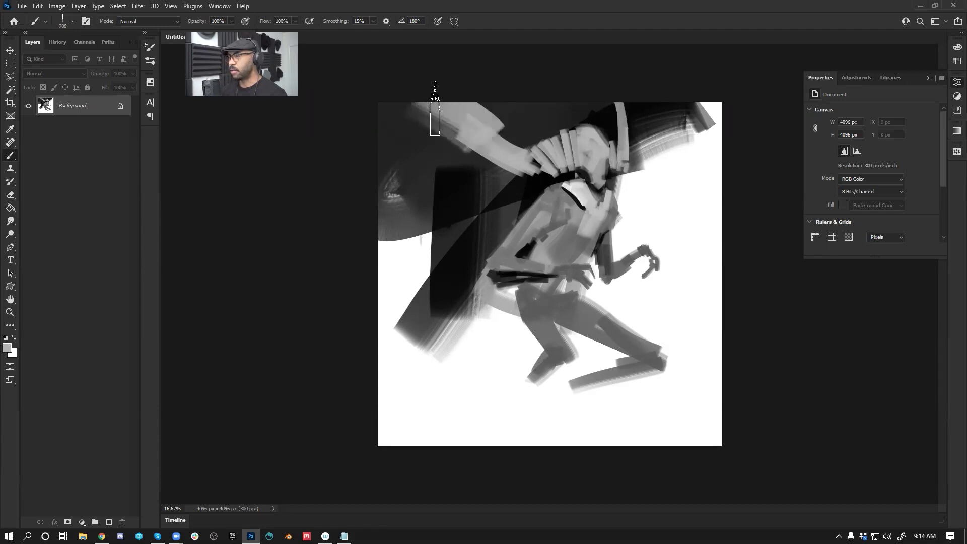
Step: Sample the background black with a smaller brush and darken the base of the ridges behind the head
{"action": "key", "text": "bracketleft"}
{"action": "key", "text": "bracketleft"}
{"action": "key", "text": "bracketleft"}
{"action": "key", "text": "bracketleft"}
{"action": "key", "text": "bracketleft"}
{"action": "key", "text": "bracketleft"}
{"action": "key", "text": "bracketleft"}
{"action": "key", "text": "bracketleft"}
{"action": "key", "text": "bracketleft"}
{"action": "left_click", "coordinate": [517, 190], "text": "alt"}
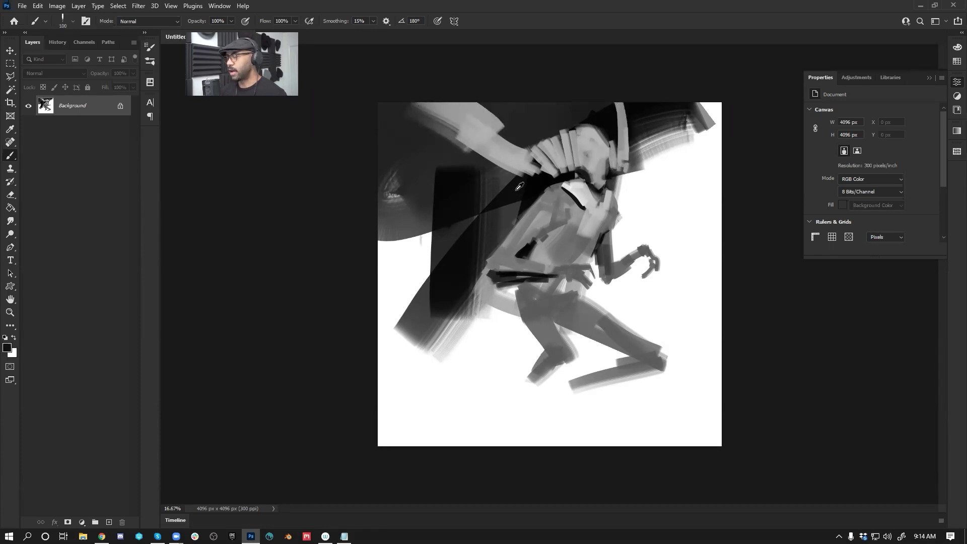
{"action": "key", "text": "bracketright"}
{"action": "key", "text": "bracketright"}
{"action": "key", "text": "bracketright"}
{"action": "left_click_drag", "start_coordinate": [531, 169], "coordinate": [625, 166]}
Step: Paint a dark notch on the light band and diagonal dark strokes in the background behind the figure with a brush of 300
{"action": "key", "text": "bracketleft"}
{"action": "key", "text": "bracketleft"}
{"action": "left_click_drag", "start_coordinate": [487, 119], "coordinate": [499, 135]}
{"action": "mouse_move", "coordinate": [504, 189]}
{"action": "left_mouse_down"}
{"action": "mouse_move", "coordinate": [484, 222]}
{"action": "mouse_move", "coordinate": [443, 252]}
{"action": "left_mouse_up"}
{"action": "left_click_drag", "start_coordinate": [407, 219], "coordinate": [432, 252]}
{"action": "left_click_drag", "start_coordinate": [385, 226], "coordinate": [434, 283]}
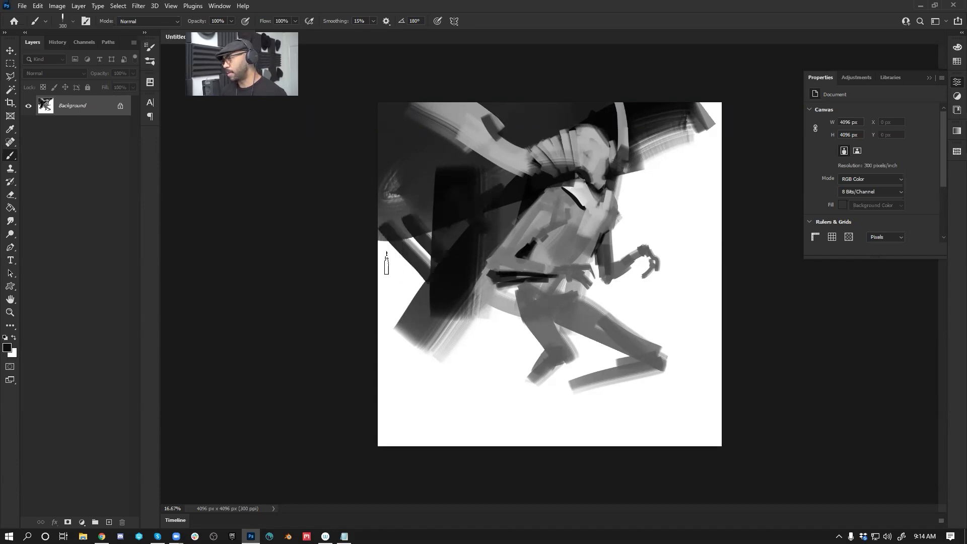
{"action": "left_click_drag", "start_coordinate": [384, 255], "coordinate": [423, 302]}
Step: Enlarge the brush and paint a wide black stroke over the lower end of the dark shape behind the figure
{"action": "key", "text": "bracketright"}
{"action": "key", "text": "bracketright"}
{"action": "key", "text": "bracketright"}
{"action": "key", "text": "bracketright"}
{"action": "key", "text": "bracketright"}
{"action": "key", "text": "bracketright"}
{"action": "key", "text": "bracketright"}
{"action": "key", "text": "bracketright"}
{"action": "left_click_drag", "start_coordinate": [392, 330], "coordinate": [437, 353]}
Step: Flip the canvas horizontally and paint broad black diagonal strokes in the background ahead of the head with a brush of 700
{"action": "key", "text": "ctrl+shift+h"}
{"action": "key", "text": "bracketleft"}
{"action": "key", "text": "bracketleft"}
{"action": "key", "text": "bracketleft"}
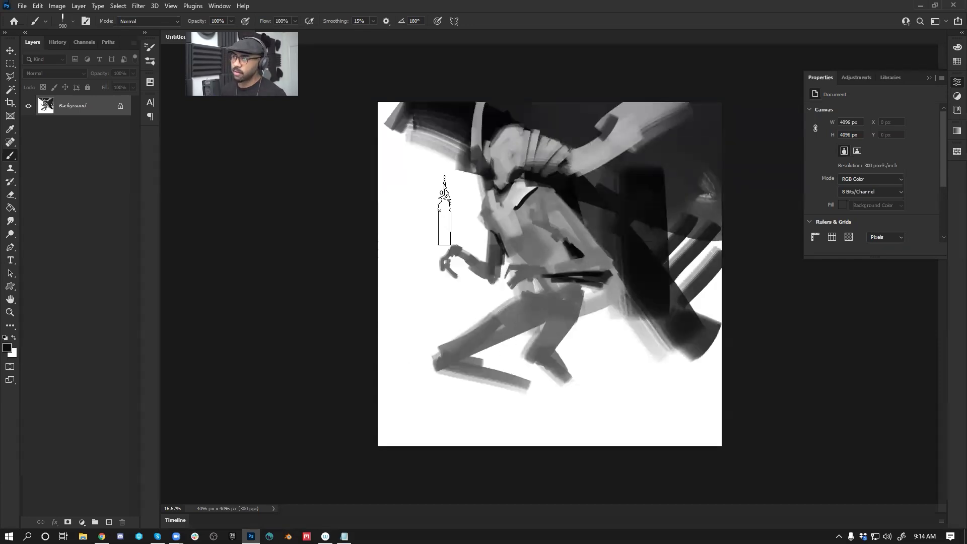
{"action": "left_click_drag", "start_coordinate": [456, 130], "coordinate": [387, 199]}
{"action": "left_click_drag", "start_coordinate": [421, 110], "coordinate": [343, 186]}
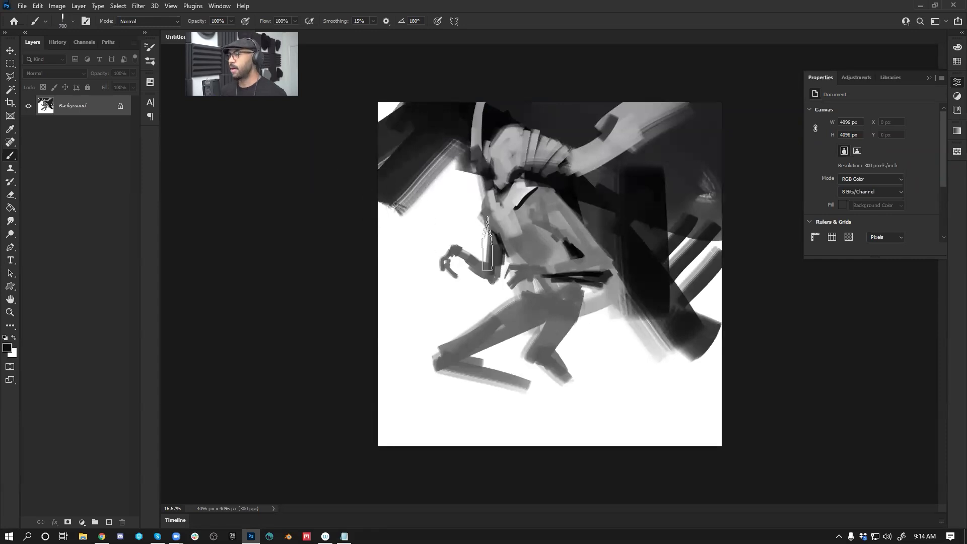
Step: Flip the canvas back and break up the lower background behind the figure with white and black strokes at brush size 500
{"action": "key", "text": "ctrl+shift+h"}
{"action": "key", "text": "bracketleft"}
{"action": "key", "text": "bracketleft"}
{"action": "key", "text": "x"}
{"action": "mouse_move", "coordinate": [401, 371]}
{"action": "left_mouse_down"}
{"action": "mouse_move", "coordinate": [452, 335]}
{"action": "mouse_move", "coordinate": [451, 276]}
{"action": "mouse_move", "coordinate": [483, 342]}
{"action": "left_mouse_up"}
{"action": "key", "text": "x"}
{"action": "left_click", "coordinate": [497, 353]}
{"action": "mouse_move", "coordinate": [471, 283]}
{"action": "left_mouse_down"}
{"action": "mouse_move", "coordinate": [513, 341]}
{"action": "mouse_move", "coordinate": [422, 337]}
{"action": "mouse_move", "coordinate": [506, 334]}
{"action": "left_mouse_up"}
{"action": "key", "text": "x"}
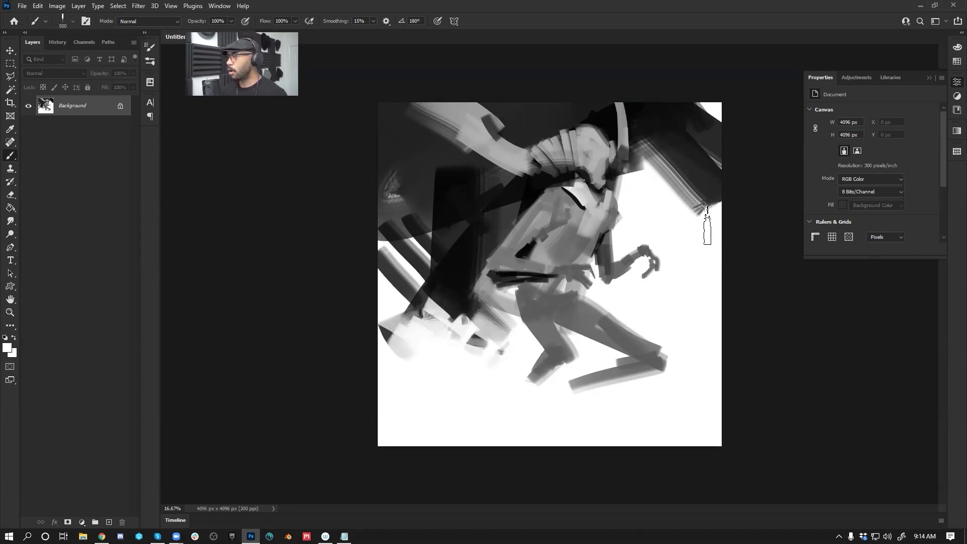
Step: Whiten the edge of the dark patch ahead of the head and paint narrower black strokes between the face and far hand
{"action": "left_click_drag", "start_coordinate": [666, 204], "coordinate": [721, 214]}
{"action": "key", "text": "x"}
{"action": "mouse_move", "coordinate": [657, 156]}
{"action": "left_mouse_down"}
{"action": "mouse_move", "coordinate": [630, 190]}
{"action": "mouse_move", "coordinate": [630, 221]}
{"action": "mouse_move", "coordinate": [617, 224]}
{"action": "left_mouse_up"}
{"action": "key", "text": "bracketleft"}
{"action": "key", "text": "bracketleft"}
{"action": "key", "text": "bracketleft"}
{"action": "key", "text": "bracketleft"}
{"action": "key", "text": "bracketleft"}
{"action": "key", "text": "bracketleft"}
{"action": "left_click_drag", "start_coordinate": [636, 188], "coordinate": [628, 214]}
{"action": "mouse_move", "coordinate": [685, 161]}
{"action": "left_mouse_down"}
{"action": "mouse_move", "coordinate": [623, 231]}
{"action": "mouse_move", "coordinate": [698, 199]}
{"action": "mouse_move", "coordinate": [674, 204]}
{"action": "mouse_move", "coordinate": [701, 238]}
{"action": "left_mouse_up"}
Step: Set the brush size to 900 and paint broad black strokes along both side edges of the background
{"action": "key", "text": "bracketright"}
{"action": "key", "text": "bracketright"}
{"action": "key", "text": "bracketright"}
{"action": "key", "text": "bracketright"}
{"action": "key", "text": "bracketright"}
{"action": "key", "text": "bracketright"}
{"action": "key", "text": "bracketright"}
{"action": "key", "text": "bracketright"}
{"action": "key", "text": "bracketright"}
{"action": "key", "text": "bracketright"}
{"action": "left_click_drag", "start_coordinate": [718, 186], "coordinate": [690, 234]}
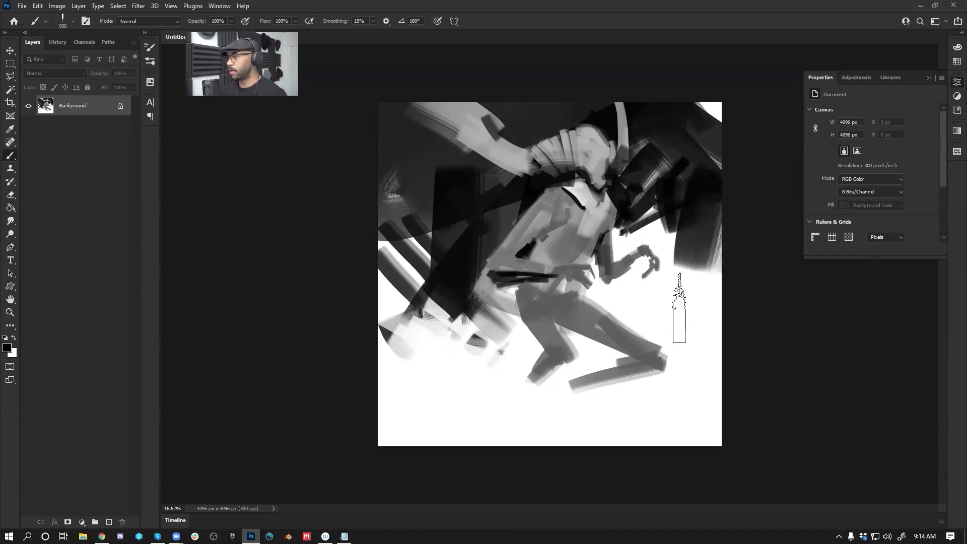
{"action": "left_click_drag", "start_coordinate": [391, 182], "coordinate": [425, 267]}
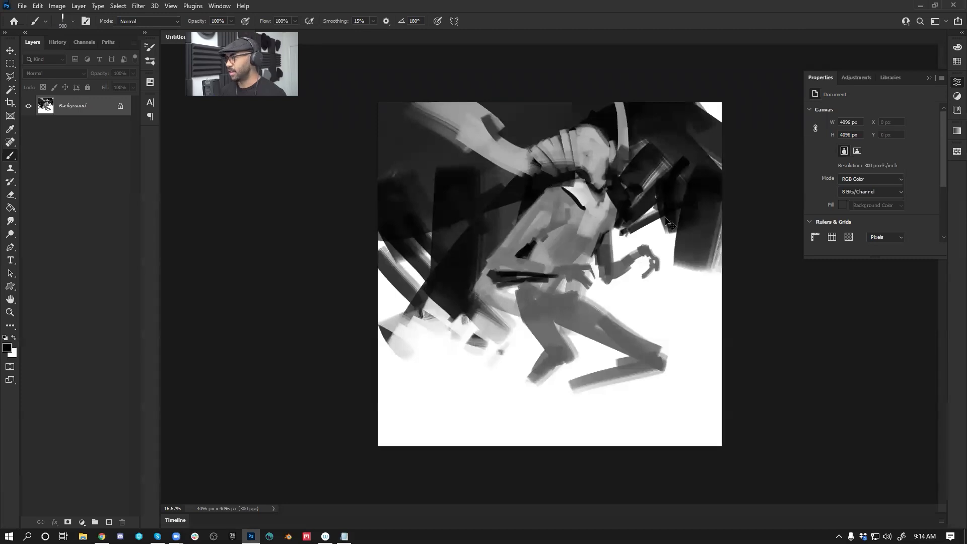
Step: Flip the canvas horizontally, fill the upper corner ahead of the head with black and darken the background behind the figure
{"action": "key", "text": "ctrl+shift+h"}
{"action": "mouse_move", "coordinate": [447, 154]}
{"action": "left_mouse_down"}
{"action": "mouse_move", "coordinate": [403, 179]}
{"action": "mouse_move", "coordinate": [380, 124]}
{"action": "mouse_move", "coordinate": [388, 97]}
{"action": "left_mouse_up"}
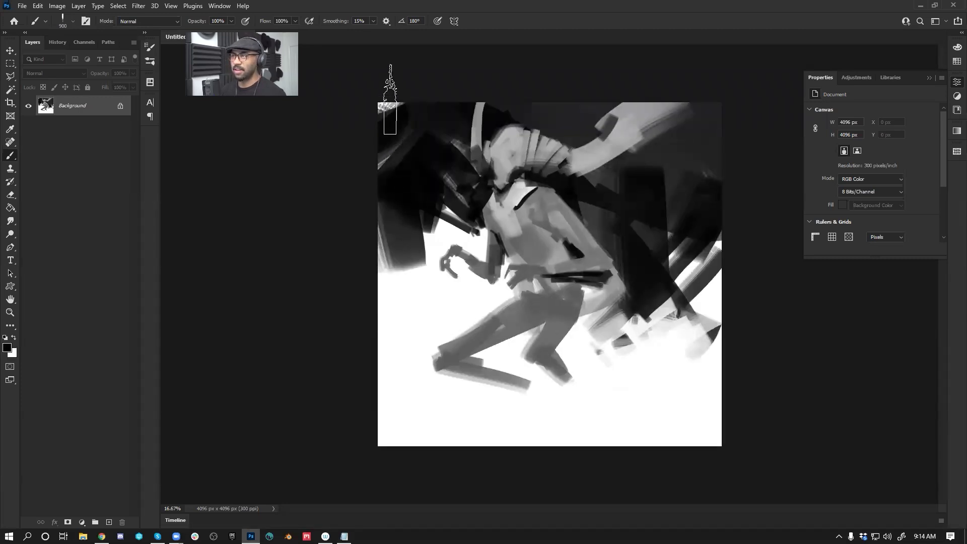
{"action": "key", "text": "bracketleft"}
{"action": "key", "text": "bracketleft"}
{"action": "key", "text": "bracketleft"}
{"action": "key", "text": "bracketleft"}
{"action": "key", "text": "bracketleft"}
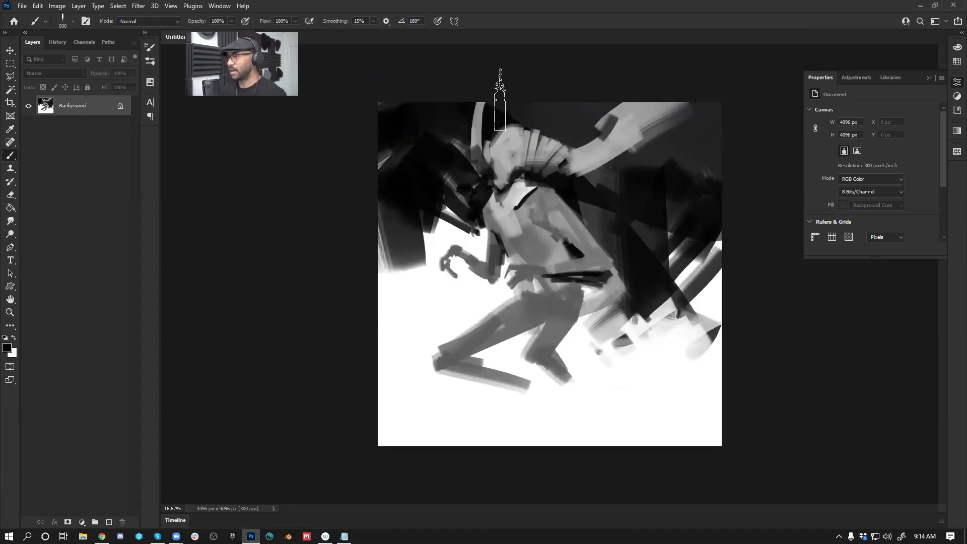
{"action": "left_click_drag", "start_coordinate": [674, 154], "coordinate": [710, 126]}
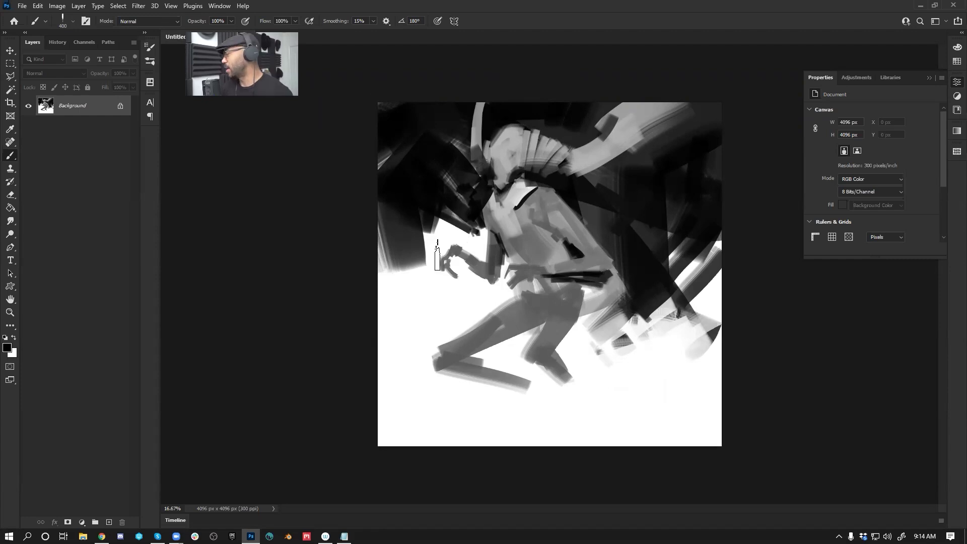
Step: Shape the dark background beside the far hand into a point and trim the figure's rear in white with a brush of 400
{"action": "mouse_move", "coordinate": [414, 232]}
{"action": "left_mouse_down"}
{"action": "mouse_move", "coordinate": [384, 302]}
{"action": "mouse_move", "coordinate": [427, 267]}
{"action": "left_mouse_up"}
{"action": "key", "text": "x"}
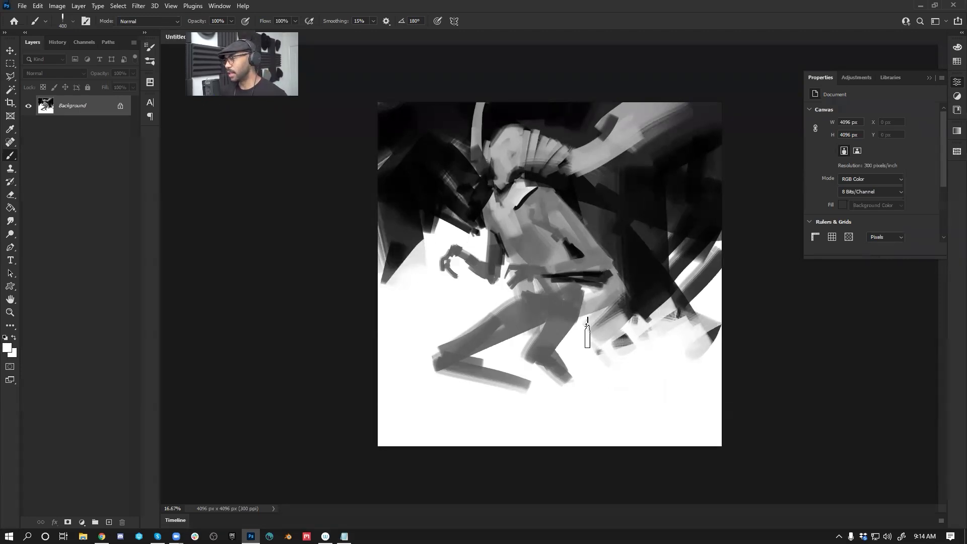
{"action": "left_click_drag", "start_coordinate": [586, 293], "coordinate": [580, 301]}
Step: Reduce the brush size to 100 and paint black over the front thigh and the rear leg, enlarging the brush to 200
{"action": "key", "text": "bracketleft"}
{"action": "key", "text": "bracketleft"}
{"action": "key", "text": "bracketleft"}
{"action": "key", "text": "bracketleft"}
{"action": "key", "text": "bracketleft"}
{"action": "key", "text": "bracketleft"}
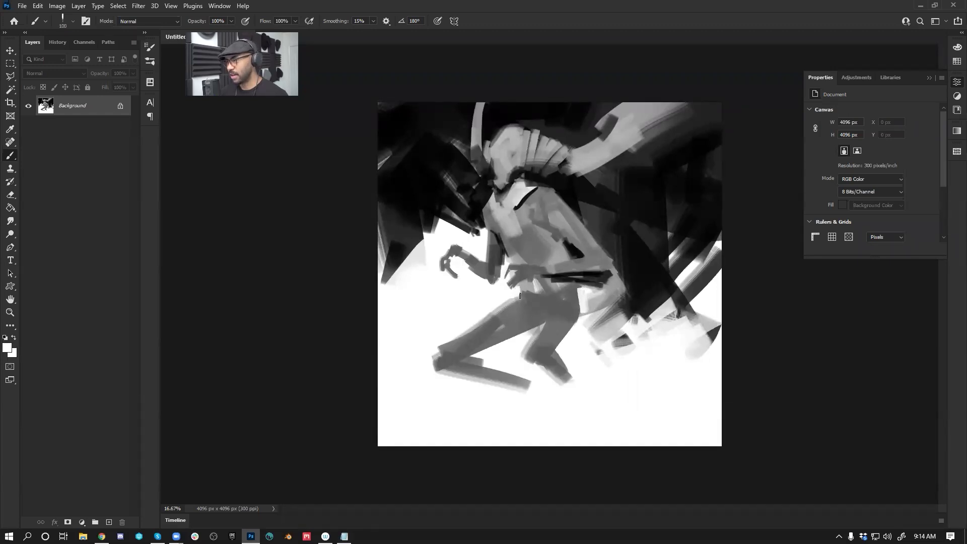
{"action": "mouse_move", "coordinate": [529, 306]}
{"action": "left_mouse_down"}
{"action": "mouse_move", "coordinate": [585, 288]}
{"action": "mouse_move", "coordinate": [568, 284]}
{"action": "mouse_move", "coordinate": [525, 313]}
{"action": "mouse_move", "coordinate": [521, 302]}
{"action": "mouse_move", "coordinate": [519, 331]}
{"action": "mouse_move", "coordinate": [524, 301]}
{"action": "mouse_move", "coordinate": [545, 320]}
{"action": "mouse_move", "coordinate": [559, 308]}
{"action": "mouse_move", "coordinate": [550, 299]}
{"action": "mouse_move", "coordinate": [535, 314]}
{"action": "mouse_move", "coordinate": [544, 297]}
{"action": "mouse_move", "coordinate": [560, 292]}
{"action": "mouse_move", "coordinate": [565, 303]}
{"action": "mouse_move", "coordinate": [523, 324]}
{"action": "mouse_move", "coordinate": [508, 301]}
{"action": "mouse_move", "coordinate": [524, 324]}
{"action": "mouse_move", "coordinate": [506, 310]}
{"action": "mouse_move", "coordinate": [514, 332]}
{"action": "mouse_move", "coordinate": [482, 323]}
{"action": "mouse_move", "coordinate": [487, 345]}
{"action": "mouse_move", "coordinate": [475, 328]}
{"action": "mouse_move", "coordinate": [480, 342]}
{"action": "mouse_move", "coordinate": [499, 336]}
{"action": "left_mouse_up"}
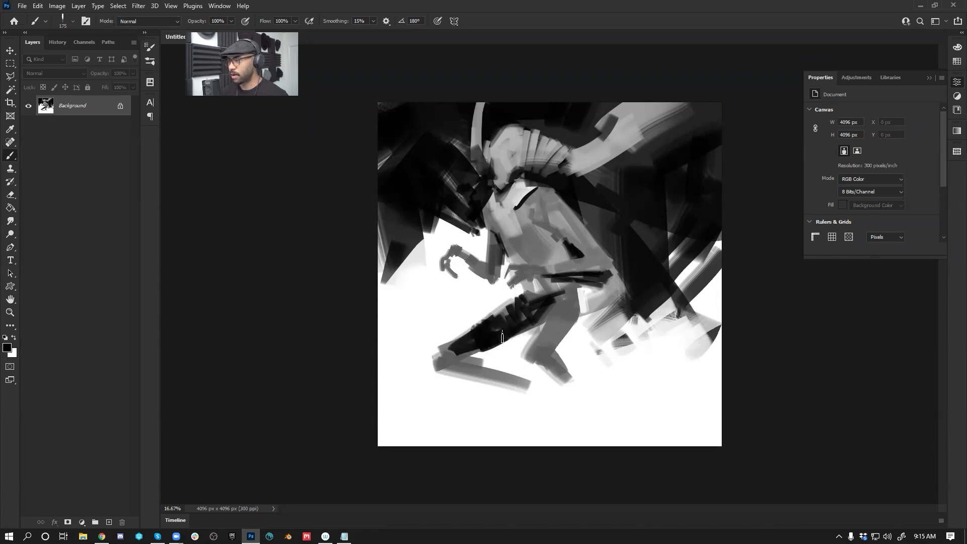
{"action": "mouse_move", "coordinate": [560, 303]}
{"action": "left_mouse_down"}
{"action": "mouse_move", "coordinate": [534, 342]}
{"action": "mouse_move", "coordinate": [566, 292]}
{"action": "mouse_move", "coordinate": [575, 301]}
{"action": "mouse_move", "coordinate": [554, 358]}
{"action": "left_mouse_up"}
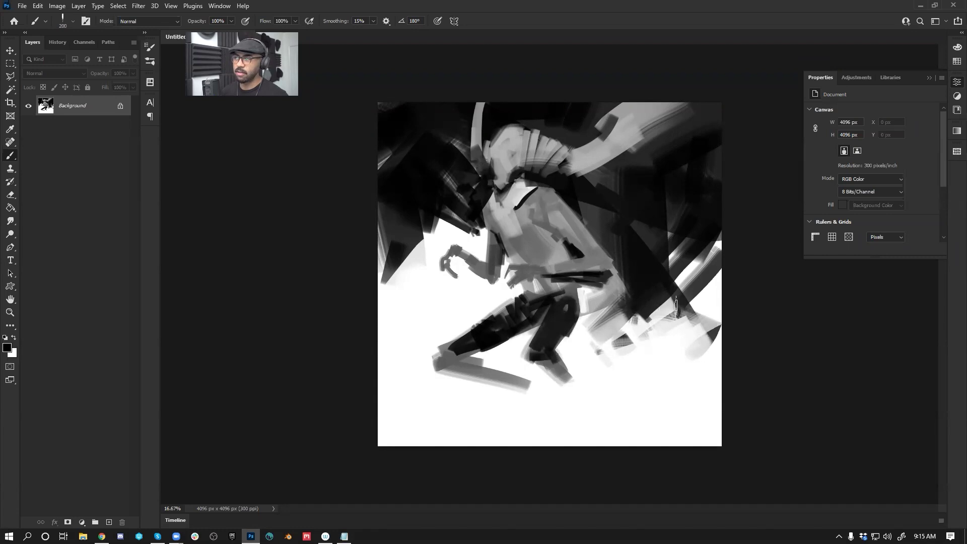
Step: Flip the canvas back and paint sampled gray over the collar's black edge with a smaller brush
{"action": "key", "text": "ctrl+shift+h"}
{"action": "left_click", "coordinate": [538, 231], "text": "alt"}
{"action": "key", "text": "bracketleft"}
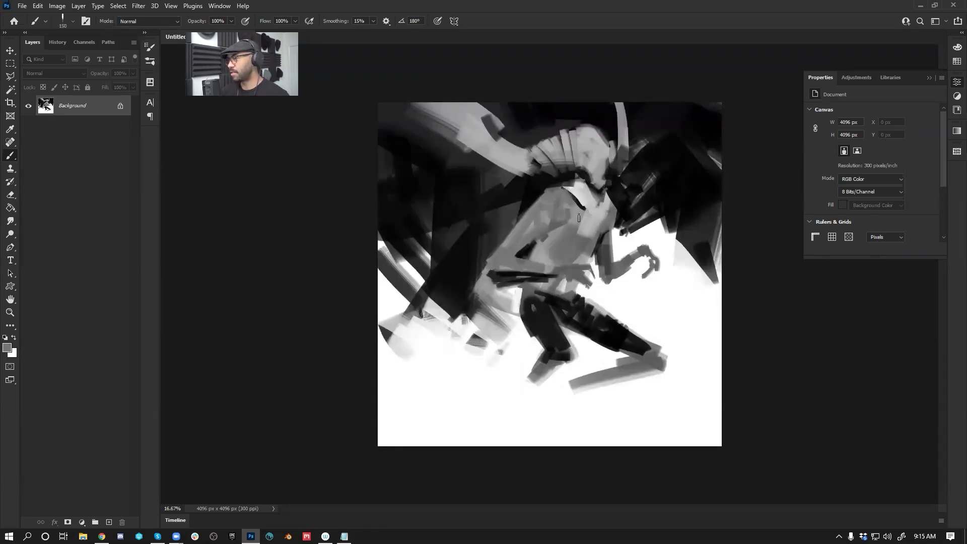
{"action": "mouse_move", "coordinate": [582, 209]}
{"action": "left_mouse_down"}
{"action": "mouse_move", "coordinate": [561, 228]}
{"action": "mouse_move", "coordinate": [571, 200]}
{"action": "left_mouse_up"}
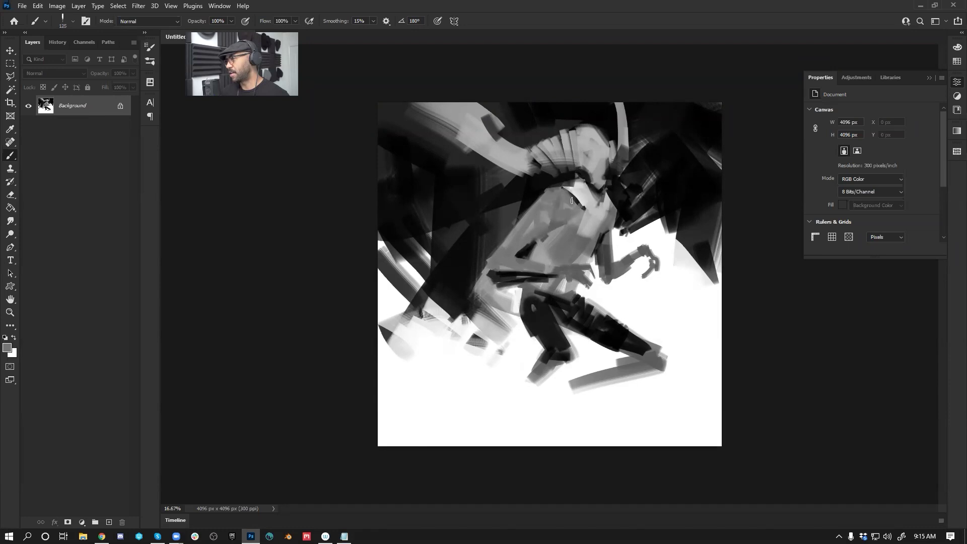
Step: Sample the black behind the neck and enlarge the brush to 500 for the dark areas around the head
{"action": "left_click", "coordinate": [573, 172], "text": "alt"}
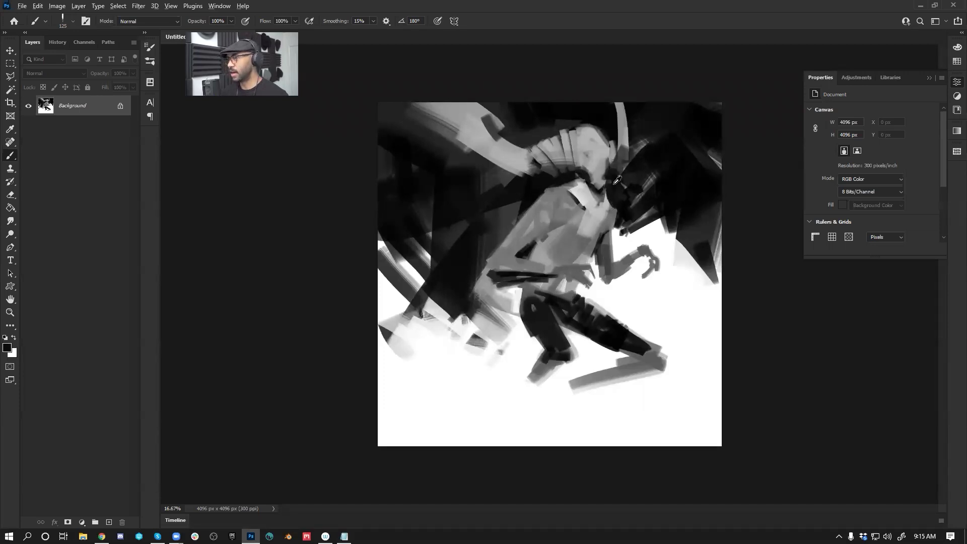
{"action": "key", "text": "bracketright"}
{"action": "key", "text": "bracketright"}
{"action": "key", "text": "bracketright"}
{"action": "key", "text": "bracketright"}
{"action": "key", "text": "bracketright"}
{"action": "key", "text": "bracketright"}
{"action": "key", "text": "bracketright"}
{"action": "key", "text": "bracketright"}
{"action": "key", "text": "bracketright"}
{"action": "key", "text": "bracketright"}
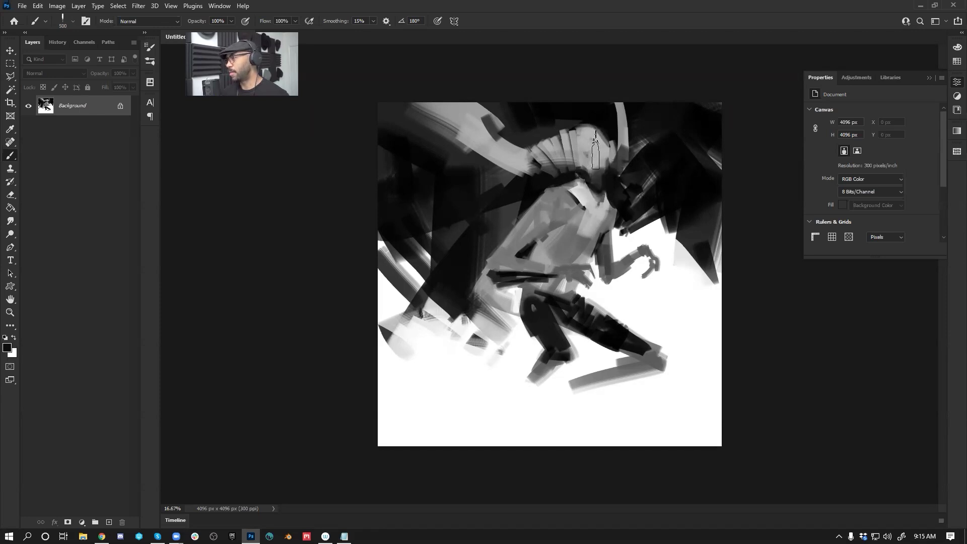
Step: Sample light gray from the face and paint a long thin shaft from the jaw back across the dark background
{"action": "left_click", "coordinate": [599, 153], "text": "alt"}
{"action": "key", "text": "bracketleft"}
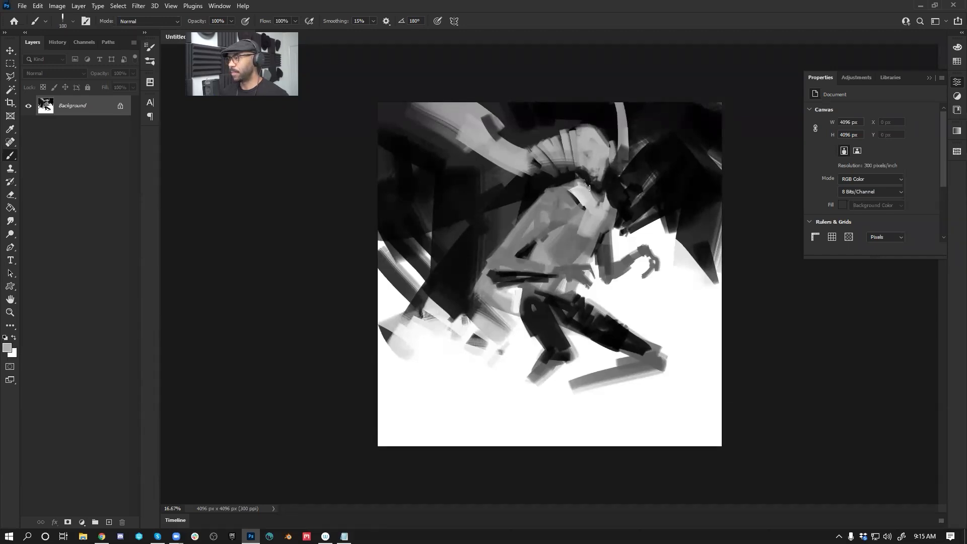
{"action": "mouse_move", "coordinate": [585, 170]}
{"action": "left_mouse_down"}
{"action": "mouse_move", "coordinate": [537, 170]}
{"action": "mouse_move", "coordinate": [594, 182]}
{"action": "mouse_move", "coordinate": [508, 181]}
{"action": "mouse_move", "coordinate": [440, 201]}
{"action": "left_mouse_up"}
{"action": "mouse_move", "coordinate": [515, 187]}
{"action": "left_mouse_down"}
{"action": "mouse_move", "coordinate": [436, 205]}
{"action": "mouse_move", "coordinate": [541, 182]}
{"action": "left_mouse_up"}
Step: Sample darker grays and paint a narrow stroke at the base of the horn in front of the face
{"action": "left_click", "coordinate": [506, 199], "text": "alt"}
{"action": "left_click", "coordinate": [628, 150], "text": "alt"}
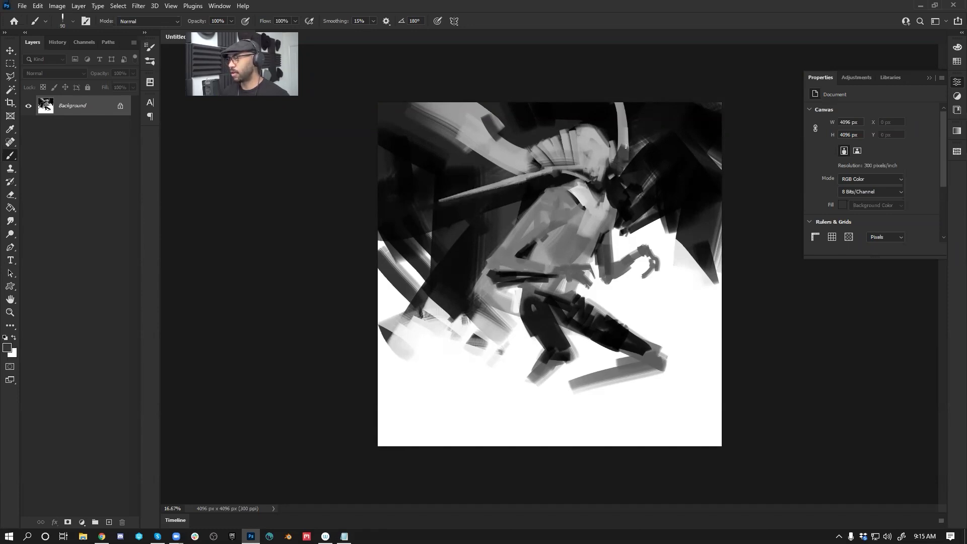
{"action": "left_click_drag", "start_coordinate": [621, 143], "coordinate": [623, 166]}
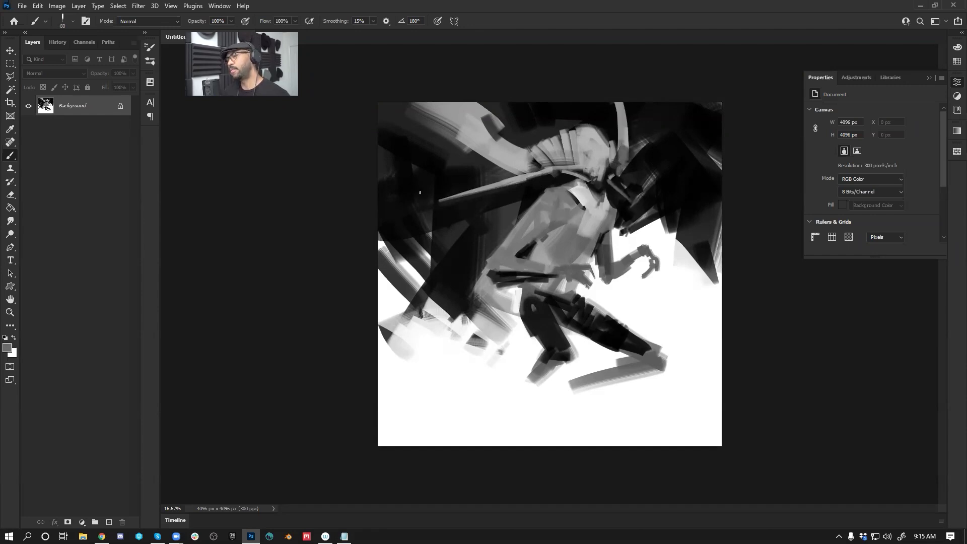
Step: Enlarge the brush to 800 and paint broad gray strokes over the upper-left corner of the painting's dark background
{"action": "left_click_drag", "start_coordinate": [437, 119], "coordinate": [354, 98]}
{"action": "key", "text": "bracketright"}
{"action": "key", "text": "bracketright"}
{"action": "key", "text": "bracketright"}
{"action": "key", "text": "bracketright"}
{"action": "key", "text": "bracketright"}
{"action": "key", "text": "bracketright"}
{"action": "key", "text": "bracketright"}
{"action": "key", "text": "bracketright"}
{"action": "key", "text": "bracketright"}
{"action": "key", "text": "bracketright"}
{"action": "key", "text": "bracketright"}
{"action": "key", "text": "bracketright"}
{"action": "key", "text": "bracketright"}
{"action": "key", "text": "bracketright"}
{"action": "key", "text": "bracketright"}
{"action": "key", "text": "bracketright"}
{"action": "key", "text": "bracketright"}
{"action": "key", "text": "bracketright"}
{"action": "left_click_drag", "start_coordinate": [465, 139], "coordinate": [340, 115]}
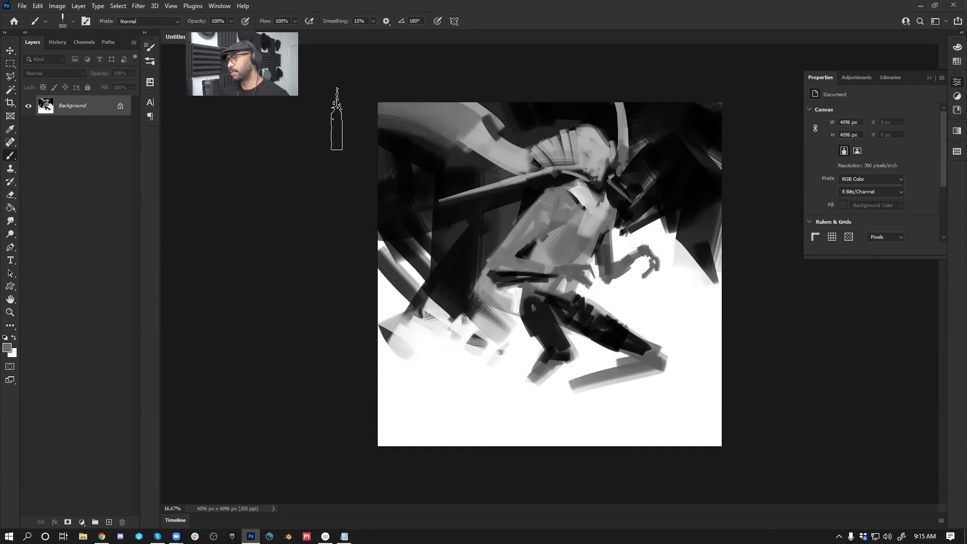
Step: Reset the colors to default and draw thin black fold lines on the jacket's chest with the brush at 30
{"action": "key", "text": "bracketleft"}
{"action": "key", "text": "bracketleft"}
{"action": "key", "text": "bracketleft"}
{"action": "key", "text": "bracketleft"}
{"action": "key", "text": "bracketleft"}
{"action": "key", "text": "bracketleft"}
{"action": "key", "text": "d"}
{"action": "key", "text": "bracketleft"}
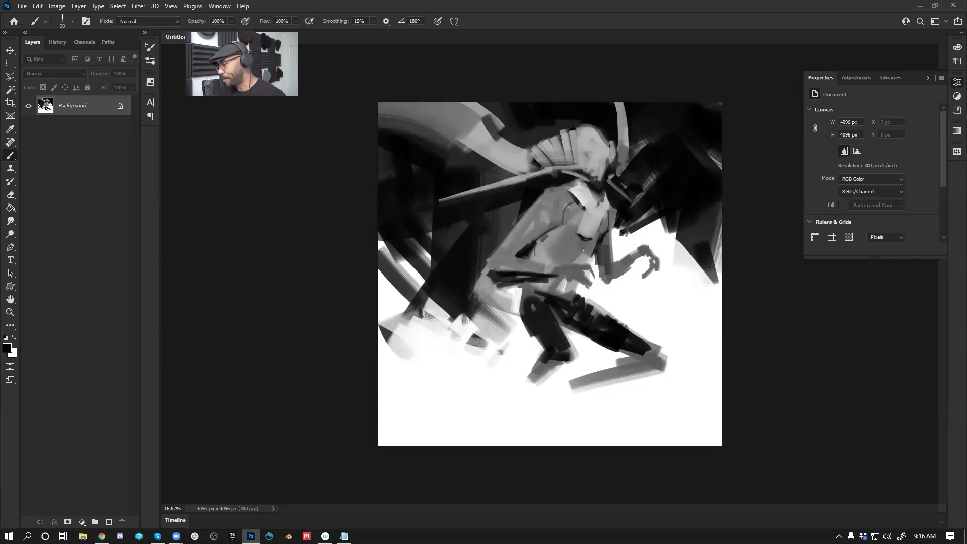
Step: Switch to Notepad, highlight the first paragraph of question [2] for reading, and return to Photoshop
{"action": "key", "text": "alt+Tab"}
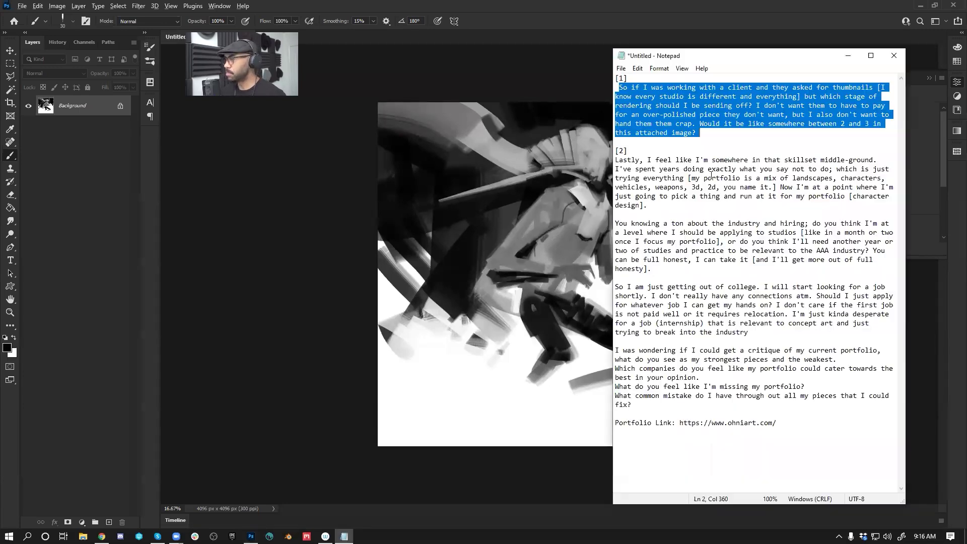
{"action": "left_click_drag", "start_coordinate": [650, 204], "coordinate": [609, 162]}
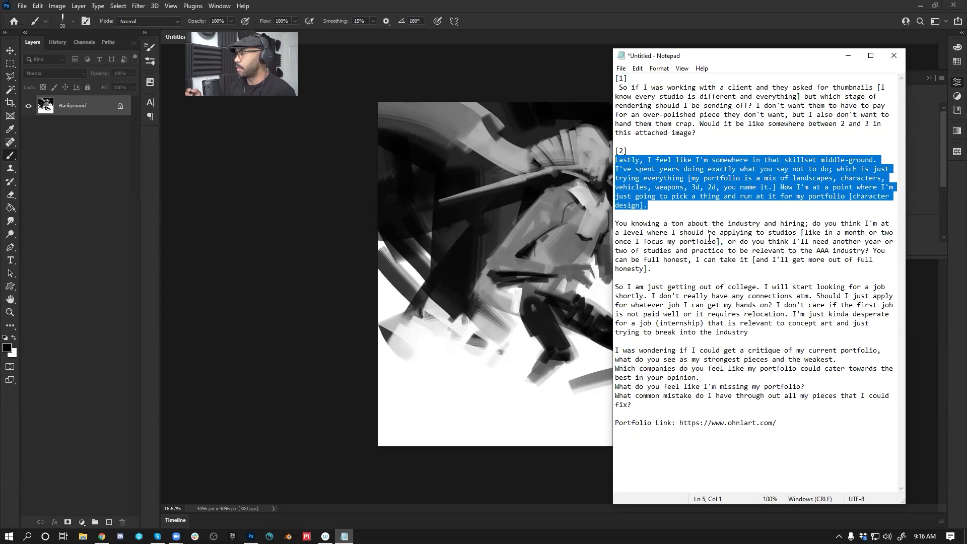
{"action": "left_click", "coordinate": [547, 252]}
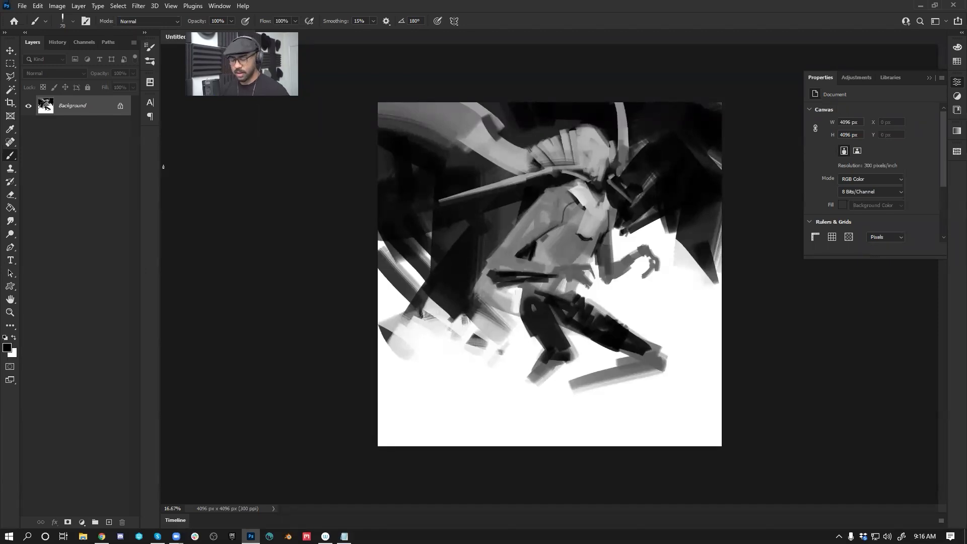
Step: Add a new layer above the Background and fill it with black using the Paint Bucket
{"action": "key", "text": "ctrl+shift+alt+n"}
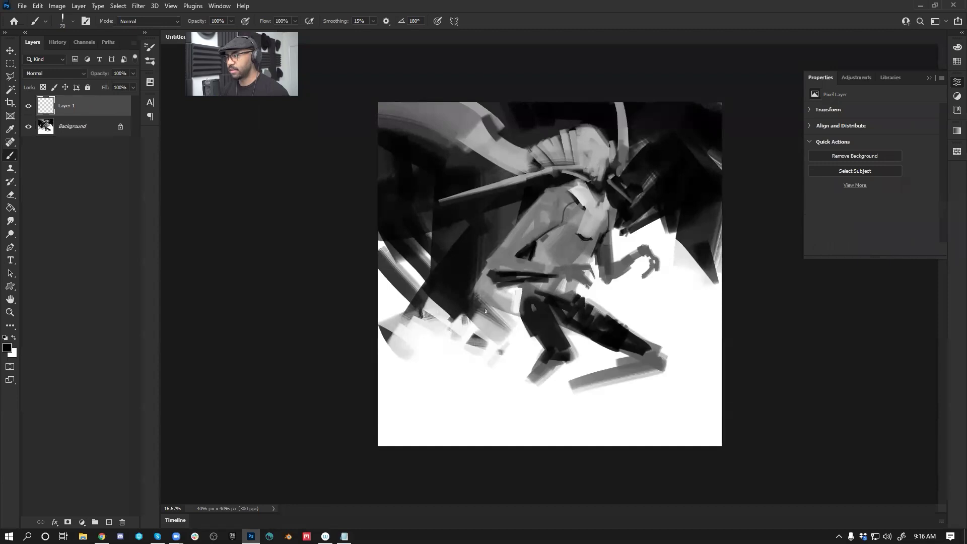
{"action": "key", "text": "g"}
{"action": "left_click", "coordinate": [481, 378]}
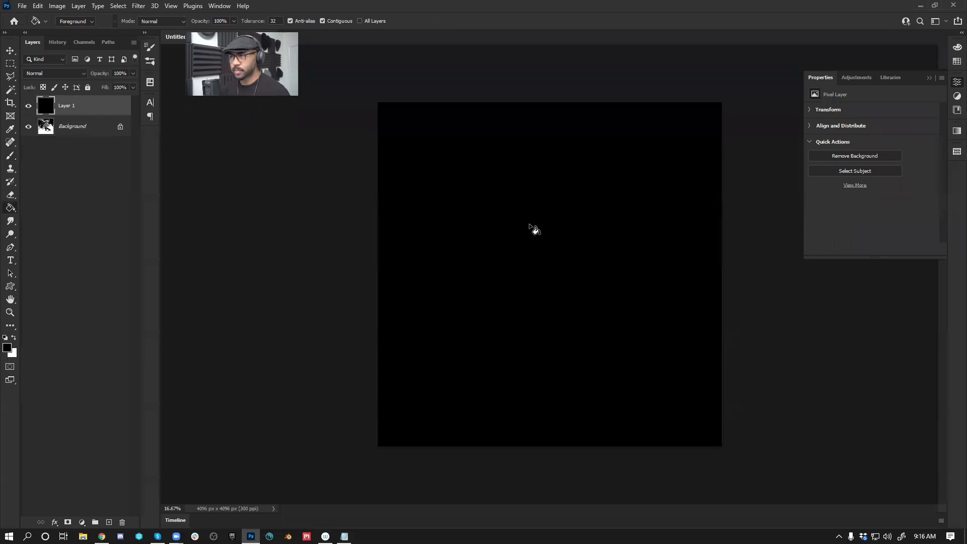
Step: Slightly raise the black layer's lightness with Hue/Saturation to make it dark gray
{"action": "key", "text": "ctrl+u"}
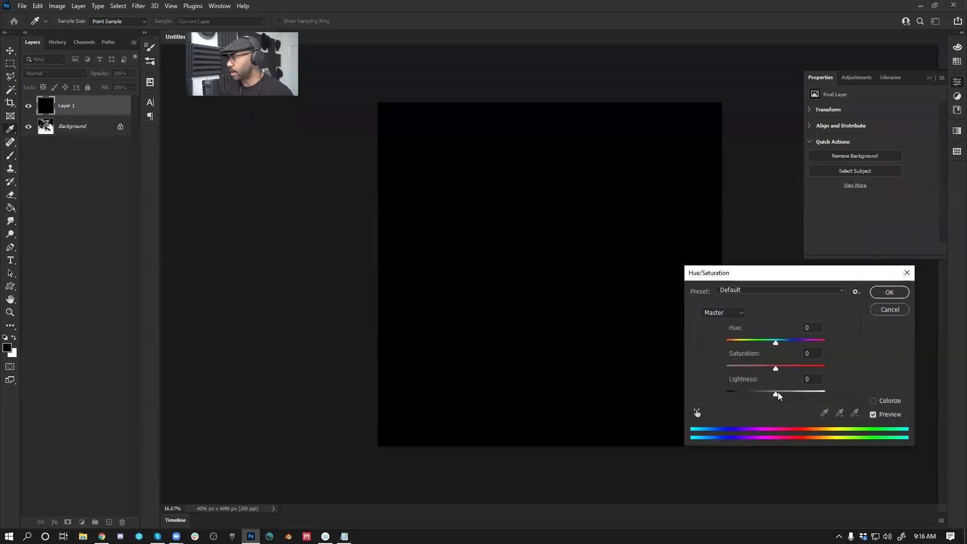
{"action": "left_click_drag", "start_coordinate": [778, 392], "coordinate": [783, 392]}
{"action": "left_click", "coordinate": [889, 293]}
Step: Block in a new figure's head and neck in white on the dark layer with the brush at 200
{"action": "key", "text": "b"}
{"action": "key", "text": "bracketright"}
{"action": "key", "text": "bracketright"}
{"action": "key", "text": "bracketright"}
{"action": "key", "text": "bracketright"}
{"action": "key", "text": "bracketright"}
{"action": "key", "text": "bracketright"}
{"action": "key", "text": "bracketright"}
{"action": "key", "text": "bracketright"}
{"action": "key", "text": "bracketright"}
{"action": "key", "text": "bracketright"}
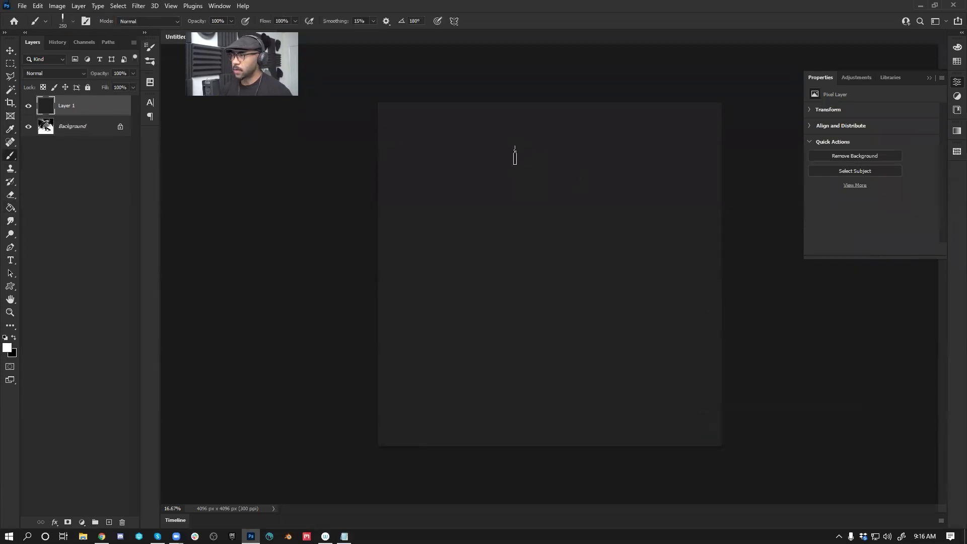
{"action": "mouse_move", "coordinate": [536, 154]}
{"action": "left_mouse_down"}
{"action": "mouse_move", "coordinate": [578, 152]}
{"action": "mouse_move", "coordinate": [568, 166]}
{"action": "mouse_move", "coordinate": [521, 152]}
{"action": "mouse_move", "coordinate": [564, 144]}
{"action": "mouse_move", "coordinate": [534, 156]}
{"action": "mouse_move", "coordinate": [523, 134]}
{"action": "mouse_move", "coordinate": [549, 120]}
{"action": "mouse_move", "coordinate": [482, 168]}
{"action": "mouse_move", "coordinate": [540, 113]}
{"action": "mouse_move", "coordinate": [503, 182]}
{"action": "mouse_move", "coordinate": [537, 109]}
{"action": "mouse_move", "coordinate": [516, 188]}
{"action": "mouse_move", "coordinate": [591, 111]}
{"action": "mouse_move", "coordinate": [576, 203]}
{"action": "left_mouse_up"}
Step: Adjust the brush size and paint the figure's neck, sloping shoulder and upper chest in light tones
{"action": "key", "text": "bracketleft"}
{"action": "key", "text": "x"}
{"action": "key", "text": "x"}
{"action": "mouse_move", "coordinate": [558, 147]}
{"action": "left_mouse_down"}
{"action": "mouse_move", "coordinate": [569, 176]}
{"action": "mouse_move", "coordinate": [556, 196]}
{"action": "mouse_move", "coordinate": [533, 188]}
{"action": "mouse_move", "coordinate": [546, 197]}
{"action": "mouse_move", "coordinate": [544, 176]}
{"action": "mouse_move", "coordinate": [515, 196]}
{"action": "left_mouse_up"}
{"action": "key", "text": "bracketleft"}
{"action": "key", "text": "bracketleft"}
{"action": "key", "text": "bracketleft"}
{"action": "key", "text": "bracketleft"}
{"action": "key", "text": "bracketleft"}
{"action": "key", "text": "bracketright"}
{"action": "key", "text": "bracketright"}
{"action": "key", "text": "bracketright"}
{"action": "key", "text": "bracketright"}
{"action": "left_click_drag", "start_coordinate": [514, 203], "coordinate": [551, 218]}
{"action": "mouse_move", "coordinate": [549, 184]}
{"action": "left_mouse_down"}
{"action": "mouse_move", "coordinate": [566, 216]}
{"action": "mouse_move", "coordinate": [594, 201]}
{"action": "mouse_move", "coordinate": [583, 200]}
{"action": "mouse_move", "coordinate": [610, 226]}
{"action": "mouse_move", "coordinate": [553, 236]}
{"action": "left_mouse_up"}
Step: Flip the canvas, extend the figure's chest with light strokes and sampled tones, and flip the canvas back
{"action": "key", "text": "ctrl+shift+h"}
{"action": "left_click_drag", "start_coordinate": [537, 242], "coordinate": [544, 263]}
{"action": "mouse_move", "coordinate": [550, 218]}
{"action": "left_mouse_down"}
{"action": "mouse_move", "coordinate": [541, 251]}
{"action": "mouse_move", "coordinate": [576, 249]}
{"action": "mouse_move", "coordinate": [531, 255]}
{"action": "mouse_move", "coordinate": [584, 233]}
{"action": "left_mouse_up"}
{"action": "left_click", "coordinate": [557, 266], "text": "alt"}
{"action": "mouse_move", "coordinate": [524, 251]}
{"action": "left_mouse_down"}
{"action": "mouse_move", "coordinate": [608, 221]}
{"action": "mouse_move", "coordinate": [592, 249]}
{"action": "left_mouse_up"}
{"action": "left_click", "coordinate": [550, 233], "text": "alt"}
{"action": "key", "text": "ctrl+shift+h"}
Step: Paint the figure's near arm in gray from the shoulder down to the bent forearm with a smaller brush
{"action": "key", "text": "["}
{"action": "key", "text": "["}
{"action": "key", "text": "["}
{"action": "mouse_move", "coordinate": [492, 220]}
{"action": "left_mouse_down"}
{"action": "mouse_move", "coordinate": [471, 246]}
{"action": "mouse_move", "coordinate": [513, 261]}
{"action": "mouse_move", "coordinate": [443, 303]}
{"action": "mouse_move", "coordinate": [485, 339]}
{"action": "left_mouse_up"}
Step: Paint the far arm in gray, reaching down from the shoulder, with the brush at 200
{"action": "key", "text": "bracketright"}
{"action": "key", "text": "bracketright"}
{"action": "key", "text": "bracketright"}
{"action": "key", "text": "bracketright"}
{"action": "key", "text": "bracketright"}
{"action": "key", "text": "bracketright"}
{"action": "key", "text": "bracketleft"}
{"action": "key", "text": "bracketleft"}
{"action": "key", "text": "bracketleft"}
{"action": "key", "text": "bracketleft"}
{"action": "key", "text": "bracketleft"}
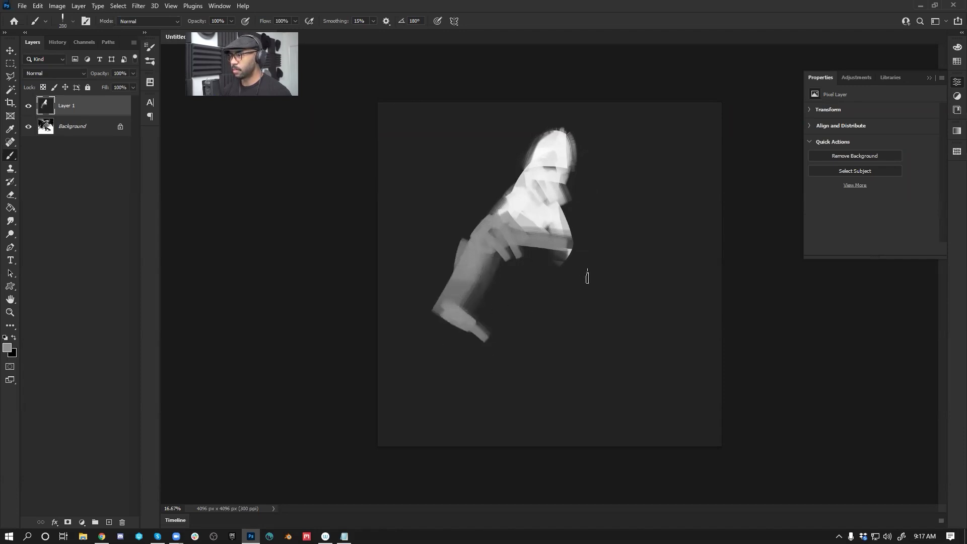
{"action": "mouse_move", "coordinate": [570, 235]}
{"action": "left_mouse_down"}
{"action": "mouse_move", "coordinate": [595, 338]}
{"action": "mouse_move", "coordinate": [590, 299]}
{"action": "mouse_move", "coordinate": [606, 355]}
{"action": "left_mouse_up"}
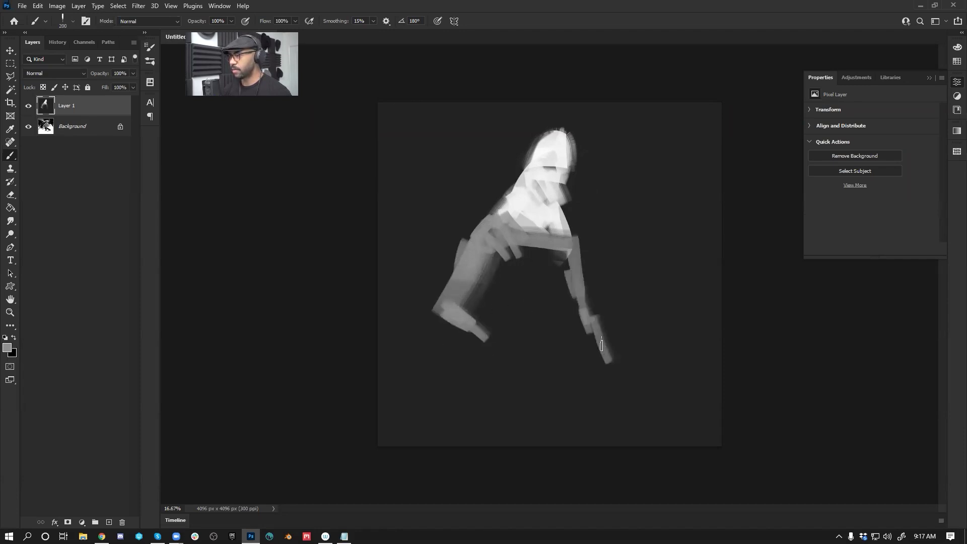
Step: Enlarge the brush and fill in the lower torso between the two arms with gray
{"action": "key", "text": "bracketright"}
{"action": "key", "text": "bracketright"}
{"action": "key", "text": "bracketright"}
{"action": "key", "text": "bracketright"}
{"action": "key", "text": "bracketright"}
{"action": "mouse_move", "coordinate": [504, 259]}
{"action": "left_mouse_down"}
{"action": "mouse_move", "coordinate": [562, 258]}
{"action": "mouse_move", "coordinate": [521, 271]}
{"action": "mouse_move", "coordinate": [490, 255]}
{"action": "mouse_move", "coordinate": [524, 298]}
{"action": "mouse_move", "coordinate": [547, 302]}
{"action": "mouse_move", "coordinate": [559, 290]}
{"action": "mouse_move", "coordinate": [519, 312]}
{"action": "left_mouse_up"}
Step: Reset the colors and paint black creases under the near arm and along the chest's far edge with a smaller brush
{"action": "key", "text": "bracketleft"}
{"action": "key", "text": "bracketleft"}
{"action": "key", "text": "bracketleft"}
{"action": "key", "text": "bracketleft"}
{"action": "key", "text": "bracketleft"}
{"action": "key", "text": "bracketleft"}
{"action": "key", "text": "bracketleft"}
{"action": "key", "text": "d"}
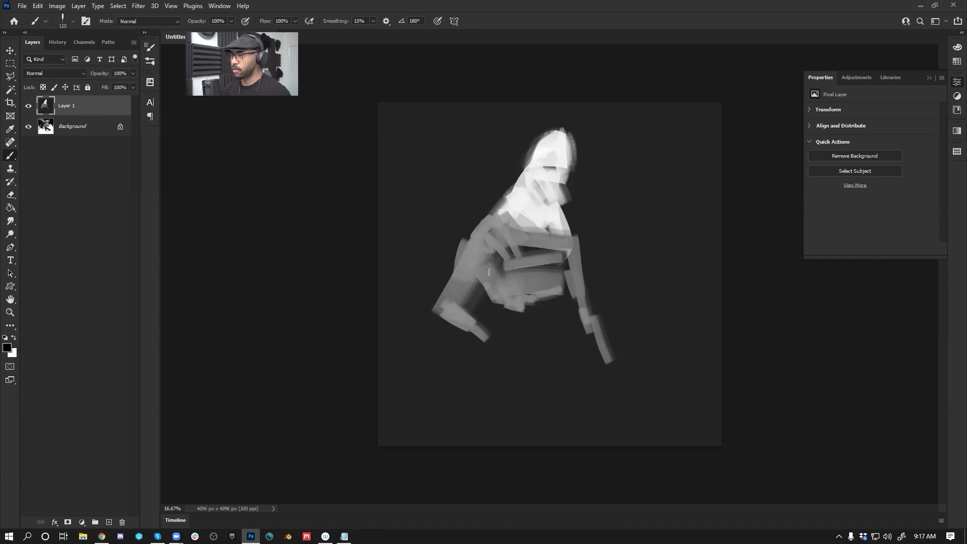
{"action": "left_click_drag", "start_coordinate": [480, 291], "coordinate": [519, 239]}
{"action": "left_click_drag", "start_coordinate": [575, 251], "coordinate": [568, 268]}
{"action": "left_click_drag", "start_coordinate": [564, 219], "coordinate": [572, 246]}
Step: Sample gray from the upper chest and paint along the black crease beneath the near arm
{"action": "left_click", "coordinate": [522, 235], "text": "alt"}
{"action": "left_click", "coordinate": [511, 229], "text": "alt"}
{"action": "key", "text": "bracketright"}
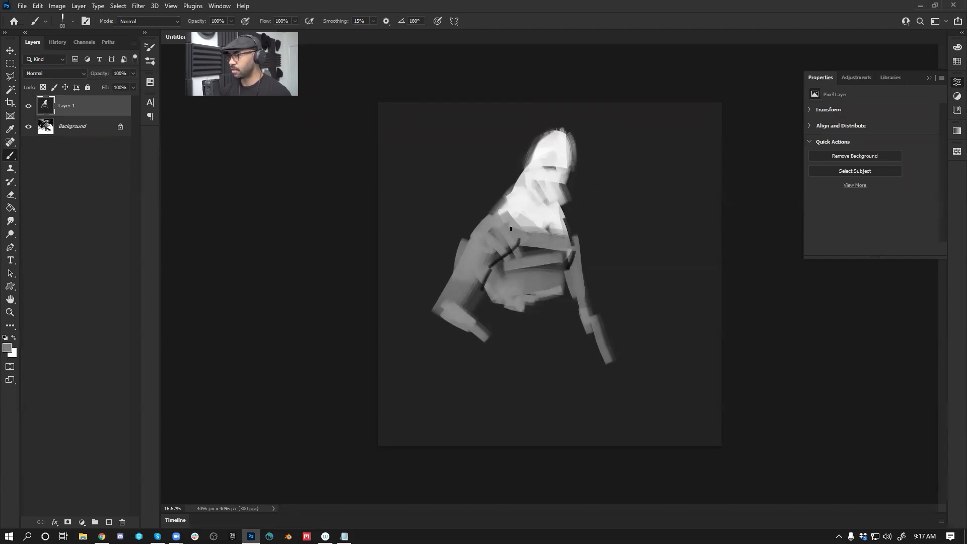
{"action": "left_click_drag", "start_coordinate": [511, 249], "coordinate": [488, 262]}
Step: Enlarge the brush and tone down the bright shoulder and upper chest with broad gray strokes
{"action": "key", "text": "bracketright"}
{"action": "key", "text": "bracketright"}
{"action": "key", "text": "bracketright"}
{"action": "key", "text": "bracketright"}
{"action": "key", "text": "bracketright"}
{"action": "key", "text": "bracketright"}
{"action": "key", "text": "bracketright"}
{"action": "key", "text": "bracketright"}
{"action": "key", "text": "bracketright"}
{"action": "key", "text": "bracketright"}
{"action": "key", "text": "bracketright"}
{"action": "key", "text": "bracketright"}
{"action": "key", "text": "bracketright"}
{"action": "mouse_move", "coordinate": [518, 203]}
{"action": "left_mouse_down"}
{"action": "mouse_move", "coordinate": [546, 187]}
{"action": "mouse_move", "coordinate": [521, 205]}
{"action": "mouse_move", "coordinate": [562, 265]}
{"action": "mouse_move", "coordinate": [553, 229]}
{"action": "left_mouse_up"}
Step: Reduce the brush to 200 and paint gray shading planes on the figure's face
{"action": "key", "text": "bracketleft"}
{"action": "key", "text": "bracketleft"}
{"action": "key", "text": "bracketleft"}
{"action": "key", "text": "bracketleft"}
{"action": "key", "text": "bracketleft"}
{"action": "key", "text": "bracketleft"}
{"action": "key", "text": "bracketleft"}
{"action": "key", "text": "bracketleft"}
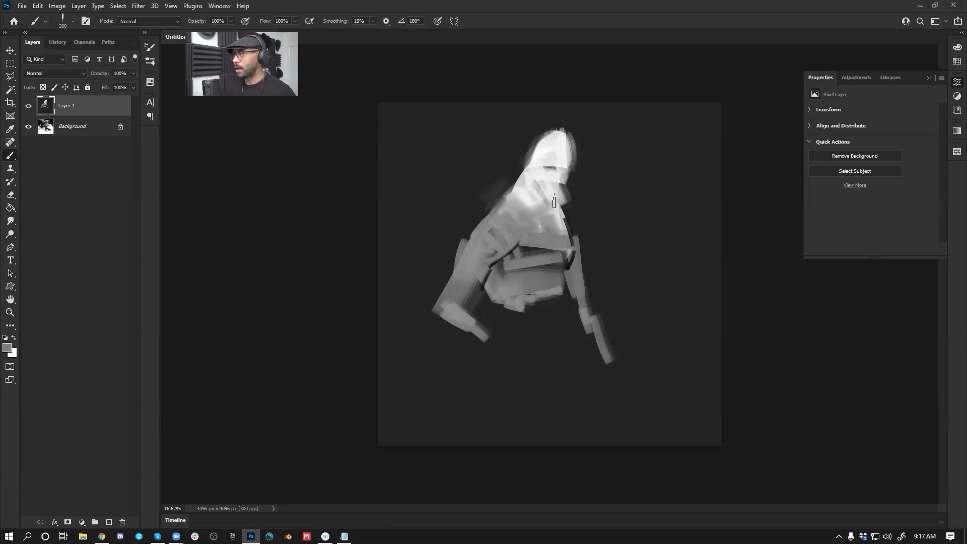
{"action": "left_click_drag", "start_coordinate": [541, 157], "coordinate": [557, 191]}
Step: Flip the canvas and paint raised gray shoulder edges on both sides of the figure's chest
{"action": "key", "text": "ctrl+shift+h"}
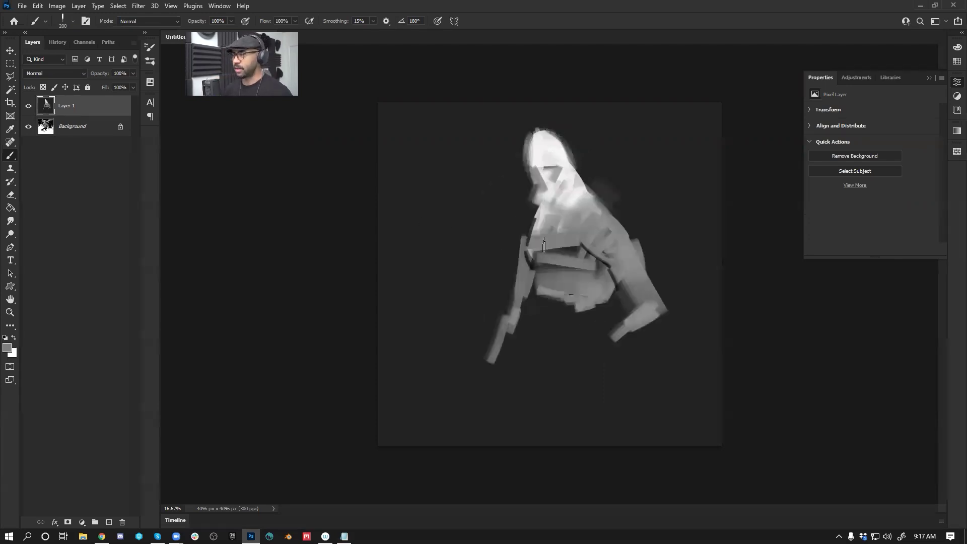
{"action": "mouse_move", "coordinate": [528, 228]}
{"action": "left_mouse_down"}
{"action": "mouse_move", "coordinate": [538, 202]}
{"action": "mouse_move", "coordinate": [555, 211]}
{"action": "mouse_move", "coordinate": [522, 209]}
{"action": "mouse_move", "coordinate": [533, 259]}
{"action": "left_mouse_up"}
{"action": "left_click_drag", "start_coordinate": [515, 210], "coordinate": [529, 261]}
{"action": "key", "text": "ctrl+z"}
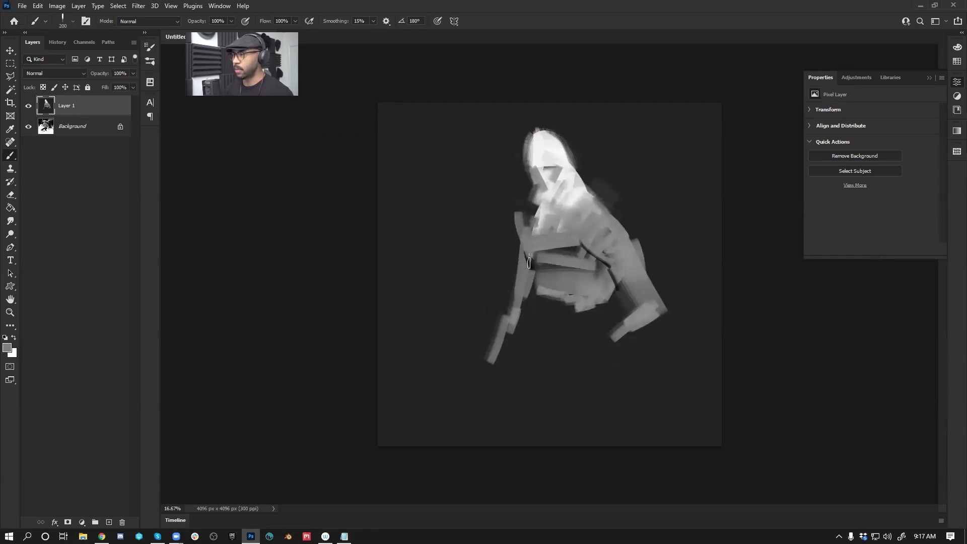
{"action": "mouse_move", "coordinate": [591, 191]}
{"action": "left_mouse_down"}
{"action": "mouse_move", "coordinate": [582, 256]}
{"action": "mouse_move", "coordinate": [554, 303]}
{"action": "mouse_move", "coordinate": [495, 299]}
{"action": "left_mouse_up"}
Step: Flip the canvas back and paint the figure's waist and both hands in black
{"action": "key", "text": "h"}
{"action": "key", "text": "d"}
{"action": "mouse_move", "coordinate": [492, 302]}
{"action": "left_mouse_down"}
{"action": "mouse_move", "coordinate": [518, 322]}
{"action": "mouse_move", "coordinate": [504, 325]}
{"action": "mouse_move", "coordinate": [551, 315]}
{"action": "mouse_move", "coordinate": [512, 328]}
{"action": "mouse_move", "coordinate": [520, 340]}
{"action": "mouse_move", "coordinate": [539, 314]}
{"action": "mouse_move", "coordinate": [554, 325]}
{"action": "left_mouse_up"}
{"action": "left_click_drag", "start_coordinate": [487, 344], "coordinate": [511, 355]}
{"action": "left_click_drag", "start_coordinate": [602, 348], "coordinate": [618, 400]}
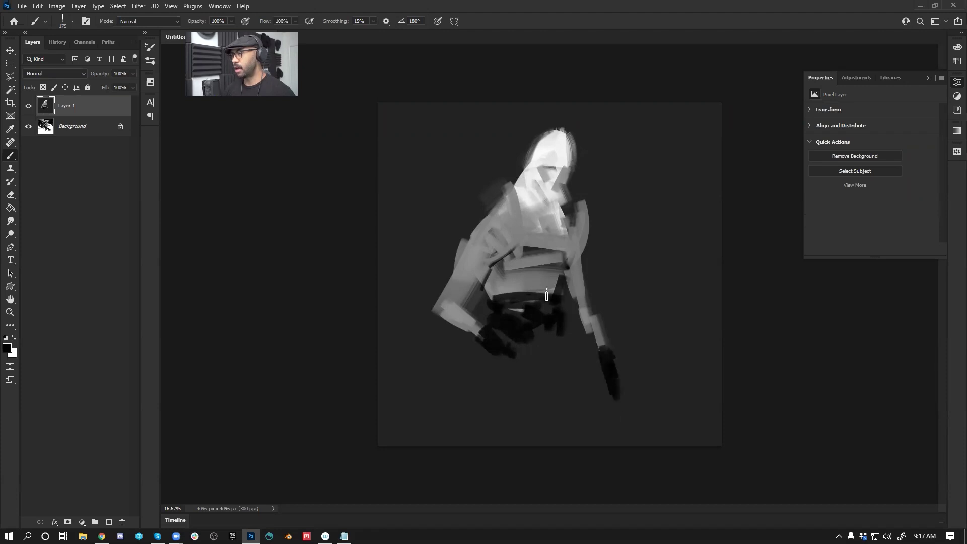
Step: Draw a thin black V-shaped neckline below the figure's chin with the brush at 45
{"action": "left_click_drag", "start_coordinate": [519, 243], "coordinate": [551, 199]}
{"action": "key", "text": "ctrl+z"}
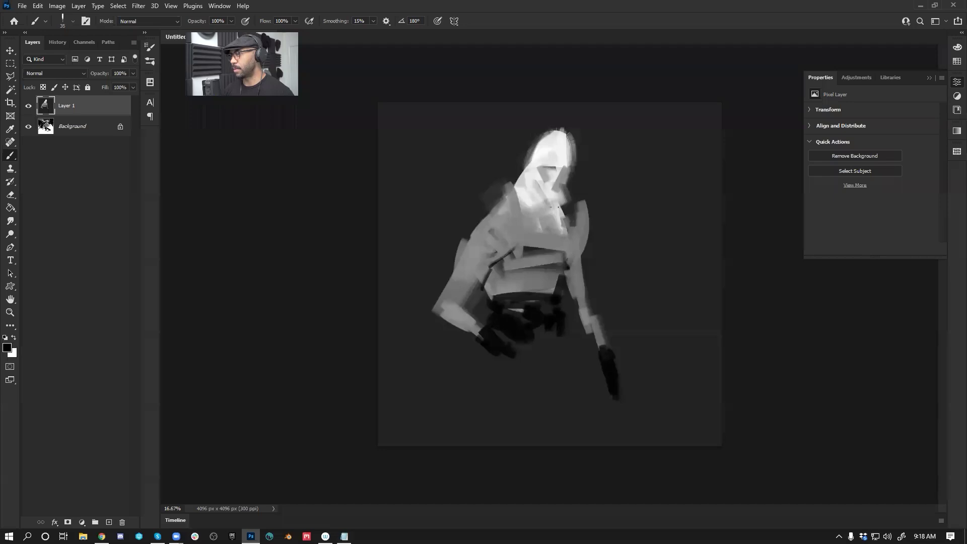
{"action": "key", "text": "bracketright"}
{"action": "left_click_drag", "start_coordinate": [534, 202], "coordinate": [559, 206]}
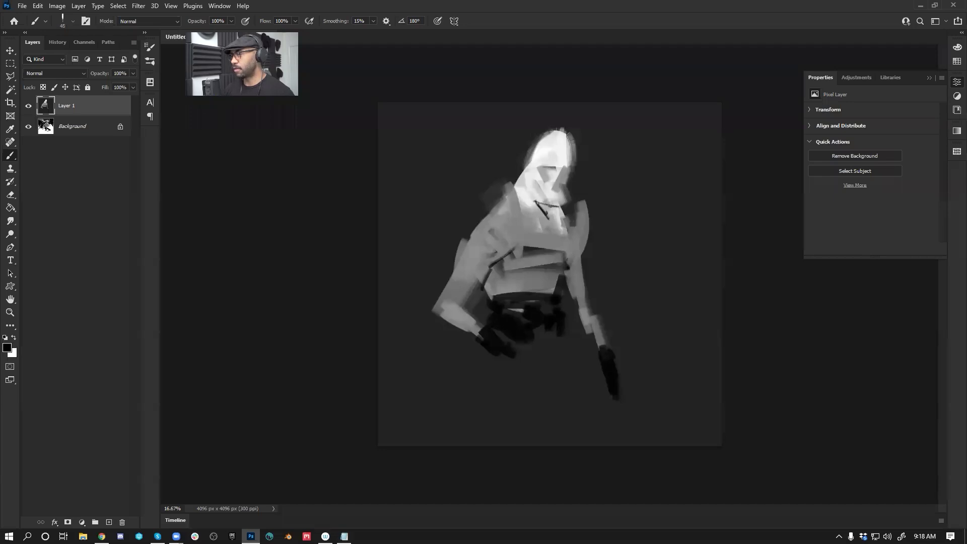
Step: Fill the neckline below the chin with dark strokes, enlarging the brush to 300
{"action": "key", "text": "bracketright"}
{"action": "key", "text": "bracketright"}
{"action": "key", "text": "bracketright"}
{"action": "key", "text": "bracketright"}
{"action": "key", "text": "bracketright"}
{"action": "key", "text": "bracketright"}
{"action": "key", "text": "bracketright"}
{"action": "key", "text": "bracketright"}
{"action": "key", "text": "bracketright"}
{"action": "key", "text": "bracketright"}
{"action": "key", "text": "bracketright"}
{"action": "left_click_drag", "start_coordinate": [546, 208], "coordinate": [557, 225]}
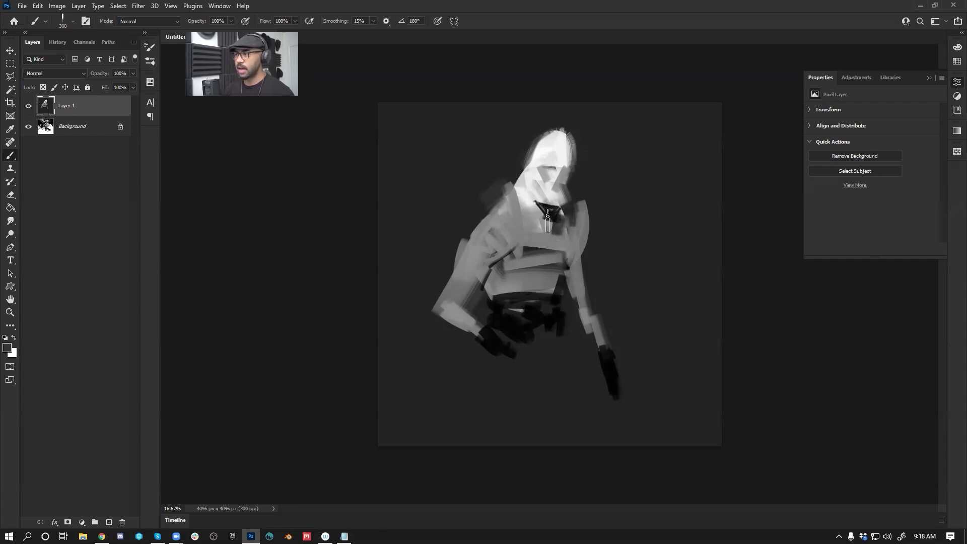
Step: Paint fine gray folds across the figure's torso with a smaller brush, using a tone sampled from the chest
{"action": "key", "text": "bracketleft"}
{"action": "key", "text": "bracketleft"}
{"action": "key", "text": "bracketleft"}
{"action": "left_click", "coordinate": [536, 234], "text": "alt"}
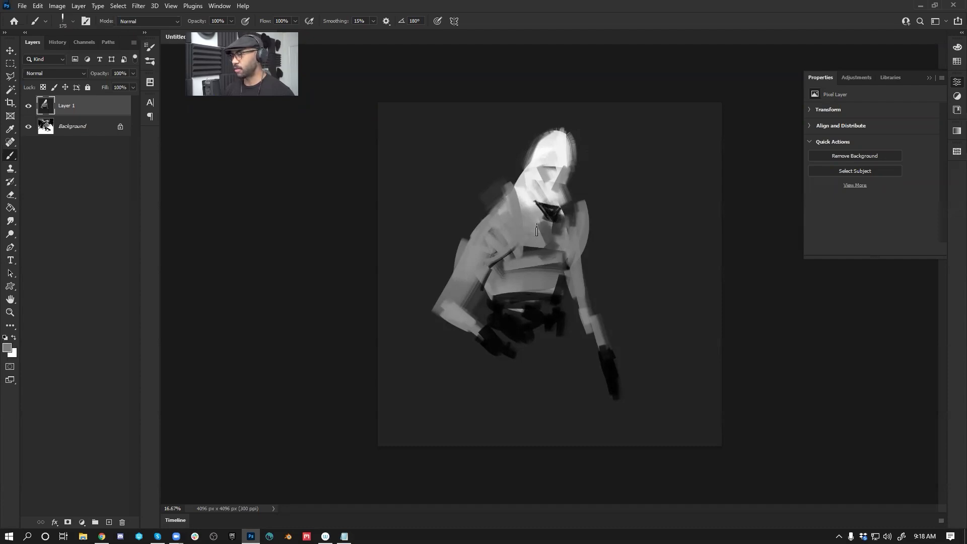
{"action": "key", "text": "bracketleft"}
{"action": "key", "text": "bracketleft"}
{"action": "key", "text": "bracketleft"}
{"action": "key", "text": "bracketleft"}
{"action": "mouse_move", "coordinate": [525, 258]}
{"action": "left_mouse_down"}
{"action": "mouse_move", "coordinate": [559, 264]}
{"action": "mouse_move", "coordinate": [529, 269]}
{"action": "left_mouse_up"}
{"action": "key", "text": "bracketright"}
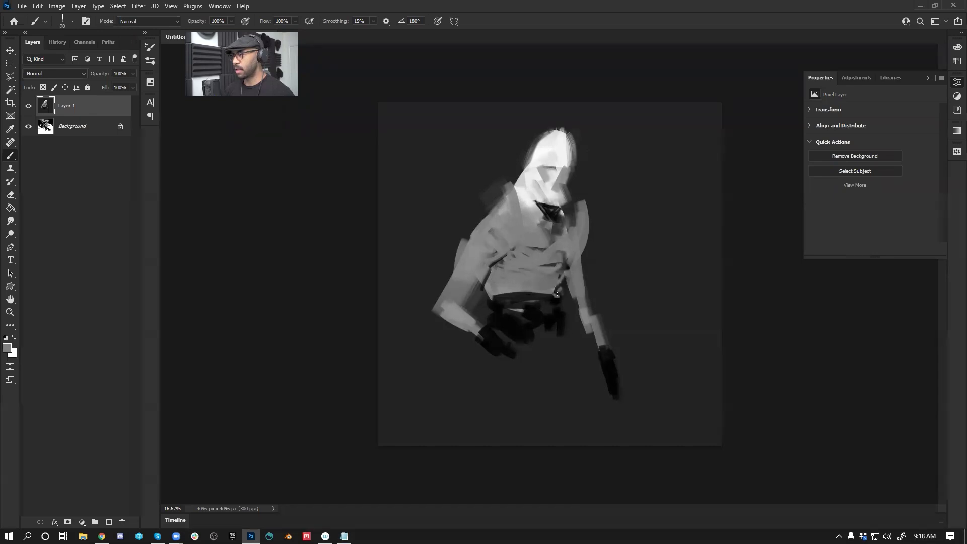
Step: Flip the canvas, reshape the head's edge with a sampled light tone, and paint two black eye sockets
{"action": "key", "text": "ctrl+shift+h"}
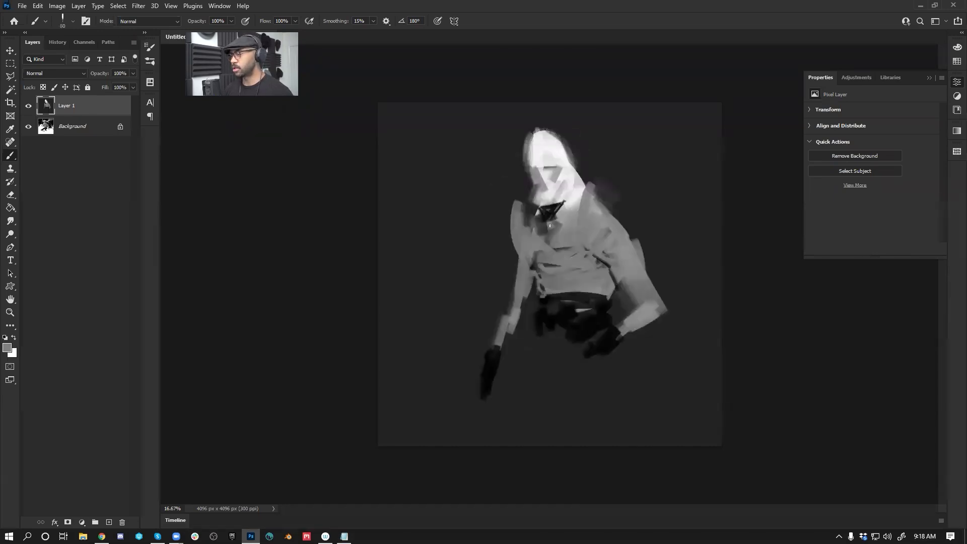
{"action": "left_click", "coordinate": [548, 195], "text": "alt"}
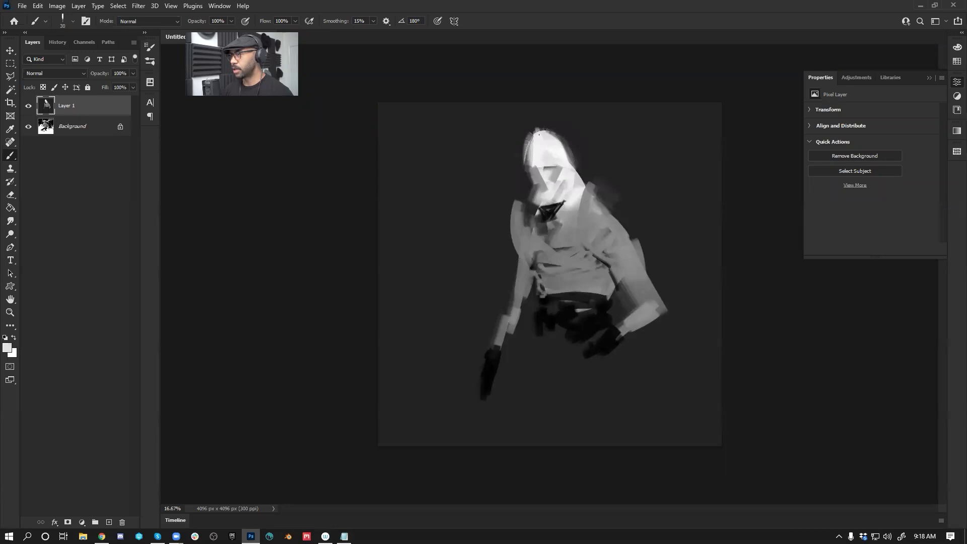
{"action": "mouse_move", "coordinate": [551, 132]}
{"action": "left_mouse_down"}
{"action": "mouse_move", "coordinate": [570, 146]}
{"action": "mouse_move", "coordinate": [565, 168]}
{"action": "mouse_move", "coordinate": [549, 143]}
{"action": "mouse_move", "coordinate": [566, 156]}
{"action": "mouse_move", "coordinate": [565, 144]}
{"action": "mouse_move", "coordinate": [572, 180]}
{"action": "mouse_move", "coordinate": [571, 147]}
{"action": "mouse_move", "coordinate": [571, 190]}
{"action": "mouse_move", "coordinate": [533, 166]}
{"action": "left_mouse_up"}
{"action": "key", "text": "bracketright"}
{"action": "key", "text": "bracketright"}
{"action": "key", "text": "d"}
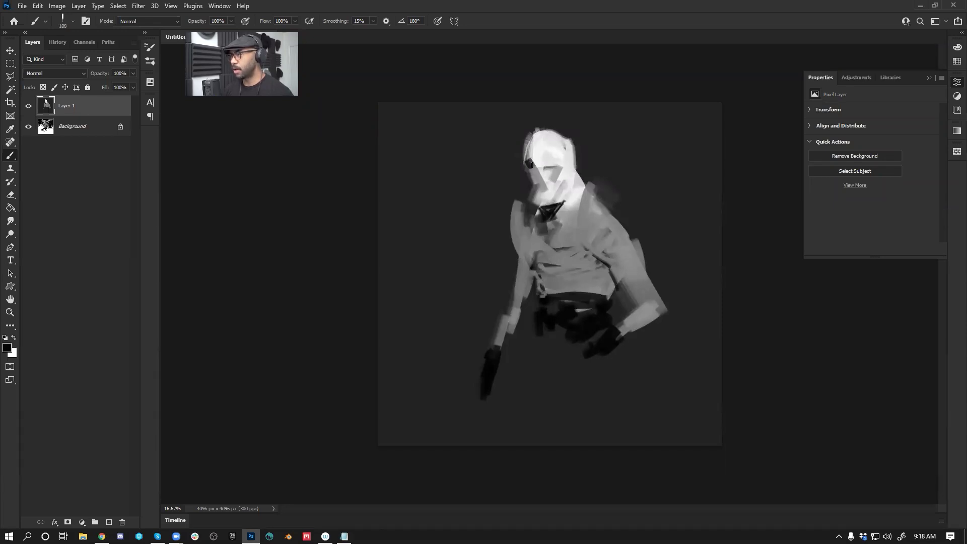
{"action": "left_click", "coordinate": [540, 153], "text": "alt"}
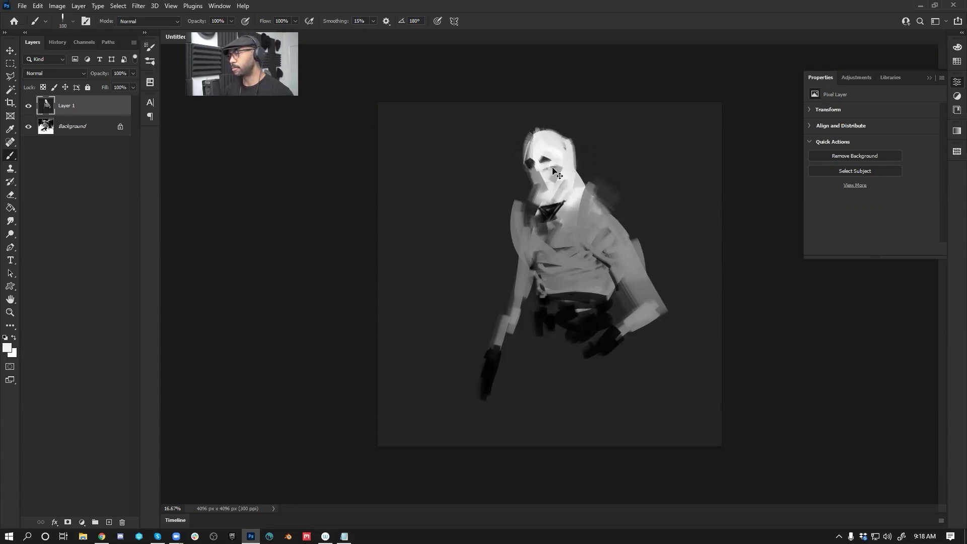
Step: Flip the canvas back and paint a black mustache and a black line along the chin
{"action": "key", "text": "ctrl+shift+h"}
{"action": "key", "text": "d"}
{"action": "key", "text": "bracketleft"}
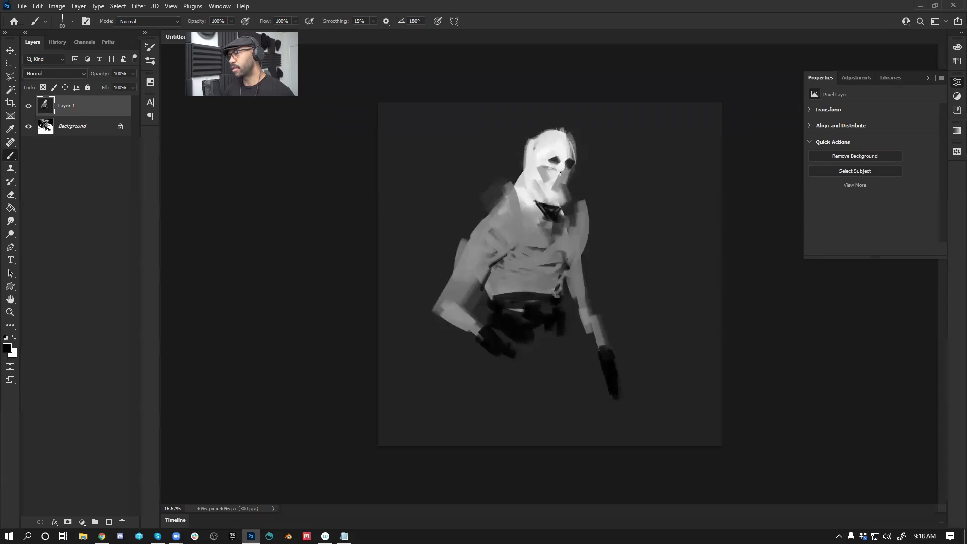
{"action": "left_click", "coordinate": [562, 171], "text": "alt"}
{"action": "left_click", "coordinate": [571, 169], "text": "alt"}
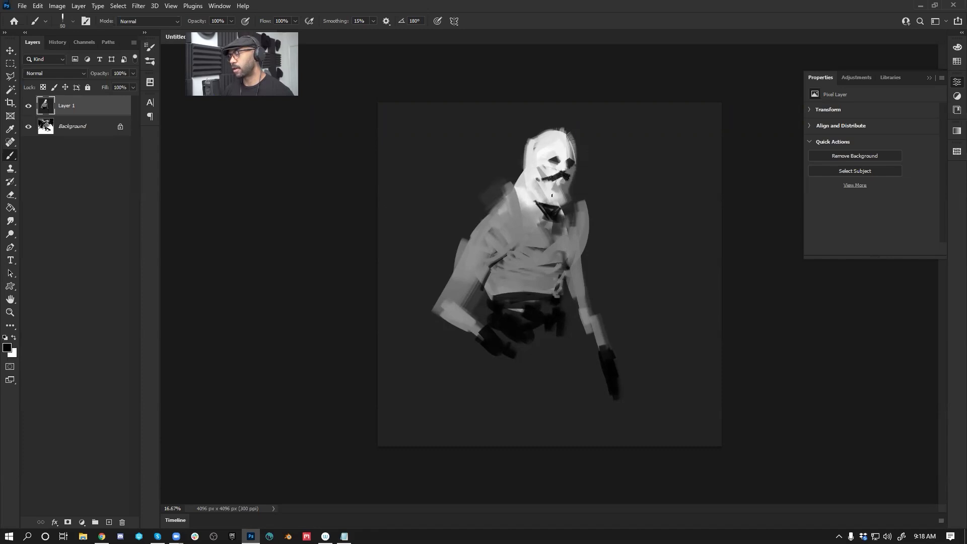
{"action": "left_click_drag", "start_coordinate": [544, 198], "coordinate": [558, 199]}
Step: Paint long black hair over the top of the head and down beside the face, enlarging the brush
{"action": "mouse_move", "coordinate": [526, 149]}
{"action": "left_mouse_down"}
{"action": "mouse_move", "coordinate": [529, 214]}
{"action": "mouse_move", "coordinate": [541, 142]}
{"action": "mouse_move", "coordinate": [533, 219]}
{"action": "mouse_move", "coordinate": [537, 142]}
{"action": "mouse_move", "coordinate": [524, 198]}
{"action": "left_mouse_up"}
{"action": "key", "text": "]"}
{"action": "key", "text": "]"}
{"action": "key", "text": "]"}
{"action": "key", "text": "]"}
{"action": "mouse_move", "coordinate": [556, 133]}
{"action": "left_mouse_down"}
{"action": "mouse_move", "coordinate": [545, 148]}
{"action": "mouse_move", "coordinate": [568, 141]}
{"action": "mouse_move", "coordinate": [570, 150]}
{"action": "mouse_move", "coordinate": [555, 151]}
{"action": "left_mouse_up"}
{"action": "mouse_move", "coordinate": [543, 134]}
{"action": "left_mouse_down"}
{"action": "mouse_move", "coordinate": [535, 145]}
{"action": "mouse_move", "coordinate": [552, 154]}
{"action": "mouse_move", "coordinate": [540, 224]}
{"action": "mouse_move", "coordinate": [554, 237]}
{"action": "left_mouse_up"}
Step: Undo the last two strokes and paint a slanting black hair strand over the shoulder with the brush at 200
{"action": "key", "text": "]"}
{"action": "key", "text": "]"}
{"action": "key", "text": "]"}
{"action": "key", "text": "]"}
{"action": "key", "text": "]"}
{"action": "key", "text": "ctrl+z"}
{"action": "key", "text": "ctrl+z"}
{"action": "key", "text": "["}
{"action": "key", "text": "["}
{"action": "key", "text": "["}
{"action": "key", "text": "["}
{"action": "key", "text": "["}
{"action": "key", "text": "["}
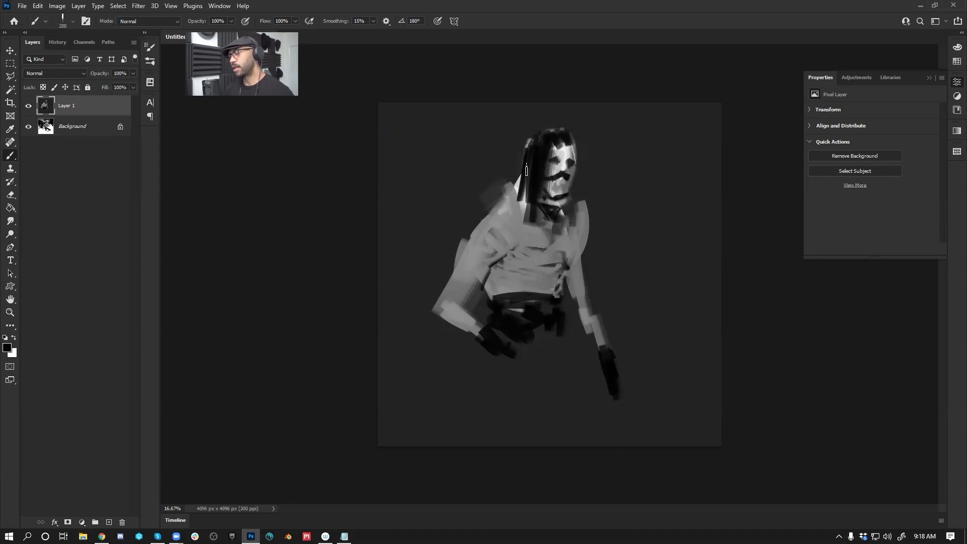
{"action": "left_click_drag", "start_coordinate": [521, 170], "coordinate": [499, 216]}
Step: Flip the canvas and paint a thin black hair strand along the far side of the face with a smaller brush
{"action": "key", "text": "ctrl+shift+h"}
{"action": "key", "text": "bracketleft"}
{"action": "key", "text": "bracketleft"}
{"action": "key", "text": "bracketleft"}
{"action": "key", "text": "bracketleft"}
{"action": "key", "text": "bracketleft"}
{"action": "key", "text": "bracketleft"}
{"action": "key", "text": "bracketleft"}
{"action": "key", "text": "bracketleft"}
{"action": "left_click_drag", "start_coordinate": [526, 134], "coordinate": [526, 193]}
Step: Paint black strands hanging from the hair and beard over the neck, and flip the canvas back
{"action": "key", "text": "bracketright"}
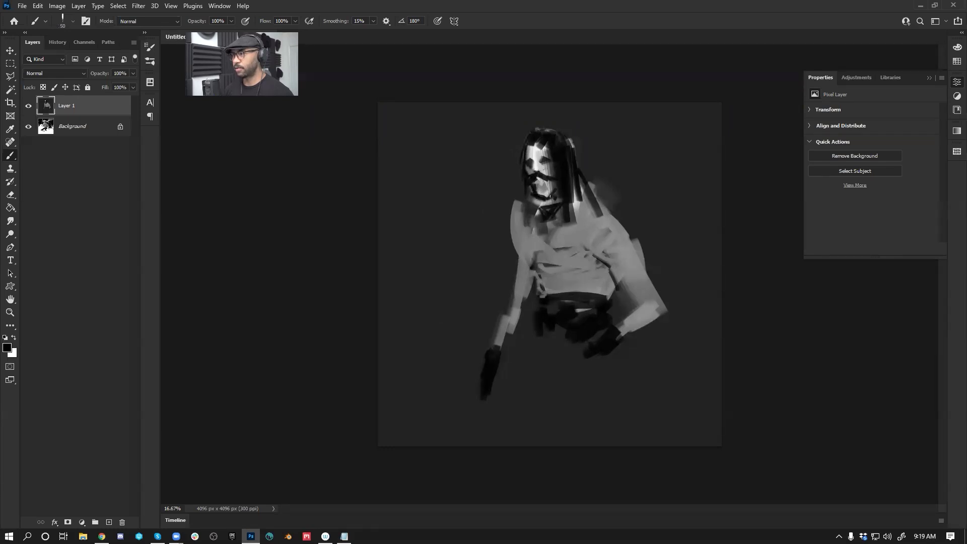
{"action": "key", "text": "bracketright"}
{"action": "left_click_drag", "start_coordinate": [528, 198], "coordinate": [528, 223]}
{"action": "left_click_drag", "start_coordinate": [535, 209], "coordinate": [535, 227]}
{"action": "key", "text": "ctrl+shift+h"}
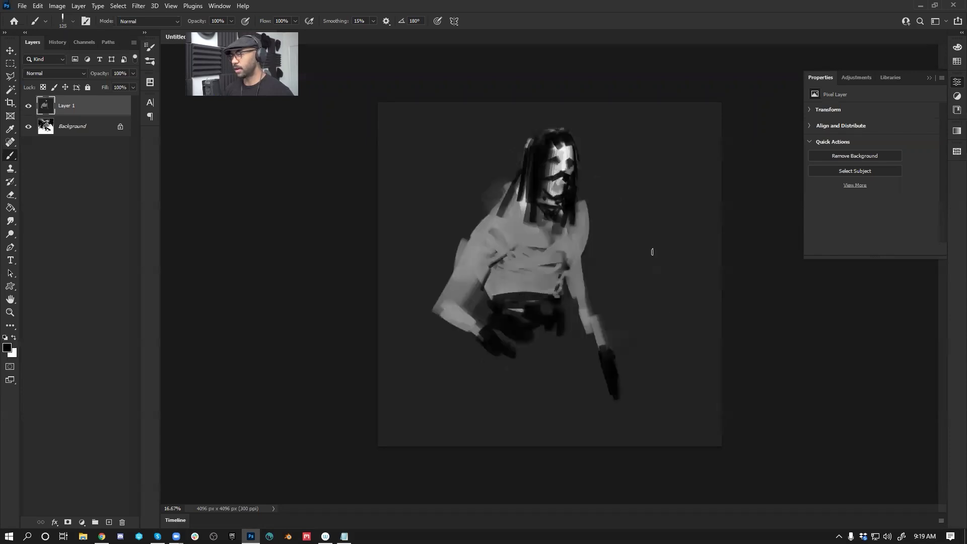
Step: Refine the eyes, brows and nose area with light and dark tones sampled from the face
{"action": "left_click", "coordinate": [570, 173], "text": "ctrl"}
{"action": "left_click", "coordinate": [554, 150], "text": "alt"}
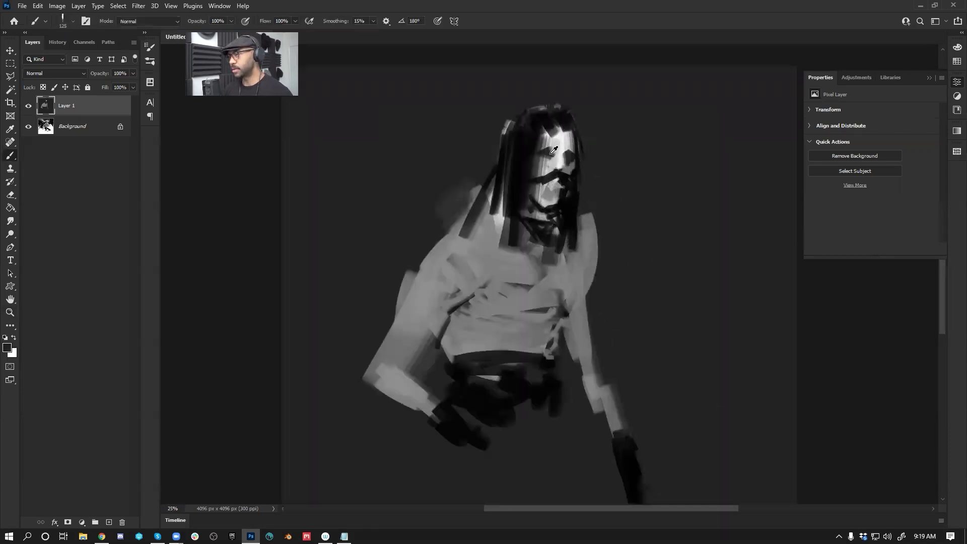
{"action": "left_click", "coordinate": [540, 153], "text": "alt"}
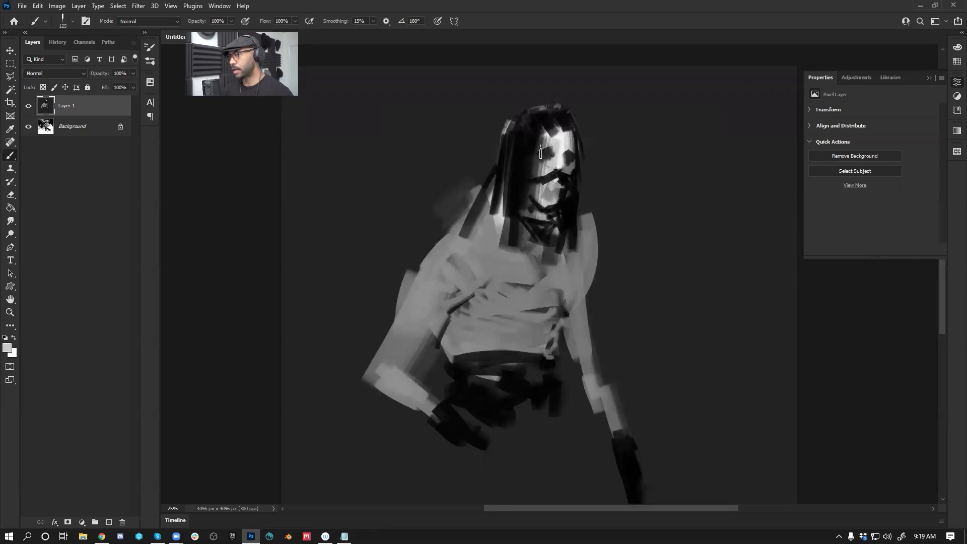
{"action": "left_click_drag", "start_coordinate": [544, 148], "coordinate": [551, 151]}
{"action": "key", "text": "ctrl+z"}
{"action": "key", "text": "ctrl+z"}
{"action": "left_click", "coordinate": [555, 150], "text": "alt"}
{"action": "left_click", "coordinate": [571, 132], "text": "alt"}
{"action": "left_click", "coordinate": [565, 154], "text": "alt"}
{"action": "left_click", "coordinate": [556, 166], "text": "alt"}
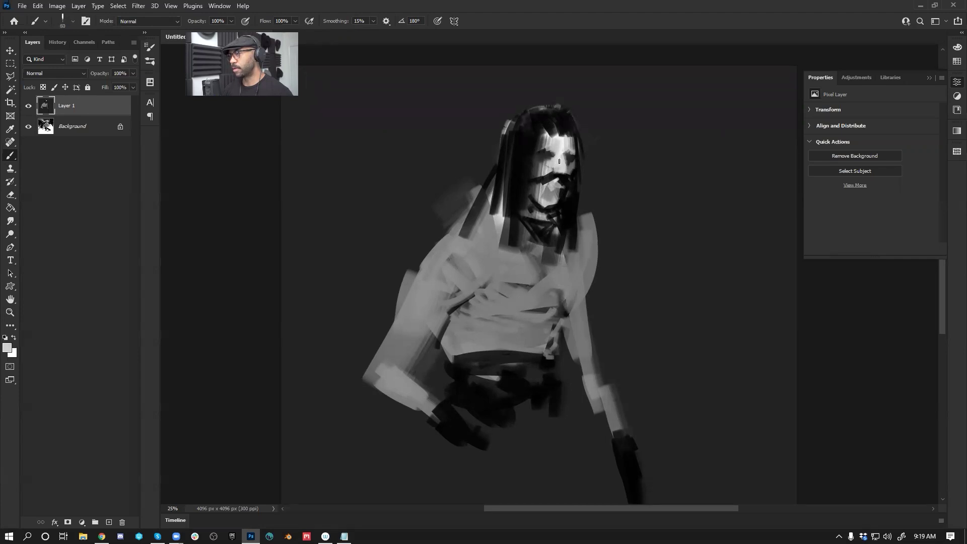
Step: Fill the mustache and beard with solid black strokes down to the neck, enlarging the brush
{"action": "key", "text": "d"}
{"action": "mouse_move", "coordinate": [558, 181]}
{"action": "left_mouse_down"}
{"action": "mouse_move", "coordinate": [527, 183]}
{"action": "mouse_move", "coordinate": [546, 183]}
{"action": "mouse_move", "coordinate": [537, 215]}
{"action": "mouse_move", "coordinate": [531, 193]}
{"action": "mouse_move", "coordinate": [550, 219]}
{"action": "mouse_move", "coordinate": [536, 204]}
{"action": "mouse_move", "coordinate": [565, 207]}
{"action": "mouse_move", "coordinate": [547, 226]}
{"action": "mouse_move", "coordinate": [555, 182]}
{"action": "mouse_move", "coordinate": [540, 199]}
{"action": "mouse_move", "coordinate": [544, 220]}
{"action": "mouse_move", "coordinate": [557, 189]}
{"action": "mouse_move", "coordinate": [529, 224]}
{"action": "left_mouse_up"}
{"action": "key", "text": "]"}
{"action": "key", "text": "]"}
{"action": "key", "text": "]"}
{"action": "key", "text": "]"}
{"action": "key", "text": "]"}
{"action": "key", "text": "]"}
{"action": "key", "text": "]"}
{"action": "key", "text": "]"}
{"action": "left_click_drag", "start_coordinate": [532, 179], "coordinate": [563, 222]}
Step: Flip the canvas and paint thin black hair strands from beside the face down over the chest
{"action": "key", "text": "ctrl+shift+h"}
{"action": "key", "text": "["}
{"action": "key", "text": "["}
{"action": "key", "text": "["}
{"action": "key", "text": "["}
{"action": "key", "text": "["}
{"action": "key", "text": "["}
{"action": "key", "text": "["}
{"action": "key", "text": "["}
{"action": "key", "text": "["}
{"action": "key", "text": "["}
{"action": "key", "text": "["}
{"action": "key", "text": "["}
{"action": "key", "text": "["}
{"action": "key", "text": "["}
{"action": "left_click_drag", "start_coordinate": [503, 139], "coordinate": [494, 240]}
{"action": "left_click_drag", "start_coordinate": [497, 193], "coordinate": [496, 254]}
{"action": "left_click_drag", "start_coordinate": [500, 214], "coordinate": [515, 276]}
Step: Paint black strokes along the back edge and crown of the hair and down onto the shoulder
{"action": "key", "text": "bracketright"}
{"action": "left_click_drag", "start_coordinate": [580, 218], "coordinate": [578, 174]}
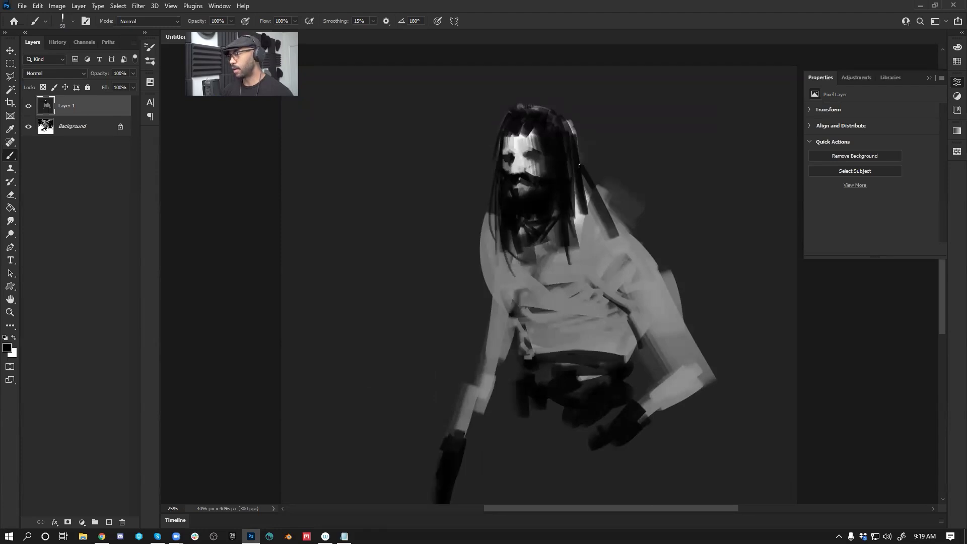
{"action": "left_click_drag", "start_coordinate": [524, 105], "coordinate": [573, 130]}
{"action": "key", "text": "bracketright"}
{"action": "key", "text": "bracketright"}
{"action": "key", "text": "bracketright"}
{"action": "key", "text": "bracketright"}
{"action": "key", "text": "bracketright"}
{"action": "key", "text": "bracketright"}
{"action": "key", "text": "bracketright"}
{"action": "key", "text": "bracketright"}
{"action": "key", "text": "bracketright"}
{"action": "key", "text": "bracketright"}
{"action": "key", "text": "bracketright"}
{"action": "key", "text": "bracketright"}
{"action": "key", "text": "bracketright"}
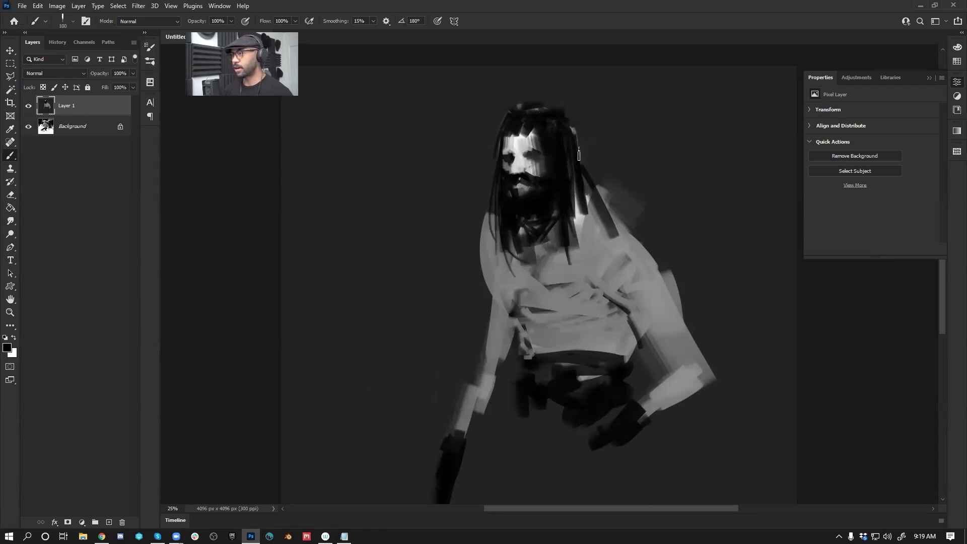
{"action": "left_click_drag", "start_coordinate": [580, 197], "coordinate": [592, 239]}
Step: Flip the canvas back and paint broad gray background strokes beside the bent arm with the brush at 500
{"action": "key", "text": "z"}
{"action": "left_click", "coordinate": [593, 289], "text": "alt"}
{"action": "left_click", "coordinate": [593, 289], "text": "alt"}
{"action": "left_click", "coordinate": [593, 289], "text": "alt"}
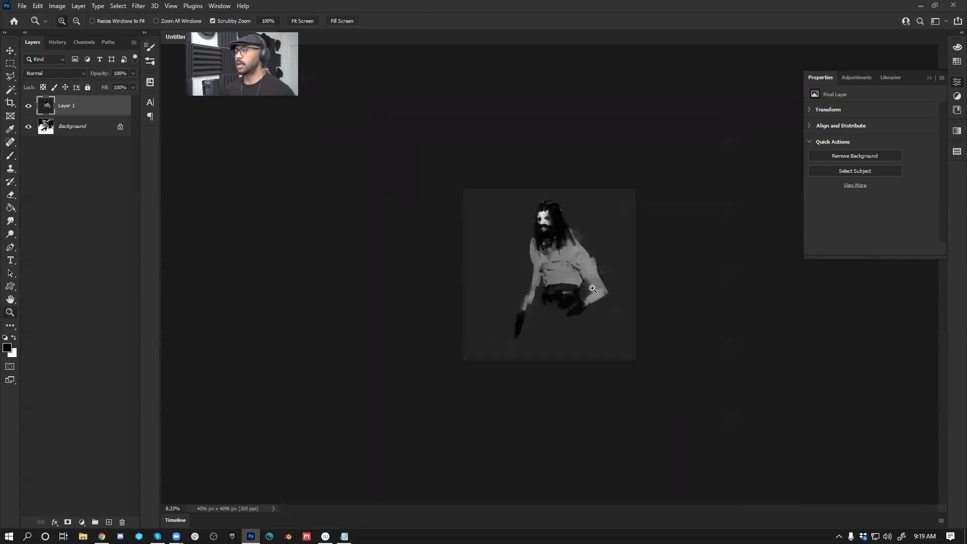
{"action": "key", "text": "ctrl+shift+h"}
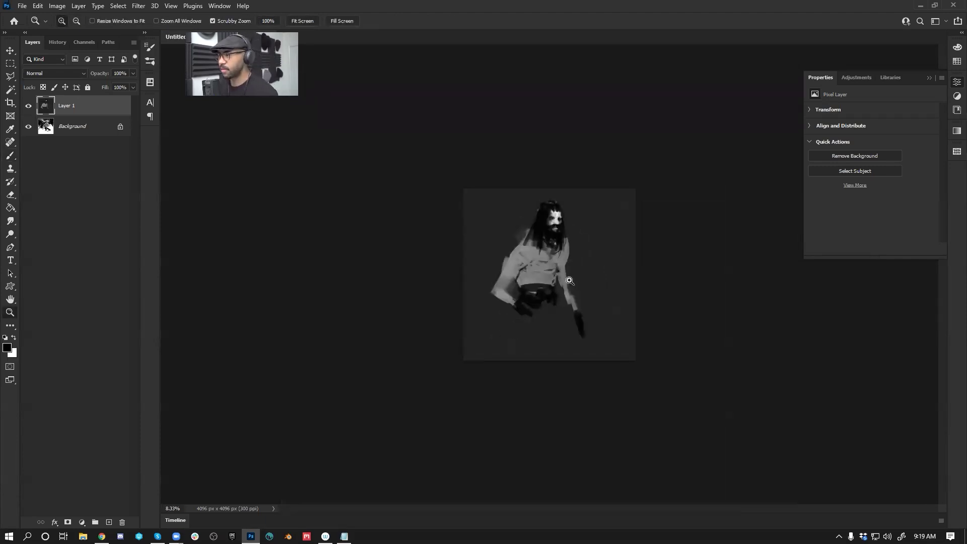
{"action": "left_click", "coordinate": [549, 255]}
{"action": "key", "text": "b"}
{"action": "left_click", "coordinate": [470, 266], "text": "alt"}
{"action": "key", "text": "bracketright"}
{"action": "key", "text": "bracketright"}
{"action": "key", "text": "bracketright"}
{"action": "key", "text": "bracketright"}
{"action": "key", "text": "bracketright"}
{"action": "key", "text": "bracketright"}
{"action": "key", "text": "bracketright"}
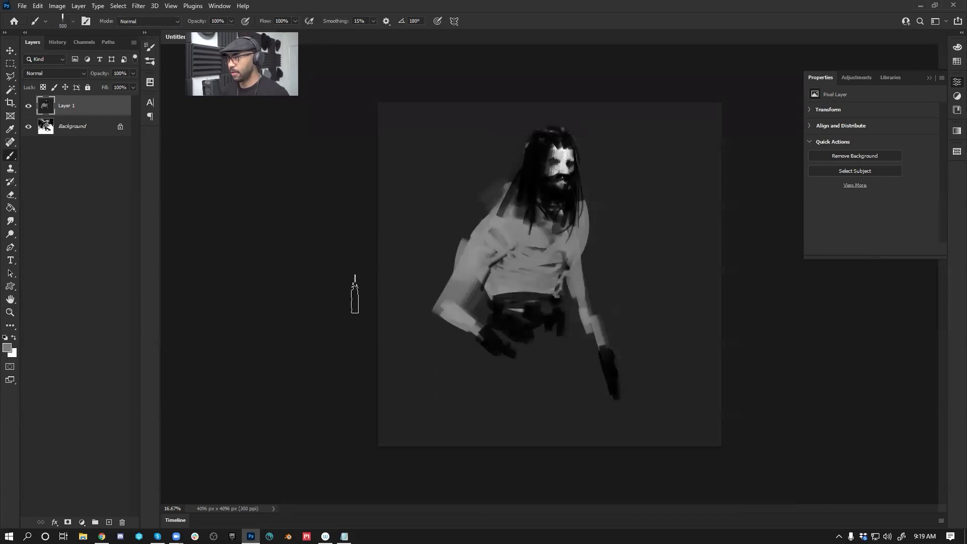
{"action": "left_click_drag", "start_coordinate": [383, 348], "coordinate": [456, 438]}
{"action": "left_click", "coordinate": [433, 386], "text": "alt"}
{"action": "mouse_move", "coordinate": [410, 221]}
{"action": "left_mouse_down"}
{"action": "mouse_move", "coordinate": [377, 403]}
{"action": "mouse_move", "coordinate": [454, 423]}
{"action": "mouse_move", "coordinate": [414, 325]}
{"action": "left_mouse_up"}
Step: Paint the figure's upper legs below the waist with sampled black, reducing the brush to 250
{"action": "left_click", "coordinate": [536, 322], "text": "alt"}
{"action": "key", "text": "bracketleft"}
{"action": "key", "text": "bracketleft"}
{"action": "key", "text": "bracketleft"}
{"action": "key", "text": "bracketleft"}
{"action": "key", "text": "bracketleft"}
{"action": "key", "text": "bracketleft"}
{"action": "key", "text": "bracketleft"}
{"action": "mouse_move", "coordinate": [552, 334]}
{"action": "left_mouse_down"}
{"action": "mouse_move", "coordinate": [553, 367]}
{"action": "mouse_move", "coordinate": [478, 371]}
{"action": "mouse_move", "coordinate": [496, 397]}
{"action": "left_mouse_up"}
{"action": "key", "text": "bracketleft"}
{"action": "key", "text": "bracketleft"}
{"action": "key", "text": "bracketleft"}
Step: Switch to Notepad to read the question about readiness for applying to studios, and return to Photoshop
{"action": "key", "text": "alt+Tab"}
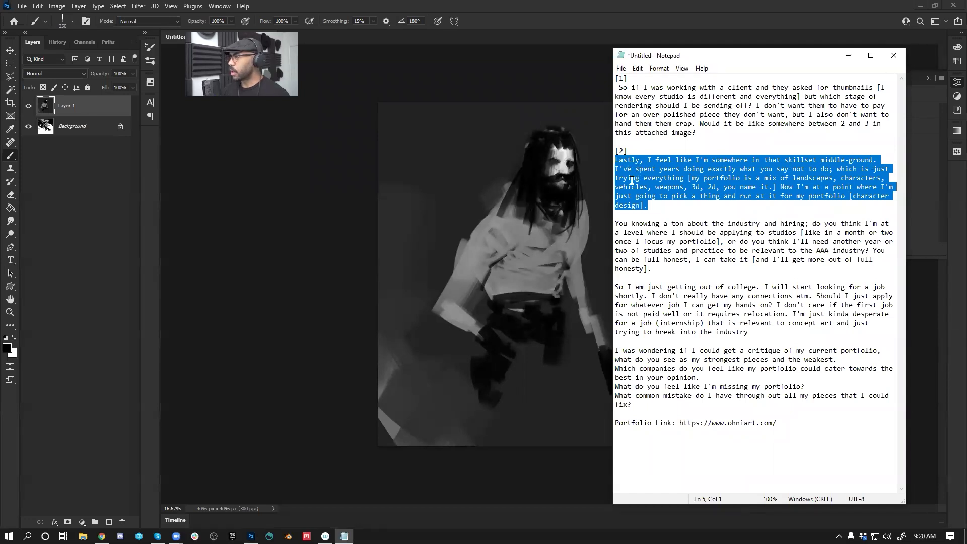
{"action": "left_click", "coordinate": [690, 224]}
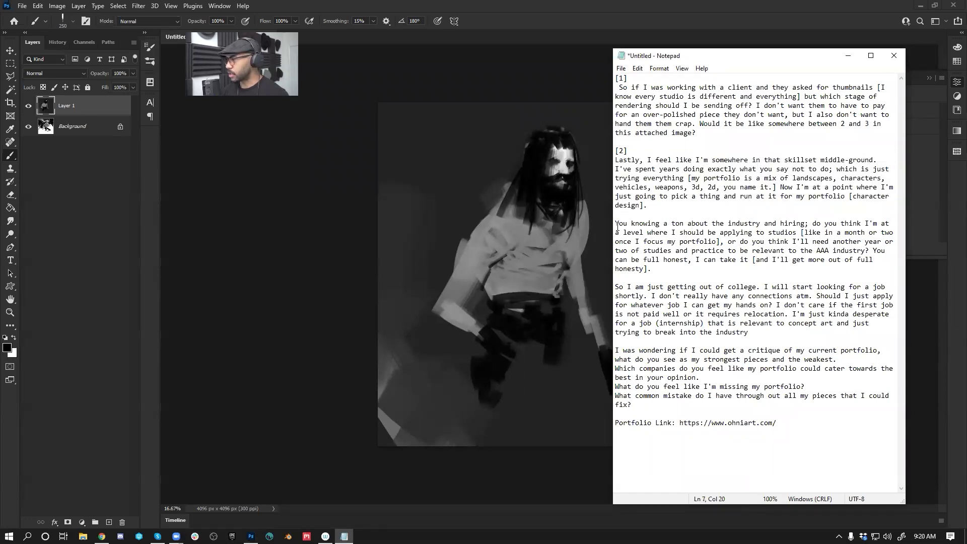
{"action": "left_click_drag", "start_coordinate": [618, 226], "coordinate": [655, 269]}
{"action": "left_click", "coordinate": [674, 274]}
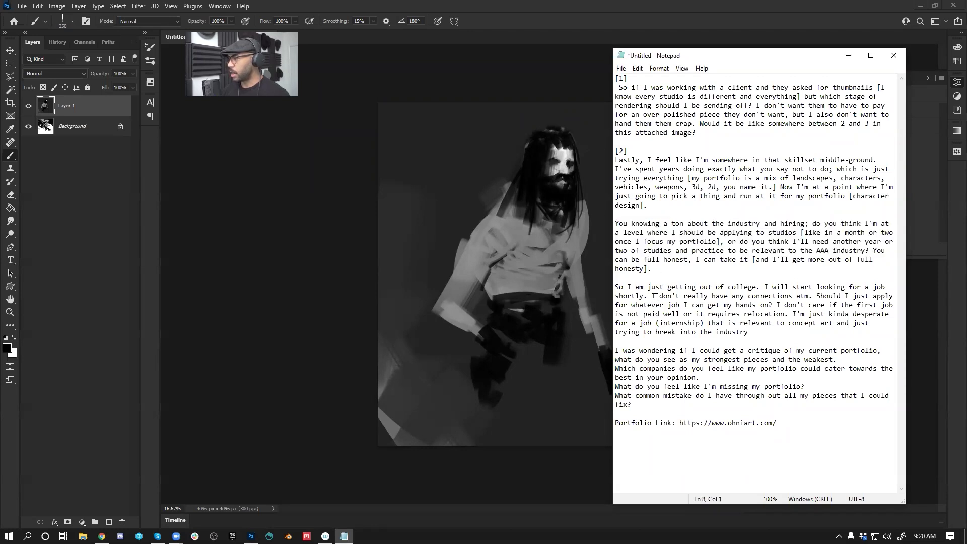
{"action": "key", "text": "alt+Tab"}
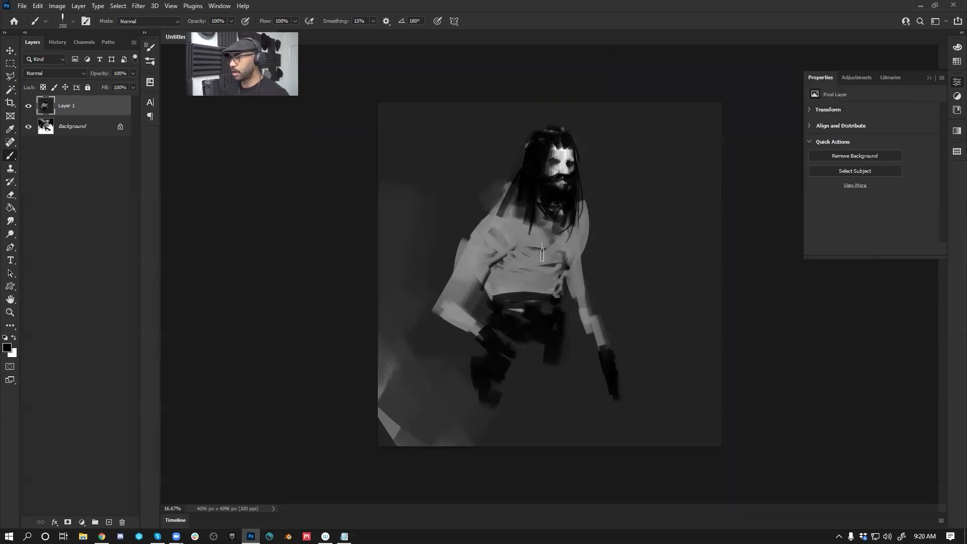
Step: Paint both legs in black down to the canvas's lower edge and fill in the gloved hand at the hip
{"action": "left_click_drag", "start_coordinate": [524, 360], "coordinate": [501, 403]}
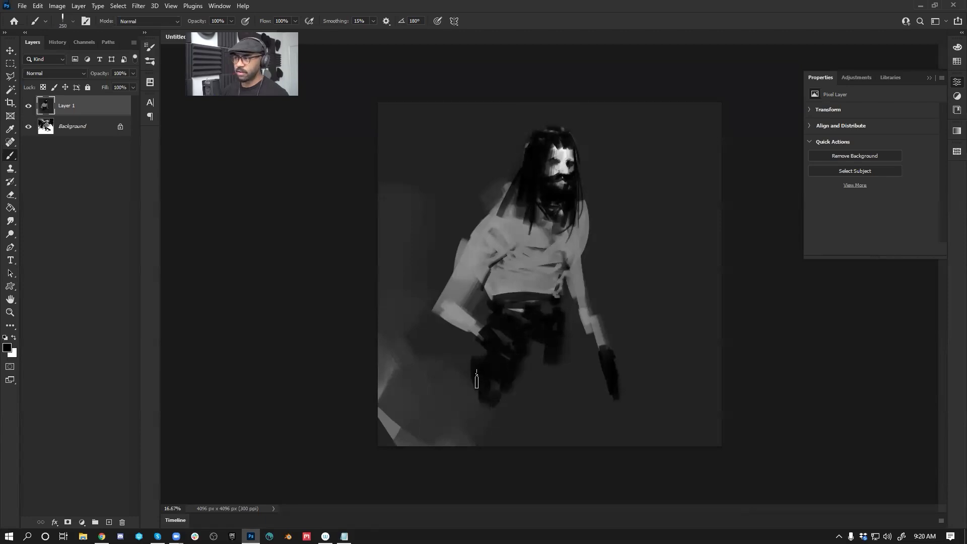
{"action": "mouse_move", "coordinate": [479, 367]}
{"action": "left_mouse_down"}
{"action": "mouse_move", "coordinate": [462, 394]}
{"action": "mouse_move", "coordinate": [469, 443]}
{"action": "mouse_move", "coordinate": [534, 352]}
{"action": "mouse_move", "coordinate": [480, 446]}
{"action": "mouse_move", "coordinate": [542, 364]}
{"action": "mouse_move", "coordinate": [563, 463]}
{"action": "mouse_move", "coordinate": [521, 428]}
{"action": "mouse_move", "coordinate": [469, 432]}
{"action": "mouse_move", "coordinate": [448, 465]}
{"action": "left_mouse_up"}
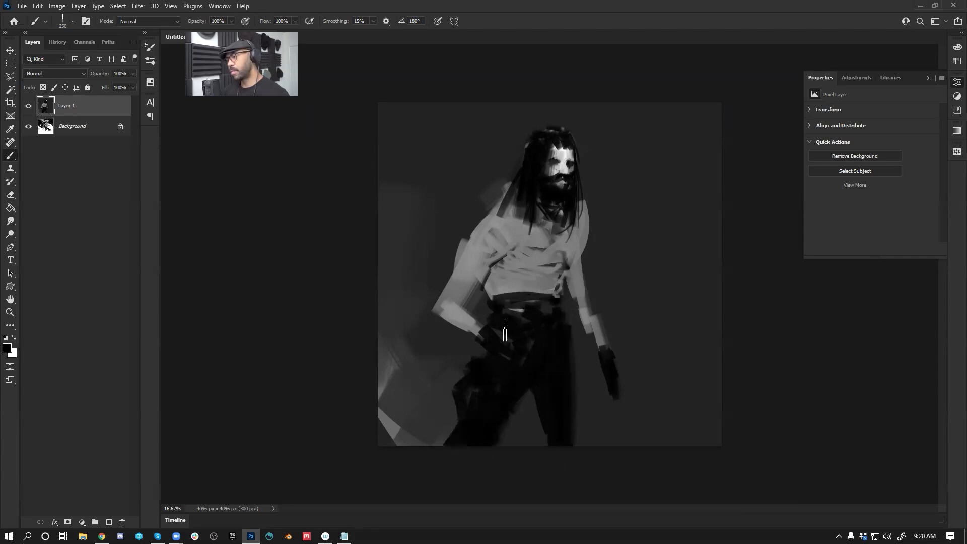
{"action": "left_click_drag", "start_coordinate": [498, 337], "coordinate": [524, 360]}
Step: Smooth the lowered forearm with its sampled gray and reduce the brush to 70
{"action": "key", "text": "bracketleft"}
{"action": "key", "text": "bracketleft"}
{"action": "left_click", "coordinate": [587, 310], "text": "alt"}
{"action": "key", "text": "bracketleft"}
{"action": "key", "text": "bracketleft"}
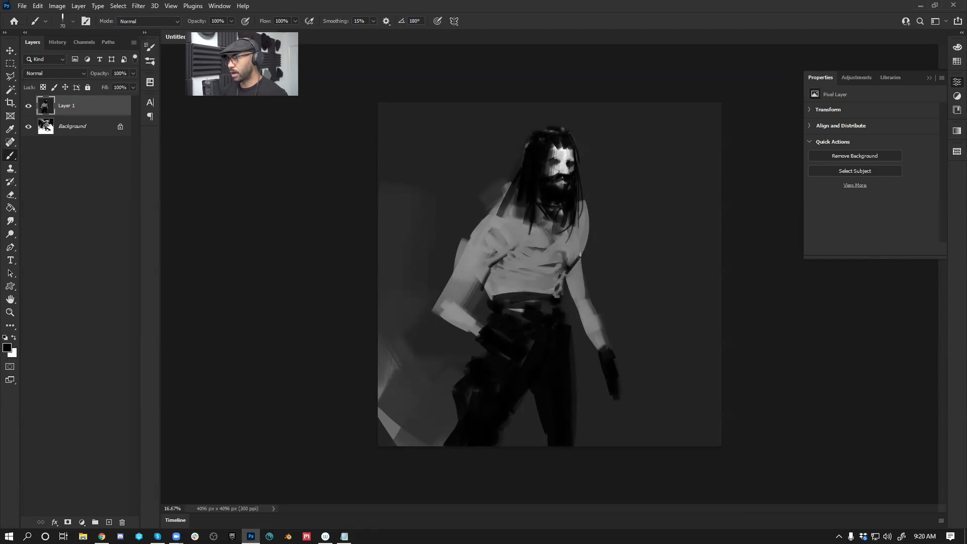
Step: Add a black accent at the inner elbow and tidy the shirt's hem with sampled gray
{"action": "left_click_drag", "start_coordinate": [577, 267], "coordinate": [567, 281]}
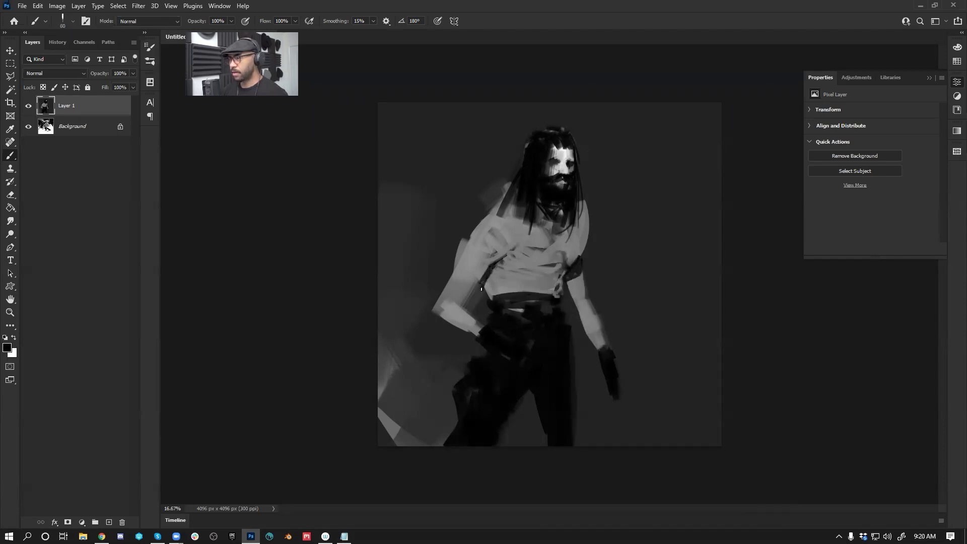
{"action": "left_click", "coordinate": [492, 285], "text": "alt"}
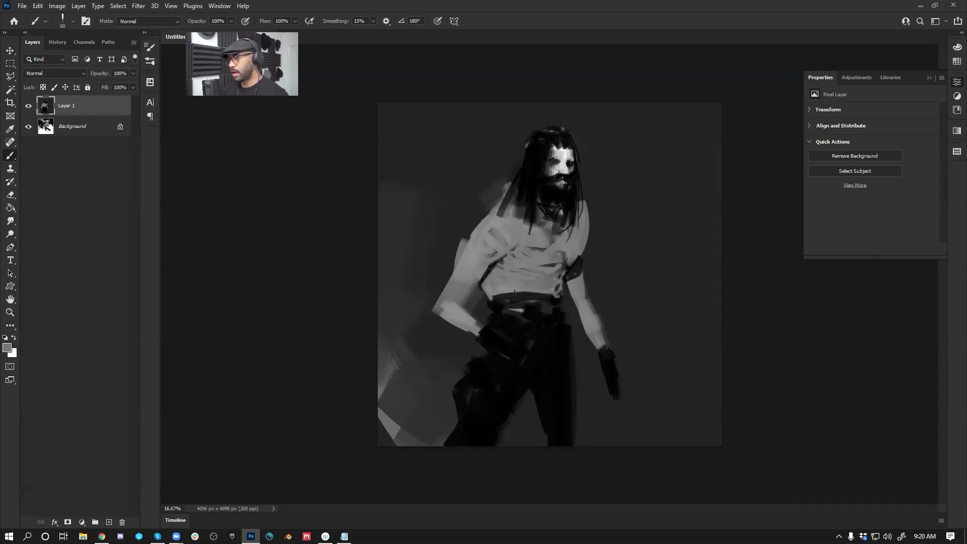
{"action": "left_click_drag", "start_coordinate": [517, 299], "coordinate": [546, 292]}
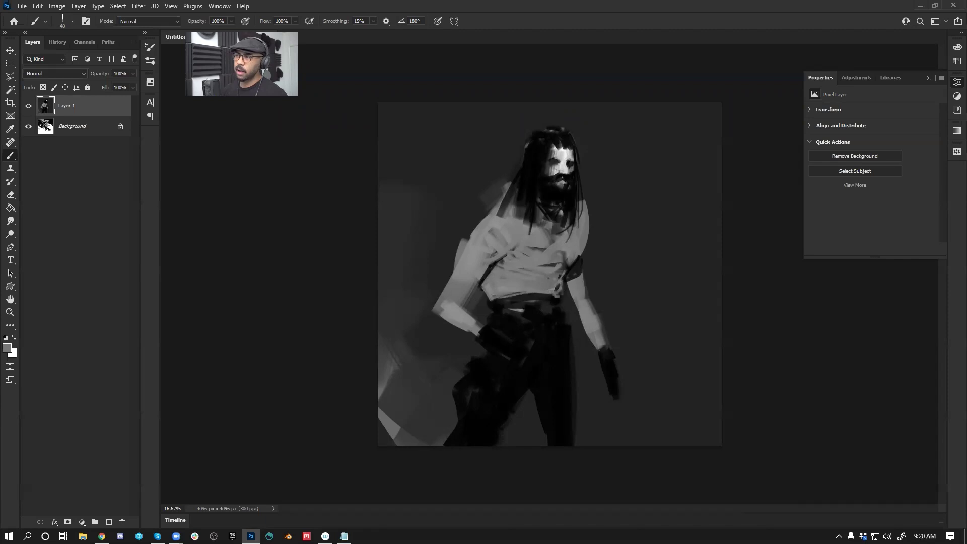
Step: Rework the forehead and eye area of the face with sampled light and mid grays
{"action": "scroll", "coordinate": [566, 164], "scroll_direction": "up", "scroll_amount": 1}
{"action": "left_click", "coordinate": [565, 161], "text": "alt"}
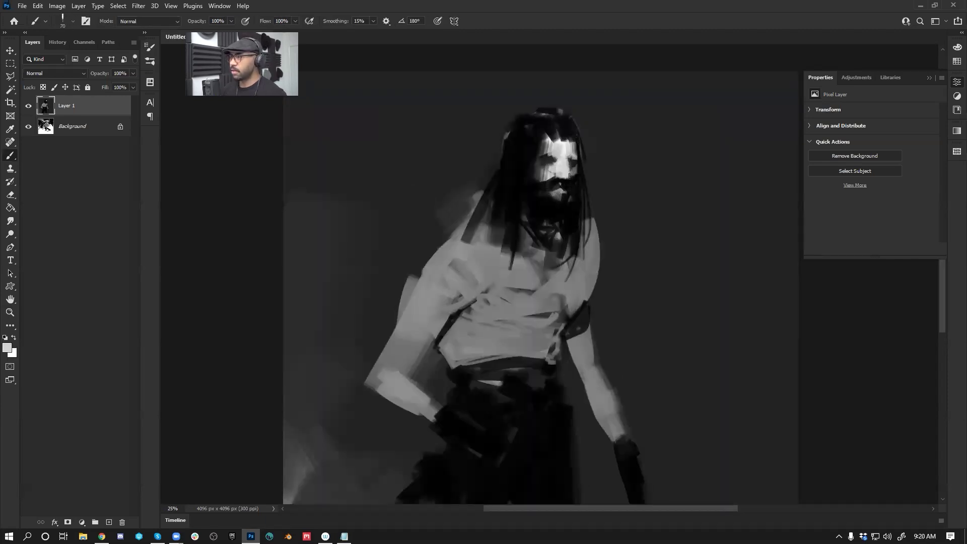
{"action": "left_click", "coordinate": [574, 165], "text": "alt"}
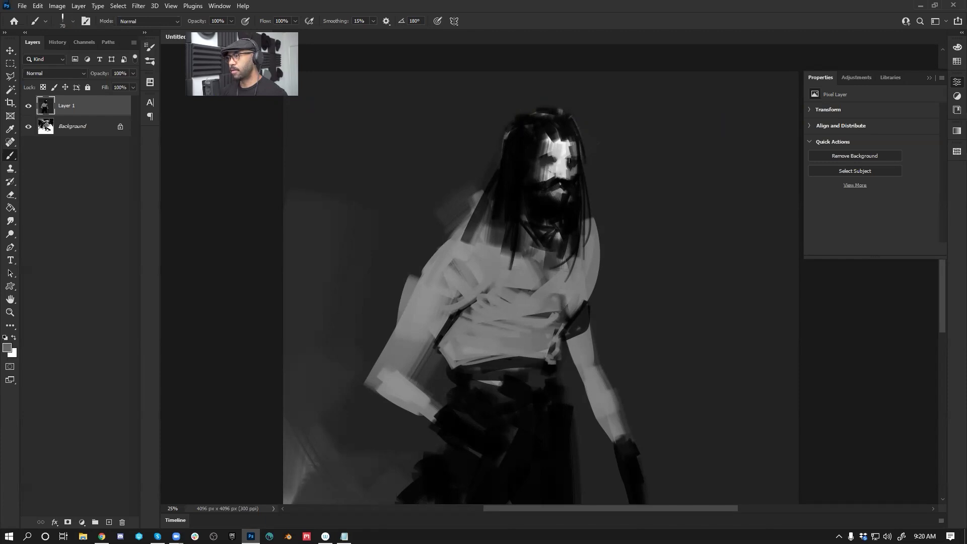
{"action": "left_click", "coordinate": [566, 149], "text": "alt"}
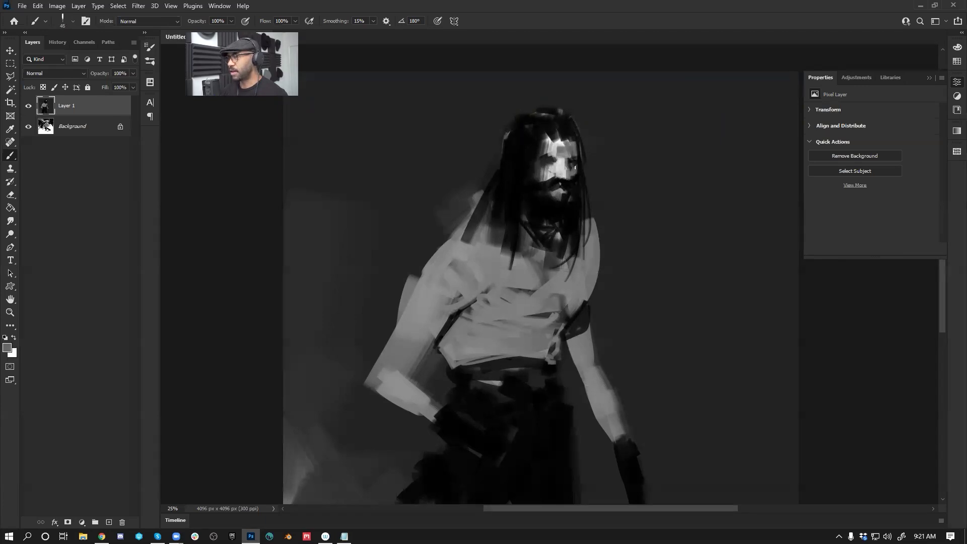
Step: Flip the canvas horizontally and adjust the cheek's shading with the brush enlarged to 150
{"action": "key", "text": "ctrl+shift+h"}
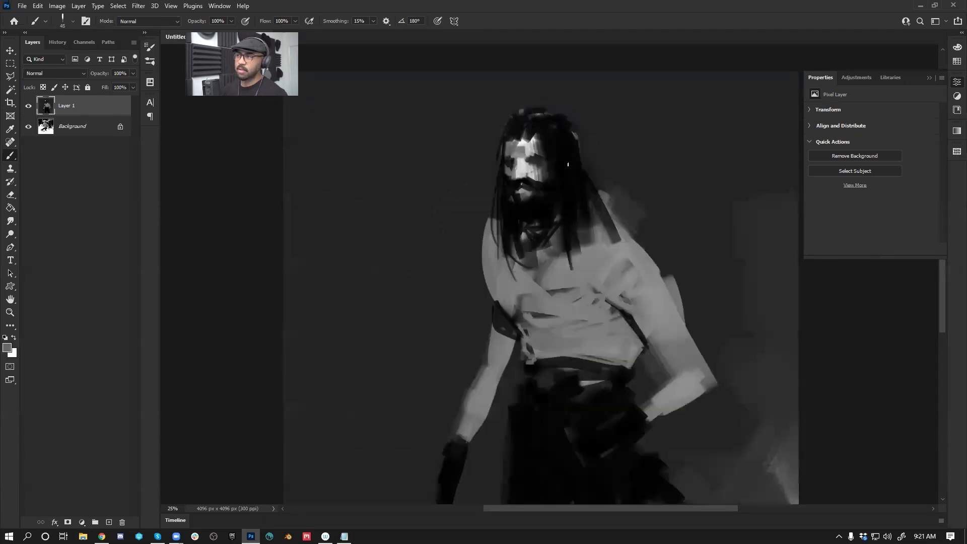
{"action": "key", "text": "bracketright"}
{"action": "key", "text": "bracketright"}
{"action": "key", "text": "bracketright"}
{"action": "key", "text": "bracketright"}
{"action": "key", "text": "bracketright"}
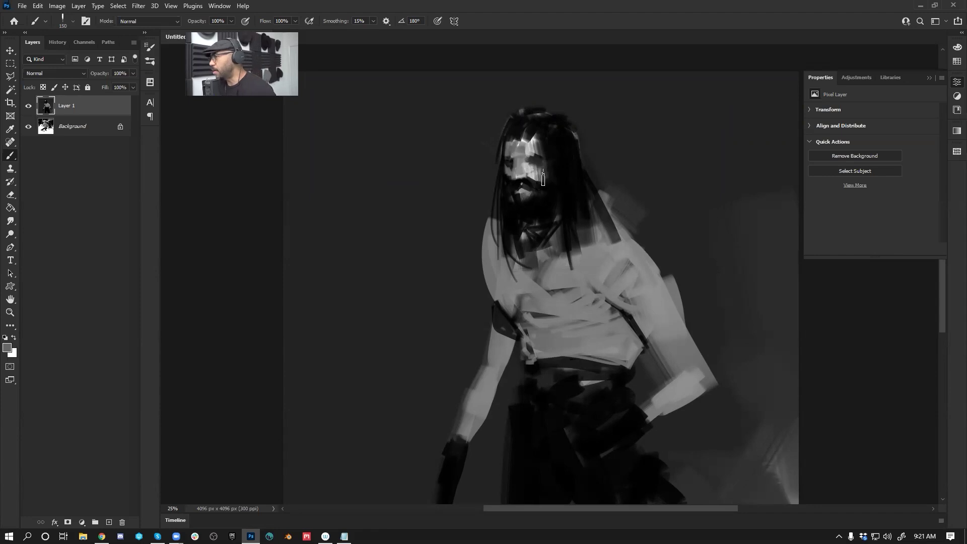
Step: Touch up the eye and cheek shadows with sampled black, setting the brush to 200
{"action": "key", "text": "bracketleft"}
{"action": "key", "text": "bracketleft"}
{"action": "left_click", "coordinate": [504, 171], "text": "alt"}
{"action": "key", "text": "bracketleft"}
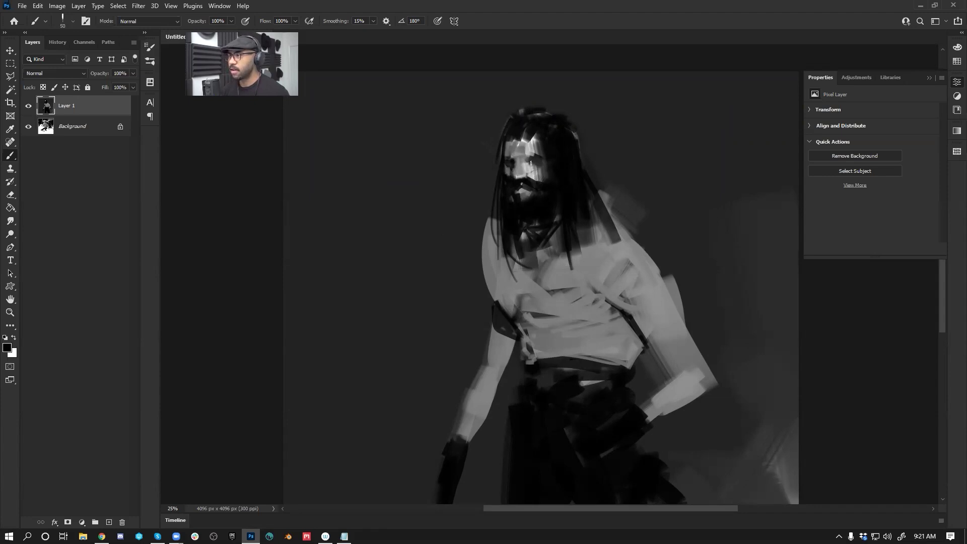
{"action": "key", "text": "bracketright"}
{"action": "key", "text": "bracketright"}
{"action": "key", "text": "bracketright"}
{"action": "key", "text": "bracketright"}
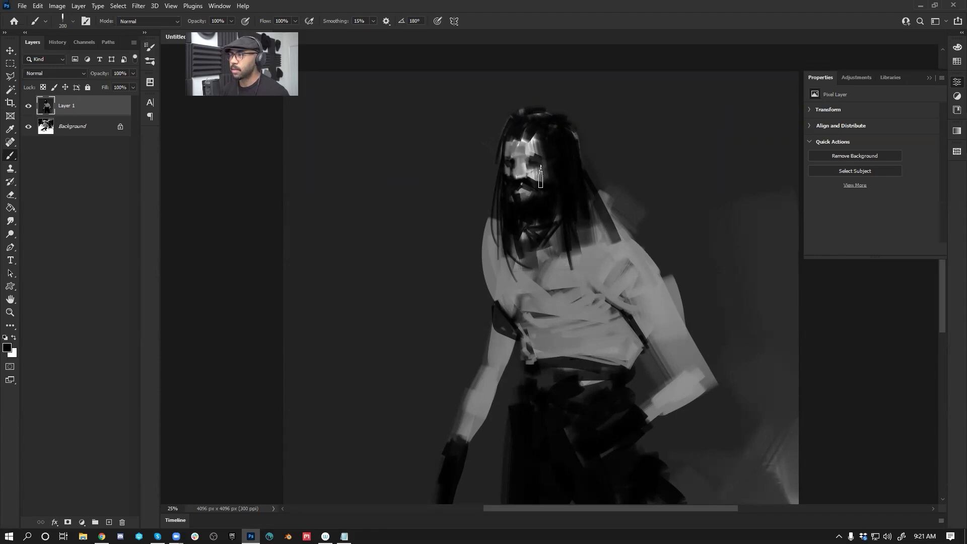
Step: Flip the canvas back to its original orientation and paint bare fingers on both gloved hands with sampled gray
{"action": "left_click", "coordinate": [515, 174], "text": "alt"}
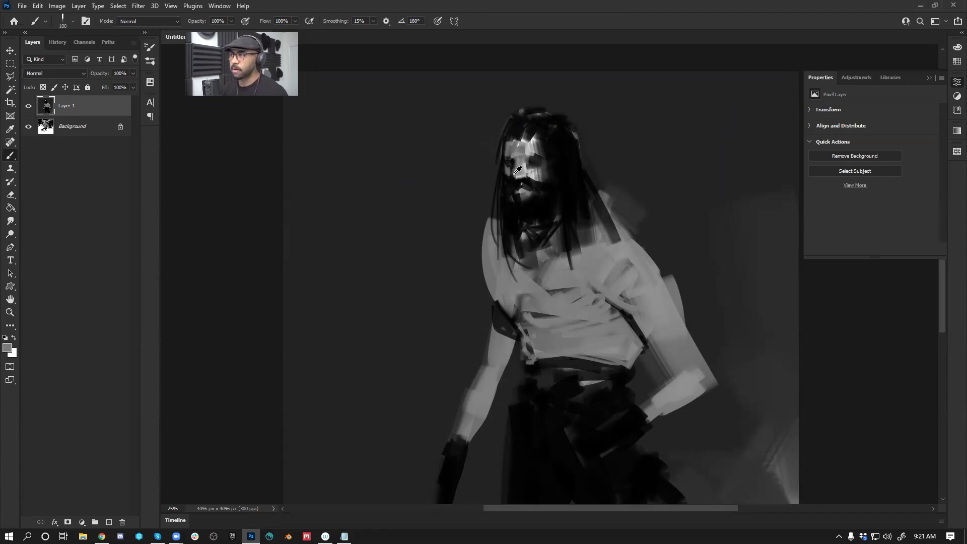
{"action": "key", "text": "ctrl+shift+h"}
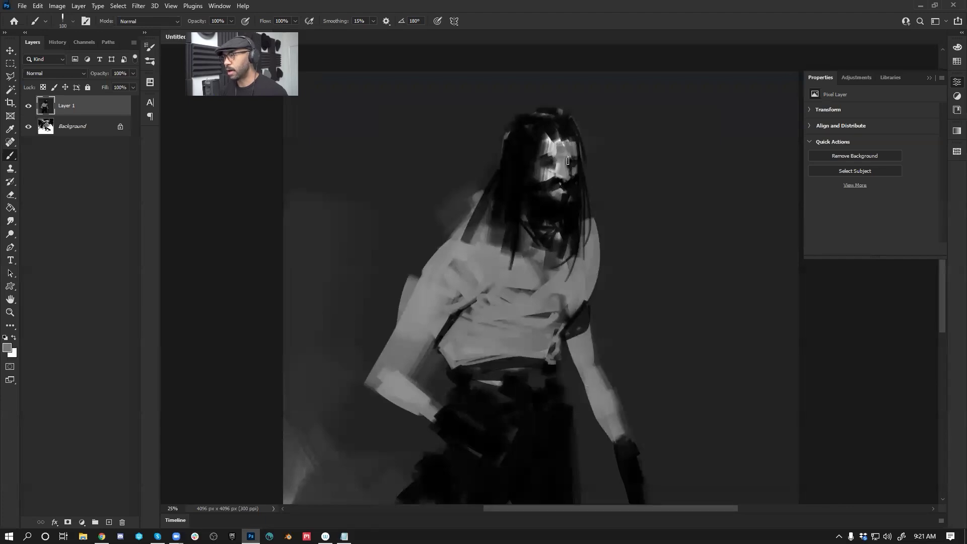
{"action": "left_click", "coordinate": [520, 280], "text": "alt"}
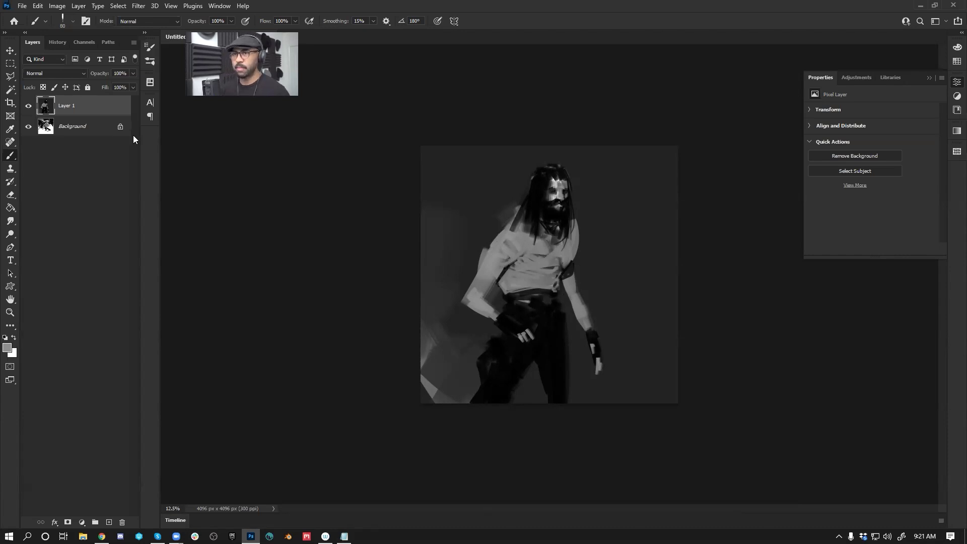
Step: Add a new layer above the bearded figure and fill it with the sampled gray
{"action": "key", "text": "ctrl+shift+alt+n"}
{"action": "key", "text": "g"}
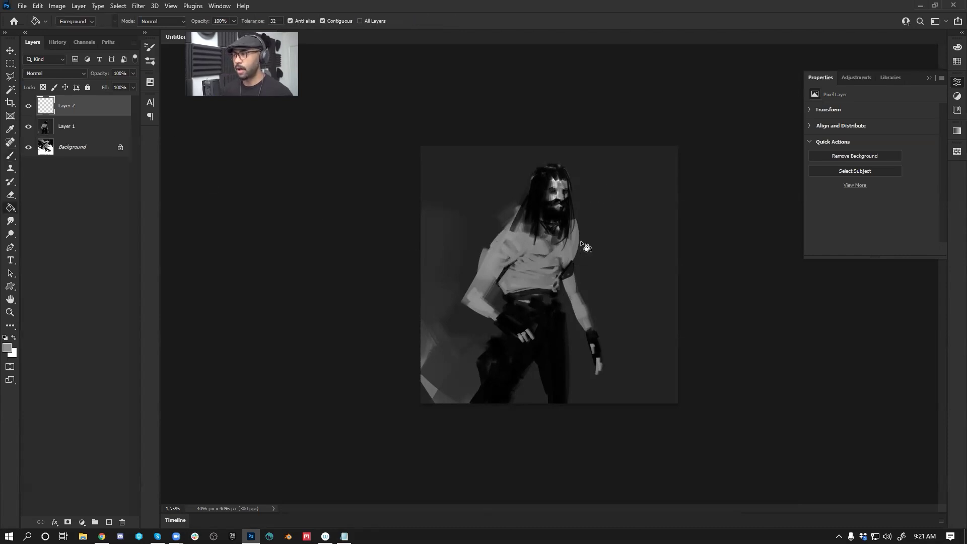
{"action": "left_click", "coordinate": [639, 239]}
{"action": "key", "text": "b"}
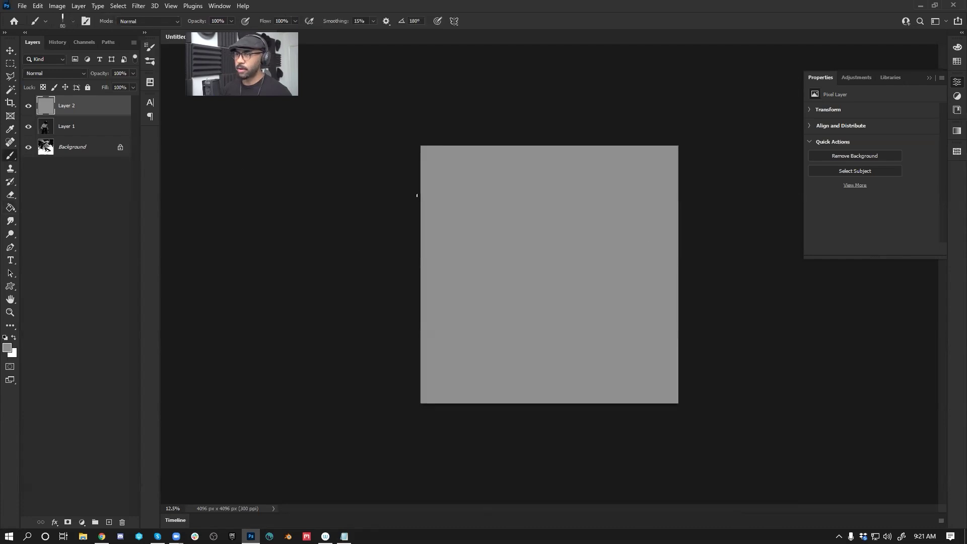
{"action": "left_click", "coordinate": [540, 243], "text": "ctrl"}
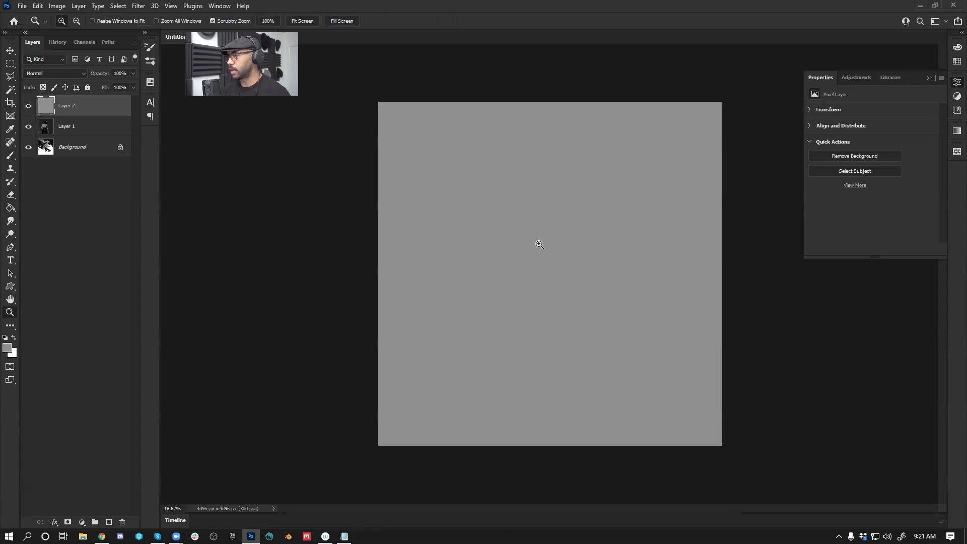
{"action": "left_click", "coordinate": [531, 256], "text": "alt"}
{"action": "key", "text": "b"}
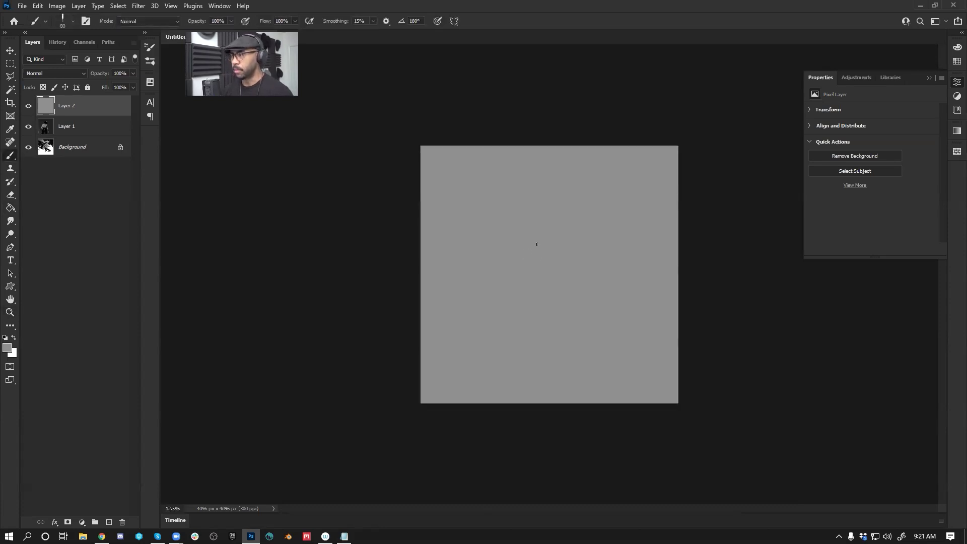
Step: Enlarge the brush to 600 and reset the foreground color to the default black
{"action": "key", "text": "bracketright"}
{"action": "key", "text": "bracketright"}
{"action": "key", "text": "bracketright"}
{"action": "key", "text": "bracketright"}
{"action": "key", "text": "bracketright"}
{"action": "key", "text": "bracketright"}
{"action": "key", "text": "bracketright"}
{"action": "key", "text": "bracketright"}
{"action": "key", "text": "bracketright"}
{"action": "key", "text": "bracketright"}
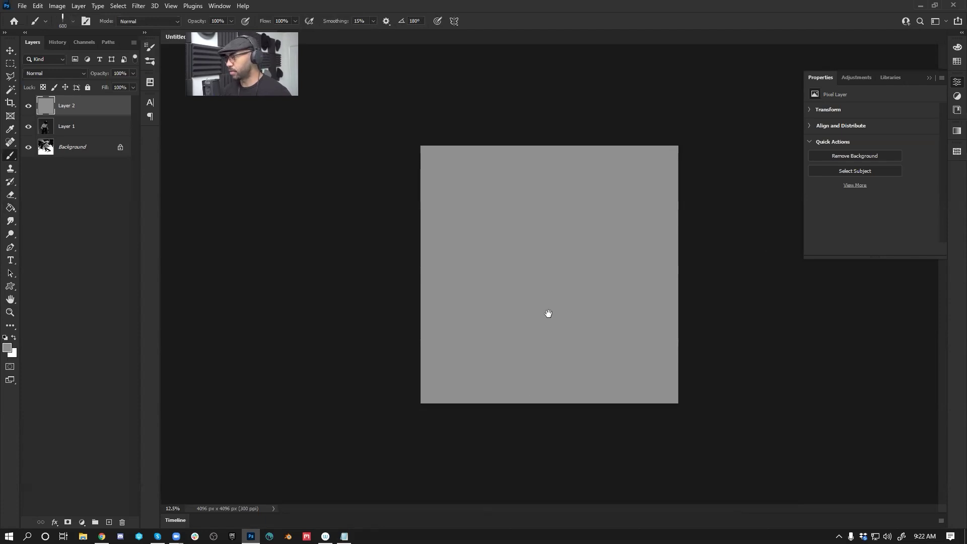
{"action": "key", "text": "d"}
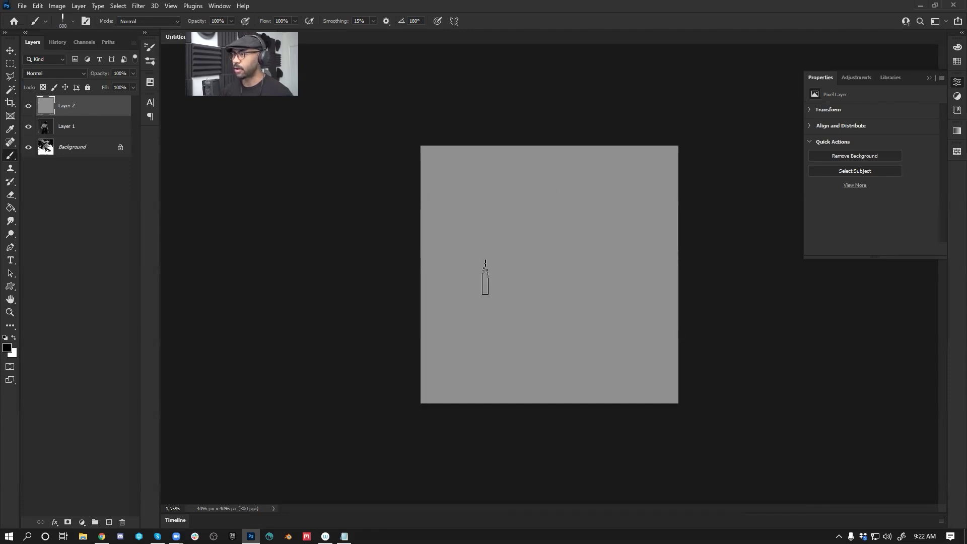
{"action": "key", "text": "bracketleft"}
{"action": "key", "text": "bracketleft"}
{"action": "key", "text": "bracketleft"}
{"action": "key", "text": "bracketleft"}
{"action": "key", "text": "bracketleft"}
{"action": "key", "text": "bracketleft"}
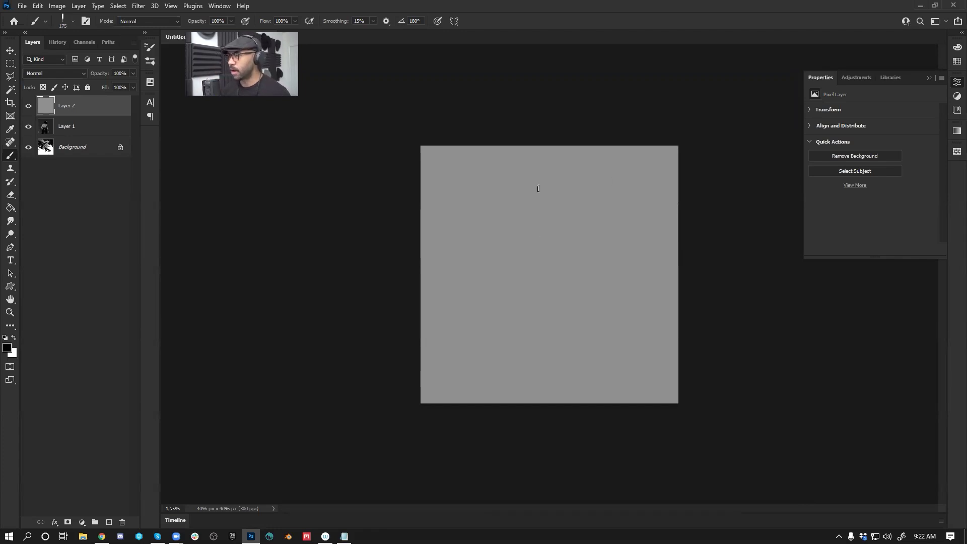
{"action": "key", "text": "ctrl+plus"}
{"action": "mouse_move", "coordinate": [520, 222]}
{"action": "left_mouse_down"}
{"action": "mouse_move", "coordinate": [532, 159]}
{"action": "mouse_move", "coordinate": [559, 161]}
{"action": "left_mouse_up"}
{"action": "key", "text": "ctrl+z"}
Step: Enlarge the brush to 1200 and sweep a broad black diagonal band across the canvas's upper-left area
{"action": "key", "text": "bracketright"}
{"action": "key", "text": "bracketright"}
{"action": "key", "text": "bracketright"}
{"action": "key", "text": "bracketright"}
{"action": "key", "text": "bracketright"}
{"action": "key", "text": "bracketright"}
{"action": "key", "text": "bracketright"}
{"action": "key", "text": "bracketright"}
{"action": "key", "text": "bracketright"}
{"action": "key", "text": "bracketright"}
{"action": "key", "text": "bracketright"}
{"action": "left_click_drag", "start_coordinate": [457, 111], "coordinate": [356, 388]}
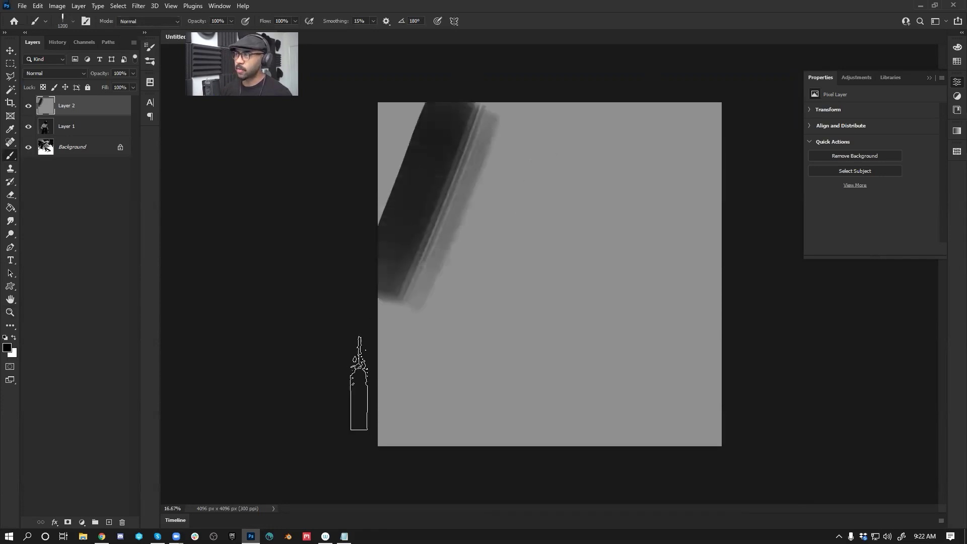
Step: Block in broad dark strokes along the canvas's left side, lower area and right edge with sampled dark gray
{"action": "left_click", "coordinate": [424, 213], "text": "alt"}
{"action": "left_click_drag", "start_coordinate": [421, 222], "coordinate": [477, 403]}
{"action": "mouse_move", "coordinate": [519, 353]}
{"action": "left_mouse_down"}
{"action": "mouse_move", "coordinate": [381, 439]}
{"action": "mouse_move", "coordinate": [733, 458]}
{"action": "mouse_move", "coordinate": [557, 471]}
{"action": "mouse_move", "coordinate": [714, 401]}
{"action": "mouse_move", "coordinate": [695, 283]}
{"action": "left_mouse_up"}
{"action": "left_click_drag", "start_coordinate": [725, 106], "coordinate": [673, 290]}
Step: Lay sampled mid-gray strokes over the canvas's right side and center, enlarging the brush to 1300
{"action": "left_click", "coordinate": [519, 282], "text": "alt"}
{"action": "left_click_drag", "start_coordinate": [642, 217], "coordinate": [696, 229]}
{"action": "left_click", "coordinate": [684, 184], "text": "alt"}
{"action": "left_click_drag", "start_coordinate": [677, 189], "coordinate": [617, 307]}
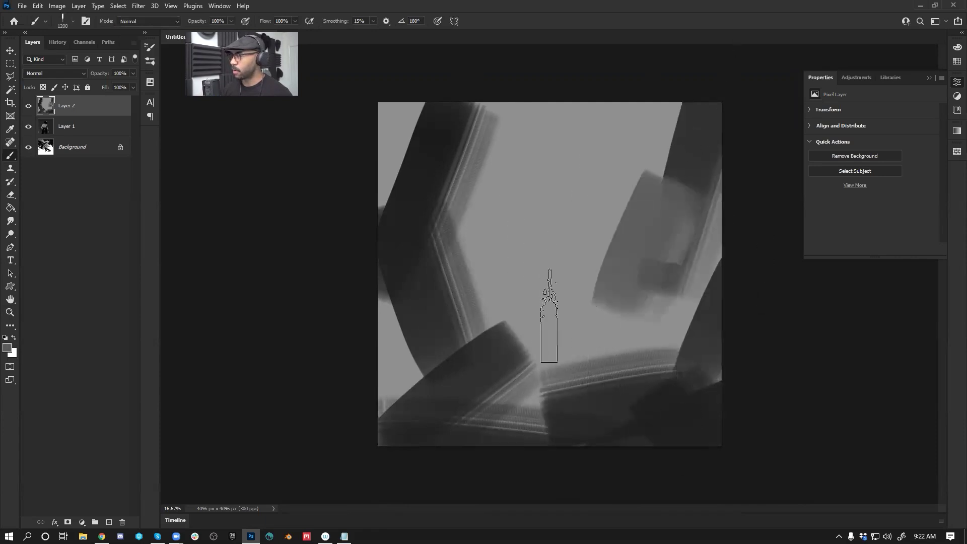
{"action": "left_click_drag", "start_coordinate": [473, 224], "coordinate": [614, 400]}
{"action": "left_click_drag", "start_coordinate": [479, 343], "coordinate": [594, 405]}
{"action": "key", "text": "bracketright"}
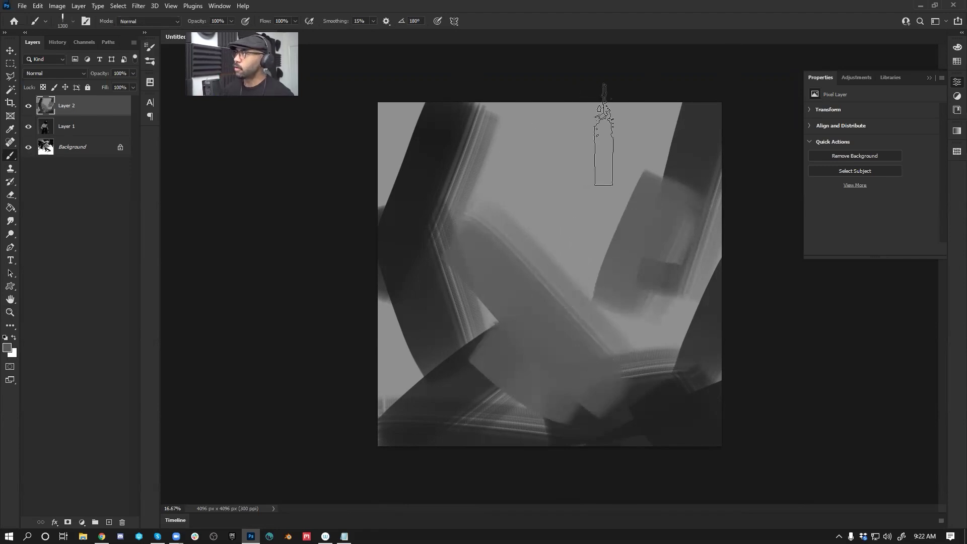
Step: Lighten the upper-right strokes, then rebuild the right column, central diagonal and lower ground in sampled dark gray
{"action": "left_click_drag", "start_coordinate": [668, 158], "coordinate": [683, 234]}
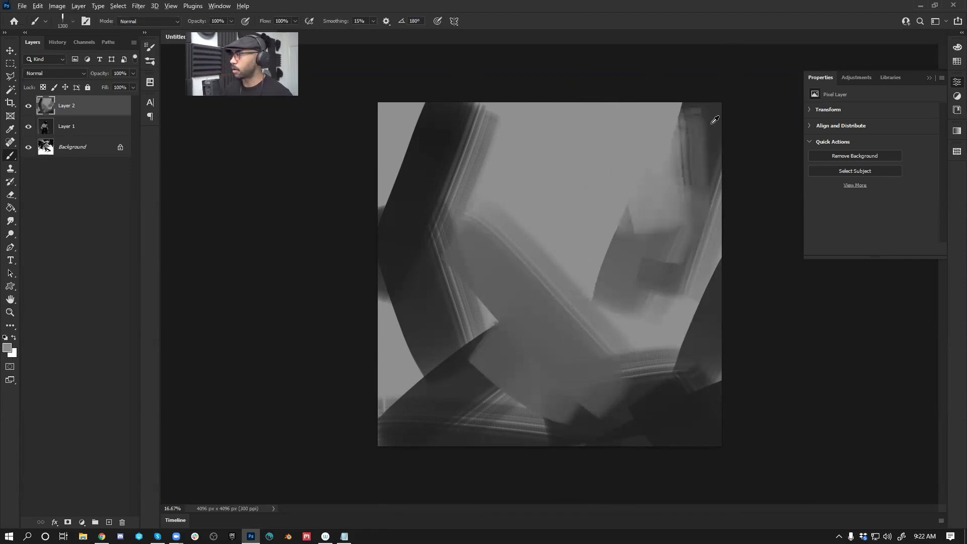
{"action": "left_click", "coordinate": [711, 124], "text": "alt"}
{"action": "left_click_drag", "start_coordinate": [703, 116], "coordinate": [687, 323]}
{"action": "left_click_drag", "start_coordinate": [642, 250], "coordinate": [524, 372]}
{"action": "left_click_drag", "start_coordinate": [398, 389], "coordinate": [630, 388]}
Step: Blend sampled gray through the lower center and undo the last lighter stroke across the middle
{"action": "left_click", "coordinate": [505, 369], "text": "alt"}
{"action": "left_click_drag", "start_coordinate": [479, 316], "coordinate": [519, 335]}
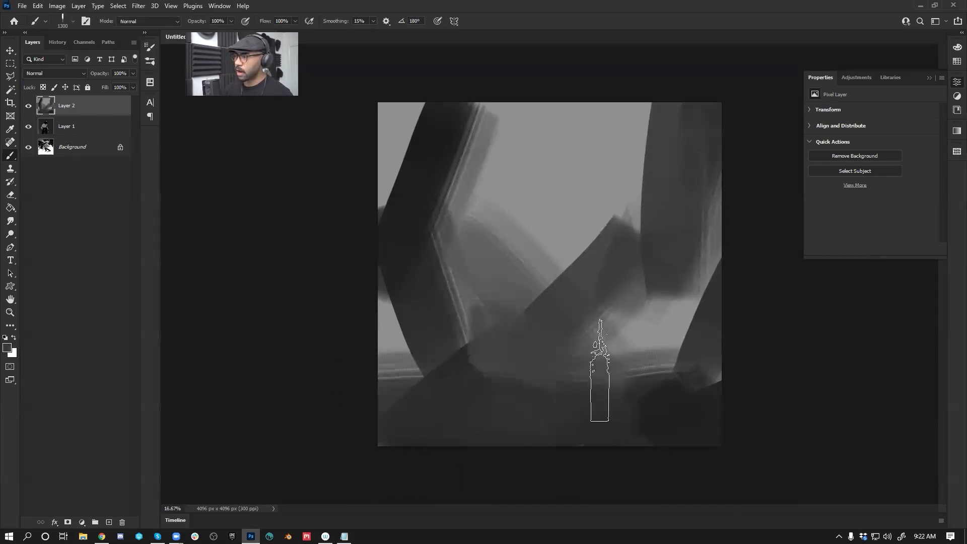
{"action": "left_click_drag", "start_coordinate": [392, 283], "coordinate": [587, 366]}
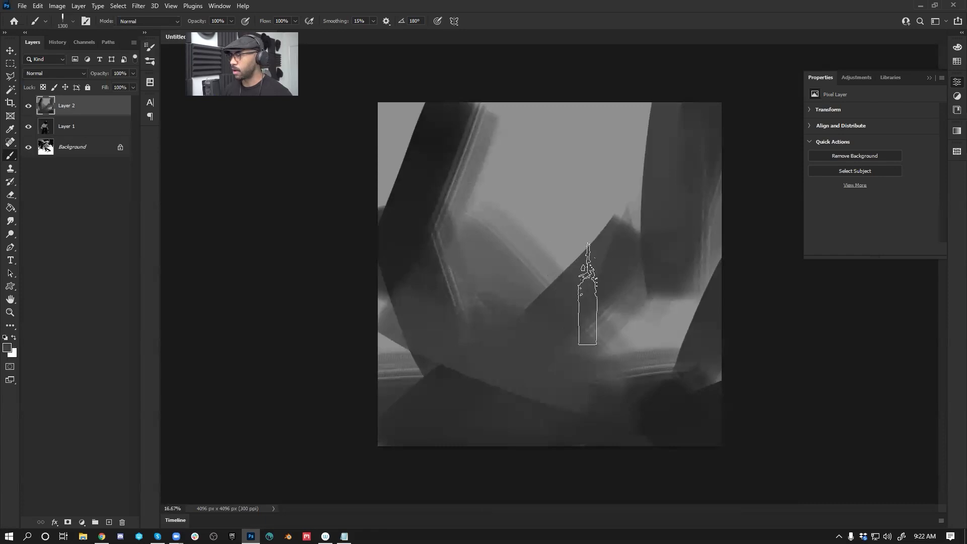
{"action": "left_click_drag", "start_coordinate": [494, 259], "coordinate": [610, 300]}
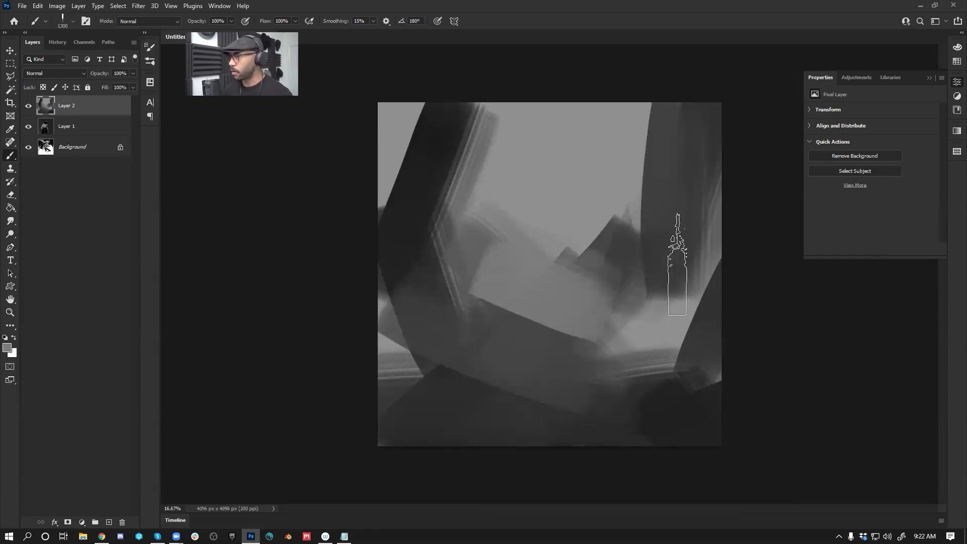
{"action": "key", "text": "ctrl+z"}
Step: Paint lighter gray patches over the lower-right gap and the dark band at the canvas's upper left
{"action": "left_click_drag", "start_coordinate": [672, 266], "coordinate": [570, 367]}
{"action": "left_click_drag", "start_coordinate": [431, 119], "coordinate": [483, 222]}
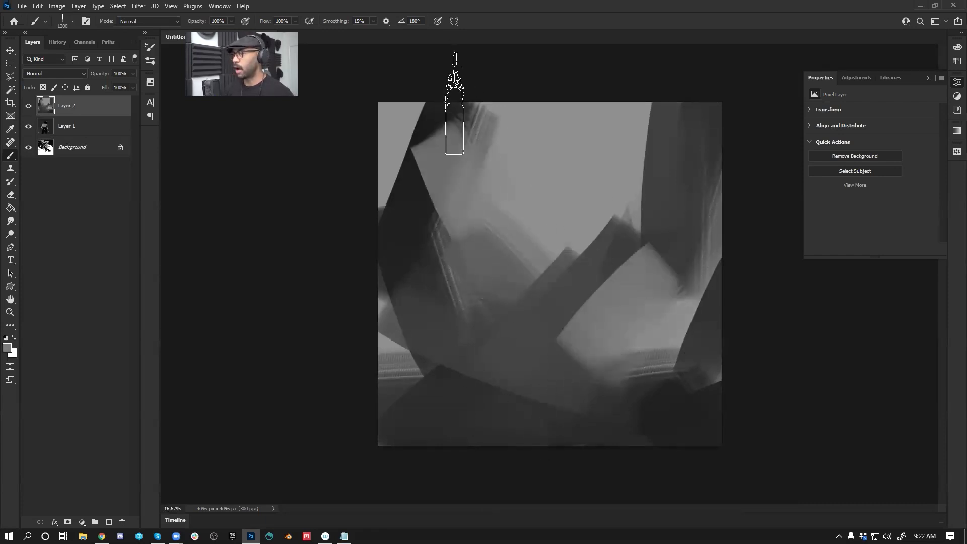
{"action": "left_click_drag", "start_coordinate": [453, 104], "coordinate": [506, 216]}
Step: Paint a dark diagonal slab in the canvas's center and extend a sampled gray band across to the right edge
{"action": "left_click", "coordinate": [419, 196], "text": "alt"}
{"action": "left_click_drag", "start_coordinate": [397, 165], "coordinate": [448, 257]}
{"action": "left_click_drag", "start_coordinate": [581, 193], "coordinate": [427, 356]}
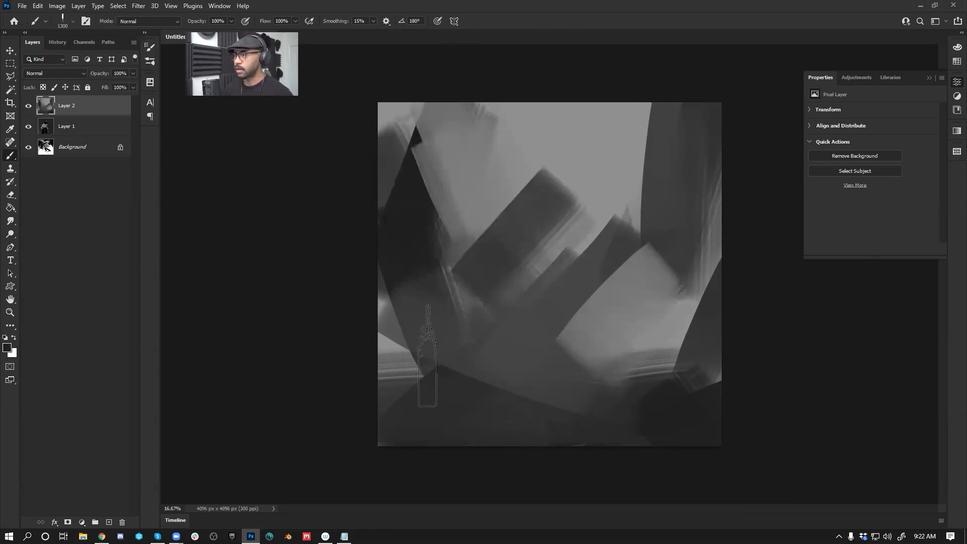
{"action": "left_click", "coordinate": [551, 196], "text": "alt"}
{"action": "left_click_drag", "start_coordinate": [495, 254], "coordinate": [764, 257]}
{"action": "left_click_drag", "start_coordinate": [729, 299], "coordinate": [567, 485]}
Step: Darken the ground across the canvas's lower part with sampled dark gray, reducing the brush to 1100
{"action": "left_click", "coordinate": [718, 414], "text": "alt"}
{"action": "left_click_drag", "start_coordinate": [758, 400], "coordinate": [384, 467]}
{"action": "left_click_drag", "start_coordinate": [398, 350], "coordinate": [655, 434]}
{"action": "key", "text": "bracketleft"}
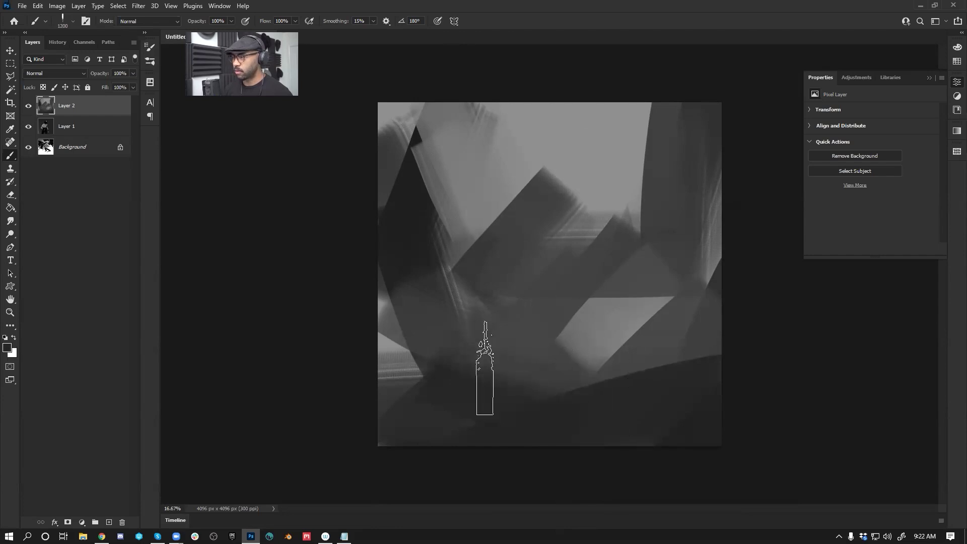
{"action": "key", "text": "bracketleft"}
{"action": "left_click_drag", "start_coordinate": [472, 408], "coordinate": [746, 367]}
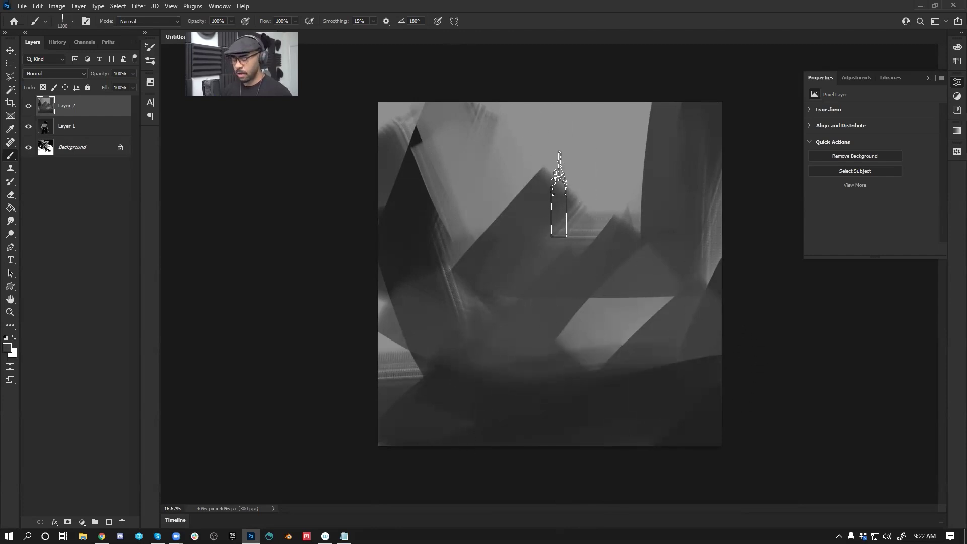
Step: Lasso a narrow head shape above the central slab, paint it black and clear the selection
{"action": "key", "text": "l"}
{"action": "mouse_move", "coordinate": [544, 183]}
{"action": "left_mouse_down"}
{"action": "mouse_move", "coordinate": [551, 149]}
{"action": "mouse_move", "coordinate": [561, 149]}
{"action": "mouse_move", "coordinate": [545, 181]}
{"action": "left_mouse_up"}
{"action": "key", "text": "b"}
{"action": "left_click_drag", "start_coordinate": [560, 132], "coordinate": [551, 182]}
{"action": "key", "text": "ctrl+d"}
Step: Lasso a torso shape directly below the head, paint it black and clear the selection
{"action": "key", "text": "l"}
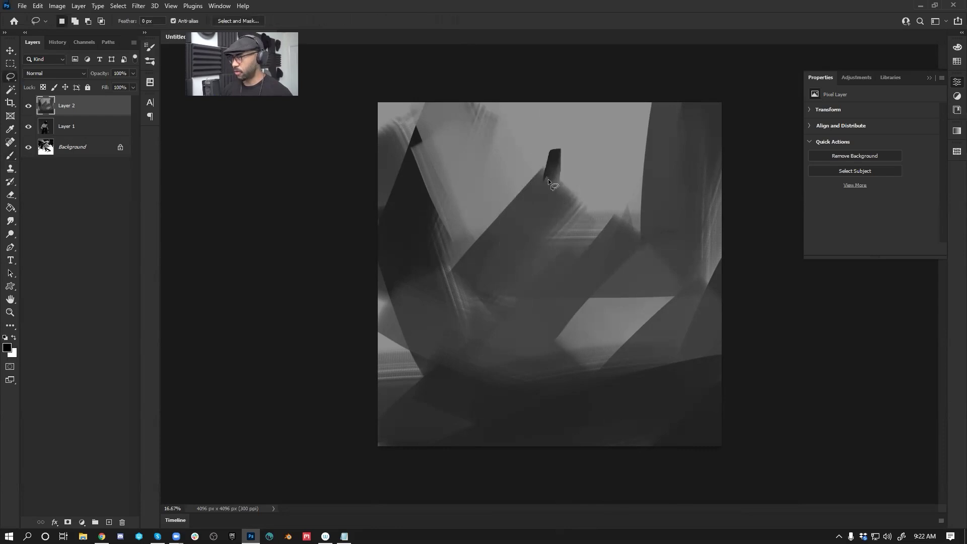
{"action": "mouse_move", "coordinate": [561, 183]}
{"action": "left_mouse_down"}
{"action": "mouse_move", "coordinate": [572, 212]}
{"action": "mouse_move", "coordinate": [557, 244]}
{"action": "mouse_move", "coordinate": [530, 201]}
{"action": "left_mouse_up"}
{"action": "key", "text": "b"}
{"action": "mouse_move", "coordinate": [538, 167]}
{"action": "left_mouse_down"}
{"action": "mouse_move", "coordinate": [583, 261]}
{"action": "mouse_move", "coordinate": [531, 183]}
{"action": "mouse_move", "coordinate": [554, 226]}
{"action": "left_mouse_up"}
{"action": "key", "text": "ctrl+d"}
Step: Lasso an arm and cloak shape trailing down from the torso's left side, darken it and clear the selection
{"action": "key", "text": "l"}
{"action": "left_click_drag", "start_coordinate": [547, 178], "coordinate": [524, 194]}
{"action": "left_click_drag", "start_coordinate": [491, 253], "coordinate": [496, 291]}
{"action": "key", "text": "b"}
{"action": "mouse_move", "coordinate": [517, 225]}
{"action": "left_mouse_down"}
{"action": "mouse_move", "coordinate": [567, 234]}
{"action": "mouse_move", "coordinate": [532, 247]}
{"action": "mouse_move", "coordinate": [542, 254]}
{"action": "mouse_move", "coordinate": [562, 237]}
{"action": "mouse_move", "coordinate": [572, 259]}
{"action": "left_mouse_up"}
{"action": "key", "text": "ctrl+d"}
Step: Resize the brush and paint rough black strokes for the figure's hips and lower cloak beneath the torso
{"action": "key", "text": "bracketleft"}
{"action": "key", "text": "bracketleft"}
{"action": "key", "text": "bracketleft"}
{"action": "key", "text": "bracketleft"}
{"action": "key", "text": "bracketleft"}
{"action": "key", "text": "bracketleft"}
{"action": "key", "text": "bracketleft"}
{"action": "key", "text": "bracketleft"}
{"action": "key", "text": "bracketleft"}
{"action": "key", "text": "bracketleft"}
{"action": "key", "text": "bracketleft"}
{"action": "key", "text": "bracketleft"}
{"action": "key", "text": "bracketleft"}
{"action": "key", "text": "bracketleft"}
{"action": "key", "text": "bracketright"}
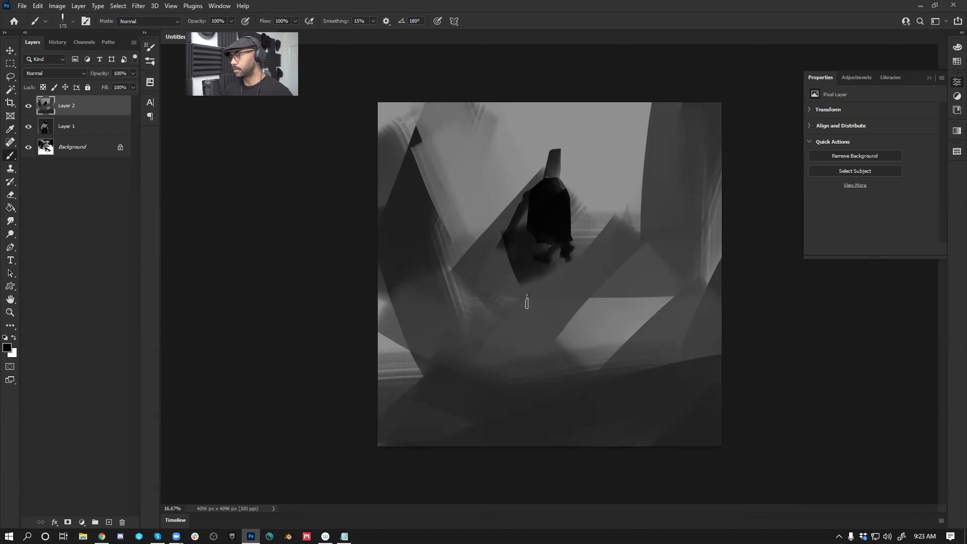
{"action": "key", "text": "bracketright"}
{"action": "key", "text": "bracketright"}
{"action": "key", "text": "bracketright"}
{"action": "key", "text": "bracketright"}
{"action": "key", "text": "bracketright"}
{"action": "key", "text": "bracketright"}
{"action": "key", "text": "bracketright"}
{"action": "left_click_drag", "start_coordinate": [522, 277], "coordinate": [503, 297]}
Step: Reduce the brush to 150 px and paint black arm and cloak strokes hanging down both sides of the figure's hips
{"action": "key", "text": "bracketleft"}
{"action": "key", "text": "bracketleft"}
{"action": "key", "text": "bracketleft"}
{"action": "key", "text": "bracketleft"}
{"action": "key", "text": "bracketleft"}
{"action": "key", "text": "bracketleft"}
{"action": "key", "text": "bracketleft"}
{"action": "key", "text": "bracketleft"}
{"action": "key", "text": "bracketleft"}
{"action": "key", "text": "bracketright"}
{"action": "left_click_drag", "start_coordinate": [500, 243], "coordinate": [515, 286]}
{"action": "mouse_move", "coordinate": [581, 238]}
{"action": "left_mouse_down"}
{"action": "mouse_move", "coordinate": [584, 265]}
{"action": "mouse_move", "coordinate": [576, 270]}
{"action": "left_mouse_up"}
{"action": "left_click_drag", "start_coordinate": [574, 209], "coordinate": [592, 306]}
{"action": "mouse_move", "coordinate": [559, 263]}
{"action": "left_mouse_down"}
{"action": "mouse_move", "coordinate": [547, 279]}
{"action": "mouse_move", "coordinate": [579, 286]}
{"action": "mouse_move", "coordinate": [533, 302]}
{"action": "left_mouse_up"}
{"action": "mouse_move", "coordinate": [489, 252]}
{"action": "left_mouse_down"}
{"action": "mouse_move", "coordinate": [493, 303]}
{"action": "mouse_move", "coordinate": [503, 308]}
{"action": "left_mouse_up"}
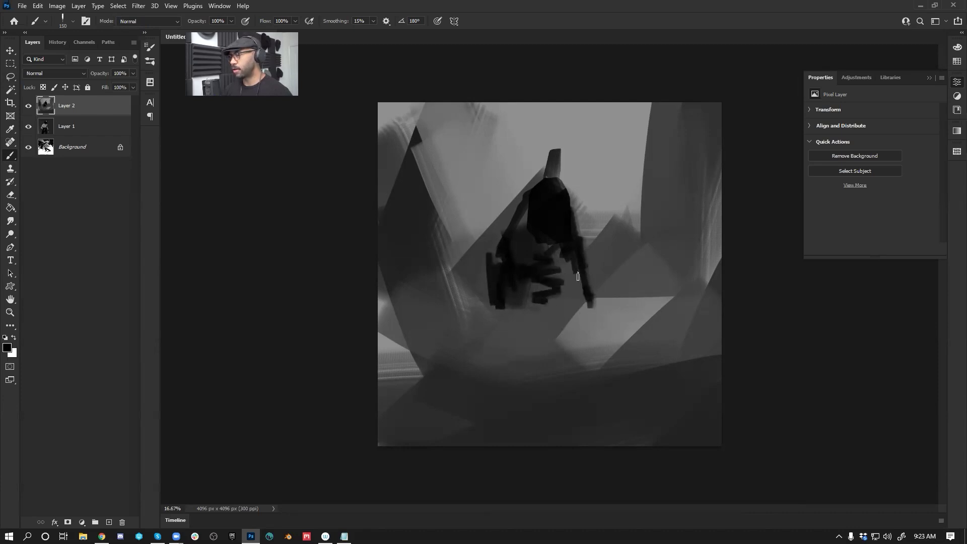
{"action": "left_click_drag", "start_coordinate": [598, 256], "coordinate": [584, 294]}
{"action": "left_click_drag", "start_coordinate": [600, 256], "coordinate": [590, 304]}
{"action": "mouse_move", "coordinate": [525, 300]}
{"action": "left_mouse_down"}
{"action": "mouse_move", "coordinate": [538, 305]}
{"action": "mouse_move", "coordinate": [535, 248]}
{"action": "left_mouse_up"}
Step: Enlarge the brush and fill the gaps in the figure's hips and lower torso with black
{"action": "key", "text": "bracketright"}
{"action": "key", "text": "bracketright"}
{"action": "key", "text": "bracketright"}
{"action": "key", "text": "bracketright"}
{"action": "key", "text": "bracketright"}
{"action": "key", "text": "bracketright"}
{"action": "key", "text": "bracketright"}
{"action": "key", "text": "bracketright"}
{"action": "key", "text": "bracketright"}
{"action": "key", "text": "bracketright"}
{"action": "key", "text": "bracketright"}
{"action": "key", "text": "bracketright"}
{"action": "left_click_drag", "start_coordinate": [569, 249], "coordinate": [549, 269]}
Step: Shrink the brush to 150 px and paint two long, thin black legs from the hips down to the ground
{"action": "key", "text": "bracketleft"}
{"action": "key", "text": "bracketleft"}
{"action": "key", "text": "bracketleft"}
{"action": "key", "text": "bracketleft"}
{"action": "key", "text": "bracketleft"}
{"action": "key", "text": "bracketleft"}
{"action": "key", "text": "bracketleft"}
{"action": "key", "text": "bracketleft"}
{"action": "left_click_drag", "start_coordinate": [519, 302], "coordinate": [506, 371]}
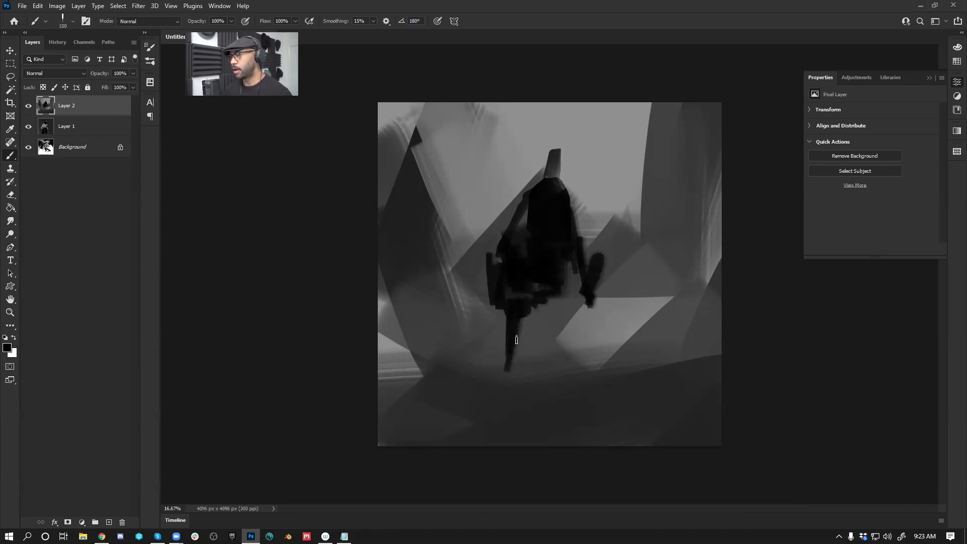
{"action": "left_click_drag", "start_coordinate": [580, 304], "coordinate": [589, 395]}
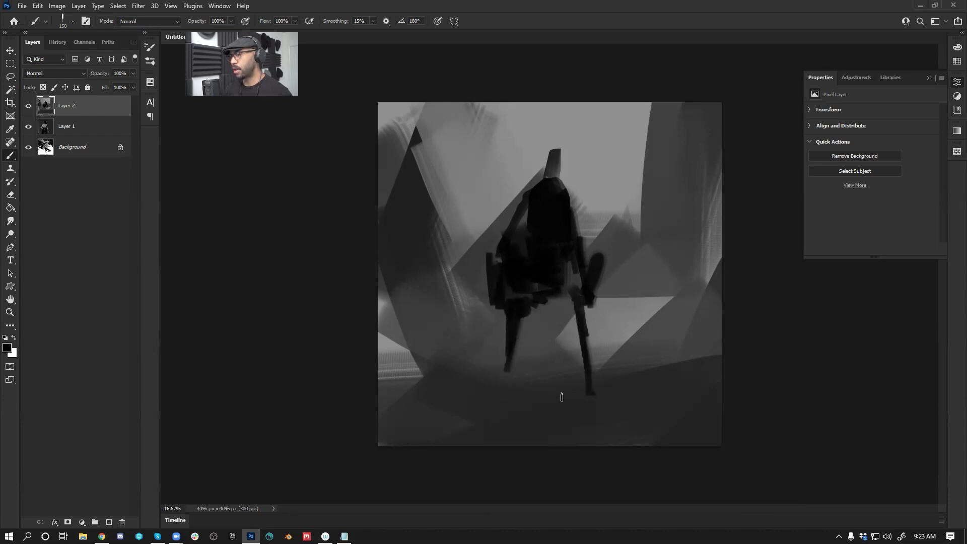
{"action": "left_click_drag", "start_coordinate": [509, 374], "coordinate": [497, 403]}
Step: Paint a dark ground line beneath the feet and sweep broad dark strokes across the foreground with a larger brush
{"action": "left_click", "coordinate": [388, 432]}
{"action": "left_click_drag", "start_coordinate": [418, 423], "coordinate": [636, 407]}
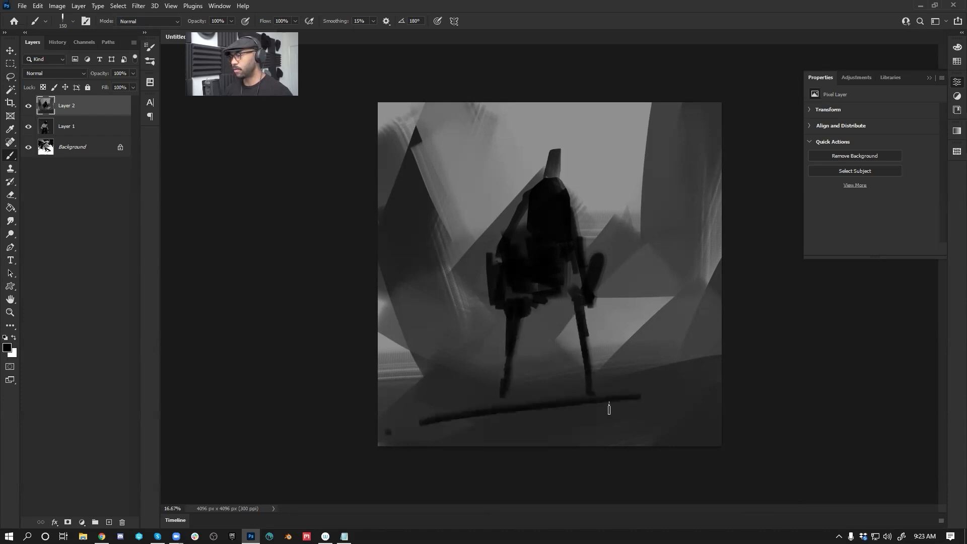
{"action": "key", "text": "]"}
{"action": "key", "text": "]"}
{"action": "key", "text": "]"}
{"action": "key", "text": "]"}
{"action": "key", "text": "]"}
{"action": "key", "text": "]"}
{"action": "key", "text": "]"}
{"action": "key", "text": "]"}
{"action": "key", "text": "]"}
{"action": "key", "text": "]"}
{"action": "key", "text": "]"}
{"action": "key", "text": "]"}
{"action": "key", "text": "]"}
{"action": "mouse_move", "coordinate": [343, 455]}
{"action": "left_mouse_down"}
{"action": "mouse_move", "coordinate": [611, 398]}
{"action": "mouse_move", "coordinate": [723, 405]}
{"action": "mouse_move", "coordinate": [493, 488]}
{"action": "mouse_move", "coordinate": [774, 382]}
{"action": "left_mouse_up"}
{"action": "left_click_drag", "start_coordinate": [675, 379], "coordinate": [712, 365]}
Step: Paint dark and sampled gray strokes with a smaller brush to shape the ground on the canvas's left side
{"action": "key", "text": "["}
{"action": "key", "text": "["}
{"action": "key", "text": "["}
{"action": "key", "text": "["}
{"action": "key", "text": "["}
{"action": "key", "text": "["}
{"action": "key", "text": "["}
{"action": "key", "text": "["}
{"action": "mouse_move", "coordinate": [360, 410]}
{"action": "left_mouse_down"}
{"action": "mouse_move", "coordinate": [463, 397]}
{"action": "mouse_move", "coordinate": [487, 378]}
{"action": "left_mouse_up"}
{"action": "left_click", "coordinate": [419, 382], "text": "alt"}
{"action": "left_click", "coordinate": [462, 346], "text": "alt"}
{"action": "mouse_move", "coordinate": [359, 380]}
{"action": "left_mouse_down"}
{"action": "mouse_move", "coordinate": [482, 387]}
{"action": "mouse_move", "coordinate": [379, 426]}
{"action": "left_mouse_up"}
{"action": "key", "text": "["}
{"action": "left_click_drag", "start_coordinate": [463, 401], "coordinate": [387, 421]}
{"action": "left_click_drag", "start_coordinate": [507, 401], "coordinate": [453, 412]}
Step: Enlarge the brush and layer diagonal dark and gray streaks across the foreground's lower right
{"action": "key", "text": "]"}
{"action": "key", "text": "]"}
{"action": "key", "text": "]"}
{"action": "key", "text": "]"}
{"action": "key", "text": "]"}
{"action": "key", "text": "]"}
{"action": "key", "text": "]"}
{"action": "key", "text": "]"}
{"action": "key", "text": "]"}
{"action": "key", "text": "]"}
{"action": "key", "text": "]"}
{"action": "left_click_drag", "start_coordinate": [721, 379], "coordinate": [415, 496]}
{"action": "mouse_move", "coordinate": [713, 399]}
{"action": "left_mouse_down"}
{"action": "mouse_move", "coordinate": [604, 442]}
{"action": "mouse_move", "coordinate": [709, 393]}
{"action": "left_mouse_up"}
{"action": "left_click_drag", "start_coordinate": [528, 449], "coordinate": [702, 387]}
{"action": "left_click", "coordinate": [550, 403], "text": "alt"}
{"action": "left_click_drag", "start_coordinate": [499, 438], "coordinate": [703, 421]}
{"action": "left_click_drag", "start_coordinate": [595, 443], "coordinate": [665, 423]}
Step: Soften the dark slab at the canvas's upper left with large strokes of grays sampled from the background
{"action": "left_click", "coordinate": [417, 175], "text": "alt"}
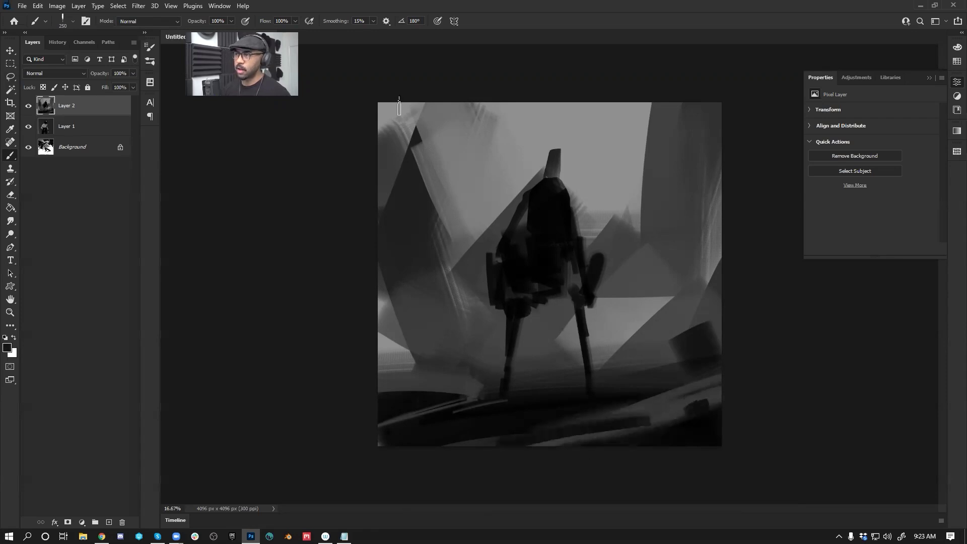
{"action": "left_click_drag", "start_coordinate": [400, 105], "coordinate": [394, 179]}
{"action": "key", "text": "]"}
{"action": "key", "text": "]"}
{"action": "key", "text": "]"}
{"action": "key", "text": "]"}
{"action": "key", "text": "]"}
{"action": "key", "text": "]"}
{"action": "key", "text": "]"}
{"action": "key", "text": "]"}
{"action": "key", "text": "]"}
{"action": "key", "text": "]"}
{"action": "key", "text": "]"}
{"action": "key", "text": "]"}
{"action": "key", "text": "]"}
{"action": "key", "text": "]"}
{"action": "mouse_move", "coordinate": [447, 113]}
{"action": "left_mouse_down"}
{"action": "mouse_move", "coordinate": [395, 128]}
{"action": "mouse_move", "coordinate": [390, 161]}
{"action": "left_mouse_up"}
{"action": "left_click", "coordinate": [493, 154], "text": "alt"}
{"action": "left_click_drag", "start_coordinate": [495, 131], "coordinate": [309, 201]}
{"action": "left_click", "coordinate": [427, 218], "text": "alt"}
{"action": "mouse_move", "coordinate": [374, 146]}
{"action": "left_mouse_down"}
{"action": "mouse_move", "coordinate": [431, 156]}
{"action": "mouse_move", "coordinate": [378, 168]}
{"action": "left_mouse_up"}
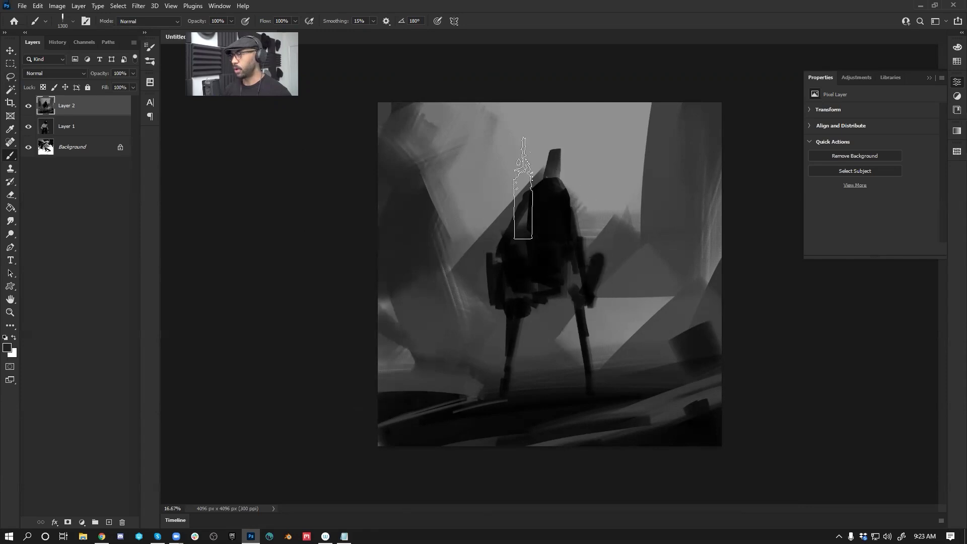
Step: Try to repaint the background slab's edge beside the figure's left shoulder and arm with sampled gray strokes
{"action": "left_click", "coordinate": [503, 186], "text": "alt"}
{"action": "key", "text": "bracketleft"}
{"action": "key", "text": "bracketleft"}
{"action": "key", "text": "bracketleft"}
{"action": "key", "text": "bracketleft"}
{"action": "key", "text": "bracketleft"}
{"action": "key", "text": "bracketleft"}
{"action": "key", "text": "bracketleft"}
{"action": "key", "text": "bracketleft"}
{"action": "key", "text": "bracketleft"}
{"action": "key", "text": "bracketleft"}
{"action": "key", "text": "bracketleft"}
{"action": "key", "text": "bracketleft"}
{"action": "key", "text": "bracketleft"}
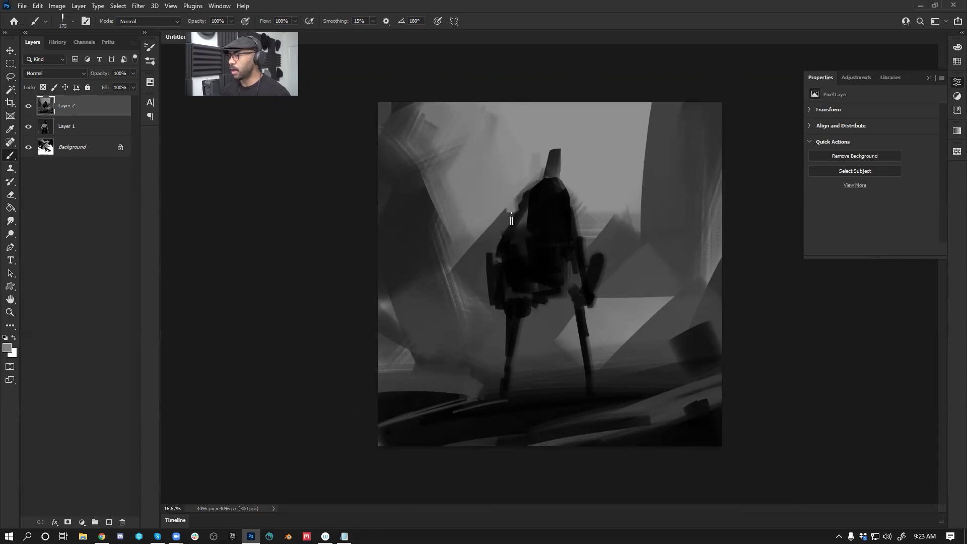
{"action": "left_click_drag", "start_coordinate": [512, 209], "coordinate": [475, 259]}
{"action": "left_click_drag", "start_coordinate": [495, 222], "coordinate": [463, 264]}
{"action": "key", "text": "bracketright"}
{"action": "mouse_move", "coordinate": [462, 222]}
{"action": "left_mouse_down"}
{"action": "mouse_move", "coordinate": [469, 285]}
{"action": "mouse_move", "coordinate": [448, 287]}
{"action": "left_mouse_up"}
Step: Enlarge the brush to 1100 px and undo the last gray strokes beside the figure's left arm
{"action": "key", "text": "bracketright"}
{"action": "key", "text": "bracketright"}
{"action": "key", "text": "bracketright"}
{"action": "key", "text": "bracketright"}
{"action": "key", "text": "bracketright"}
{"action": "key", "text": "bracketright"}
{"action": "key", "text": "bracketright"}
{"action": "key", "text": "bracketright"}
{"action": "key", "text": "bracketright"}
{"action": "key", "text": "bracketright"}
{"action": "key", "text": "bracketright"}
{"action": "key", "text": "bracketright"}
{"action": "key", "text": "ctrl+z"}
{"action": "key", "text": "ctrl+z"}
{"action": "key", "text": "ctrl+z"}
{"action": "key", "text": "ctrl+z"}
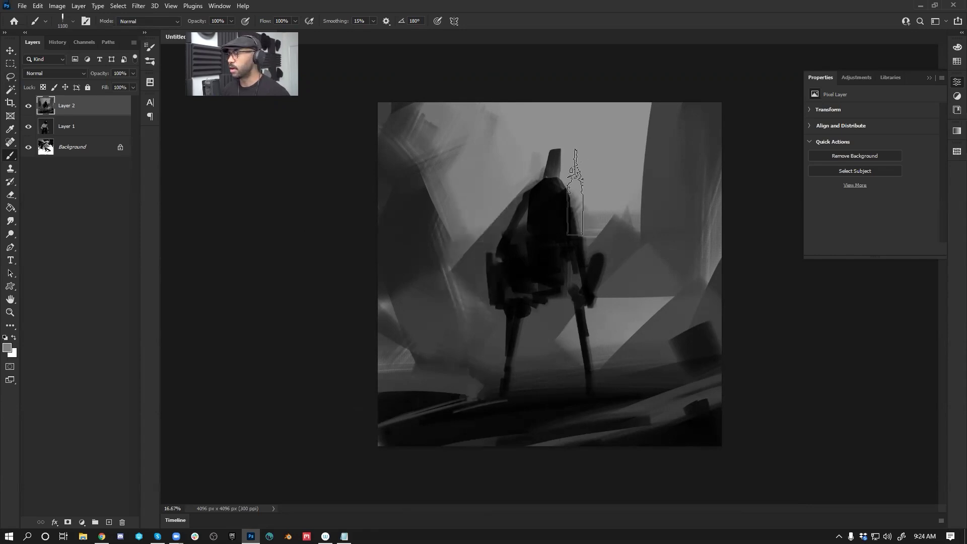
Step: Soften the background slabs on both sides of the figure with broad strokes of sampled gray
{"action": "left_click", "coordinate": [460, 263], "text": "alt"}
{"action": "mouse_move", "coordinate": [442, 255]}
{"action": "left_mouse_down"}
{"action": "mouse_move", "coordinate": [460, 306]}
{"action": "mouse_move", "coordinate": [332, 275]}
{"action": "left_mouse_up"}
{"action": "mouse_move", "coordinate": [643, 249]}
{"action": "left_mouse_down"}
{"action": "mouse_move", "coordinate": [730, 162]}
{"action": "mouse_move", "coordinate": [626, 371]}
{"action": "mouse_move", "coordinate": [696, 305]}
{"action": "mouse_move", "coordinate": [651, 319]}
{"action": "mouse_move", "coordinate": [725, 306]}
{"action": "left_mouse_up"}
Step: Shrink the brush and paint white rim highlights along the light-facing edge of the figure's head, shoulder and arm
{"action": "key", "text": "["}
{"action": "key", "text": "["}
{"action": "key", "text": "["}
{"action": "key", "text": "["}
{"action": "key", "text": "["}
{"action": "key", "text": "["}
{"action": "key", "text": "["}
{"action": "key", "text": "["}
{"action": "key", "text": "["}
{"action": "key", "text": "["}
{"action": "key", "text": "["}
{"action": "key", "text": "["}
{"action": "key", "text": "["}
{"action": "key", "text": "["}
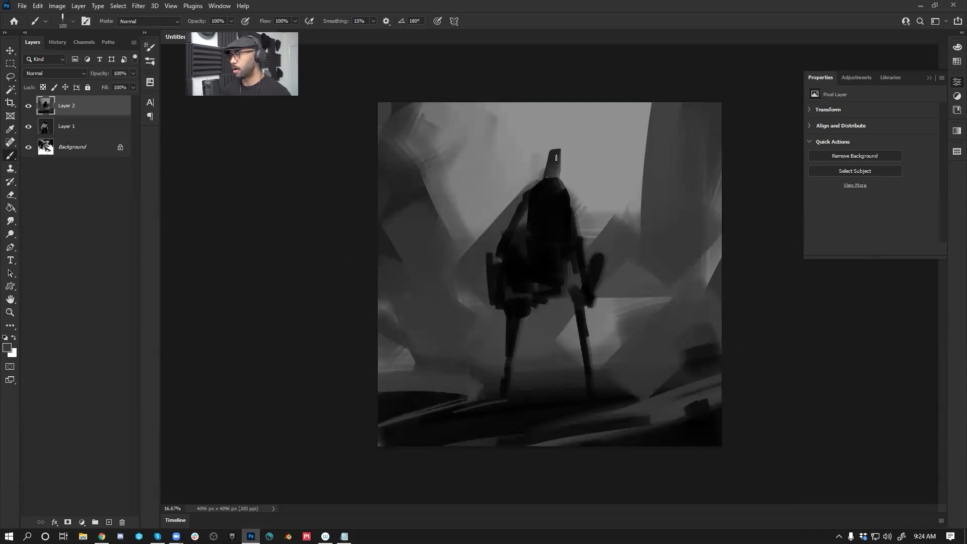
{"action": "key", "text": "x"}
{"action": "left_click_drag", "start_coordinate": [559, 158], "coordinate": [559, 178]}
{"action": "key", "text": "x"}
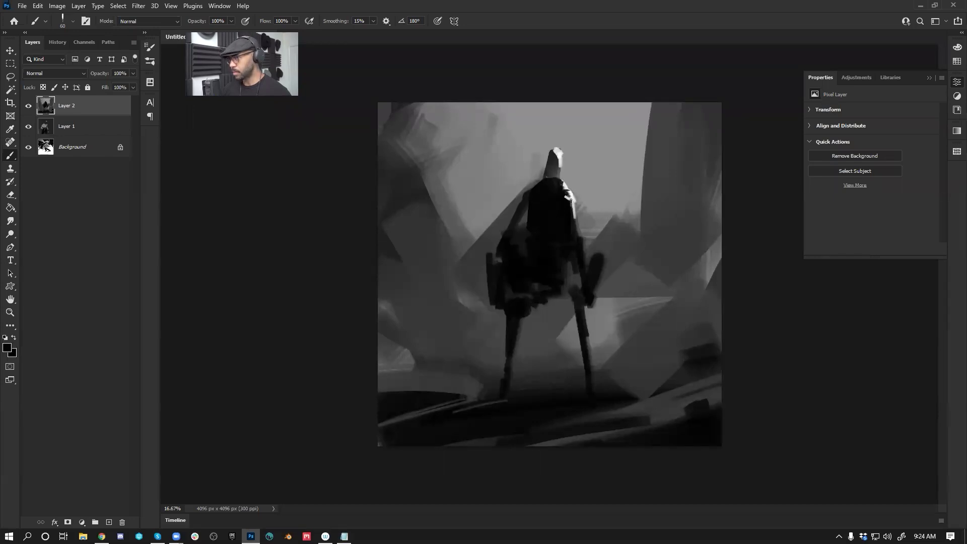
{"action": "key", "text": "x"}
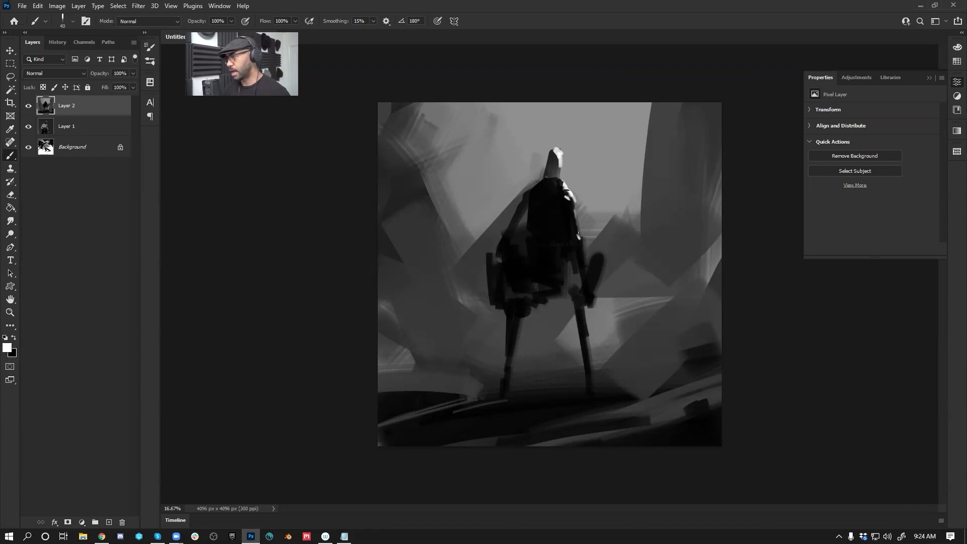
Step: Paint black eyes and a dark collar on the figure and sharpen the shadowed arm's silhouette
{"action": "scroll", "coordinate": [569, 174], "scroll_direction": "up", "scroll_amount": 1}
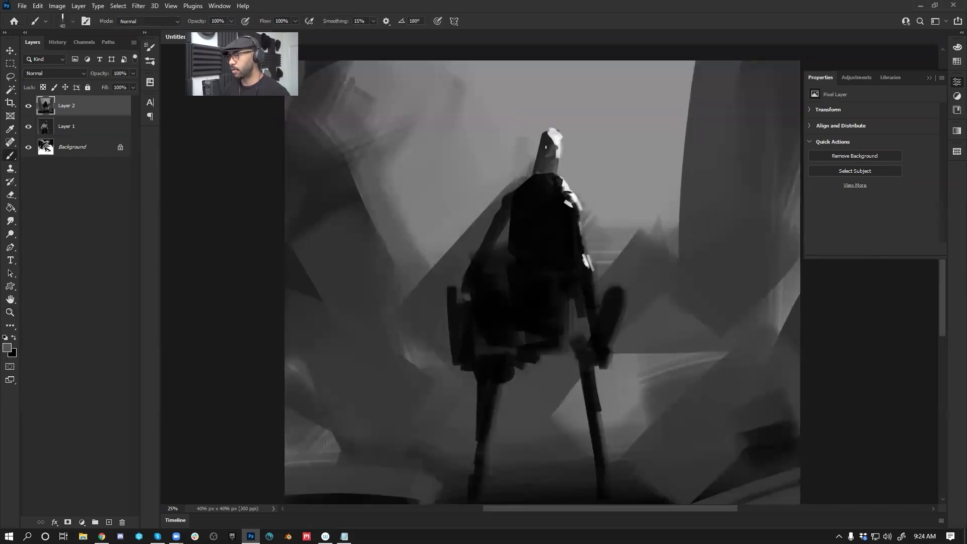
{"action": "key", "text": "x"}
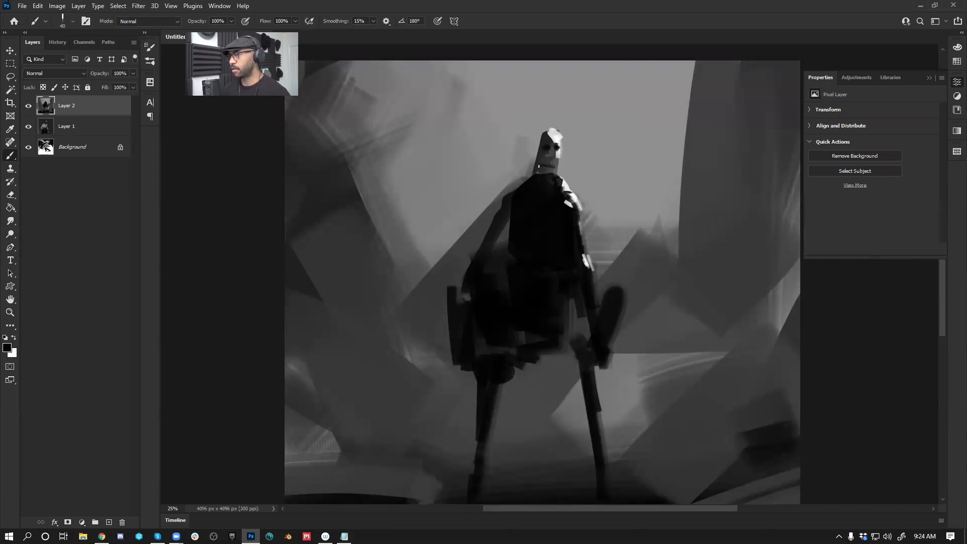
{"action": "left_click_drag", "start_coordinate": [556, 174], "coordinate": [540, 169]}
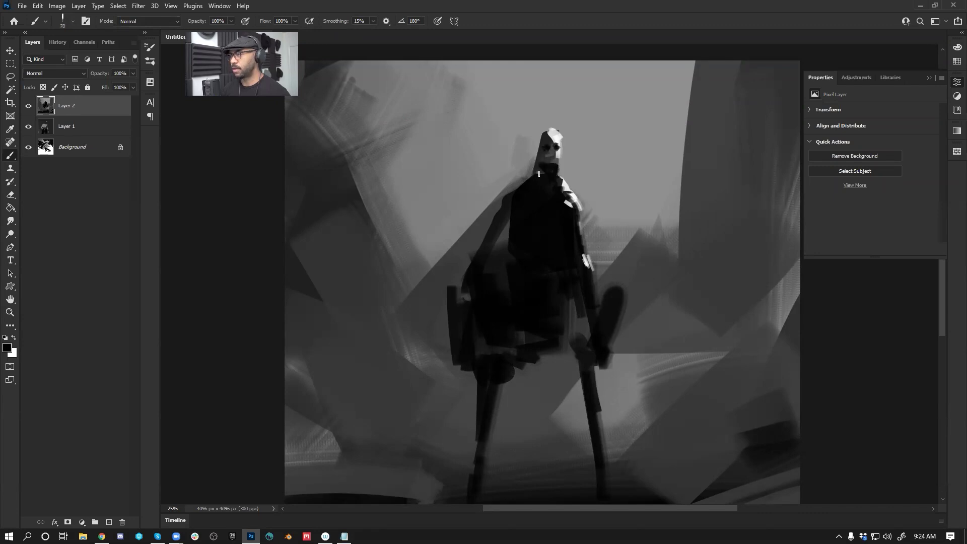
{"action": "mouse_move", "coordinate": [532, 183]}
{"action": "left_mouse_down"}
{"action": "mouse_move", "coordinate": [503, 196]}
{"action": "mouse_move", "coordinate": [491, 248]}
{"action": "left_mouse_up"}
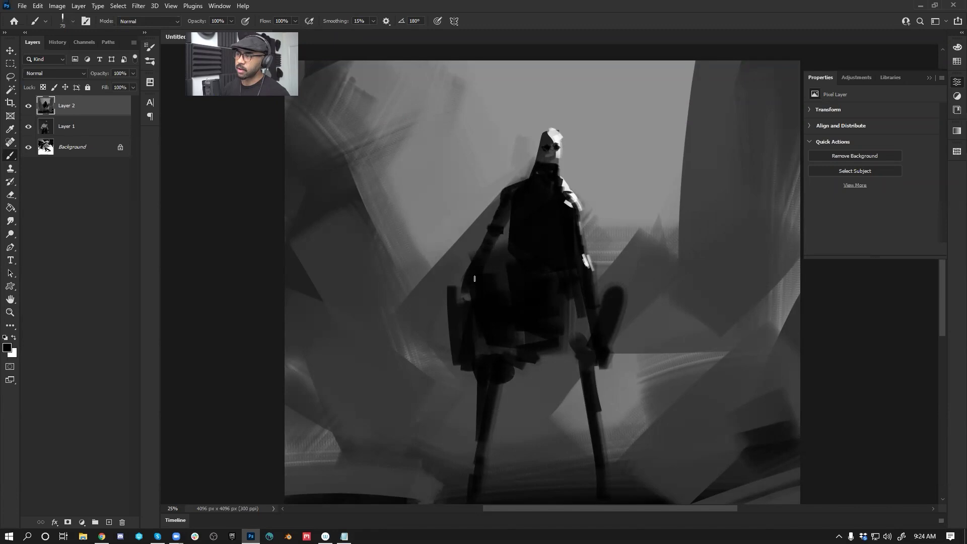
Step: Paint white forearms with thin, long-fingered hands on both of the figure's arms
{"action": "key", "text": "bracketright"}
{"action": "key", "text": "bracketright"}
{"action": "key", "text": "x"}
{"action": "left_click_drag", "start_coordinate": [466, 290], "coordinate": [458, 308]}
{"action": "mouse_move", "coordinate": [467, 273]}
{"action": "left_mouse_down"}
{"action": "mouse_move", "coordinate": [436, 401]}
{"action": "mouse_move", "coordinate": [438, 377]}
{"action": "mouse_move", "coordinate": [447, 378]}
{"action": "left_mouse_up"}
{"action": "key", "text": "bracketleft"}
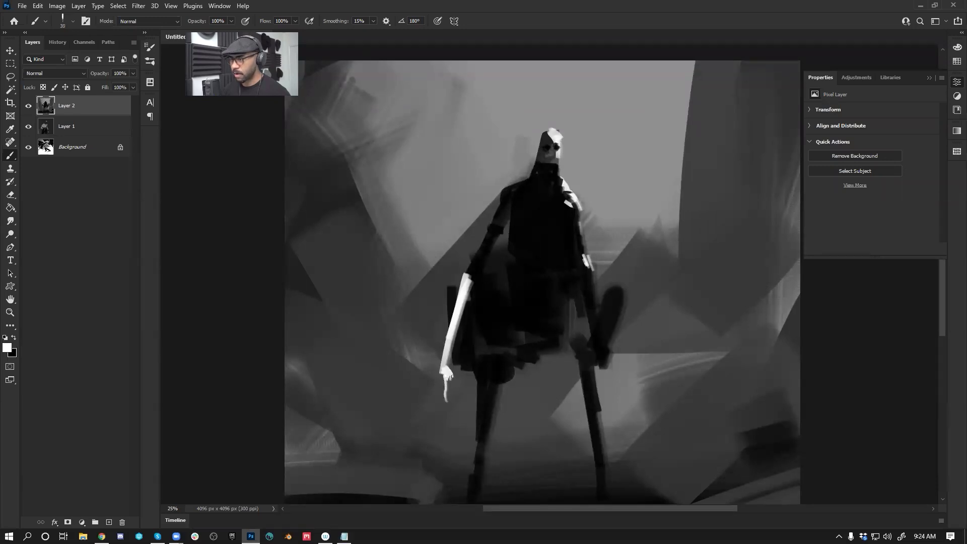
{"action": "mouse_move", "coordinate": [602, 358]}
{"action": "left_mouse_down"}
{"action": "mouse_move", "coordinate": [605, 375]}
{"action": "mouse_move", "coordinate": [595, 331]}
{"action": "mouse_move", "coordinate": [601, 365]}
{"action": "left_mouse_up"}
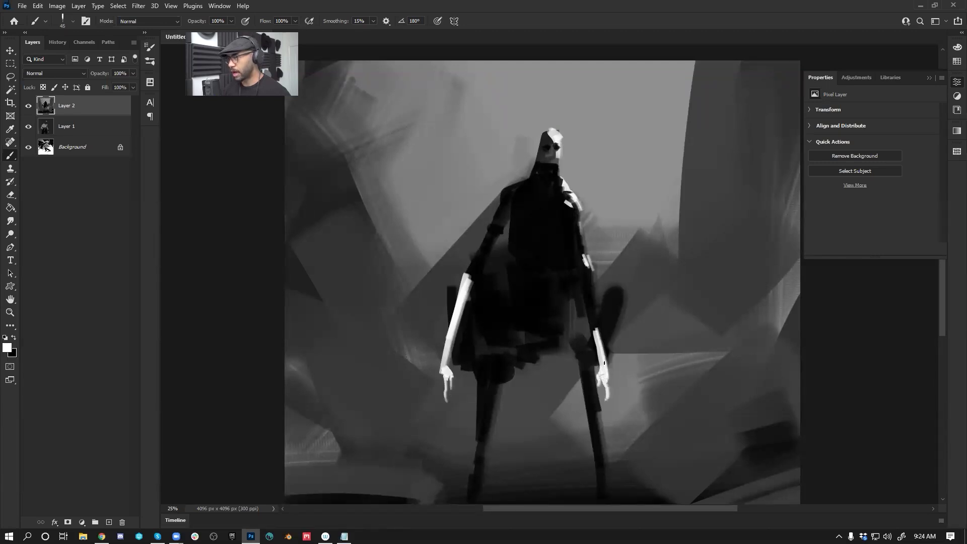
Step: Enlarge the brush to 125 px and rework the white forearm on the canvas's right side, undoing the trial strokes
{"action": "key", "text": "bracketright"}
{"action": "key", "text": "bracketright"}
{"action": "key", "text": "bracketright"}
{"action": "key", "text": "bracketright"}
{"action": "key", "text": "bracketright"}
{"action": "key", "text": "bracketright"}
{"action": "mouse_move", "coordinate": [602, 342]}
{"action": "left_mouse_down"}
{"action": "mouse_move", "coordinate": [592, 308]}
{"action": "mouse_move", "coordinate": [600, 362]}
{"action": "left_mouse_up"}
{"action": "key", "text": "ctrl+z"}
{"action": "key", "text": "ctrl+z"}
{"action": "left_click", "coordinate": [607, 337], "text": "alt"}
{"action": "left_click_drag", "start_coordinate": [596, 311], "coordinate": [605, 355]}
{"action": "key", "text": "ctrl+z"}
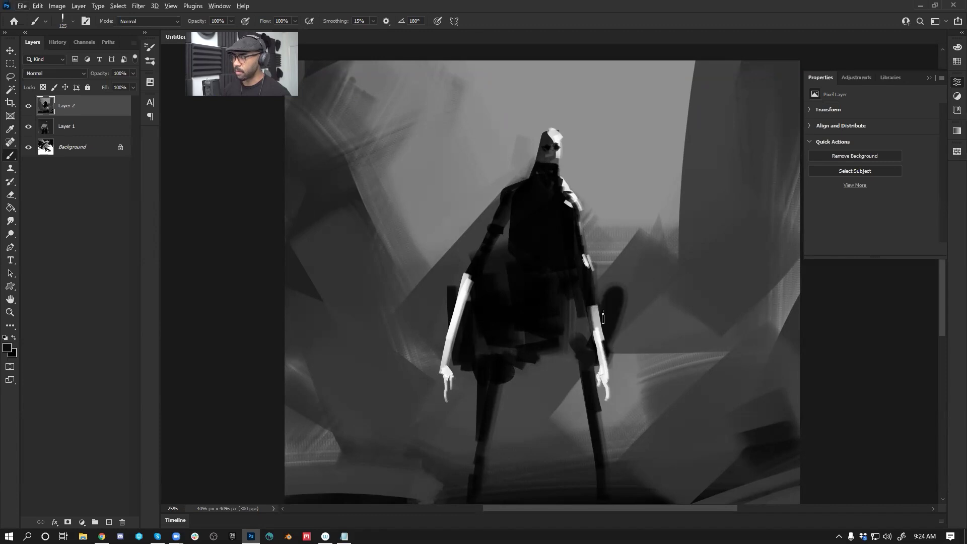
Step: Shade both white forearms with translucent dark strokes
{"action": "mouse_move", "coordinate": [609, 366]}
{"action": "left_mouse_down"}
{"action": "mouse_move", "coordinate": [603, 324]}
{"action": "mouse_move", "coordinate": [609, 364]}
{"action": "mouse_move", "coordinate": [597, 340]}
{"action": "left_mouse_up"}
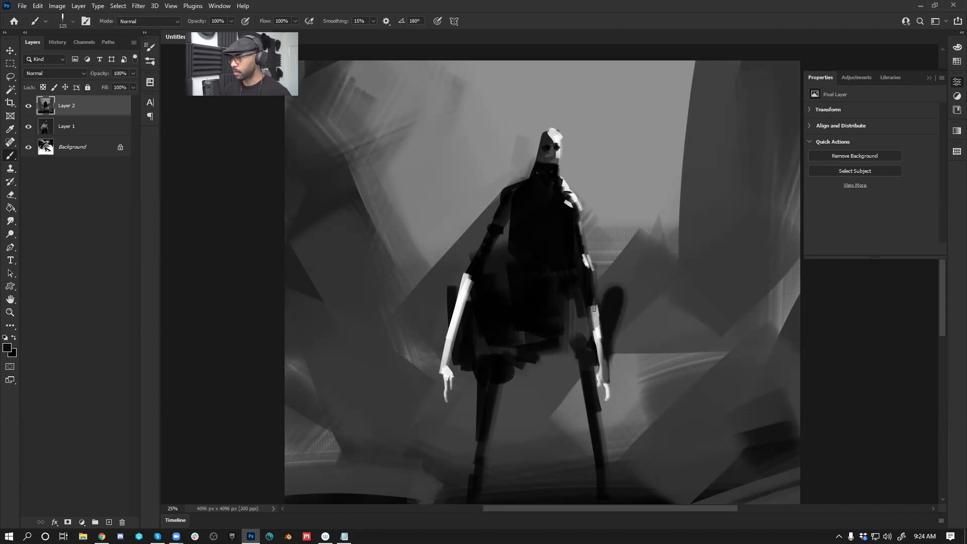
{"action": "left_click_drag", "start_coordinate": [440, 372], "coordinate": [451, 332]}
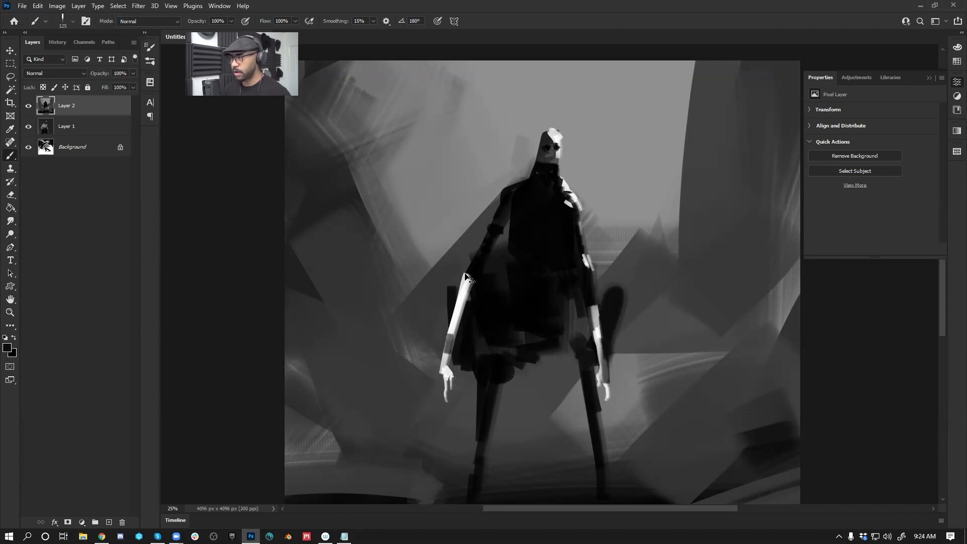
{"action": "key", "text": "ctrl+z"}
{"action": "left_click_drag", "start_coordinate": [467, 272], "coordinate": [446, 337]}
{"action": "mouse_move", "coordinate": [472, 275]}
{"action": "left_mouse_down"}
{"action": "mouse_move", "coordinate": [442, 376]}
{"action": "mouse_move", "coordinate": [458, 322]}
{"action": "left_mouse_up"}
Step: Paint a light gray lapel from the highlighted shoulder down across the chest, sampling tones from the figure
{"action": "key", "text": "z"}
{"action": "left_click", "coordinate": [554, 280], "text": "alt"}
{"action": "left_click", "coordinate": [557, 324], "text": "alt"}
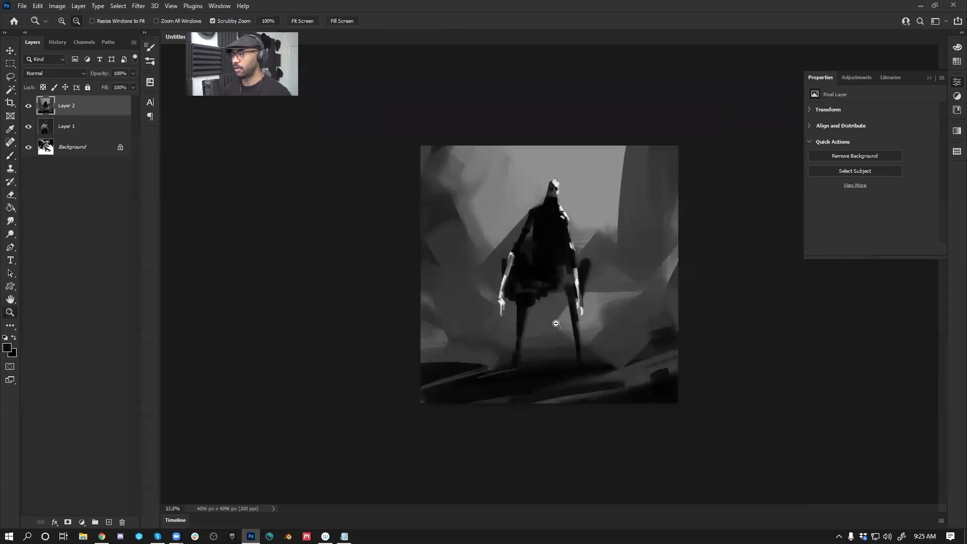
{"action": "left_click", "coordinate": [570, 297]}
{"action": "left_click", "coordinate": [570, 298]}
{"action": "key", "text": "b"}
{"action": "key", "text": "x"}
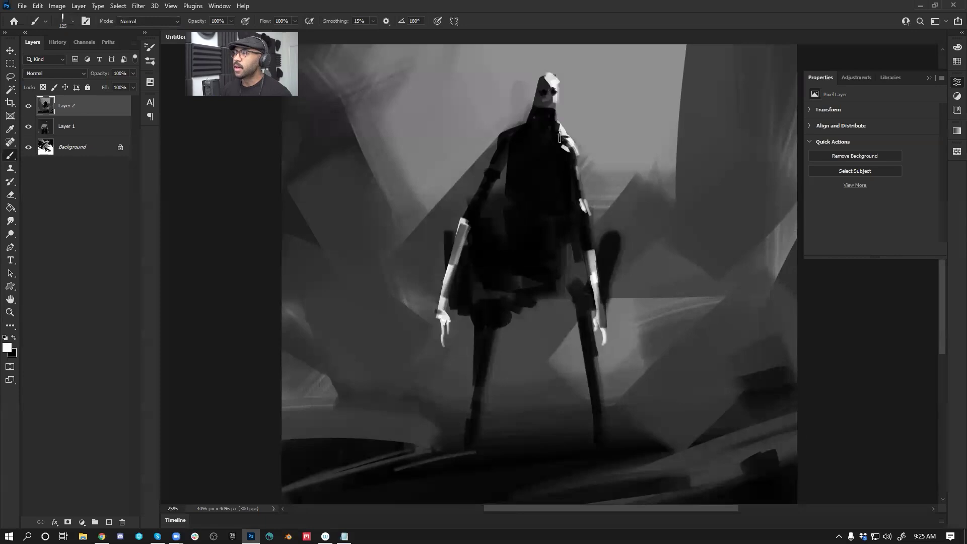
{"action": "mouse_move", "coordinate": [559, 128]}
{"action": "left_mouse_down"}
{"action": "mouse_move", "coordinate": [527, 164]}
{"action": "mouse_move", "coordinate": [546, 157]}
{"action": "mouse_move", "coordinate": [557, 126]}
{"action": "mouse_move", "coordinate": [547, 143]}
{"action": "mouse_move", "coordinate": [569, 149]}
{"action": "mouse_move", "coordinate": [517, 177]}
{"action": "mouse_move", "coordinate": [529, 146]}
{"action": "mouse_move", "coordinate": [559, 165]}
{"action": "mouse_move", "coordinate": [558, 149]}
{"action": "mouse_move", "coordinate": [567, 157]}
{"action": "mouse_move", "coordinate": [559, 135]}
{"action": "mouse_move", "coordinate": [545, 156]}
{"action": "left_mouse_up"}
{"action": "left_click", "coordinate": [545, 154], "text": "alt"}
{"action": "left_click", "coordinate": [555, 129], "text": "alt"}
{"action": "left_click", "coordinate": [529, 152], "text": "alt"}
{"action": "left_click", "coordinate": [568, 145], "text": "alt"}
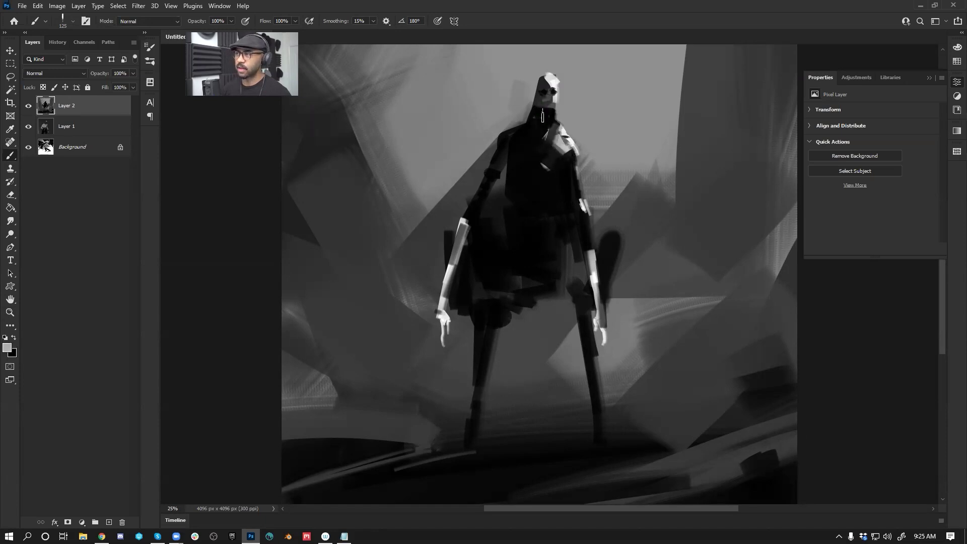
Step: Paint the opposite lapel in light gray below the collar and blend it with sampled tones
{"action": "mouse_move", "coordinate": [545, 145]}
{"action": "left_mouse_down"}
{"action": "mouse_move", "coordinate": [540, 117]}
{"action": "mouse_move", "coordinate": [526, 147]}
{"action": "left_mouse_up"}
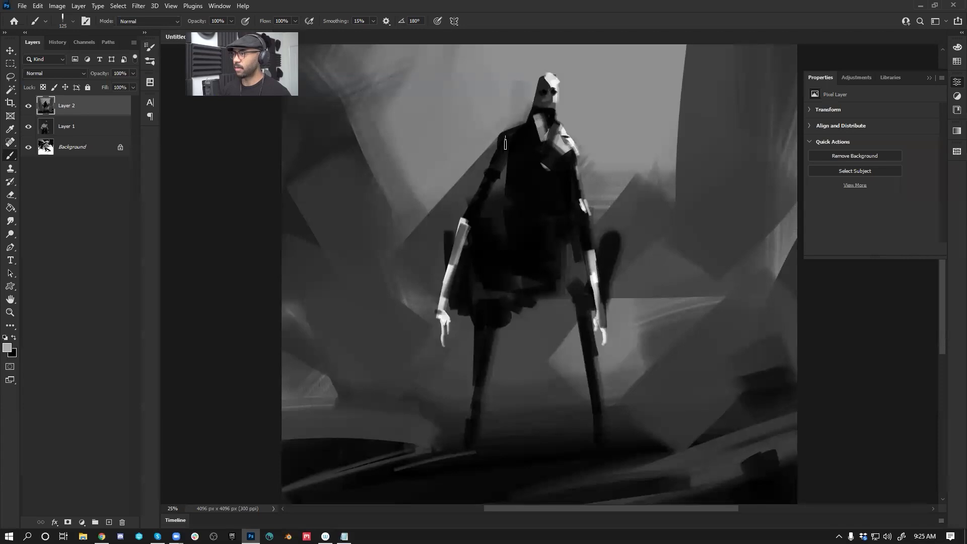
{"action": "mouse_move", "coordinate": [534, 126]}
{"action": "left_mouse_down"}
{"action": "mouse_move", "coordinate": [519, 134]}
{"action": "mouse_move", "coordinate": [542, 171]}
{"action": "left_mouse_up"}
{"action": "left_click", "coordinate": [519, 137], "text": "alt"}
{"action": "left_click", "coordinate": [544, 136], "text": "alt"}
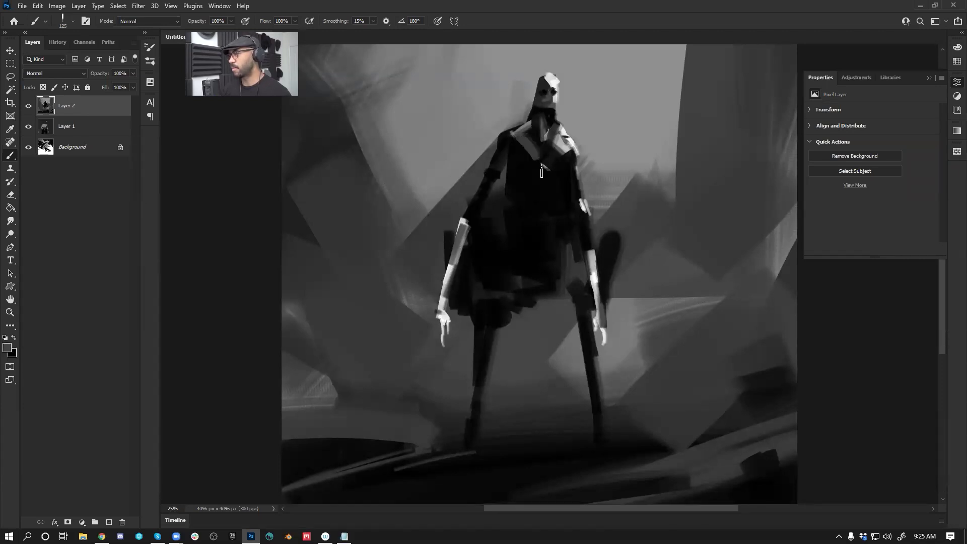
Step: Enlarge the brush to 175 px and layer gray overlapping folds across the figure's chest
{"action": "key", "text": "]"}
{"action": "mouse_move", "coordinate": [530, 130]}
{"action": "left_mouse_down"}
{"action": "mouse_move", "coordinate": [542, 163]}
{"action": "mouse_move", "coordinate": [482, 191]}
{"action": "mouse_move", "coordinate": [517, 168]}
{"action": "mouse_move", "coordinate": [520, 146]}
{"action": "mouse_move", "coordinate": [535, 173]}
{"action": "mouse_move", "coordinate": [558, 181]}
{"action": "left_mouse_up"}
{"action": "key", "text": "]"}
{"action": "left_click", "coordinate": [535, 200], "text": "alt"}
{"action": "mouse_move", "coordinate": [512, 160]}
{"action": "left_mouse_down"}
{"action": "mouse_move", "coordinate": [545, 183]}
{"action": "mouse_move", "coordinate": [527, 185]}
{"action": "mouse_move", "coordinate": [531, 159]}
{"action": "mouse_move", "coordinate": [565, 169]}
{"action": "mouse_move", "coordinate": [562, 155]}
{"action": "mouse_move", "coordinate": [541, 188]}
{"action": "left_mouse_up"}
{"action": "left_click", "coordinate": [537, 162], "text": "alt"}
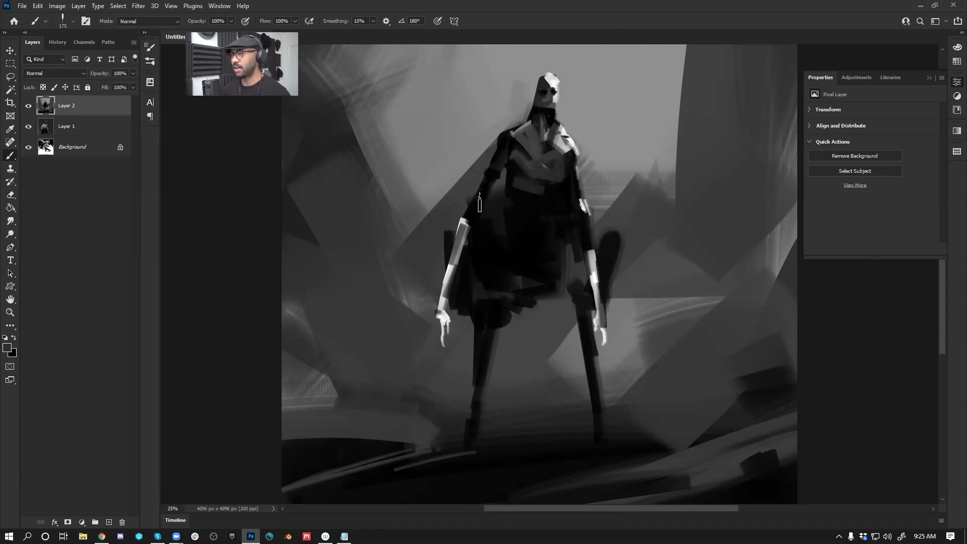
Step: Enlarge the brush to 400 px and paint a sloping gray hill behind the figure toward the canvas's left edge
{"action": "key", "text": "z"}
{"action": "left_click", "coordinate": [584, 287], "text": "alt"}
{"action": "left_click", "coordinate": [583, 287], "text": "alt"}
{"action": "left_click", "coordinate": [583, 287], "text": "alt"}
{"action": "left_click", "coordinate": [583, 286]}
{"action": "left_click", "coordinate": [581, 283]}
{"action": "left_click", "coordinate": [580, 280]}
{"action": "key", "text": "b"}
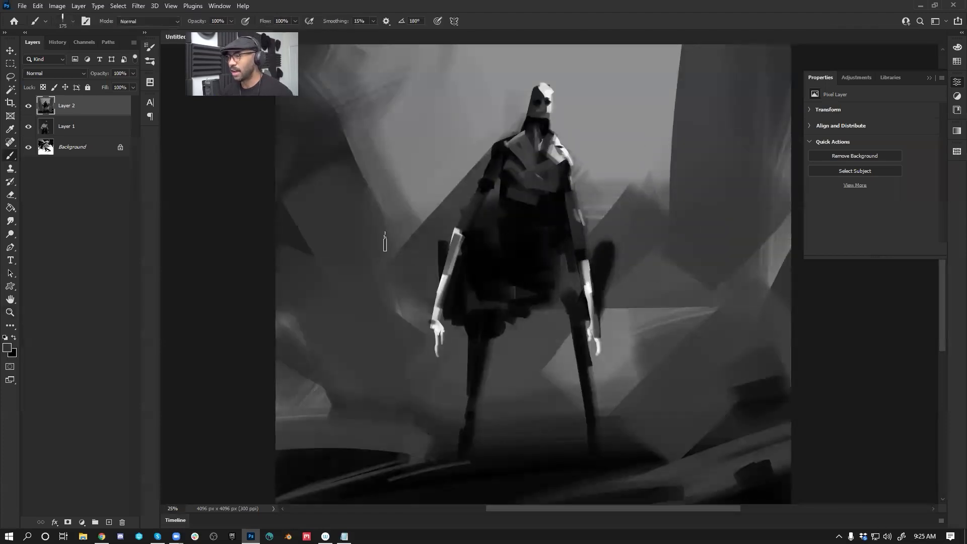
{"action": "key", "text": "bracketright"}
{"action": "key", "text": "bracketright"}
{"action": "key", "text": "bracketright"}
{"action": "key", "text": "bracketright"}
{"action": "mouse_move", "coordinate": [383, 181]}
{"action": "left_mouse_down"}
{"action": "mouse_move", "coordinate": [389, 233]}
{"action": "mouse_move", "coordinate": [404, 227]}
{"action": "left_mouse_up"}
{"action": "left_click", "coordinate": [431, 158], "text": "alt"}
{"action": "left_click_drag", "start_coordinate": [401, 187], "coordinate": [266, 275]}
{"action": "left_click_drag", "start_coordinate": [384, 206], "coordinate": [195, 297]}
{"action": "left_click", "coordinate": [312, 257], "text": "alt"}
{"action": "left_click_drag", "start_coordinate": [239, 276], "coordinate": [380, 192]}
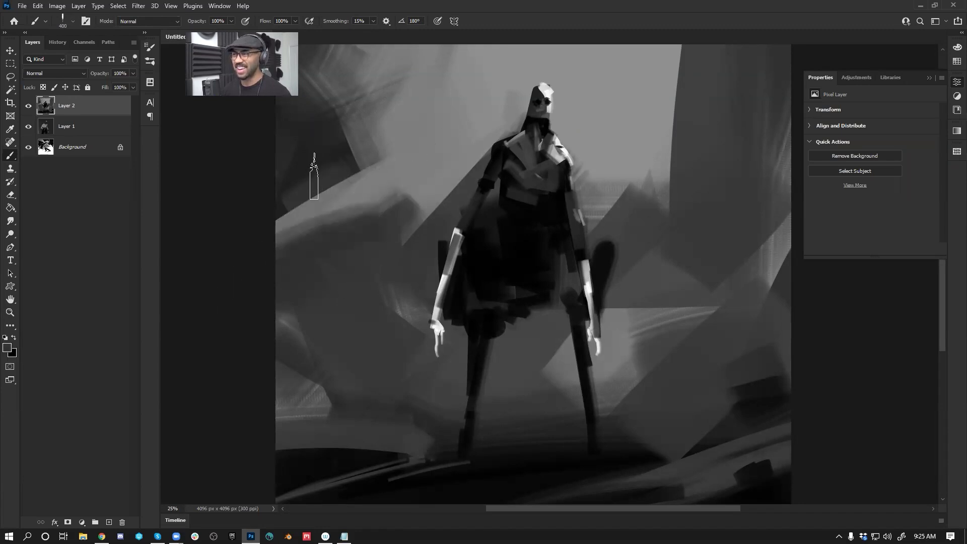
Step: Paint tall dark gray vertical pillars in the background, two left of the figure and one right
{"action": "left_click_drag", "start_coordinate": [314, 177], "coordinate": [304, 262]}
{"action": "left_click_drag", "start_coordinate": [316, 195], "coordinate": [321, 356]}
{"action": "left_click_drag", "start_coordinate": [379, 200], "coordinate": [373, 405]}
{"action": "key", "text": "ctrl+z"}
{"action": "left_click_drag", "start_coordinate": [319, 302], "coordinate": [324, 443]}
{"action": "left_click_drag", "start_coordinate": [379, 207], "coordinate": [384, 433]}
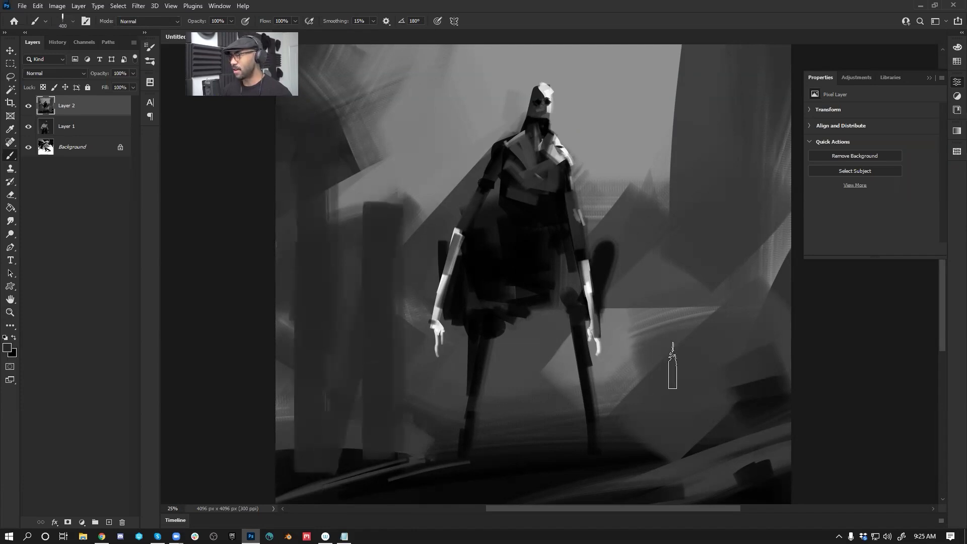
{"action": "left_click_drag", "start_coordinate": [681, 453], "coordinate": [703, 182]}
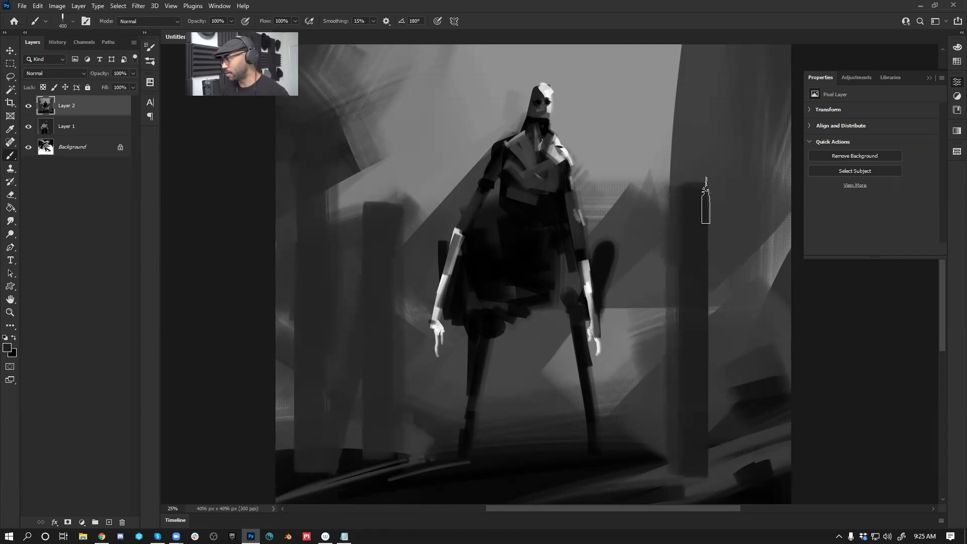
Step: Paint a massive black pillar along the canvas's left edge with an 800 px brush and darken the foreground ground
{"action": "key", "text": "z"}
{"action": "left_click", "coordinate": [715, 363], "text": "alt"}
{"action": "left_click", "coordinate": [715, 364], "text": "alt"}
{"action": "left_click", "coordinate": [576, 368]}
{"action": "key", "text": "b"}
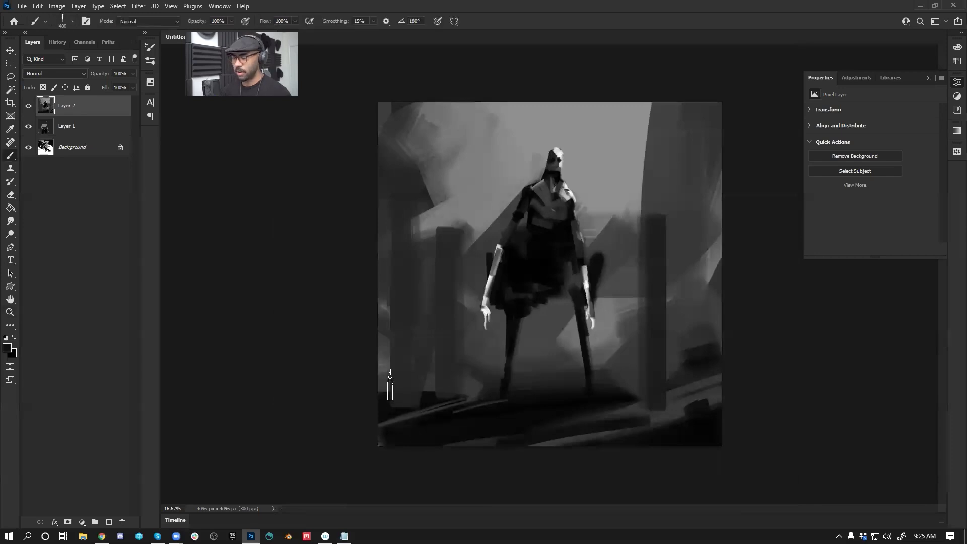
{"action": "left_click_drag", "start_coordinate": [400, 410], "coordinate": [399, 162]}
{"action": "key", "text": "bracketright"}
{"action": "key", "text": "bracketright"}
{"action": "key", "text": "bracketright"}
{"action": "mouse_move", "coordinate": [394, 403]}
{"action": "left_mouse_down"}
{"action": "mouse_move", "coordinate": [390, 172]}
{"action": "mouse_move", "coordinate": [402, 172]}
{"action": "mouse_move", "coordinate": [409, 212]}
{"action": "mouse_move", "coordinate": [383, 202]}
{"action": "mouse_move", "coordinate": [397, 243]}
{"action": "mouse_move", "coordinate": [387, 244]}
{"action": "mouse_move", "coordinate": [418, 195]}
{"action": "left_mouse_up"}
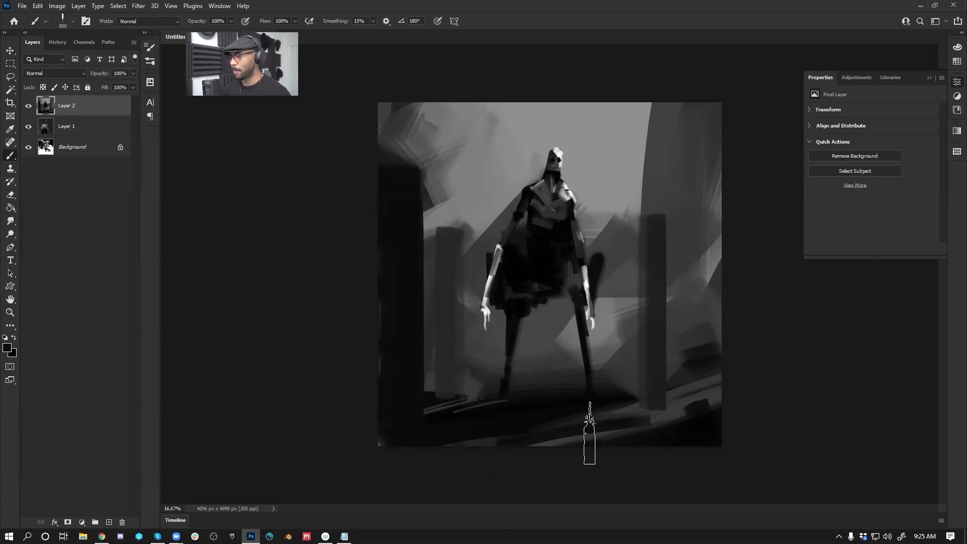
{"action": "key", "text": "bracketleft"}
{"action": "left_click_drag", "start_coordinate": [429, 418], "coordinate": [750, 398]}
Step: Shrink the brush to 25 px and draw thin sagging cables between the pillars and toward the canvas's right edge
{"action": "key", "text": "bracketleft"}
{"action": "key", "text": "bracketleft"}
{"action": "key", "text": "bracketleft"}
{"action": "key", "text": "bracketleft"}
{"action": "key", "text": "bracketleft"}
{"action": "key", "text": "bracketleft"}
{"action": "key", "text": "bracketleft"}
{"action": "key", "text": "bracketleft"}
{"action": "key", "text": "bracketleft"}
{"action": "key", "text": "bracketleft"}
{"action": "left_click_drag", "start_coordinate": [425, 341], "coordinate": [477, 395]}
{"action": "left_click_drag", "start_coordinate": [424, 288], "coordinate": [627, 320]}
{"action": "key", "text": "ctrl+z"}
{"action": "key", "text": "bracketleft"}
{"action": "left_click_drag", "start_coordinate": [424, 260], "coordinate": [644, 295]}
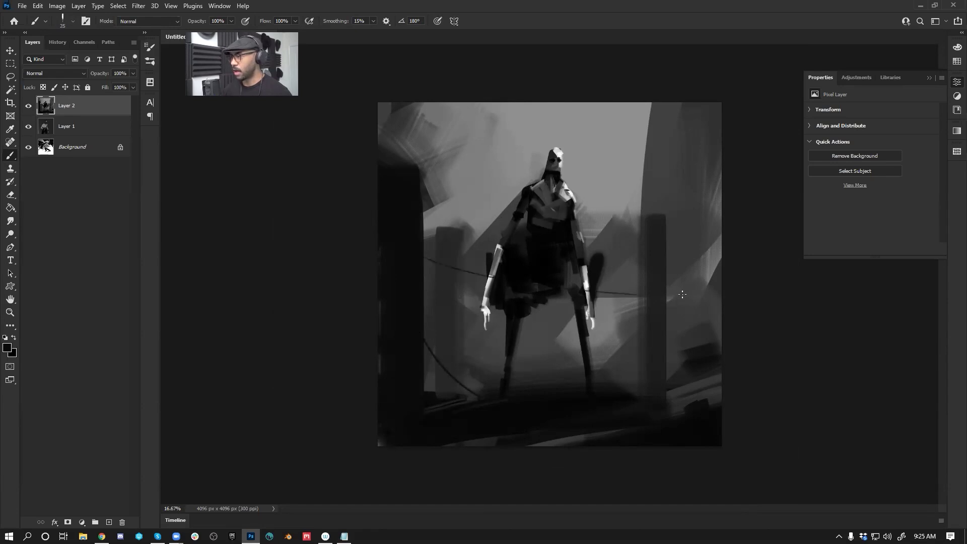
{"action": "left_click", "coordinate": [658, 245], "text": "alt"}
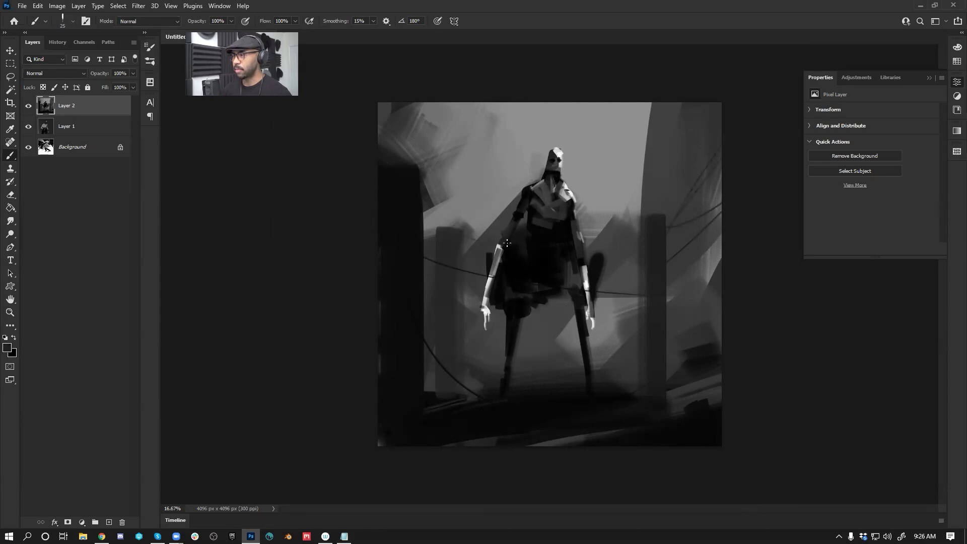
Step: Draw a thin dark cord hanging beneath the coat's hem, using a tone sampled from the figure
{"action": "left_click", "coordinate": [519, 322], "text": "alt"}
{"action": "left_click_drag", "start_coordinate": [523, 316], "coordinate": [569, 302]}
{"action": "key", "text": "ctrl+z"}
{"action": "key", "text": "bracketleft"}
{"action": "mouse_move", "coordinate": [537, 311]}
{"action": "left_mouse_down"}
{"action": "mouse_move", "coordinate": [571, 301]}
{"action": "mouse_move", "coordinate": [547, 329]}
{"action": "left_mouse_up"}
Step: Enlarge the brush to 200 px and paint dark tattered strips hanging from the coat's hem between the legs
{"action": "key", "text": "bracketright"}
{"action": "key", "text": "bracketright"}
{"action": "key", "text": "bracketright"}
{"action": "key", "text": "bracketright"}
{"action": "key", "text": "bracketright"}
{"action": "key", "text": "bracketright"}
{"action": "key", "text": "bracketright"}
{"action": "key", "text": "bracketright"}
{"action": "key", "text": "bracketright"}
{"action": "left_click_drag", "start_coordinate": [554, 293], "coordinate": [553, 313]}
{"action": "mouse_move", "coordinate": [566, 272]}
{"action": "left_mouse_down"}
{"action": "mouse_move", "coordinate": [563, 317]}
{"action": "mouse_move", "coordinate": [535, 326]}
{"action": "left_mouse_up"}
{"action": "left_click_drag", "start_coordinate": [546, 301], "coordinate": [548, 315]}
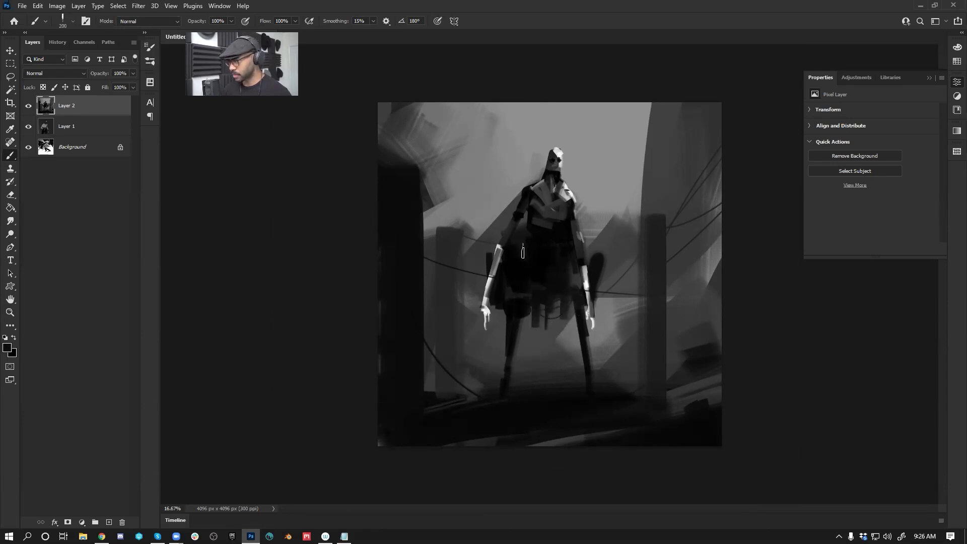
Step: Restore the default black and white colors and bulk up the black gear beside the figure's hip on the right
{"action": "left_click", "coordinate": [568, 259], "text": "ctrl"}
{"action": "key", "text": "d"}
{"action": "left_click_drag", "start_coordinate": [602, 252], "coordinate": [610, 339]}
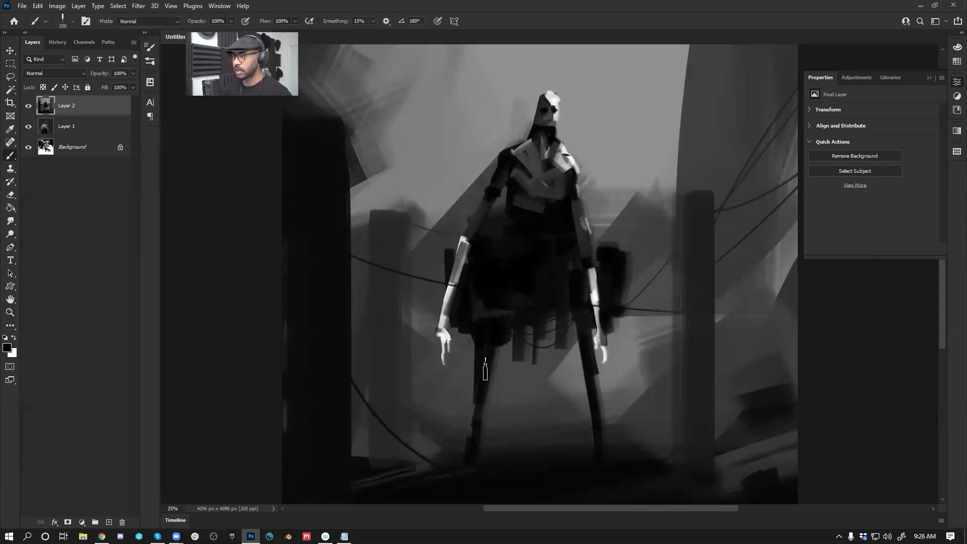
Step: Shrink the brush to 80 px and add small black protrusions and boot details along both legs
{"action": "key", "text": "bracketleft"}
{"action": "key", "text": "bracketleft"}
{"action": "key", "text": "bracketleft"}
{"action": "key", "text": "bracketleft"}
{"action": "key", "text": "bracketleft"}
{"action": "key", "text": "bracketleft"}
{"action": "left_click_drag", "start_coordinate": [477, 349], "coordinate": [479, 347]}
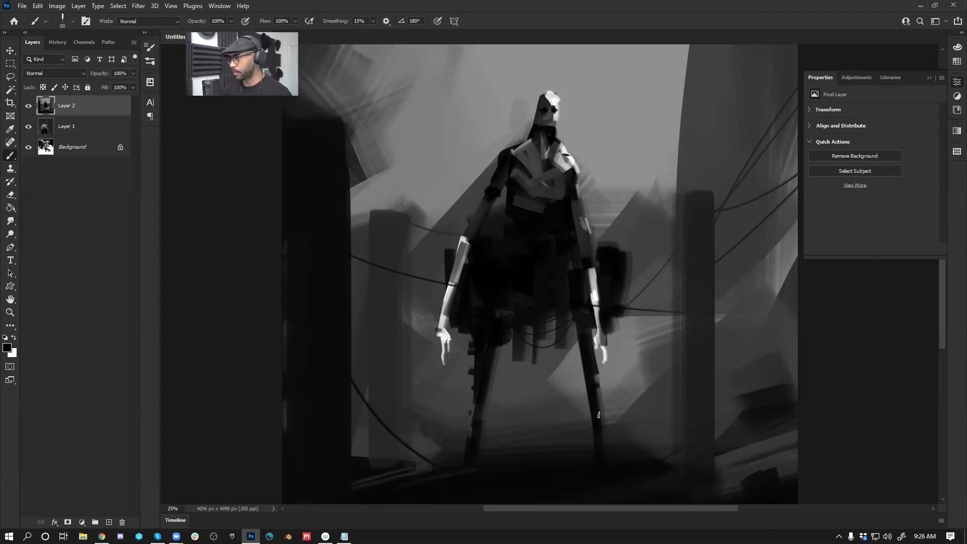
Step: Review the whole thumbnail at reduced size and check the written client question in Notepad
{"action": "key", "text": "z"}
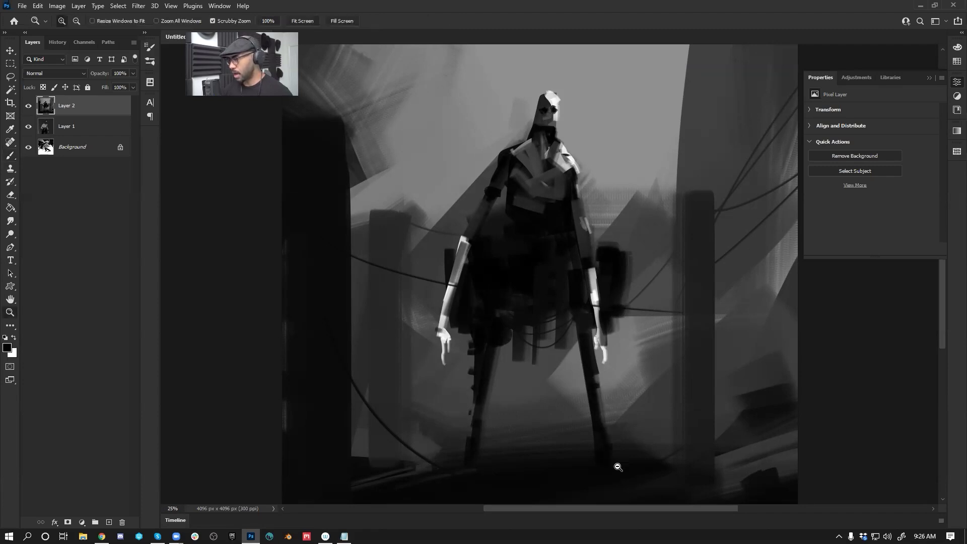
{"action": "left_click", "coordinate": [618, 446], "text": "alt"}
{"action": "left_click", "coordinate": [619, 446], "text": "alt"}
{"action": "left_click", "coordinate": [619, 446], "text": "alt"}
{"action": "key", "text": "alt+Tab"}
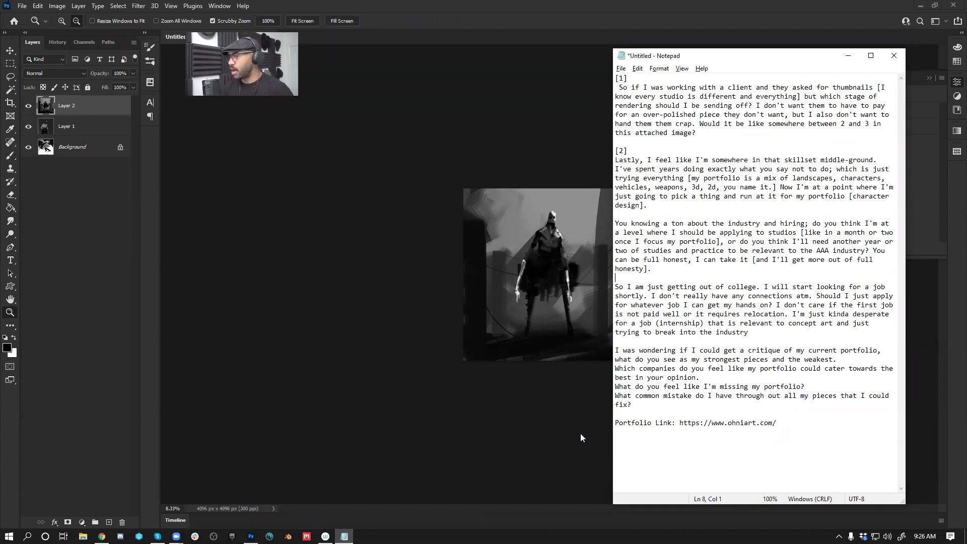
{"action": "left_click", "coordinate": [528, 382]}
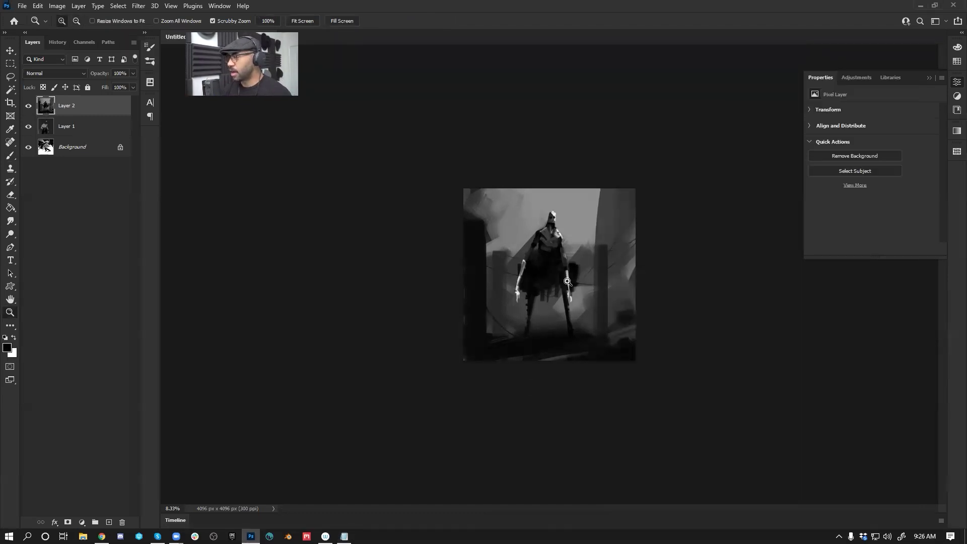
Step: Inspect the figure and its background enlarged and in full-screen view without the interface
{"action": "key", "text": "ctrl+plus"}
{"action": "key", "text": "ctrl+plus"}
{"action": "key", "text": "ctrl+plus"}
{"action": "key", "text": "b"}
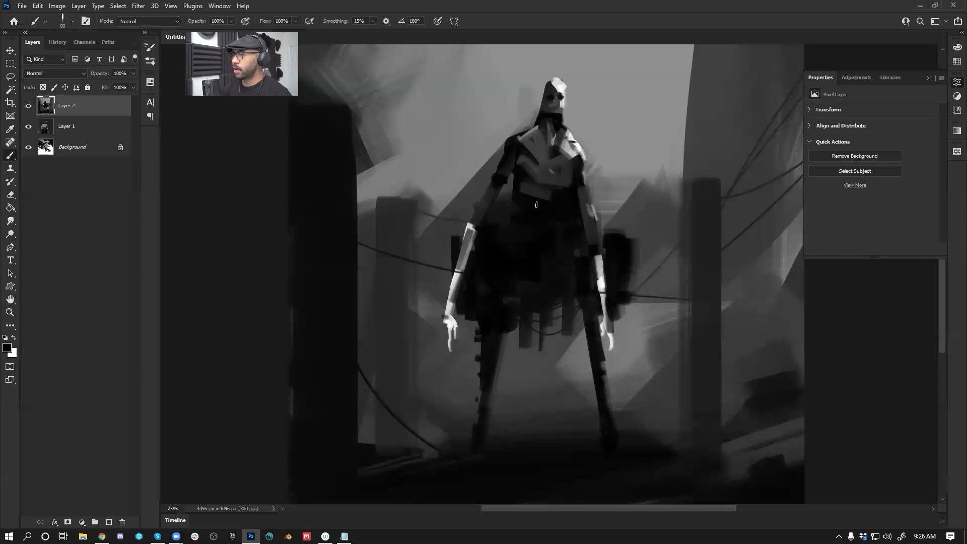
{"action": "left_click_drag", "start_coordinate": [502, 149], "coordinate": [471, 230]}
{"action": "key", "text": "f"}
{"action": "key", "text": "f"}
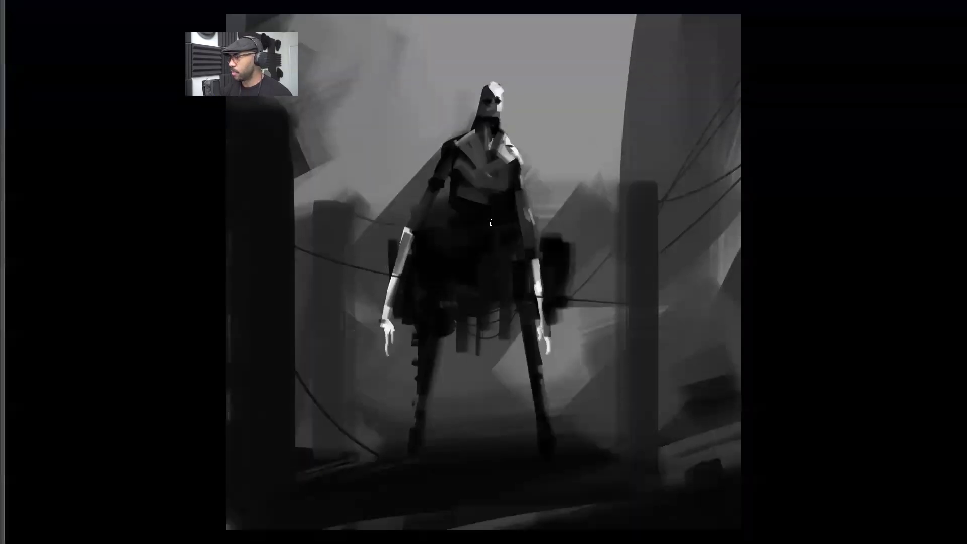
{"action": "key", "text": "f"}
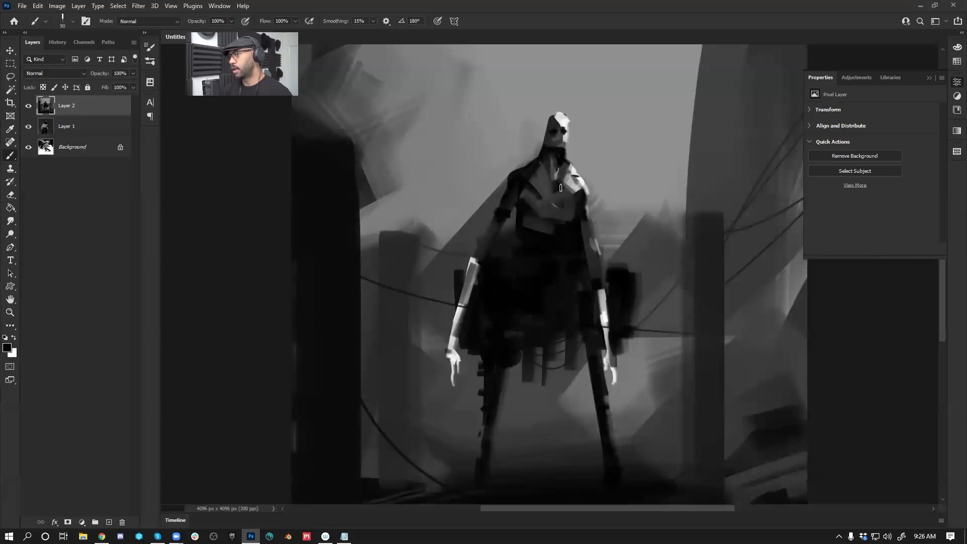
Step: Sample the head's light and dark tones and paint the ears and a smoother skull shape with a 20 to 25 px brush
{"action": "scroll", "coordinate": [552, 129], "scroll_direction": "up", "scroll_amount": 1}
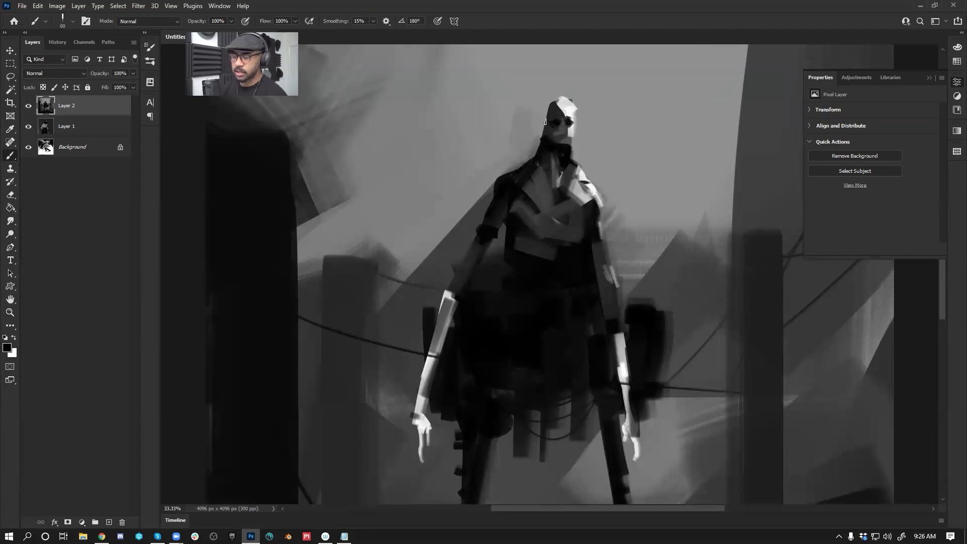
{"action": "left_click", "coordinate": [571, 108], "text": "alt"}
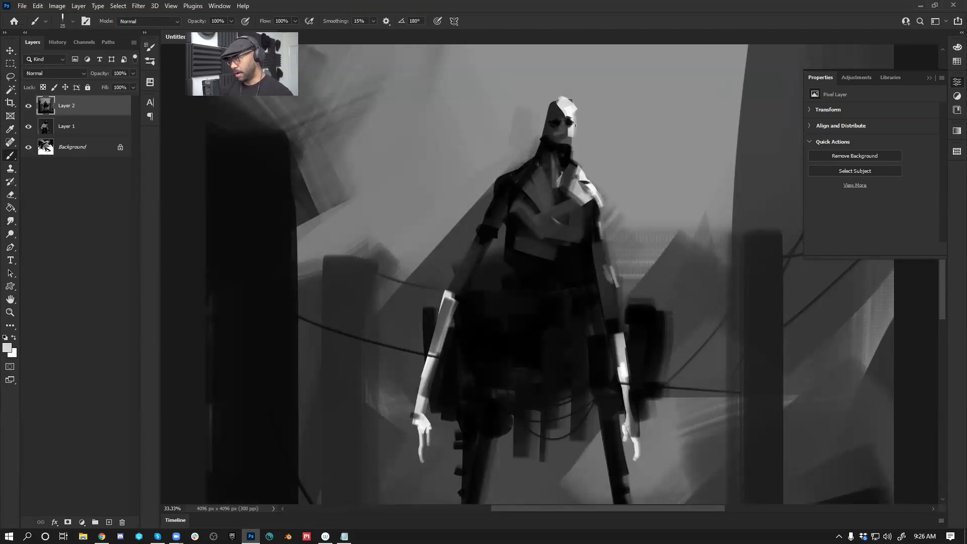
{"action": "left_click", "coordinate": [551, 119], "text": "alt"}
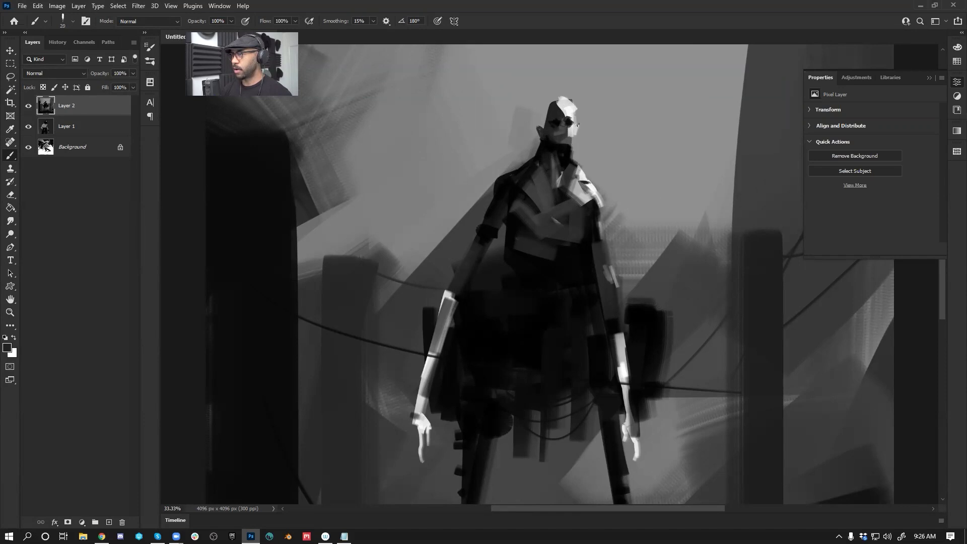
{"action": "left_click", "coordinate": [570, 101], "text": "alt"}
{"action": "left_click", "coordinate": [560, 112], "text": "alt"}
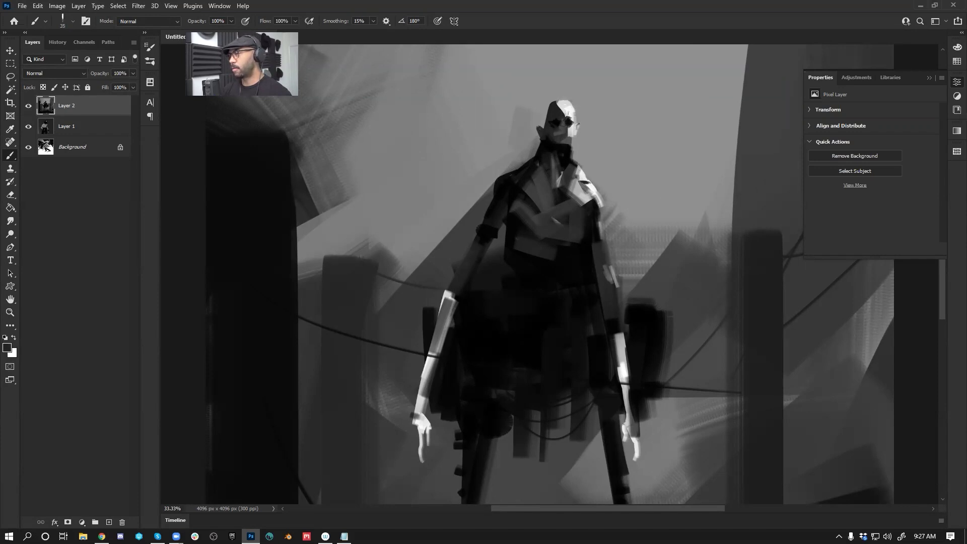
{"action": "key", "text": "bracketleft"}
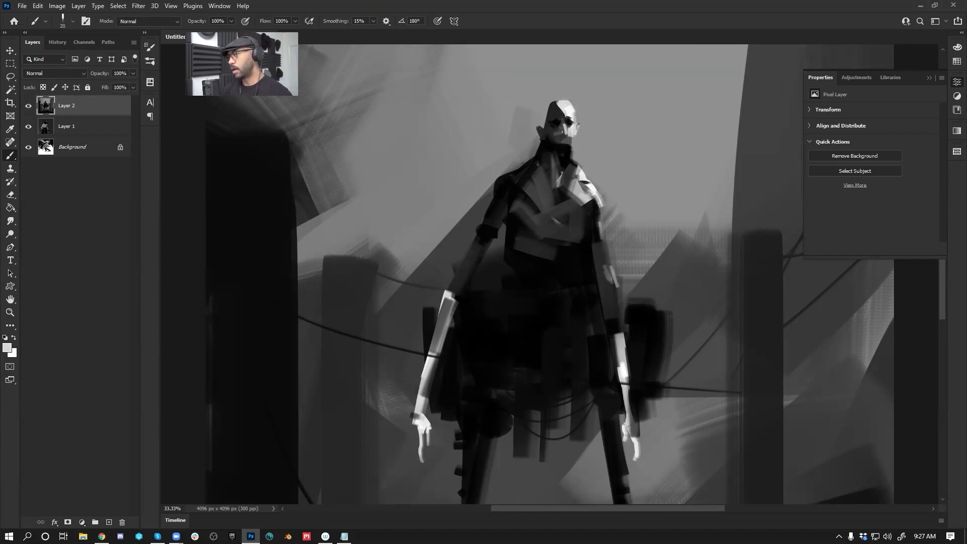
Step: Sample light and shadow tones from the face and paint the nose, mouth and chin planes with a small brush
{"action": "left_click", "coordinate": [567, 133], "text": "alt"}
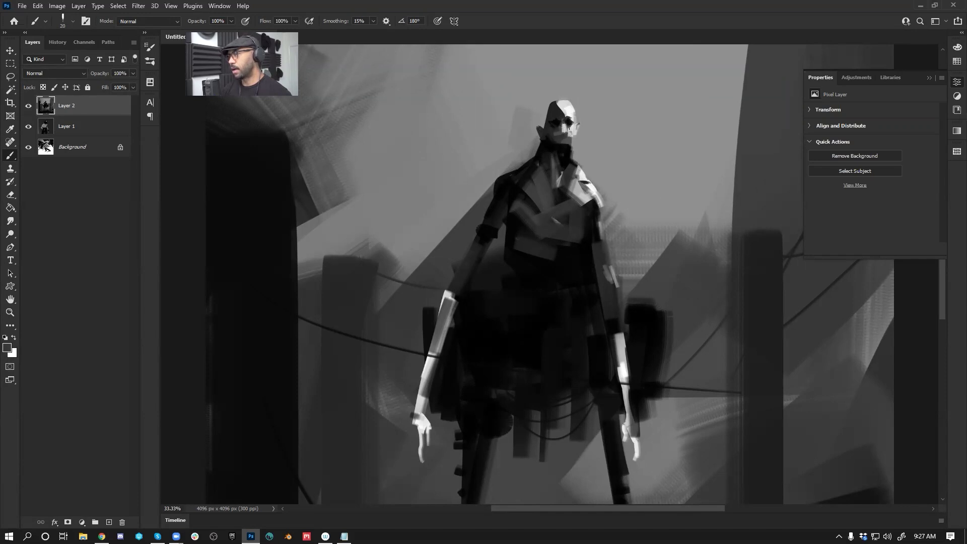
{"action": "left_click", "coordinate": [573, 135], "text": "alt"}
{"action": "left_click_drag", "start_coordinate": [569, 139], "coordinate": [567, 141]}
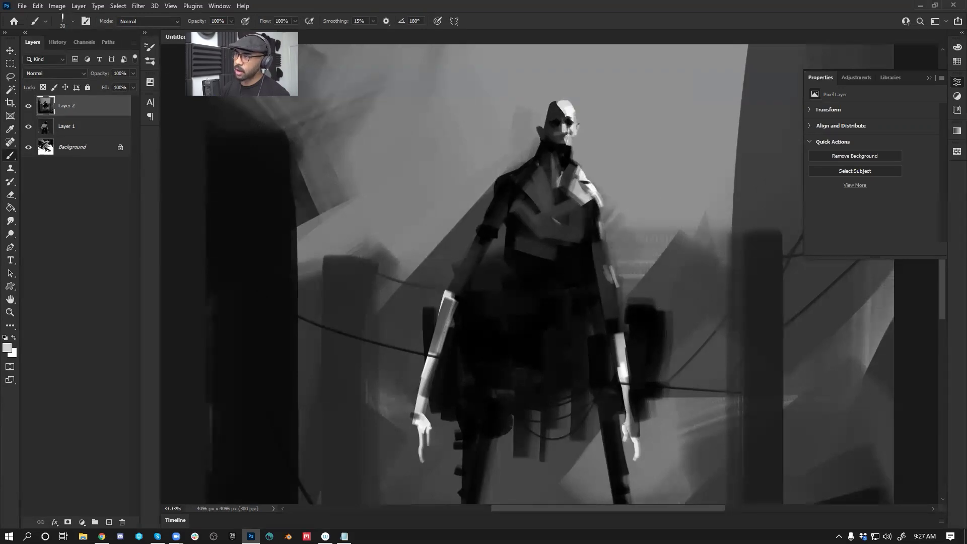
{"action": "left_click", "coordinate": [564, 141], "text": "alt"}
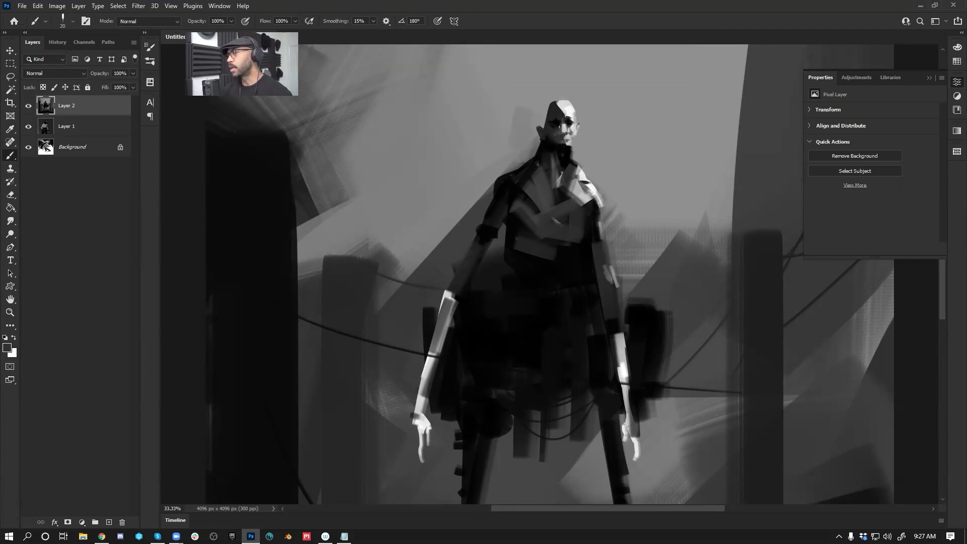
{"action": "left_click", "coordinate": [559, 126], "text": "alt"}
{"action": "key", "text": "bracketright"}
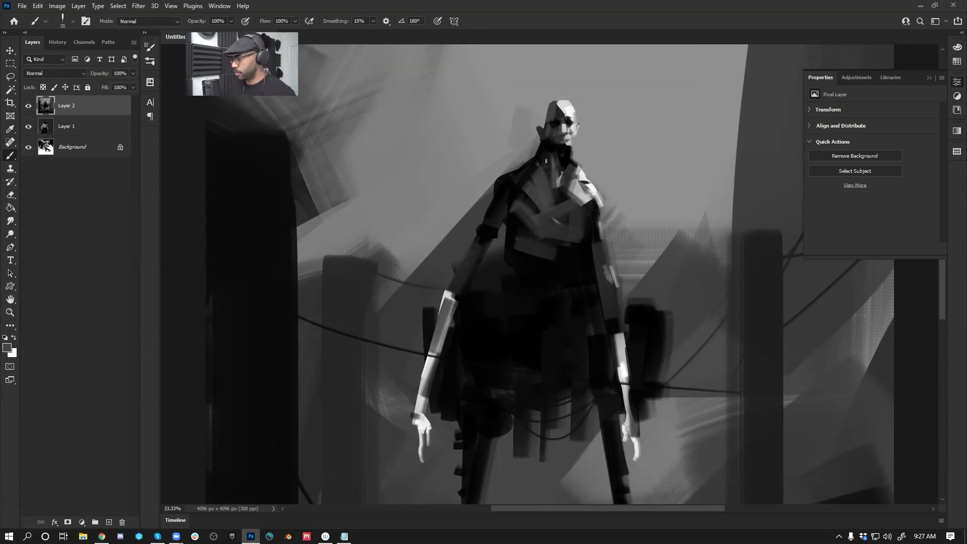
Step: Sample black to sharpen the high collar and shoulder line, and add a white highlight on the neck with a 20 px brush
{"action": "left_click", "coordinate": [570, 152], "text": "alt"}
{"action": "left_click_drag", "start_coordinate": [560, 142], "coordinate": [572, 146]}
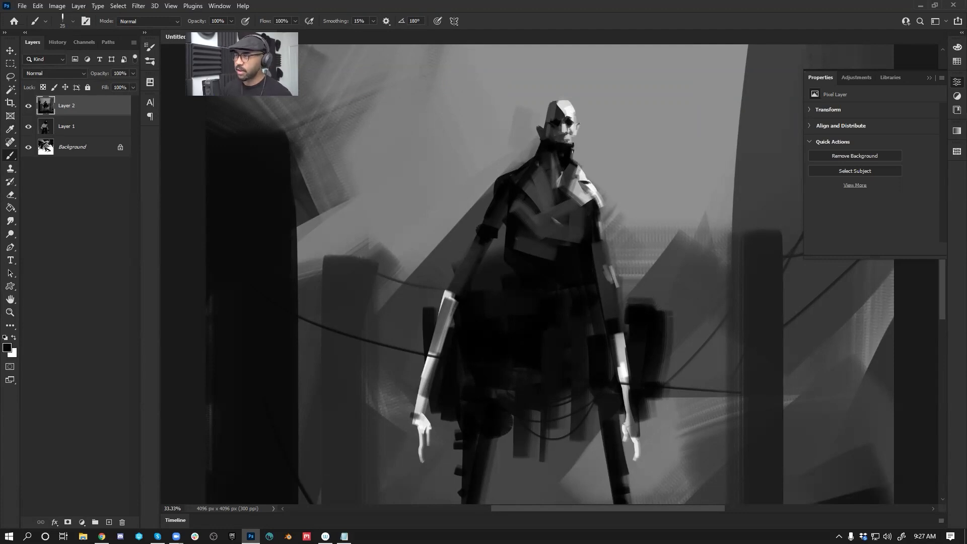
{"action": "mouse_move", "coordinate": [540, 141]}
{"action": "left_mouse_down"}
{"action": "mouse_move", "coordinate": [533, 163]}
{"action": "mouse_move", "coordinate": [508, 172]}
{"action": "left_mouse_up"}
{"action": "mouse_move", "coordinate": [573, 159]}
{"action": "left_mouse_down"}
{"action": "mouse_move", "coordinate": [577, 169]}
{"action": "mouse_move", "coordinate": [572, 146]}
{"action": "left_mouse_up"}
{"action": "key", "text": "x"}
{"action": "key", "text": "["}
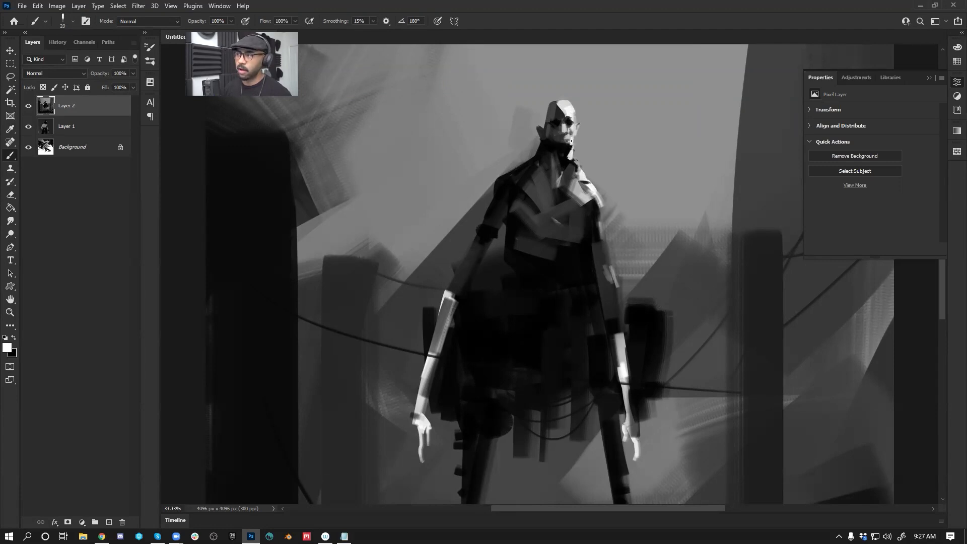
Step: Paint thin white rim light along the lit shoulder and upper arm
{"action": "key", "text": "z"}
{"action": "left_click", "coordinate": [564, 179], "text": "alt"}
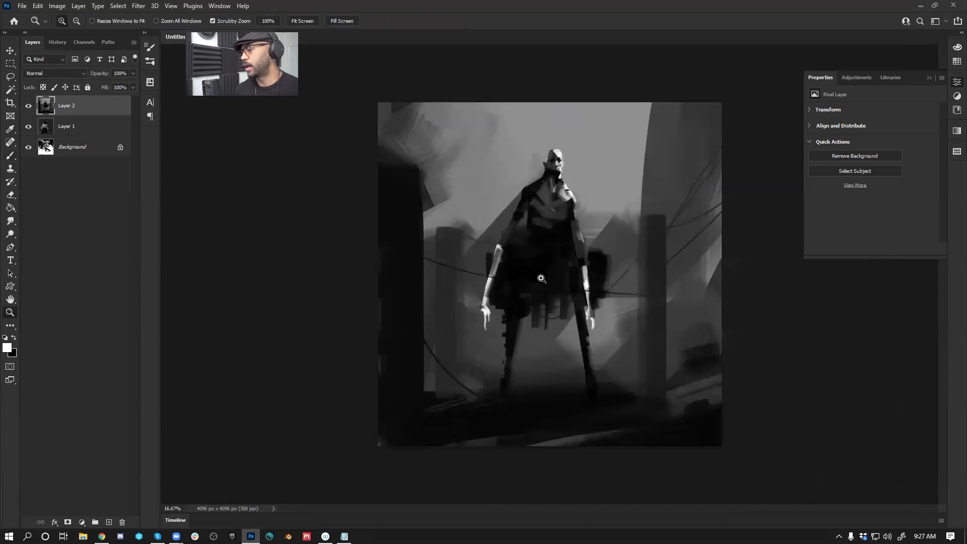
{"action": "left_click", "coordinate": [568, 234]}
{"action": "key", "text": "b"}
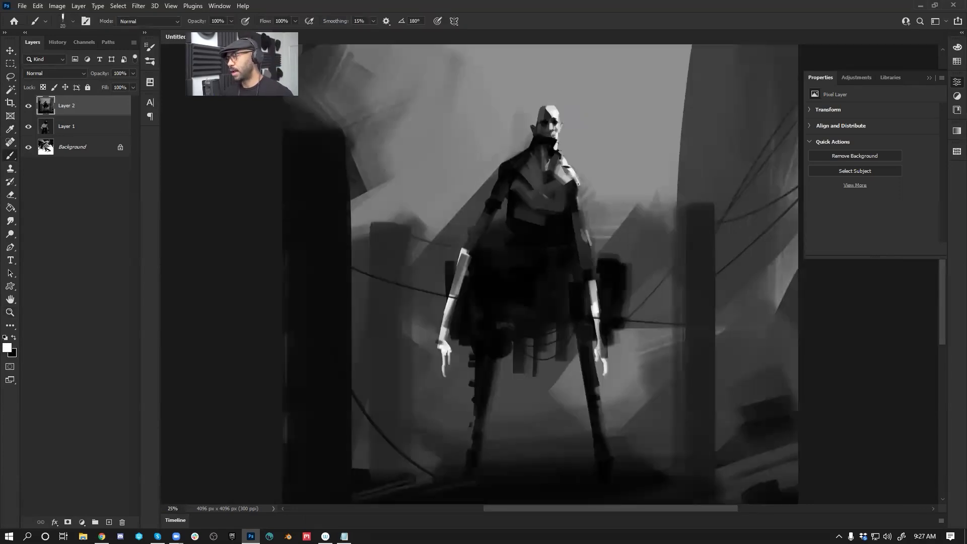
{"action": "left_click_drag", "start_coordinate": [578, 190], "coordinate": [579, 209]}
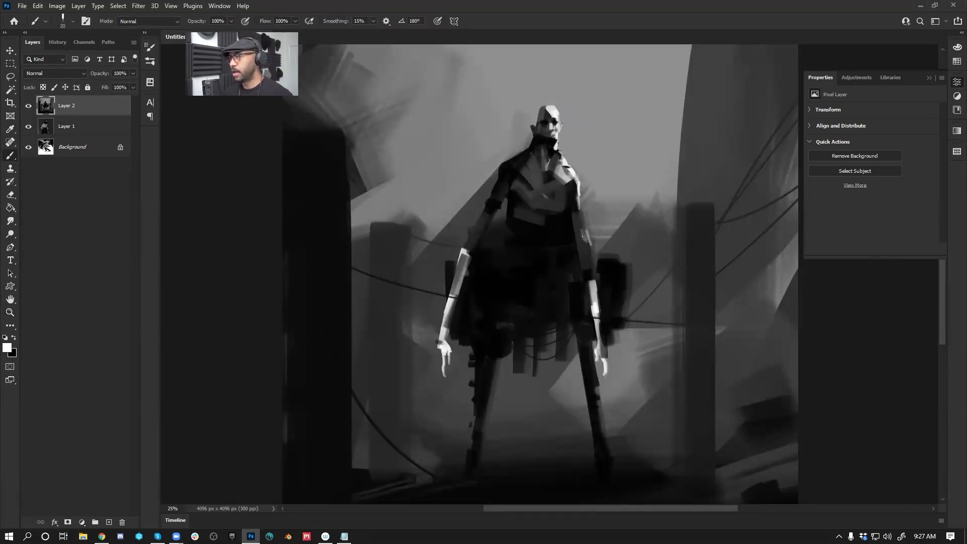
{"action": "mouse_move", "coordinate": [565, 164]}
{"action": "left_mouse_down"}
{"action": "mouse_move", "coordinate": [571, 181]}
{"action": "mouse_move", "coordinate": [555, 184]}
{"action": "left_mouse_up"}
Step: Enlarge the brush to 90 px and broaden the white highlight on the lit side of the upper chest
{"action": "key", "text": "]"}
{"action": "key", "text": "]"}
{"action": "key", "text": "]"}
{"action": "key", "text": "]"}
{"action": "key", "text": "]"}
{"action": "key", "text": "]"}
{"action": "key", "text": "]"}
{"action": "key", "text": "]"}
{"action": "key", "text": "]"}
{"action": "key", "text": "x"}
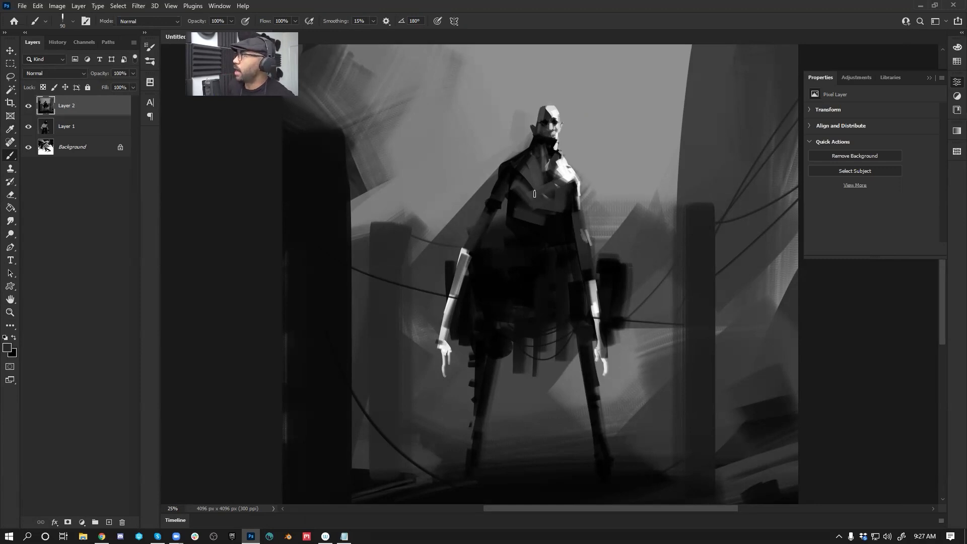
Step: Sample the background gray and trim the outline of the ear and neck on the head's shadowed side
{"action": "key", "text": "z"}
{"action": "left_click", "coordinate": [539, 132]}
{"action": "key", "text": "b"}
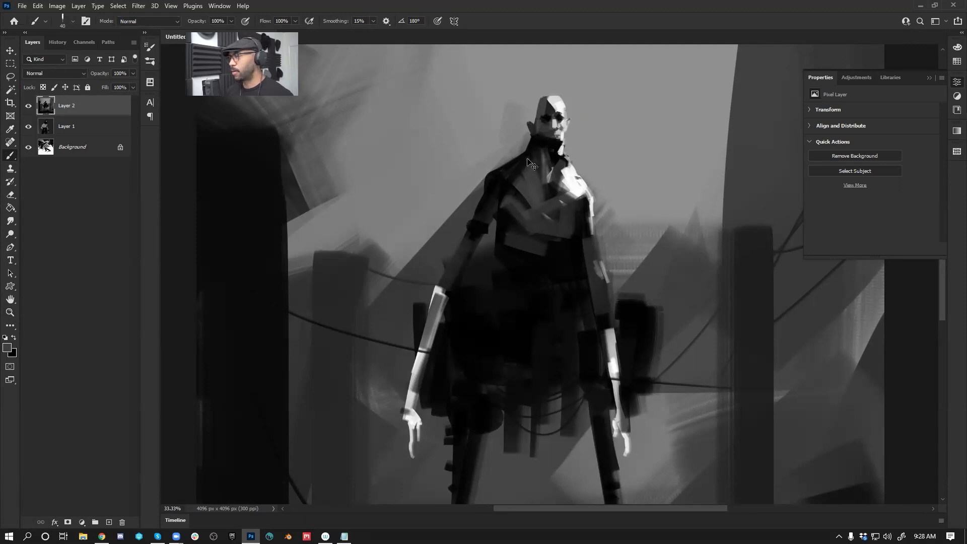
{"action": "left_click", "coordinate": [524, 117], "text": "alt"}
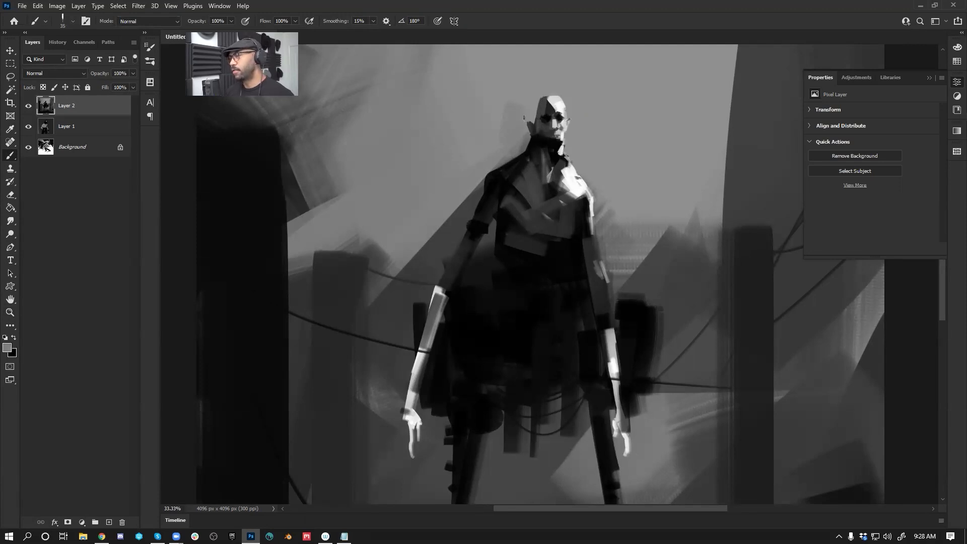
{"action": "left_click_drag", "start_coordinate": [526, 118], "coordinate": [526, 139]}
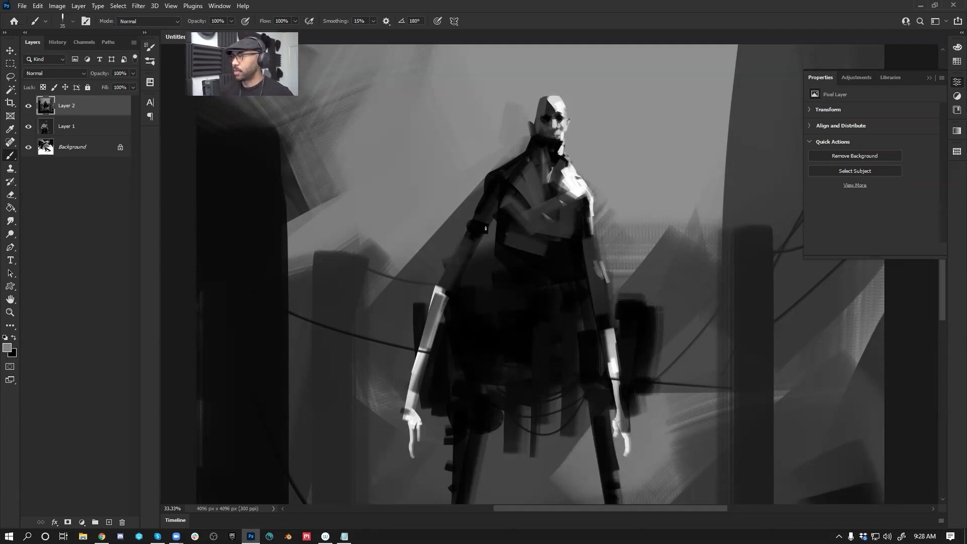
Step: Sample black from the coat, enlarge the brush to 175 px and darken the light gray shapes across the torso
{"action": "left_click", "coordinate": [582, 250], "text": "alt"}
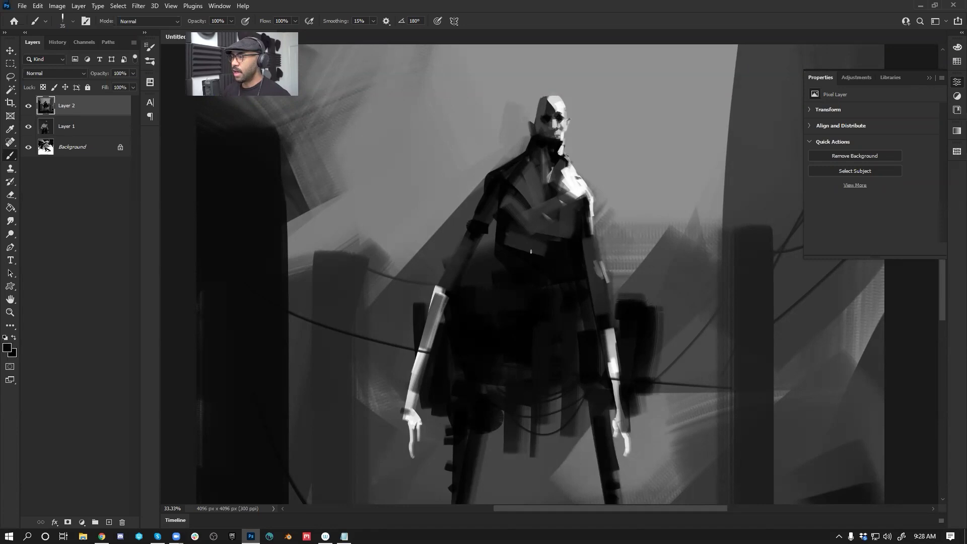
{"action": "key", "text": "bracketright"}
{"action": "key", "text": "bracketright"}
{"action": "key", "text": "bracketright"}
{"action": "key", "text": "bracketright"}
{"action": "key", "text": "bracketright"}
{"action": "key", "text": "bracketright"}
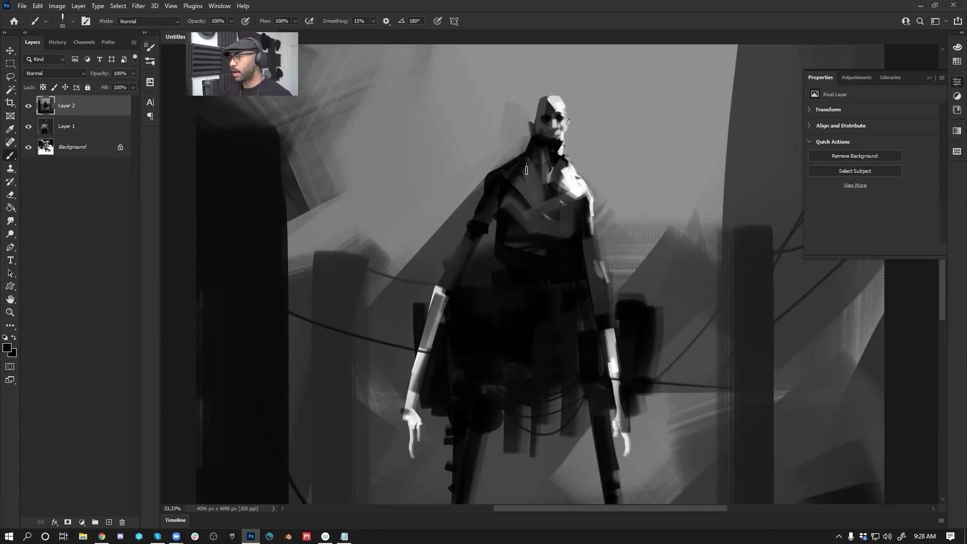
{"action": "key", "text": "bracketright"}
{"action": "key", "text": "bracketright"}
{"action": "key", "text": "bracketright"}
{"action": "key", "text": "bracketright"}
{"action": "key", "text": "bracketright"}
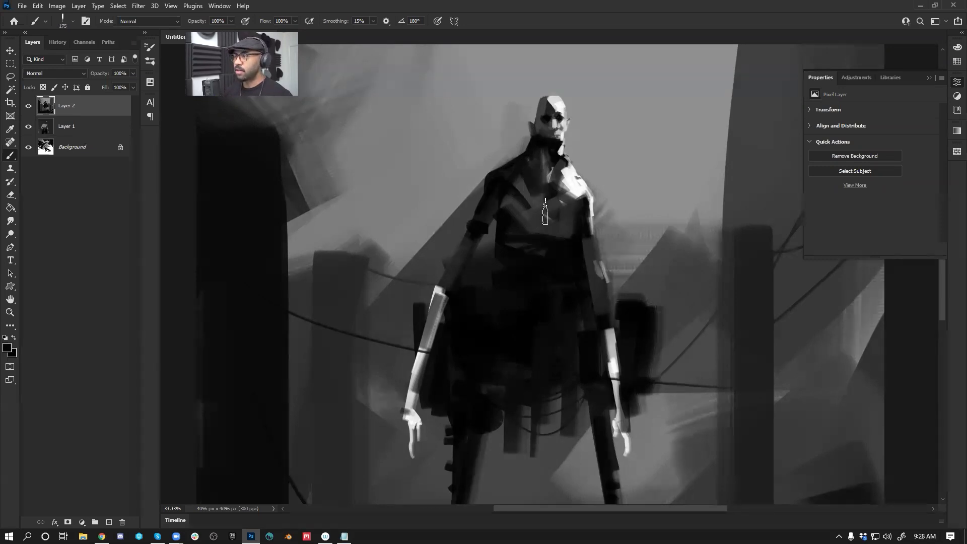
Step: Rework the chest with sampled dark grays, undoing unwanted strokes and shrinking the brush to 40 px
{"action": "mouse_move", "coordinate": [505, 201]}
{"action": "left_mouse_down"}
{"action": "mouse_move", "coordinate": [555, 213]}
{"action": "mouse_move", "coordinate": [551, 222]}
{"action": "mouse_move", "coordinate": [565, 171]}
{"action": "mouse_move", "coordinate": [551, 224]}
{"action": "mouse_move", "coordinate": [583, 193]}
{"action": "mouse_move", "coordinate": [589, 208]}
{"action": "mouse_move", "coordinate": [578, 237]}
{"action": "mouse_move", "coordinate": [559, 198]}
{"action": "mouse_move", "coordinate": [580, 211]}
{"action": "mouse_move", "coordinate": [555, 222]}
{"action": "left_mouse_up"}
{"action": "left_click", "coordinate": [540, 211], "text": "alt"}
{"action": "key", "text": "ctrl+z"}
{"action": "left_click", "coordinate": [579, 242], "text": "alt"}
{"action": "key", "text": "bracketleft"}
{"action": "key", "text": "bracketleft"}
{"action": "key", "text": "bracketleft"}
{"action": "key", "text": "bracketleft"}
{"action": "key", "text": "bracketleft"}
{"action": "key", "text": "bracketleft"}
{"action": "key", "text": "bracketleft"}
{"action": "key", "text": "bracketleft"}
{"action": "key", "text": "bracketleft"}
{"action": "key", "text": "ctrl+z"}
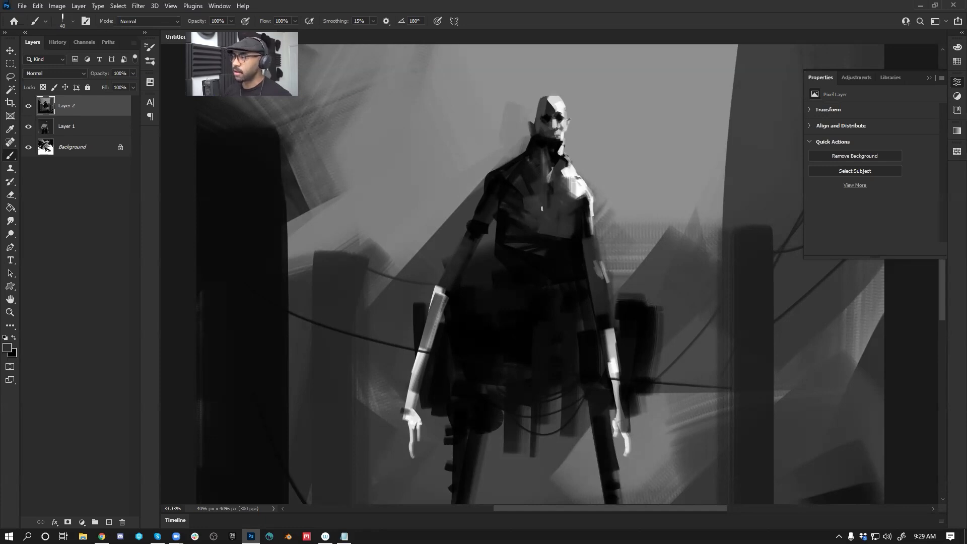
Step: Break up the chest with short gray and black strokes, sampling tones from the torso
{"action": "key", "text": "bracketright"}
{"action": "key", "text": "bracketright"}
{"action": "key", "text": "bracketright"}
{"action": "left_click_drag", "start_coordinate": [515, 228], "coordinate": [532, 232]}
{"action": "left_click", "coordinate": [537, 238], "text": "alt"}
{"action": "key", "text": "bracketright"}
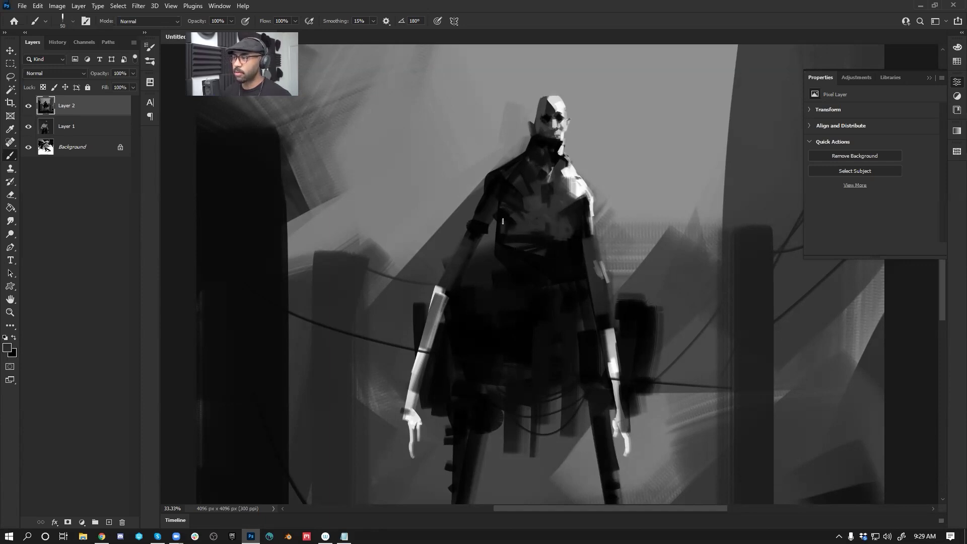
Step: With a 70 px brush and a sampled dark tone, bulk up the shadowed shoulder and paint dark markings on the opposite forearm
{"action": "left_click_drag", "start_coordinate": [572, 297], "coordinate": [562, 247]}
{"action": "key", "text": "bracketright"}
{"action": "key", "text": "bracketright"}
{"action": "left_click", "coordinate": [483, 135], "text": "alt"}
{"action": "left_click_drag", "start_coordinate": [479, 136], "coordinate": [470, 164]}
{"action": "left_click_drag", "start_coordinate": [470, 148], "coordinate": [496, 126]}
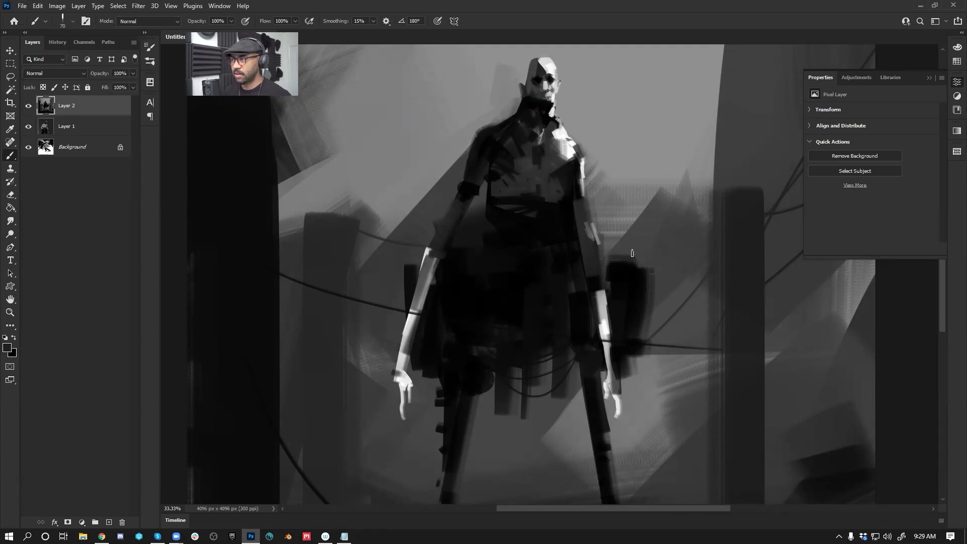
{"action": "mouse_move", "coordinate": [603, 304]}
{"action": "left_mouse_down"}
{"action": "mouse_move", "coordinate": [592, 320]}
{"action": "mouse_move", "coordinate": [603, 337]}
{"action": "left_mouse_up"}
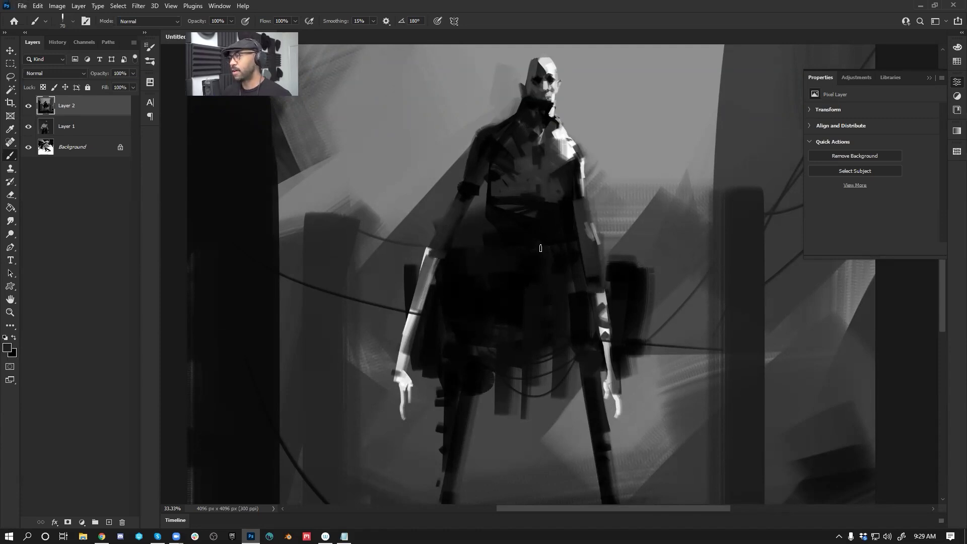
Step: Restore the default colors to darken the waist, and sample the background gray to cut a gap between torso and lit arm
{"action": "key", "text": "z"}
{"action": "left_click", "coordinate": [535, 272], "text": "alt"}
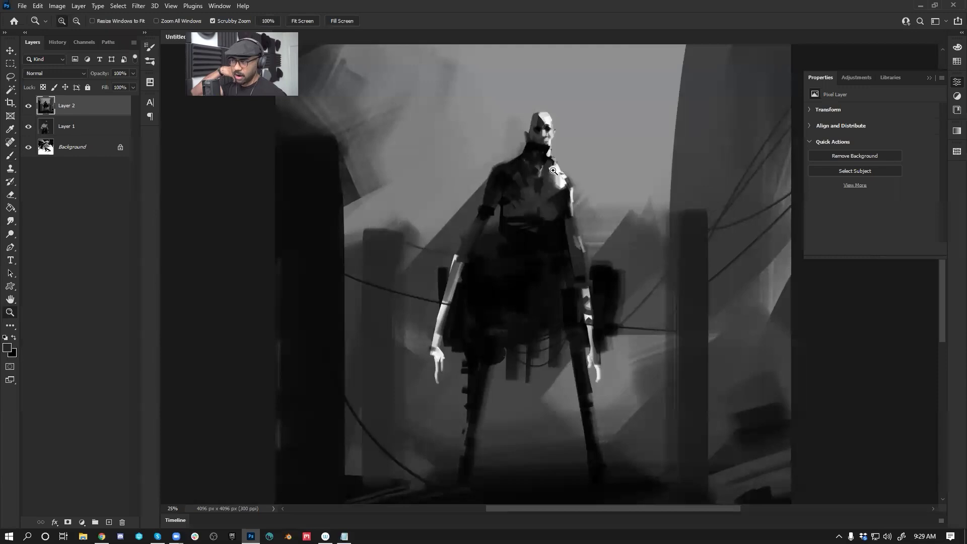
{"action": "key", "text": "b"}
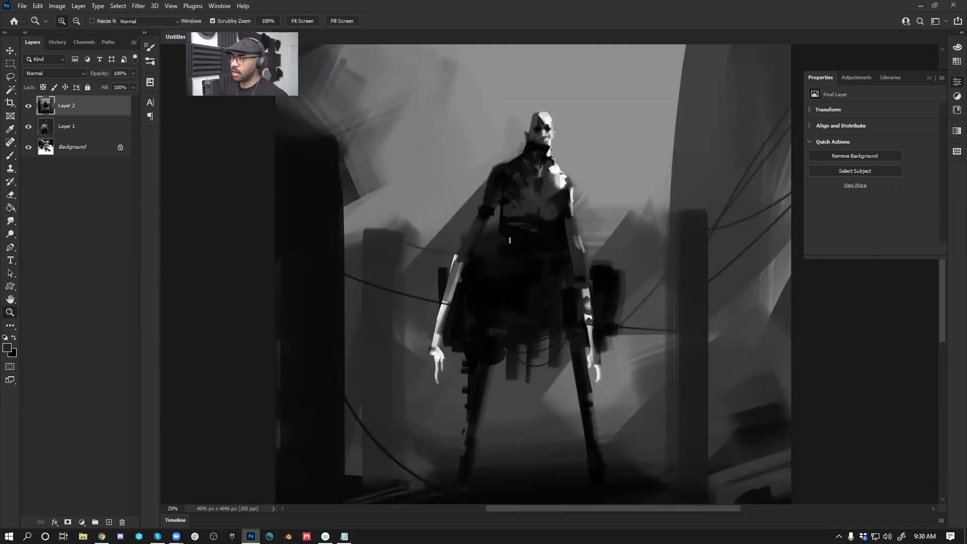
{"action": "key", "text": "d"}
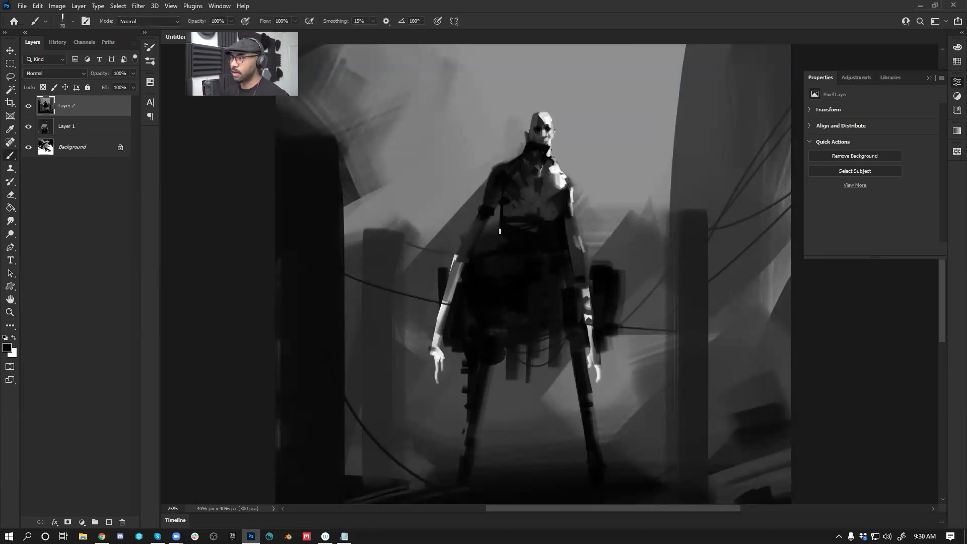
{"action": "key", "text": "bracketleft"}
{"action": "left_click", "coordinate": [586, 204], "text": "alt"}
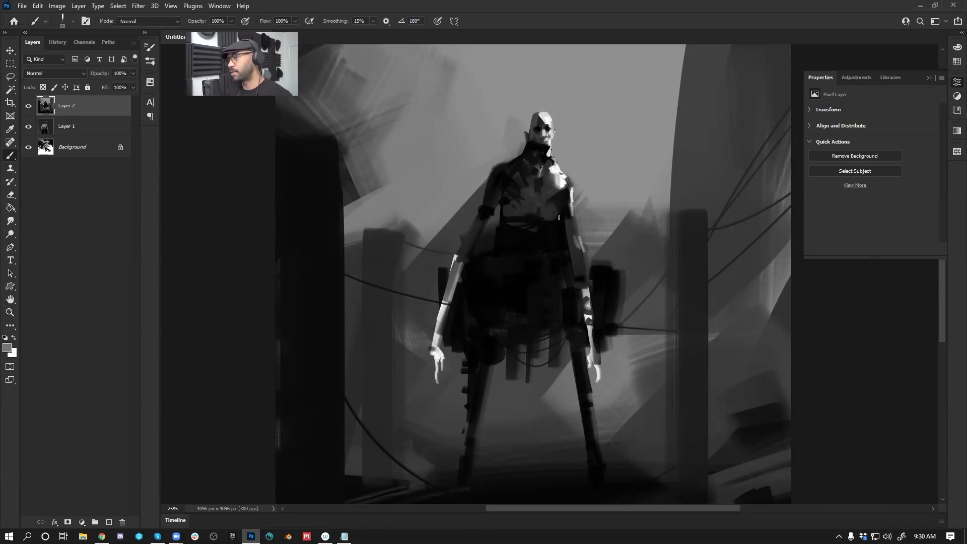
Step: View the whole thumbnail and sample black from the figure's dark lower body as the brush color
{"action": "key", "text": "z"}
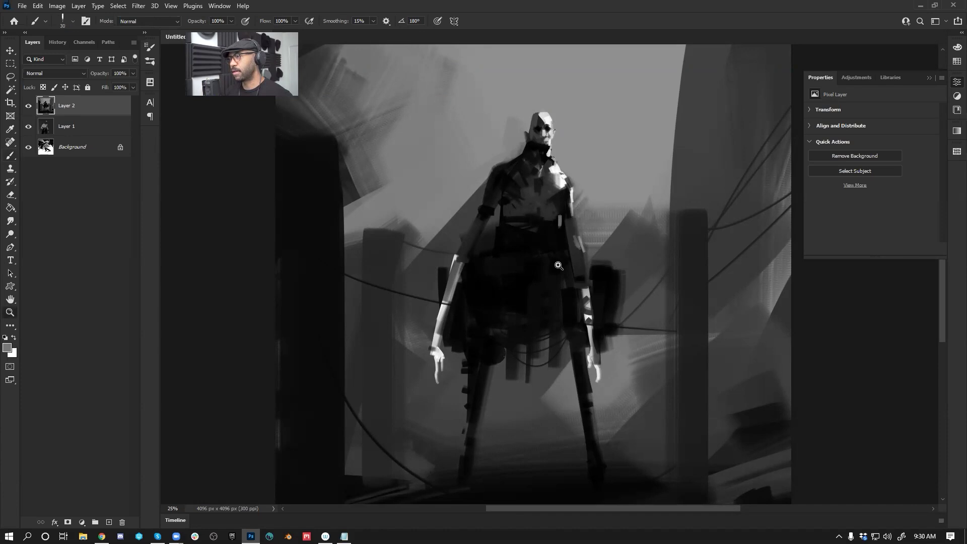
{"action": "left_click", "coordinate": [560, 262], "text": "alt"}
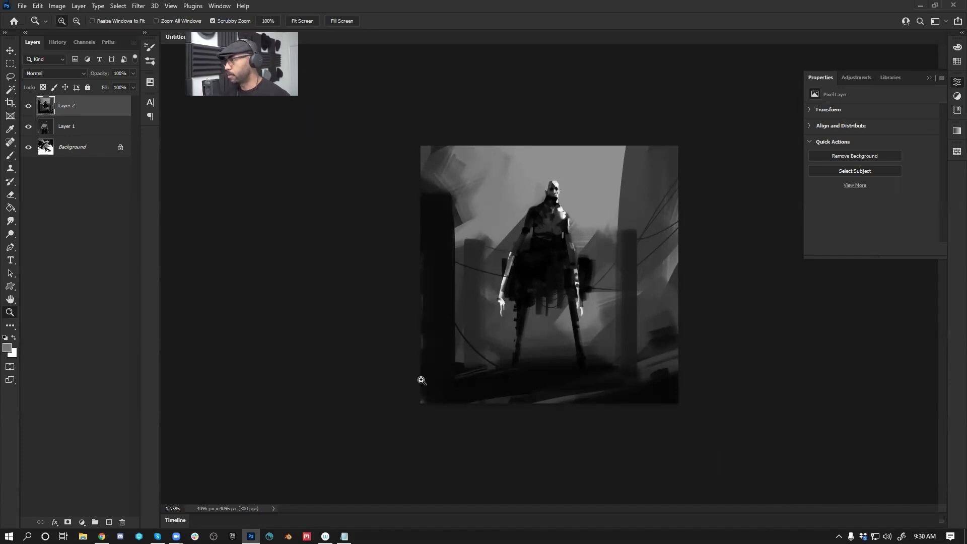
{"action": "left_click", "coordinate": [520, 341]}
{"action": "key", "text": "b"}
{"action": "left_click", "coordinate": [532, 304], "text": "alt"}
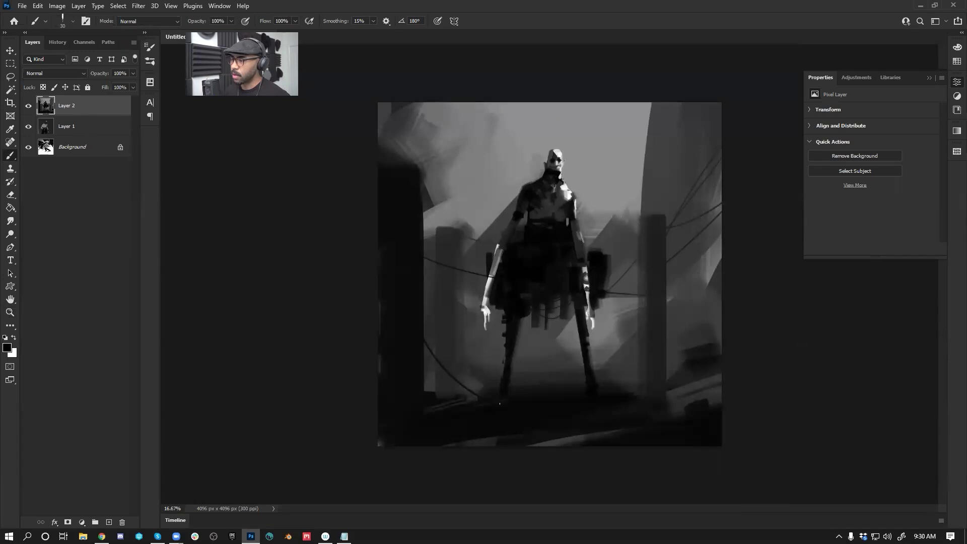
{"action": "key", "text": "z"}
{"action": "left_click", "coordinate": [650, 358], "text": "alt"}
{"action": "left_click", "coordinate": [647, 352]}
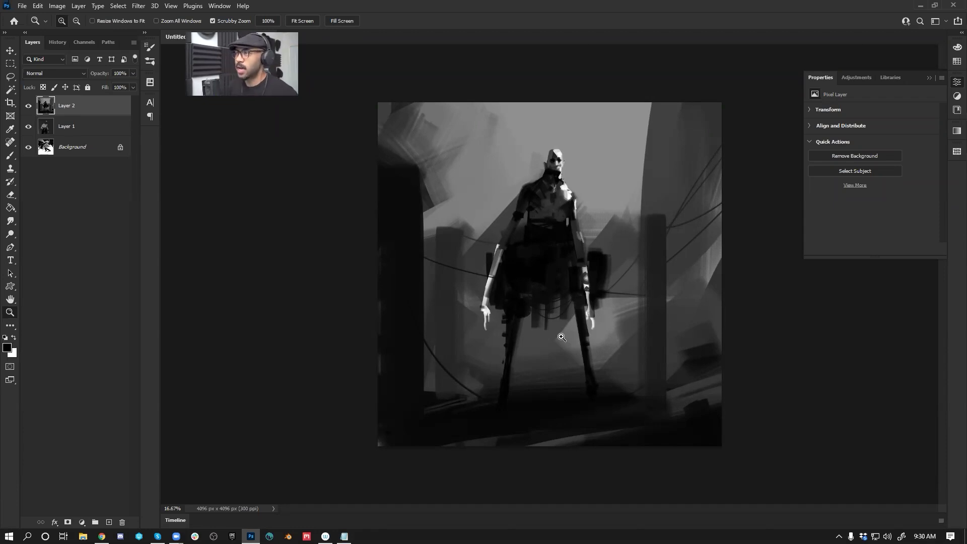
{"action": "left_click", "coordinate": [712, 166]}
{"action": "key", "text": "ctrl+minus"}
{"action": "key", "text": "ctrl+minus"}
{"action": "left_click", "coordinate": [559, 283]}
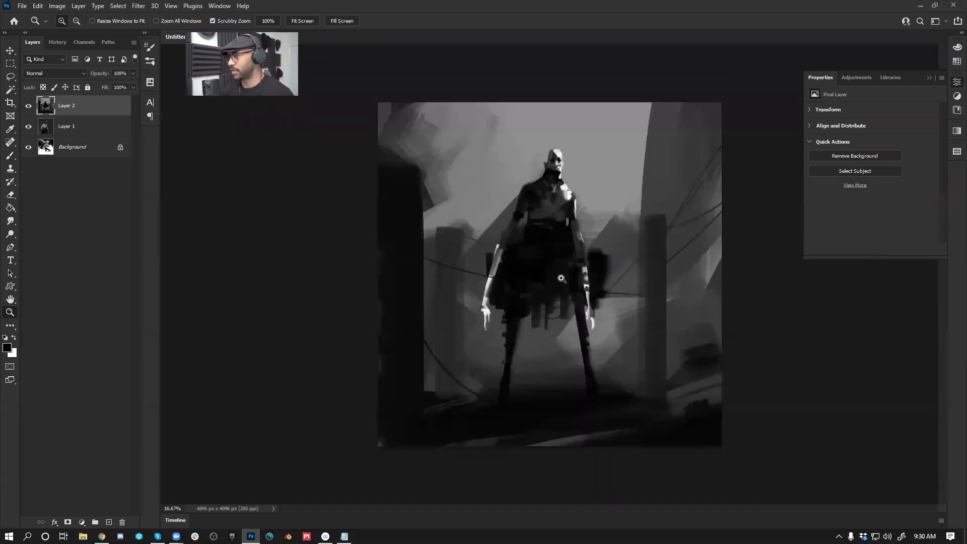
Step: Add a new empty layer above Layer 2 and activate the Paint Bucket tool
{"action": "key", "text": "b"}
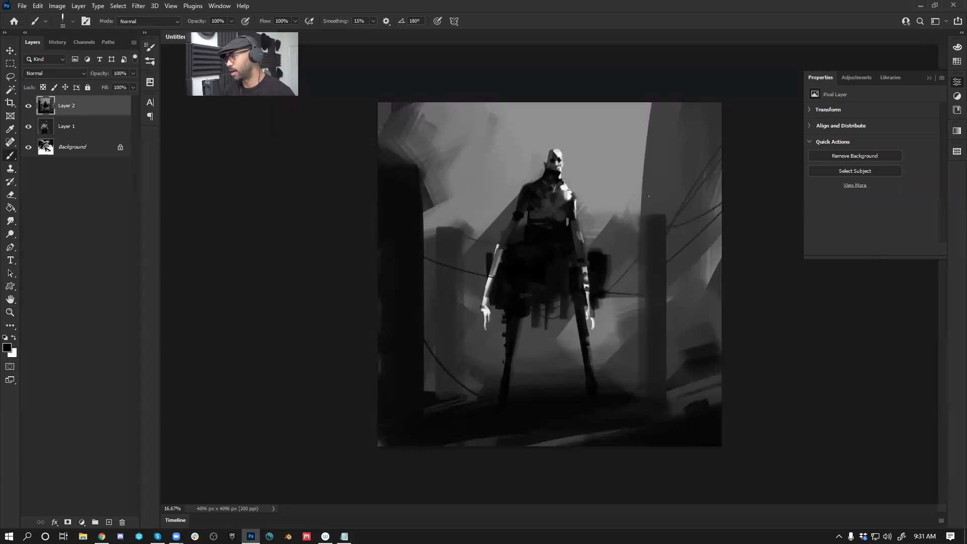
{"action": "key", "text": "ctrl+shift+alt+n"}
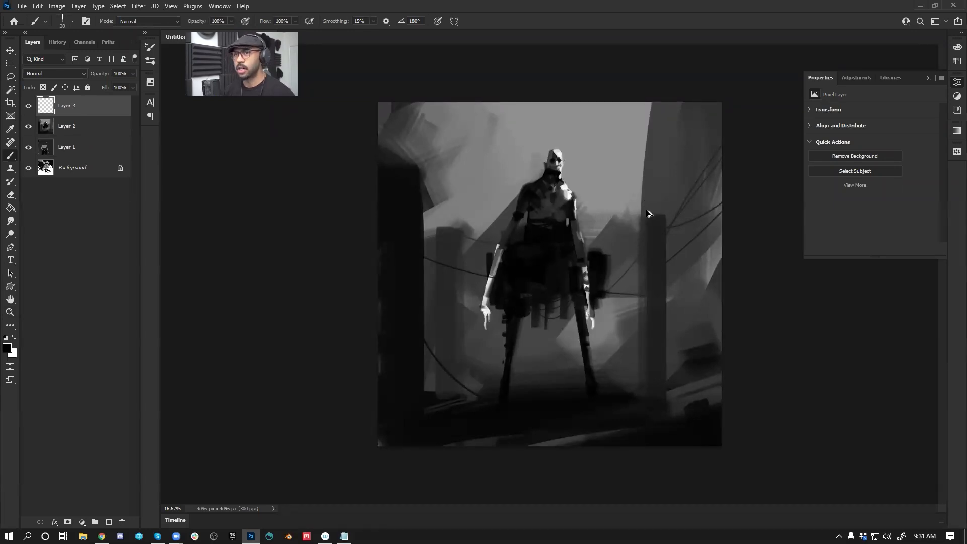
{"action": "key", "text": "g"}
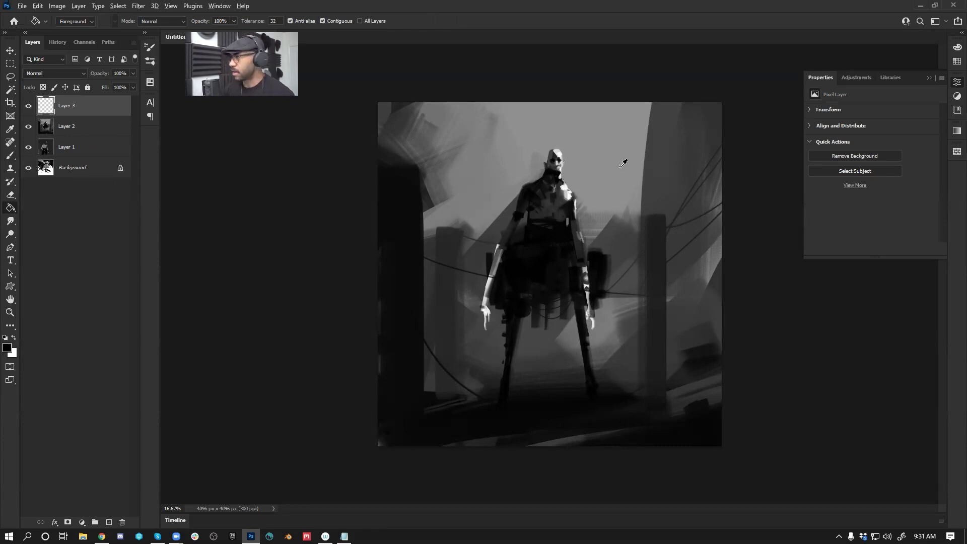
Step: Switch to Chrome and bring up the ohniart.com portfolio page
{"action": "key", "text": "alt+Tab"}
{"action": "left_click", "coordinate": [370, 340]}
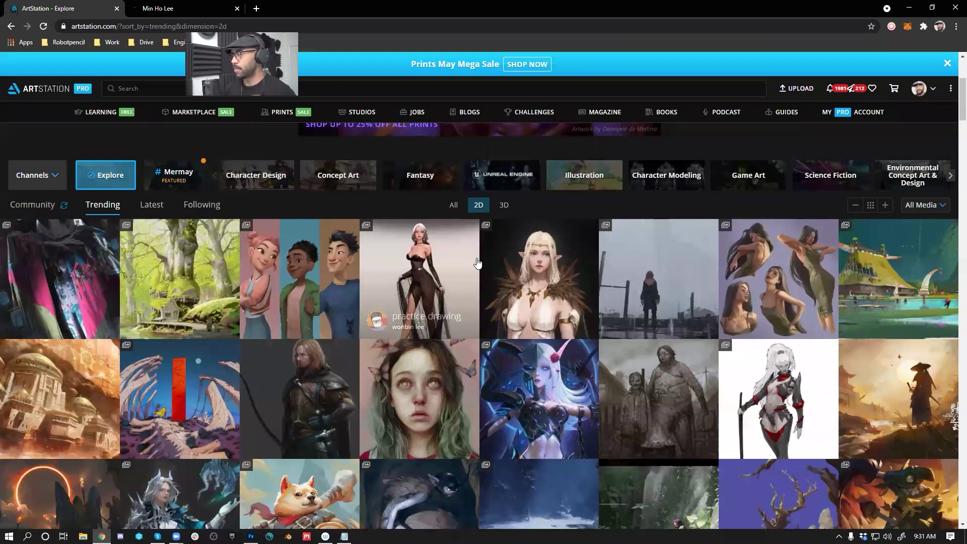
{"action": "left_click", "coordinate": [155, 9]}
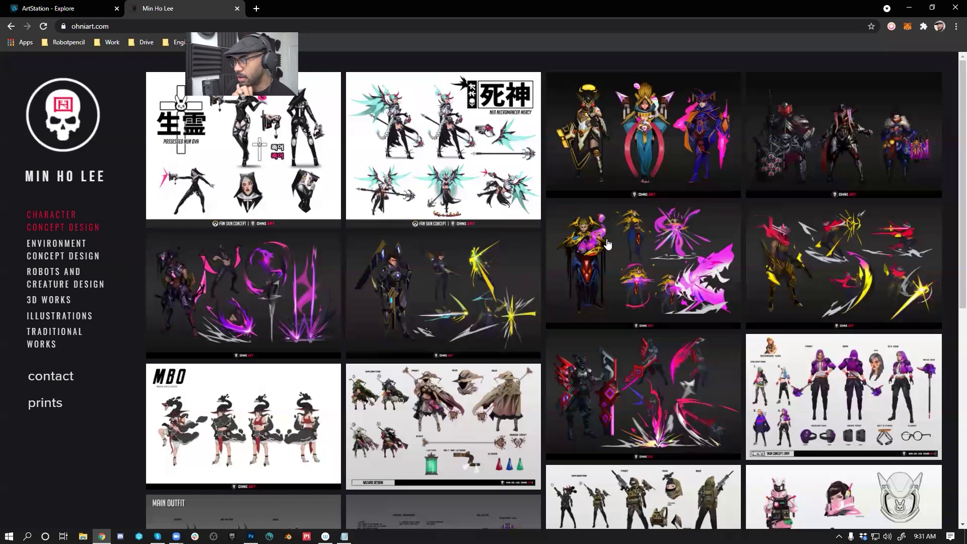
Step: Examine the portfolio's character concept sheets from start to end, comparing their exploration sketches, turnarounds and finished renders
{"action": "scroll", "coordinate": [608, 242], "scroll_direction": "down", "scroll_amount": 1}
{"action": "scroll", "coordinate": [608, 242], "scroll_direction": "down", "scroll_amount": 5}
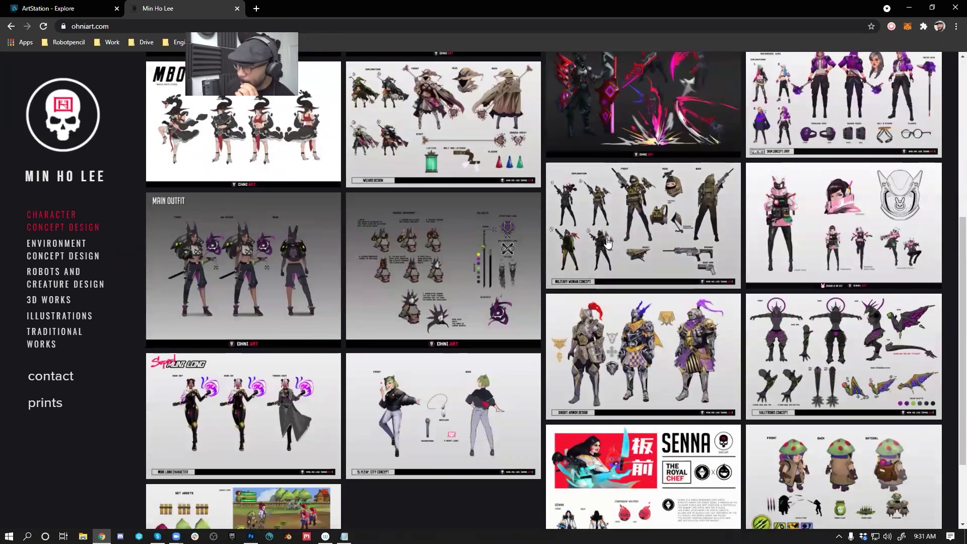
{"action": "scroll", "coordinate": [608, 242], "scroll_direction": "down", "scroll_amount": 2}
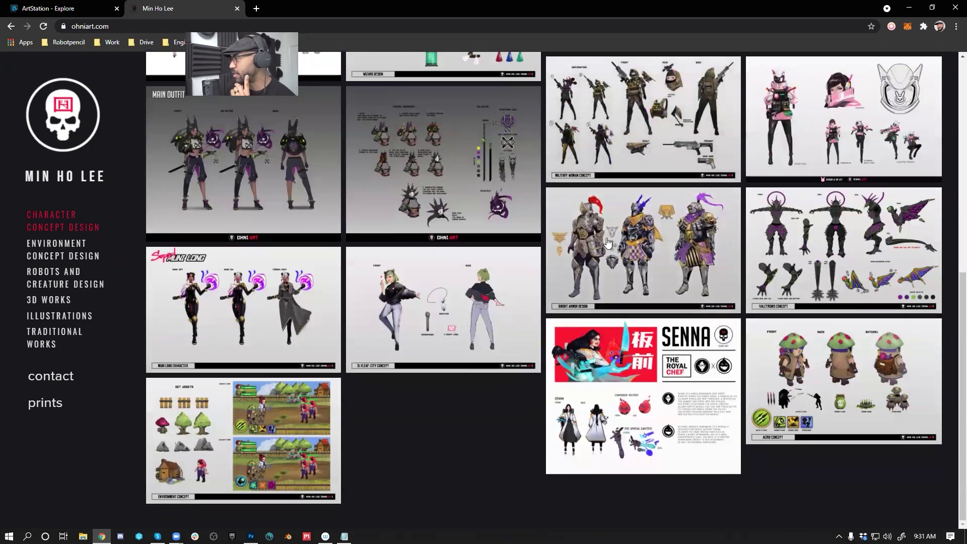
{"action": "scroll", "coordinate": [608, 242], "scroll_direction": "up", "scroll_amount": 6}
{"action": "scroll", "coordinate": [608, 243], "scroll_direction": "up", "scroll_amount": 2}
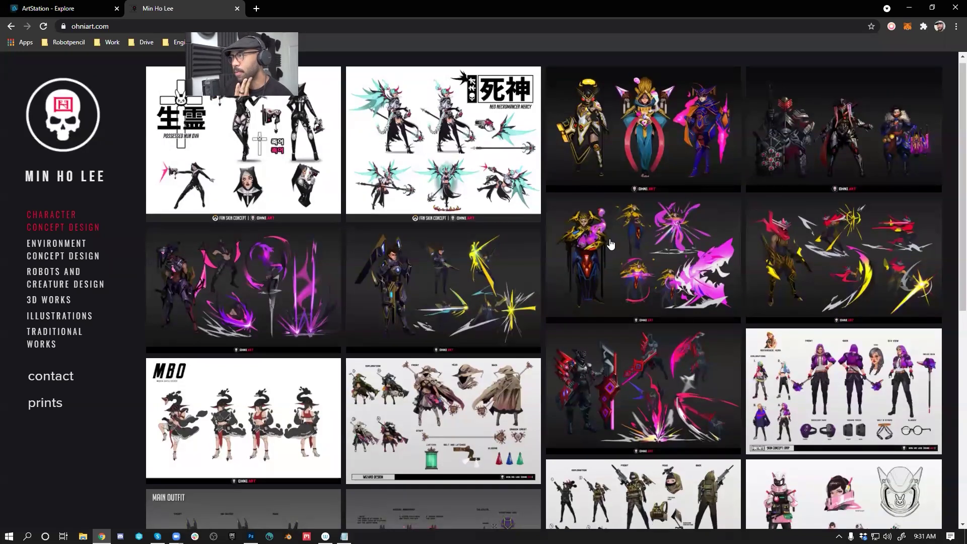
{"action": "scroll", "coordinate": [611, 244], "scroll_direction": "down", "scroll_amount": 5}
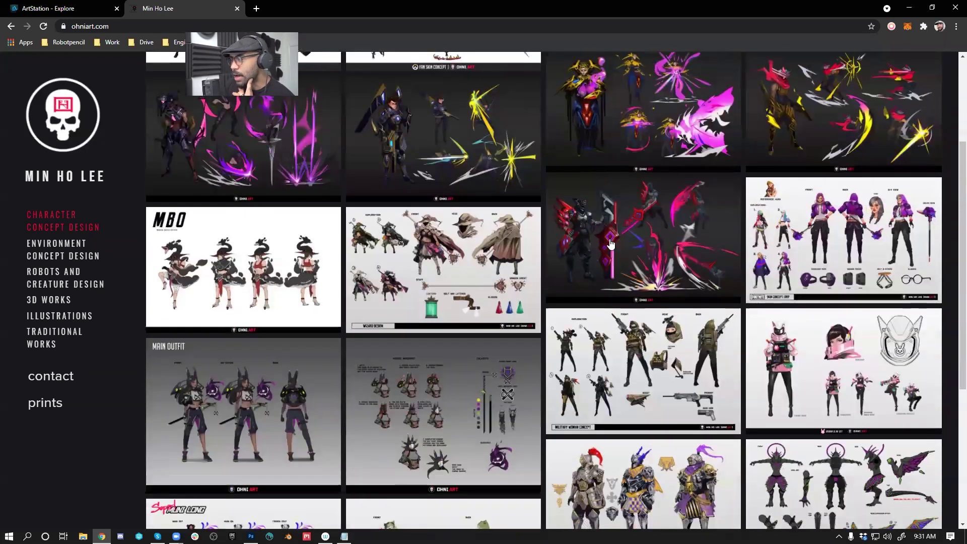
{"action": "scroll", "coordinate": [611, 245], "scroll_direction": "down", "scroll_amount": 3}
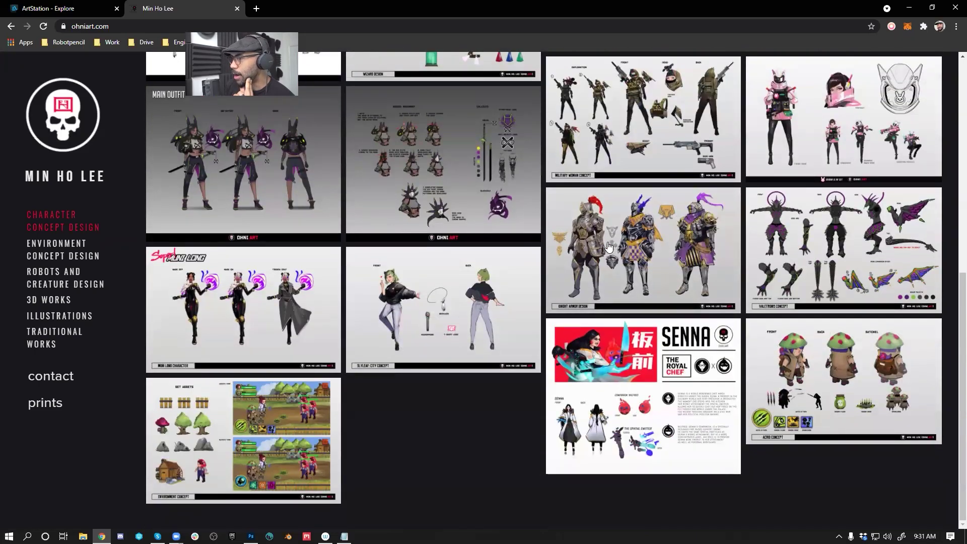
{"action": "scroll", "coordinate": [608, 247], "scroll_direction": "up", "scroll_amount": 8}
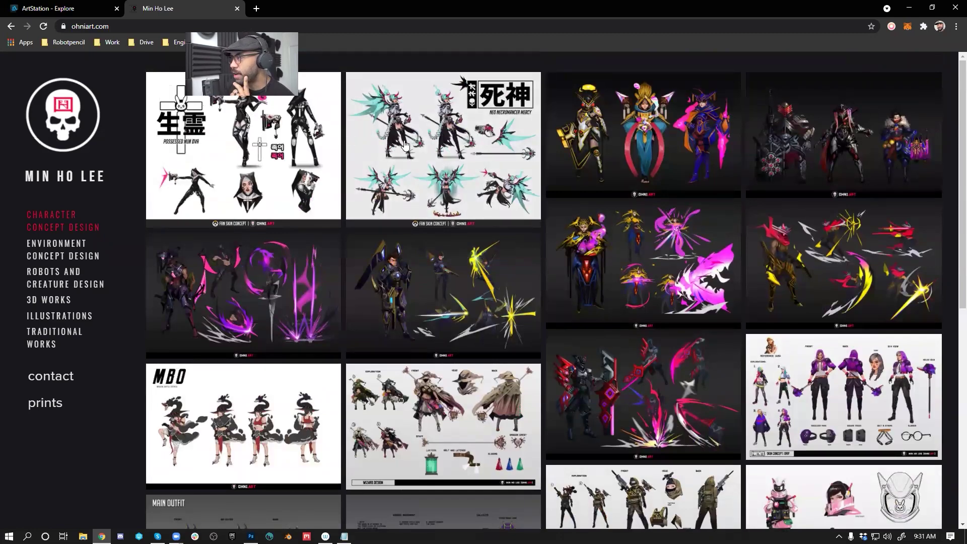
{"action": "scroll", "coordinate": [507, 216], "scroll_direction": "down", "scroll_amount": 5}
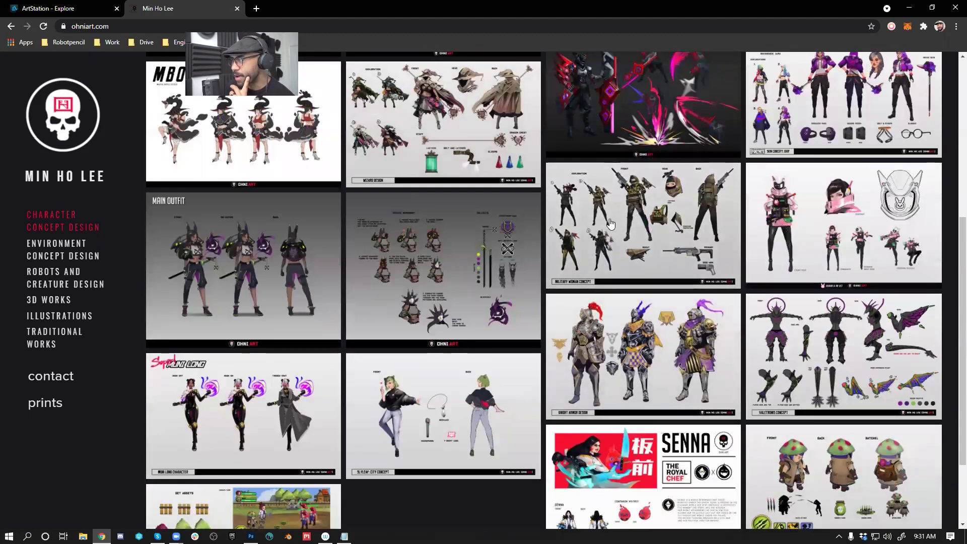
{"action": "scroll", "coordinate": [612, 227], "scroll_direction": "up", "scroll_amount": 6}
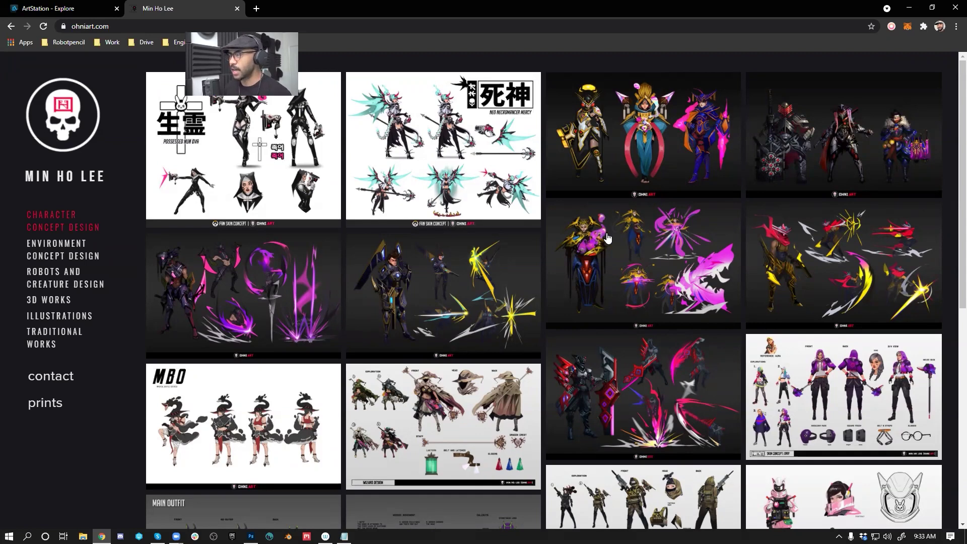
{"action": "scroll", "coordinate": [552, 280], "scroll_direction": "down", "scroll_amount": 5}
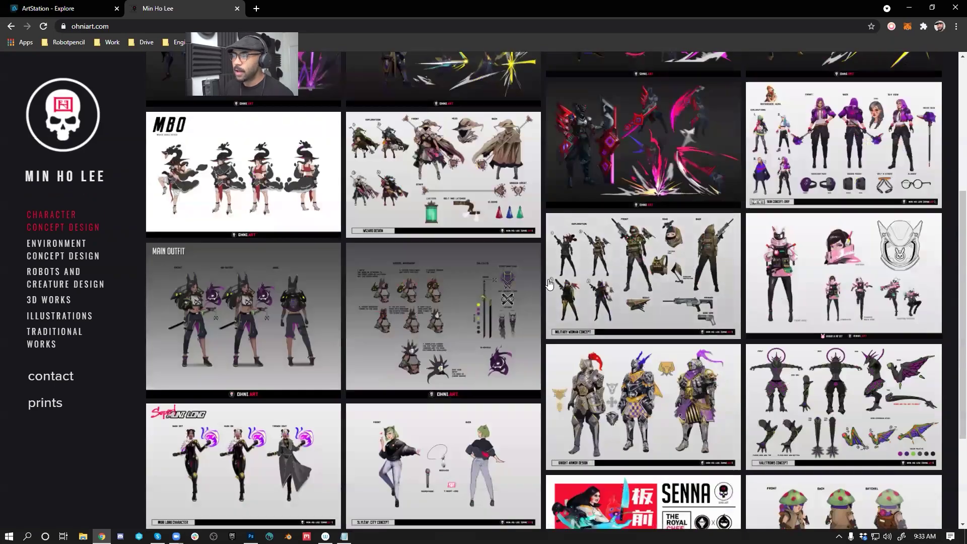
{"action": "scroll", "coordinate": [549, 284], "scroll_direction": "down", "scroll_amount": 3}
{"action": "scroll", "coordinate": [549, 286], "scroll_direction": "up", "scroll_amount": 2}
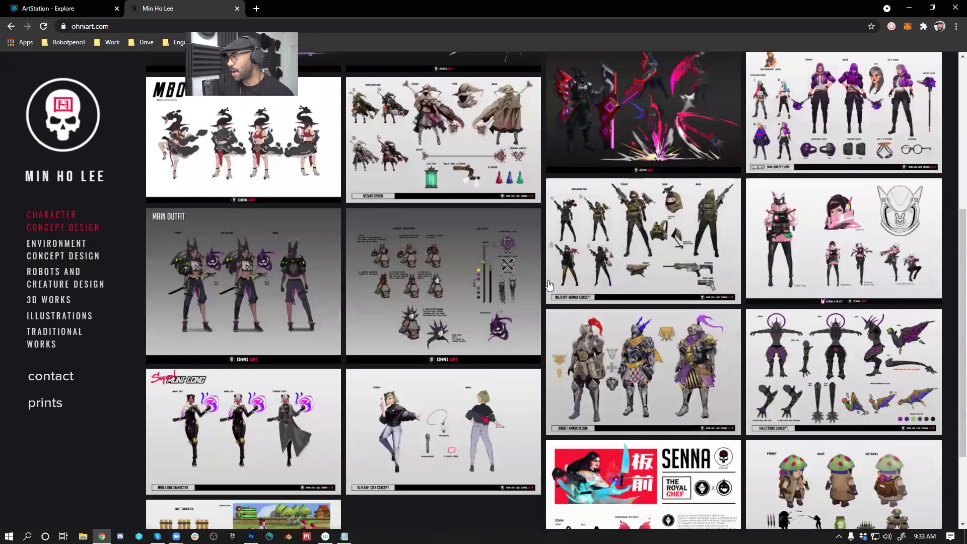
{"action": "scroll", "coordinate": [549, 285], "scroll_direction": "up", "scroll_amount": 6}
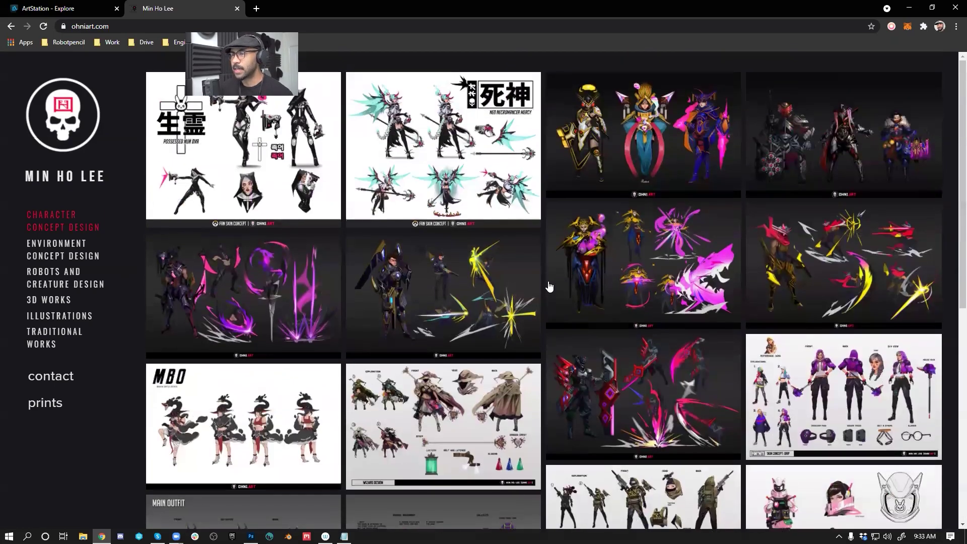
{"action": "scroll", "coordinate": [549, 286], "scroll_direction": "down", "scroll_amount": 1}
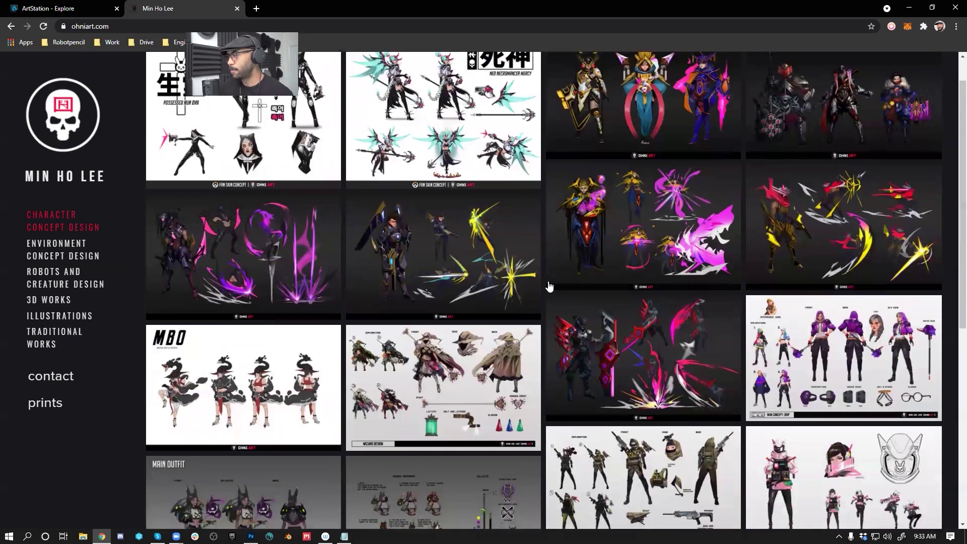
{"action": "scroll", "coordinate": [548, 285], "scroll_direction": "down", "scroll_amount": 2}
{"action": "scroll", "coordinate": [549, 289], "scroll_direction": "up", "scroll_amount": 3}
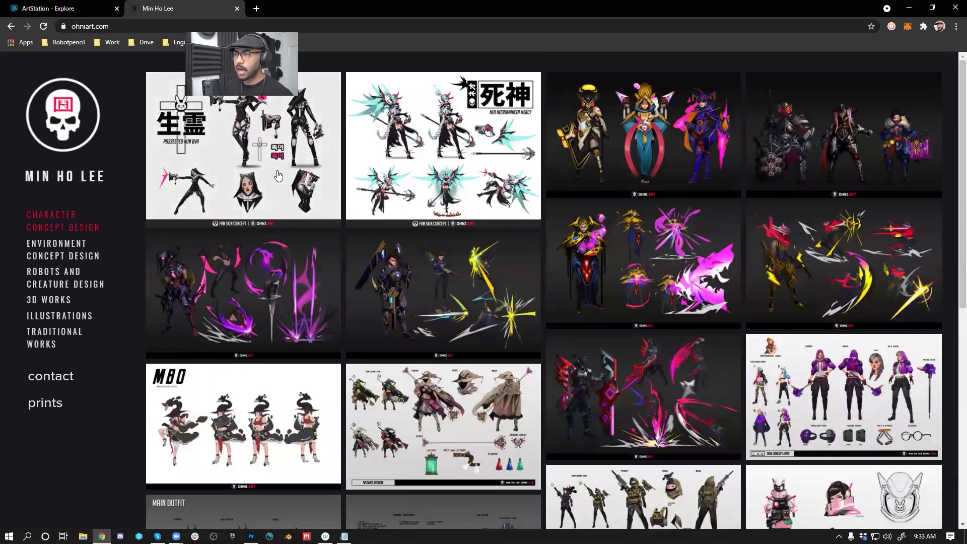
{"action": "scroll", "coordinate": [472, 198], "scroll_direction": "down", "scroll_amount": 7}
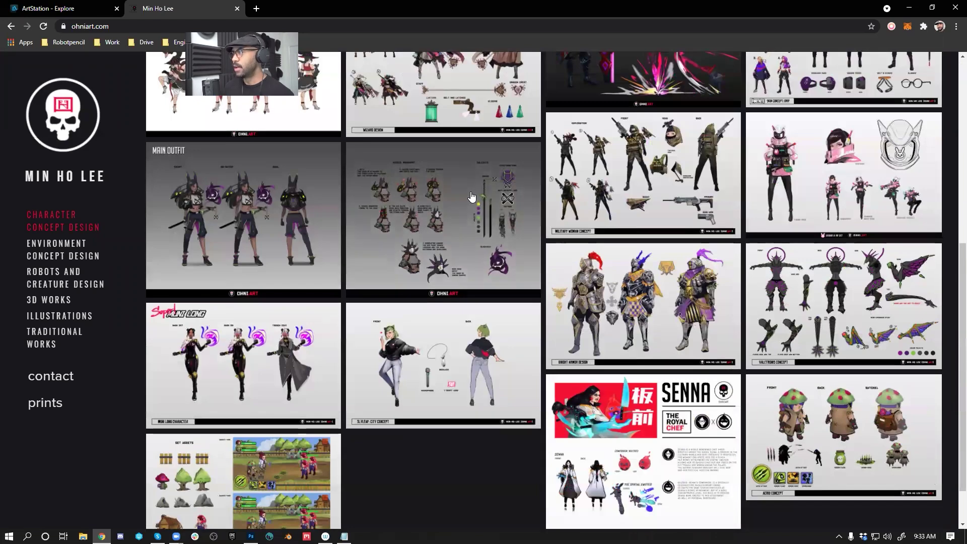
{"action": "scroll", "coordinate": [472, 197], "scroll_direction": "up", "scroll_amount": 7}
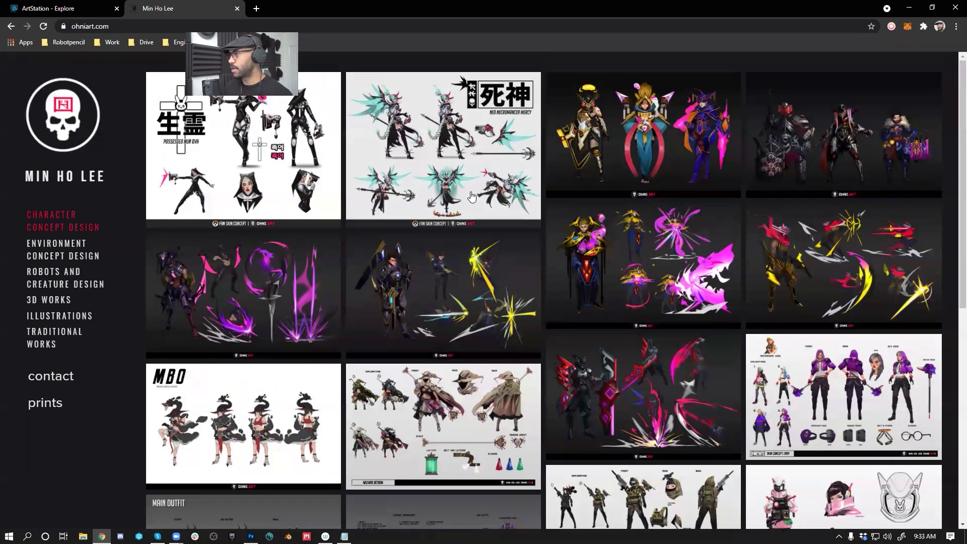
{"action": "scroll", "coordinate": [471, 196], "scroll_direction": "down", "scroll_amount": 1}
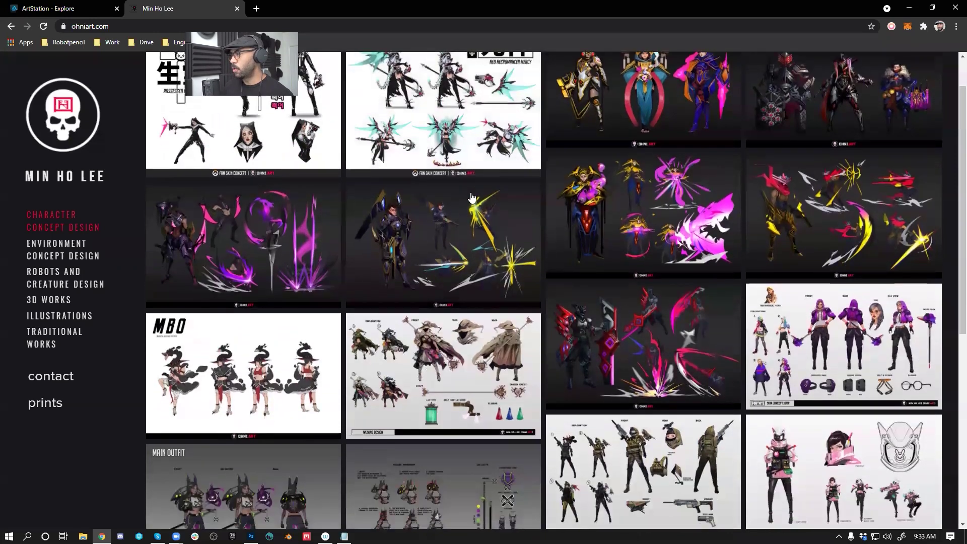
{"action": "scroll", "coordinate": [471, 196], "scroll_direction": "down", "scroll_amount": 1}
{"action": "scroll", "coordinate": [472, 197], "scroll_direction": "down", "scroll_amount": 1}
{"action": "scroll", "coordinate": [471, 198], "scroll_direction": "down", "scroll_amount": 1}
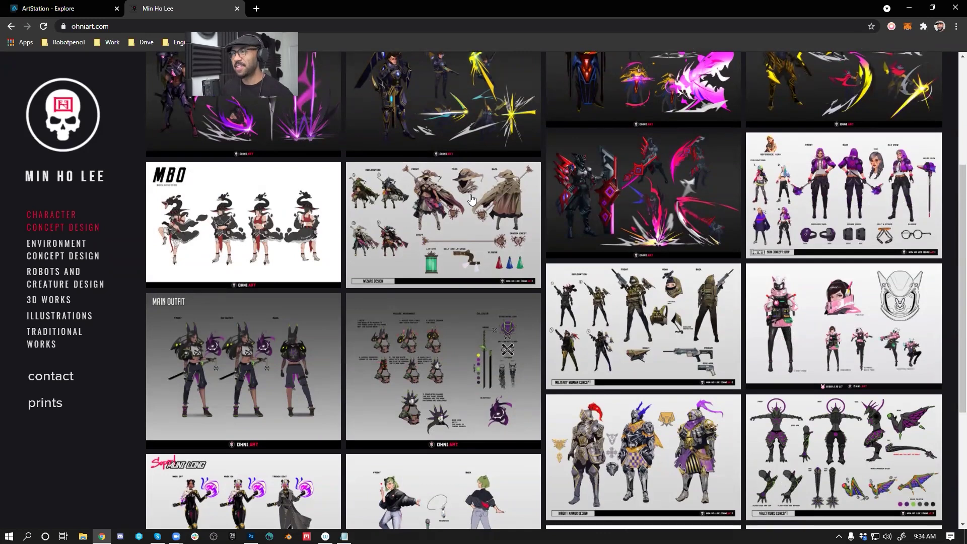
{"action": "scroll", "coordinate": [472, 200], "scroll_direction": "down", "scroll_amount": 4}
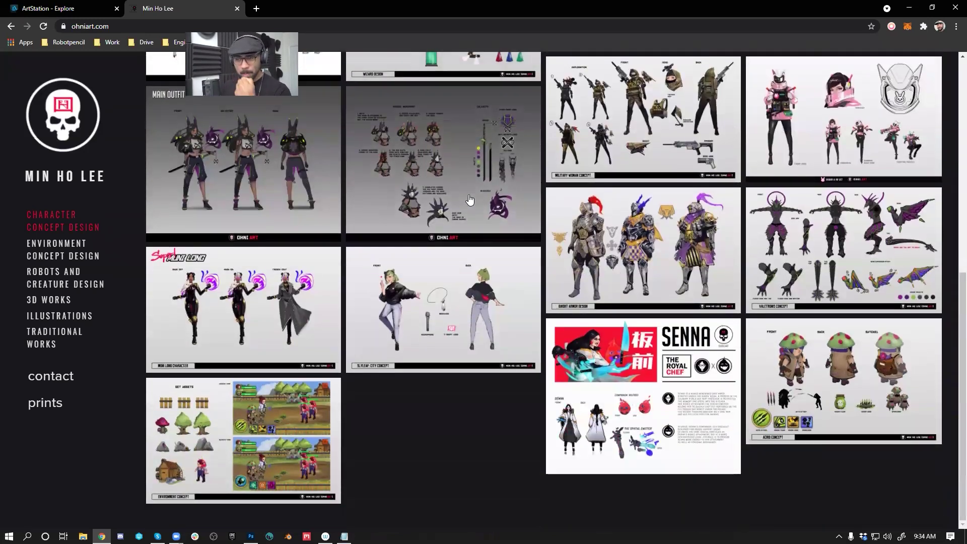
{"action": "scroll", "coordinate": [469, 199], "scroll_direction": "up", "scroll_amount": 8}
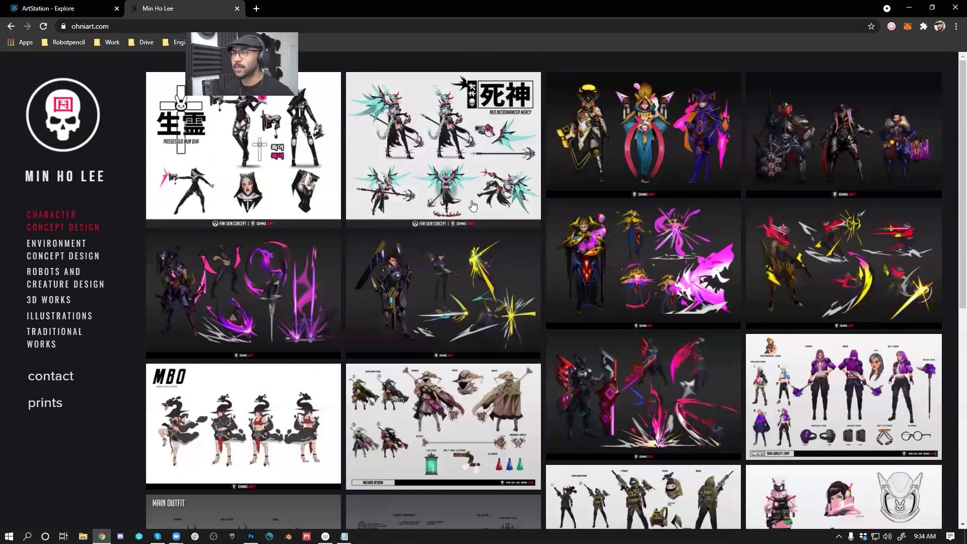
Step: Look through the portfolio's environment, robots and creature, 3D, illustration and traditional works categories, revisiting the character concept page
{"action": "left_click", "coordinate": [64, 250]}
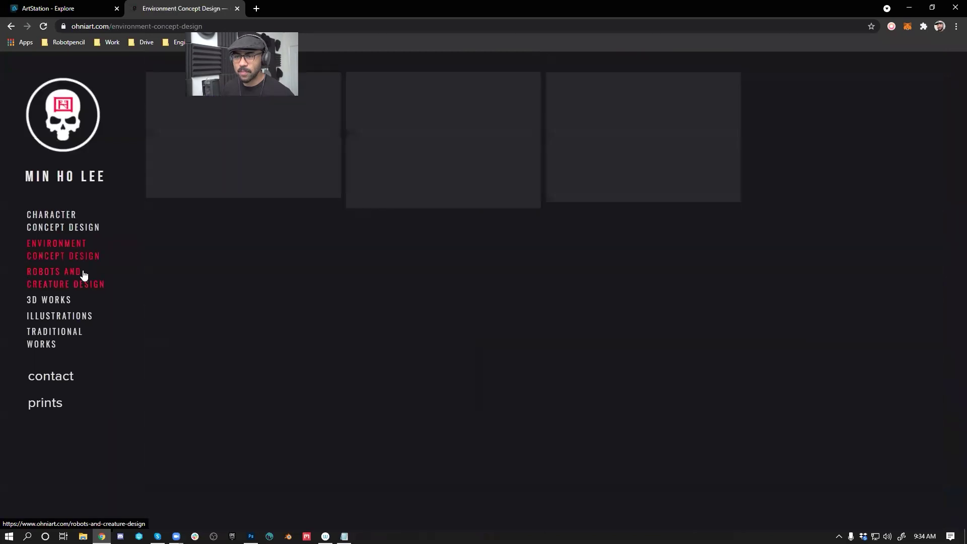
{"action": "left_click", "coordinate": [83, 275]}
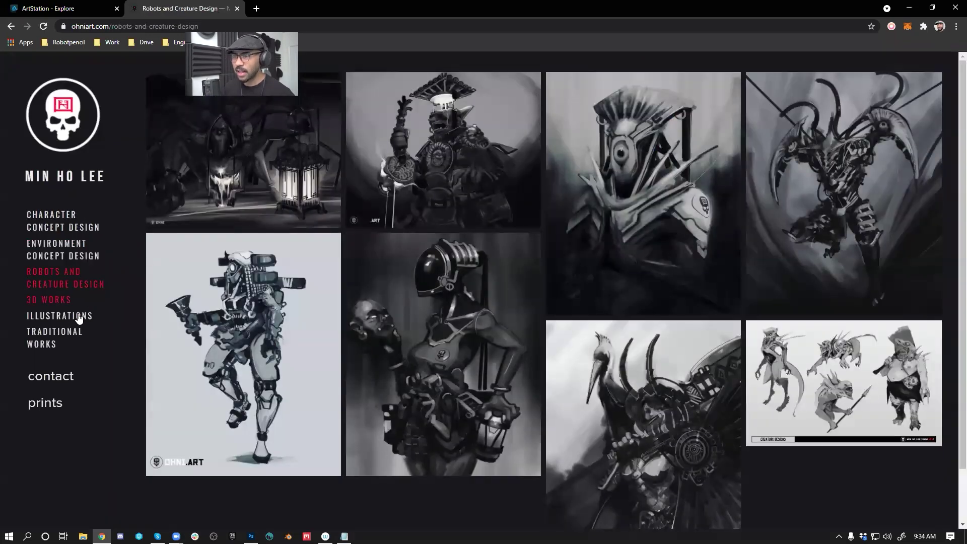
{"action": "left_click", "coordinate": [53, 301]}
{"action": "left_click", "coordinate": [61, 316]}
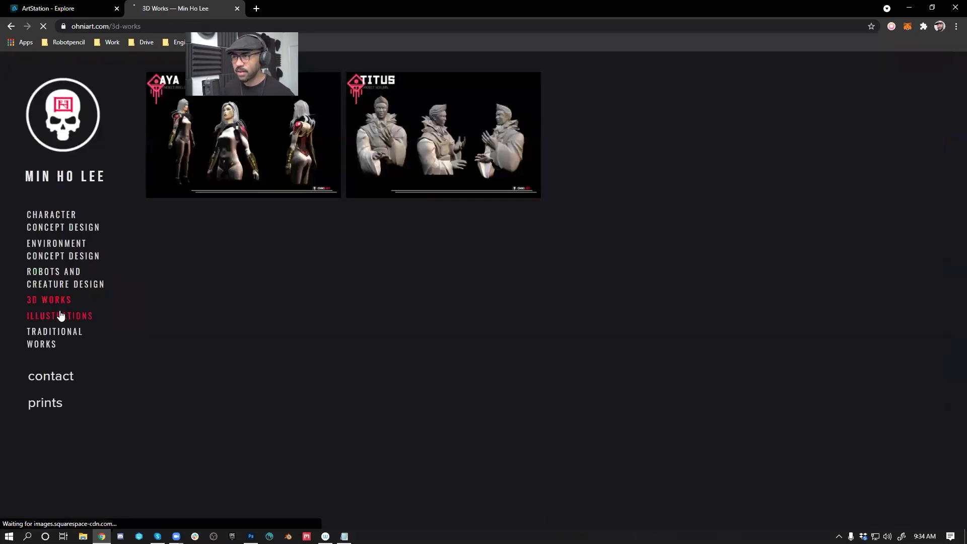
{"action": "left_click", "coordinate": [56, 335]}
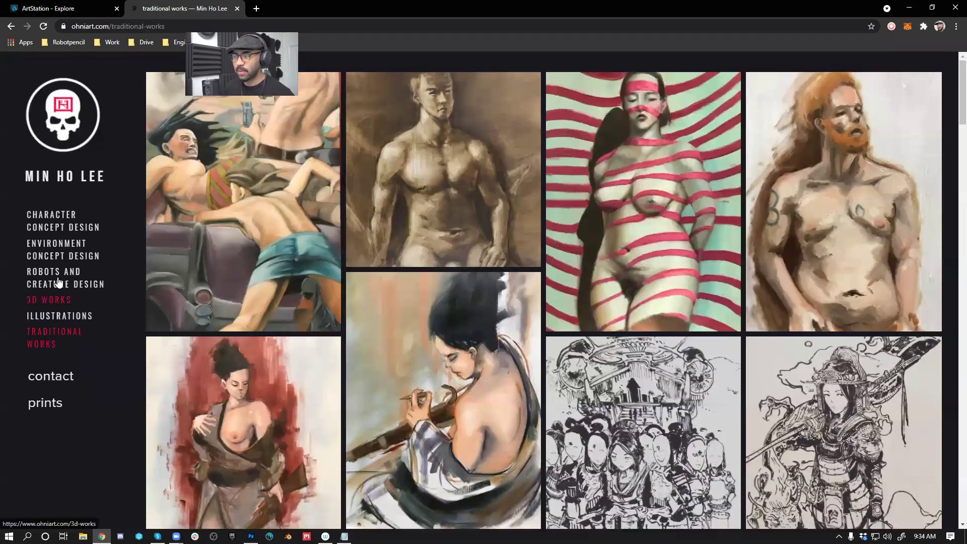
{"action": "left_click", "coordinate": [60, 223]}
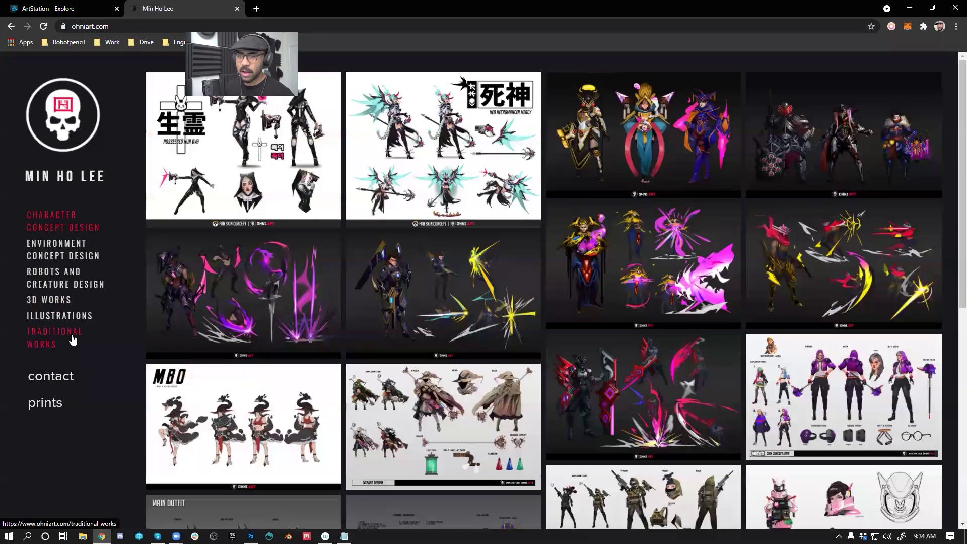
{"action": "left_click", "coordinate": [50, 337]}
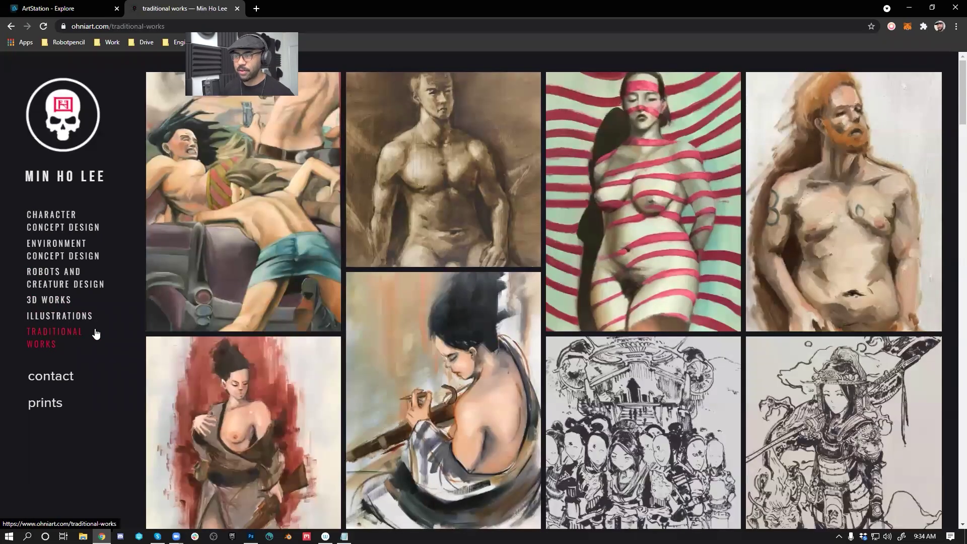
Step: Look through the traditional works gallery's paintings and ink drawings, then return to its beginning
{"action": "scroll", "coordinate": [425, 317], "scroll_direction": "down", "scroll_amount": 5}
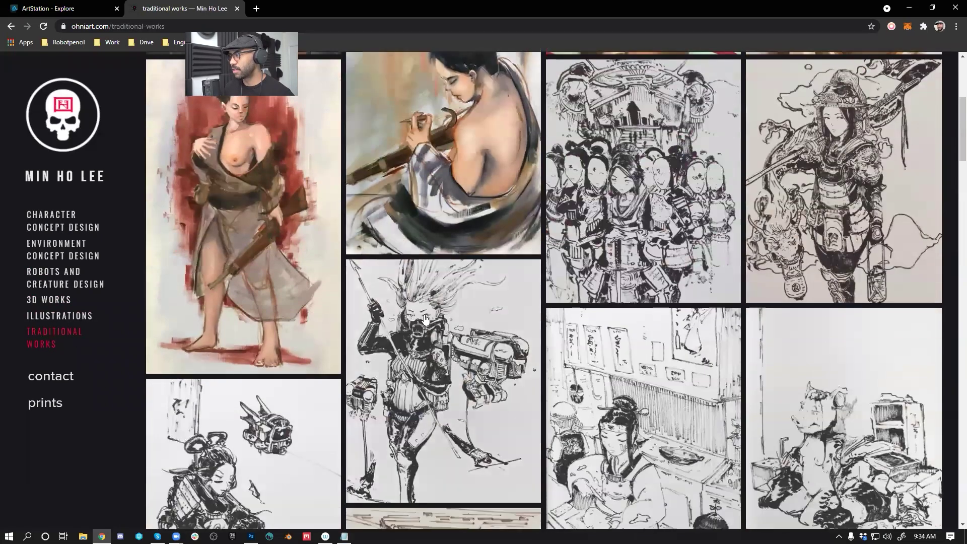
{"action": "scroll", "coordinate": [426, 319], "scroll_direction": "down", "scroll_amount": 15}
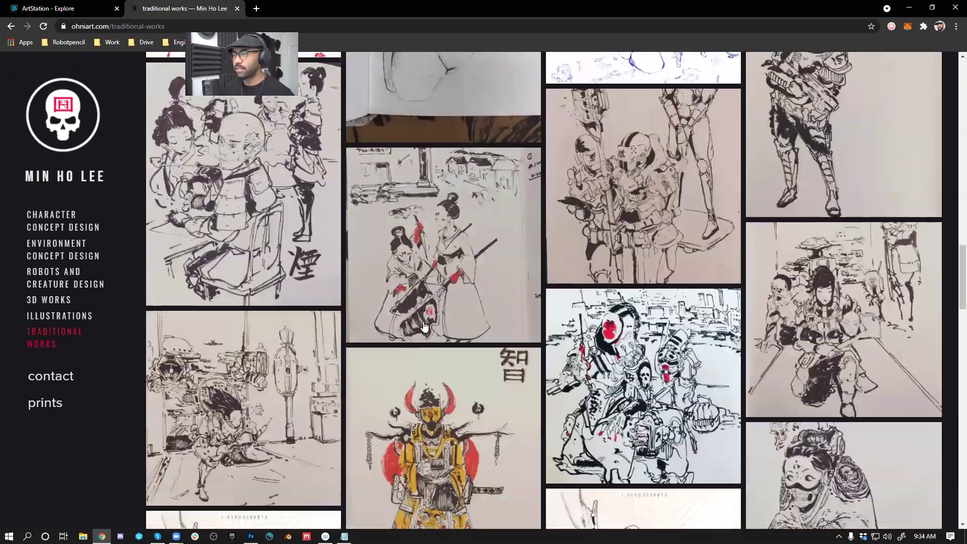
{"action": "scroll", "coordinate": [425, 326], "scroll_direction": "down", "scroll_amount": 15}
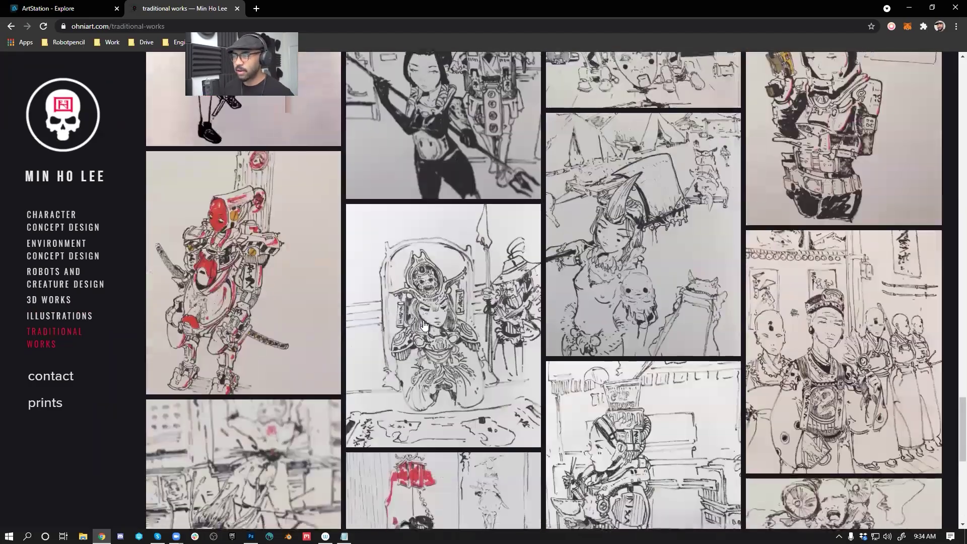
{"action": "scroll", "coordinate": [425, 326], "scroll_direction": "down", "scroll_amount": 9}
{"action": "scroll", "coordinate": [424, 326], "scroll_direction": "up", "scroll_amount": 5}
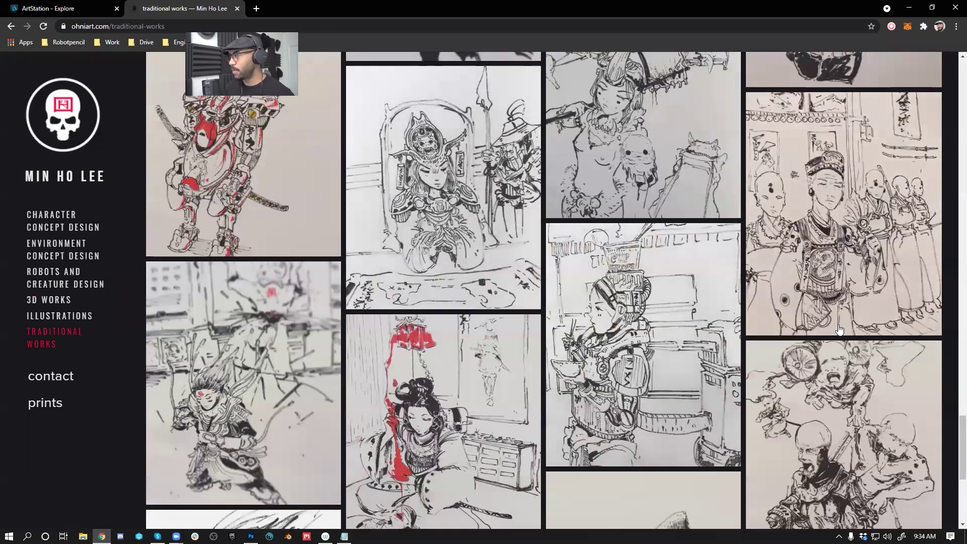
{"action": "left_click_drag", "start_coordinate": [951, 420], "coordinate": [947, 24]}
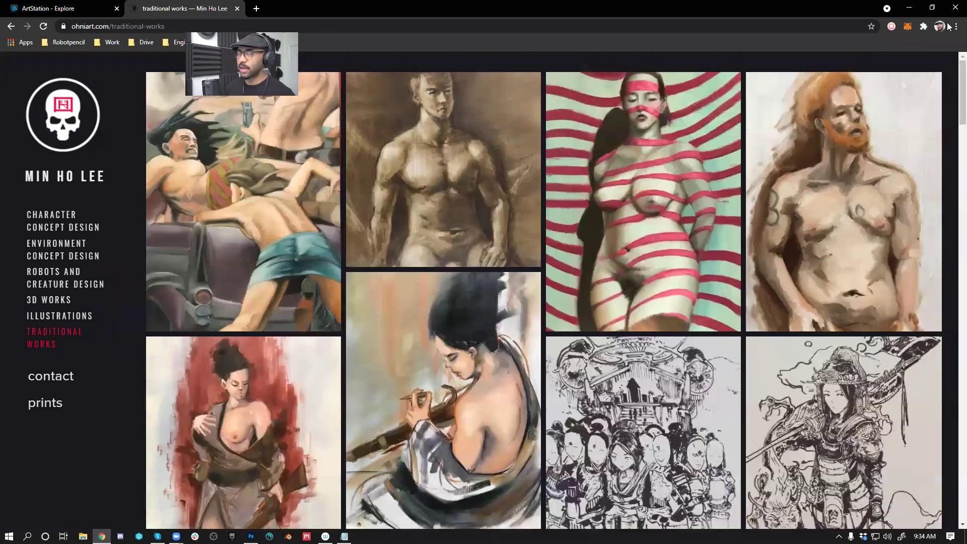
Step: Revisit the character, environment and robots categories, then examine the finished pieces in the illustrations gallery
{"action": "left_click", "coordinate": [82, 221]}
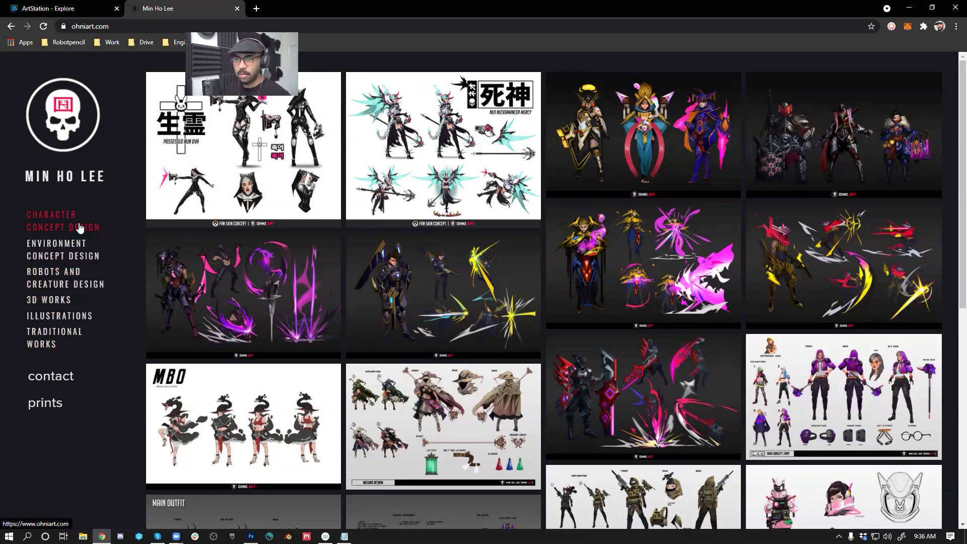
{"action": "left_click", "coordinate": [71, 255]}
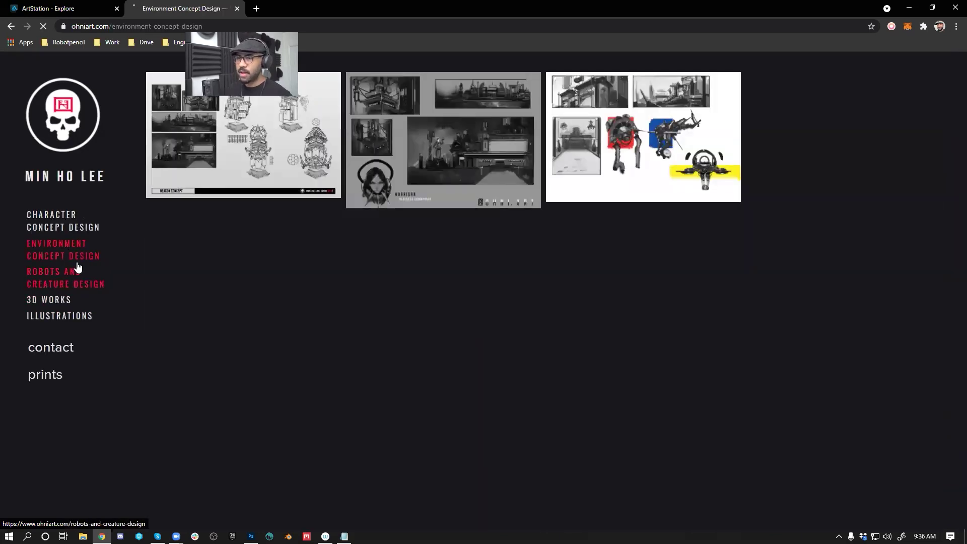
{"action": "left_click", "coordinate": [78, 267]}
{"action": "left_click", "coordinate": [78, 224]}
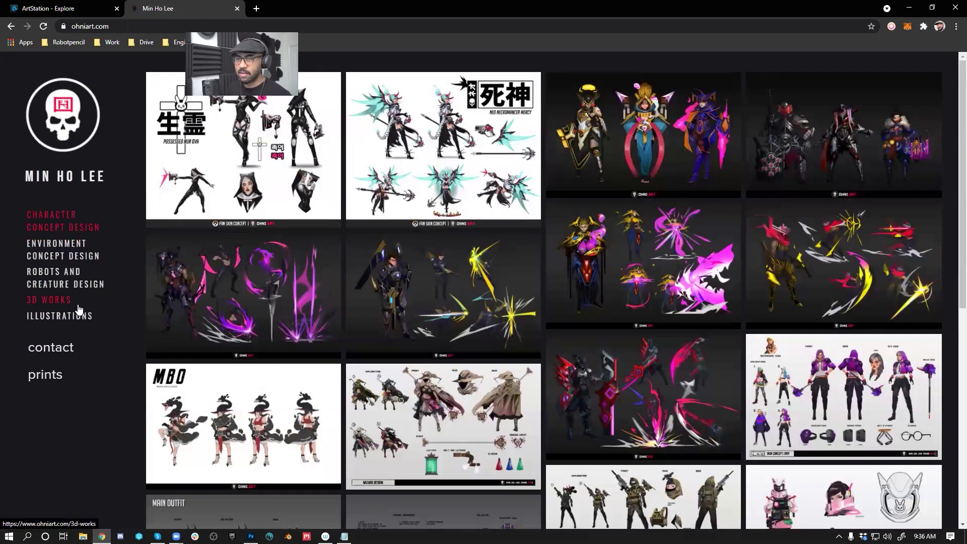
{"action": "left_click", "coordinate": [80, 315]}
{"action": "scroll", "coordinate": [312, 330], "scroll_direction": "down", "scroll_amount": 5}
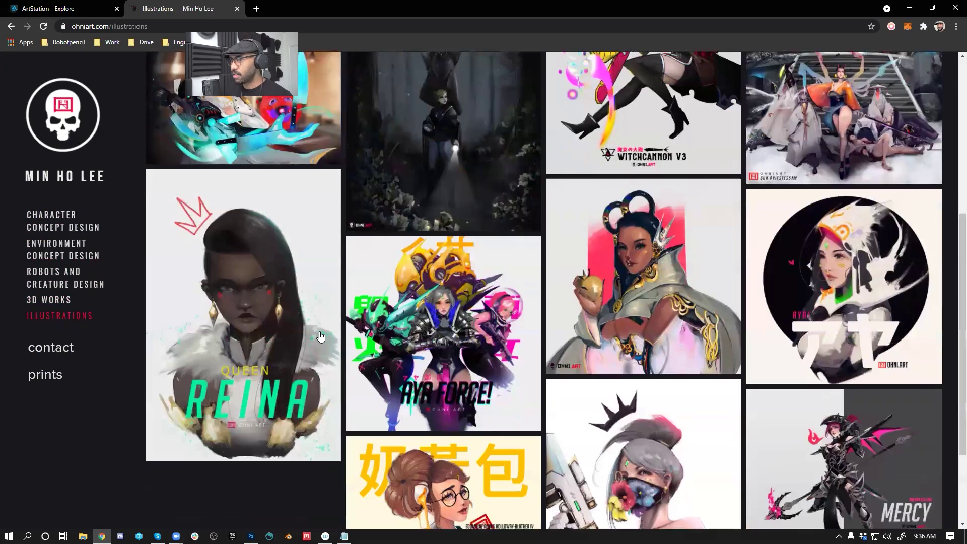
{"action": "scroll", "coordinate": [321, 336], "scroll_direction": "down", "scroll_amount": 2}
{"action": "scroll", "coordinate": [320, 336], "scroll_direction": "up", "scroll_amount": 8}
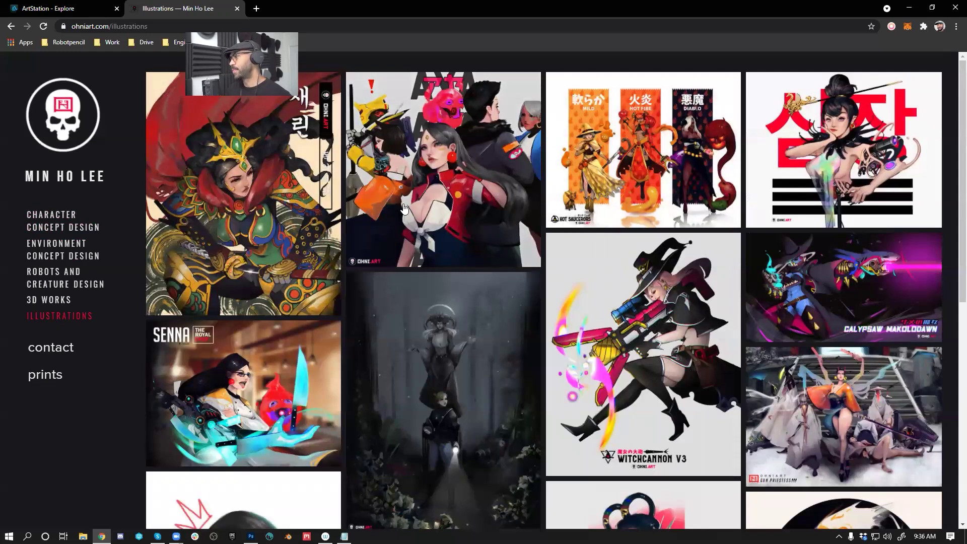
Step: Close the portfolio and open the "Beyond the Aquila Rift" and "All Through the House" creature artworks from ArtStation's trending 2D feed in separate tabs
{"action": "left_click", "coordinate": [237, 9]}
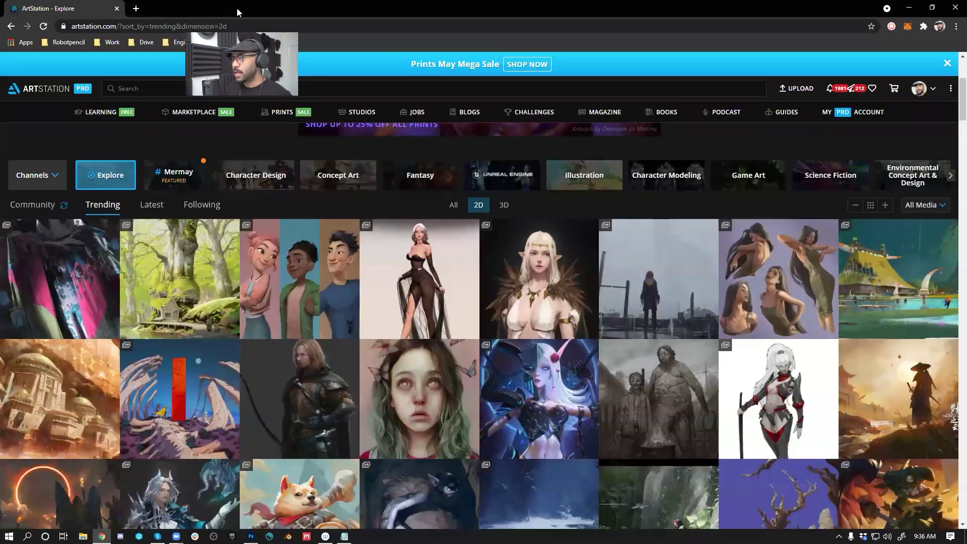
{"action": "scroll", "coordinate": [604, 333], "scroll_direction": "down", "scroll_amount": 6}
{"action": "scroll", "coordinate": [604, 334], "scroll_direction": "down", "scroll_amount": 8}
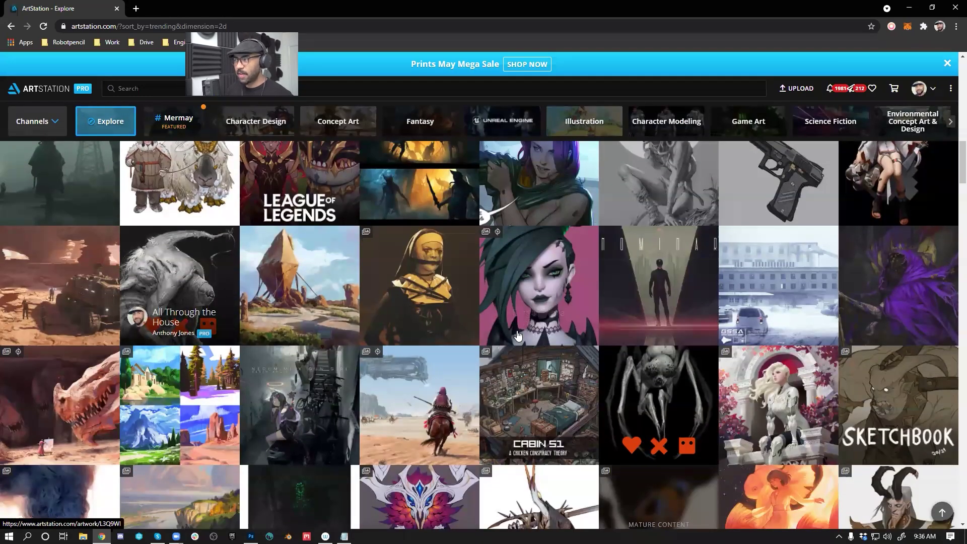
{"action": "middle_click", "coordinate": [219, 317]}
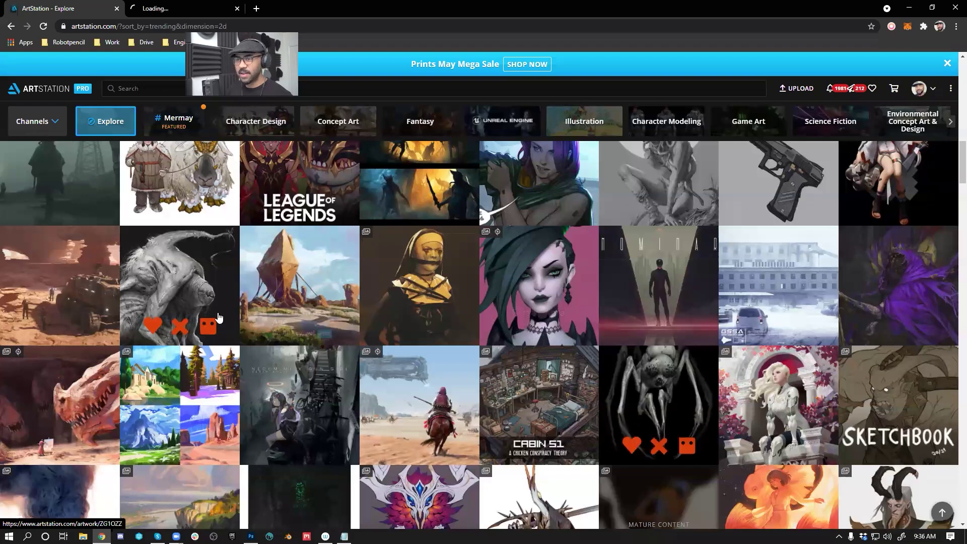
{"action": "middle_click", "coordinate": [219, 317]}
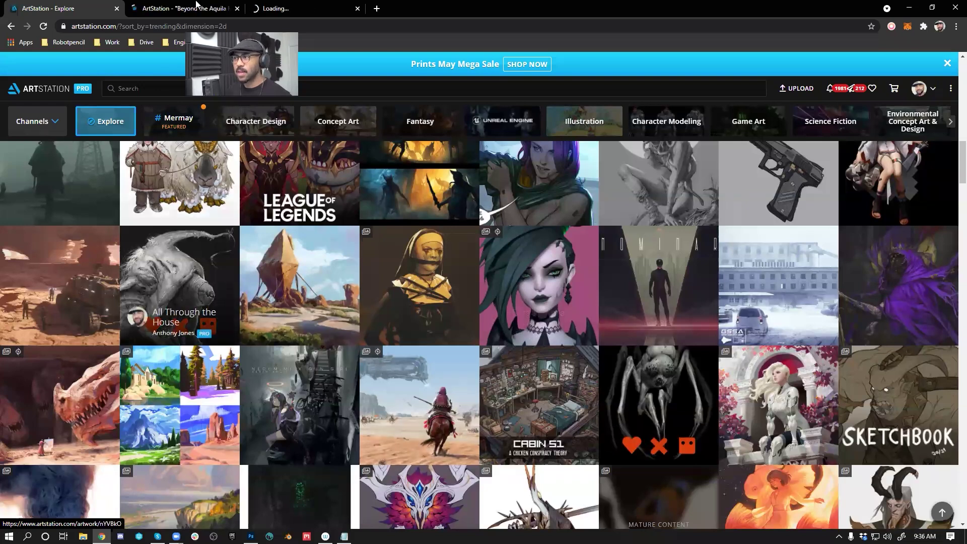
{"action": "key", "text": "ctrl+Tab"}
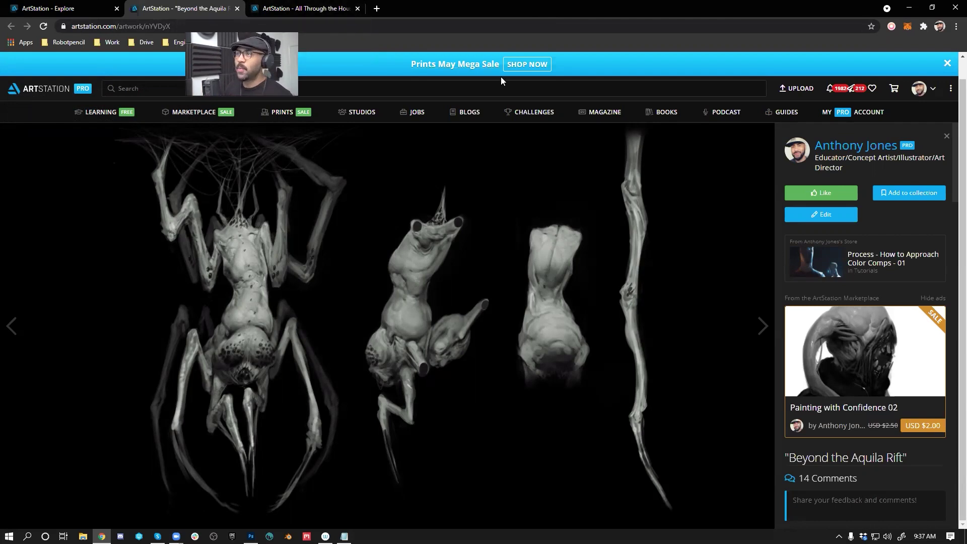
Step: Bring up "All Through the House" and open its three-view creature turnaround as an enlarged full-size image
{"action": "left_click", "coordinate": [332, 11]}
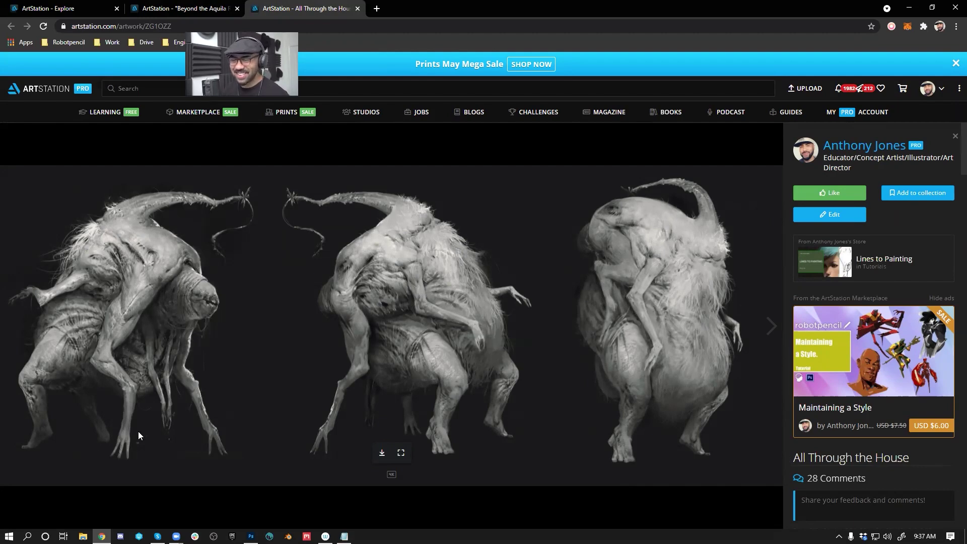
{"action": "left_click", "coordinate": [401, 452]}
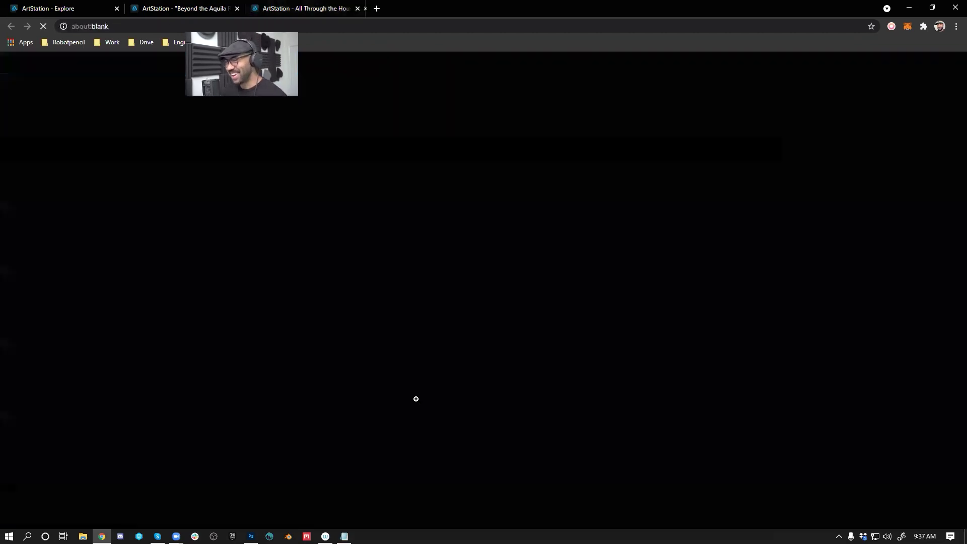
{"action": "left_click", "coordinate": [176, 253]}
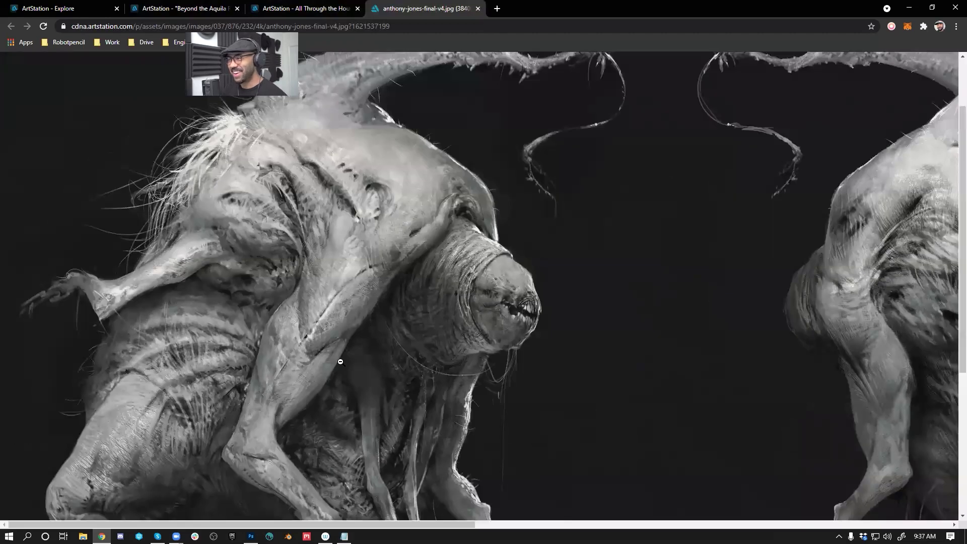
Step: Examine the rendering detail of the creature's body, head and limbs up close, alternating with the full turnaround view
{"action": "scroll", "coordinate": [338, 360], "scroll_direction": "down", "scroll_amount": 2}
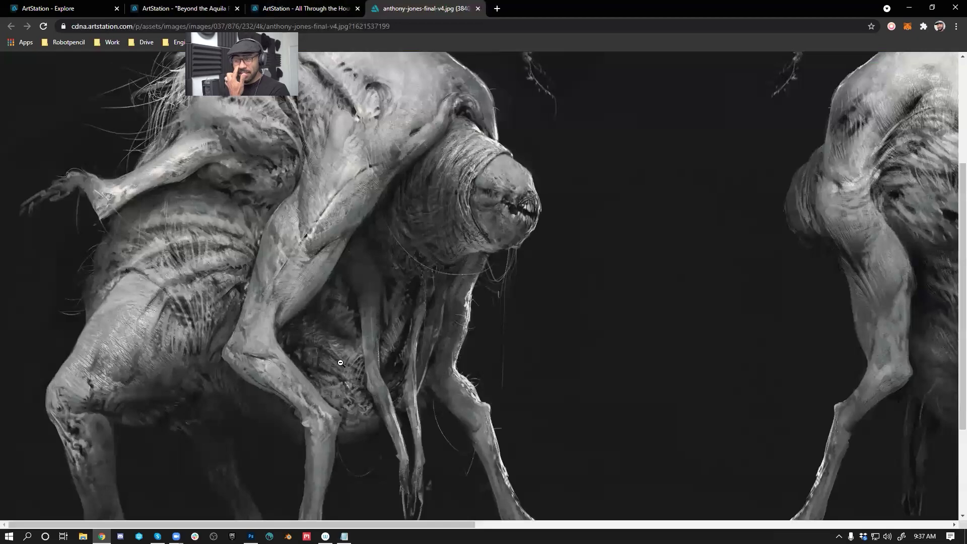
{"action": "scroll", "coordinate": [429, 333], "scroll_direction": "up", "scroll_amount": 2}
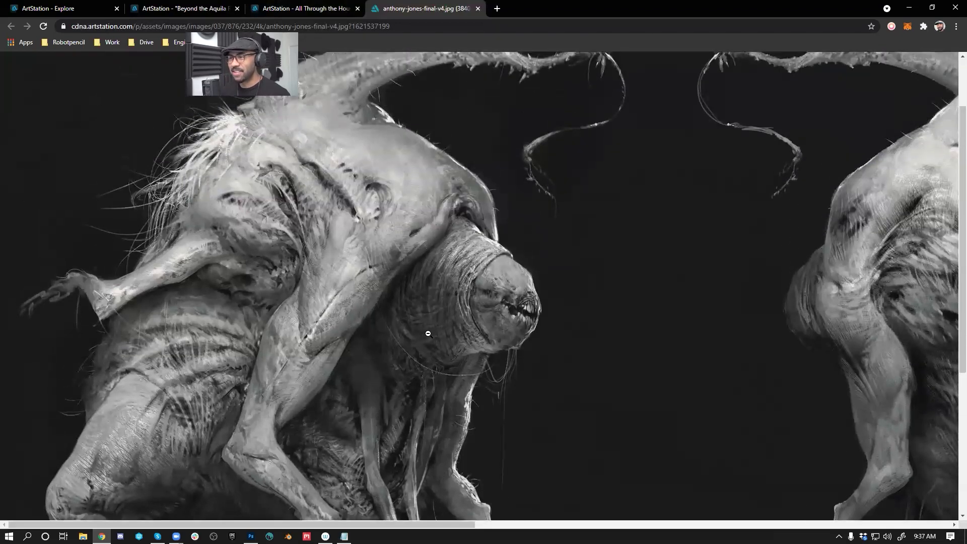
{"action": "scroll", "coordinate": [428, 333], "scroll_direction": "down", "scroll_amount": 2}
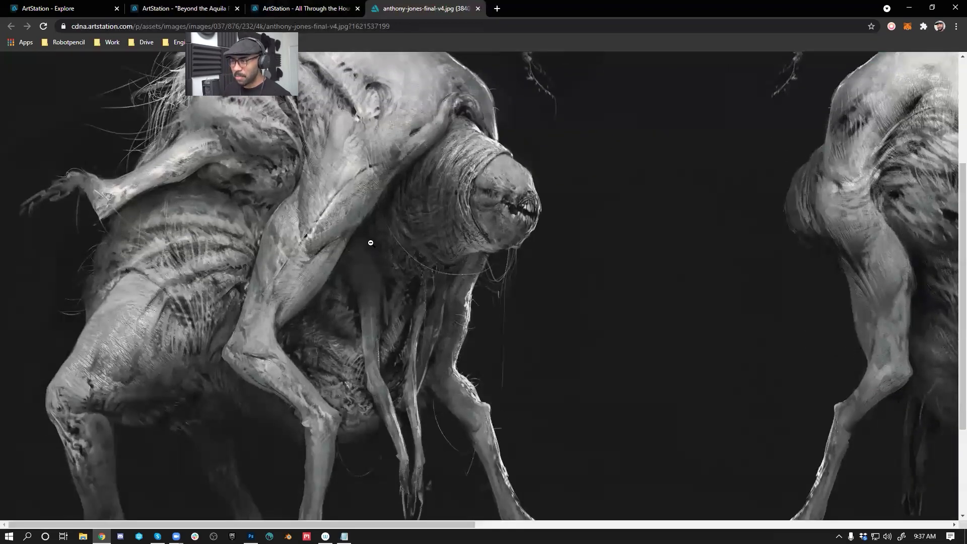
{"action": "scroll", "coordinate": [495, 320], "scroll_direction": "down", "scroll_amount": 1}
{"action": "scroll", "coordinate": [496, 320], "scroll_direction": "up", "scroll_amount": 1}
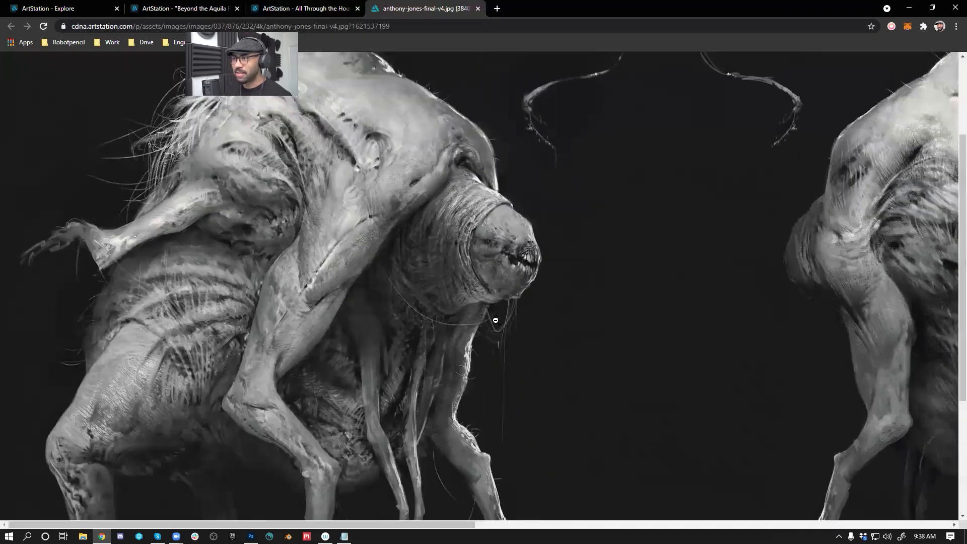
{"action": "left_click", "coordinate": [496, 320]}
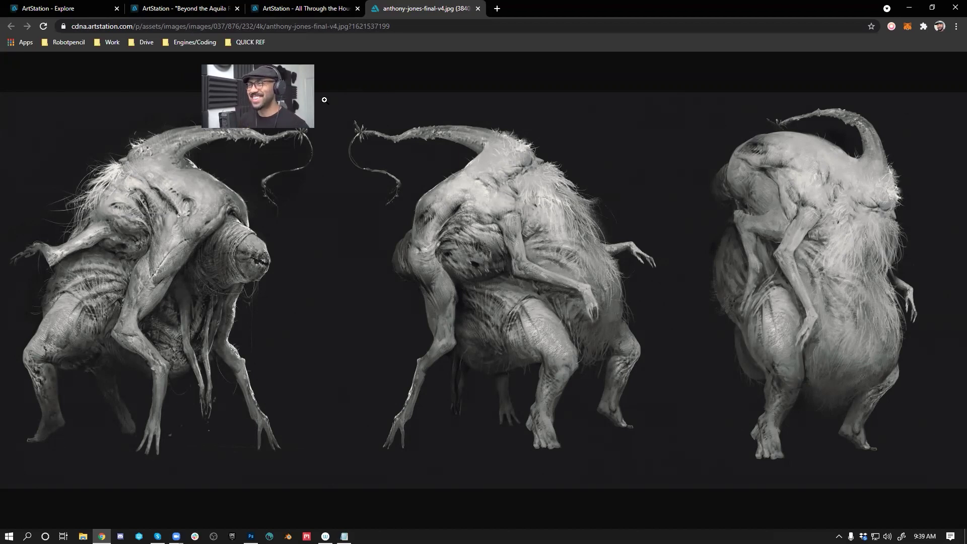
{"action": "left_click", "coordinate": [351, 215]}
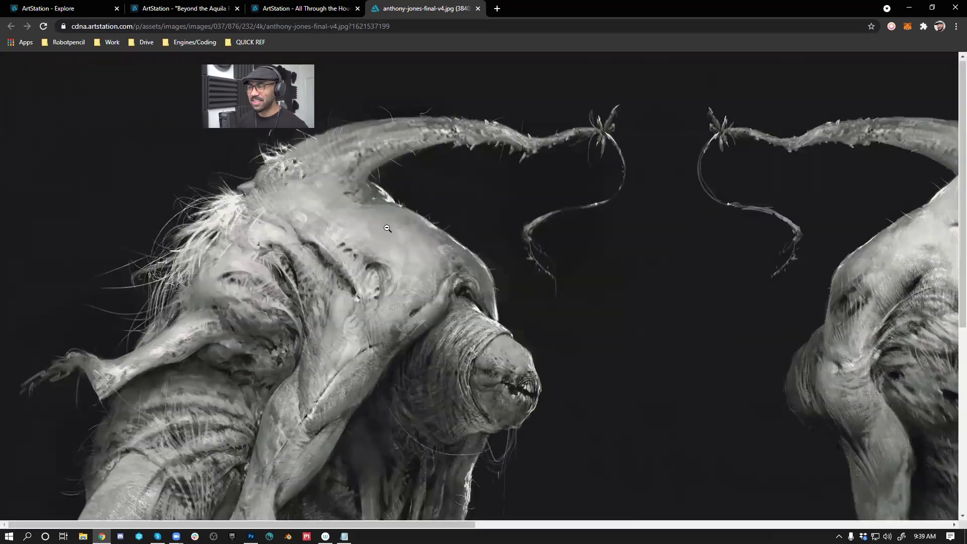
{"action": "left_click", "coordinate": [420, 242]}
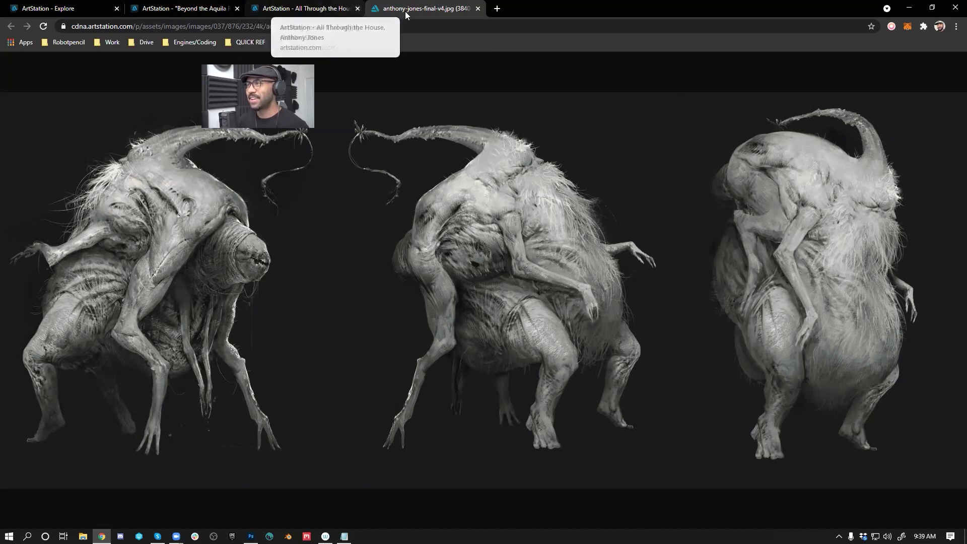
Step: Close the full-size image and both creature artwork tabs, and switch back to Photoshop
{"action": "left_click", "coordinate": [478, 8]}
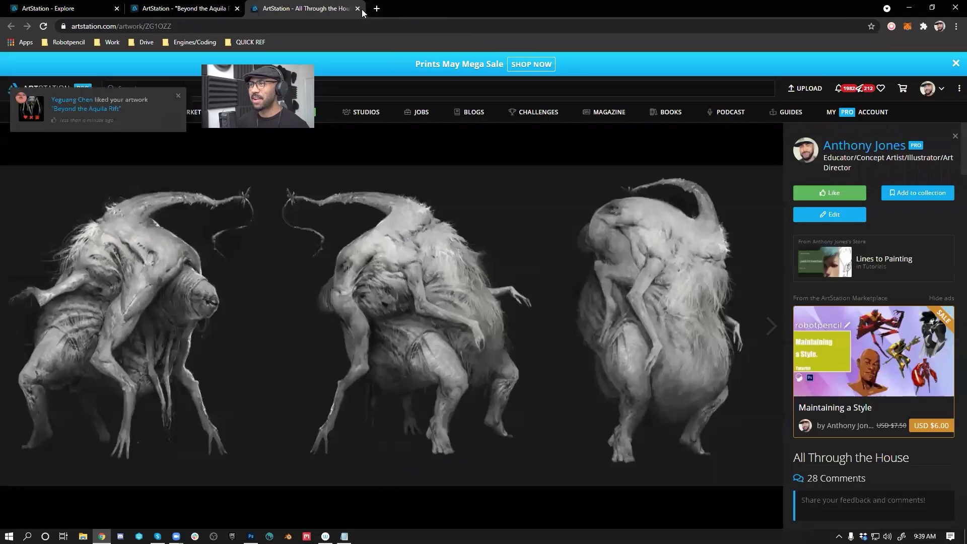
{"action": "left_click", "coordinate": [357, 8]}
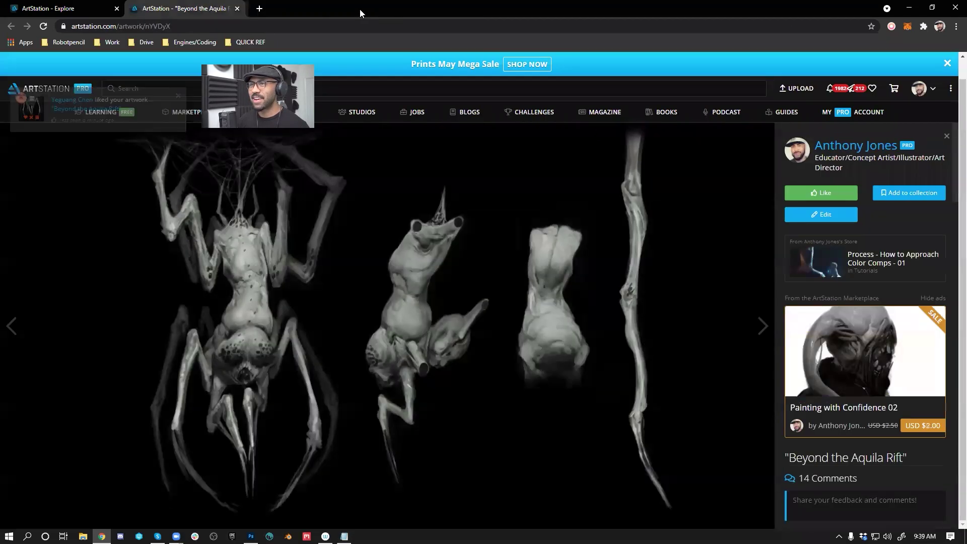
{"action": "left_click", "coordinate": [237, 8]}
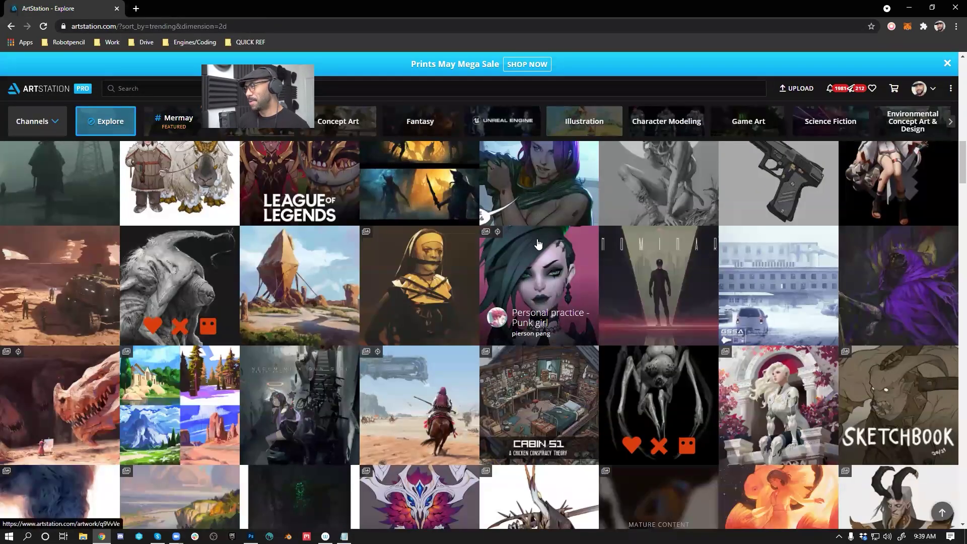
{"action": "left_click", "coordinate": [910, 6]}
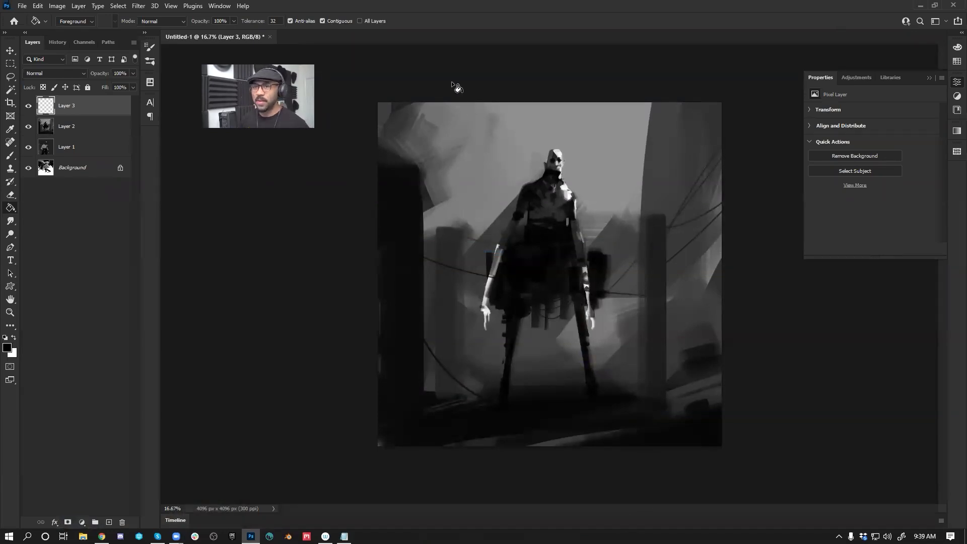
Step: Hide Layers 3, 2 and 1 to compare the thumbnails beneath, show all three again and reactivate the Paint Bucket tool
{"action": "key", "text": "b"}
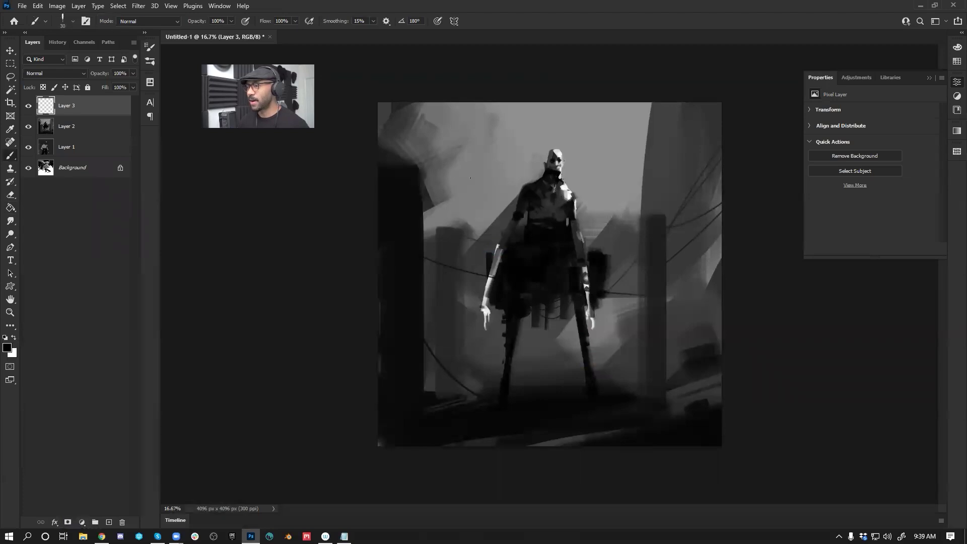
{"action": "left_click_drag", "start_coordinate": [28, 106], "coordinate": [29, 159]}
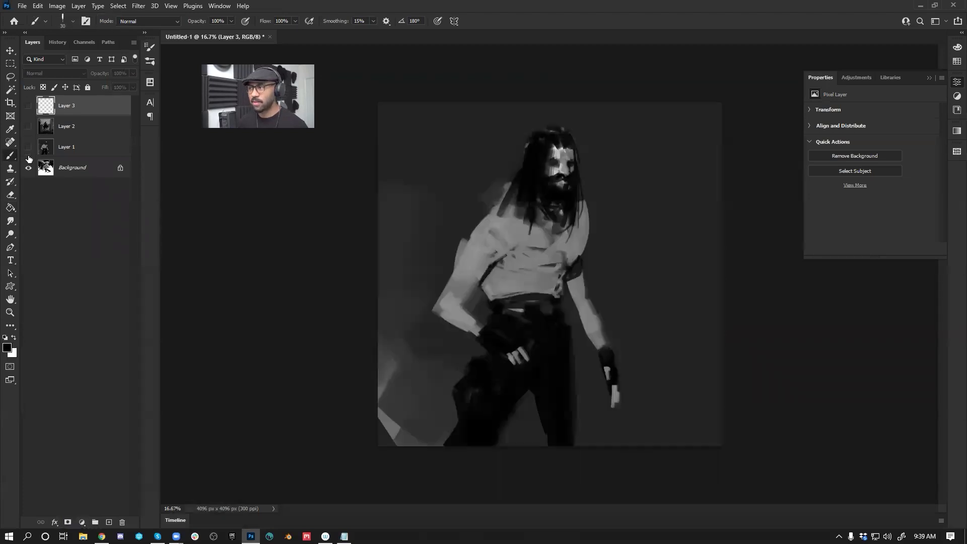
{"action": "left_click", "coordinate": [28, 147]}
{"action": "left_click", "coordinate": [29, 127]}
{"action": "left_click", "coordinate": [29, 106]}
{"action": "key", "text": "g"}
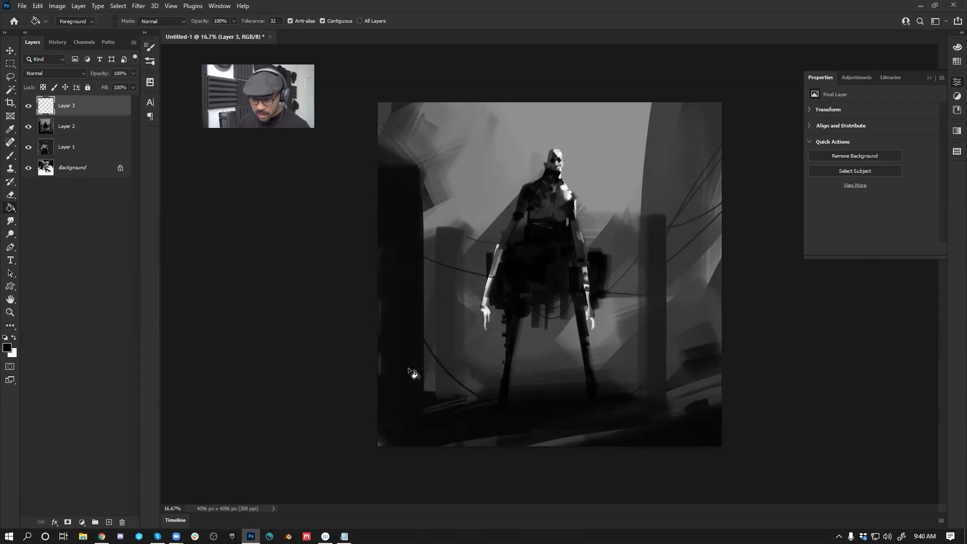
Step: Switch to Skype and open the shared winged-figure drawing from the March2021/Sund-Morning chat in the image viewer
{"action": "mouse_move", "coordinate": [158, 537]}
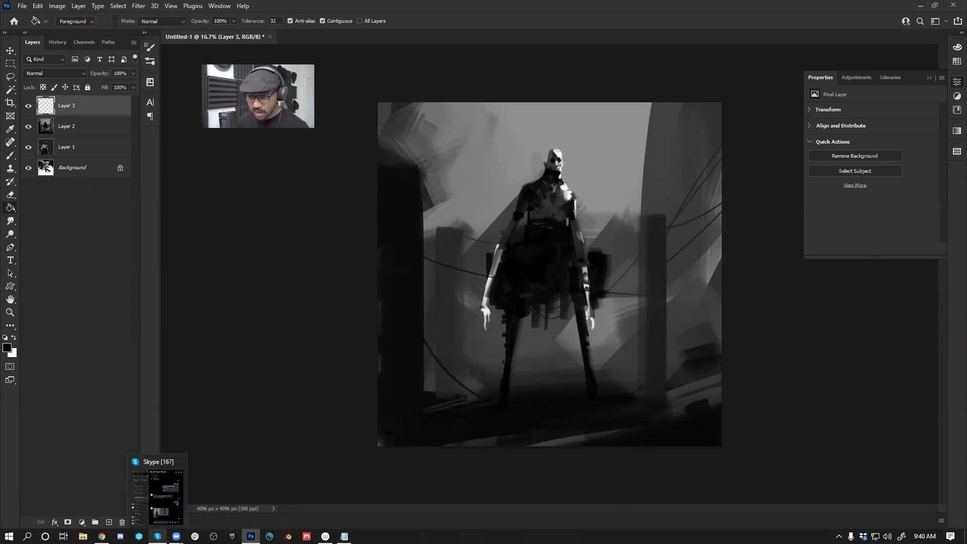
{"action": "left_click", "coordinate": [157, 496]}
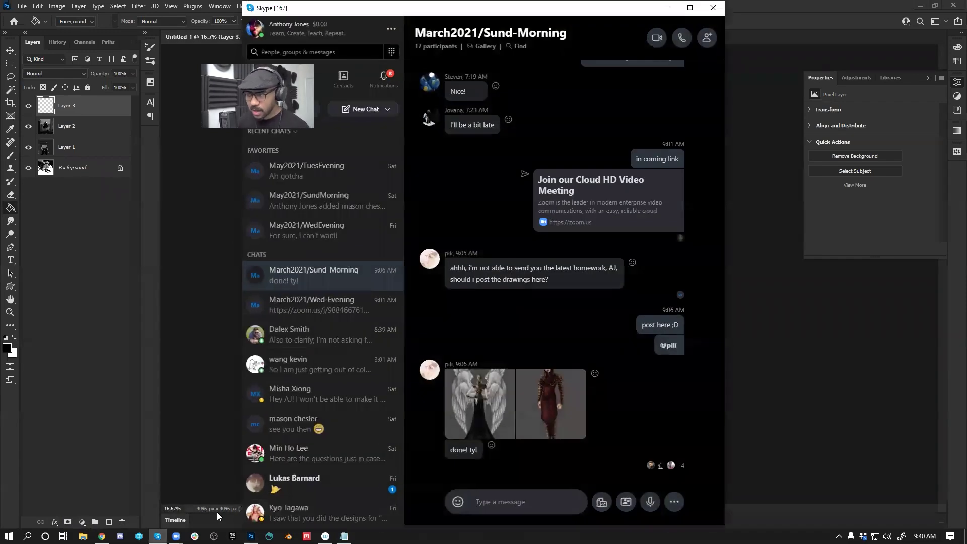
{"action": "left_click", "coordinate": [493, 401]}
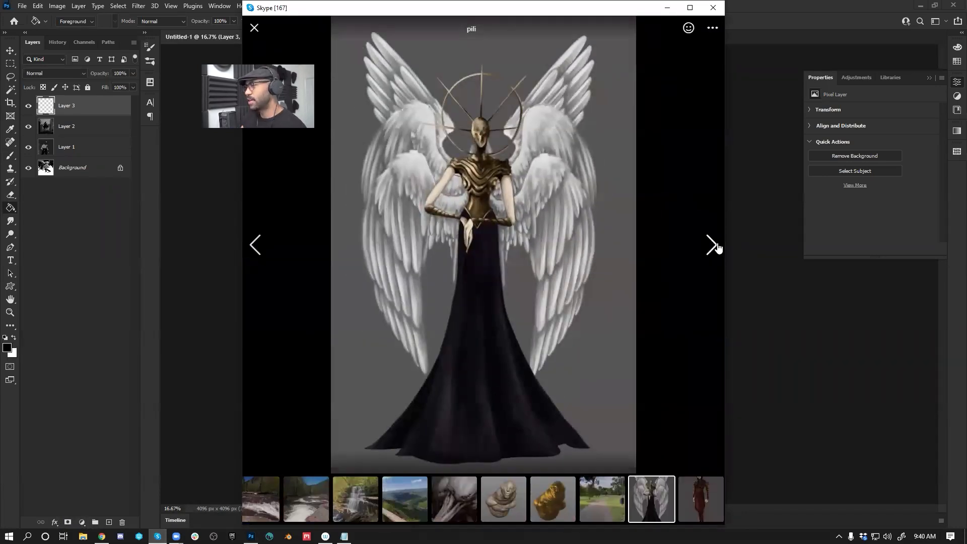
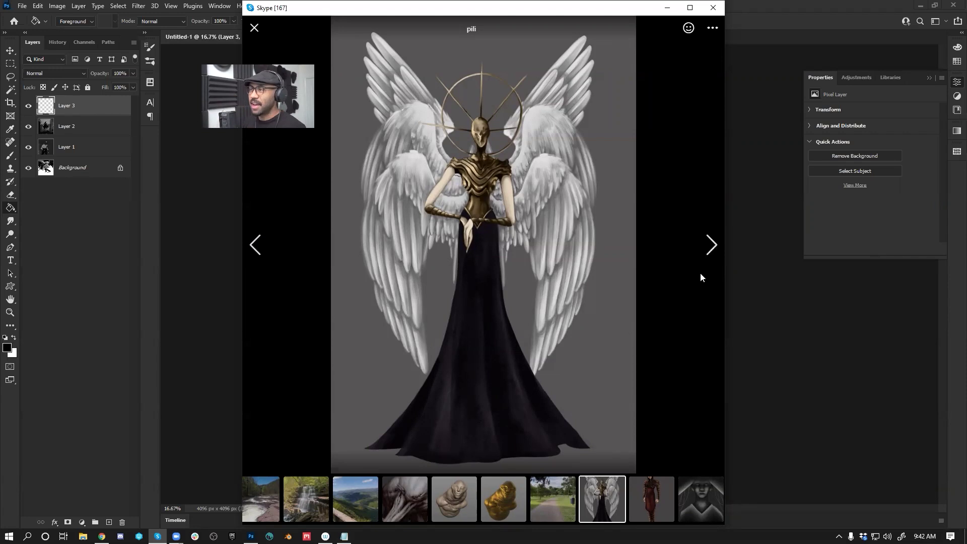
Step: Show the armoured figure in the Skype image viewer, check the grayscale thumbnail in Photoshop, and return to the Skype drawing
{"action": "key", "text": "super+shift+s"}
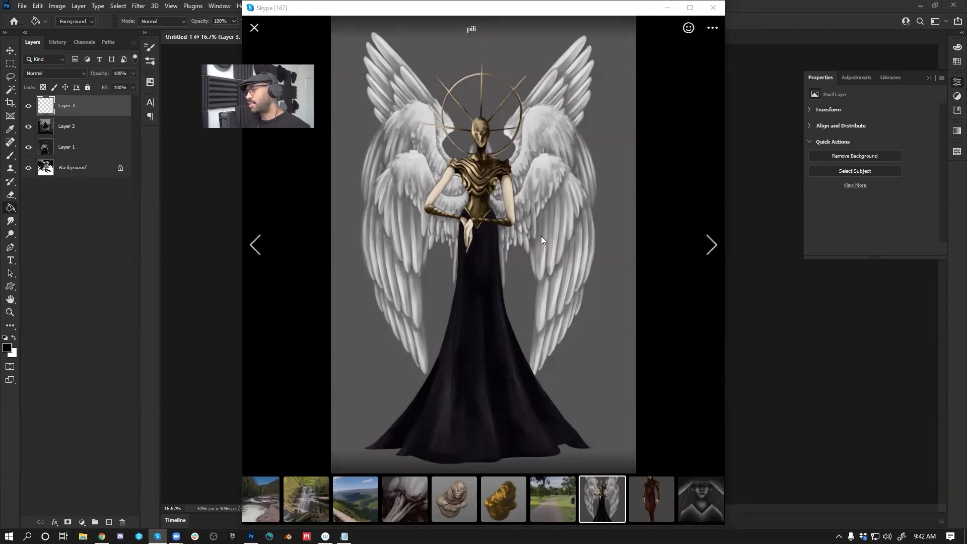
{"action": "left_click", "coordinate": [710, 245]}
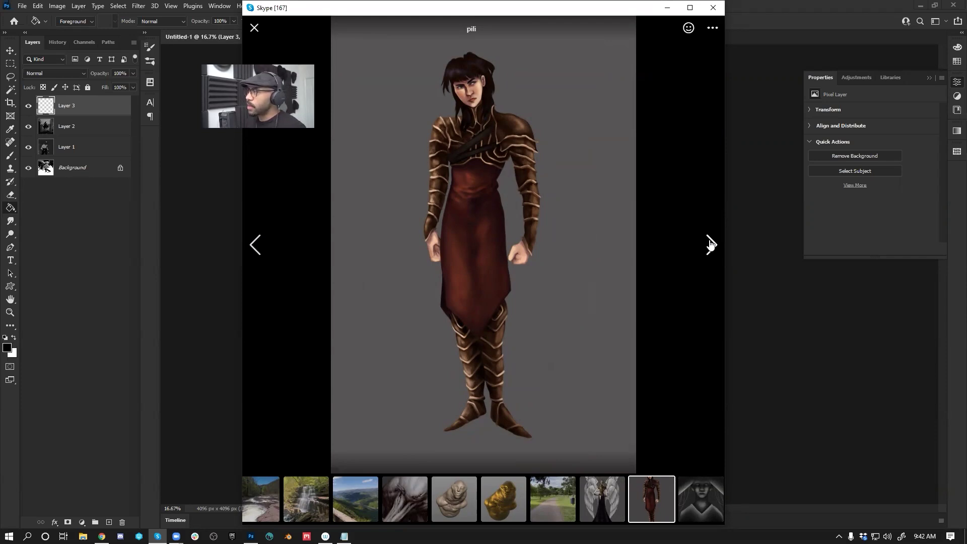
{"action": "left_click", "coordinate": [808, 143]}
{"action": "left_click", "coordinate": [809, 143]}
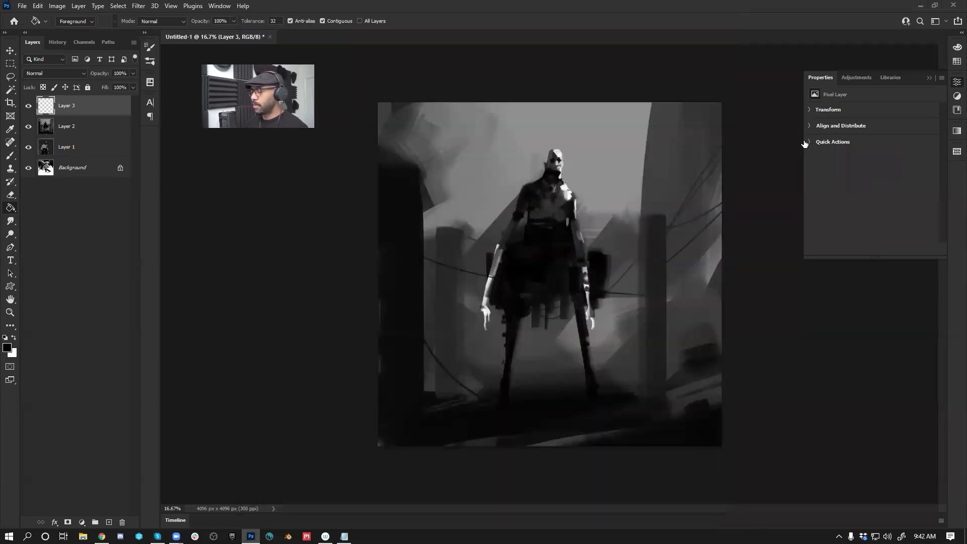
{"action": "key", "text": "alt+Tab"}
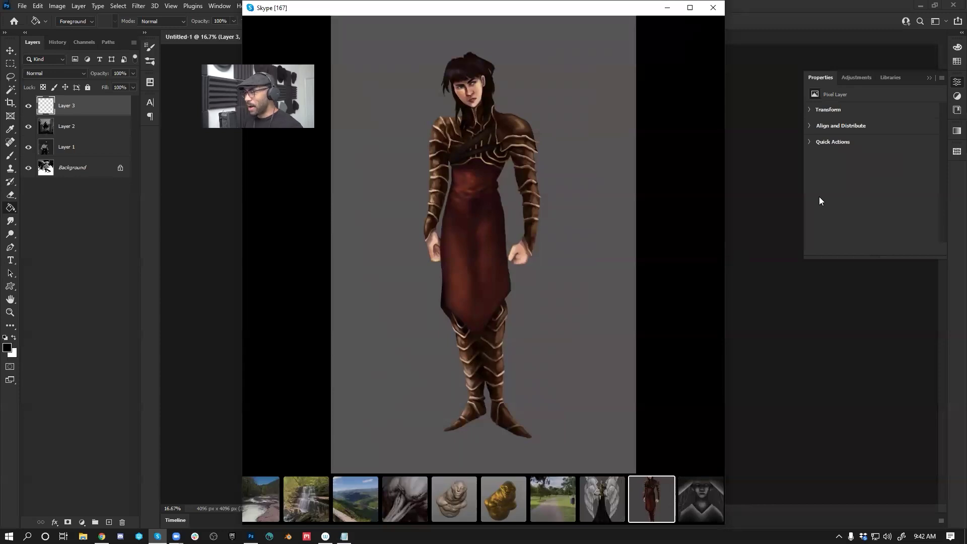
{"action": "mouse_move", "coordinate": [497, 135]}
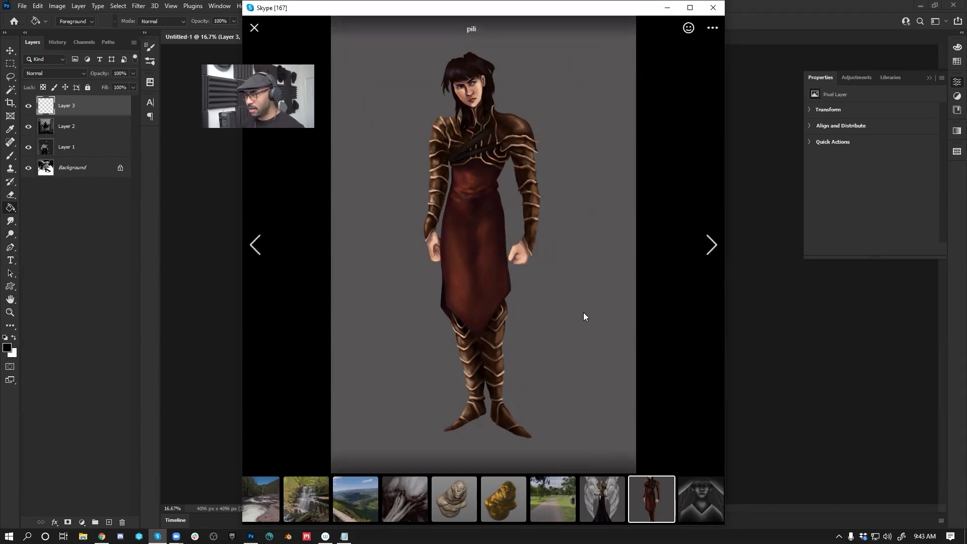
Step: Compare the winged figure, the armoured figure and the grayscale portrait by switching between the shared images, ending on the armoured figure
{"action": "left_click", "coordinate": [254, 242]}
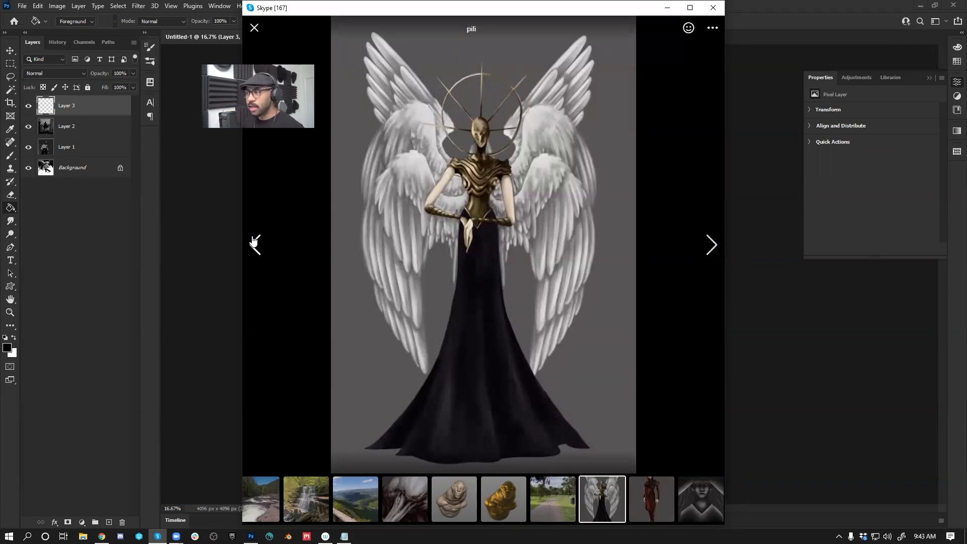
{"action": "left_click", "coordinate": [709, 245]}
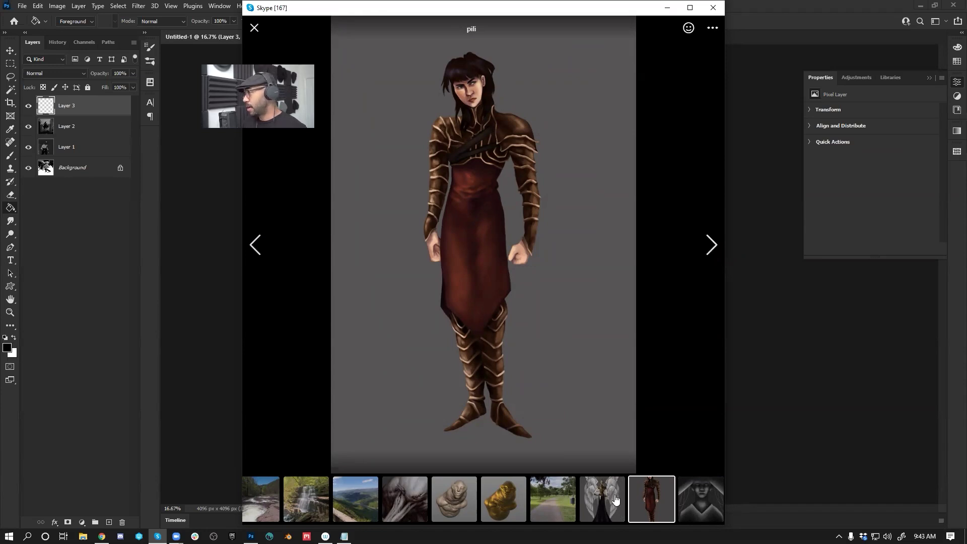
{"action": "left_click", "coordinate": [269, 244]}
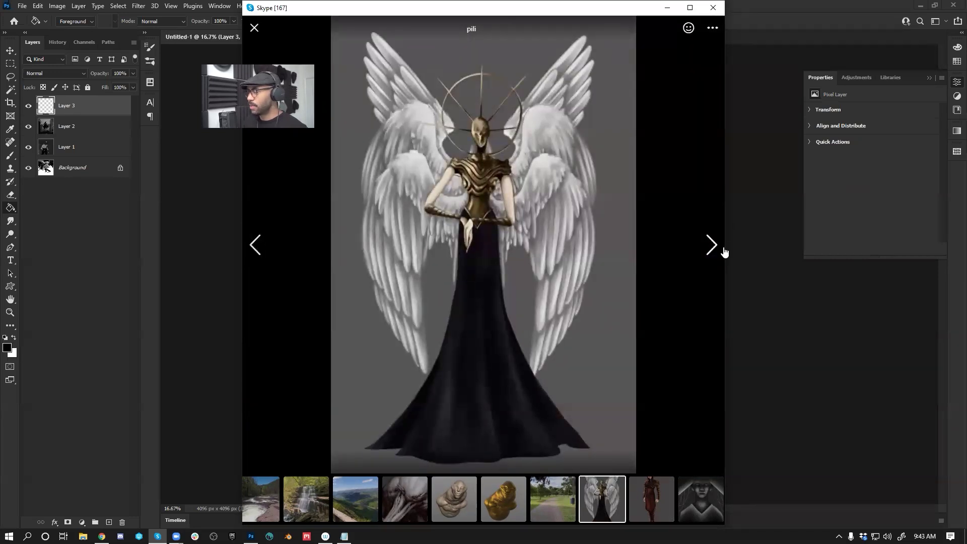
{"action": "left_click", "coordinate": [724, 250]}
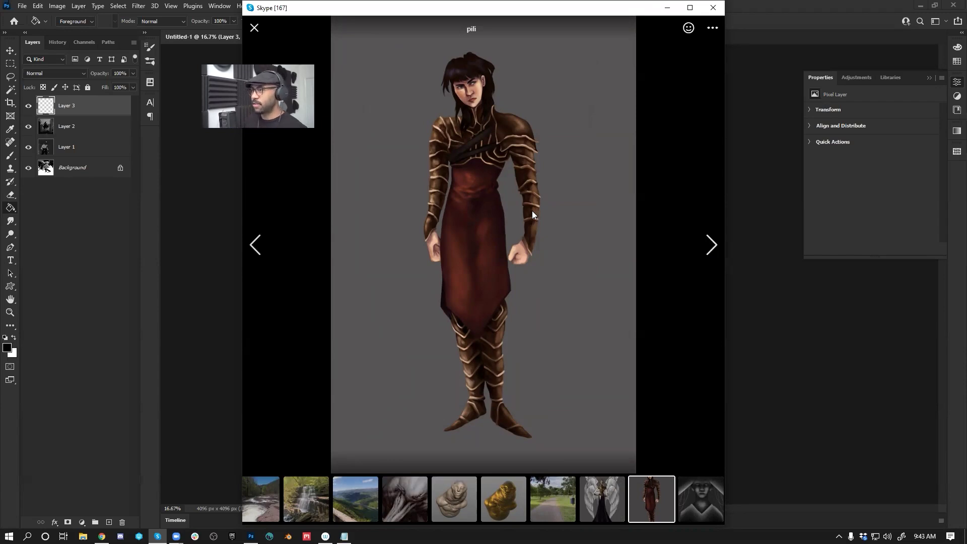
{"action": "left_click", "coordinate": [711, 245]}
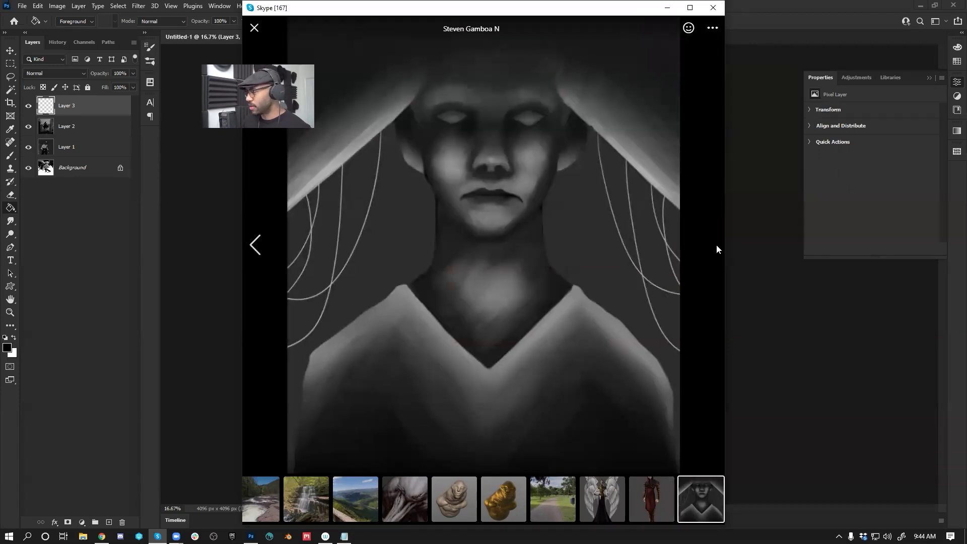
{"action": "left_click", "coordinate": [255, 245]}
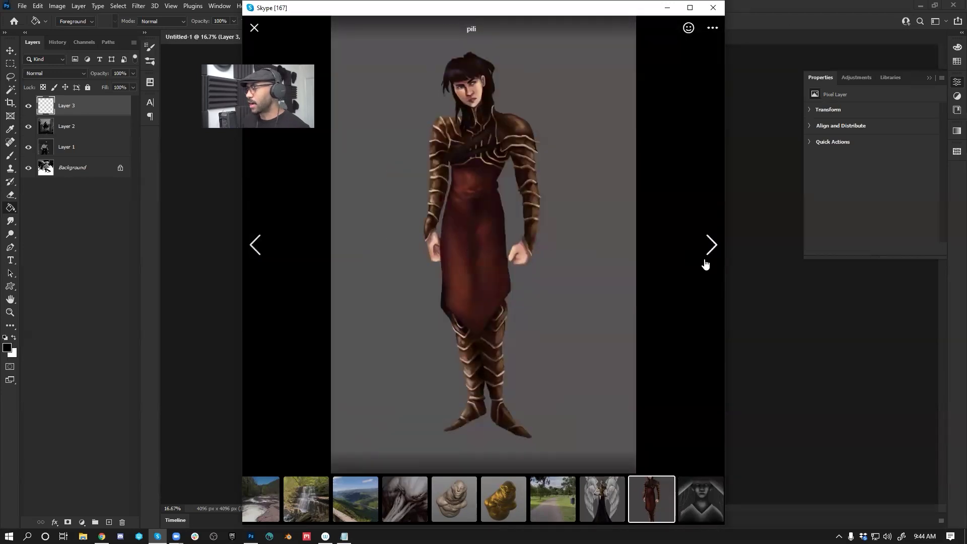
{"action": "left_click", "coordinate": [265, 248]}
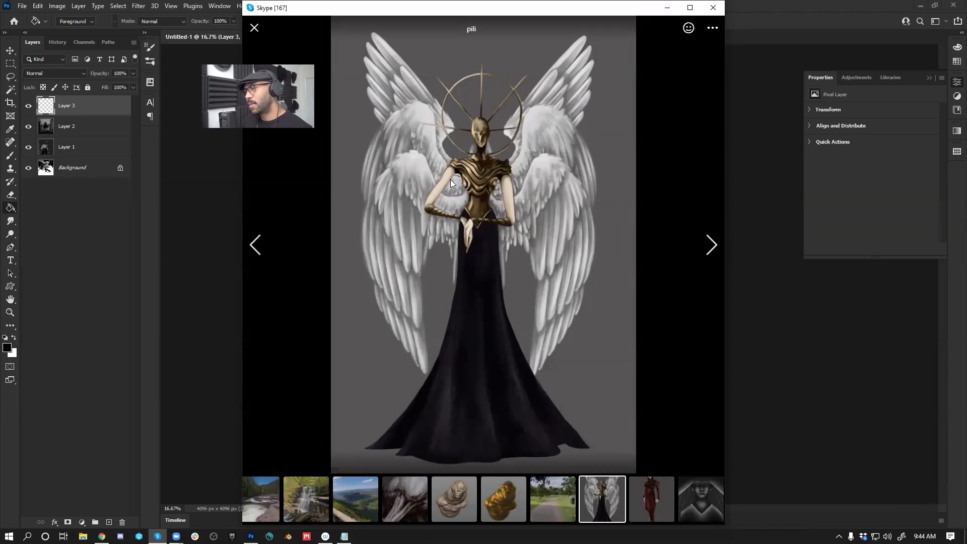
{"action": "left_click", "coordinate": [711, 246]}
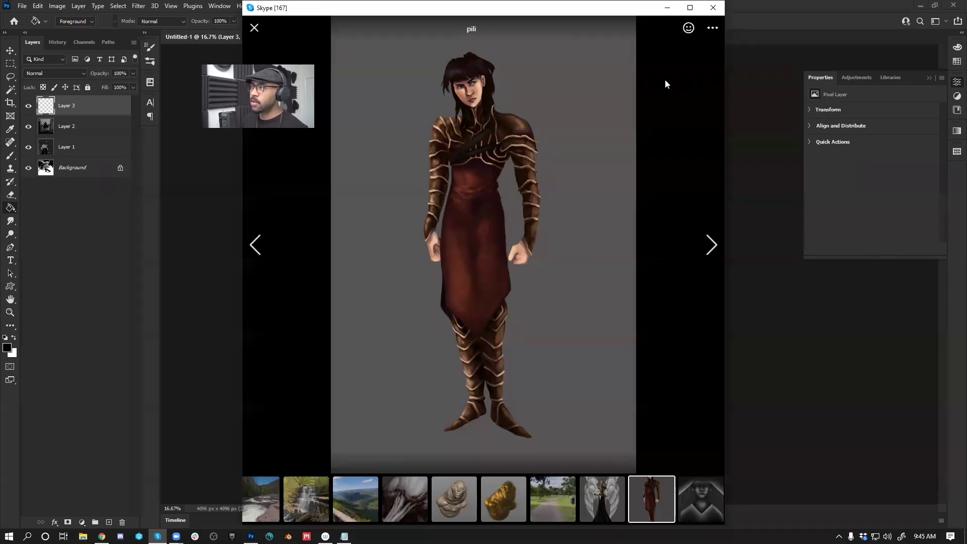
Step: Minimize the Skype viewer to return to Photoshop and fill Layer 3 with black
{"action": "left_click", "coordinate": [669, 7]}
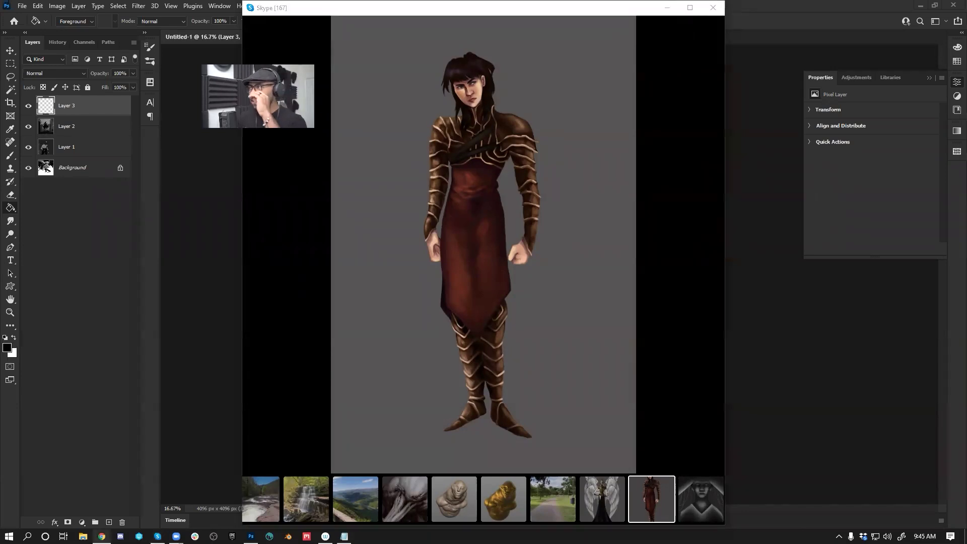
{"action": "mouse_move", "coordinate": [414, 308]}
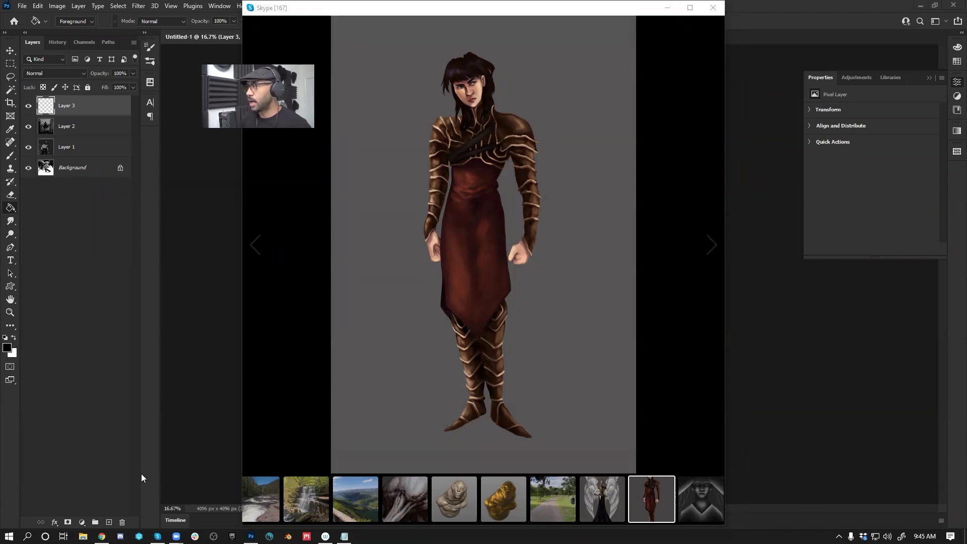
{"action": "left_click", "coordinate": [668, 8]}
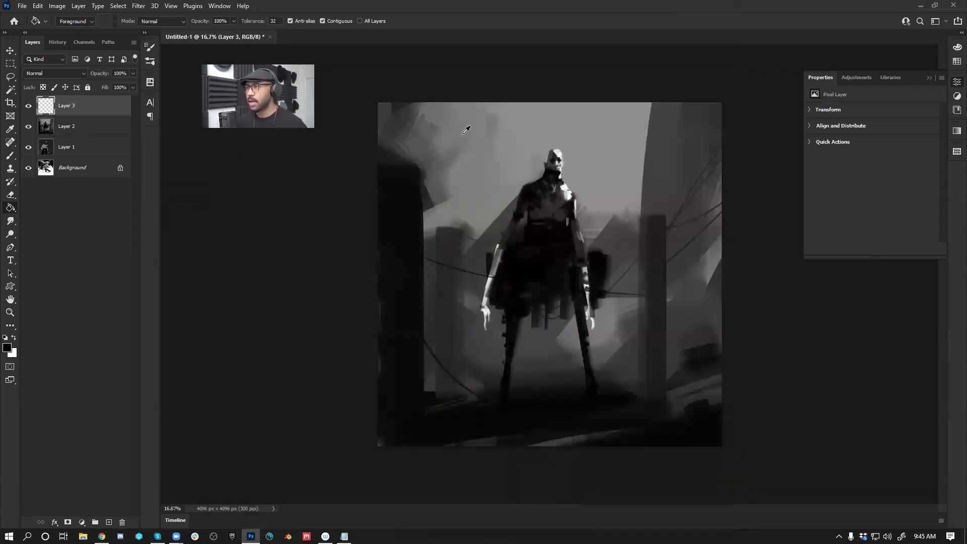
{"action": "left_click", "coordinate": [468, 183]}
Step: Handwrite "Ice hunger cream" in white across the upper part of the black canvas with the Brush tool
{"action": "key", "text": "b"}
{"action": "key", "text": "x"}
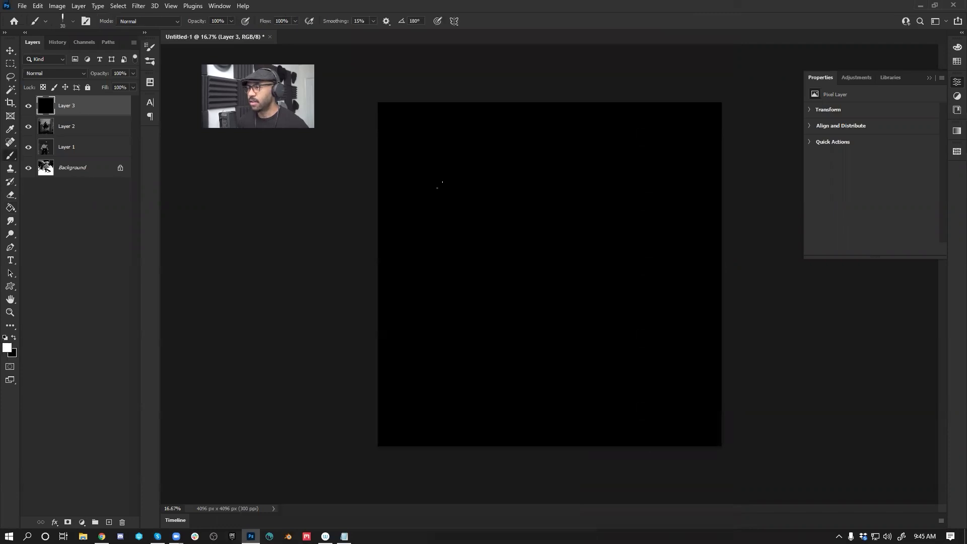
{"action": "key", "text": "z"}
{"action": "left_click", "coordinate": [449, 184]}
{"action": "key", "text": "b"}
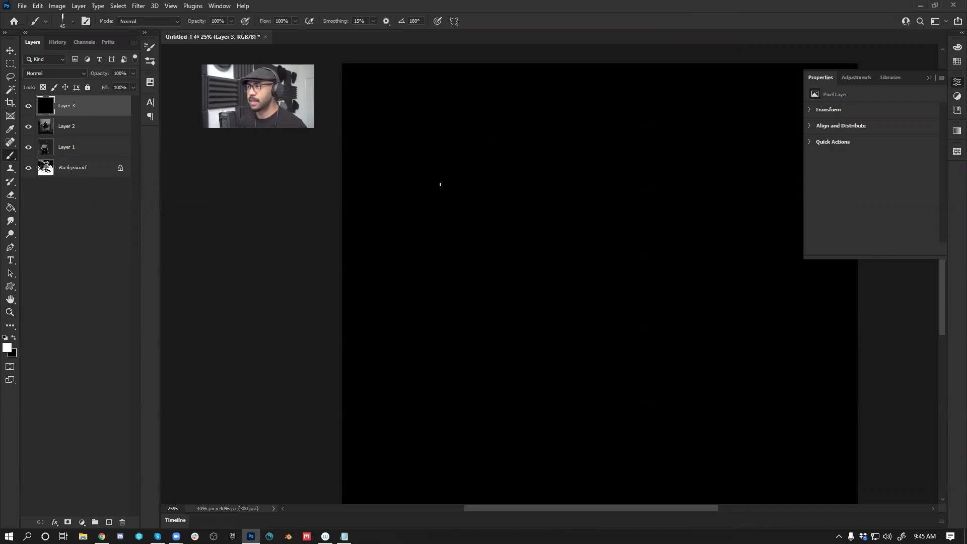
{"action": "mouse_move", "coordinate": [446, 186]}
{"action": "left_mouse_down"}
{"action": "mouse_move", "coordinate": [443, 215]}
{"action": "mouse_move", "coordinate": [466, 211]}
{"action": "left_mouse_up"}
{"action": "left_click_drag", "start_coordinate": [470, 200], "coordinate": [479, 208]}
{"action": "left_click_drag", "start_coordinate": [525, 185], "coordinate": [538, 216]}
{"action": "mouse_move", "coordinate": [530, 157]}
{"action": "left_mouse_down"}
{"action": "mouse_move", "coordinate": [530, 199]}
{"action": "mouse_move", "coordinate": [556, 211]}
{"action": "left_mouse_up"}
{"action": "left_click_drag", "start_coordinate": [562, 191], "coordinate": [572, 208]}
{"action": "mouse_move", "coordinate": [579, 208]}
{"action": "left_mouse_down"}
{"action": "mouse_move", "coordinate": [593, 194]}
{"action": "mouse_move", "coordinate": [595, 205]}
{"action": "left_mouse_up"}
{"action": "left_click_drag", "start_coordinate": [597, 192], "coordinate": [585, 230]}
{"action": "mouse_move", "coordinate": [602, 202]}
{"action": "left_mouse_down"}
{"action": "mouse_move", "coordinate": [639, 190]}
{"action": "mouse_move", "coordinate": [689, 212]}
{"action": "mouse_move", "coordinate": [727, 188]}
{"action": "left_mouse_up"}
{"action": "mouse_move", "coordinate": [720, 199]}
{"action": "left_mouse_down"}
{"action": "mouse_move", "coordinate": [736, 187]}
{"action": "mouse_move", "coordinate": [753, 204]}
{"action": "mouse_move", "coordinate": [786, 190]}
{"action": "left_mouse_up"}
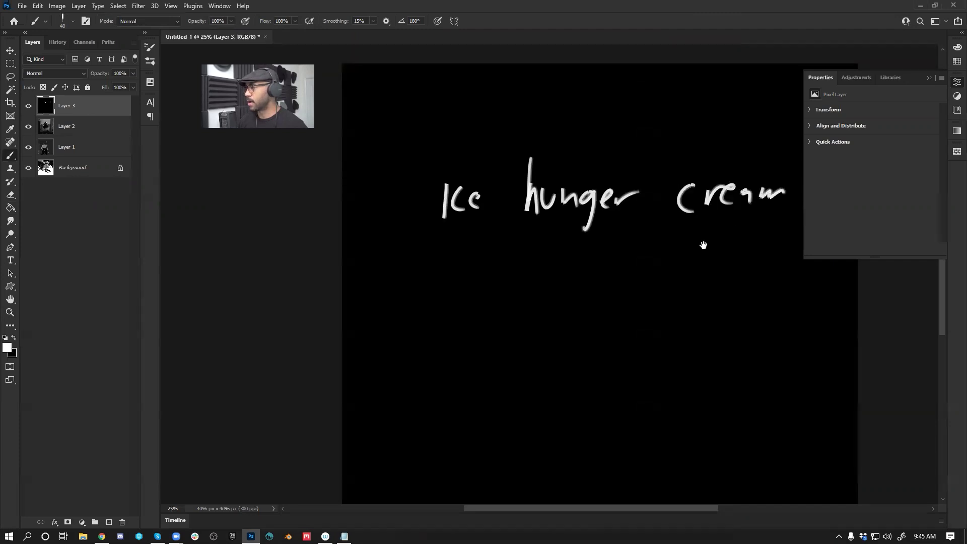
Step: Handwrite "I" below "Ice", "am" in front of "Ice", and "for" below "hunger"
{"action": "left_click_drag", "start_coordinate": [703, 246], "coordinate": [601, 197]}
{"action": "mouse_move", "coordinate": [345, 205]}
{"action": "left_mouse_down"}
{"action": "mouse_move", "coordinate": [375, 204]}
{"action": "mouse_move", "coordinate": [361, 238]}
{"action": "left_mouse_up"}
{"action": "left_click_drag", "start_coordinate": [347, 240], "coordinate": [375, 236]}
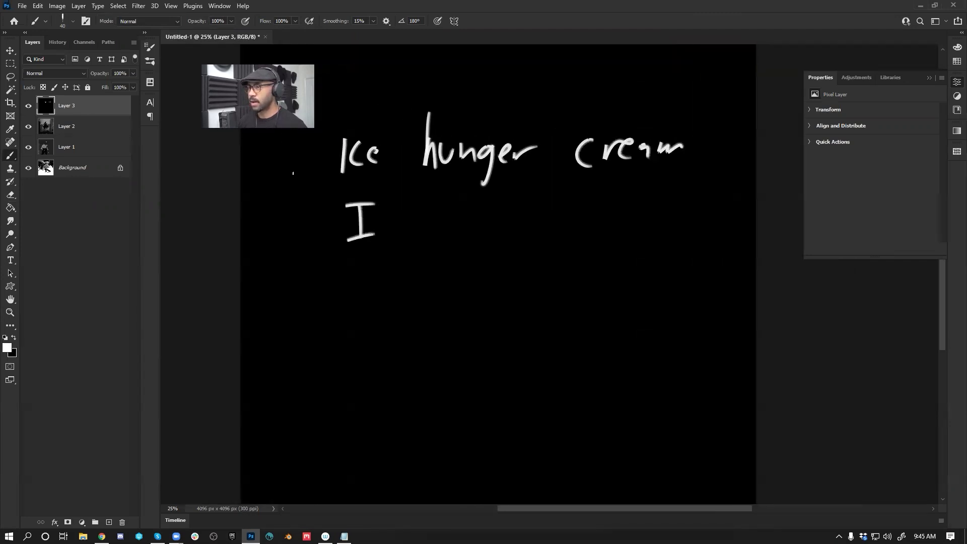
{"action": "left_click_drag", "start_coordinate": [289, 190], "coordinate": [316, 208]}
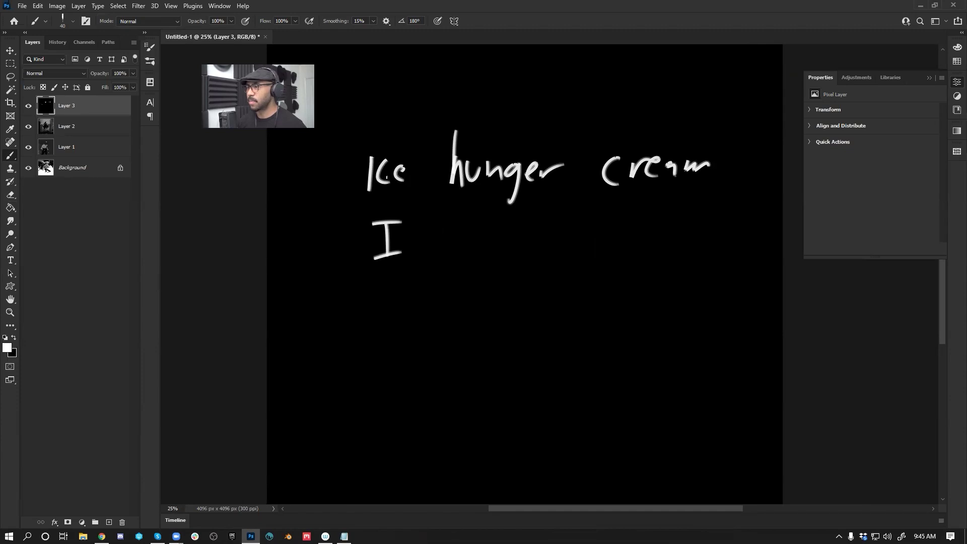
{"action": "mouse_move", "coordinate": [301, 173]}
{"action": "left_mouse_down"}
{"action": "mouse_move", "coordinate": [303, 187]}
{"action": "mouse_move", "coordinate": [337, 183]}
{"action": "left_mouse_up"}
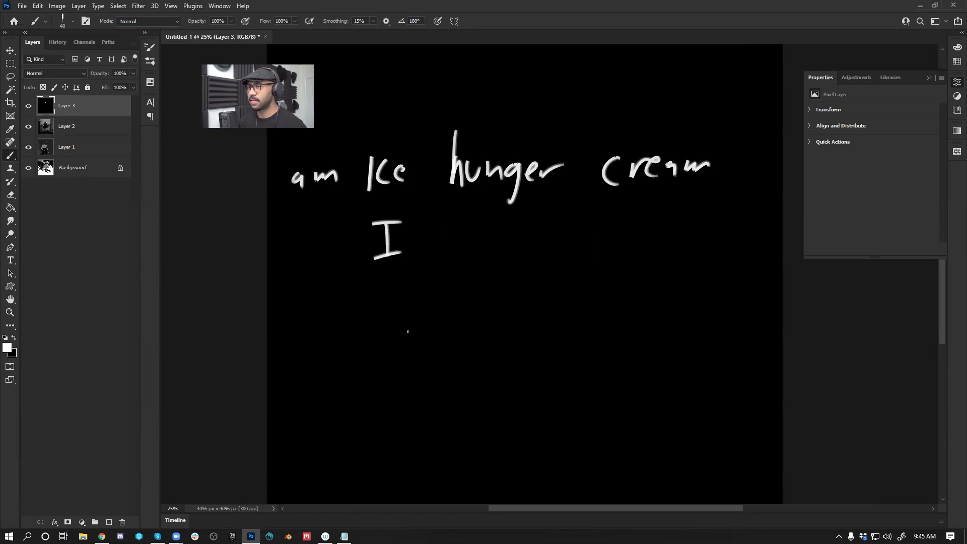
{"action": "mouse_move", "coordinate": [477, 216]}
{"action": "left_mouse_down"}
{"action": "mouse_move", "coordinate": [459, 249]}
{"action": "mouse_move", "coordinate": [474, 238]}
{"action": "left_mouse_up"}
{"action": "left_click_drag", "start_coordinate": [485, 237], "coordinate": [518, 235]}
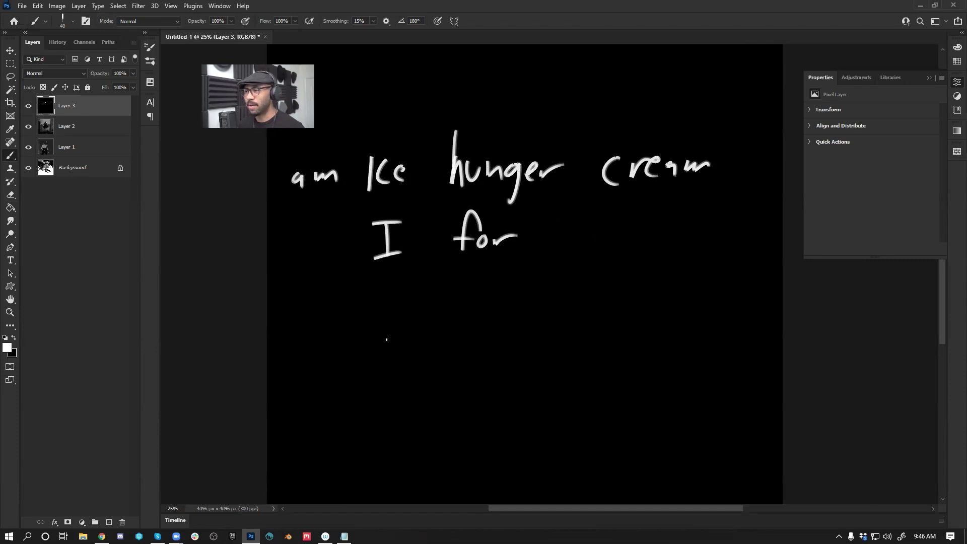
Step: Underline the words "I" and "am" with short white strokes
{"action": "left_click_drag", "start_coordinate": [396, 239], "coordinate": [407, 257]}
{"action": "left_click_drag", "start_coordinate": [405, 294], "coordinate": [391, 296]}
{"action": "left_click_drag", "start_coordinate": [317, 217], "coordinate": [330, 215]}
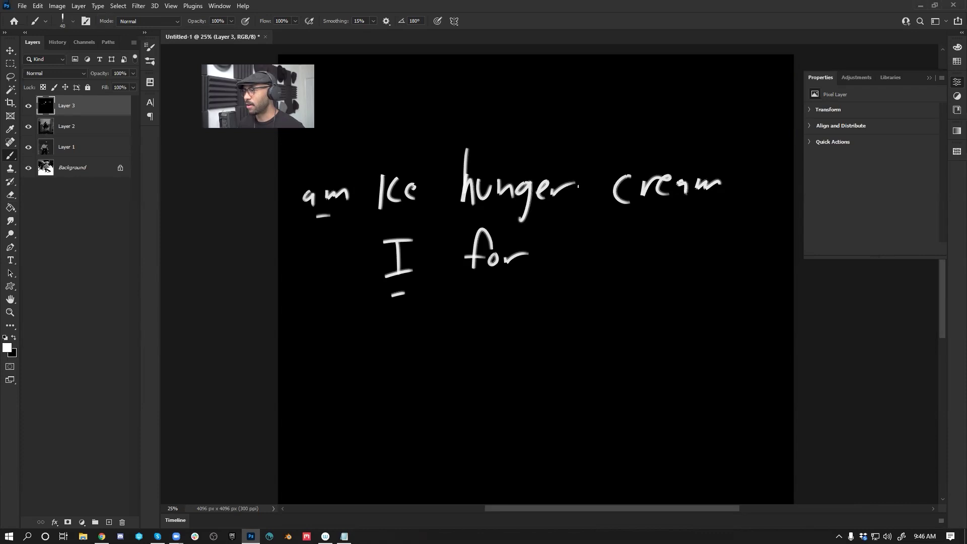
Step: Paint over the "er" of "hunger" in black and write "ry" in white to make it "hungry"
{"action": "key", "text": "x"}
{"action": "mouse_move", "coordinate": [537, 185]}
{"action": "left_mouse_down"}
{"action": "mouse_move", "coordinate": [544, 196]}
{"action": "mouse_move", "coordinate": [565, 184]}
{"action": "mouse_move", "coordinate": [545, 186]}
{"action": "left_mouse_up"}
{"action": "key", "text": "bracketright"}
{"action": "key", "text": "bracketright"}
{"action": "key", "text": "bracketright"}
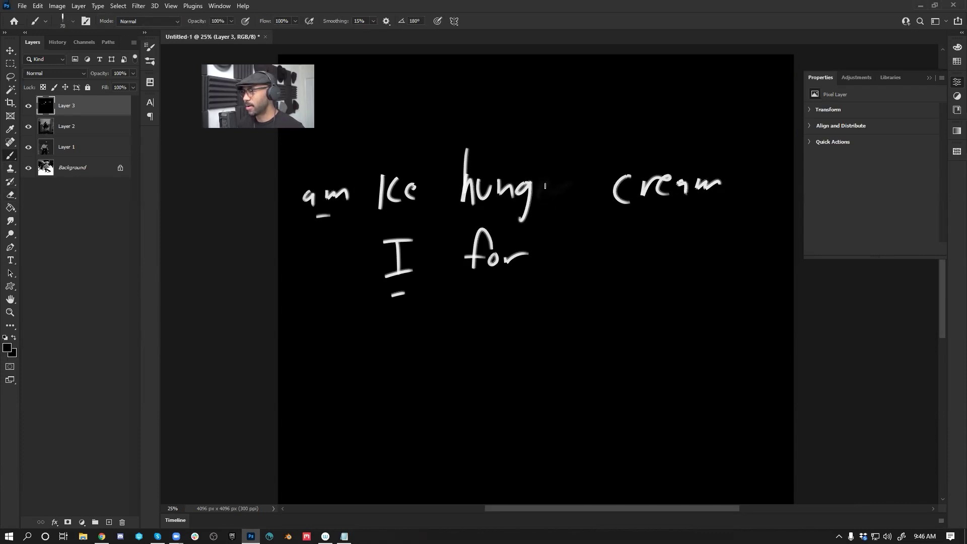
{"action": "key", "text": "x"}
{"action": "mouse_move", "coordinate": [539, 188]}
{"action": "left_mouse_down"}
{"action": "mouse_move", "coordinate": [540, 199]}
{"action": "mouse_move", "coordinate": [550, 184]}
{"action": "left_mouse_up"}
{"action": "mouse_move", "coordinate": [553, 184]}
{"action": "left_mouse_down"}
{"action": "mouse_move", "coordinate": [564, 186]}
{"action": "mouse_move", "coordinate": [554, 223]}
{"action": "left_mouse_up"}
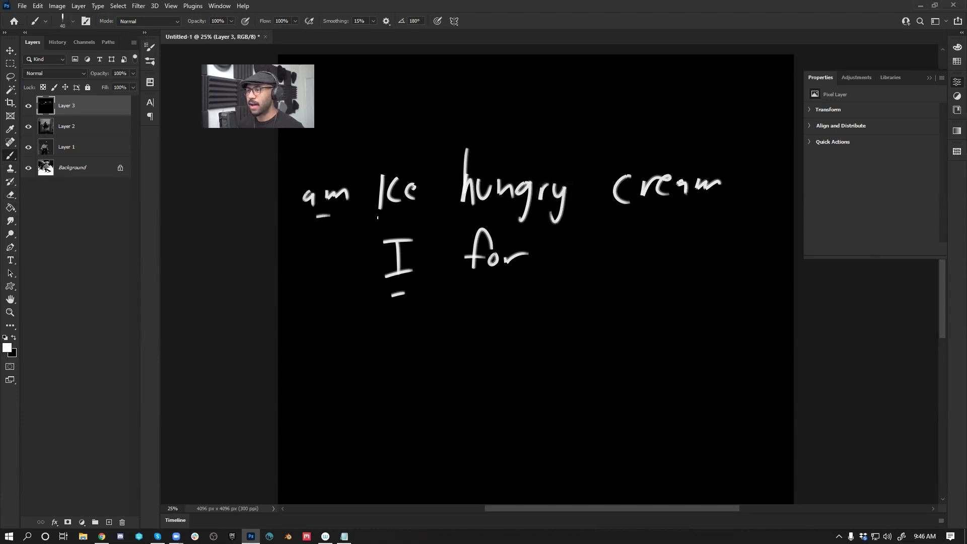
Step: Underline the words "hungry", "for", "Ice" and "cream" in reading order
{"action": "left_click_drag", "start_coordinate": [484, 204], "coordinate": [517, 203]}
{"action": "left_click_drag", "start_coordinate": [485, 292], "coordinate": [502, 286]}
{"action": "left_click_drag", "start_coordinate": [400, 208], "coordinate": [418, 205]}
{"action": "left_click_drag", "start_coordinate": [629, 202], "coordinate": [656, 199]}
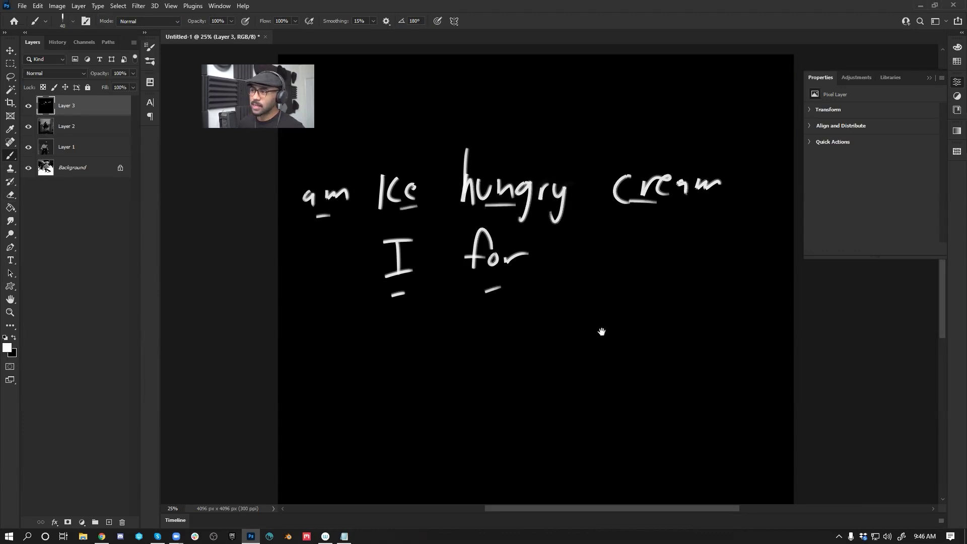
Step: Draw a diagonal cylinder outline with two parallel sides and rounded ends in white below the handwritten words
{"action": "scroll", "coordinate": [600, 339], "scroll_direction": "down", "scroll_amount": 3}
{"action": "left_click_drag", "start_coordinate": [633, 159], "coordinate": [498, 290]}
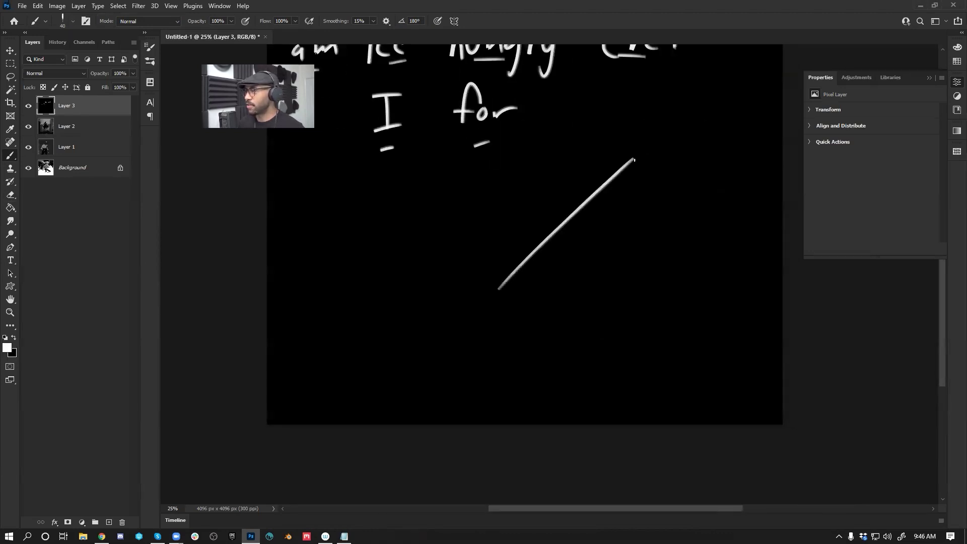
{"action": "left_click_drag", "start_coordinate": [634, 159], "coordinate": [708, 195]}
{"action": "key", "text": "ctrl+z"}
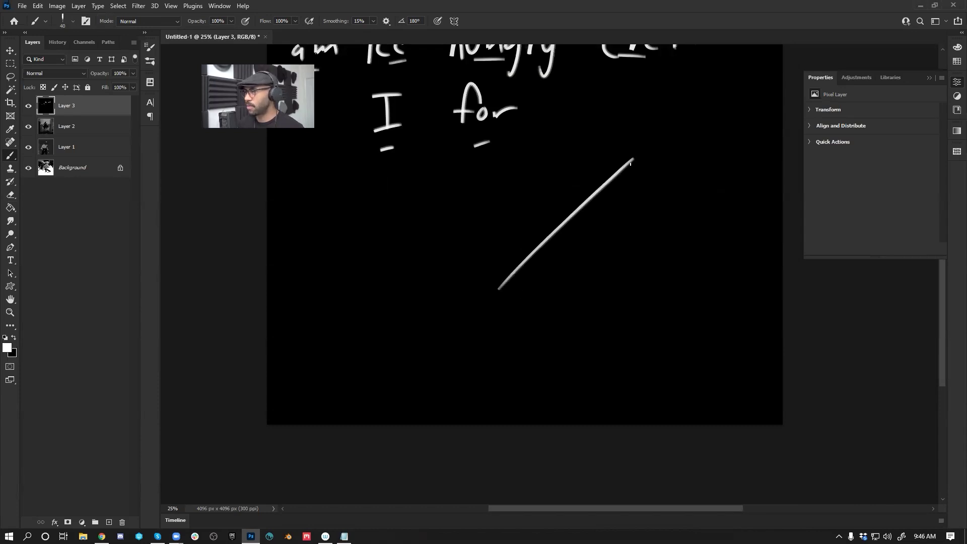
{"action": "left_click_drag", "start_coordinate": [634, 158], "coordinate": [681, 207]}
{"action": "mouse_move", "coordinate": [497, 290]}
{"action": "left_mouse_down"}
{"action": "mouse_move", "coordinate": [529, 335]}
{"action": "mouse_move", "coordinate": [686, 195]}
{"action": "mouse_move", "coordinate": [536, 339]}
{"action": "left_mouse_up"}
{"action": "key", "text": "ctrl+z"}
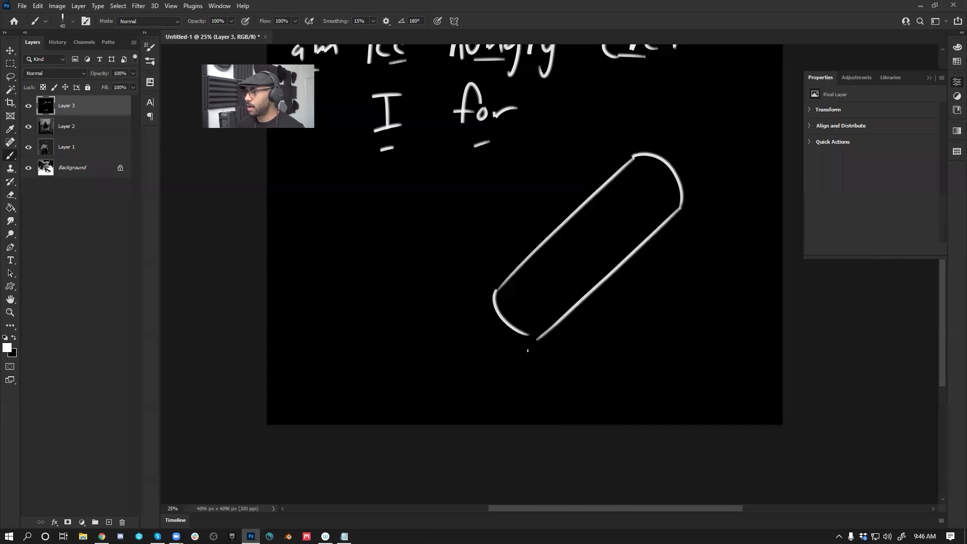
Step: On a new layer, draw a curved contour across the cylinder's middle and close its lower end into an open-facing ellipse
{"action": "key", "text": "ctrl+shift+alt+n"}
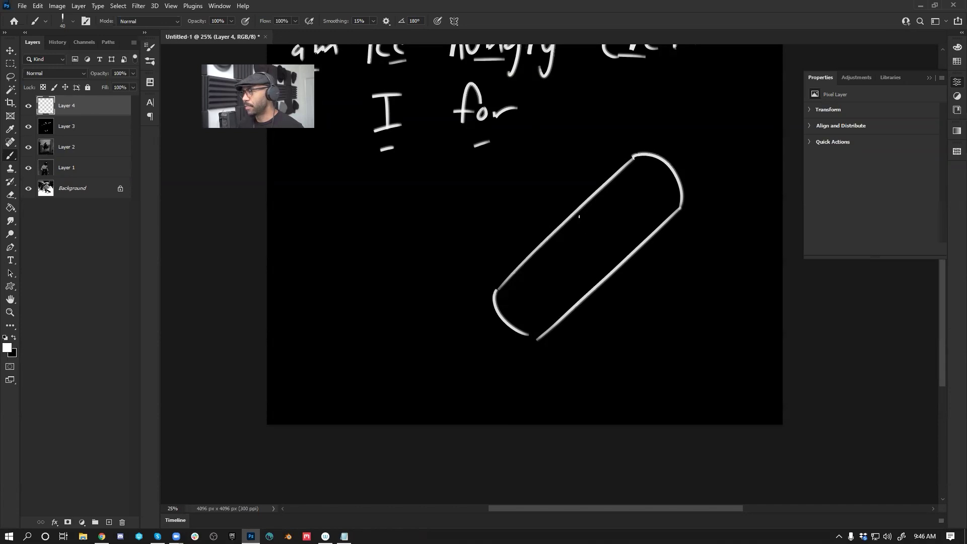
{"action": "left_click_drag", "start_coordinate": [570, 217], "coordinate": [620, 254]}
{"action": "left_click_drag", "start_coordinate": [500, 289], "coordinate": [549, 335]}
{"action": "key", "text": "ctrl+z"}
{"action": "left_click_drag", "start_coordinate": [498, 288], "coordinate": [551, 337]}
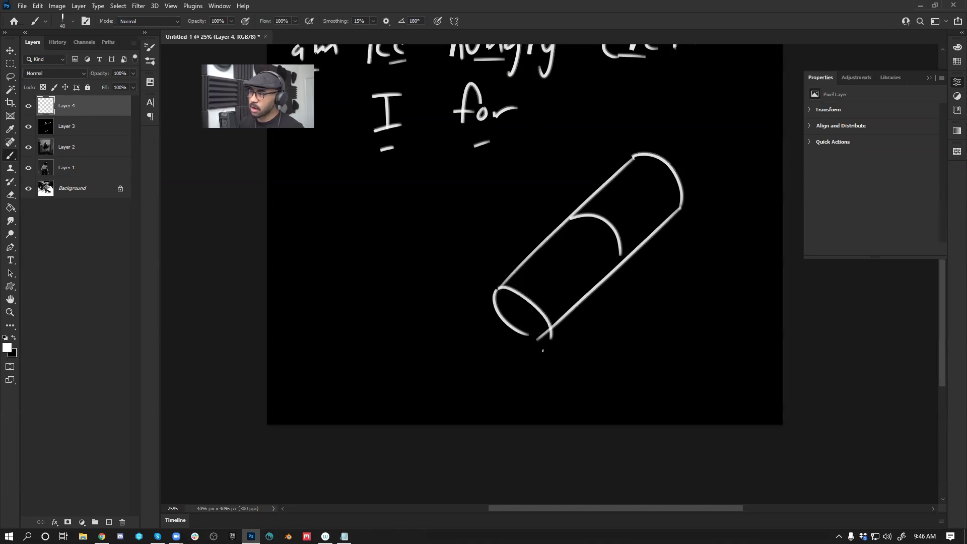
{"action": "key", "text": "ctrl+z"}
{"action": "left_click_drag", "start_coordinate": [497, 288], "coordinate": [543, 335]}
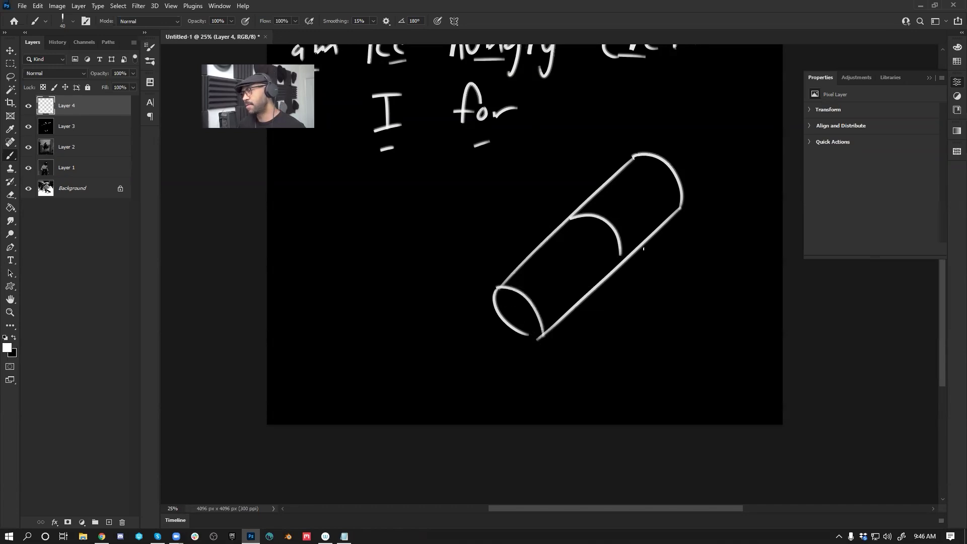
Step: Label the cylinder's lower end face "B" and draw an arrow pointing at its upper end
{"action": "left_click_drag", "start_coordinate": [508, 301], "coordinate": [516, 322]}
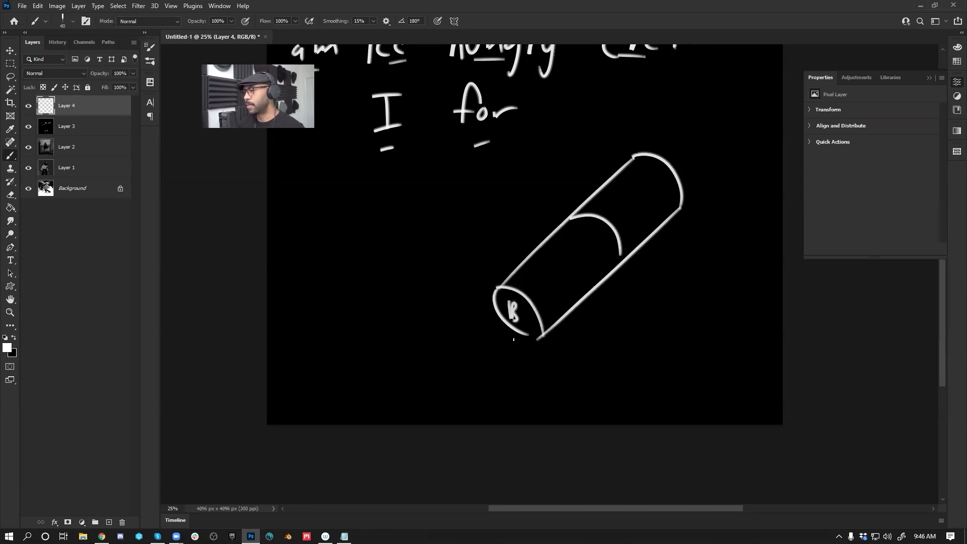
{"action": "left_click_drag", "start_coordinate": [716, 135], "coordinate": [681, 163]}
{"action": "left_click_drag", "start_coordinate": [681, 151], "coordinate": [693, 160]}
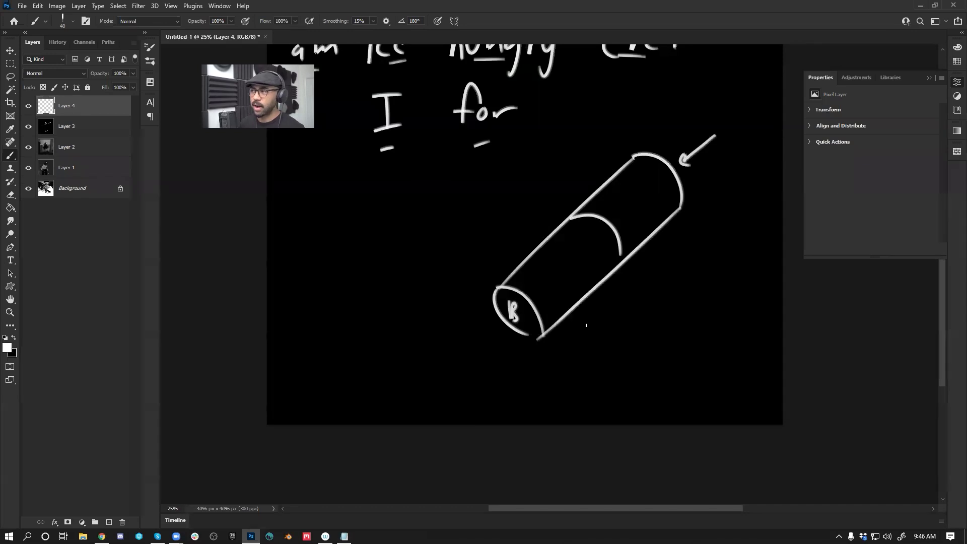
Step: Add another new layer, hide Layer 4, and draw a contour across the cylinder's middle bulging toward the lower end
{"action": "key", "text": "ctrl+shift+alt+n"}
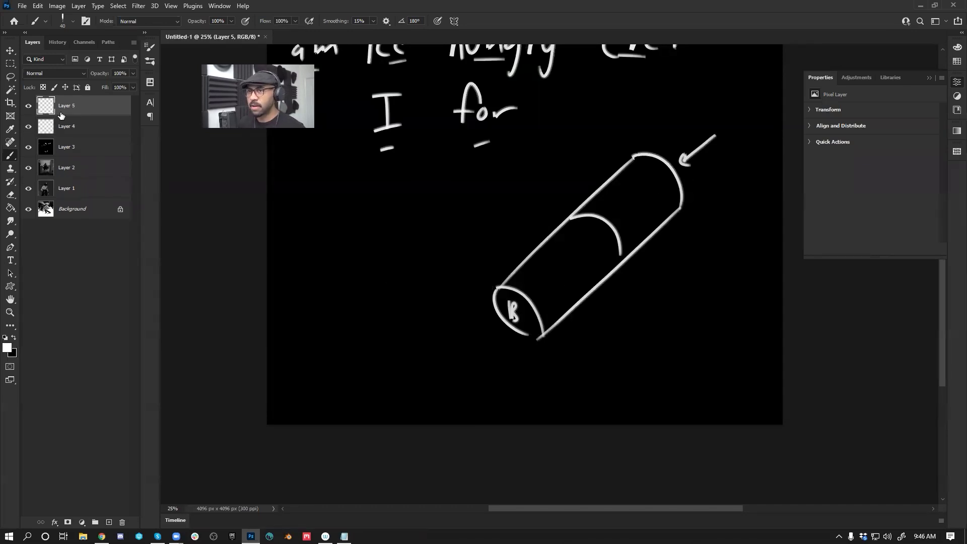
{"action": "left_click", "coordinate": [28, 126]}
{"action": "key", "text": "x"}
{"action": "key", "text": "x"}
{"action": "left_click_drag", "start_coordinate": [574, 214], "coordinate": [596, 273]}
{"action": "key", "text": "ctrl+z"}
{"action": "mouse_move", "coordinate": [570, 219]}
{"action": "left_mouse_down"}
{"action": "mouse_move", "coordinate": [573, 266]}
{"action": "mouse_move", "coordinate": [604, 279]}
{"action": "left_mouse_up"}
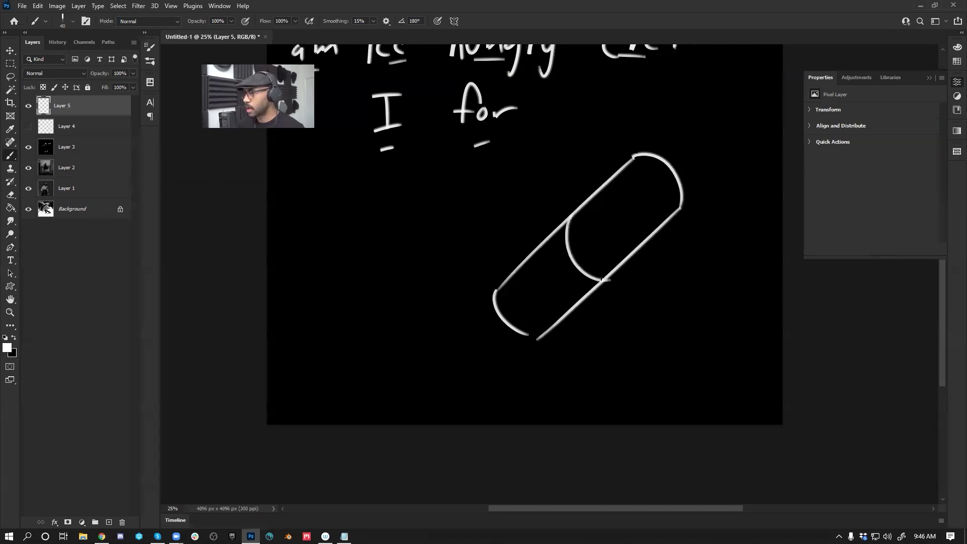
Step: Complete the cylinder's upper end as an ellipse labelled "T" and draw an arrow pointing at its lower end
{"action": "left_click_drag", "start_coordinate": [634, 161], "coordinate": [660, 219]}
{"action": "mouse_move", "coordinate": [646, 178]}
{"action": "left_mouse_down"}
{"action": "mouse_move", "coordinate": [649, 200]}
{"action": "mouse_move", "coordinate": [656, 176]}
{"action": "left_mouse_up"}
{"action": "left_click_drag", "start_coordinate": [648, 188], "coordinate": [658, 176]}
{"action": "key", "text": "ctrl+z"}
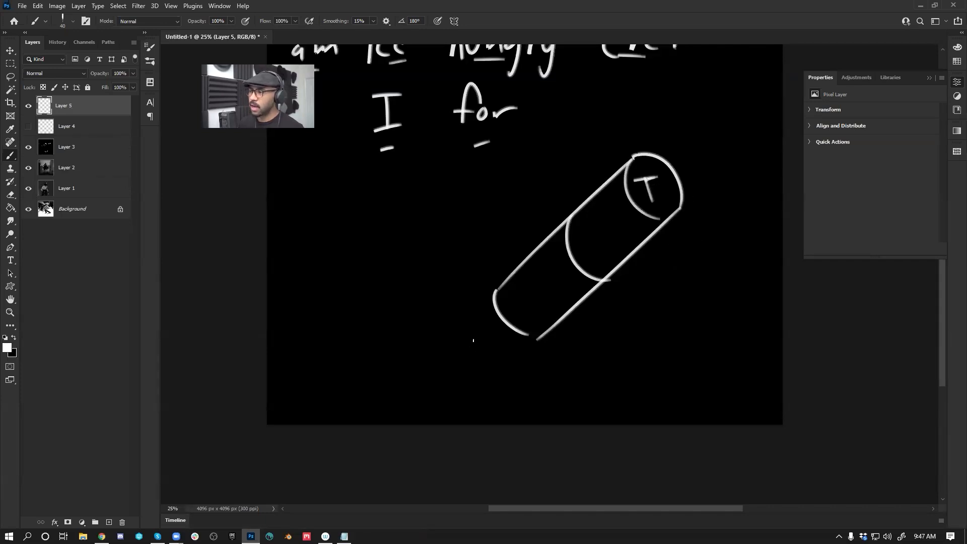
{"action": "left_click_drag", "start_coordinate": [462, 356], "coordinate": [494, 323]}
{"action": "left_click_drag", "start_coordinate": [480, 325], "coordinate": [493, 342]}
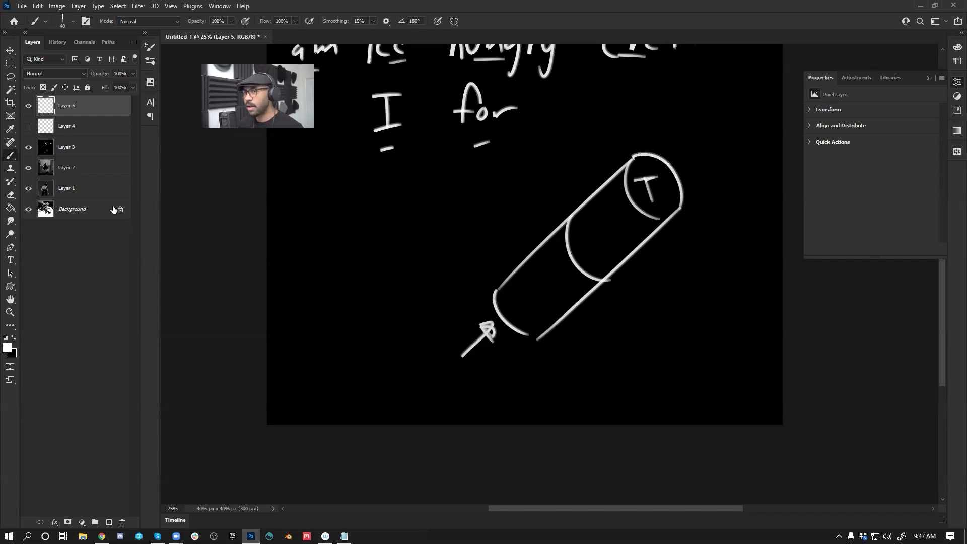
Step: Compare the two cylinder orientations by switching the visibility of Layer 5 and Layer 4, leaving only Layer 4's contours shown
{"action": "left_click", "coordinate": [28, 105]}
{"action": "left_click", "coordinate": [28, 126]}
{"action": "left_click", "coordinate": [29, 128]}
{"action": "left_click", "coordinate": [27, 115]}
{"action": "left_click", "coordinate": [28, 110]}
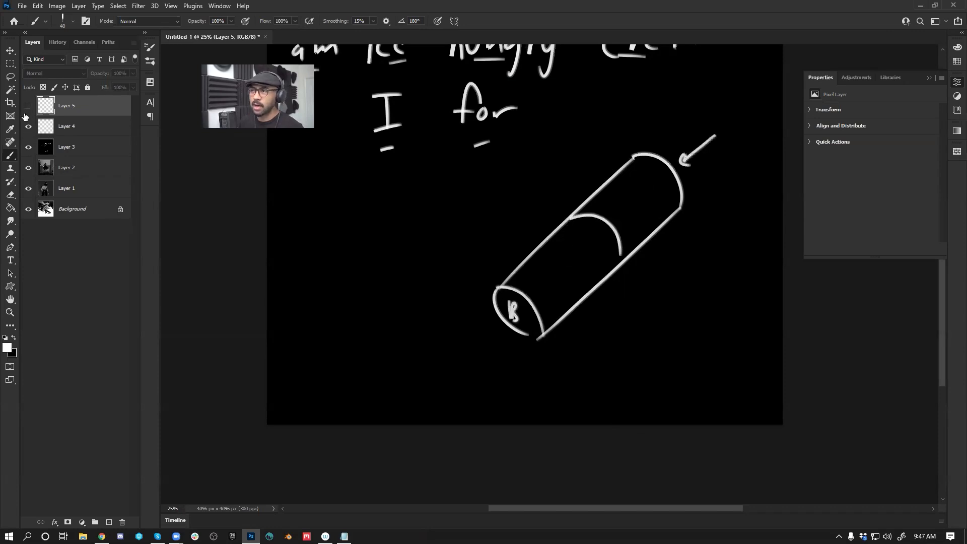
{"action": "scroll", "coordinate": [503, 250], "scroll_direction": "up", "scroll_amount": 3}
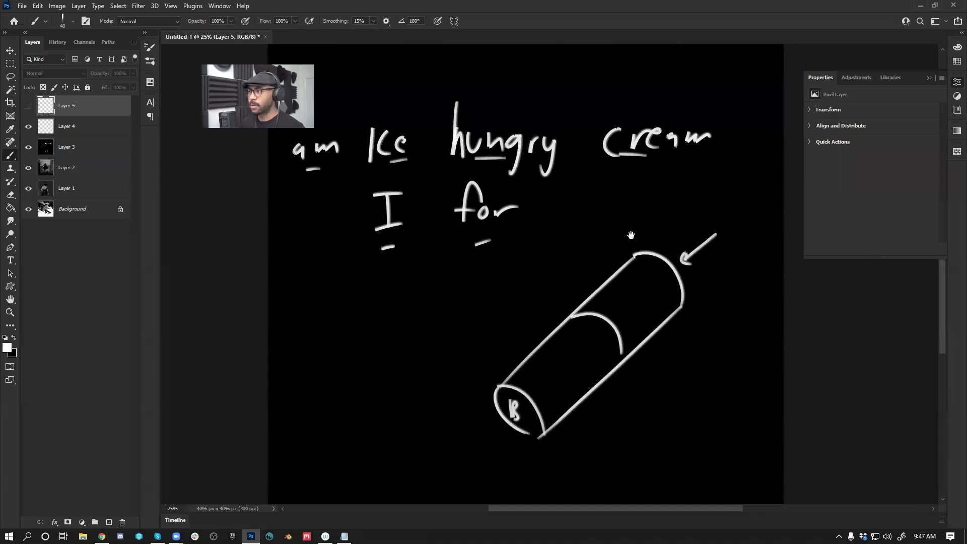
{"action": "scroll", "coordinate": [630, 236], "scroll_direction": "up", "scroll_amount": 2}
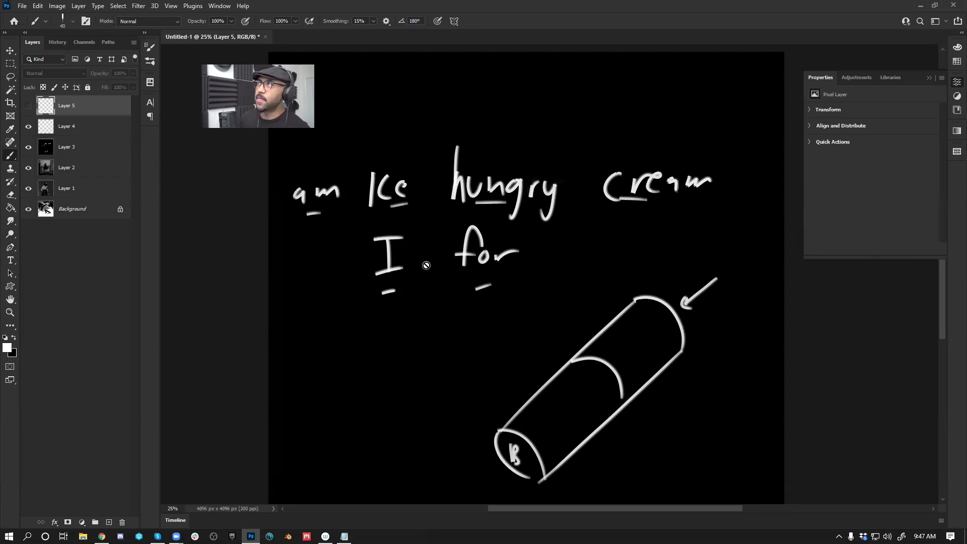
{"action": "mouse_move", "coordinate": [513, 316]}
{"action": "left_mouse_down"}
{"action": "mouse_move", "coordinate": [492, 218]}
{"action": "mouse_move", "coordinate": [446, 216]}
{"action": "left_mouse_up"}
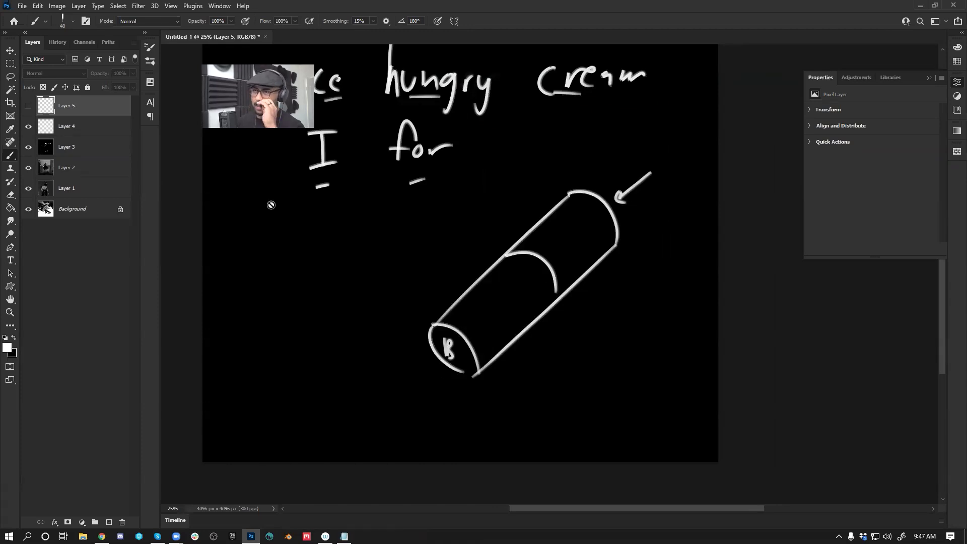
Step: Hide Layer 4, show the Layer 5 version of the cylinder once more, and hide it too
{"action": "left_click", "coordinate": [29, 126]}
{"action": "left_click", "coordinate": [28, 106]}
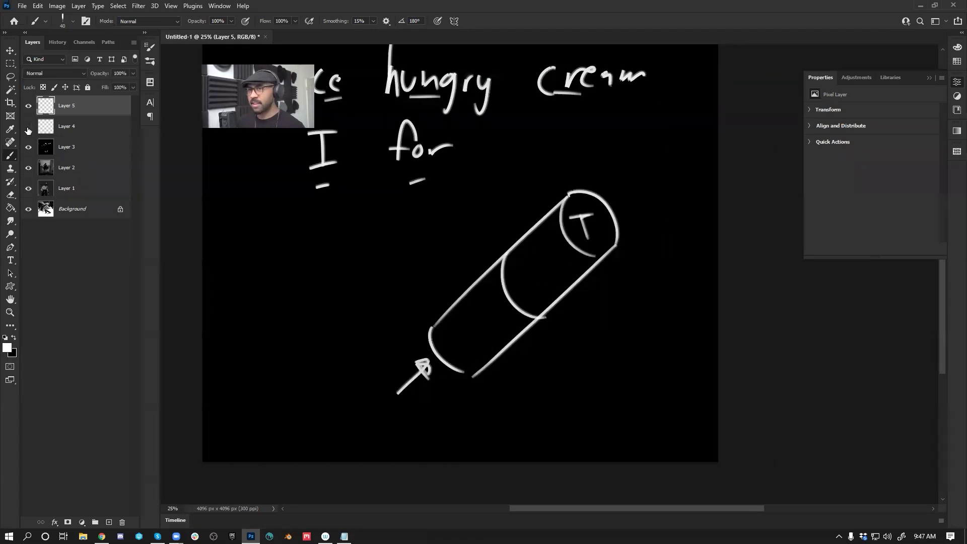
{"action": "left_click", "coordinate": [29, 105]}
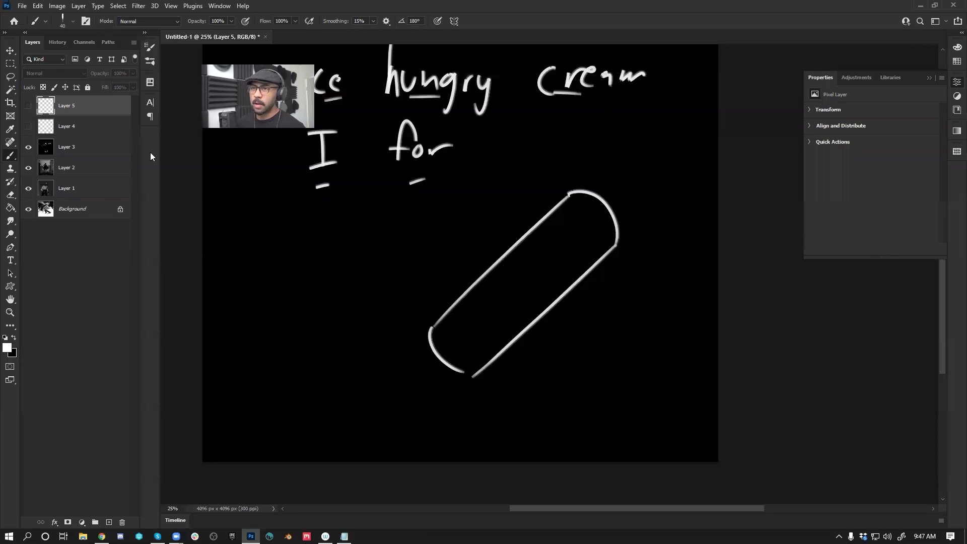
Step: On a new layer, draw four mismatched straight and curved contour lines across the plain cylinder
{"action": "key", "text": "ctrl+shift+alt+n"}
{"action": "key", "text": "x"}
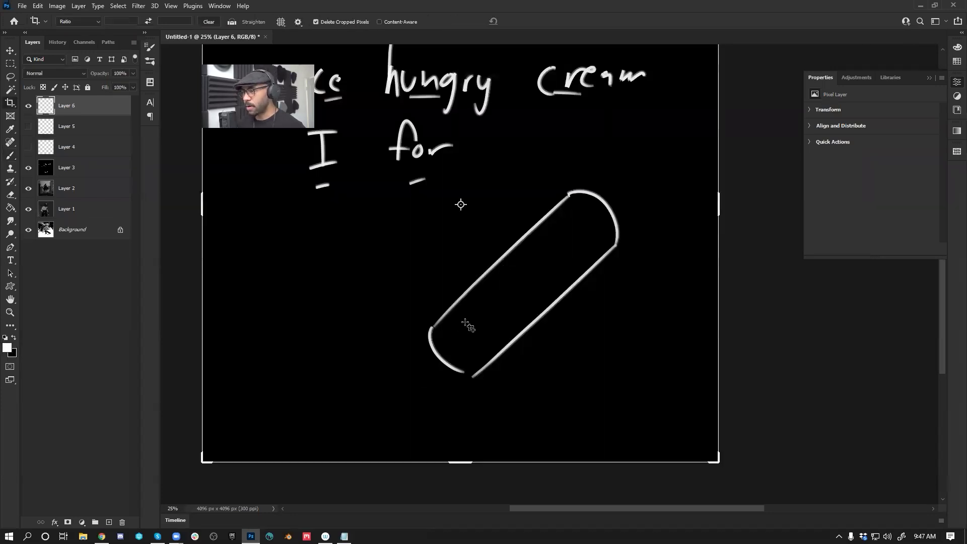
{"action": "mouse_move", "coordinate": [458, 278]}
{"action": "left_mouse_down"}
{"action": "mouse_move", "coordinate": [514, 324]}
{"action": "mouse_move", "coordinate": [507, 363]}
{"action": "left_mouse_up"}
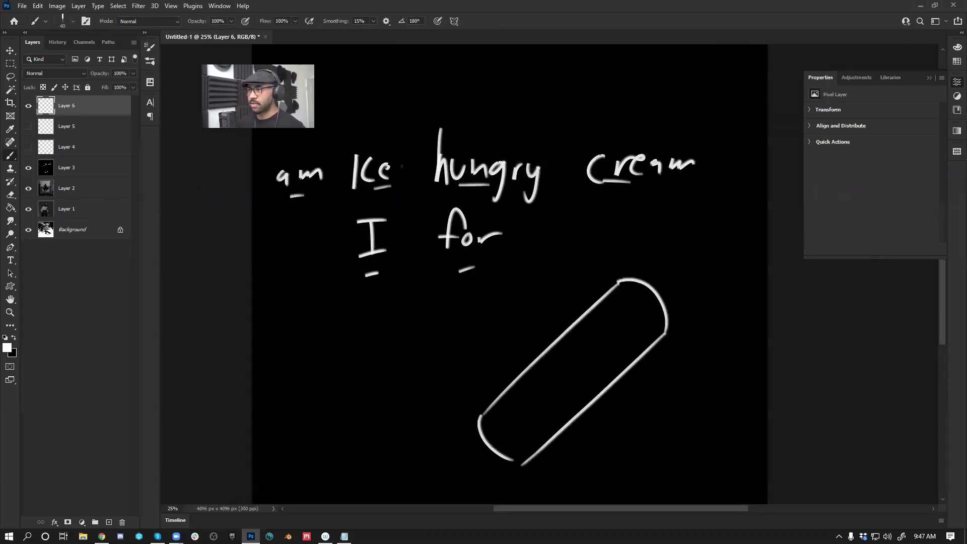
{"action": "left_click_drag", "start_coordinate": [562, 317], "coordinate": [554, 278]}
{"action": "left_click_drag", "start_coordinate": [537, 419], "coordinate": [535, 417]}
{"action": "left_click_drag", "start_coordinate": [548, 302], "coordinate": [601, 351]}
{"action": "left_click_drag", "start_coordinate": [608, 248], "coordinate": [636, 320]}
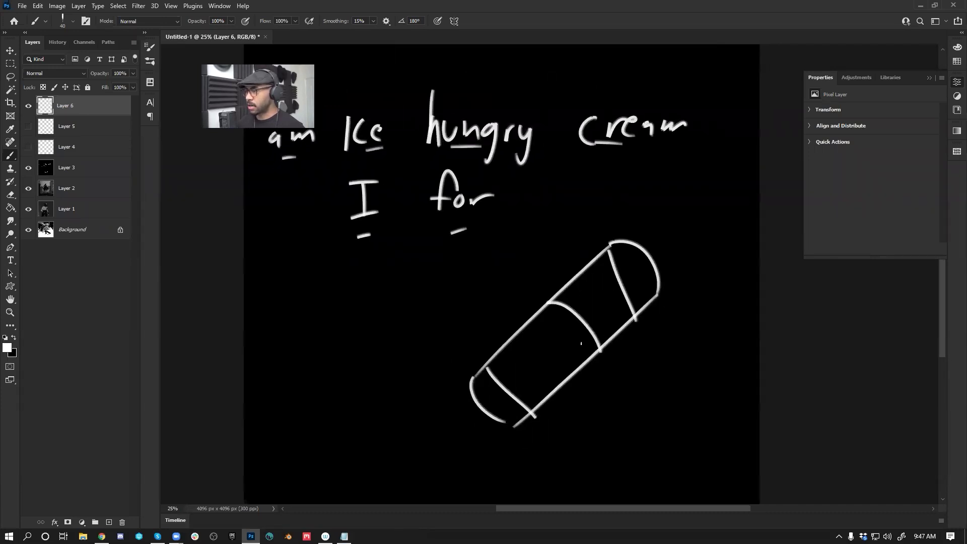
{"action": "left_click_drag", "start_coordinate": [524, 337], "coordinate": [564, 382]}
Step: Draw a question mark beside the cylinder's lower edge and an arrow pointing at its curved middle contour
{"action": "scroll", "coordinate": [579, 308], "scroll_direction": "down", "scroll_amount": 3}
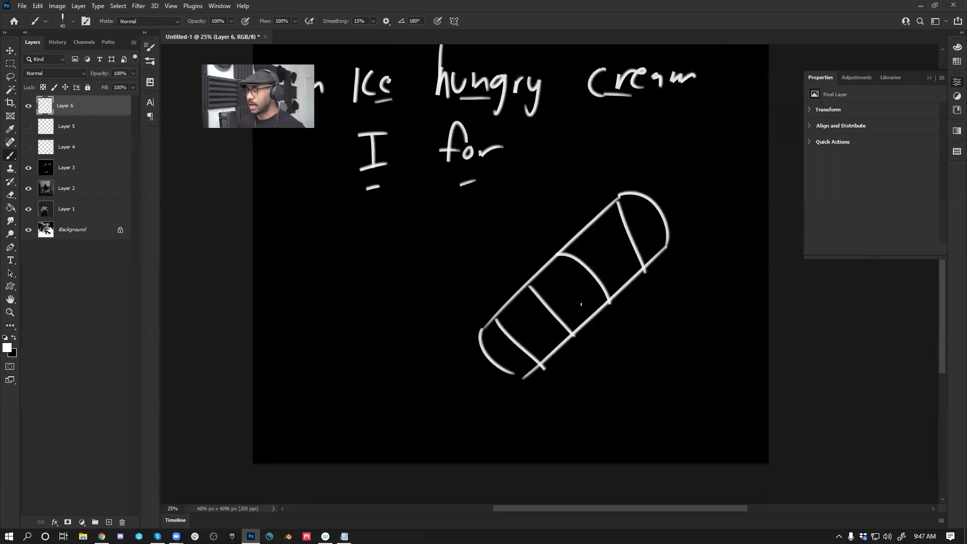
{"action": "left_click_drag", "start_coordinate": [647, 300], "coordinate": [663, 311]}
{"action": "left_click", "coordinate": [652, 328]}
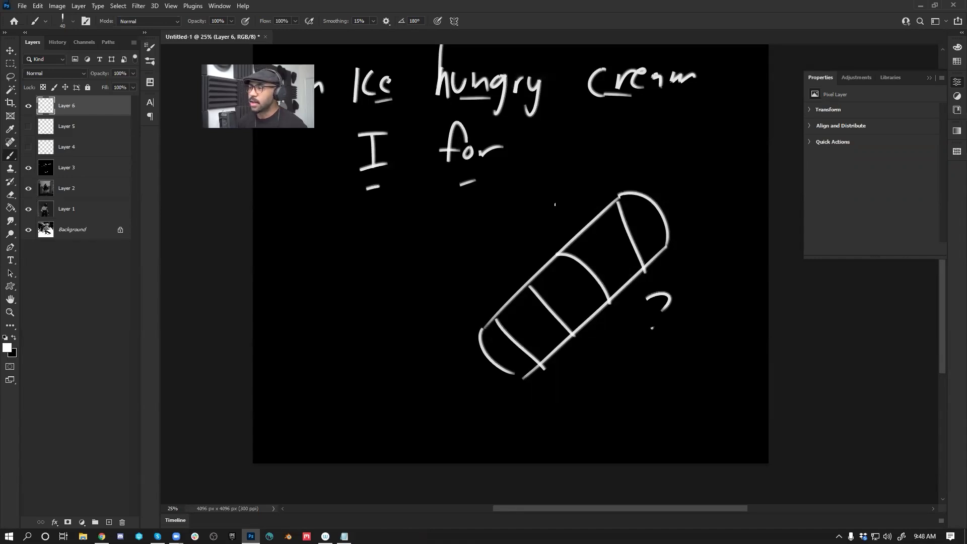
{"action": "left_click_drag", "start_coordinate": [529, 207], "coordinate": [545, 239]}
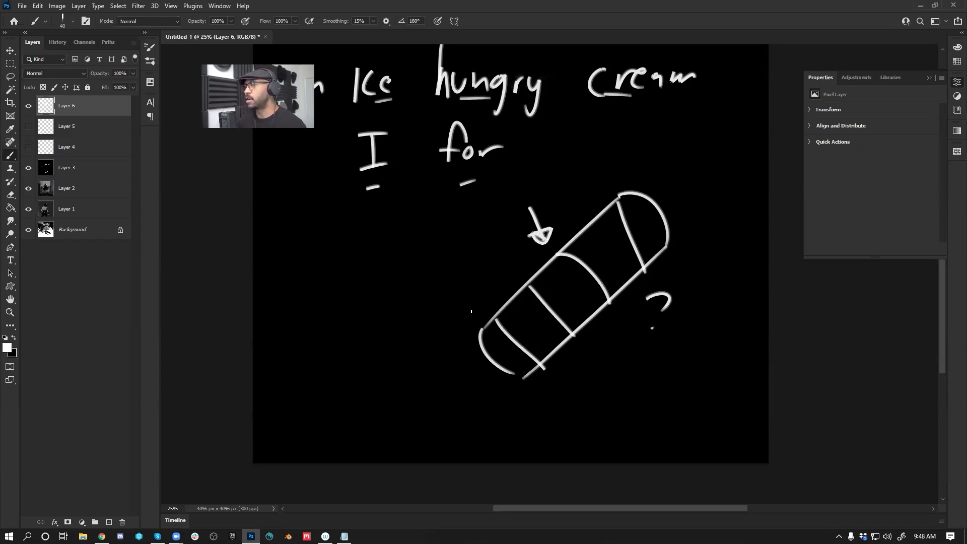
Step: Sketch a rounded shoulder cap outline in the empty area beside the cylinder
{"action": "left_click_drag", "start_coordinate": [374, 331], "coordinate": [452, 347]}
{"action": "left_click", "coordinate": [456, 356], "text": "ctrl"}
{"action": "left_click_drag", "start_coordinate": [478, 391], "coordinate": [432, 242]}
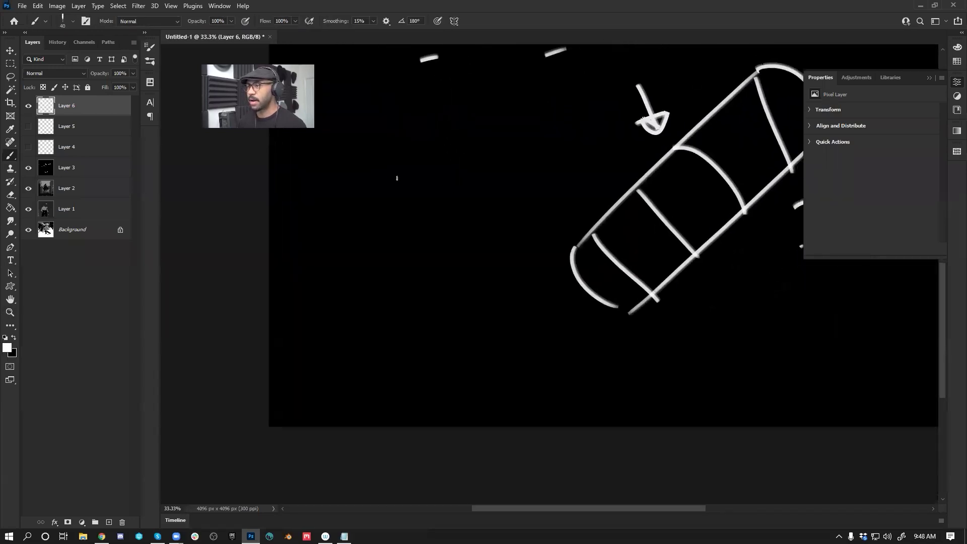
{"action": "mouse_move", "coordinate": [359, 203]}
{"action": "left_mouse_down"}
{"action": "mouse_move", "coordinate": [460, 132]}
{"action": "mouse_move", "coordinate": [434, 177]}
{"action": "mouse_move", "coordinate": [492, 187]}
{"action": "left_mouse_up"}
{"action": "left_click_drag", "start_coordinate": [459, 130], "coordinate": [500, 177]}
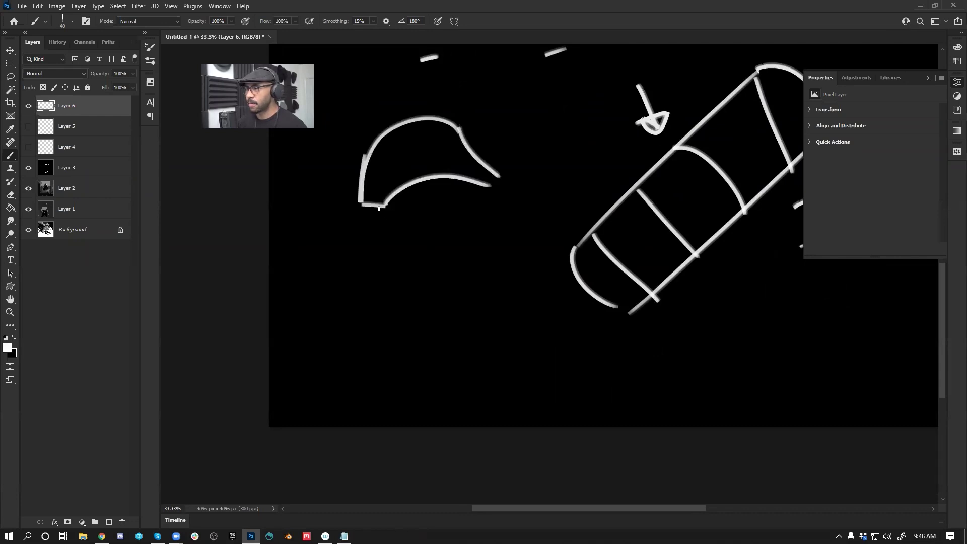
Step: Draw the upper arm below the shoulder cap and a forearm bending back from the elbow, with curved ends
{"action": "left_click_drag", "start_coordinate": [384, 207], "coordinate": [443, 305]}
{"action": "left_click_drag", "start_coordinate": [473, 184], "coordinate": [523, 293]}
{"action": "mouse_move", "coordinate": [446, 305]}
{"action": "left_mouse_down"}
{"action": "mouse_move", "coordinate": [520, 300]}
{"action": "mouse_move", "coordinate": [358, 397]}
{"action": "left_mouse_up"}
{"action": "mouse_move", "coordinate": [528, 303]}
{"action": "left_mouse_down"}
{"action": "mouse_move", "coordinate": [439, 385]}
{"action": "mouse_move", "coordinate": [395, 409]}
{"action": "left_mouse_up"}
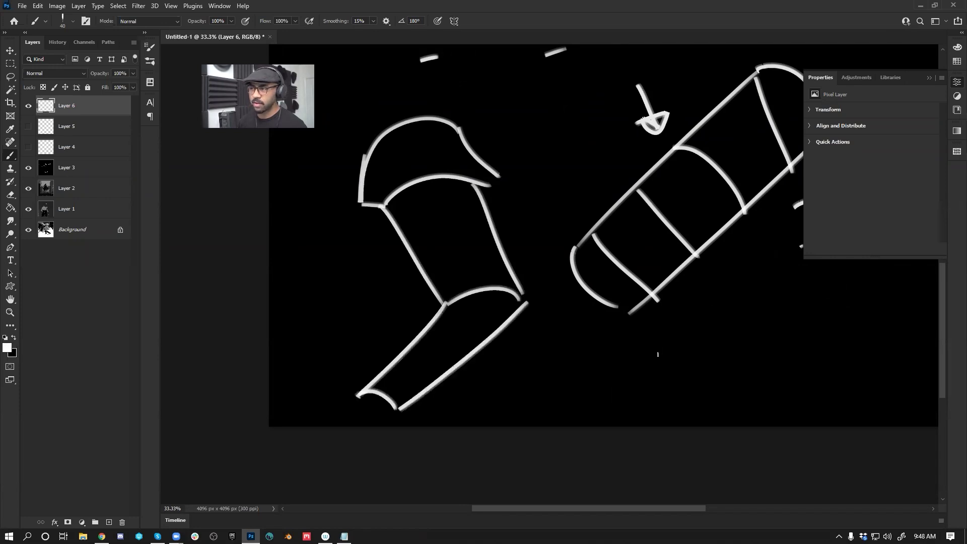
Step: Add one curved contour across the upper arm and two across the forearm
{"action": "mouse_move", "coordinate": [417, 262]}
{"action": "left_mouse_down"}
{"action": "mouse_move", "coordinate": [446, 241]}
{"action": "mouse_move", "coordinate": [495, 252]}
{"action": "left_mouse_up"}
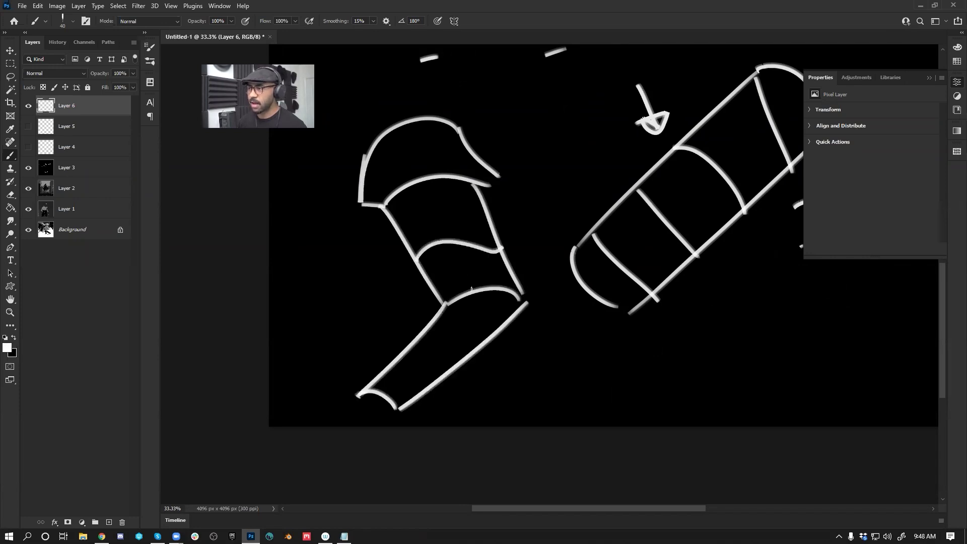
{"action": "left_click_drag", "start_coordinate": [418, 332], "coordinate": [471, 355]}
{"action": "left_click_drag", "start_coordinate": [401, 355], "coordinate": [433, 385]}
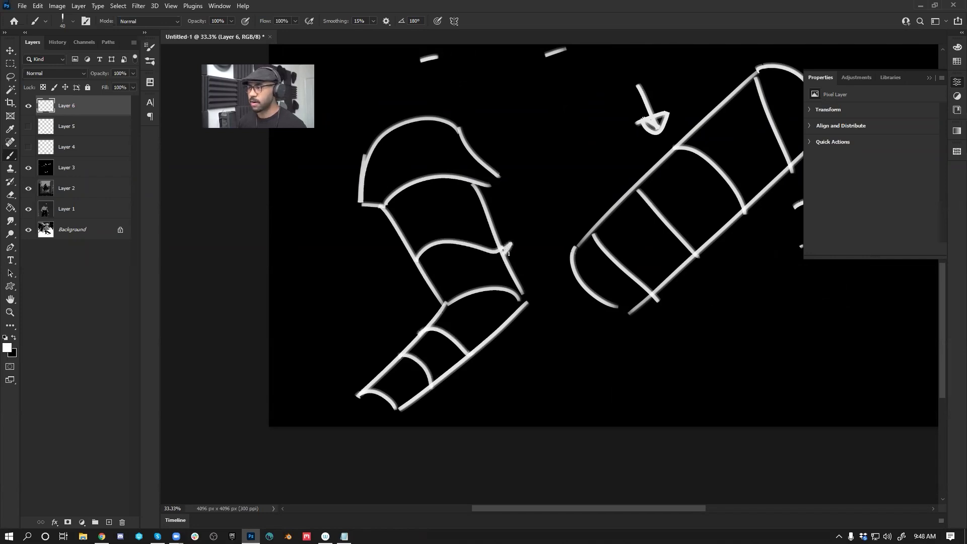
Step: Sketch extra rough strokes along the arm's outer edge from the shoulder cap to the elbow
{"action": "mouse_move", "coordinate": [474, 184]}
{"action": "left_mouse_down"}
{"action": "mouse_move", "coordinate": [516, 237]}
{"action": "mouse_move", "coordinate": [535, 306]}
{"action": "mouse_move", "coordinate": [490, 285]}
{"action": "mouse_move", "coordinate": [509, 302]}
{"action": "mouse_move", "coordinate": [508, 328]}
{"action": "mouse_move", "coordinate": [523, 315]}
{"action": "mouse_move", "coordinate": [471, 362]}
{"action": "left_mouse_up"}
{"action": "left_click_drag", "start_coordinate": [556, 293], "coordinate": [506, 357]}
{"action": "mouse_move", "coordinate": [449, 237]}
{"action": "left_mouse_down"}
{"action": "mouse_move", "coordinate": [450, 271]}
{"action": "mouse_move", "coordinate": [432, 242]}
{"action": "mouse_move", "coordinate": [440, 272]}
{"action": "mouse_move", "coordinate": [441, 264]}
{"action": "mouse_move", "coordinate": [331, 265]}
{"action": "left_mouse_up"}
Step: Hide Layer 6 and delete Layers 4, 5 and 6 together
{"action": "key", "text": "z"}
{"action": "left_click", "coordinate": [469, 295], "text": "alt"}
{"action": "left_click", "coordinate": [469, 295], "text": "alt"}
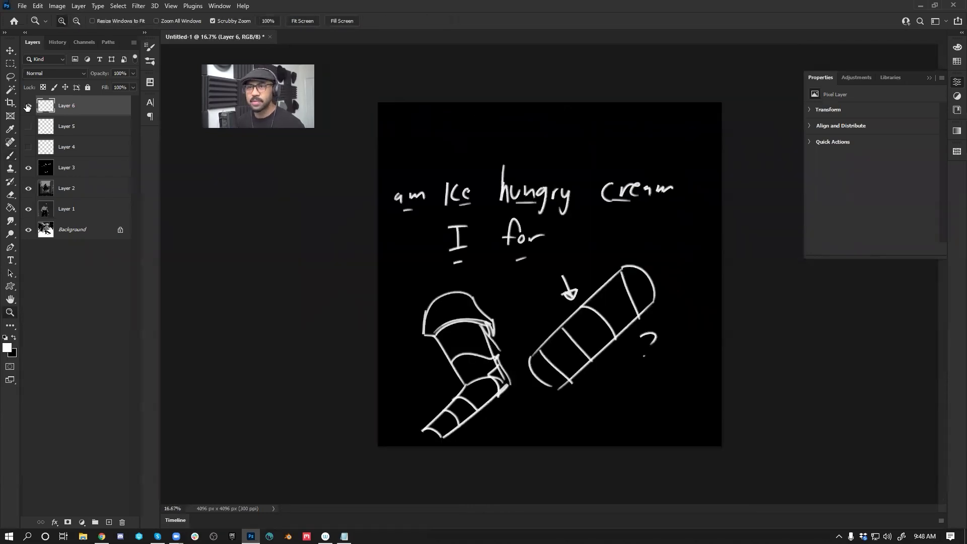
{"action": "left_click", "coordinate": [28, 106]}
{"action": "left_click", "coordinate": [84, 154], "text": "shift"}
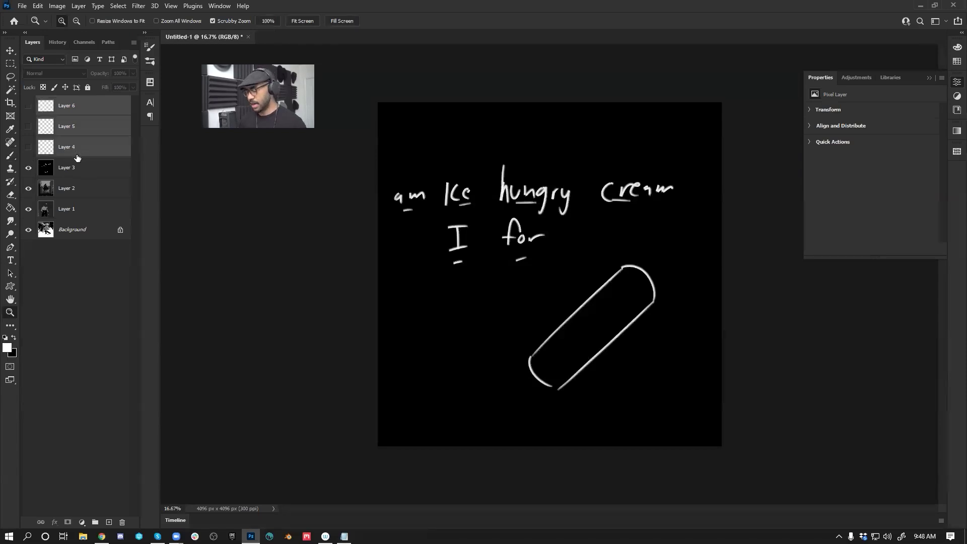
{"action": "key", "text": "Delete"}
Step: Enlarge the brush to 1300 px and paint dark grey over the handwritten sentence and the cylinder on Layer 3
{"action": "key", "text": "b"}
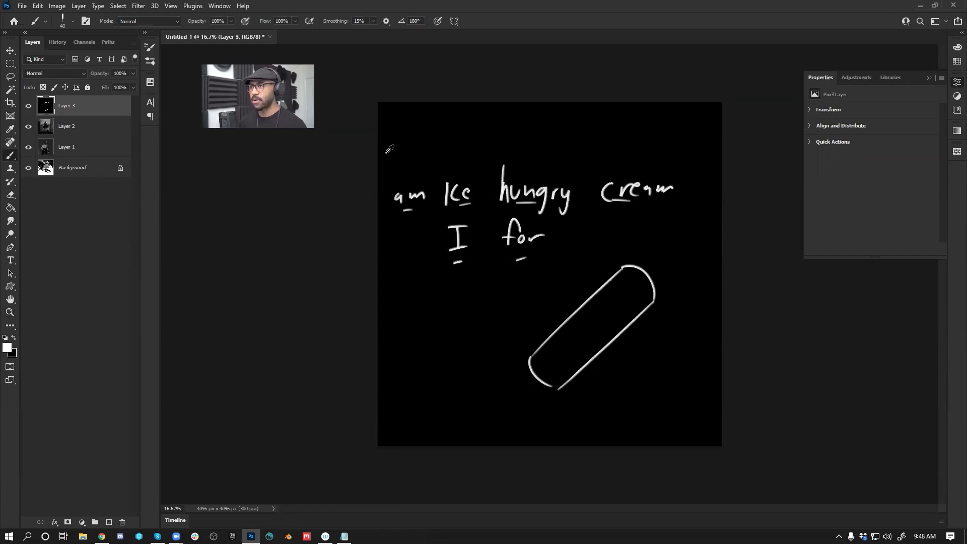
{"action": "key", "text": "x"}
{"action": "key", "text": "bracketright"}
{"action": "key", "text": "bracketright"}
{"action": "key", "text": "bracketright"}
{"action": "key", "text": "bracketright"}
{"action": "key", "text": "bracketright"}
{"action": "key", "text": "bracketright"}
{"action": "key", "text": "bracketright"}
{"action": "key", "text": "bracketright"}
{"action": "key", "text": "bracketright"}
{"action": "key", "text": "bracketright"}
{"action": "key", "text": "bracketright"}
{"action": "key", "text": "bracketright"}
{"action": "key", "text": "bracketright"}
{"action": "key", "text": "bracketright"}
{"action": "key", "text": "bracketright"}
{"action": "key", "text": "bracketright"}
{"action": "key", "text": "bracketright"}
{"action": "key", "text": "bracketright"}
{"action": "key", "text": "bracketright"}
{"action": "key", "text": "bracketright"}
{"action": "left_click_drag", "start_coordinate": [405, 158], "coordinate": [510, 244]}
{"action": "key", "text": "x"}
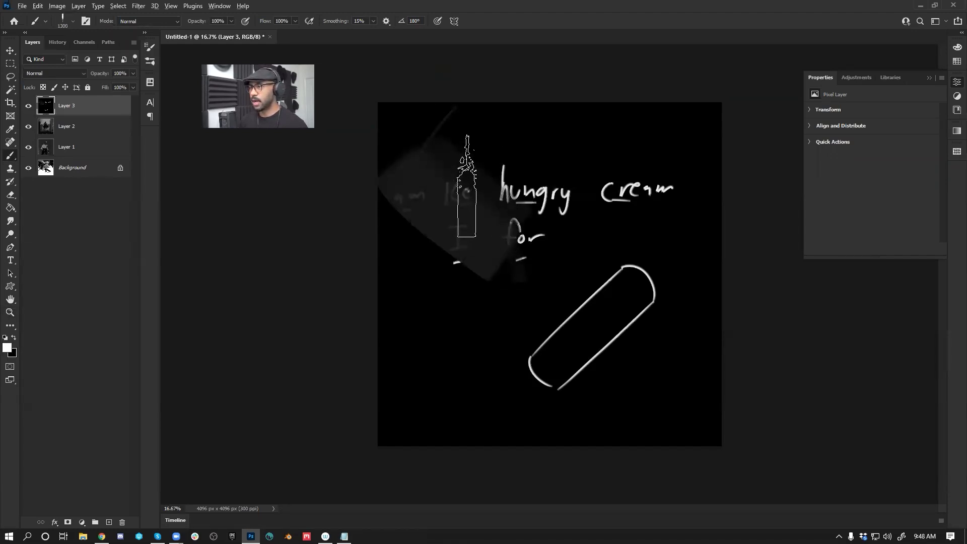
{"action": "key", "text": "x"}
{"action": "mouse_move", "coordinate": [523, 132]}
{"action": "left_mouse_down"}
{"action": "mouse_move", "coordinate": [407, 272]}
{"action": "mouse_move", "coordinate": [368, 151]}
{"action": "mouse_move", "coordinate": [555, 152]}
{"action": "mouse_move", "coordinate": [525, 149]}
{"action": "mouse_move", "coordinate": [496, 176]}
{"action": "mouse_move", "coordinate": [626, 194]}
{"action": "mouse_move", "coordinate": [630, 205]}
{"action": "mouse_move", "coordinate": [708, 113]}
{"action": "mouse_move", "coordinate": [708, 337]}
{"action": "mouse_move", "coordinate": [391, 335]}
{"action": "mouse_move", "coordinate": [472, 207]}
{"action": "mouse_move", "coordinate": [640, 343]}
{"action": "mouse_move", "coordinate": [602, 386]}
{"action": "mouse_move", "coordinate": [563, 272]}
{"action": "left_mouse_up"}
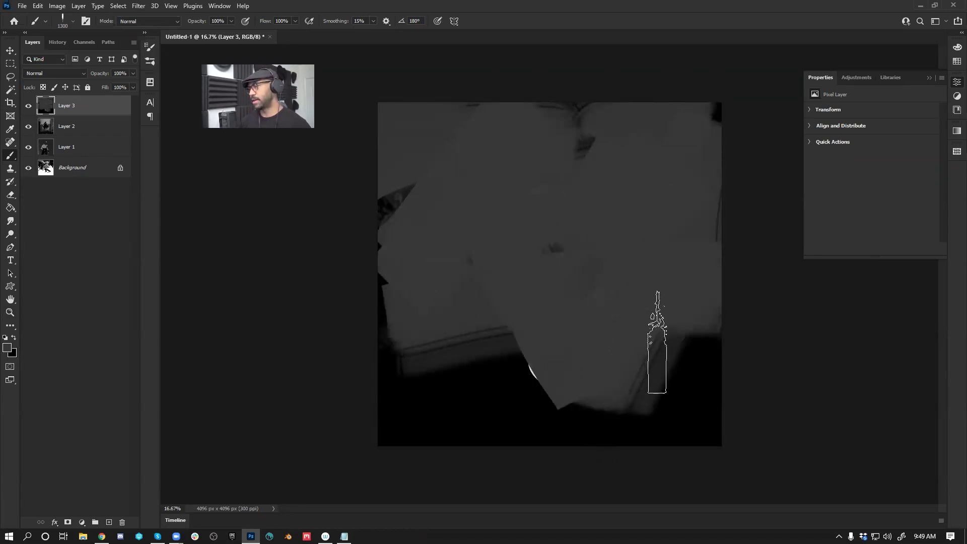
Step: Sample a darker tone from the canvas and paint it over the lower area and the left side
{"action": "left_click", "coordinate": [672, 348], "text": "alt"}
{"action": "mouse_move", "coordinate": [670, 353]}
{"action": "left_mouse_down"}
{"action": "mouse_move", "coordinate": [438, 373]}
{"action": "mouse_move", "coordinate": [519, 422]}
{"action": "mouse_move", "coordinate": [724, 406]}
{"action": "mouse_move", "coordinate": [660, 419]}
{"action": "left_mouse_up"}
{"action": "left_click_drag", "start_coordinate": [386, 317], "coordinate": [426, 433]}
{"action": "left_click_drag", "start_coordinate": [481, 196], "coordinate": [319, 302]}
Step: Sample a mid grey and paint it over the dark patches in the canvas's upper left and upper middle
{"action": "left_click", "coordinate": [449, 256], "text": "alt"}
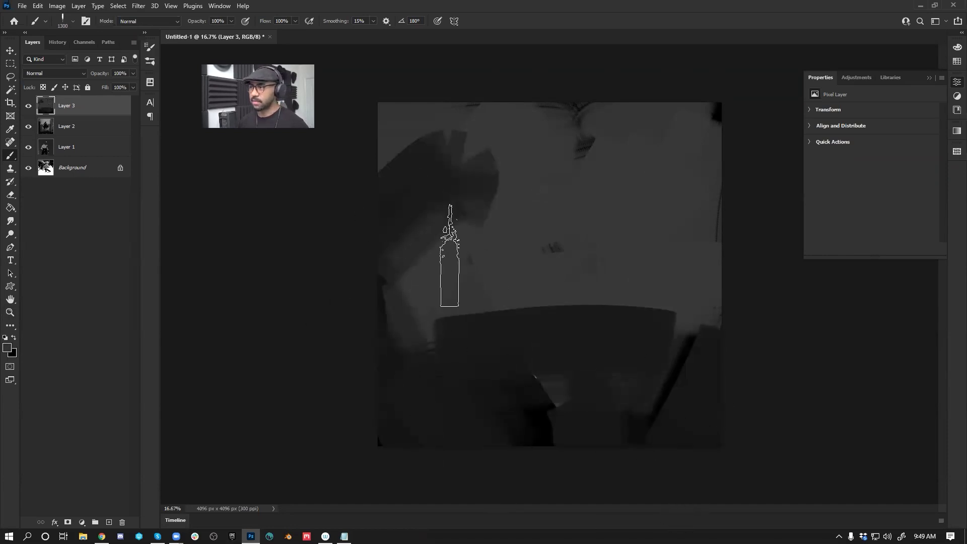
{"action": "left_click_drag", "start_coordinate": [449, 256], "coordinate": [528, 147]}
{"action": "left_click_drag", "start_coordinate": [429, 143], "coordinate": [452, 227]}
{"action": "left_click_drag", "start_coordinate": [547, 124], "coordinate": [558, 195]}
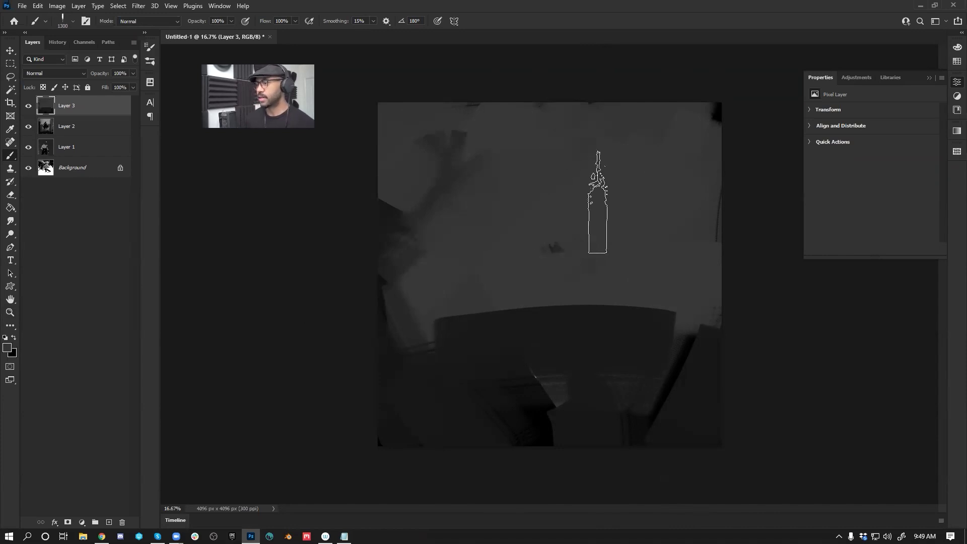
Step: Sample the dark spot near the centre and brush broad strokes over the upper right, right side and lower area
{"action": "left_click", "coordinate": [554, 247], "text": "alt"}
{"action": "left_click_drag", "start_coordinate": [624, 126], "coordinate": [520, 225]}
{"action": "left_click_drag", "start_coordinate": [641, 143], "coordinate": [719, 121]}
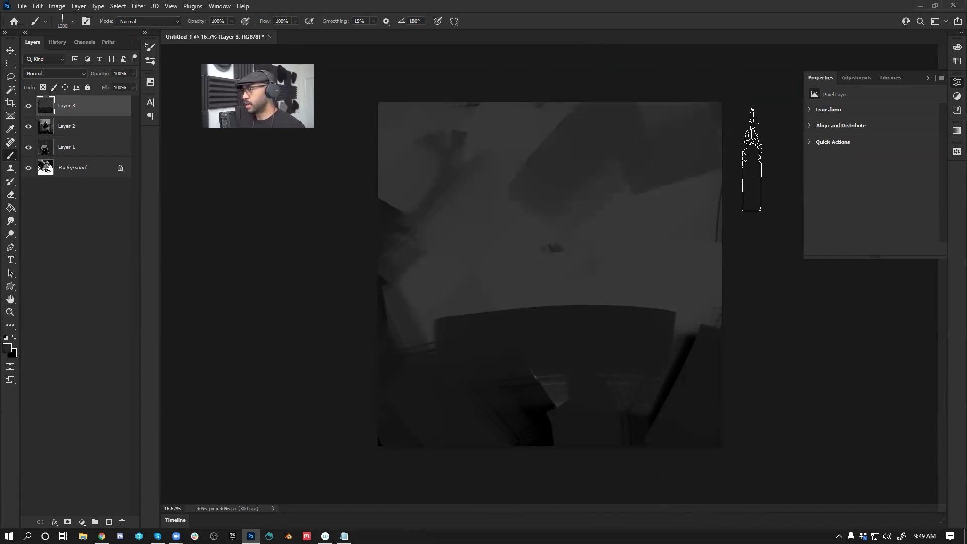
{"action": "left_click_drag", "start_coordinate": [707, 216], "coordinate": [670, 262]}
{"action": "mouse_move", "coordinate": [689, 345]}
{"action": "left_mouse_down"}
{"action": "mouse_move", "coordinate": [471, 383]}
{"action": "mouse_move", "coordinate": [438, 337]}
{"action": "left_mouse_up"}
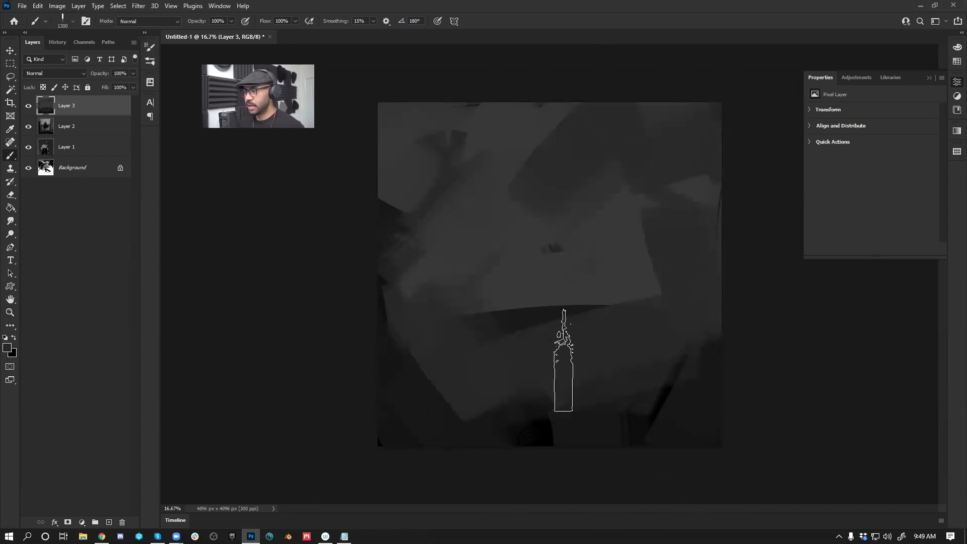
Step: Brush broad grey strokes over the canvas's middle and lower corners, and paint a sampled lighter grey over the upper left
{"action": "left_click_drag", "start_coordinate": [564, 360], "coordinate": [498, 300]}
{"action": "left_click_drag", "start_coordinate": [725, 393], "coordinate": [607, 454]}
{"action": "left_click_drag", "start_coordinate": [369, 371], "coordinate": [503, 431]}
{"action": "left_click_drag", "start_coordinate": [607, 229], "coordinate": [430, 418]}
{"action": "left_click", "coordinate": [461, 229], "text": "alt"}
{"action": "left_click_drag", "start_coordinate": [492, 173], "coordinate": [326, 300]}
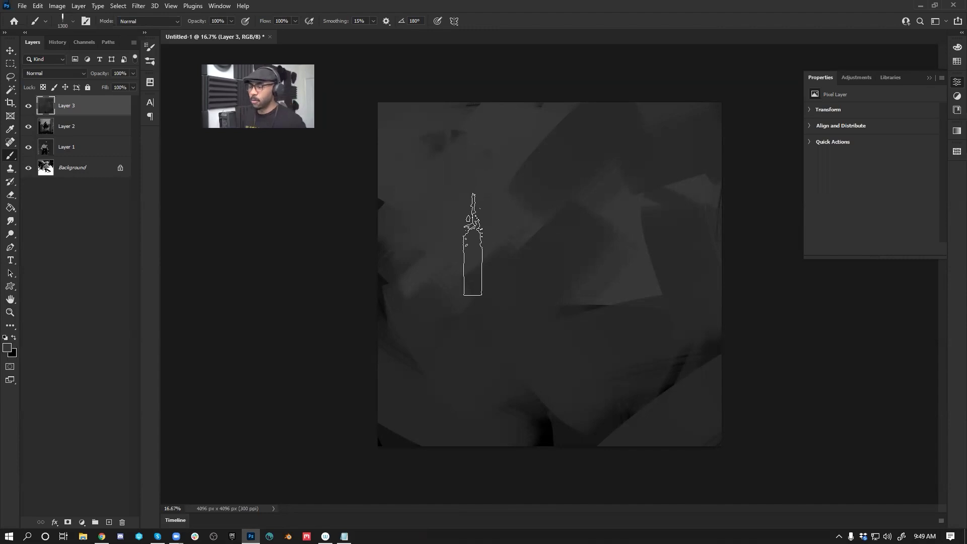
Step: Sample greys from the lower and upper middle, blend them across the centre and right side, and undo the last strokes
{"action": "left_click", "coordinate": [526, 418], "text": "alt"}
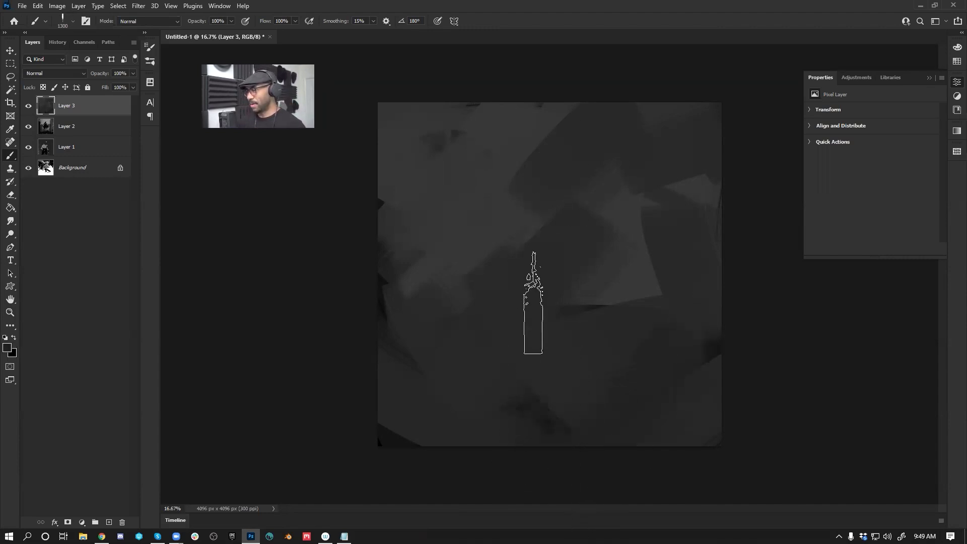
{"action": "left_click_drag", "start_coordinate": [640, 275], "coordinate": [502, 371]}
{"action": "left_click", "coordinate": [478, 218], "text": "alt"}
{"action": "left_click_drag", "start_coordinate": [479, 218], "coordinate": [609, 319]}
{"action": "left_click_drag", "start_coordinate": [651, 162], "coordinate": [483, 352]}
{"action": "key", "text": "ctrl+z"}
{"action": "key", "text": "ctrl+z"}
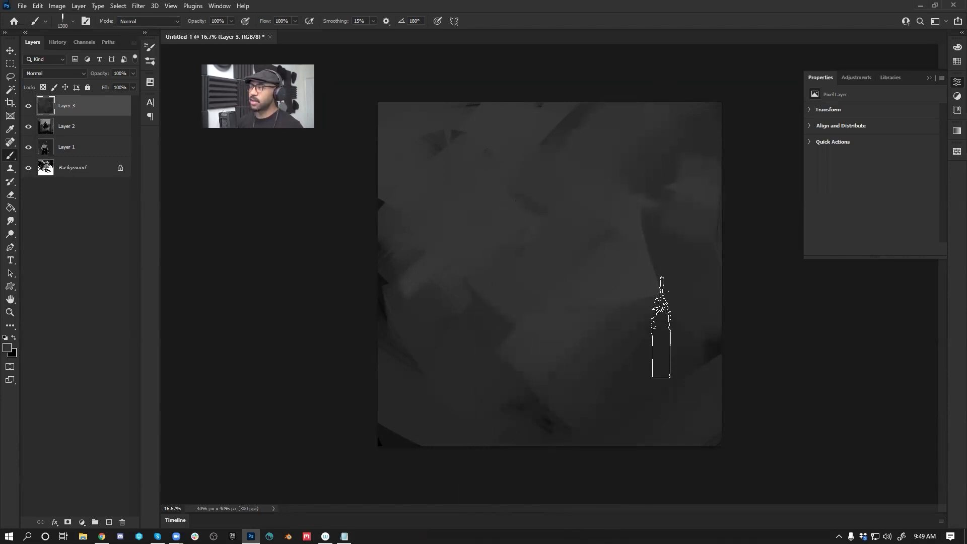
{"action": "key", "text": "ctrl+z"}
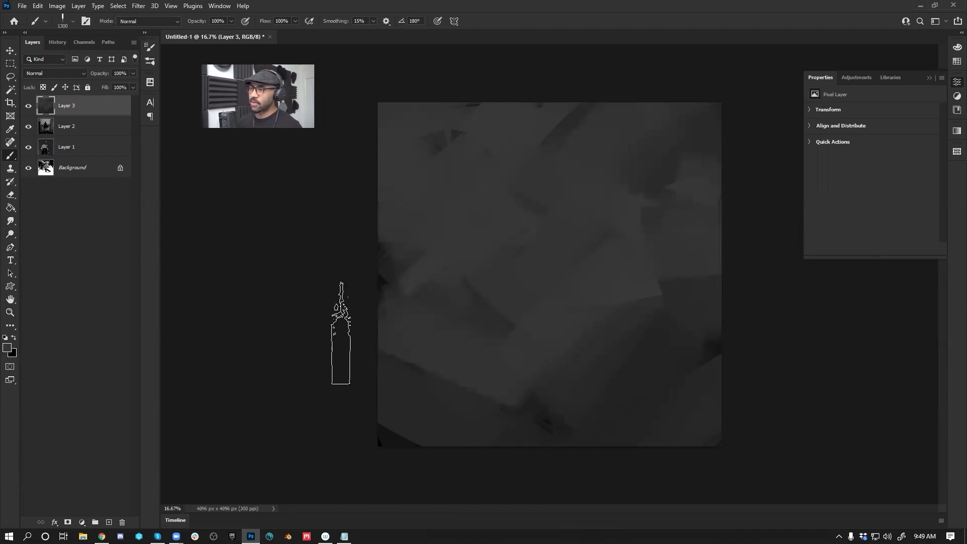
Step: Blend grey strokes over the canvas's centre and lower area, switching the brush to 1100 px and back to 1300 px
{"action": "left_click_drag", "start_coordinate": [556, 237], "coordinate": [504, 348]}
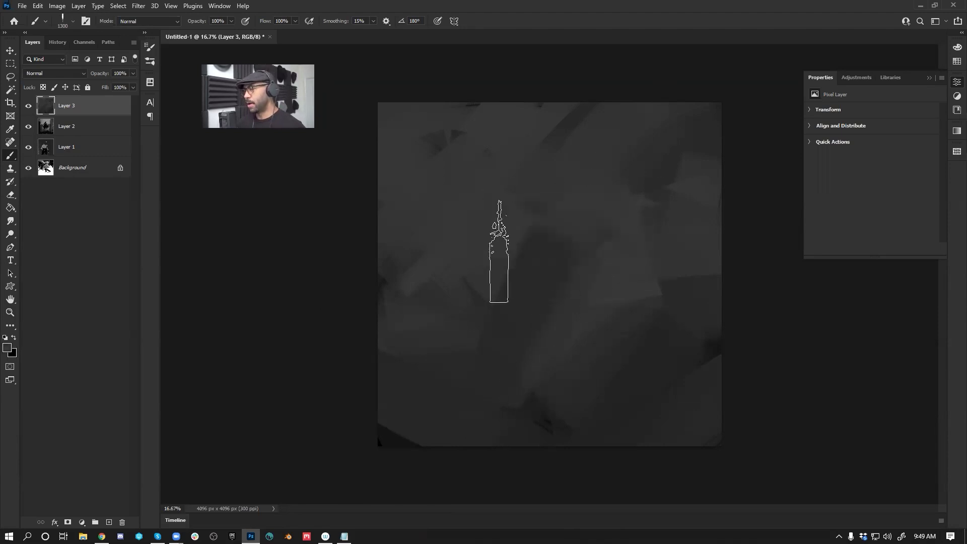
{"action": "key", "text": "bracketleft"}
{"action": "key", "text": "bracketleft"}
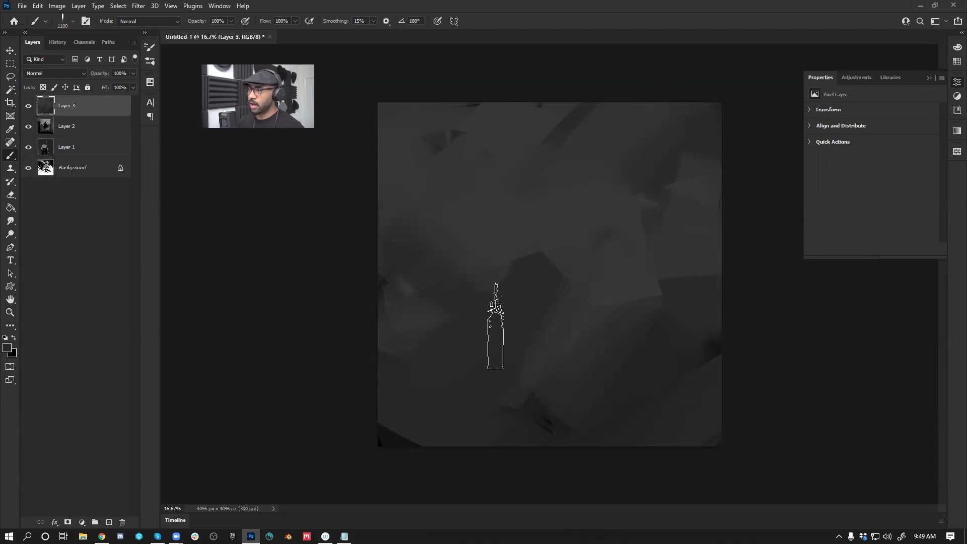
{"action": "key", "text": "bracketright"}
{"action": "key", "text": "bracketright"}
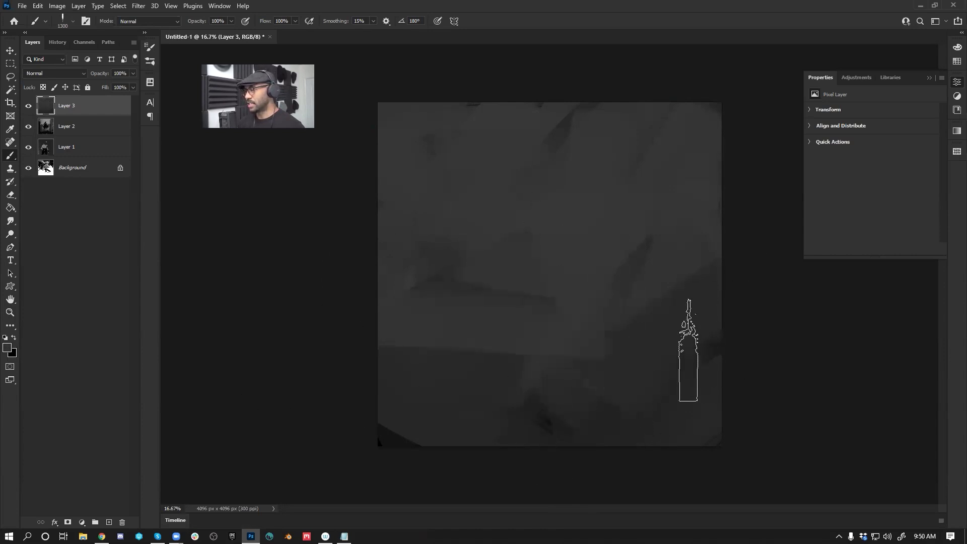
{"action": "left_click_drag", "start_coordinate": [773, 320], "coordinate": [333, 447]}
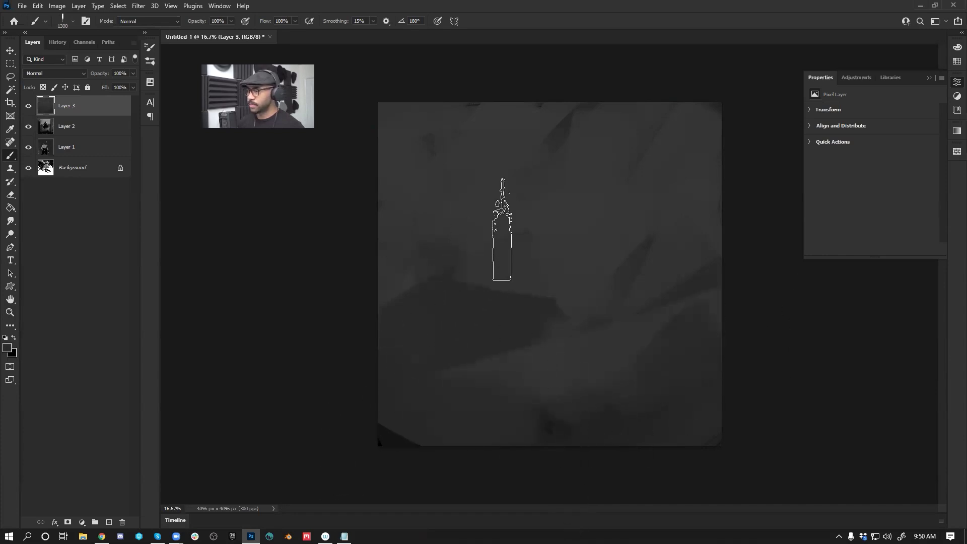
Step: Sample the dark tone near the top and paint it over the upper area, the bottom-left corner and the lower dark spot
{"action": "left_click", "coordinate": [570, 137], "text": "alt"}
{"action": "left_click_drag", "start_coordinate": [520, 144], "coordinate": [454, 123]}
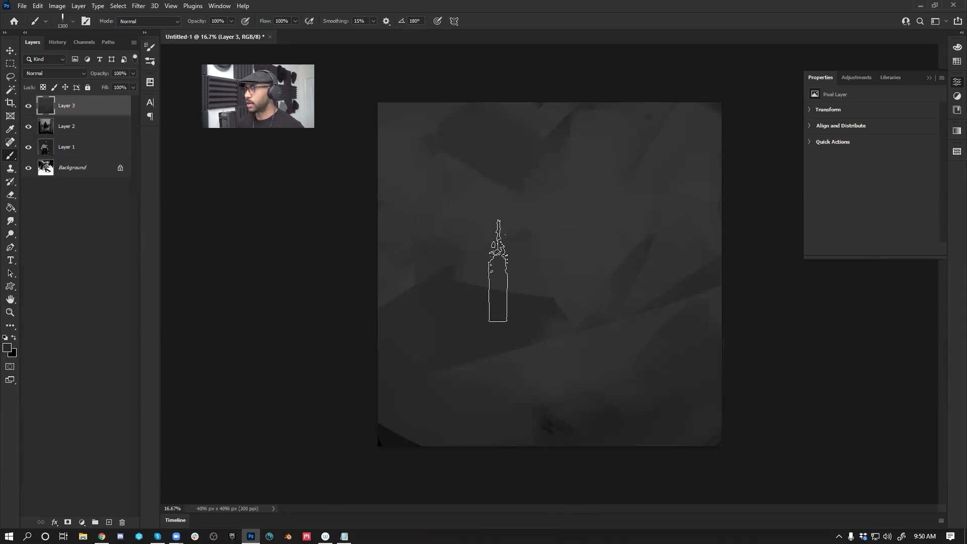
{"action": "left_click_drag", "start_coordinate": [644, 140], "coordinate": [594, 167]}
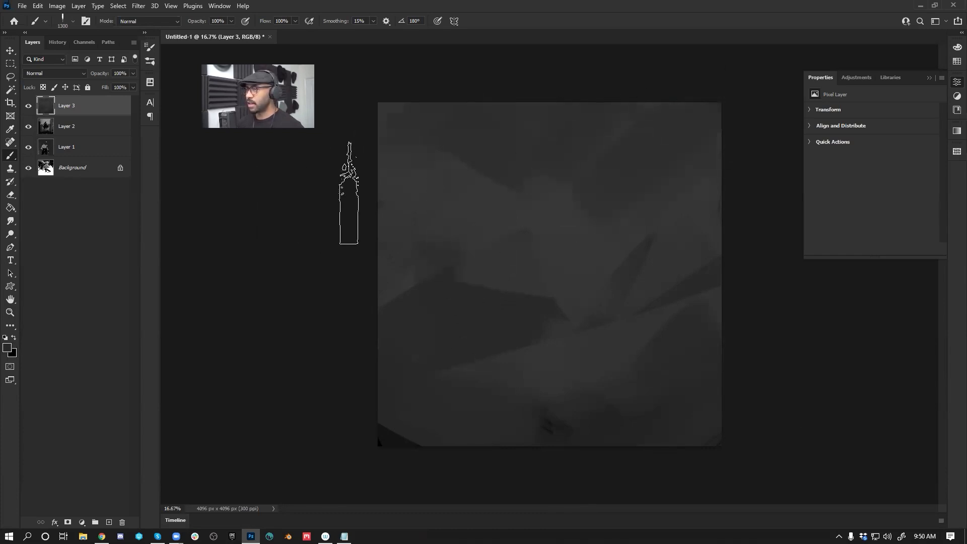
{"action": "left_click_drag", "start_coordinate": [380, 441], "coordinate": [409, 439]}
{"action": "left_click_drag", "start_coordinate": [544, 438], "coordinate": [612, 423]}
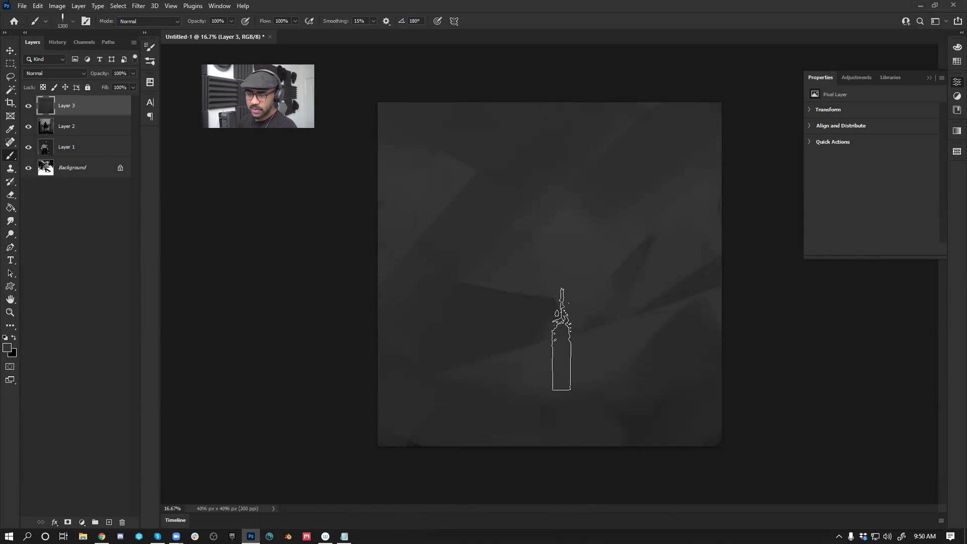
Step: Switch to Skype and open the greyscale hooded portrait, the last of the shared images
{"action": "left_click", "coordinate": [158, 536]}
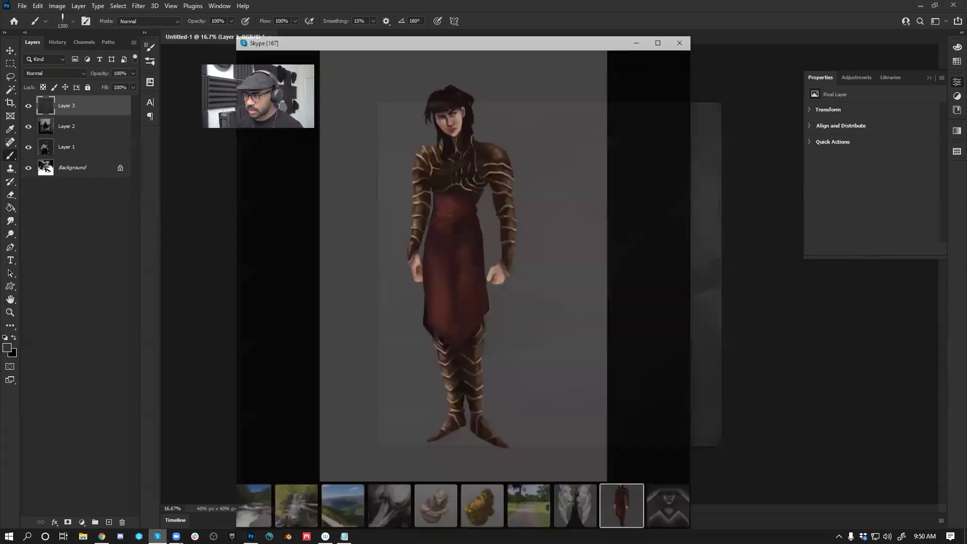
{"action": "left_click", "coordinate": [698, 499]}
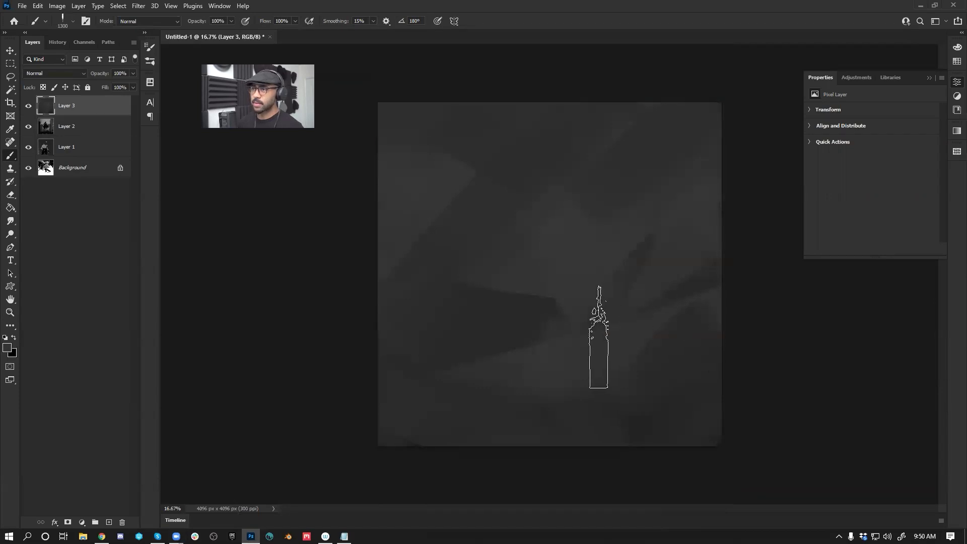
Step: Return to Photoshop, set white as the foreground colour and shrink the brush to 60 px, undoing the test stroke
{"action": "key", "text": "d"}
{"action": "key", "text": "x"}
{"action": "key", "text": "["}
{"action": "key", "text": "["}
{"action": "key", "text": "["}
{"action": "key", "text": "["}
{"action": "key", "text": "["}
{"action": "key", "text": "["}
{"action": "key", "text": "["}
{"action": "key", "text": "["}
{"action": "key", "text": "["}
{"action": "key", "text": "["}
{"action": "key", "text": "["}
{"action": "key", "text": "["}
{"action": "key", "text": "["}
{"action": "key", "text": "["}
{"action": "key", "text": "["}
{"action": "key", "text": "["}
{"action": "mouse_move", "coordinate": [575, 154]}
{"action": "left_mouse_down"}
{"action": "mouse_move", "coordinate": [544, 269]}
{"action": "mouse_move", "coordinate": [545, 165]}
{"action": "mouse_move", "coordinate": [561, 168]}
{"action": "left_mouse_up"}
{"action": "key", "text": "ctrl+z"}
{"action": "key", "text": "bracketleft"}
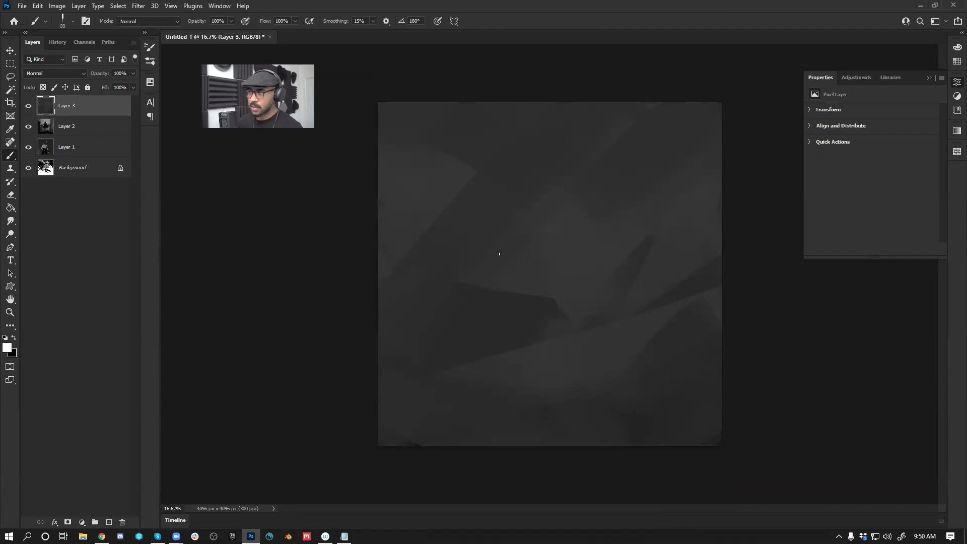
Step: Switch to Skype to examine the portrait's lighting and forms, and return to the Photoshop canvas
{"action": "key", "text": "alt+Tab"}
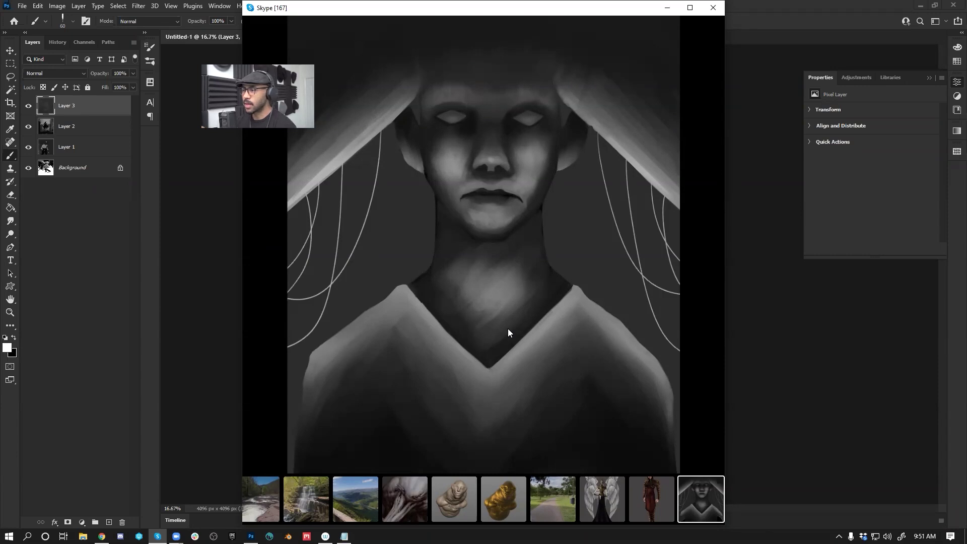
{"action": "mouse_move", "coordinate": [343, 251]}
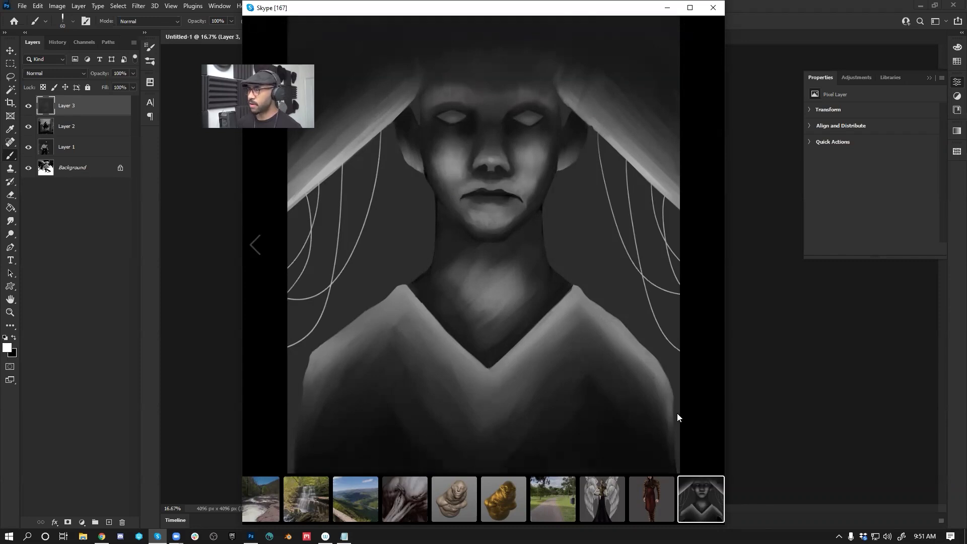
{"action": "left_click", "coordinate": [795, 307]}
Step: Create a new layer above Layer 3, make white the foreground colour and enlarge the brush to 300 px
{"action": "key", "text": "x"}
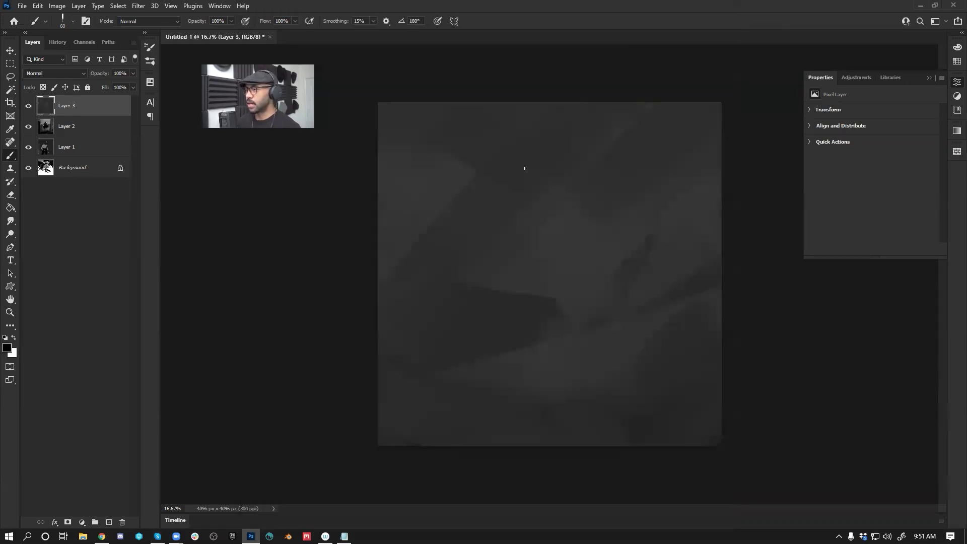
{"action": "key", "text": "x"}
{"action": "key", "text": "ctrl+shift+alt+n"}
{"action": "key", "text": "x"}
{"action": "key", "text": "x"}
{"action": "key", "text": "]"}
{"action": "key", "text": "]"}
{"action": "key", "text": "]"}
{"action": "key", "text": "]"}
{"action": "key", "text": "]"}
{"action": "key", "text": "]"}
{"action": "key", "text": "]"}
{"action": "key", "text": "]"}
{"action": "key", "text": "]"}
Step: Paint a white oval head left of the canvas centre with a vertical stroke beside it, undoing the last stroke across
{"action": "mouse_move", "coordinate": [446, 229]}
{"action": "left_mouse_down"}
{"action": "mouse_move", "coordinate": [475, 217]}
{"action": "mouse_move", "coordinate": [481, 227]}
{"action": "mouse_move", "coordinate": [448, 224]}
{"action": "mouse_move", "coordinate": [462, 212]}
{"action": "mouse_move", "coordinate": [471, 231]}
{"action": "mouse_move", "coordinate": [445, 222]}
{"action": "mouse_move", "coordinate": [442, 261]}
{"action": "mouse_move", "coordinate": [465, 229]}
{"action": "mouse_move", "coordinate": [447, 229]}
{"action": "mouse_move", "coordinate": [470, 275]}
{"action": "mouse_move", "coordinate": [479, 250]}
{"action": "mouse_move", "coordinate": [456, 228]}
{"action": "mouse_move", "coordinate": [451, 277]}
{"action": "mouse_move", "coordinate": [466, 293]}
{"action": "mouse_move", "coordinate": [477, 244]}
{"action": "mouse_move", "coordinate": [464, 265]}
{"action": "mouse_move", "coordinate": [445, 264]}
{"action": "mouse_move", "coordinate": [463, 209]}
{"action": "mouse_move", "coordinate": [465, 222]}
{"action": "mouse_move", "coordinate": [482, 217]}
{"action": "mouse_move", "coordinate": [484, 247]}
{"action": "left_mouse_up"}
{"action": "left_click_drag", "start_coordinate": [487, 202], "coordinate": [499, 269]}
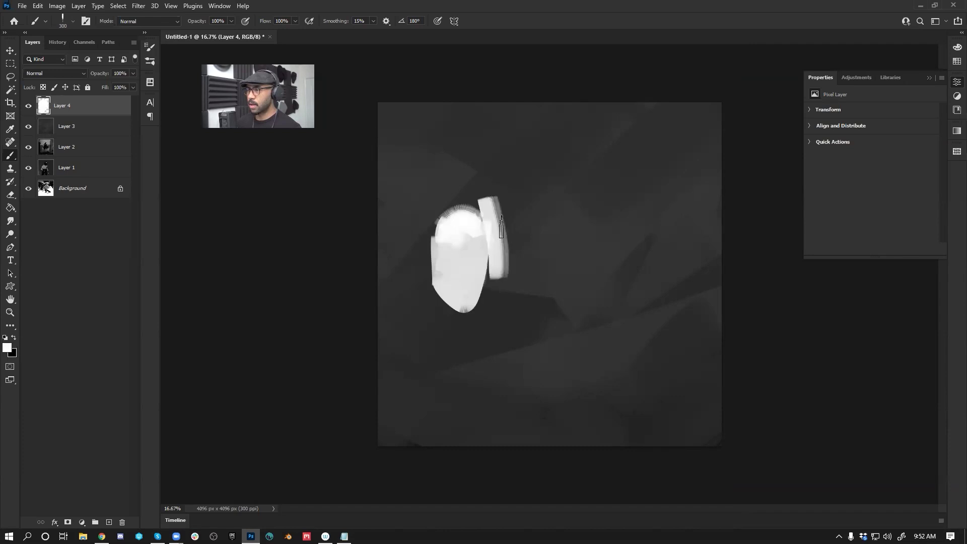
{"action": "mouse_move", "coordinate": [485, 171]}
{"action": "left_mouse_down"}
{"action": "mouse_move", "coordinate": [496, 269]}
{"action": "mouse_move", "coordinate": [504, 189]}
{"action": "left_mouse_up"}
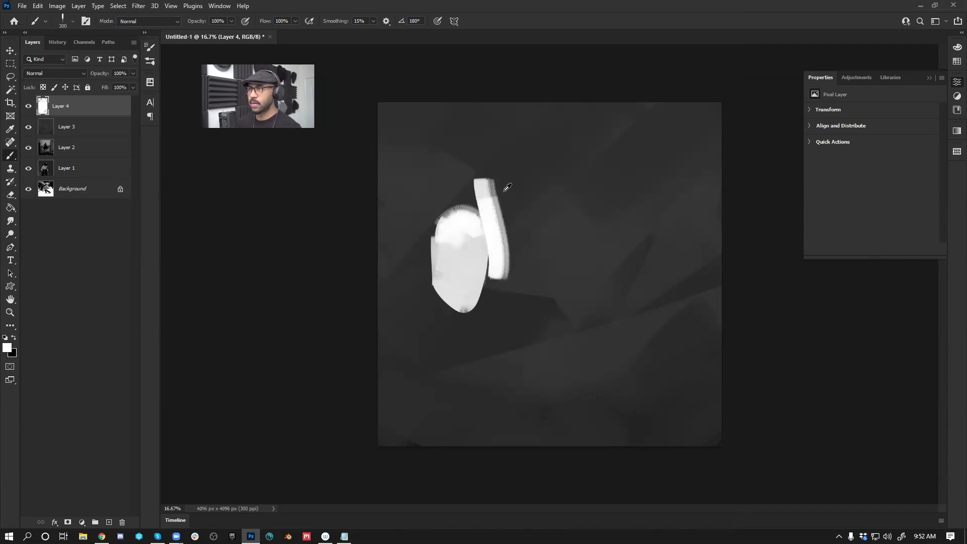
{"action": "mouse_move", "coordinate": [476, 189]}
{"action": "left_mouse_down"}
{"action": "mouse_move", "coordinate": [491, 179]}
{"action": "mouse_move", "coordinate": [517, 189]}
{"action": "left_mouse_up"}
{"action": "key", "text": "ctrl+z"}
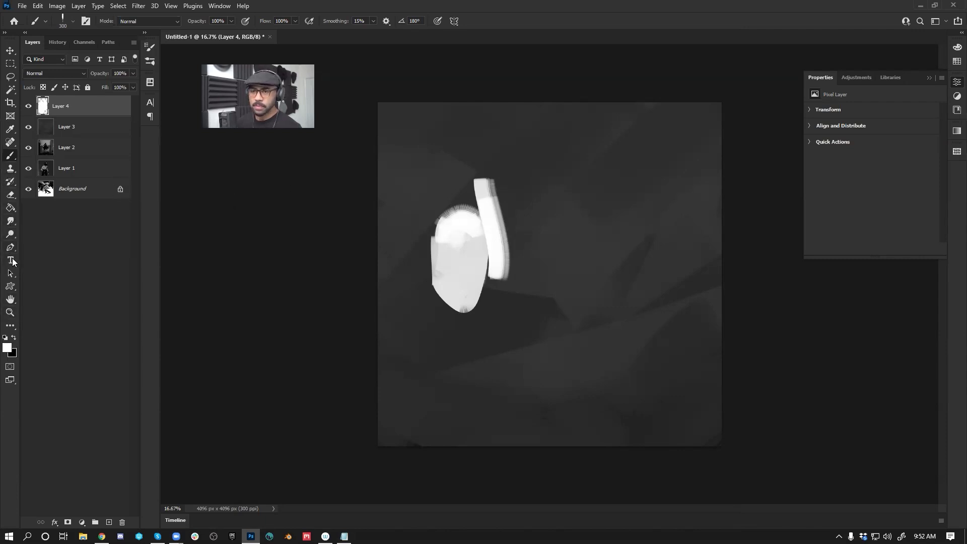
Step: Set the Eyedropper to sample all layers and pick a dark grey as the foreground colour
{"action": "left_click", "coordinate": [9, 129]}
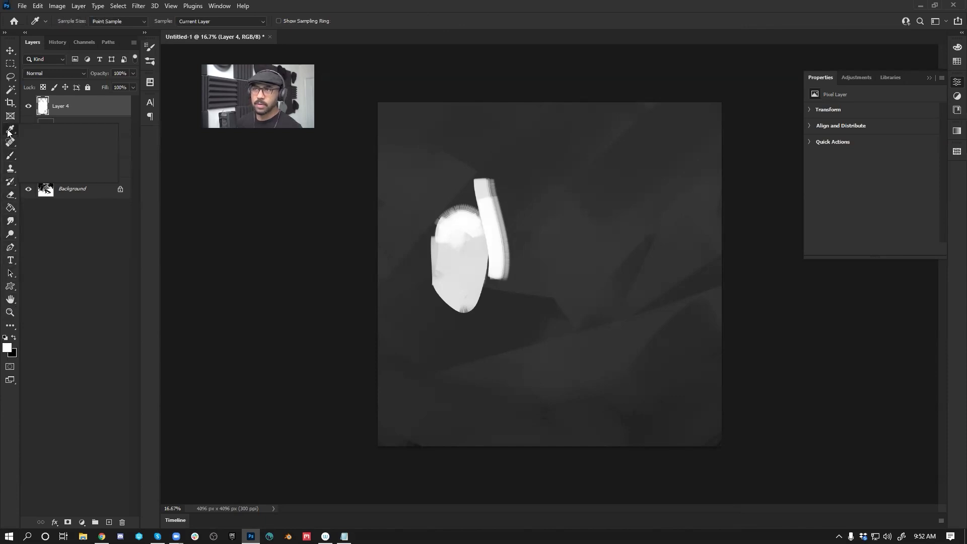
{"action": "left_click", "coordinate": [199, 23]}
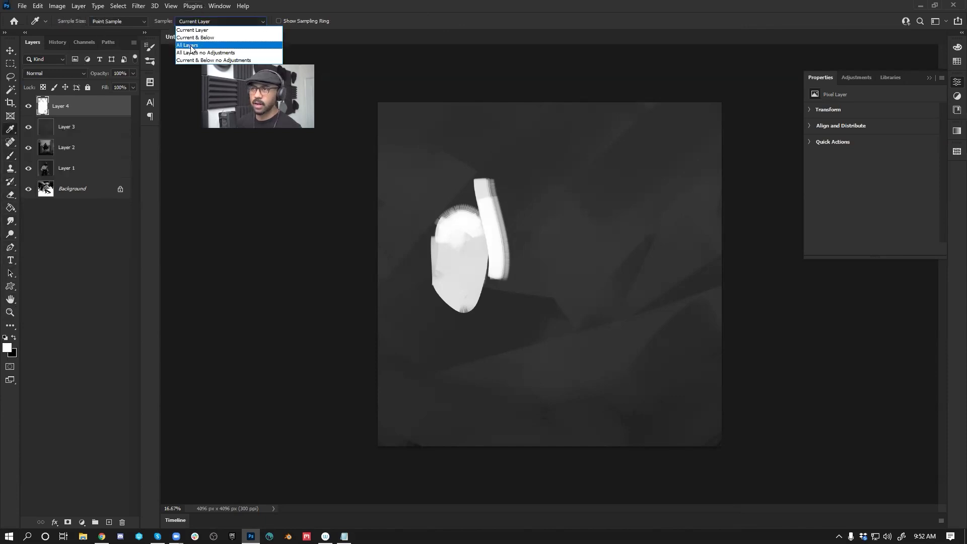
{"action": "left_click", "coordinate": [192, 44]}
{"action": "left_click", "coordinate": [227, 244]}
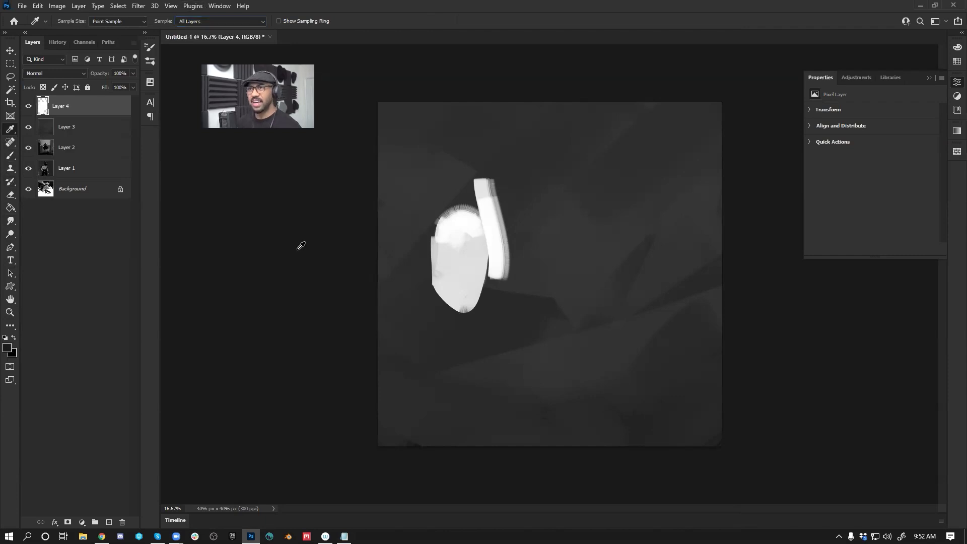
Step: Paint over the white vertical stroke beside the oval with the dark grey brush
{"action": "key", "text": "b"}
{"action": "mouse_move", "coordinate": [508, 244]}
{"action": "left_mouse_down"}
{"action": "mouse_move", "coordinate": [485, 180]}
{"action": "mouse_move", "coordinate": [499, 275]}
{"action": "left_mouse_up"}
{"action": "mouse_move", "coordinate": [496, 176]}
{"action": "left_mouse_down"}
{"action": "mouse_move", "coordinate": [499, 286]}
{"action": "mouse_move", "coordinate": [500, 238]}
{"action": "mouse_move", "coordinate": [495, 199]}
{"action": "mouse_move", "coordinate": [494, 286]}
{"action": "mouse_move", "coordinate": [481, 162]}
{"action": "mouse_move", "coordinate": [489, 183]}
{"action": "mouse_move", "coordinate": [466, 186]}
{"action": "mouse_move", "coordinate": [503, 238]}
{"action": "left_mouse_up"}
Step: Reset the colours to black and white, shrink the brush, and paint dark eye sockets and a nose on the oval
{"action": "scroll", "coordinate": [493, 273], "scroll_direction": "up", "scroll_amount": 1}
{"action": "key", "text": "d"}
{"action": "key", "text": "["}
{"action": "key", "text": "bracketleft"}
{"action": "key", "text": "bracketleft"}
{"action": "key", "text": "bracketleft"}
{"action": "key", "text": "bracketleft"}
{"action": "key", "text": "bracketleft"}
{"action": "key", "text": "bracketleft"}
{"action": "key", "text": "bracketleft"}
{"action": "key", "text": "bracketleft"}
{"action": "key", "text": "bracketleft"}
{"action": "key", "text": "bracketleft"}
{"action": "mouse_move", "coordinate": [410, 239]}
{"action": "left_mouse_down"}
{"action": "mouse_move", "coordinate": [427, 255]}
{"action": "mouse_move", "coordinate": [459, 239]}
{"action": "mouse_move", "coordinate": [460, 256]}
{"action": "mouse_move", "coordinate": [429, 254]}
{"action": "mouse_move", "coordinate": [429, 245]}
{"action": "mouse_move", "coordinate": [421, 269]}
{"action": "mouse_move", "coordinate": [419, 244]}
{"action": "mouse_move", "coordinate": [419, 254]}
{"action": "mouse_move", "coordinate": [429, 241]}
{"action": "mouse_move", "coordinate": [414, 248]}
{"action": "mouse_move", "coordinate": [421, 243]}
{"action": "mouse_move", "coordinate": [423, 262]}
{"action": "mouse_move", "coordinate": [425, 247]}
{"action": "mouse_move", "coordinate": [424, 263]}
{"action": "mouse_move", "coordinate": [461, 258]}
{"action": "mouse_move", "coordinate": [453, 241]}
{"action": "mouse_move", "coordinate": [456, 257]}
{"action": "mouse_move", "coordinate": [454, 244]}
{"action": "mouse_move", "coordinate": [433, 285]}
{"action": "mouse_move", "coordinate": [436, 271]}
{"action": "mouse_move", "coordinate": [443, 282]}
{"action": "mouse_move", "coordinate": [410, 272]}
{"action": "mouse_move", "coordinate": [417, 291]}
{"action": "mouse_move", "coordinate": [411, 269]}
{"action": "mouse_move", "coordinate": [432, 320]}
{"action": "mouse_move", "coordinate": [433, 293]}
{"action": "left_mouse_up"}
Step: Sample a dark grey from the face for the cheek shading and reduce the brush to 90 px
{"action": "key", "text": "bracketright"}
{"action": "key", "text": "bracketright"}
{"action": "key", "text": "bracketright"}
{"action": "key", "text": "bracketright"}
{"action": "key", "text": "bracketright"}
{"action": "left_click", "coordinate": [429, 256], "text": "alt"}
{"action": "key", "text": "bracketleft"}
{"action": "key", "text": "bracketleft"}
{"action": "key", "text": "bracketleft"}
{"action": "key", "text": "bracketright"}
{"action": "key", "text": "bracketright"}
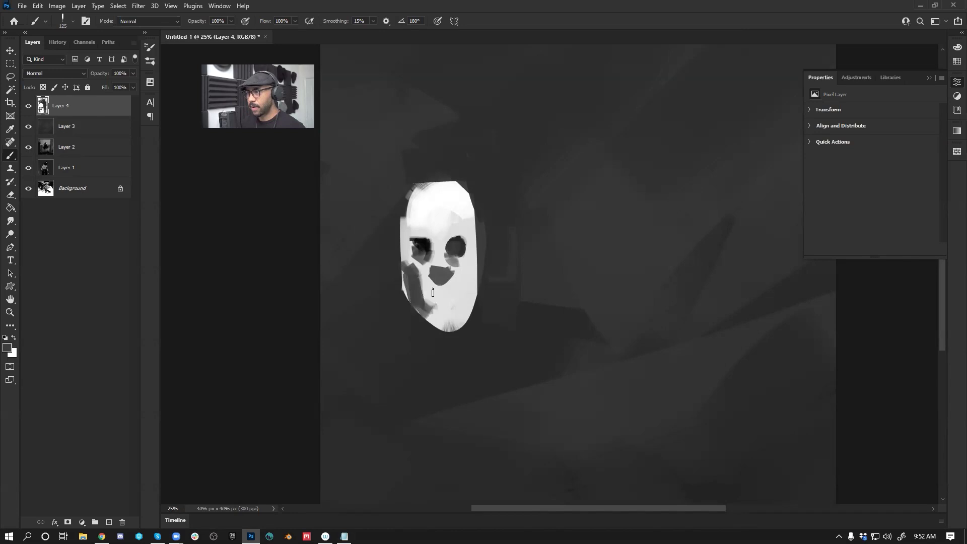
{"action": "key", "text": "bracketleft"}
{"action": "key", "text": "bracketleft"}
{"action": "key", "text": "bracketleft"}
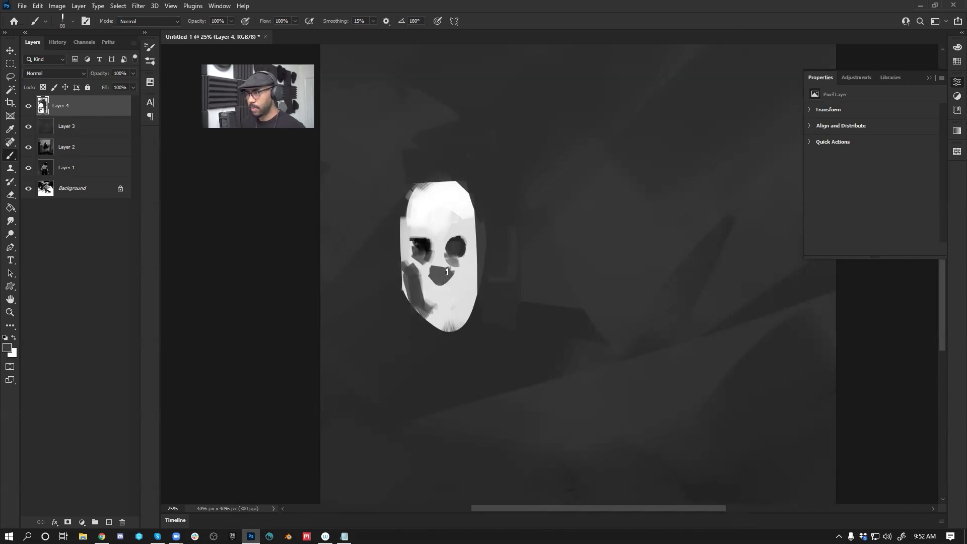
Step: Sample the eye socket's black and paint the mouth line and nose shadow with a smaller brush
{"action": "left_click", "coordinate": [427, 241], "text": "alt"}
{"action": "key", "text": "bracketleft"}
{"action": "key", "text": "bracketleft"}
{"action": "mouse_move", "coordinate": [429, 286]}
{"action": "left_mouse_down"}
{"action": "mouse_move", "coordinate": [454, 290]}
{"action": "mouse_move", "coordinate": [433, 267]}
{"action": "mouse_move", "coordinate": [442, 282]}
{"action": "mouse_move", "coordinate": [445, 271]}
{"action": "mouse_move", "coordinate": [439, 276]}
{"action": "mouse_move", "coordinate": [474, 264]}
{"action": "mouse_move", "coordinate": [459, 317]}
{"action": "mouse_move", "coordinate": [462, 304]}
{"action": "mouse_move", "coordinate": [429, 316]}
{"action": "mouse_move", "coordinate": [448, 321]}
{"action": "mouse_move", "coordinate": [417, 306]}
{"action": "mouse_move", "coordinate": [423, 323]}
{"action": "mouse_move", "coordinate": [457, 321]}
{"action": "mouse_move", "coordinate": [416, 310]}
{"action": "mouse_move", "coordinate": [420, 337]}
{"action": "mouse_move", "coordinate": [448, 330]}
{"action": "mouse_move", "coordinate": [410, 302]}
{"action": "mouse_move", "coordinate": [401, 241]}
{"action": "mouse_move", "coordinate": [444, 302]}
{"action": "left_mouse_up"}
Step: Sample the cheek's grey, enlarge the brush to 175 px, and shade the cheeks, nose bridge and brow
{"action": "left_click", "coordinate": [412, 268], "text": "alt"}
{"action": "key", "text": "bracketright"}
{"action": "key", "text": "bracketright"}
{"action": "key", "text": "bracketright"}
{"action": "key", "text": "bracketright"}
{"action": "key", "text": "bracketright"}
{"action": "key", "text": "bracketright"}
{"action": "key", "text": "bracketleft"}
{"action": "mouse_move", "coordinate": [465, 268]}
{"action": "left_mouse_down"}
{"action": "mouse_move", "coordinate": [474, 230]}
{"action": "mouse_move", "coordinate": [473, 254]}
{"action": "mouse_move", "coordinate": [432, 235]}
{"action": "mouse_move", "coordinate": [441, 257]}
{"action": "left_mouse_up"}
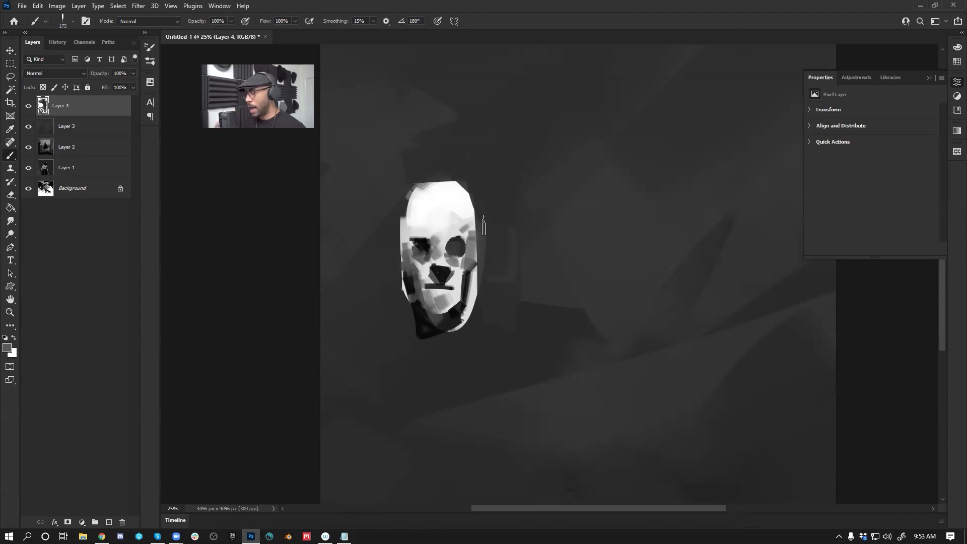
Step: Sample tones from the forehead and cheek, reduce the brush to 125 px, and model the brow and the face's left side
{"action": "left_click", "coordinate": [446, 222], "text": "alt"}
{"action": "mouse_move", "coordinate": [439, 236]}
{"action": "left_mouse_down"}
{"action": "mouse_move", "coordinate": [440, 260]}
{"action": "mouse_move", "coordinate": [422, 274]}
{"action": "mouse_move", "coordinate": [407, 255]}
{"action": "left_mouse_up"}
{"action": "key", "text": "bracketleft"}
{"action": "key", "text": "bracketleft"}
{"action": "left_click_drag", "start_coordinate": [466, 258], "coordinate": [408, 266]}
{"action": "left_click", "coordinate": [414, 280], "text": "alt"}
{"action": "left_click_drag", "start_coordinate": [406, 233], "coordinate": [410, 277]}
Step: Sample the dark tones around the eyes and paint them across both eye sockets
{"action": "left_click", "coordinate": [416, 238], "text": "alt"}
{"action": "mouse_move", "coordinate": [414, 242]}
{"action": "left_mouse_down"}
{"action": "mouse_move", "coordinate": [468, 252]}
{"action": "mouse_move", "coordinate": [450, 246]}
{"action": "left_mouse_up"}
{"action": "left_click", "coordinate": [452, 233], "text": "alt"}
{"action": "left_click", "coordinate": [453, 247], "text": "alt"}
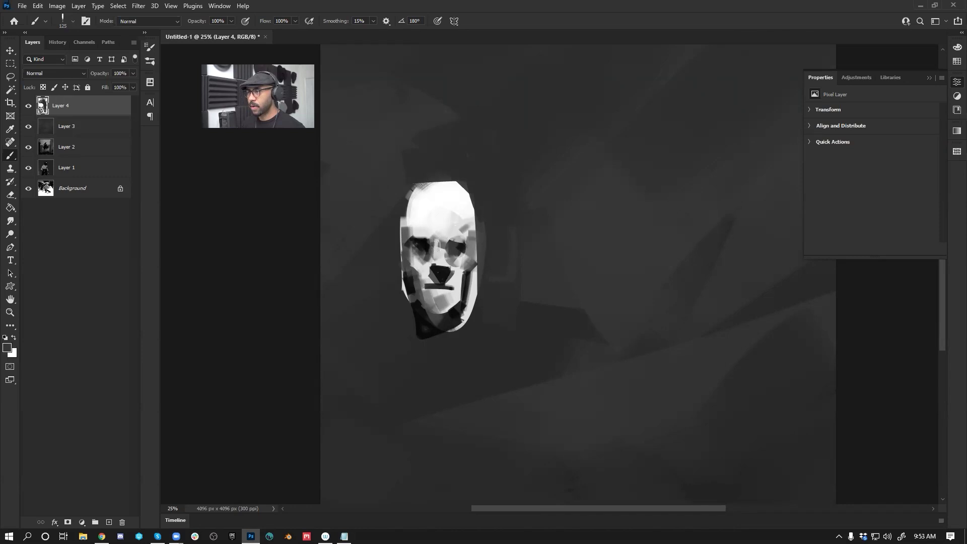
Step: Sample the light tone between the eyes, reduce the brush to 90 px, and paint the bridge of the nose
{"action": "left_click", "coordinate": [437, 240], "text": "alt"}
{"action": "key", "text": "bracketleft"}
{"action": "key", "text": "bracketleft"}
{"action": "left_click_drag", "start_coordinate": [443, 254], "coordinate": [438, 250]}
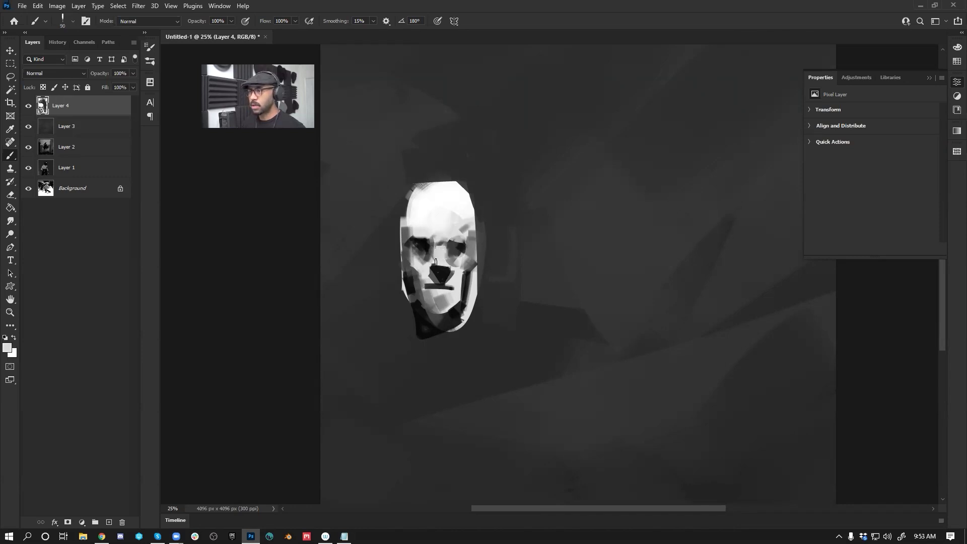
Step: Paint the neck and collar shapes below the head and define the jaw in black and white
{"action": "mouse_move", "coordinate": [471, 260]}
{"action": "left_mouse_down"}
{"action": "mouse_move", "coordinate": [460, 313]}
{"action": "mouse_move", "coordinate": [479, 303]}
{"action": "mouse_move", "coordinate": [462, 319]}
{"action": "mouse_move", "coordinate": [464, 334]}
{"action": "mouse_move", "coordinate": [461, 320]}
{"action": "mouse_move", "coordinate": [462, 338]}
{"action": "mouse_move", "coordinate": [382, 351]}
{"action": "mouse_move", "coordinate": [419, 357]}
{"action": "mouse_move", "coordinate": [412, 345]}
{"action": "mouse_move", "coordinate": [453, 343]}
{"action": "mouse_move", "coordinate": [484, 357]}
{"action": "left_mouse_up"}
{"action": "left_click", "coordinate": [471, 272], "text": "alt"}
{"action": "key", "text": "d"}
{"action": "key", "text": "x"}
{"action": "key", "text": "x"}
{"action": "mouse_move", "coordinate": [412, 297]}
{"action": "left_mouse_down"}
{"action": "mouse_move", "coordinate": [424, 350]}
{"action": "mouse_move", "coordinate": [426, 324]}
{"action": "mouse_move", "coordinate": [454, 327]}
{"action": "mouse_move", "coordinate": [454, 337]}
{"action": "mouse_move", "coordinate": [411, 324]}
{"action": "mouse_move", "coordinate": [415, 340]}
{"action": "mouse_move", "coordinate": [410, 320]}
{"action": "mouse_move", "coordinate": [403, 337]}
{"action": "mouse_move", "coordinate": [414, 313]}
{"action": "left_mouse_up"}
Step: Paint the ears and side edges of the head, alternating between black and white
{"action": "key", "text": "x"}
{"action": "left_click_drag", "start_coordinate": [401, 250], "coordinate": [403, 271]}
{"action": "key", "text": "x"}
{"action": "key", "text": "x"}
{"action": "left_click_drag", "start_coordinate": [476, 246], "coordinate": [472, 303]}
{"action": "key", "text": "x"}
Step: Sample greys from the chin and background and use them to shape both sides of the jaw
{"action": "left_click", "coordinate": [436, 302], "text": "alt"}
{"action": "key", "text": "bracketright"}
{"action": "key", "text": "bracketright"}
{"action": "left_click_drag", "start_coordinate": [409, 277], "coordinate": [407, 307]}
{"action": "left_click", "coordinate": [396, 276], "text": "alt"}
{"action": "left_click_drag", "start_coordinate": [484, 278], "coordinate": [477, 303]}
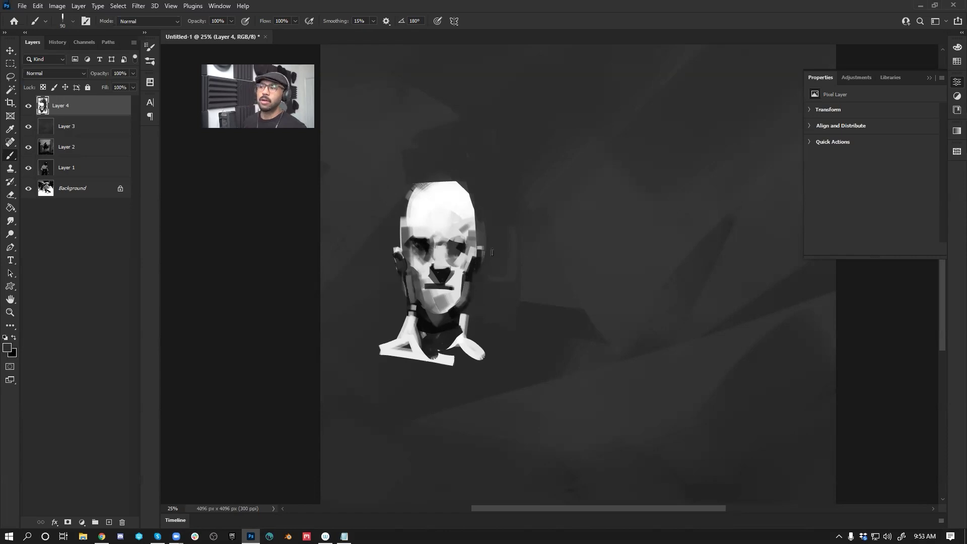
Step: Sample the temple's grey, enlarge the brush to 175 px, and shade the sides of the forehead
{"action": "left_click", "coordinate": [408, 231], "text": "alt"}
{"action": "key", "text": "bracketright"}
{"action": "key", "text": "bracketright"}
{"action": "key", "text": "bracketright"}
{"action": "key", "text": "bracketright"}
{"action": "mouse_move", "coordinate": [409, 210]}
{"action": "left_mouse_down"}
{"action": "mouse_move", "coordinate": [404, 243]}
{"action": "mouse_move", "coordinate": [416, 225]}
{"action": "left_mouse_up"}
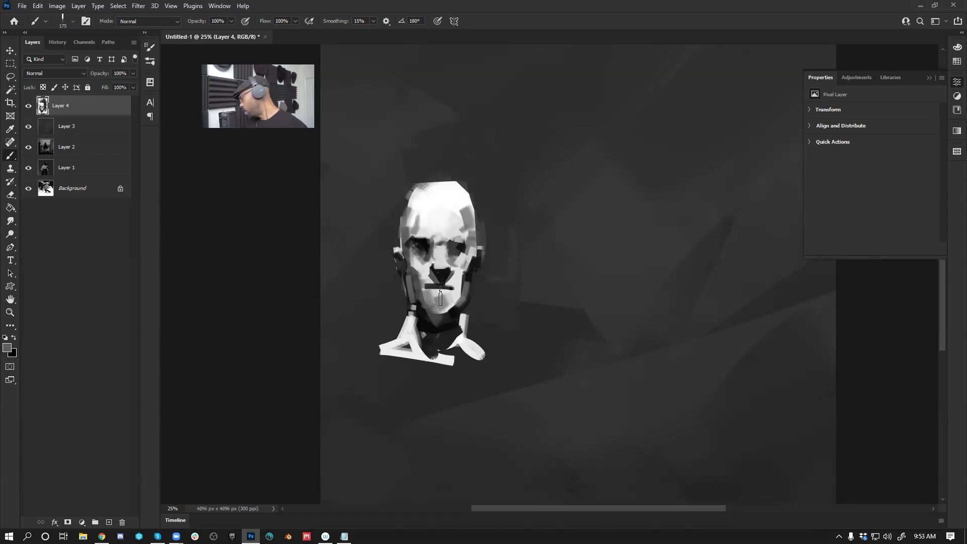
Step: Sample the black under the chin and darken the left side of the neck
{"action": "left_click", "coordinate": [422, 329], "text": "alt"}
{"action": "left_click_drag", "start_coordinate": [411, 315], "coordinate": [420, 334]}
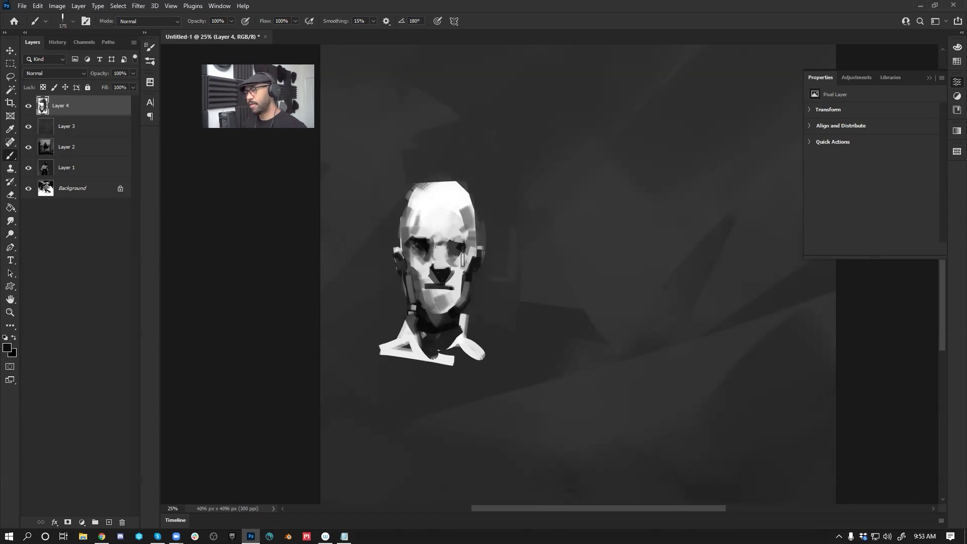
Step: Reduce the brush and paint a black shadow below the mouth on the first head's chin
{"action": "key", "text": "bracketleft"}
{"action": "key", "text": "bracketleft"}
{"action": "key", "text": "bracketleft"}
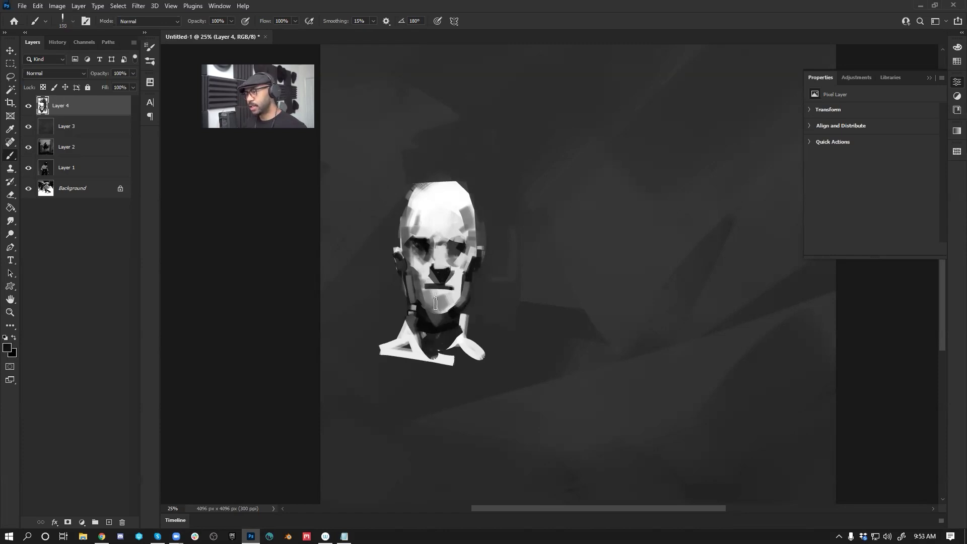
{"action": "left_click_drag", "start_coordinate": [430, 310], "coordinate": [460, 305]}
Step: Sample the forehead's light tone, enlarge the brush, and block in a second head-and-shoulders silhouette beside the first
{"action": "left_click", "coordinate": [469, 208], "text": "alt"}
{"action": "key", "text": "bracketright"}
{"action": "key", "text": "bracketright"}
{"action": "key", "text": "bracketright"}
{"action": "key", "text": "bracketright"}
{"action": "key", "text": "bracketright"}
{"action": "key", "text": "bracketright"}
{"action": "key", "text": "bracketright"}
{"action": "key", "text": "bracketright"}
{"action": "mouse_move", "coordinate": [579, 200]}
{"action": "left_mouse_down"}
{"action": "mouse_move", "coordinate": [618, 188]}
{"action": "mouse_move", "coordinate": [584, 203]}
{"action": "mouse_move", "coordinate": [578, 243]}
{"action": "mouse_move", "coordinate": [600, 242]}
{"action": "mouse_move", "coordinate": [609, 210]}
{"action": "mouse_move", "coordinate": [607, 266]}
{"action": "mouse_move", "coordinate": [595, 226]}
{"action": "mouse_move", "coordinate": [589, 286]}
{"action": "mouse_move", "coordinate": [582, 268]}
{"action": "mouse_move", "coordinate": [591, 299]}
{"action": "mouse_move", "coordinate": [555, 356]}
{"action": "mouse_move", "coordinate": [635, 360]}
{"action": "mouse_move", "coordinate": [606, 335]}
{"action": "mouse_move", "coordinate": [589, 339]}
{"action": "mouse_move", "coordinate": [605, 317]}
{"action": "mouse_move", "coordinate": [619, 357]}
{"action": "mouse_move", "coordinate": [636, 330]}
{"action": "mouse_move", "coordinate": [616, 320]}
{"action": "mouse_move", "coordinate": [625, 342]}
{"action": "mouse_move", "coordinate": [659, 365]}
{"action": "mouse_move", "coordinate": [589, 348]}
{"action": "mouse_move", "coordinate": [619, 288]}
{"action": "mouse_move", "coordinate": [618, 239]}
{"action": "mouse_move", "coordinate": [617, 308]}
{"action": "mouse_move", "coordinate": [636, 215]}
{"action": "mouse_move", "coordinate": [629, 329]}
{"action": "left_mouse_up"}
Step: Block in the second head's cranium and forehead in black down to the brow line
{"action": "key", "text": "bracketleft"}
{"action": "key", "text": "bracketleft"}
{"action": "key", "text": "bracketleft"}
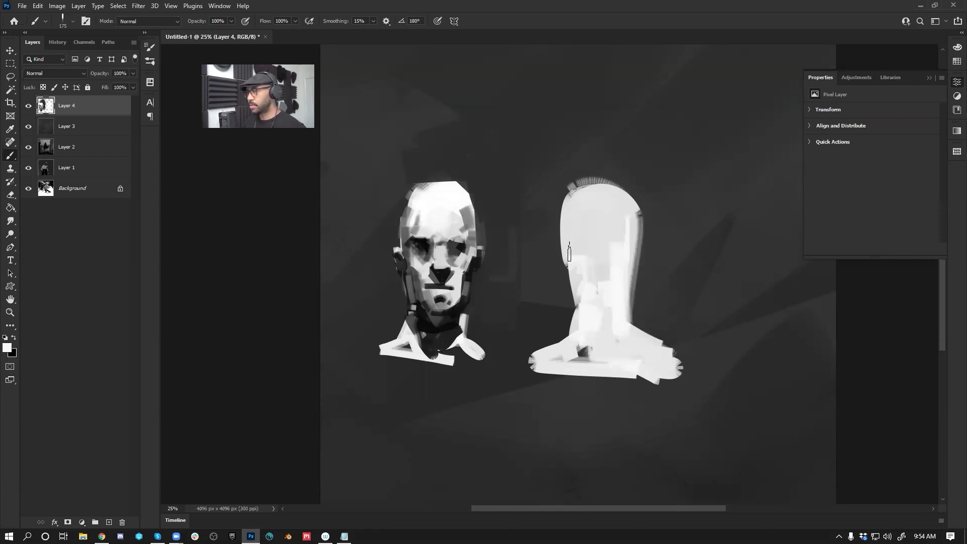
{"action": "key", "text": "x"}
{"action": "key", "text": "bracketleft"}
{"action": "key", "text": "bracketleft"}
{"action": "key", "text": "bracketright"}
{"action": "key", "text": "bracketright"}
{"action": "mouse_move", "coordinate": [563, 250]}
{"action": "left_mouse_down"}
{"action": "mouse_move", "coordinate": [611, 196]}
{"action": "mouse_move", "coordinate": [580, 205]}
{"action": "mouse_move", "coordinate": [595, 179]}
{"action": "mouse_move", "coordinate": [623, 196]}
{"action": "mouse_move", "coordinate": [561, 216]}
{"action": "mouse_move", "coordinate": [629, 202]}
{"action": "mouse_move", "coordinate": [612, 188]}
{"action": "mouse_move", "coordinate": [629, 193]}
{"action": "mouse_move", "coordinate": [630, 207]}
{"action": "mouse_move", "coordinate": [621, 185]}
{"action": "mouse_move", "coordinate": [629, 217]}
{"action": "mouse_move", "coordinate": [573, 223]}
{"action": "mouse_move", "coordinate": [584, 208]}
{"action": "mouse_move", "coordinate": [618, 229]}
{"action": "mouse_move", "coordinate": [593, 214]}
{"action": "mouse_move", "coordinate": [601, 275]}
{"action": "left_mouse_up"}
{"action": "key", "text": "bracketleft"}
{"action": "key", "text": "bracketleft"}
{"action": "key", "text": "bracketleft"}
{"action": "key", "text": "bracketleft"}
{"action": "key", "text": "bracketleft"}
{"action": "mouse_move", "coordinate": [584, 222]}
{"action": "left_mouse_down"}
{"action": "mouse_move", "coordinate": [573, 242]}
{"action": "mouse_move", "coordinate": [597, 237]}
{"action": "mouse_move", "coordinate": [588, 233]}
{"action": "mouse_move", "coordinate": [615, 239]}
{"action": "mouse_move", "coordinate": [565, 238]}
{"action": "mouse_move", "coordinate": [587, 251]}
{"action": "mouse_move", "coordinate": [617, 199]}
{"action": "left_mouse_up"}
Step: Sample from the second face and shape the brow and central nose shadow with a smaller brush
{"action": "key", "text": "bracketright"}
{"action": "key", "text": "bracketright"}
{"action": "key", "text": "bracketright"}
{"action": "key", "text": "bracketright"}
{"action": "key", "text": "bracketright"}
{"action": "key", "text": "bracketright"}
{"action": "key", "text": "bracketright"}
{"action": "key", "text": "bracketleft"}
{"action": "left_click", "coordinate": [587, 271], "text": "alt"}
{"action": "key", "text": "bracketleft"}
{"action": "key", "text": "bracketleft"}
{"action": "key", "text": "bracketleft"}
{"action": "key", "text": "bracketleft"}
{"action": "key", "text": "bracketleft"}
{"action": "key", "text": "bracketleft"}
{"action": "key", "text": "bracketleft"}
{"action": "mouse_move", "coordinate": [588, 259]}
{"action": "left_mouse_down"}
{"action": "mouse_move", "coordinate": [577, 256]}
{"action": "mouse_move", "coordinate": [590, 255]}
{"action": "left_mouse_up"}
Step: Sample the nose and face tones and place the second head's mouth and eye shapes
{"action": "left_click", "coordinate": [598, 261], "text": "alt"}
{"action": "left_click", "coordinate": [594, 291], "text": "alt"}
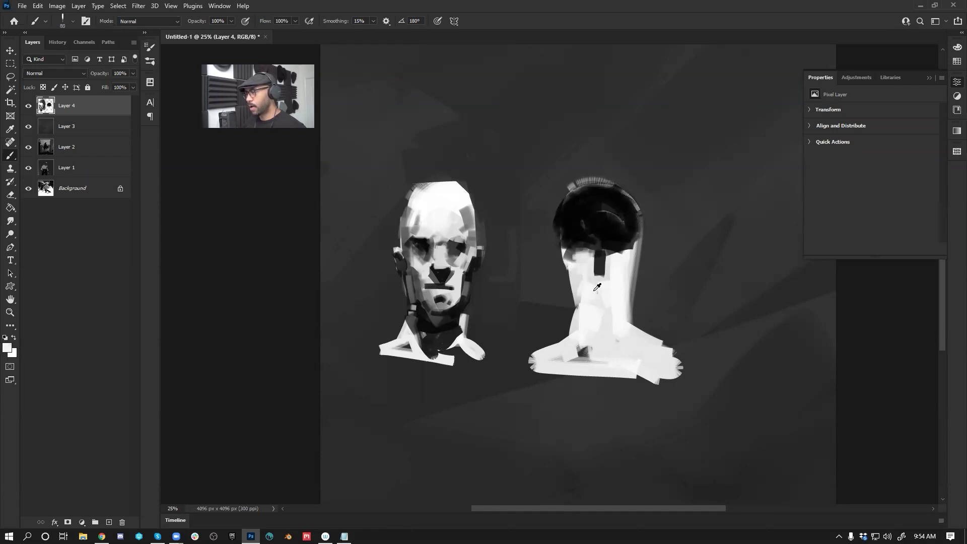
{"action": "mouse_move", "coordinate": [609, 291]}
{"action": "left_mouse_down"}
{"action": "mouse_move", "coordinate": [585, 291]}
{"action": "mouse_move", "coordinate": [571, 264]}
{"action": "mouse_move", "coordinate": [584, 279]}
{"action": "mouse_move", "coordinate": [621, 267]}
{"action": "mouse_move", "coordinate": [571, 265]}
{"action": "mouse_move", "coordinate": [635, 256]}
{"action": "left_mouse_up"}
Step: Paint the second head's left ear in white and cut a black shadow between ear and cheek
{"action": "key", "text": "bracketright"}
{"action": "key", "text": "bracketright"}
{"action": "key", "text": "bracketright"}
{"action": "key", "text": "bracketleft"}
{"action": "key", "text": "x"}
{"action": "mouse_move", "coordinate": [562, 268]}
{"action": "left_mouse_down"}
{"action": "mouse_move", "coordinate": [587, 236]}
{"action": "mouse_move", "coordinate": [563, 288]}
{"action": "left_mouse_up"}
{"action": "key", "text": "bracketleft"}
{"action": "key", "text": "bracketleft"}
{"action": "key", "text": "bracketleft"}
{"action": "key", "text": "bracketleft"}
{"action": "key", "text": "x"}
{"action": "left_click_drag", "start_coordinate": [564, 263], "coordinate": [567, 285]}
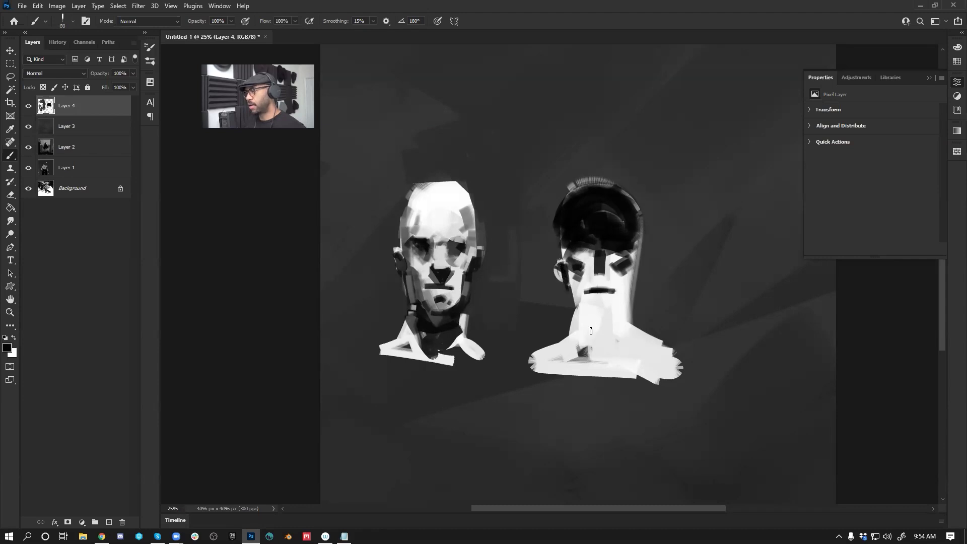
Step: Enlarge the brush and paint black shadow shapes over both of the second figure's shoulders
{"action": "key", "text": "bracketright"}
{"action": "key", "text": "bracketright"}
{"action": "key", "text": "bracketright"}
{"action": "key", "text": "bracketright"}
{"action": "mouse_move", "coordinate": [570, 353]}
{"action": "left_mouse_down"}
{"action": "mouse_move", "coordinate": [569, 332]}
{"action": "mouse_move", "coordinate": [552, 344]}
{"action": "mouse_move", "coordinate": [586, 345]}
{"action": "left_mouse_up"}
{"action": "mouse_move", "coordinate": [639, 333]}
{"action": "left_mouse_down"}
{"action": "mouse_move", "coordinate": [641, 348]}
{"action": "mouse_move", "coordinate": [658, 357]}
{"action": "mouse_move", "coordinate": [617, 340]}
{"action": "left_mouse_up"}
Step: Trim the second head's left outline with sampled background grey and refine the cranium with its sampled black
{"action": "key", "text": "bracketleft"}
{"action": "key", "text": "bracketleft"}
{"action": "key", "text": "bracketleft"}
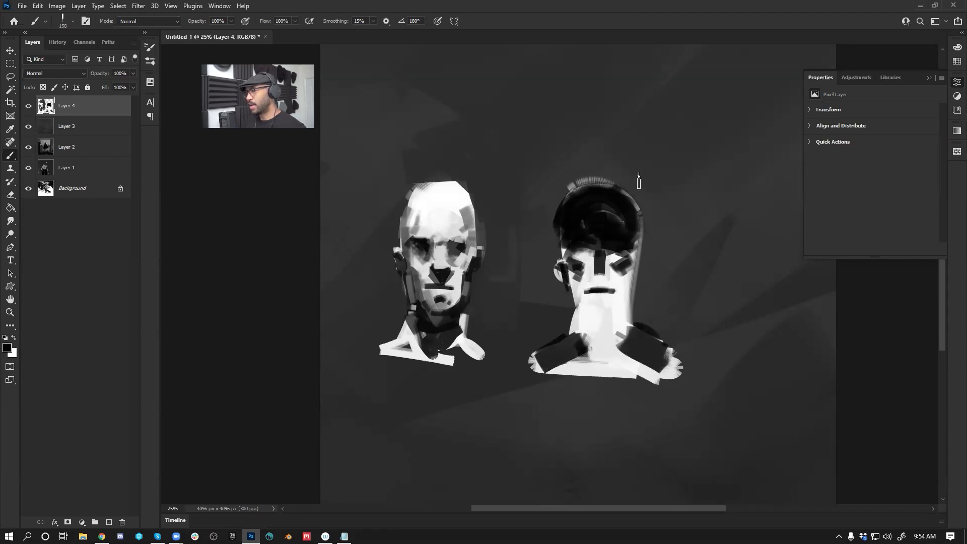
{"action": "left_click", "coordinate": [544, 215], "text": "alt"}
{"action": "mouse_move", "coordinate": [552, 193]}
{"action": "left_mouse_down"}
{"action": "mouse_move", "coordinate": [548, 248]}
{"action": "mouse_move", "coordinate": [558, 187]}
{"action": "mouse_move", "coordinate": [629, 165]}
{"action": "mouse_move", "coordinate": [562, 183]}
{"action": "mouse_move", "coordinate": [549, 234]}
{"action": "left_mouse_up"}
{"action": "left_click", "coordinate": [615, 221], "text": "alt"}
{"action": "mouse_move", "coordinate": [607, 212]}
{"action": "left_mouse_down"}
{"action": "mouse_move", "coordinate": [628, 225]}
{"action": "mouse_move", "coordinate": [629, 212]}
{"action": "left_mouse_up"}
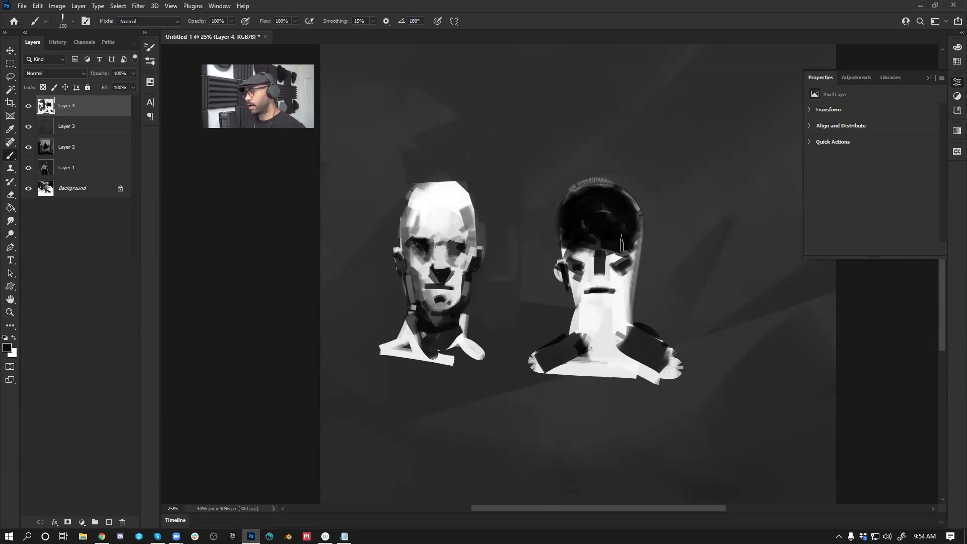
Step: Deepen the black above the second head's brow and nose bridge, varying the brush size
{"action": "key", "text": "bracketleft"}
{"action": "key", "text": "bracketleft"}
{"action": "key", "text": "bracketleft"}
{"action": "key", "text": "bracketright"}
{"action": "key", "text": "bracketright"}
{"action": "key", "text": "bracketright"}
{"action": "key", "text": "bracketright"}
{"action": "key", "text": "bracketright"}
{"action": "key", "text": "bracketright"}
{"action": "key", "text": "bracketright"}
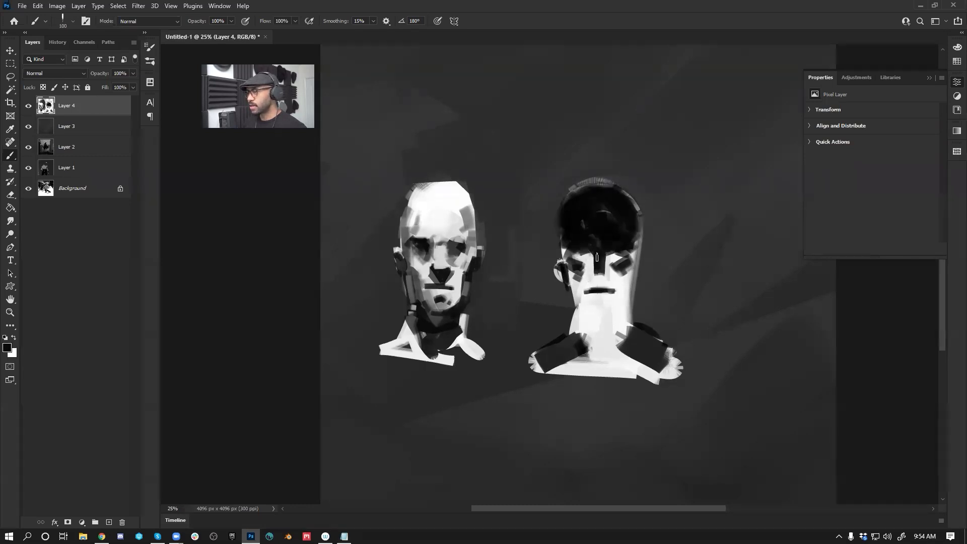
Step: Extend the black shadow of the second head's right eye socket out past the side of the face
{"action": "key", "text": "bracketleft"}
{"action": "key", "text": "bracketleft"}
{"action": "key", "text": "bracketleft"}
{"action": "key", "text": "bracketleft"}
{"action": "key", "text": "bracketleft"}
{"action": "key", "text": "bracketleft"}
{"action": "mouse_move", "coordinate": [615, 264]}
{"action": "left_mouse_down"}
{"action": "mouse_move", "coordinate": [634, 248]}
{"action": "mouse_move", "coordinate": [631, 281]}
{"action": "mouse_move", "coordinate": [646, 267]}
{"action": "left_mouse_up"}
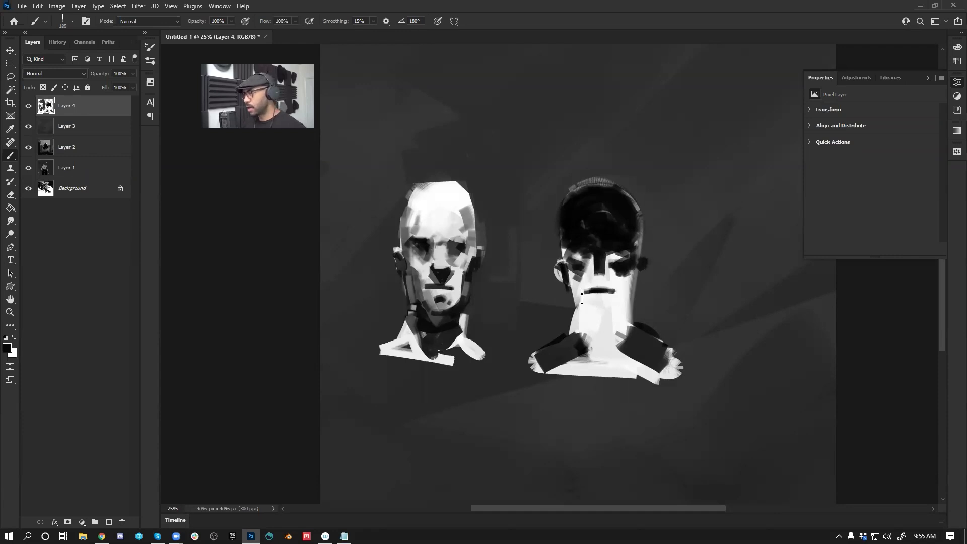
Step: Reshape the second head's mouth in black and brighten the chin area with white
{"action": "left_click_drag", "start_coordinate": [586, 293], "coordinate": [613, 292]}
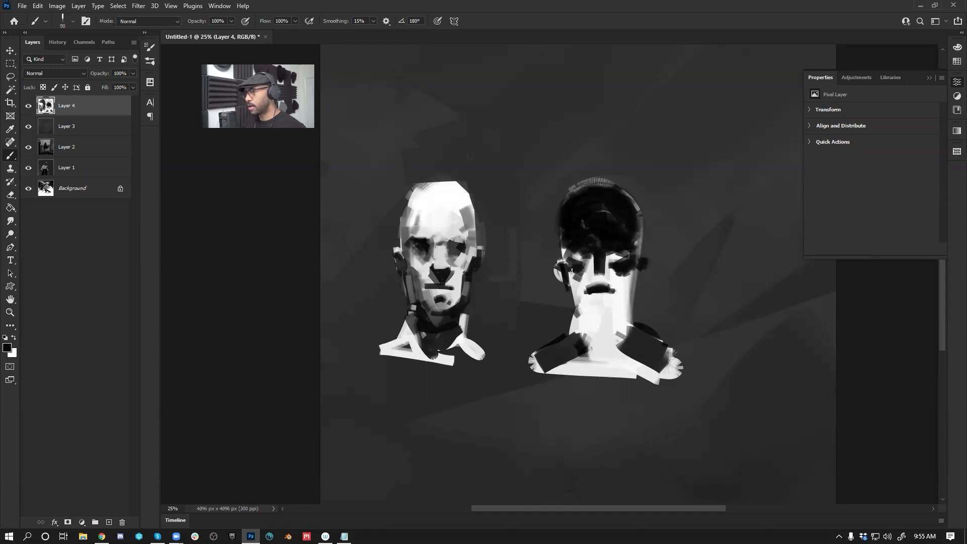
{"action": "key", "text": "x"}
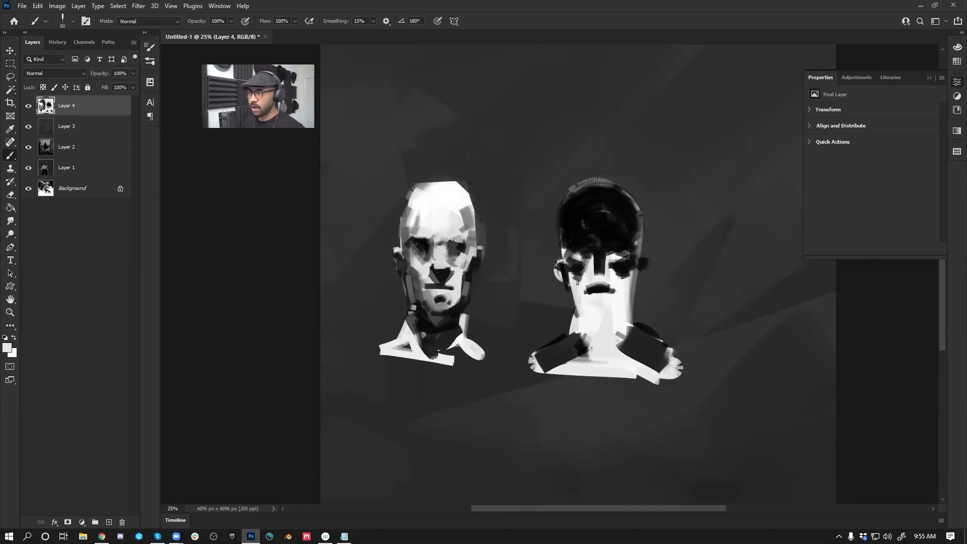
{"action": "key", "text": "x"}
{"action": "mouse_move", "coordinate": [587, 317]}
{"action": "left_mouse_down"}
{"action": "mouse_move", "coordinate": [615, 323]}
{"action": "mouse_move", "coordinate": [624, 308]}
{"action": "left_mouse_up"}
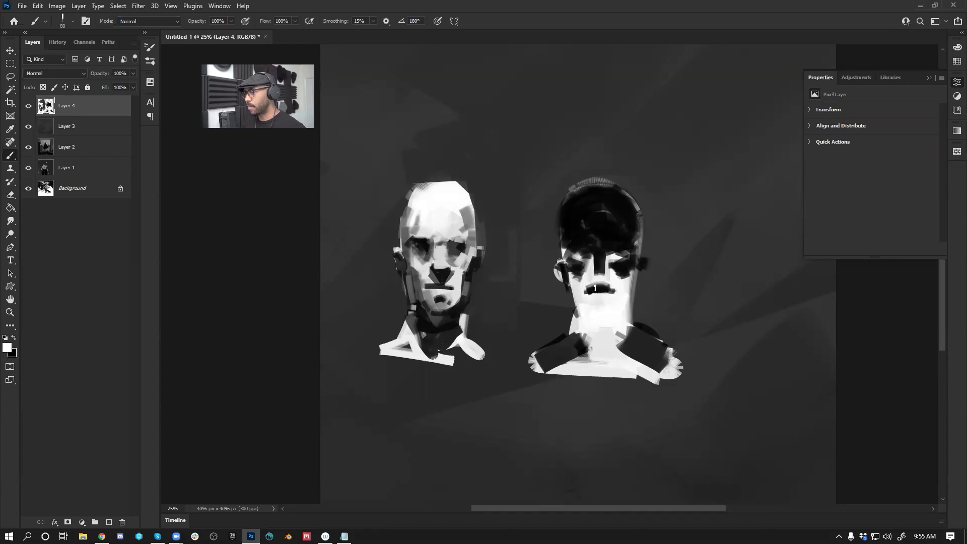
Step: Switch to black, extend the second head's nose shadow toward the mouth, and enlarge the brush to 150 px
{"action": "key", "text": "x"}
{"action": "key", "text": "bracketright"}
{"action": "key", "text": "bracketright"}
{"action": "key", "text": "bracketright"}
{"action": "key", "text": "bracketright"}
{"action": "key", "text": "bracketright"}
{"action": "key", "text": "bracketright"}
{"action": "key", "text": "bracketright"}
{"action": "key", "text": "bracketleft"}
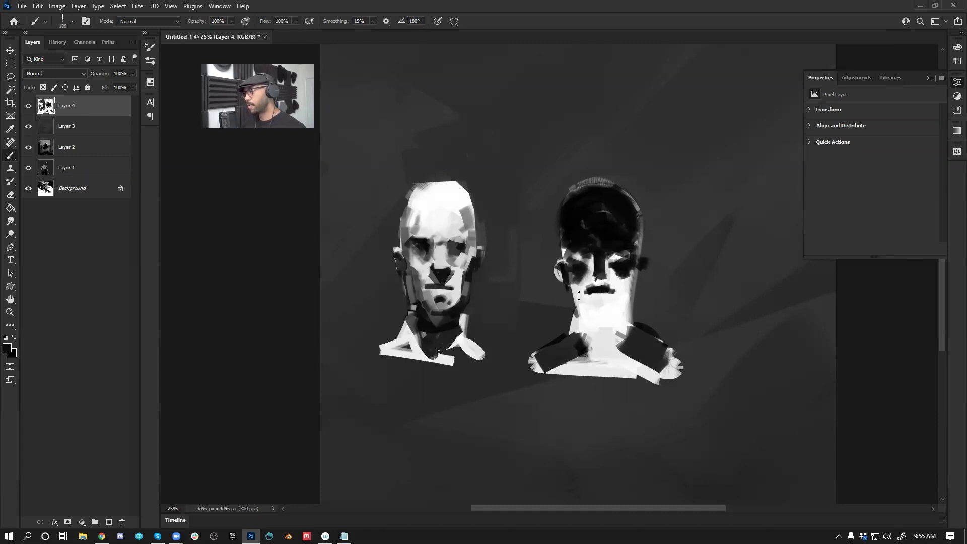
{"action": "key", "text": "bracketright"}
{"action": "key", "text": "bracketright"}
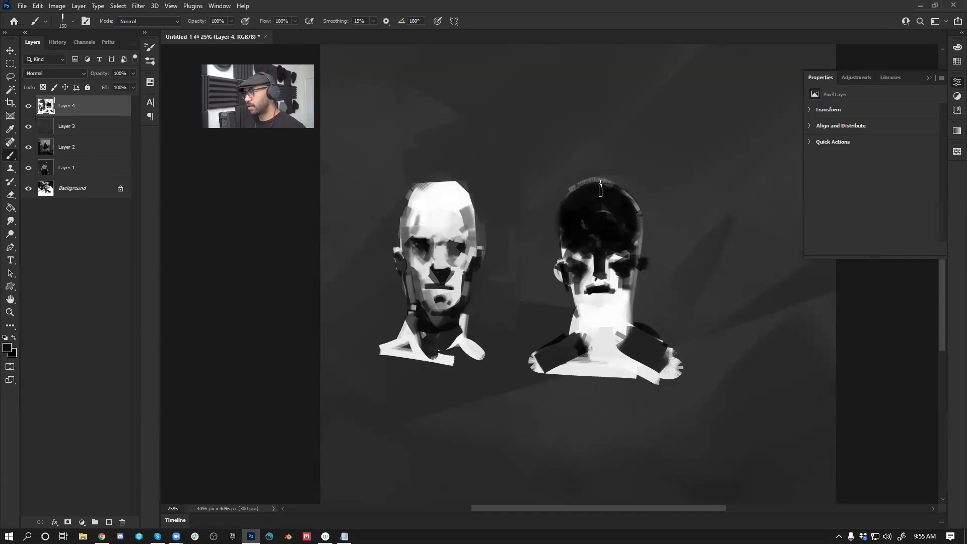
Step: Sample face and cranium tones and paint a grey plane in the centre of the second head's forehead
{"action": "left_click", "coordinate": [604, 267], "text": "alt"}
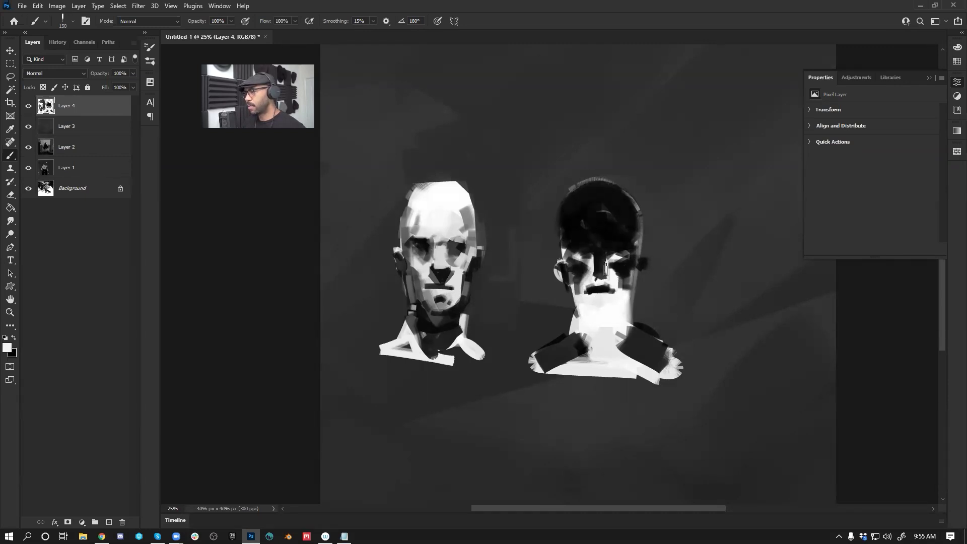
{"action": "mouse_move", "coordinate": [593, 227]}
{"action": "left_mouse_down"}
{"action": "mouse_move", "coordinate": [620, 224]}
{"action": "mouse_move", "coordinate": [620, 213]}
{"action": "mouse_move", "coordinate": [581, 210]}
{"action": "mouse_move", "coordinate": [604, 200]}
{"action": "mouse_move", "coordinate": [577, 215]}
{"action": "mouse_move", "coordinate": [619, 219]}
{"action": "mouse_move", "coordinate": [615, 206]}
{"action": "mouse_move", "coordinate": [599, 256]}
{"action": "mouse_move", "coordinate": [603, 227]}
{"action": "left_mouse_up"}
{"action": "left_click", "coordinate": [600, 226], "text": "alt"}
{"action": "left_click", "coordinate": [601, 227], "text": "alt"}
{"action": "key", "text": "]"}
{"action": "key", "text": "]"}
{"action": "key", "text": "]"}
{"action": "key", "text": "]"}
{"action": "key", "text": "]"}
{"action": "left_click", "coordinate": [577, 227], "text": "alt"}
{"action": "left_click", "coordinate": [601, 229], "text": "alt"}
Step: Reset to the default colours and paint black along the left side of the second figure's neck and across the chest
{"action": "key", "text": "bracketleft"}
{"action": "key", "text": "bracketleft"}
{"action": "key", "text": "bracketleft"}
{"action": "key", "text": "bracketleft"}
{"action": "left_click", "coordinate": [569, 310], "text": "alt"}
{"action": "key", "text": "d"}
{"action": "left_click_drag", "start_coordinate": [575, 316], "coordinate": [573, 332]}
{"action": "mouse_move", "coordinate": [590, 364]}
{"action": "left_mouse_down"}
{"action": "mouse_move", "coordinate": [537, 369]}
{"action": "mouse_move", "coordinate": [660, 370]}
{"action": "left_mouse_up"}
Step: Enlarge the brush to 600 px, sample the background grey, and fade out the lower edge of the second figure's shoulders
{"action": "key", "text": "bracketright"}
{"action": "key", "text": "bracketright"}
{"action": "key", "text": "bracketright"}
{"action": "key", "text": "bracketright"}
{"action": "key", "text": "bracketright"}
{"action": "key", "text": "bracketright"}
{"action": "key", "text": "bracketright"}
{"action": "key", "text": "bracketright"}
{"action": "key", "text": "bracketright"}
{"action": "key", "text": "bracketright"}
{"action": "left_click", "coordinate": [602, 419], "text": "alt"}
{"action": "mouse_move", "coordinate": [605, 401]}
{"action": "left_mouse_down"}
{"action": "mouse_move", "coordinate": [559, 400]}
{"action": "mouse_move", "coordinate": [686, 388]}
{"action": "left_mouse_up"}
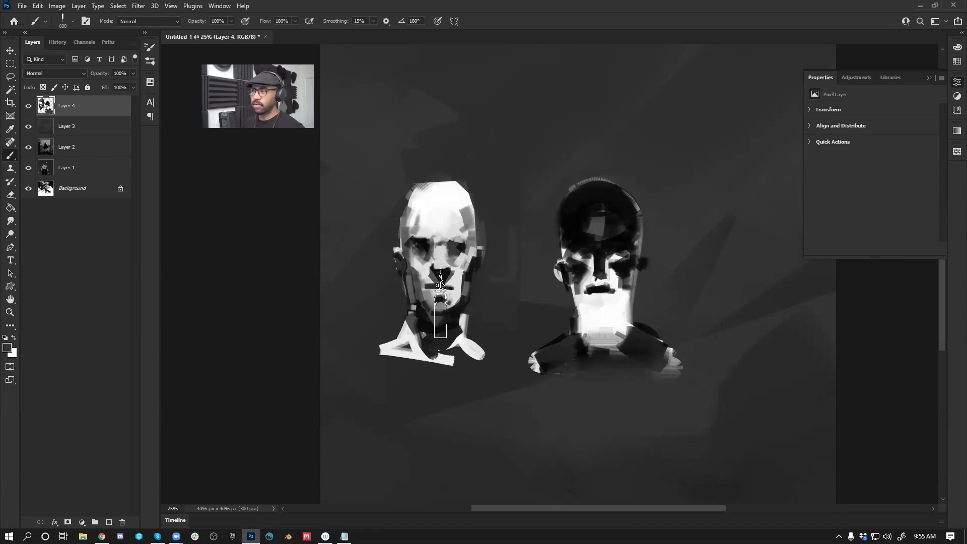
Step: Sample black from the right head with a much smaller brush and paint dark strokes along its jaw
{"action": "key", "text": "bracketleft"}
{"action": "key", "text": "bracketleft"}
{"action": "key", "text": "bracketleft"}
{"action": "key", "text": "bracketleft"}
{"action": "key", "text": "bracketleft"}
{"action": "key", "text": "bracketleft"}
{"action": "key", "text": "bracketleft"}
{"action": "key", "text": "bracketleft"}
{"action": "key", "text": "bracketleft"}
{"action": "key", "text": "bracketleft"}
{"action": "key", "text": "bracketleft"}
{"action": "key", "text": "bracketleft"}
{"action": "key", "text": "bracketleft"}
{"action": "key", "text": "bracketleft"}
{"action": "left_click", "coordinate": [590, 282], "text": "alt"}
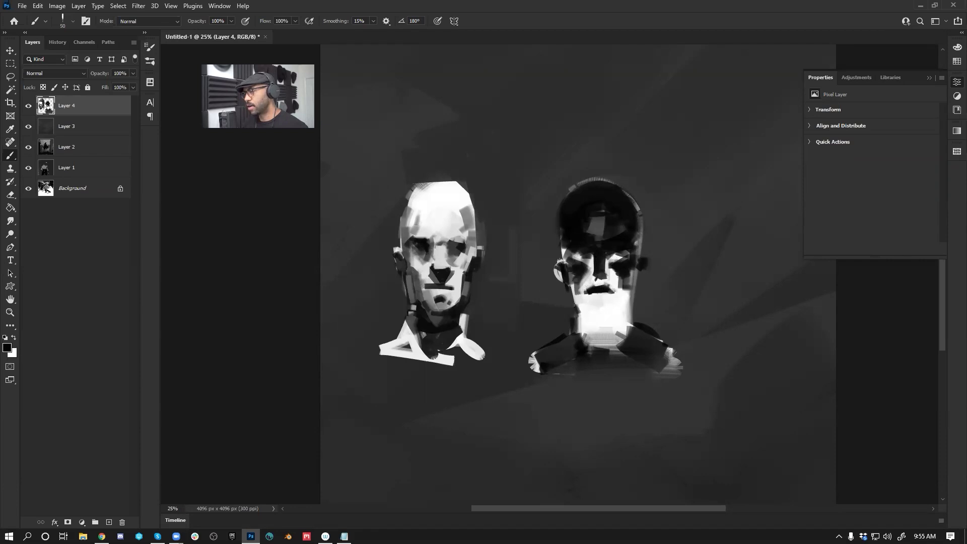
{"action": "left_click_drag", "start_coordinate": [585, 313], "coordinate": [577, 309]}
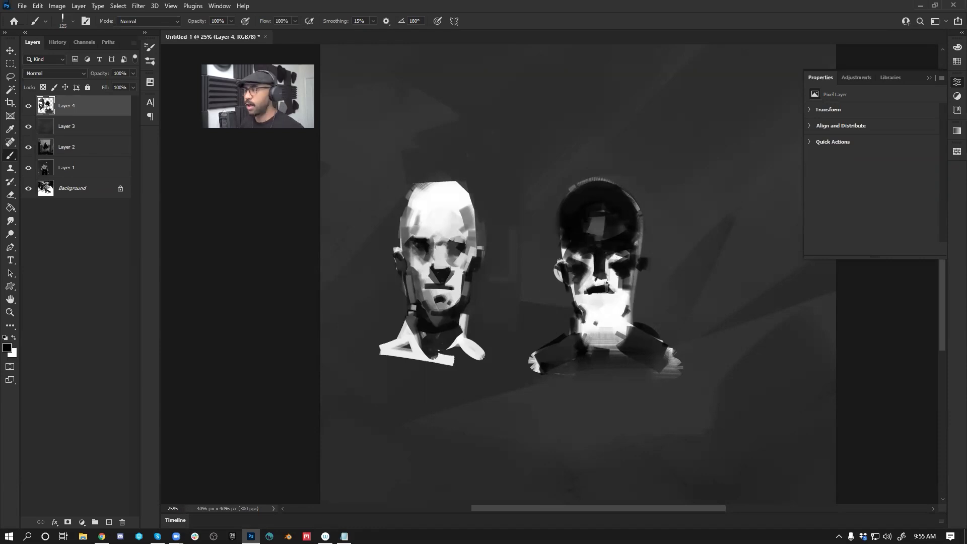
Step: Refine the right head's cheeks, upper lip and jaw by alternating white highlight strokes with dark ones
{"action": "key", "text": "x"}
{"action": "key", "text": "bracketleft"}
{"action": "key", "text": "bracketleft"}
{"action": "left_click_drag", "start_coordinate": [630, 270], "coordinate": [622, 289]}
{"action": "mouse_move", "coordinate": [566, 277]}
{"action": "left_mouse_down"}
{"action": "mouse_move", "coordinate": [581, 316]}
{"action": "mouse_move", "coordinate": [586, 291]}
{"action": "mouse_move", "coordinate": [576, 300]}
{"action": "mouse_move", "coordinate": [581, 317]}
{"action": "mouse_move", "coordinate": [577, 300]}
{"action": "mouse_move", "coordinate": [605, 315]}
{"action": "left_mouse_up"}
{"action": "key", "text": "x"}
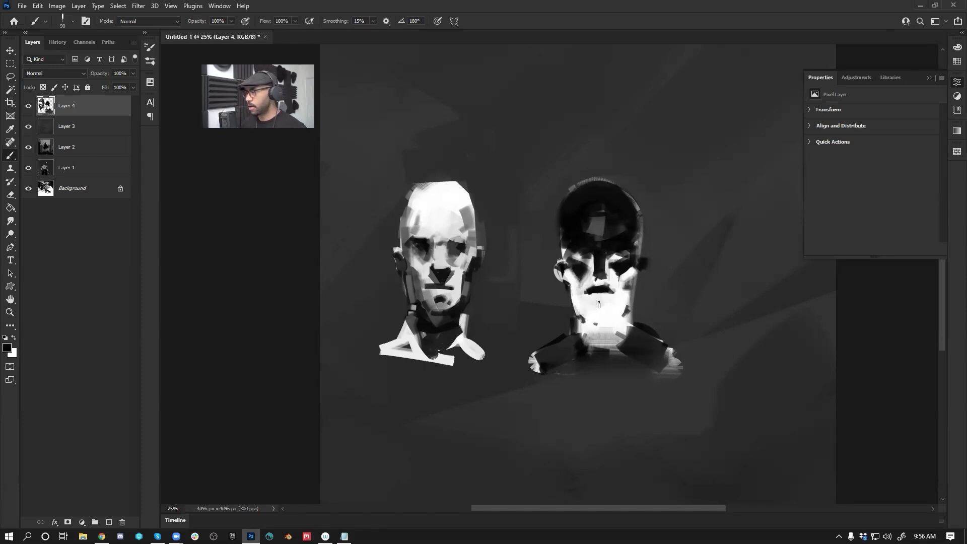
{"action": "key", "text": "x"}
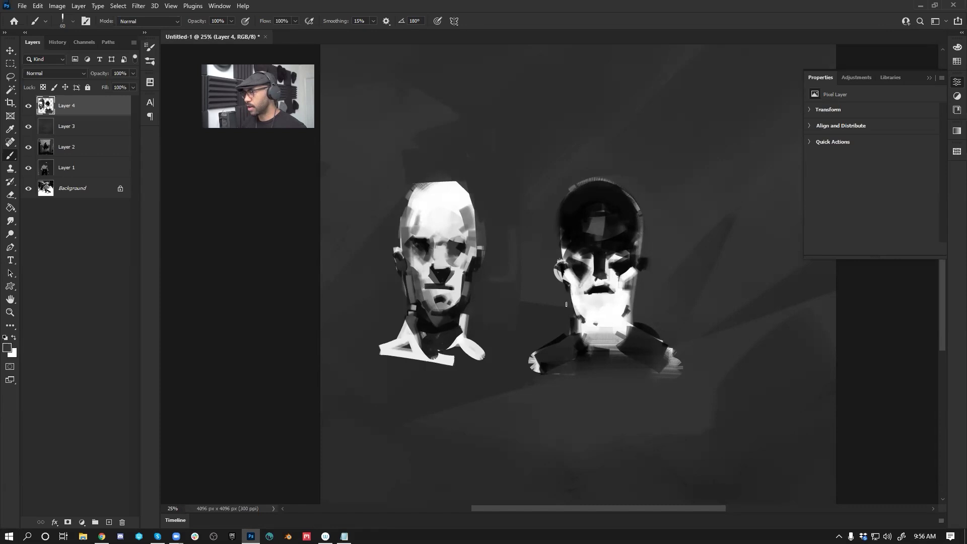
{"action": "key", "text": "x"}
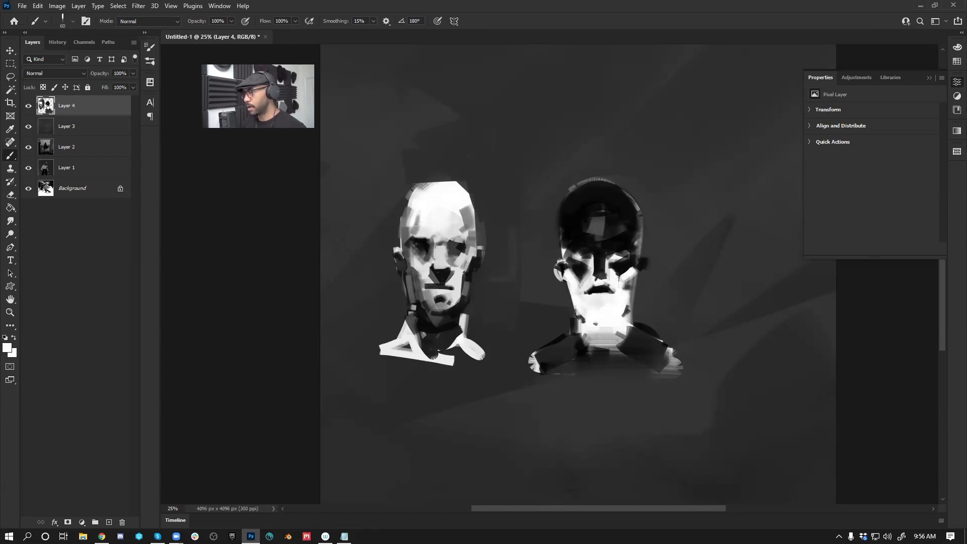
{"action": "left_click_drag", "start_coordinate": [583, 321], "coordinate": [579, 310]}
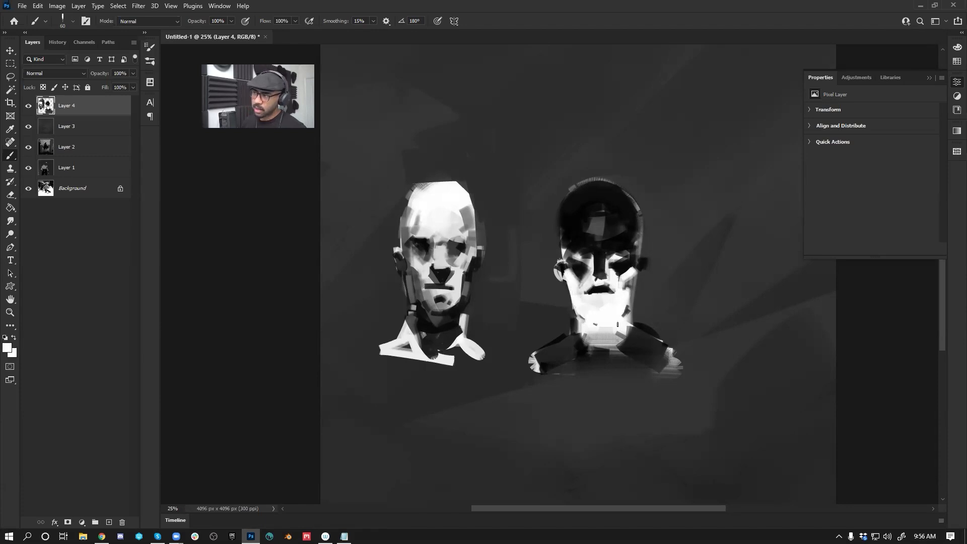
Step: Paint the dark lower-lip shadow and the white eyelid highlight on the right head, alternating black and white
{"action": "key", "text": "x"}
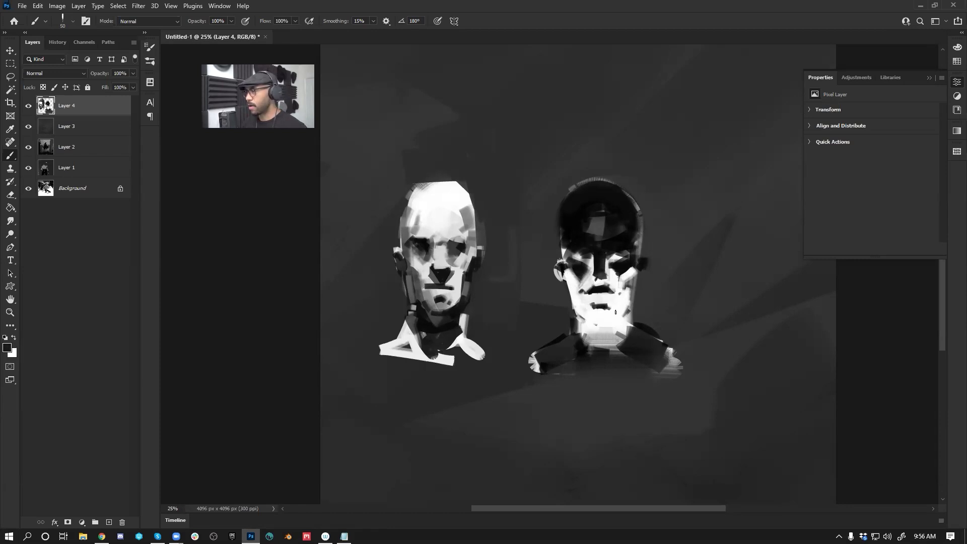
{"action": "key", "text": "x"}
{"action": "key", "text": "x"}
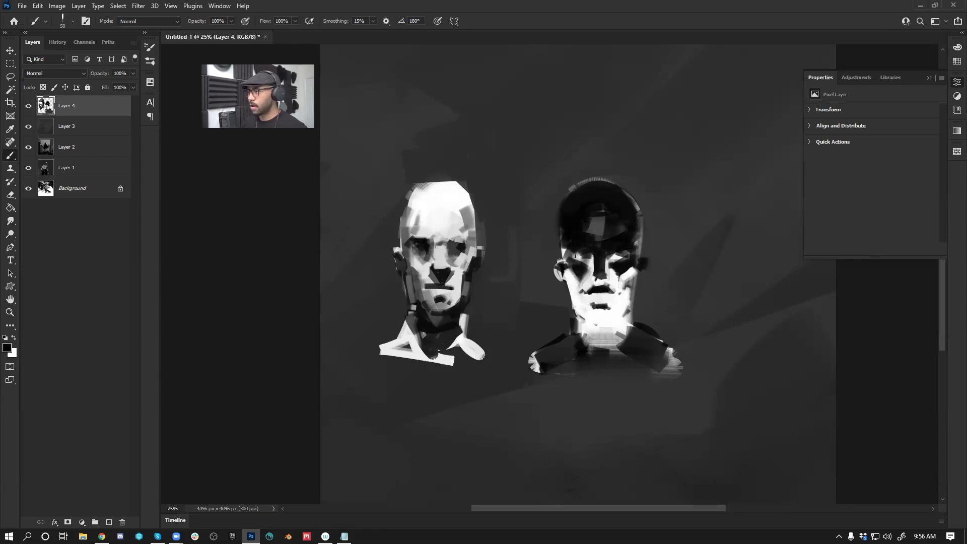
{"action": "key", "text": "x"}
{"action": "key", "text": "x"}
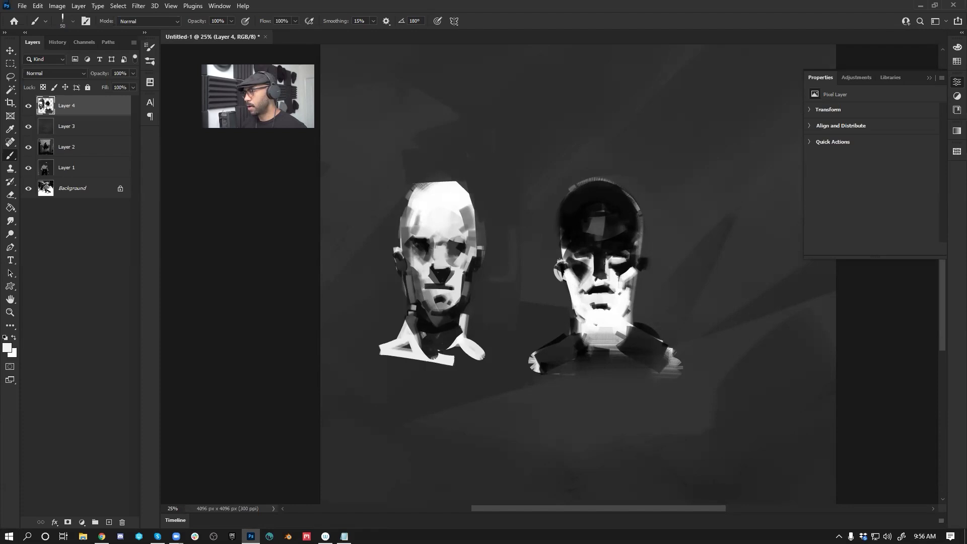
{"action": "left_click", "coordinate": [580, 263], "text": "alt"}
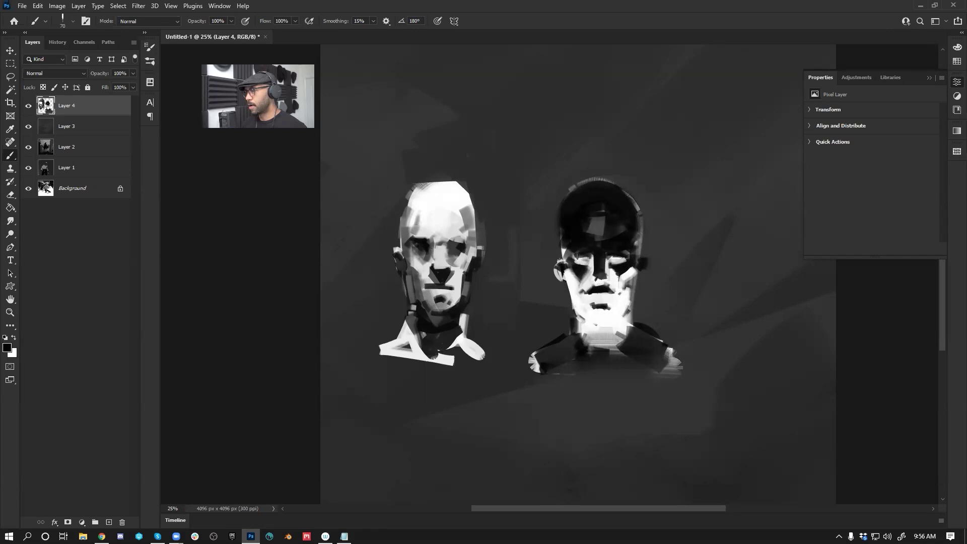
{"action": "key", "text": "bracketright"}
{"action": "key", "text": "bracketright"}
{"action": "key", "text": "bracketright"}
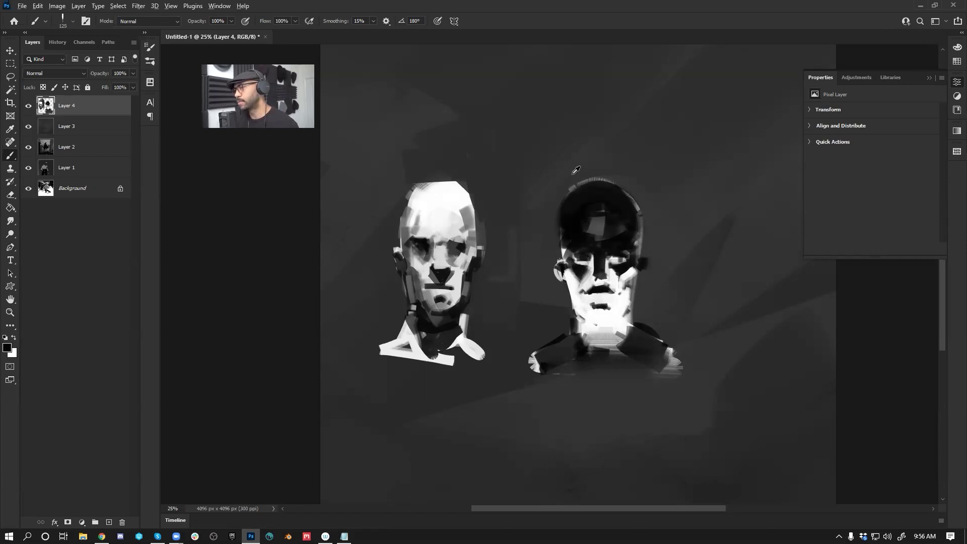
Step: Paint a white upward-pointing arrow below the right head to mark the light direction
{"action": "key", "text": "x"}
{"action": "key", "text": "bracketleft"}
{"action": "mouse_move", "coordinate": [586, 436]}
{"action": "left_mouse_down"}
{"action": "mouse_move", "coordinate": [592, 396]}
{"action": "mouse_move", "coordinate": [614, 407]}
{"action": "left_mouse_up"}
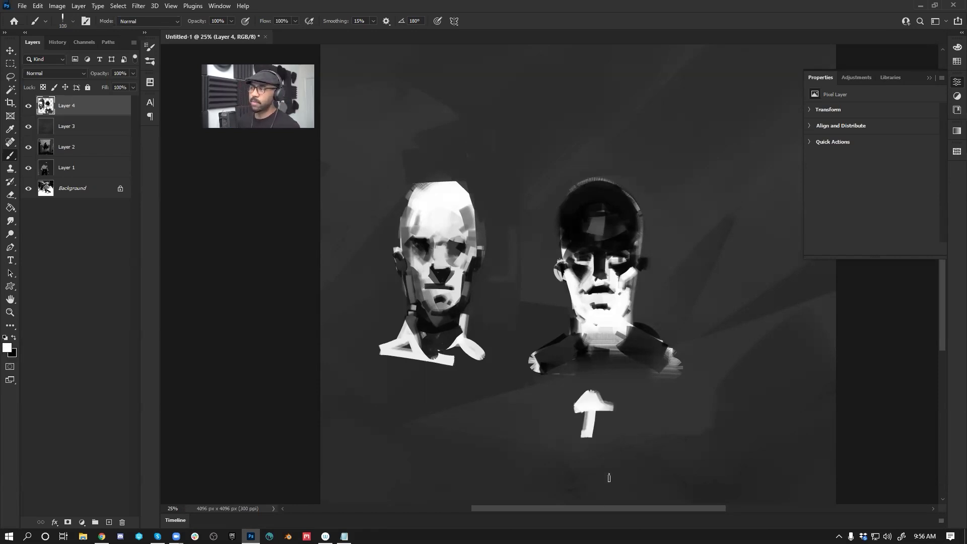
Step: Try broad white light planes across the right figure's shoulders and neckline with a slightly larger brush
{"action": "key", "text": "bracketright"}
{"action": "mouse_move", "coordinate": [532, 364]}
{"action": "left_mouse_down"}
{"action": "mouse_move", "coordinate": [573, 344]}
{"action": "mouse_move", "coordinate": [674, 350]}
{"action": "left_mouse_up"}
{"action": "left_click_drag", "start_coordinate": [581, 338], "coordinate": [593, 350]}
{"action": "mouse_move", "coordinate": [582, 339]}
{"action": "left_mouse_down"}
{"action": "mouse_move", "coordinate": [562, 348]}
{"action": "mouse_move", "coordinate": [606, 361]}
{"action": "mouse_move", "coordinate": [654, 358]}
{"action": "left_mouse_up"}
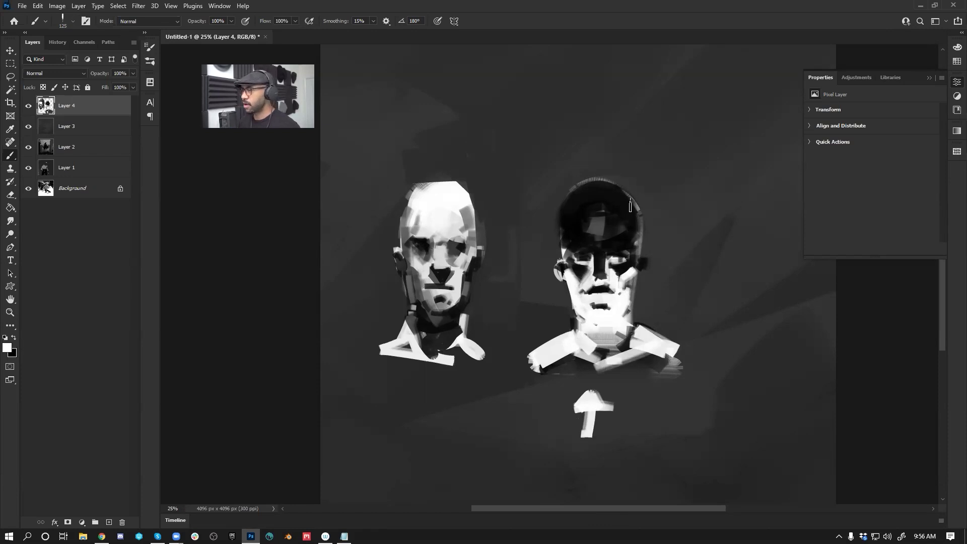
{"action": "key", "text": "ctrl+z"}
{"action": "key", "text": "ctrl+z"}
{"action": "key", "text": "ctrl+z"}
{"action": "key", "text": "ctrl+z"}
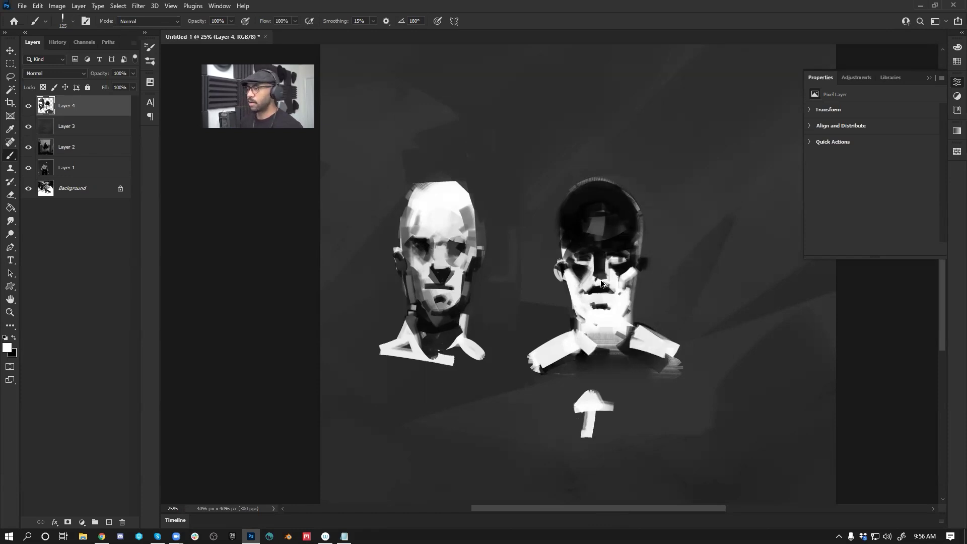
{"action": "key", "text": "ctrl+z"}
Step: Reshape the right head's ear on the side facing the other head with black, white and sampled background strokes
{"action": "key", "text": "x"}
{"action": "key", "text": "bracketleft"}
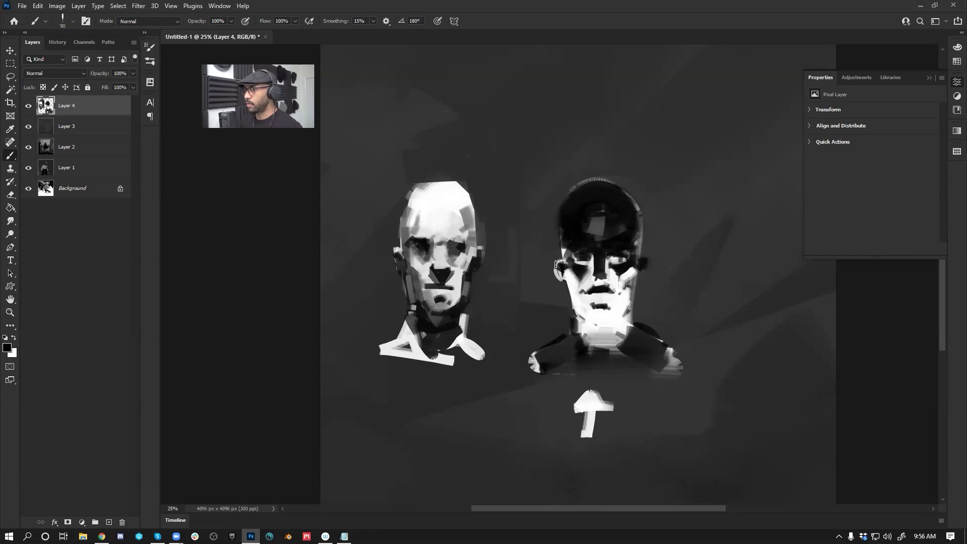
{"action": "key", "text": "x"}
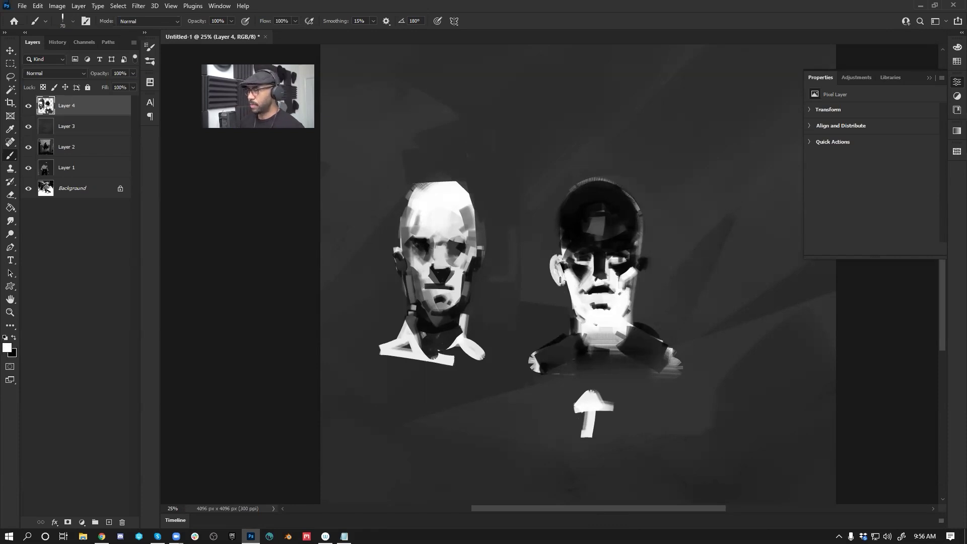
{"action": "left_click_drag", "start_coordinate": [555, 272], "coordinate": [557, 263]}
{"action": "key", "text": "x"}
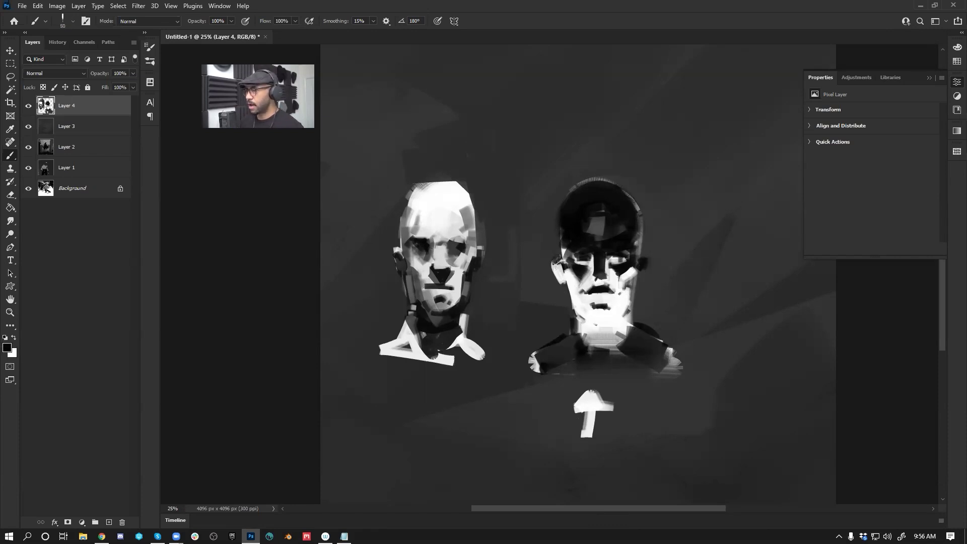
{"action": "left_click", "coordinate": [550, 273], "text": "alt"}
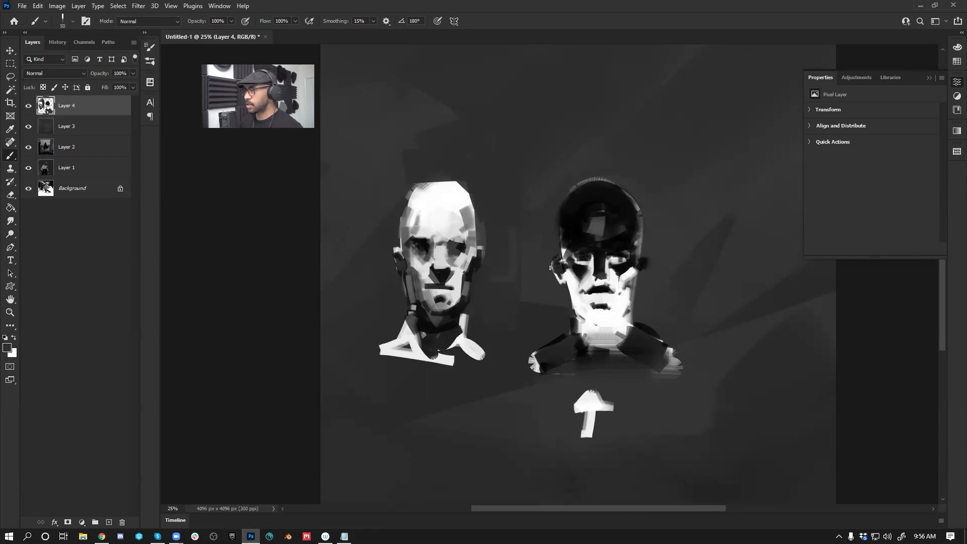
Step: Reshape the right head's outer ear in black and trim its edge with the sampled background grey
{"action": "key", "text": "d"}
{"action": "key", "text": "x"}
{"action": "key", "text": "x"}
{"action": "left_click", "coordinate": [637, 276], "text": "alt"}
{"action": "left_click", "coordinate": [646, 285], "text": "alt"}
{"action": "left_click", "coordinate": [639, 285]}
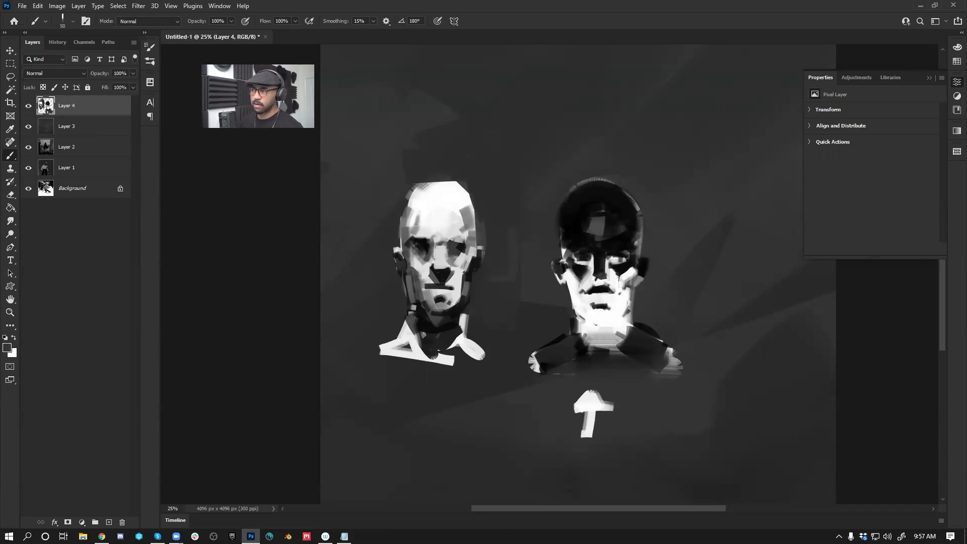
Step: Examine the two head studies at reduced and enlarged views, comparing their light and shadow shapes
{"action": "key", "text": "z"}
{"action": "left_click", "coordinate": [613, 342], "text": "alt"}
{"action": "left_click", "coordinate": [613, 343], "text": "alt"}
{"action": "left_click", "coordinate": [608, 370], "text": "alt"}
{"action": "left_click", "coordinate": [613, 357], "text": "alt"}
{"action": "left_click", "coordinate": [617, 348]}
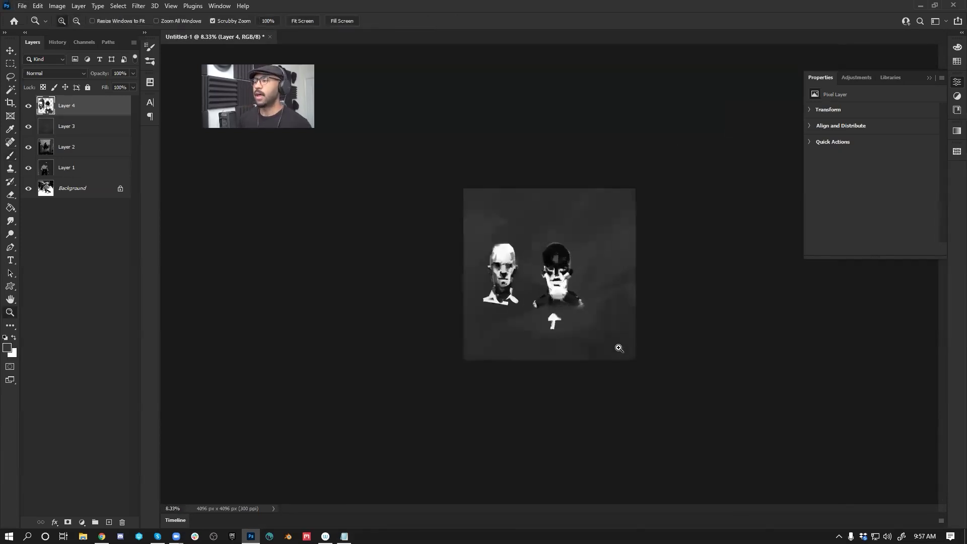
{"action": "left_click", "coordinate": [618, 349]}
{"action": "left_click", "coordinate": [617, 356]}
{"action": "left_click", "coordinate": [616, 362]}
{"action": "left_click", "coordinate": [618, 363]}
{"action": "left_click_drag", "start_coordinate": [474, 328], "coordinate": [559, 389]}
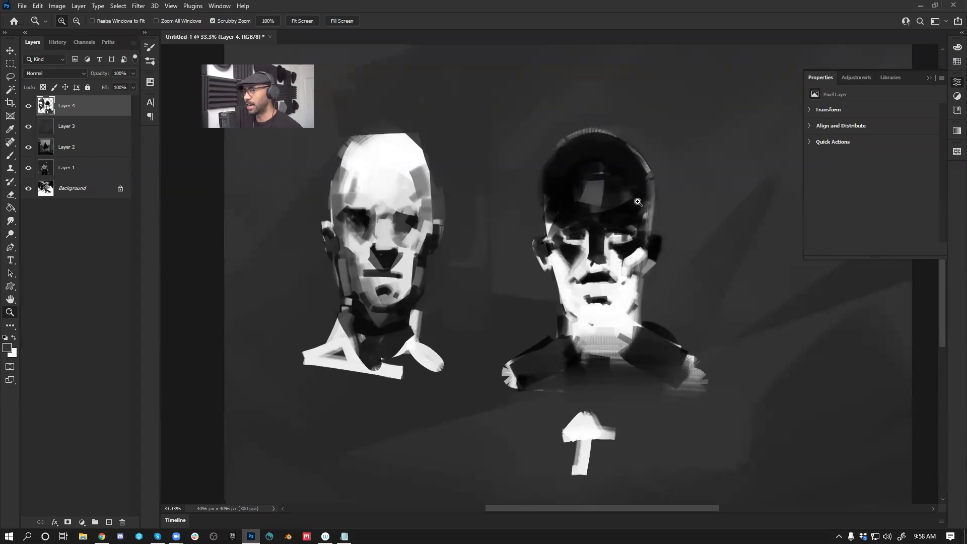
{"action": "left_click", "coordinate": [598, 248], "text": "alt"}
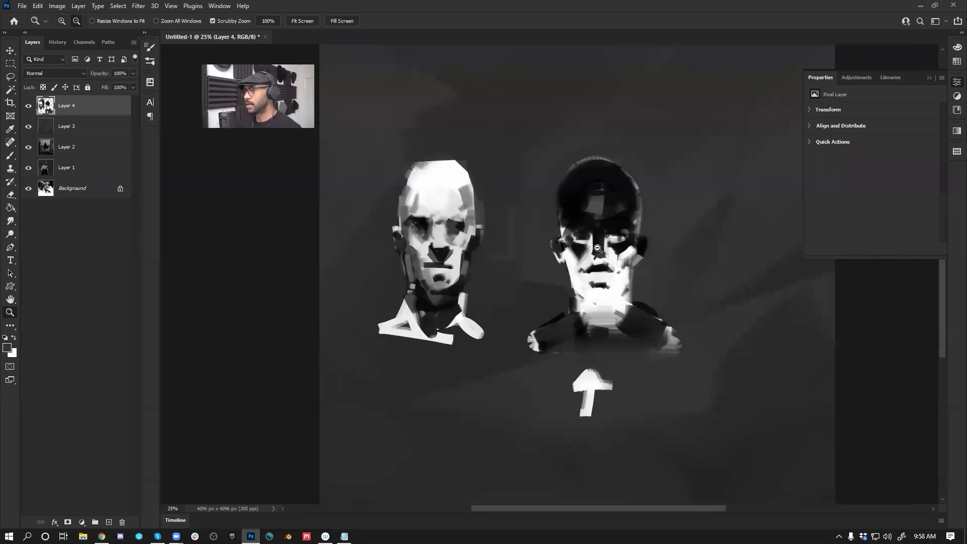
{"action": "left_click", "coordinate": [597, 249], "text": "alt"}
{"action": "left_click", "coordinate": [594, 262]}
{"action": "left_click", "coordinate": [593, 262]}
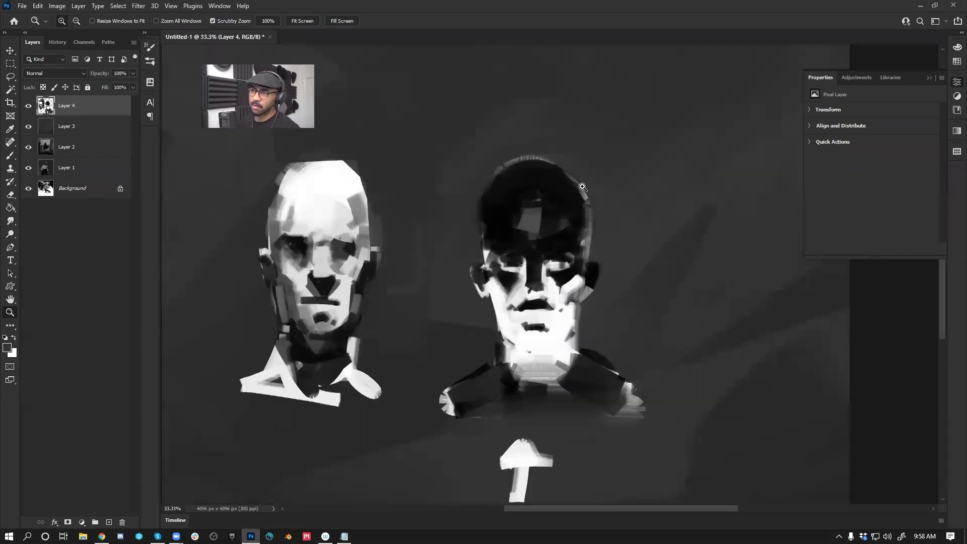
Step: Block in a round black sphere in the empty area above the right head
{"action": "left_click_drag", "start_coordinate": [544, 215], "coordinate": [453, 226]}
{"action": "key", "text": "b"}
{"action": "mouse_move", "coordinate": [565, 170]}
{"action": "left_mouse_down"}
{"action": "mouse_move", "coordinate": [648, 297]}
{"action": "mouse_move", "coordinate": [697, 330]}
{"action": "left_mouse_up"}
{"action": "key", "text": "d"}
{"action": "mouse_move", "coordinate": [565, 146]}
{"action": "left_mouse_down"}
{"action": "mouse_move", "coordinate": [494, 232]}
{"action": "mouse_move", "coordinate": [579, 158]}
{"action": "left_mouse_up"}
Step: Paint the sphere's underside white with a larger brush to show light from below
{"action": "key", "text": "x"}
{"action": "key", "text": "]"}
{"action": "key", "text": "]"}
{"action": "key", "text": "]"}
{"action": "key", "text": "]"}
{"action": "key", "text": "]"}
{"action": "mouse_move", "coordinate": [500, 228]}
{"action": "left_mouse_down"}
{"action": "mouse_move", "coordinate": [607, 224]}
{"action": "mouse_move", "coordinate": [610, 234]}
{"action": "mouse_move", "coordinate": [517, 225]}
{"action": "mouse_move", "coordinate": [592, 220]}
{"action": "left_mouse_up"}
Step: Enlarge the brush and lay sampled tones across the sphere's middle and upper area
{"action": "key", "text": "]"}
{"action": "key", "text": "]"}
{"action": "key", "text": "]"}
{"action": "key", "text": "]"}
{"action": "mouse_move", "coordinate": [510, 212]}
{"action": "left_mouse_down"}
{"action": "mouse_move", "coordinate": [622, 206]}
{"action": "mouse_move", "coordinate": [574, 195]}
{"action": "left_mouse_up"}
{"action": "left_click", "coordinate": [534, 192], "text": "alt"}
{"action": "left_click_drag", "start_coordinate": [507, 195], "coordinate": [621, 188]}
{"action": "left_click_drag", "start_coordinate": [559, 182], "coordinate": [513, 179]}
Step: Darken and round off the top of the sphere with black and sampled dark strokes
{"action": "key", "text": "d"}
{"action": "left_click_drag", "start_coordinate": [544, 141], "coordinate": [575, 140]}
{"action": "mouse_move", "coordinate": [526, 149]}
{"action": "left_mouse_down"}
{"action": "mouse_move", "coordinate": [550, 149]}
{"action": "mouse_move", "coordinate": [499, 164]}
{"action": "mouse_move", "coordinate": [581, 124]}
{"action": "mouse_move", "coordinate": [615, 174]}
{"action": "left_mouse_up"}
{"action": "left_click", "coordinate": [532, 119], "text": "alt"}
{"action": "left_click", "coordinate": [559, 154], "text": "alt"}
{"action": "mouse_move", "coordinate": [524, 163]}
{"action": "left_mouse_down"}
{"action": "mouse_move", "coordinate": [601, 187]}
{"action": "mouse_move", "coordinate": [527, 187]}
{"action": "left_mouse_up"}
{"action": "left_click_drag", "start_coordinate": [509, 177], "coordinate": [491, 185]}
{"action": "left_click_drag", "start_coordinate": [574, 170], "coordinate": [618, 196]}
Step: Blend the transition between the sphere's dark top and white underside with sampled grey midtones
{"action": "left_click", "coordinate": [553, 200], "text": "alt"}
{"action": "mouse_move", "coordinate": [523, 211]}
{"action": "left_mouse_down"}
{"action": "mouse_move", "coordinate": [597, 198]}
{"action": "mouse_move", "coordinate": [482, 197]}
{"action": "mouse_move", "coordinate": [620, 208]}
{"action": "left_mouse_up"}
{"action": "left_click", "coordinate": [590, 185], "text": "alt"}
{"action": "left_click_drag", "start_coordinate": [549, 187], "coordinate": [607, 192]}
{"action": "left_click", "coordinate": [533, 220], "text": "alt"}
{"action": "left_click_drag", "start_coordinate": [520, 226], "coordinate": [594, 221]}
{"action": "left_click", "coordinate": [518, 233], "text": "alt"}
{"action": "left_click", "coordinate": [563, 203], "text": "alt"}
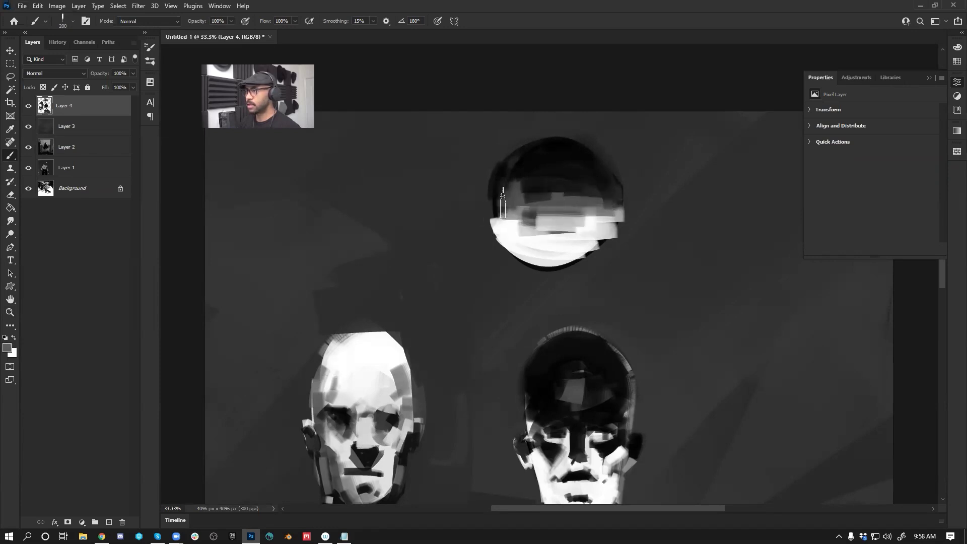
{"action": "left_click_drag", "start_coordinate": [502, 203], "coordinate": [545, 192]}
{"action": "left_click_drag", "start_coordinate": [487, 210], "coordinate": [505, 221]}
Step: Clean up the sphere's outer edge with the sampled background grey
{"action": "left_click", "coordinate": [531, 159], "text": "alt"}
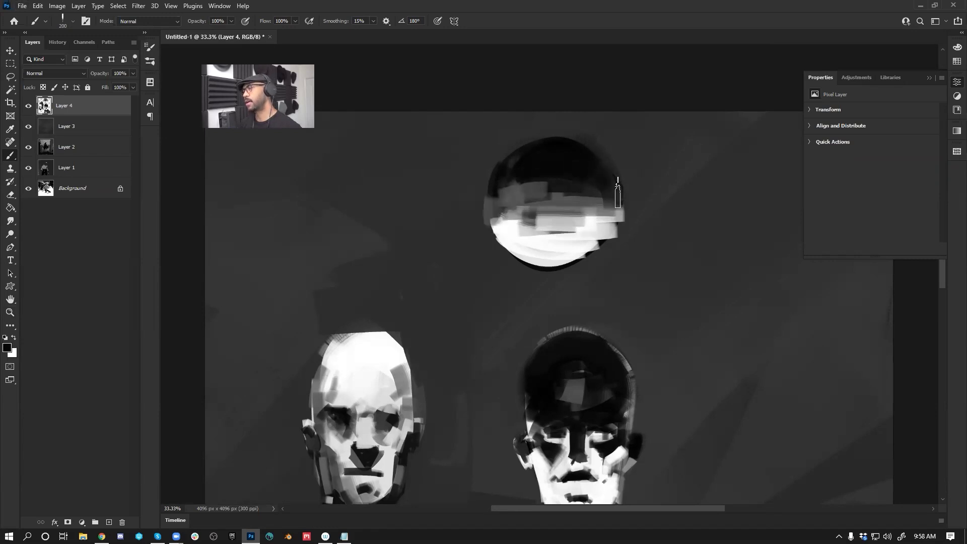
{"action": "left_click", "coordinate": [639, 216], "text": "alt"}
{"action": "left_click_drag", "start_coordinate": [623, 201], "coordinate": [601, 253]}
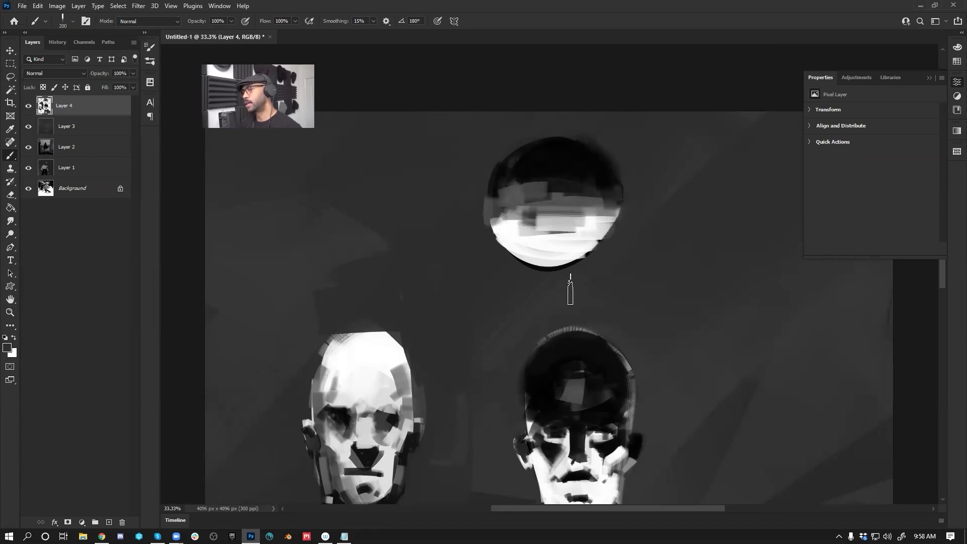
Step: Group a new empty layer with Layer 4 and Layer 3, and add another new layer above the group
{"action": "key", "text": "z"}
{"action": "left_click", "coordinate": [639, 324], "text": "alt"}
{"action": "left_click", "coordinate": [639, 315], "text": "alt"}
{"action": "left_click", "coordinate": [639, 301], "text": "alt"}
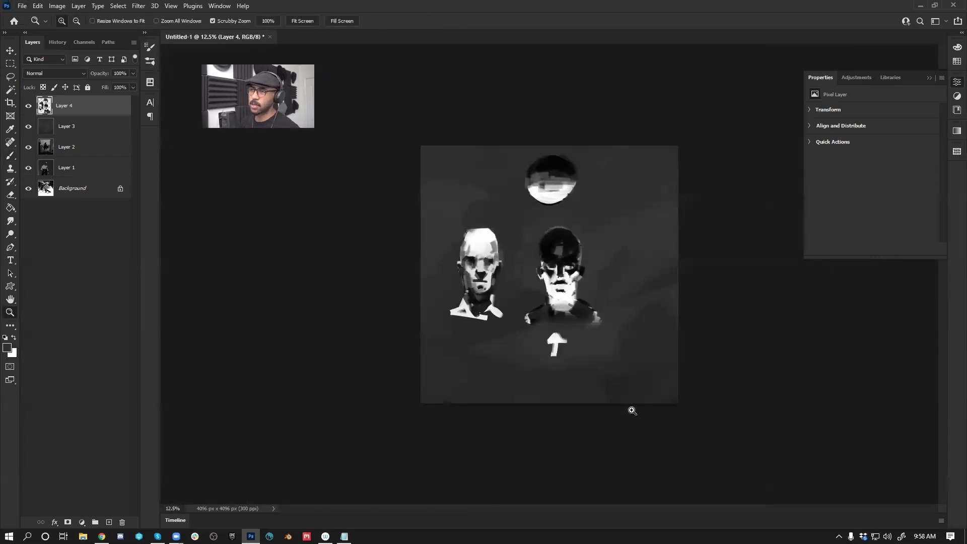
{"action": "left_click", "coordinate": [578, 190]}
{"action": "key", "text": "b"}
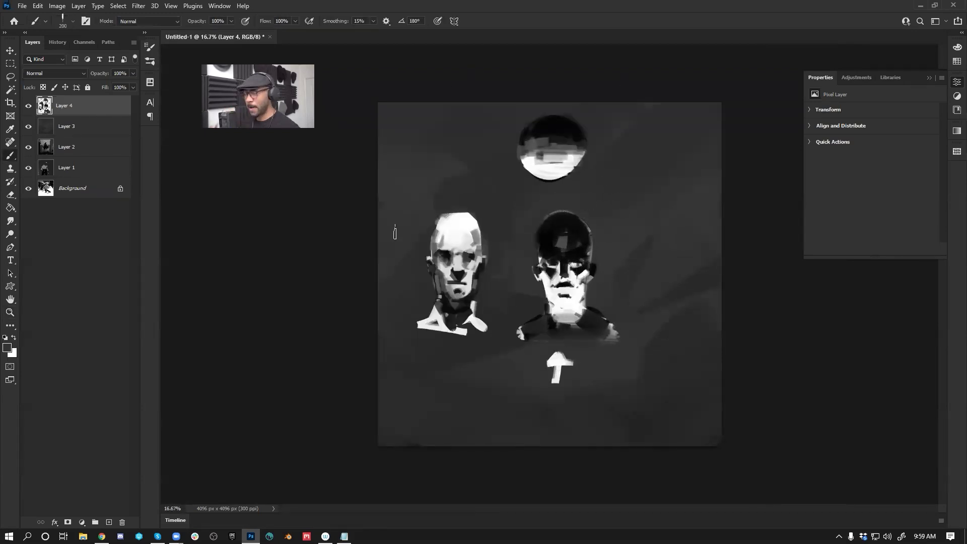
{"action": "key", "text": "ctrl+shift+alt+n"}
{"action": "left_click", "coordinate": [70, 150], "text": "shift"}
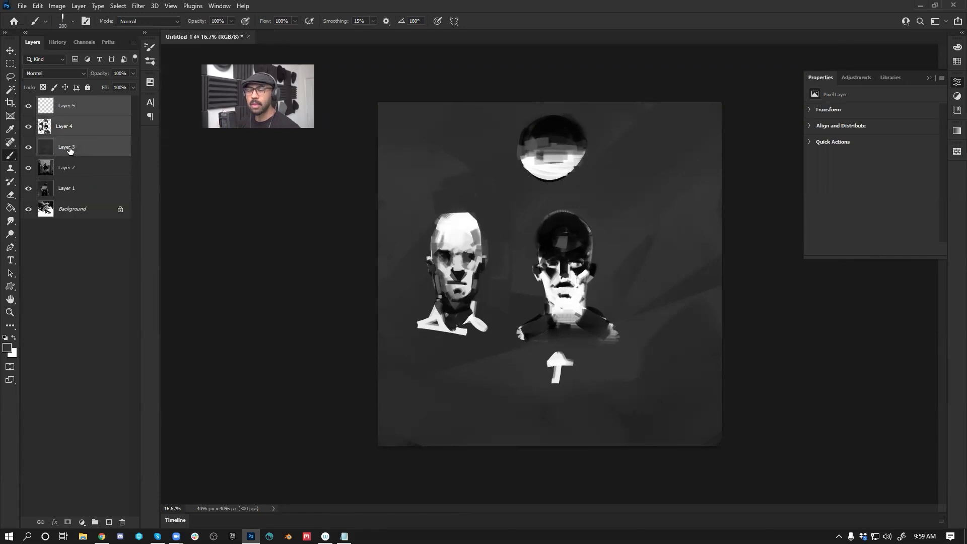
{"action": "key", "text": "ctrl+g"}
{"action": "key", "text": "ctrl+shift+alt+n"}
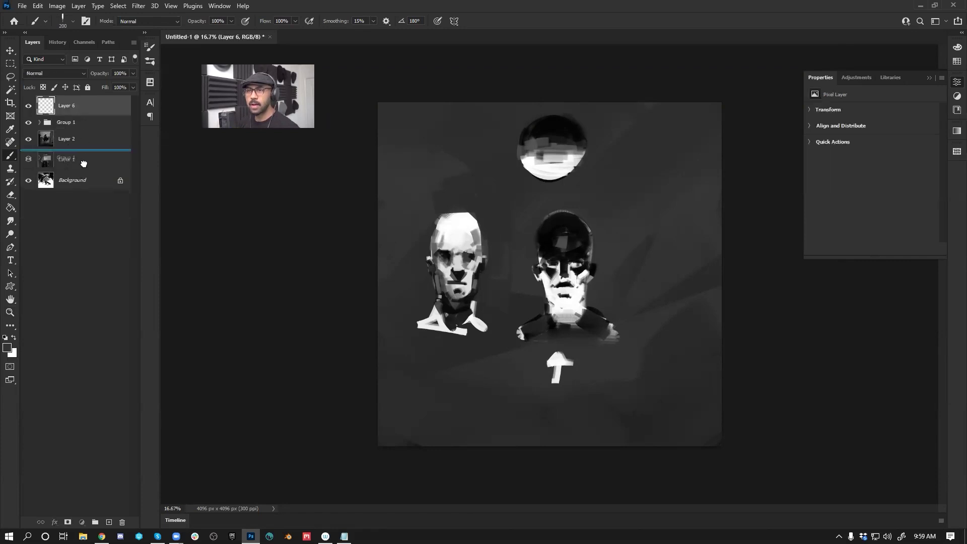
Step: Rename the Background layer as 1, Layer 1 as 2 and Layer 2 as 3
{"action": "double_click", "coordinate": [82, 180]}
{"action": "type", "text": "1"}
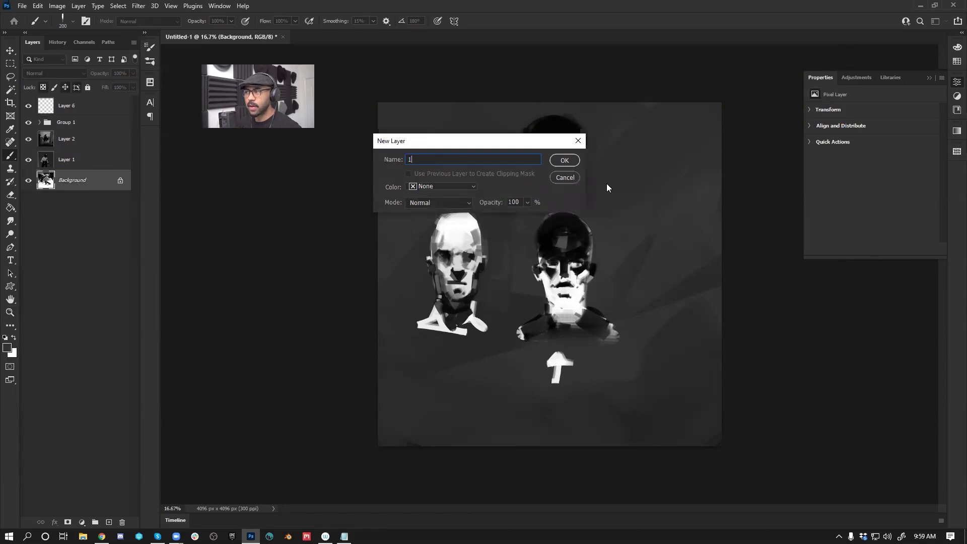
{"action": "left_click", "coordinate": [565, 158]}
{"action": "double_click", "coordinate": [66, 159]}
{"action": "type", "text": "2"}
{"action": "key", "text": "Return"}
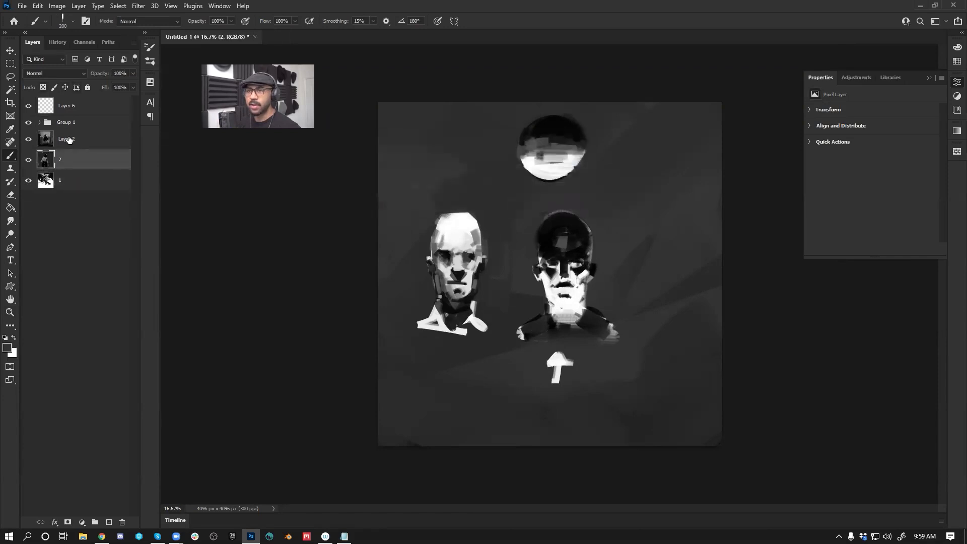
{"action": "double_click", "coordinate": [67, 138]}
{"action": "type", "text": "3"}
Step: Move Group 1 beneath all the other layers and rename the empty top layer as 4
{"action": "left_click", "coordinate": [75, 123]}
{"action": "left_click_drag", "start_coordinate": [78, 125], "coordinate": [71, 196]}
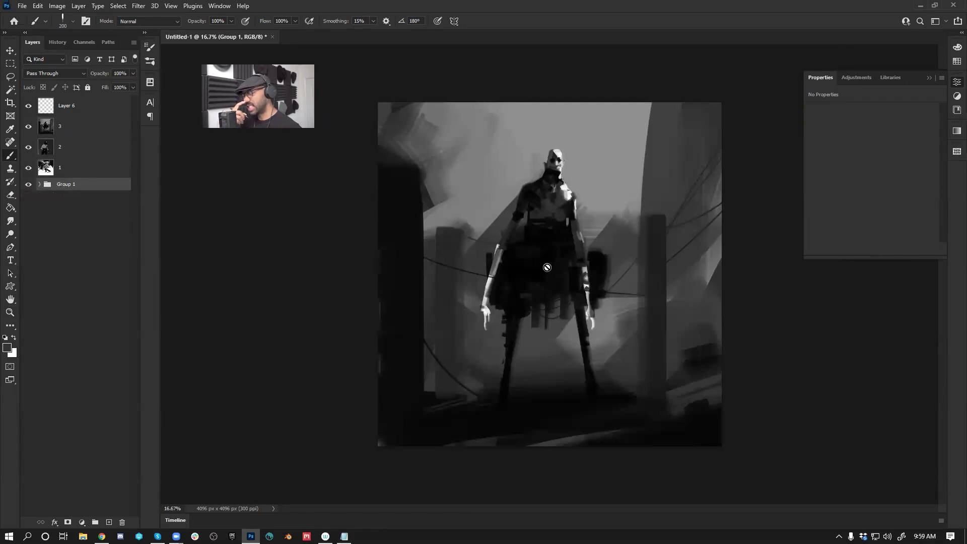
{"action": "double_click", "coordinate": [73, 107]}
{"action": "type", "text": "4"}
{"action": "key", "text": "Return"}
Step: Fill layer 4 with the dark grey foreground colour and return to the Brush tool
{"action": "key", "text": "g"}
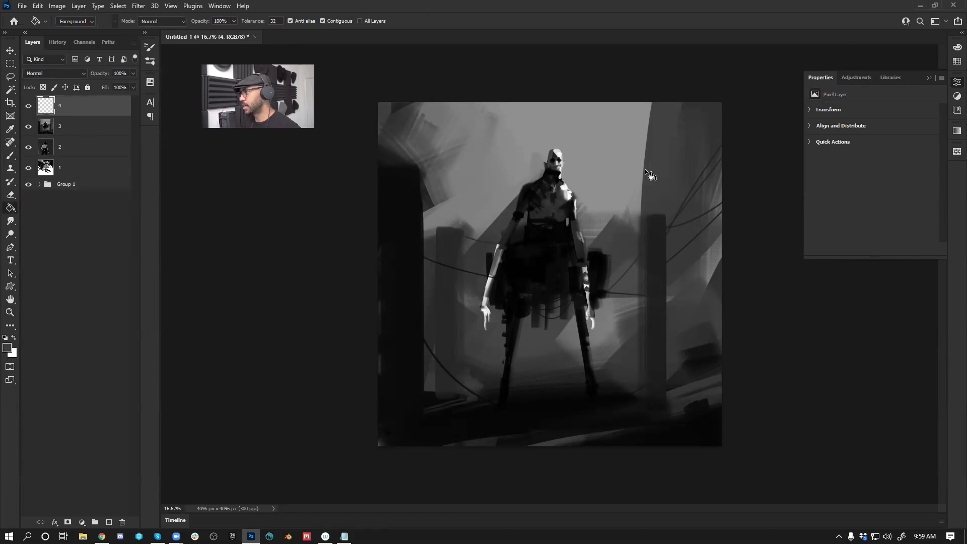
{"action": "left_click", "coordinate": [561, 231]}
{"action": "key", "text": "b"}
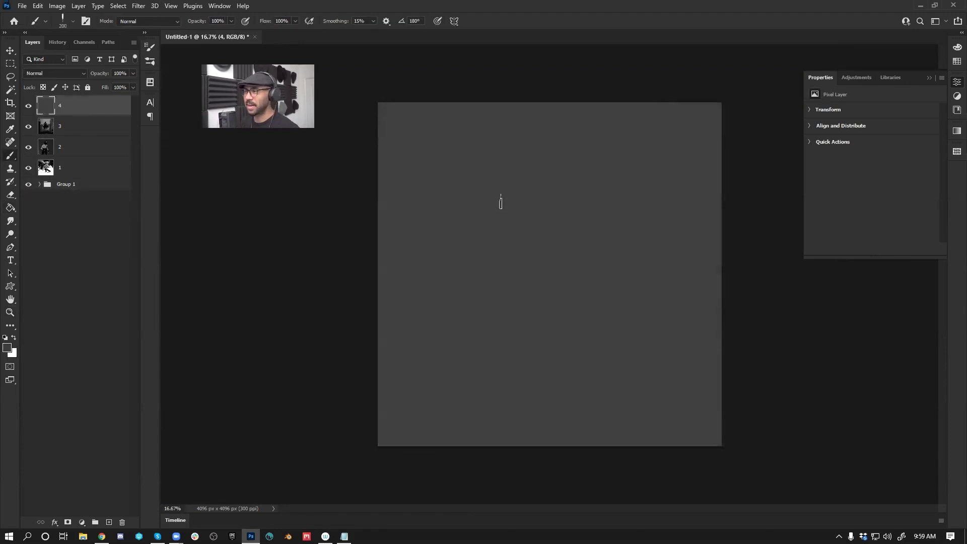
Step: Reset the foreground colour to black and try a broad stroke across the upper canvas with the brush enlarged to 400 px
{"action": "key", "text": "d"}
{"action": "key", "text": "bracketright"}
{"action": "key", "text": "bracketright"}
{"action": "mouse_move", "coordinate": [483, 258]}
{"action": "left_mouse_down"}
{"action": "mouse_move", "coordinate": [566, 217]}
{"action": "mouse_move", "coordinate": [628, 232]}
{"action": "left_mouse_up"}
{"action": "key", "text": "ctrl+z"}
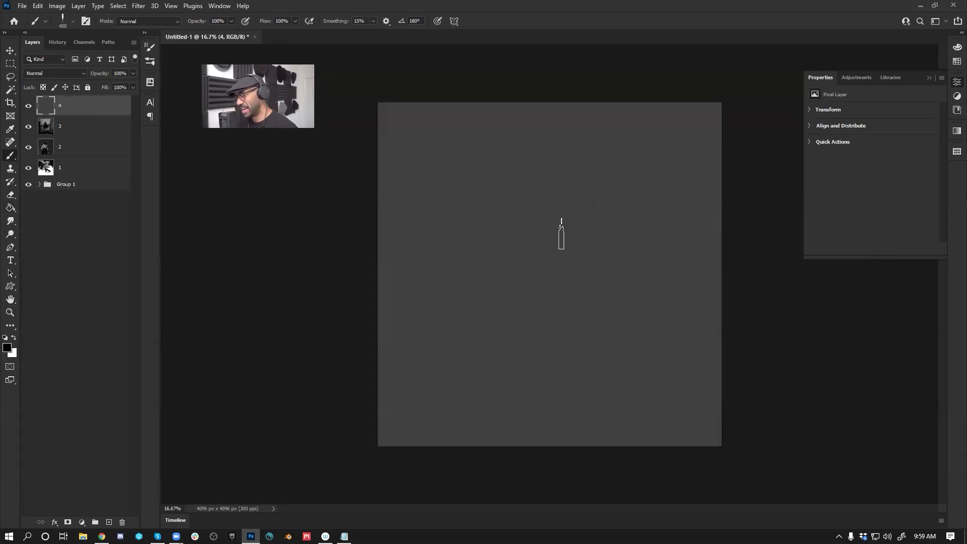
Step: Choose a different textured brush preset and paint a first black stroke in the canvas's lower left area
{"action": "key", "text": "bracketright"}
{"action": "key", "text": "bracketright"}
{"action": "right_click", "coordinate": [537, 235]}
{"action": "left_click", "coordinate": [725, 361]}
{"action": "left_click", "coordinate": [624, 381]}
{"action": "left_click", "coordinate": [318, 384]}
{"action": "left_click_drag", "start_coordinate": [421, 356], "coordinate": [427, 414]}
Step: Enlarge the brush to 2000 px and sweep textured black strokes across the lower half of the canvas
{"action": "key", "text": "bracketright"}
{"action": "key", "text": "bracketright"}
{"action": "key", "text": "bracketright"}
{"action": "key", "text": "bracketright"}
{"action": "key", "text": "bracketright"}
{"action": "key", "text": "bracketright"}
{"action": "key", "text": "bracketright"}
{"action": "key", "text": "bracketright"}
{"action": "key", "text": "bracketright"}
{"action": "mouse_move", "coordinate": [395, 336]}
{"action": "left_mouse_down"}
{"action": "mouse_move", "coordinate": [512, 367]}
{"action": "mouse_move", "coordinate": [687, 349]}
{"action": "mouse_move", "coordinate": [581, 201]}
{"action": "mouse_move", "coordinate": [378, 348]}
{"action": "mouse_move", "coordinate": [653, 340]}
{"action": "mouse_move", "coordinate": [551, 244]}
{"action": "mouse_move", "coordinate": [469, 379]}
{"action": "mouse_move", "coordinate": [331, 420]}
{"action": "mouse_move", "coordinate": [508, 420]}
{"action": "mouse_move", "coordinate": [604, 441]}
{"action": "mouse_move", "coordinate": [725, 405]}
{"action": "mouse_move", "coordinate": [584, 409]}
{"action": "mouse_move", "coordinate": [474, 439]}
{"action": "mouse_move", "coordinate": [718, 365]}
{"action": "mouse_move", "coordinate": [738, 355]}
{"action": "left_mouse_up"}
{"action": "key", "text": "bracketright"}
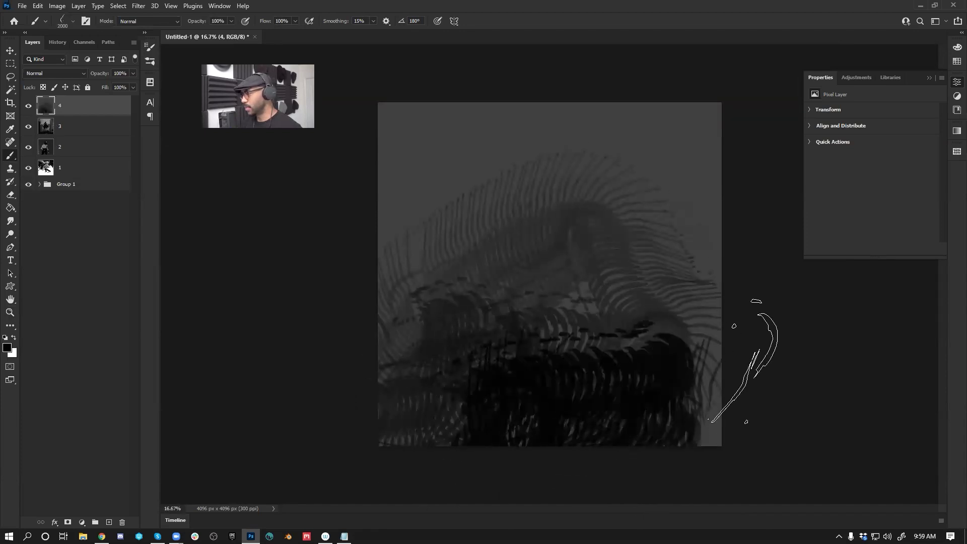
Step: Switch to an enlarged hatch brush and paint black, crossing, grass-like lines over the background
{"action": "right_click", "coordinate": [639, 354]}
{"action": "left_click", "coordinate": [814, 365]}
{"action": "left_click_drag", "start_coordinate": [341, 371], "coordinate": [417, 483]}
{"action": "key", "text": "bracketright"}
{"action": "key", "text": "bracketright"}
{"action": "key", "text": "bracketright"}
{"action": "key", "text": "bracketright"}
{"action": "key", "text": "bracketright"}
{"action": "key", "text": "bracketright"}
{"action": "key", "text": "bracketright"}
{"action": "key", "text": "bracketright"}
{"action": "key", "text": "bracketright"}
{"action": "key", "text": "bracketright"}
{"action": "key", "text": "bracketright"}
{"action": "key", "text": "bracketright"}
{"action": "key", "text": "bracketright"}
{"action": "mouse_move", "coordinate": [416, 398]}
{"action": "left_mouse_down"}
{"action": "mouse_move", "coordinate": [680, 424]}
{"action": "mouse_move", "coordinate": [371, 413]}
{"action": "mouse_move", "coordinate": [699, 418]}
{"action": "mouse_move", "coordinate": [711, 288]}
{"action": "mouse_move", "coordinate": [594, 257]}
{"action": "mouse_move", "coordinate": [509, 313]}
{"action": "left_mouse_up"}
Step: Layer more hatch lines over the lower canvas using dark tones sampled from the painting, and select the Debris 3 brush
{"action": "left_click", "coordinate": [582, 280], "text": "alt"}
{"action": "mouse_move", "coordinate": [423, 252]}
{"action": "left_mouse_down"}
{"action": "mouse_move", "coordinate": [445, 199]}
{"action": "mouse_move", "coordinate": [665, 171]}
{"action": "mouse_move", "coordinate": [686, 251]}
{"action": "mouse_move", "coordinate": [636, 383]}
{"action": "left_mouse_up"}
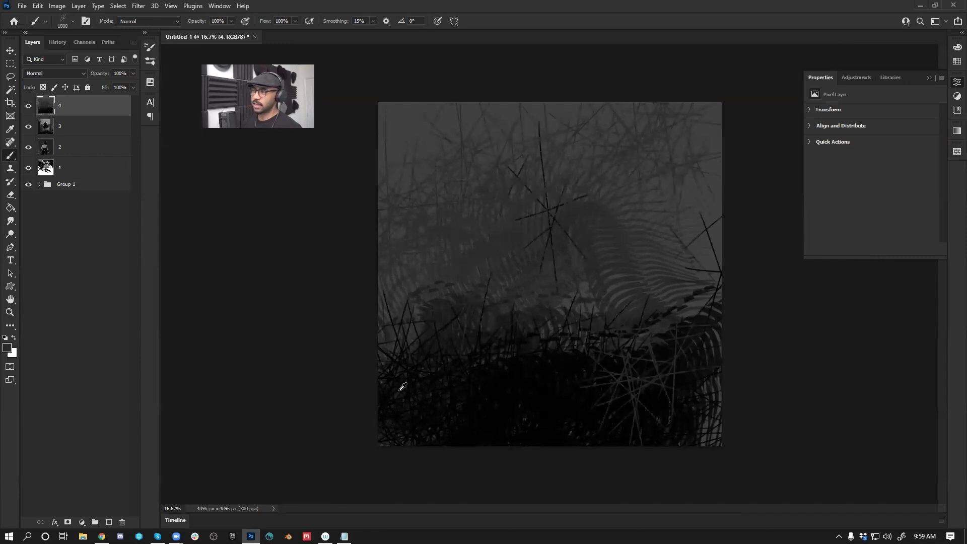
{"action": "left_click", "coordinate": [528, 393], "text": "alt"}
{"action": "mouse_move", "coordinate": [528, 393]}
{"action": "left_mouse_down"}
{"action": "mouse_move", "coordinate": [653, 452]}
{"action": "mouse_move", "coordinate": [458, 432]}
{"action": "left_mouse_up"}
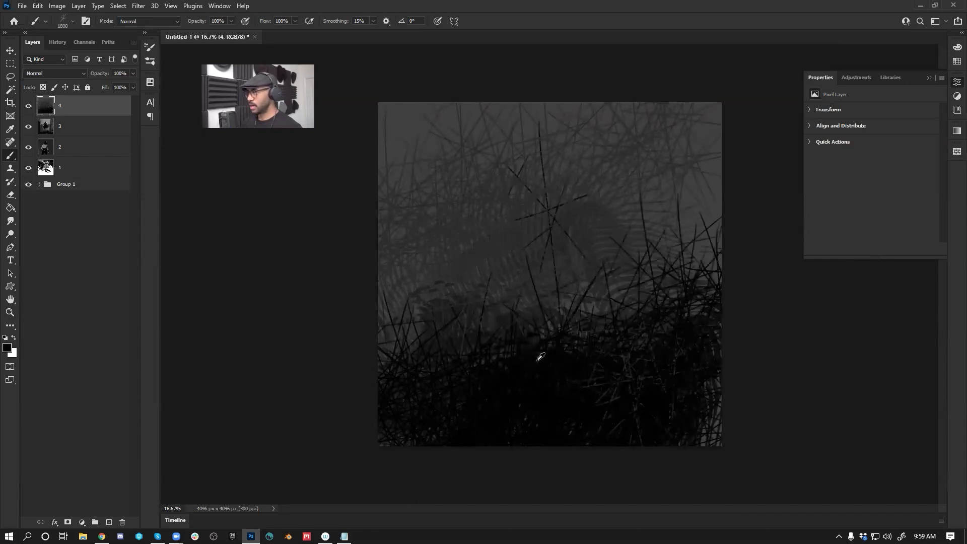
{"action": "right_click", "coordinate": [540, 357]}
{"action": "double_click", "coordinate": [471, 412]}
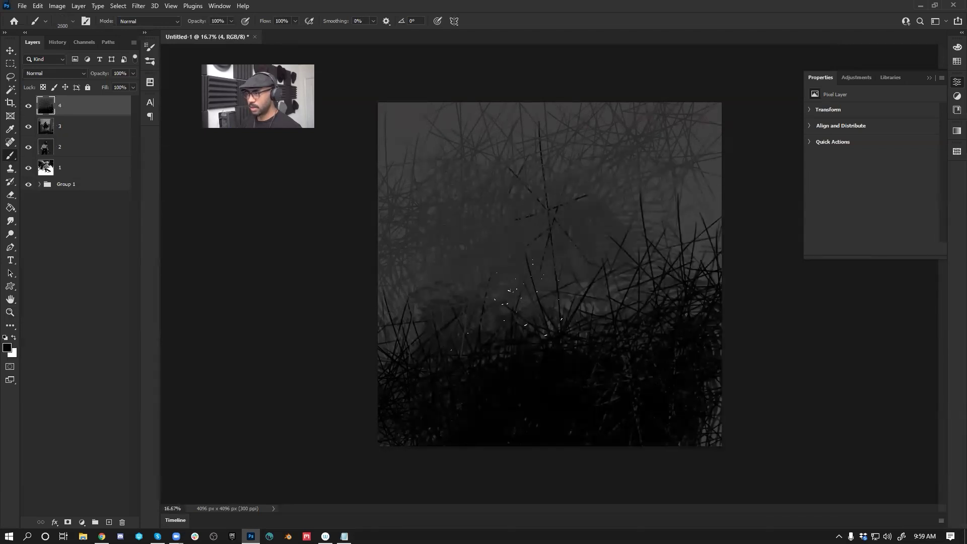
Step: Soften the grass lines into mist with the Fog Brush at up to 3600 px, using tones sampled from the canvas
{"action": "right_click", "coordinate": [818, 344]}
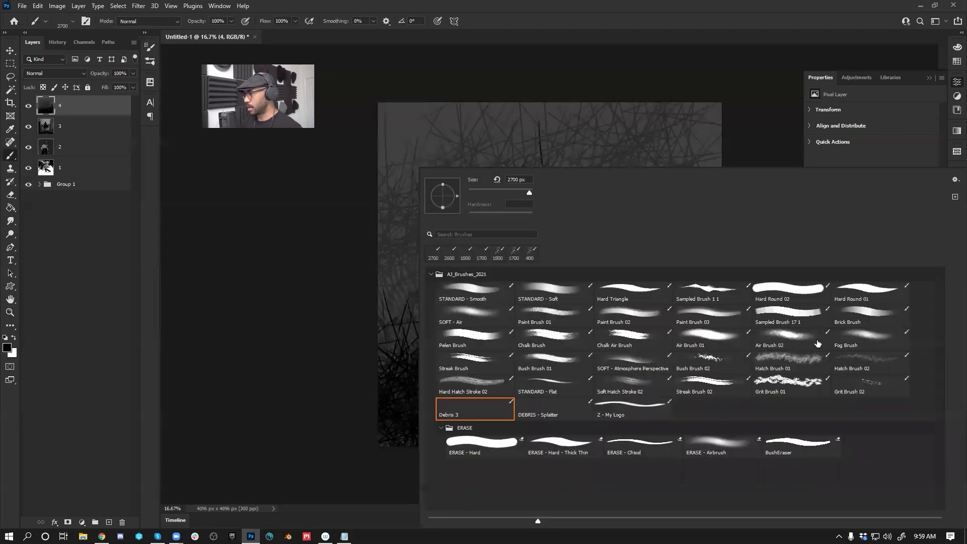
{"action": "double_click", "coordinate": [857, 335]}
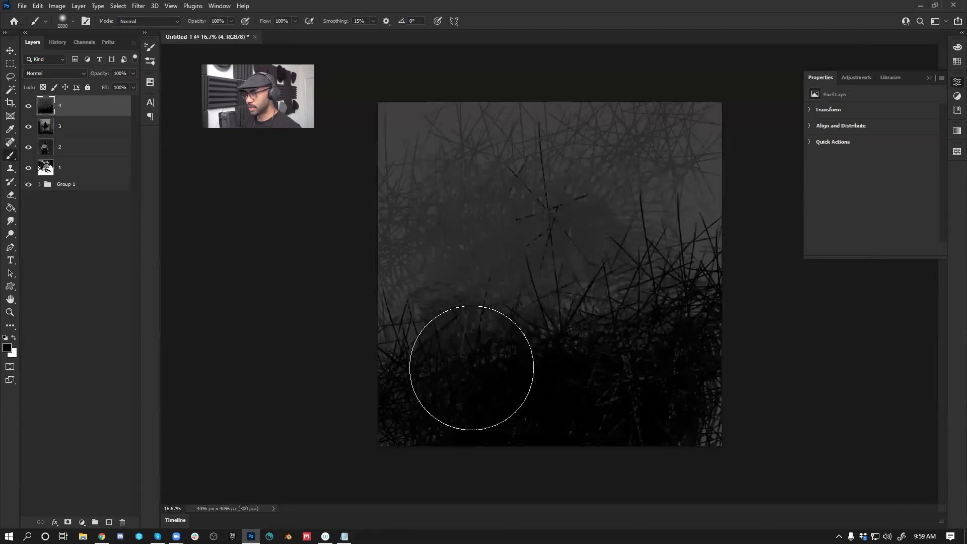
{"action": "mouse_move", "coordinate": [672, 317]}
{"action": "left_mouse_down"}
{"action": "mouse_move", "coordinate": [656, 429]}
{"action": "mouse_move", "coordinate": [716, 301]}
{"action": "mouse_move", "coordinate": [674, 203]}
{"action": "left_mouse_up"}
{"action": "key", "text": "]"}
{"action": "key", "text": "]"}
{"action": "left_click", "coordinate": [437, 120], "text": "alt"}
{"action": "mouse_move", "coordinate": [525, 133]}
{"action": "left_mouse_down"}
{"action": "mouse_move", "coordinate": [395, 179]}
{"action": "mouse_move", "coordinate": [658, 231]}
{"action": "left_mouse_up"}
{"action": "left_click_drag", "start_coordinate": [429, 345], "coordinate": [289, 490]}
{"action": "left_click", "coordinate": [690, 385], "text": "alt"}
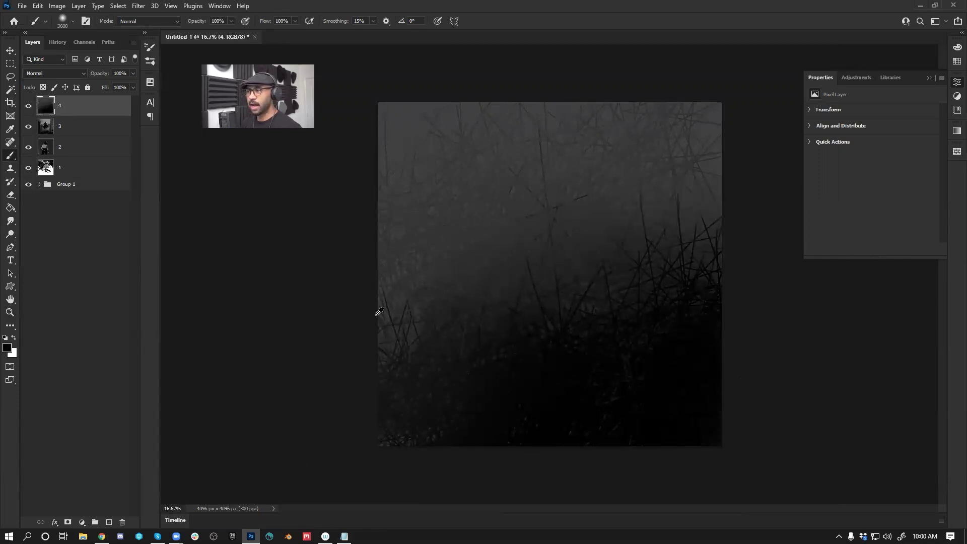
{"action": "mouse_move", "coordinate": [371, 316]}
{"action": "left_mouse_down"}
{"action": "mouse_move", "coordinate": [384, 335]}
{"action": "mouse_move", "coordinate": [444, 310]}
{"action": "left_mouse_up"}
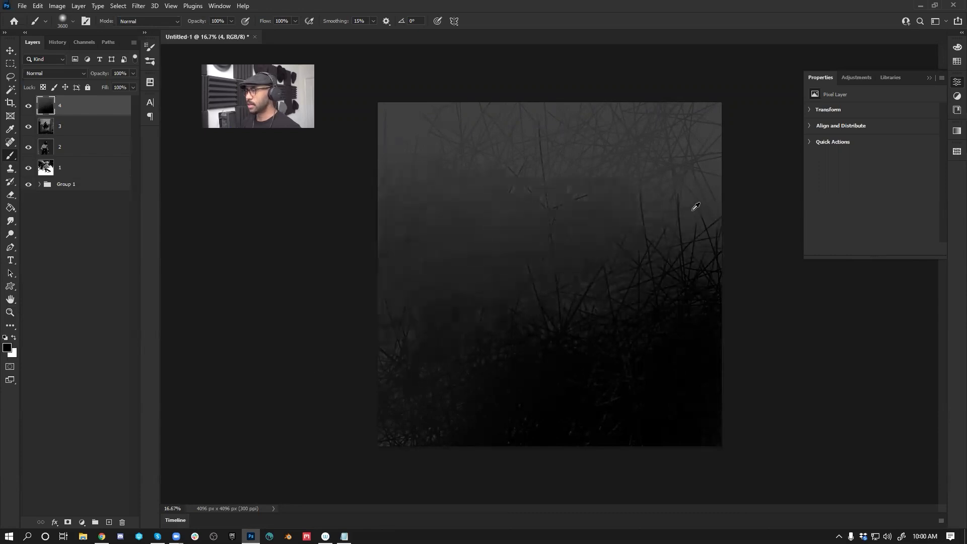
Step: Switch to the Paint Brush 02 preset
{"action": "right_click", "coordinate": [611, 339]}
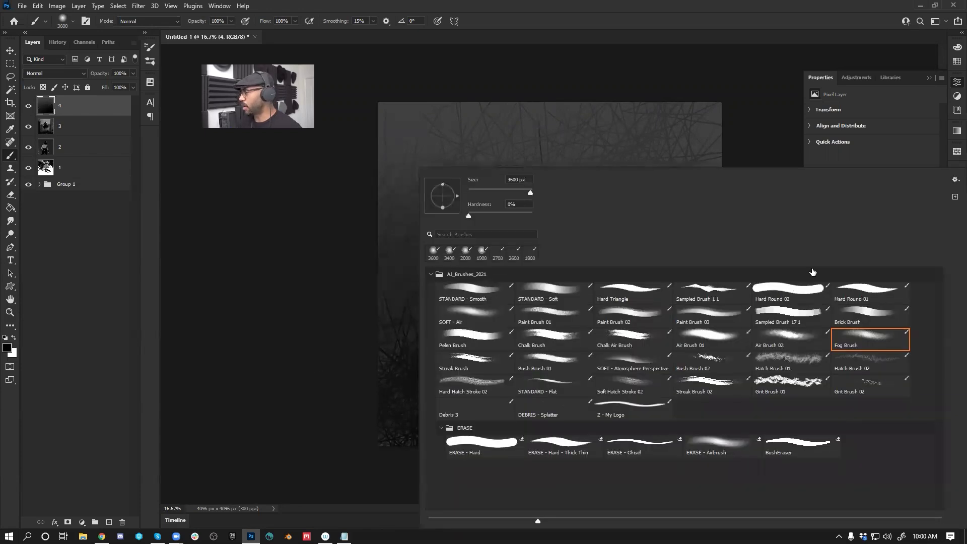
{"action": "left_click", "coordinate": [635, 319]}
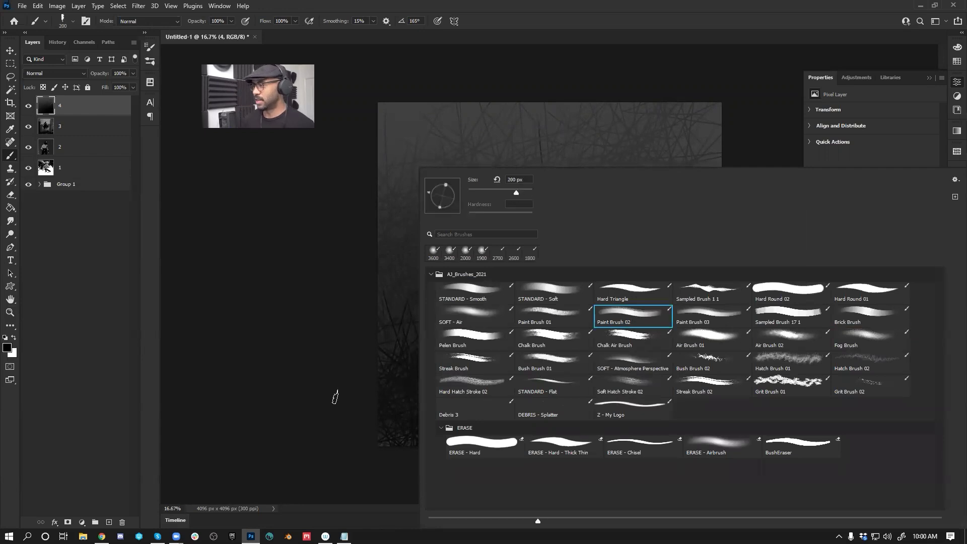
{"action": "left_click", "coordinate": [361, 391]}
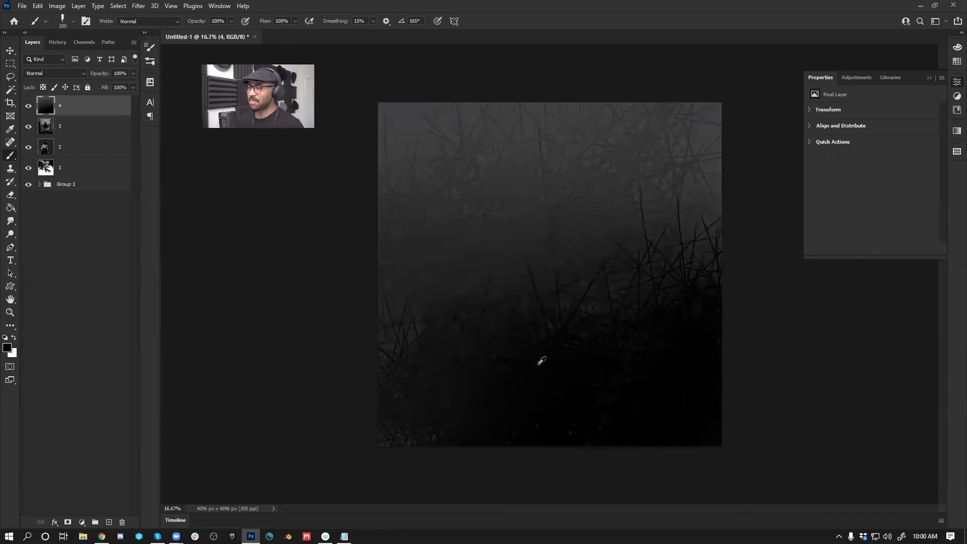
{"action": "mouse_move", "coordinate": [529, 241]}
{"action": "left_mouse_down"}
{"action": "mouse_move", "coordinate": [523, 309]}
{"action": "mouse_move", "coordinate": [544, 245]}
{"action": "left_mouse_up"}
{"action": "key", "text": "ctrl+z"}
{"action": "left_click_drag", "start_coordinate": [491, 348], "coordinate": [549, 241]}
{"action": "key", "text": "ctrl+z"}
Step: Paint the curved back, neck and head of a stooping black figure near the canvas centre with a small brush
{"action": "key", "text": "bracketleft"}
{"action": "key", "text": "bracketleft"}
{"action": "key", "text": "bracketleft"}
{"action": "left_click_drag", "start_coordinate": [509, 325], "coordinate": [574, 215]}
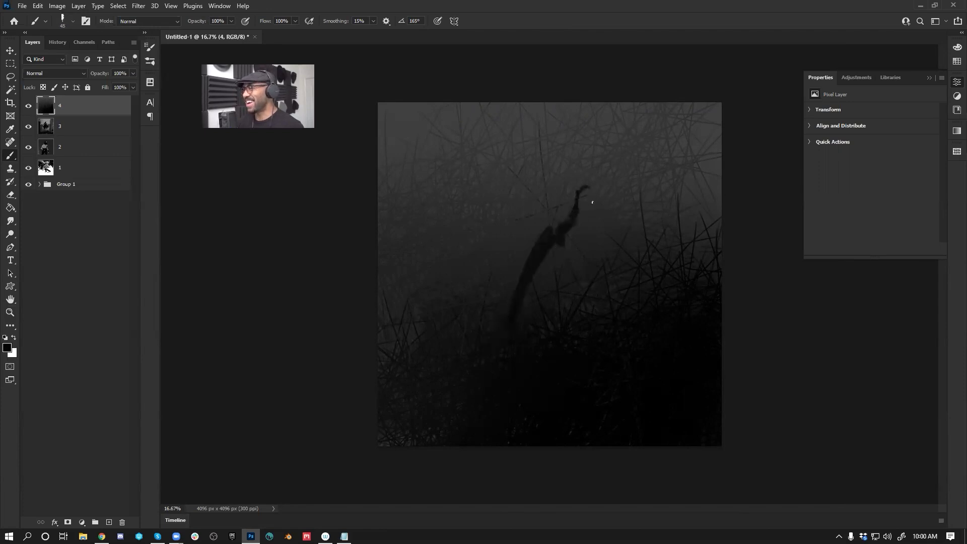
{"action": "mouse_move", "coordinate": [580, 202]}
{"action": "left_mouse_down"}
{"action": "mouse_move", "coordinate": [590, 198]}
{"action": "mouse_move", "coordinate": [591, 208]}
{"action": "mouse_move", "coordinate": [573, 237]}
{"action": "left_mouse_up"}
Step: Fill in the figure's chest and torso in black, enlarging the brush to 250 px
{"action": "key", "text": "bracketright"}
{"action": "key", "text": "bracketright"}
{"action": "key", "text": "bracketright"}
{"action": "key", "text": "bracketright"}
{"action": "key", "text": "bracketright"}
{"action": "mouse_move", "coordinate": [561, 275]}
{"action": "left_mouse_down"}
{"action": "mouse_move", "coordinate": [568, 248]}
{"action": "mouse_move", "coordinate": [569, 295]}
{"action": "left_mouse_up"}
{"action": "key", "text": "bracketright"}
{"action": "key", "text": "bracketright"}
{"action": "mouse_move", "coordinate": [545, 261]}
{"action": "left_mouse_down"}
{"action": "mouse_move", "coordinate": [529, 306]}
{"action": "mouse_move", "coordinate": [546, 349]}
{"action": "left_mouse_up"}
{"action": "left_click_drag", "start_coordinate": [542, 294], "coordinate": [532, 343]}
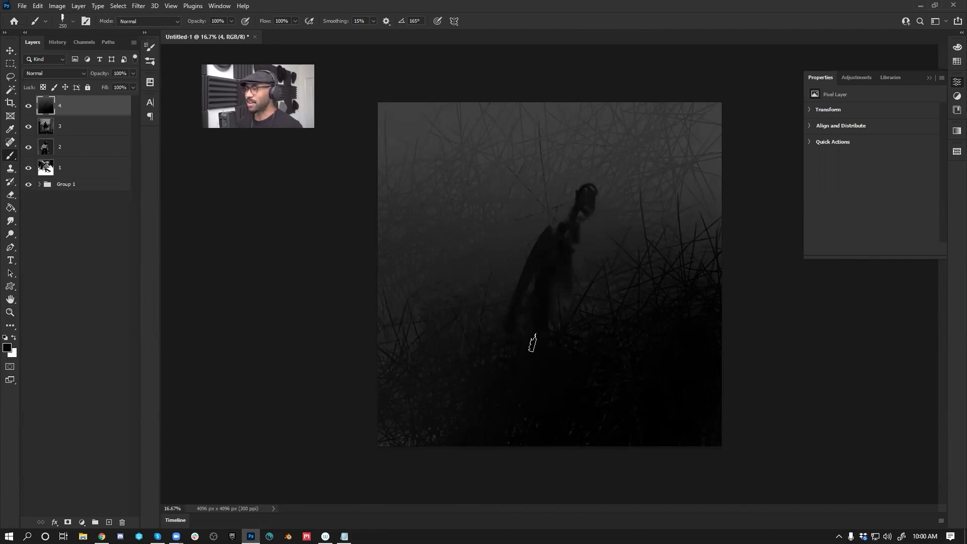
Step: Enlarge the brush to 1000 px and paint dark rock-like masses along the left edge and lower left of the painting
{"action": "key", "text": "bracketright"}
{"action": "key", "text": "bracketright"}
{"action": "key", "text": "bracketright"}
{"action": "key", "text": "bracketright"}
{"action": "key", "text": "bracketright"}
{"action": "key", "text": "bracketright"}
{"action": "key", "text": "bracketright"}
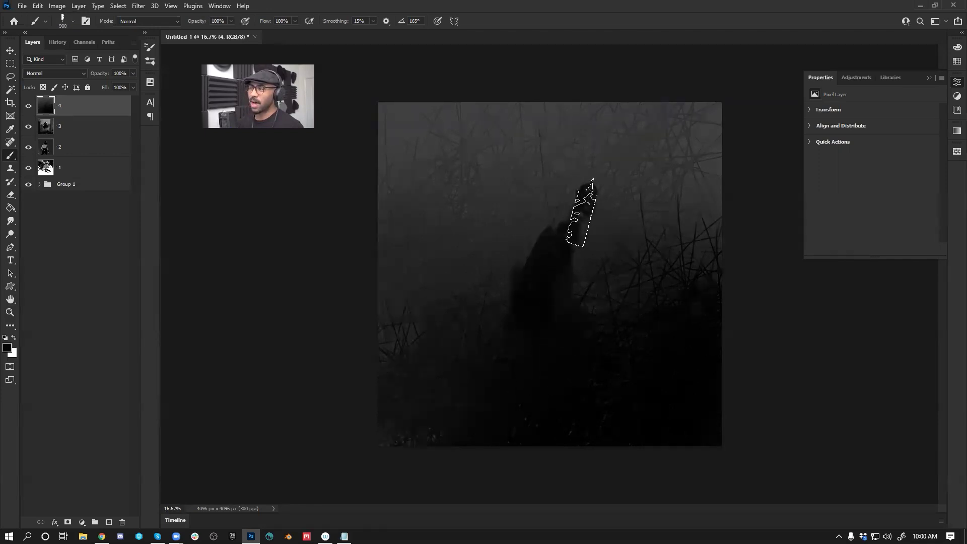
{"action": "left_click_drag", "start_coordinate": [366, 347], "coordinate": [413, 393]}
{"action": "key", "text": "bracketright"}
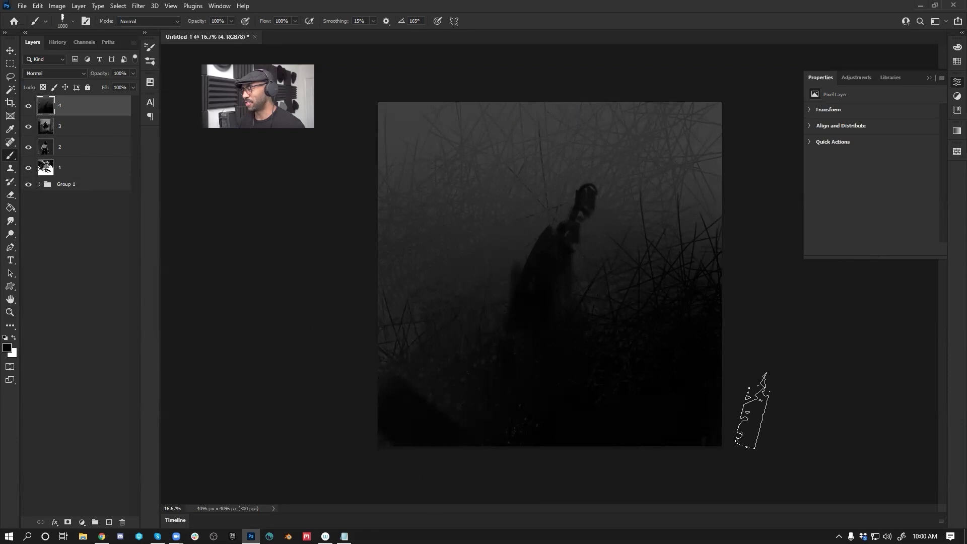
{"action": "mouse_move", "coordinate": [397, 343]}
{"action": "left_mouse_down"}
{"action": "mouse_move", "coordinate": [342, 298]}
{"action": "mouse_move", "coordinate": [297, 231]}
{"action": "left_mouse_up"}
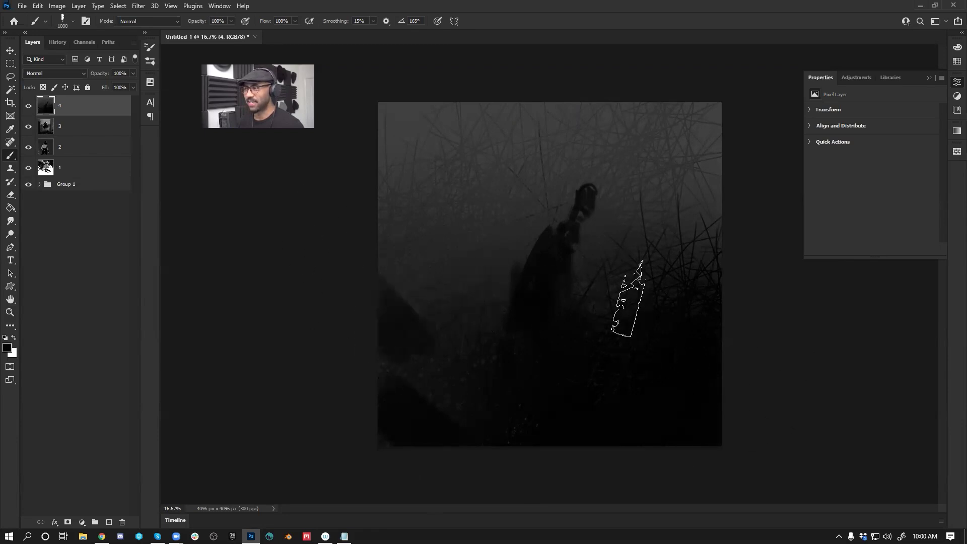
Step: Refine the figure's shoulders, neck and head with a 70 px brush, checking the shape in a mirrored view
{"action": "key", "text": "bracketleft"}
{"action": "key", "text": "bracketleft"}
{"action": "key", "text": "bracketleft"}
{"action": "key", "text": "bracketleft"}
{"action": "key", "text": "bracketleft"}
{"action": "key", "text": "bracketleft"}
{"action": "key", "text": "bracketleft"}
{"action": "key", "text": "bracketleft"}
{"action": "key", "text": "bracketleft"}
{"action": "key", "text": "bracketleft"}
{"action": "key", "text": "bracketleft"}
{"action": "key", "text": "bracketleft"}
{"action": "key", "text": "bracketleft"}
{"action": "key", "text": "bracketleft"}
{"action": "mouse_move", "coordinate": [554, 226]}
{"action": "left_mouse_down"}
{"action": "mouse_move", "coordinate": [584, 219]}
{"action": "mouse_move", "coordinate": [581, 234]}
{"action": "mouse_move", "coordinate": [588, 208]}
{"action": "mouse_move", "coordinate": [574, 194]}
{"action": "mouse_move", "coordinate": [595, 188]}
{"action": "mouse_move", "coordinate": [585, 230]}
{"action": "left_mouse_up"}
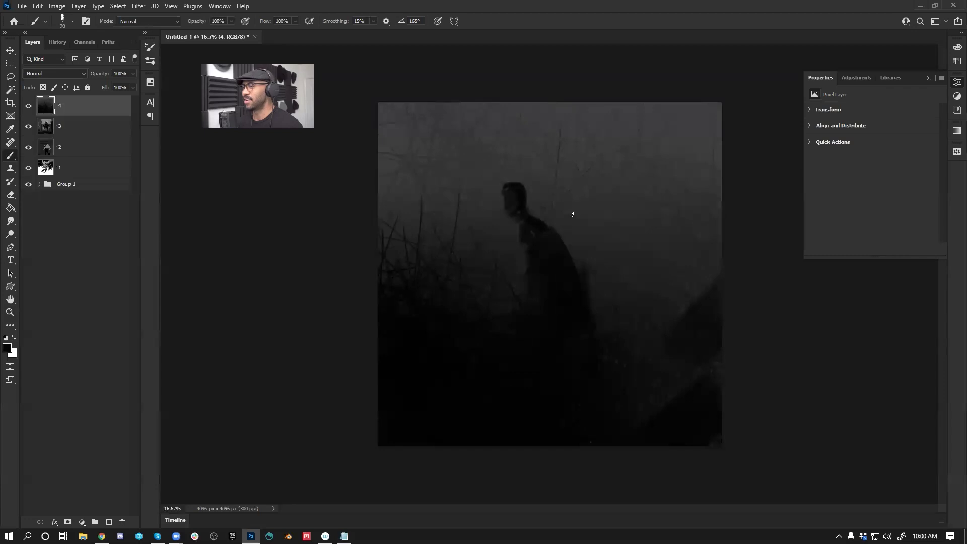
{"action": "mouse_move", "coordinate": [520, 186]}
{"action": "left_mouse_down"}
{"action": "mouse_move", "coordinate": [510, 181]}
{"action": "mouse_move", "coordinate": [513, 195]}
{"action": "left_mouse_up"}
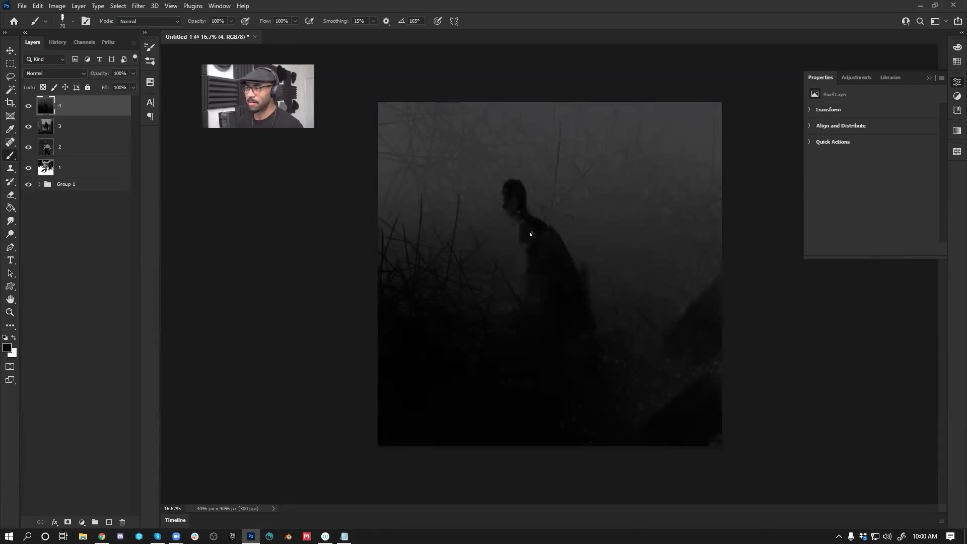
{"action": "key", "text": "ctrl+shift+h"}
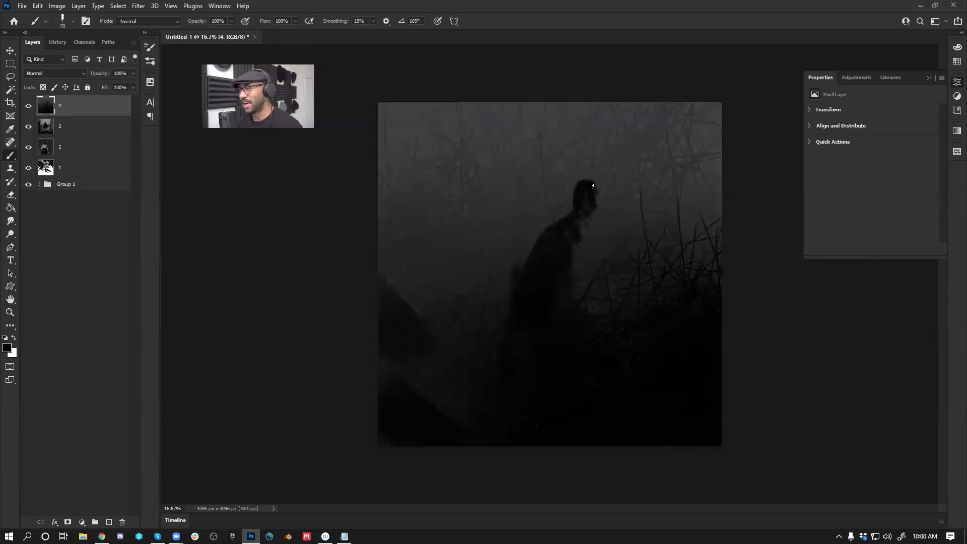
Step: Paint an angular upper arm and elbow onto the figure's back in black with a 125 px brush
{"action": "key", "text": "bracketright"}
{"action": "key", "text": "bracketright"}
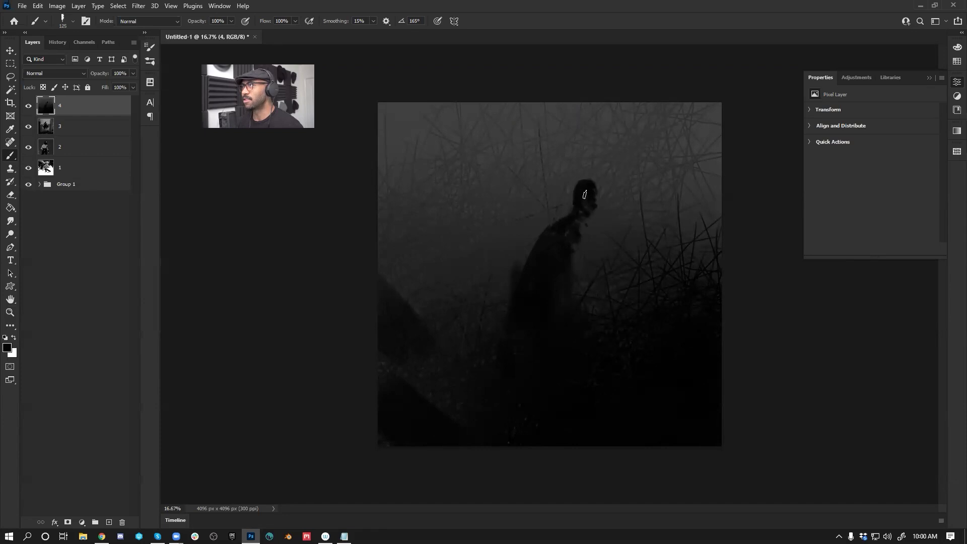
{"action": "left_click", "coordinate": [582, 182], "text": "ctrl"}
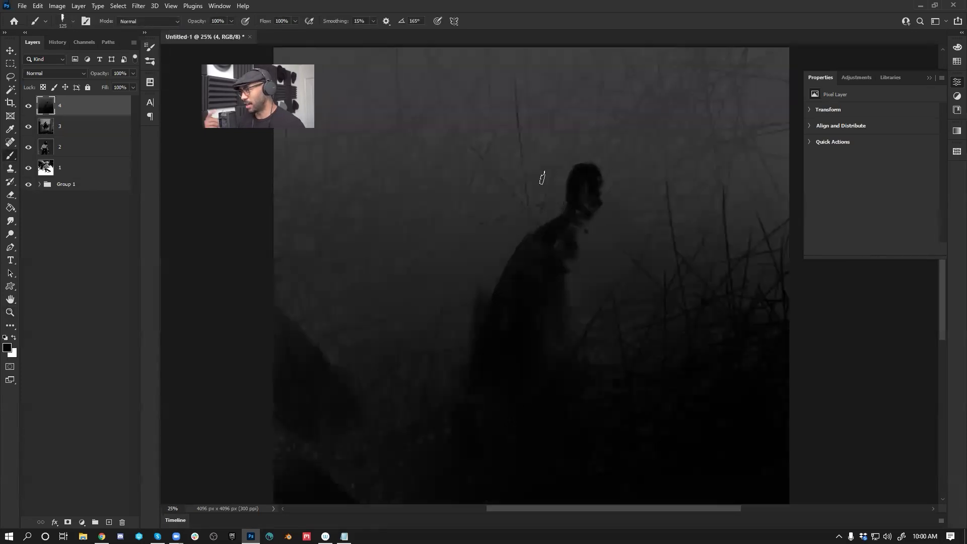
{"action": "left_click_drag", "start_coordinate": [517, 256], "coordinate": [492, 292]}
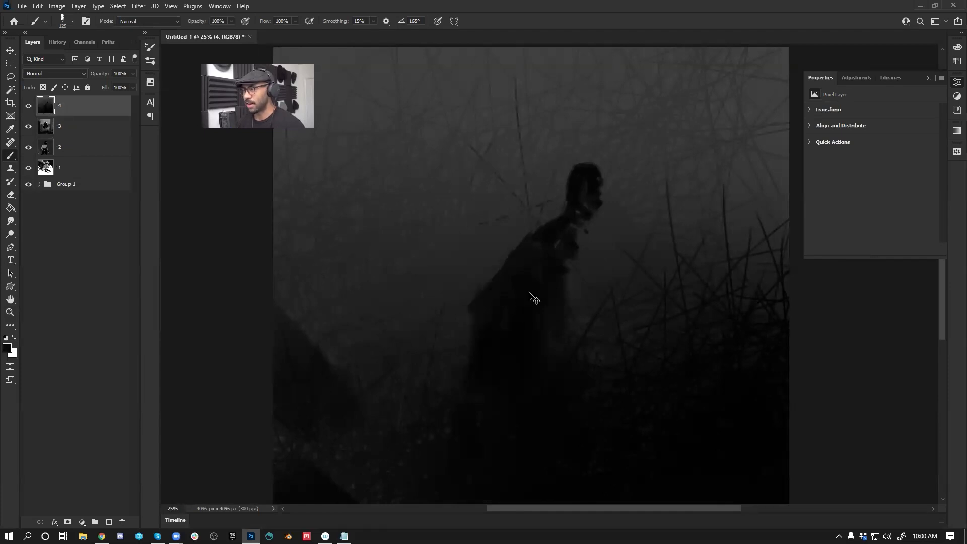
{"action": "left_click_drag", "start_coordinate": [508, 253], "coordinate": [476, 308]}
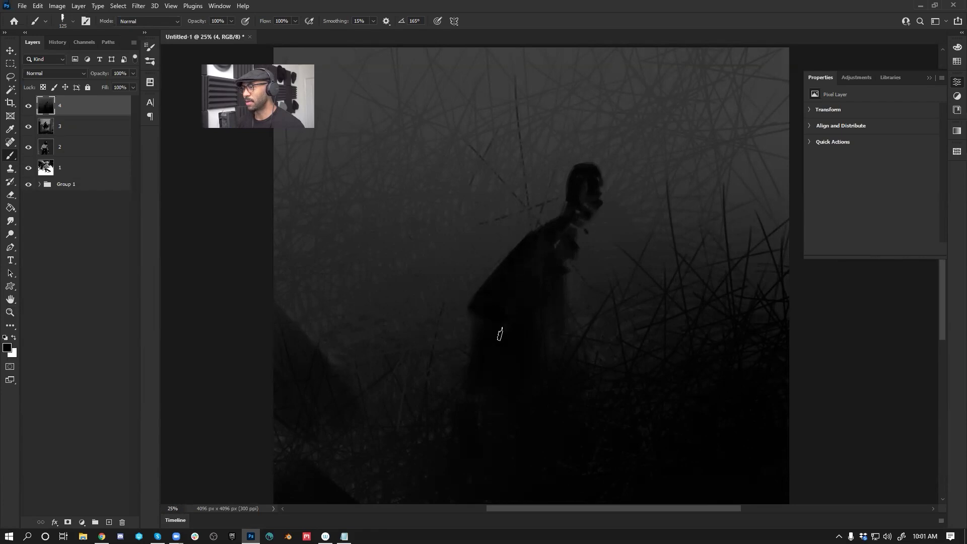
Step: Paint a forearm and hand reaching forward from the elbow in grey sampled from the background, reducing the brush to 30 px
{"action": "left_click", "coordinate": [771, 157], "text": "alt"}
{"action": "key", "text": "["}
{"action": "mouse_move", "coordinate": [490, 311]}
{"action": "left_mouse_down"}
{"action": "mouse_move", "coordinate": [545, 337]}
{"action": "mouse_move", "coordinate": [500, 322]}
{"action": "mouse_move", "coordinate": [549, 351]}
{"action": "mouse_move", "coordinate": [546, 338]}
{"action": "mouse_move", "coordinate": [562, 348]}
{"action": "mouse_move", "coordinate": [549, 353]}
{"action": "mouse_move", "coordinate": [577, 364]}
{"action": "left_mouse_up"}
{"action": "key", "text": "ctrl+z"}
{"action": "key", "text": "["}
{"action": "key", "text": "["}
{"action": "key", "text": "["}
{"action": "key", "text": "["}
{"action": "key", "text": "["}
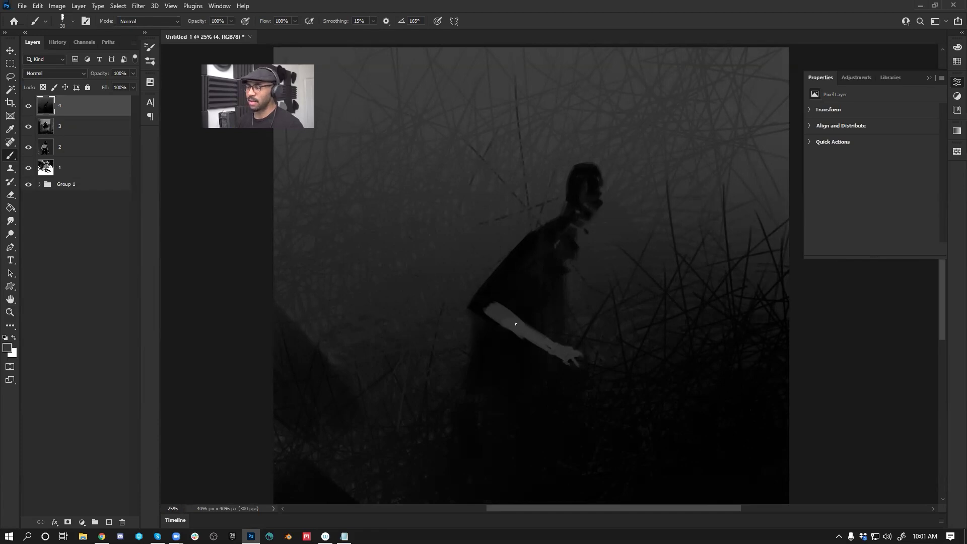
Step: Blend grey over the figure's elbow and upper arm with the brush enlarged to 100 px
{"action": "key", "text": "]"}
{"action": "key", "text": "]"}
{"action": "key", "text": "]"}
{"action": "key", "text": "]"}
{"action": "key", "text": "]"}
{"action": "key", "text": "]"}
{"action": "key", "text": "]"}
{"action": "key", "text": "]"}
{"action": "mouse_move", "coordinate": [492, 315]}
{"action": "left_mouse_down"}
{"action": "mouse_move", "coordinate": [483, 293]}
{"action": "mouse_move", "coordinate": [495, 298]}
{"action": "mouse_move", "coordinate": [492, 281]}
{"action": "mouse_move", "coordinate": [484, 294]}
{"action": "mouse_move", "coordinate": [493, 281]}
{"action": "mouse_move", "coordinate": [481, 297]}
{"action": "mouse_move", "coordinate": [503, 291]}
{"action": "mouse_move", "coordinate": [487, 305]}
{"action": "left_mouse_up"}
{"action": "mouse_move", "coordinate": [521, 248]}
{"action": "left_mouse_down"}
{"action": "mouse_move", "coordinate": [476, 303]}
{"action": "mouse_move", "coordinate": [522, 259]}
{"action": "mouse_move", "coordinate": [512, 287]}
{"action": "left_mouse_up"}
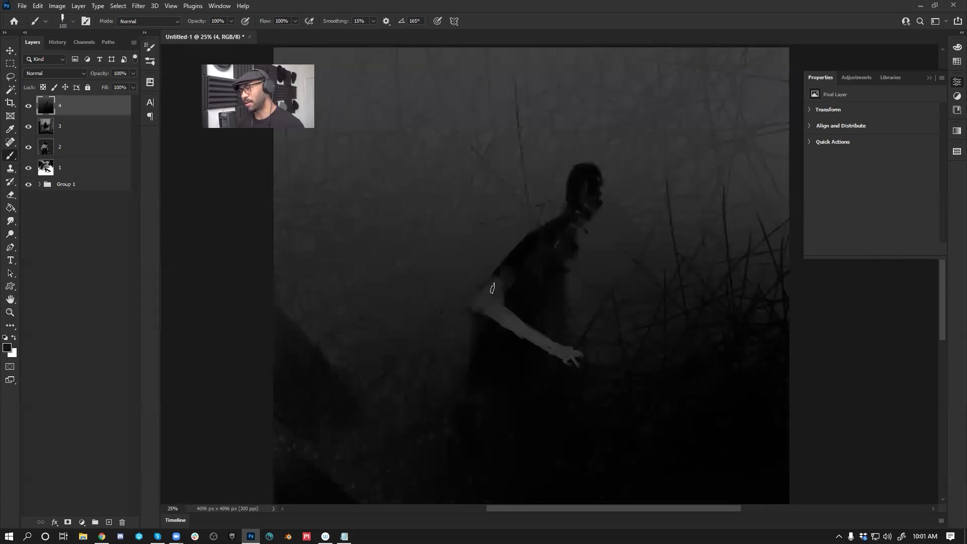
Step: Mirror the view and brush a soft grey tone onto the figure's head with a slightly larger brush
{"action": "key", "text": "z"}
{"action": "left_click", "coordinate": [599, 371], "text": "alt"}
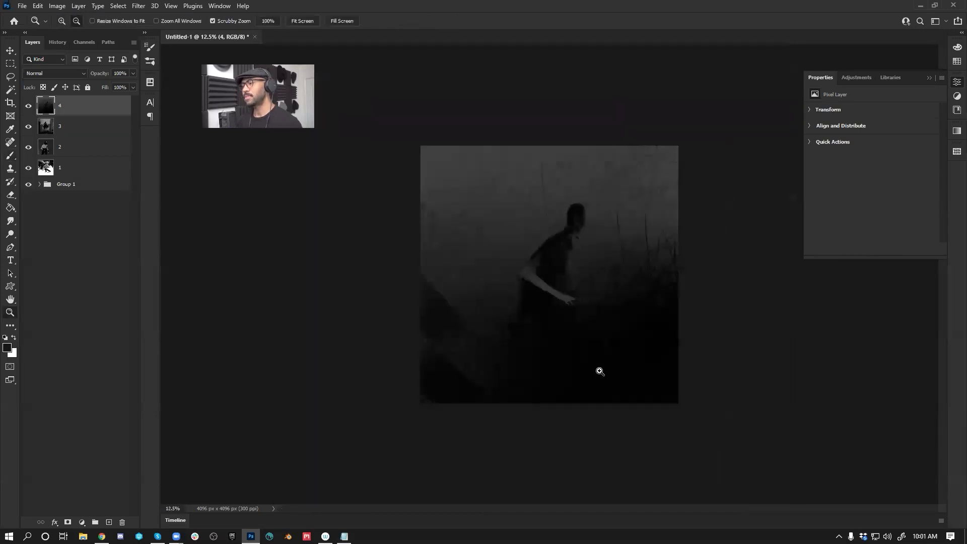
{"action": "key", "text": "F2"}
{"action": "key", "text": "b"}
{"action": "left_click", "coordinate": [567, 264]}
{"action": "key", "text": "b"}
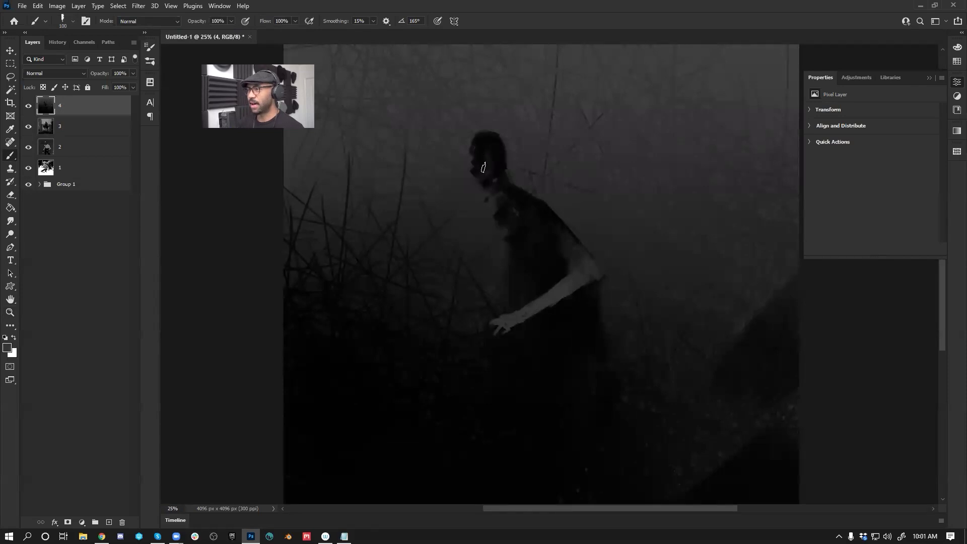
{"action": "key", "text": "bracketright"}
{"action": "key", "text": "bracketright"}
{"action": "left_click_drag", "start_coordinate": [494, 146], "coordinate": [492, 166]}
Step: Sample a dark tone near the neck and draw thin lines down the front of the figure's chest with a 25 px brush
{"action": "left_click", "coordinate": [502, 185], "text": "alt"}
{"action": "key", "text": "bracketleft"}
{"action": "key", "text": "bracketleft"}
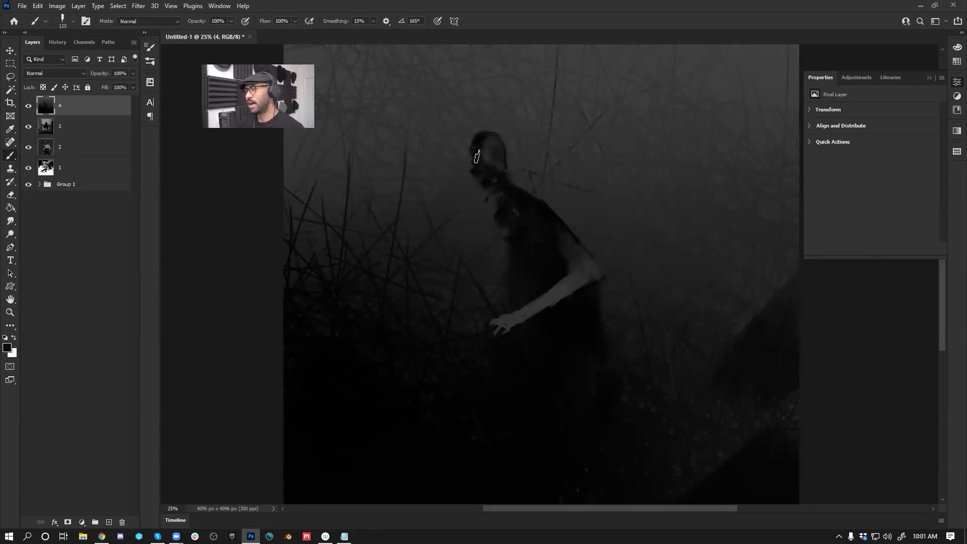
{"action": "key", "text": "bracketleft"}
{"action": "key", "text": "bracketleft"}
{"action": "key", "text": "bracketleft"}
{"action": "key", "text": "bracketleft"}
{"action": "key", "text": "bracketleft"}
{"action": "key", "text": "bracketleft"}
{"action": "key", "text": "bracketleft"}
{"action": "left_click_drag", "start_coordinate": [495, 203], "coordinate": [495, 266]}
{"action": "key", "text": "ctrl+z"}
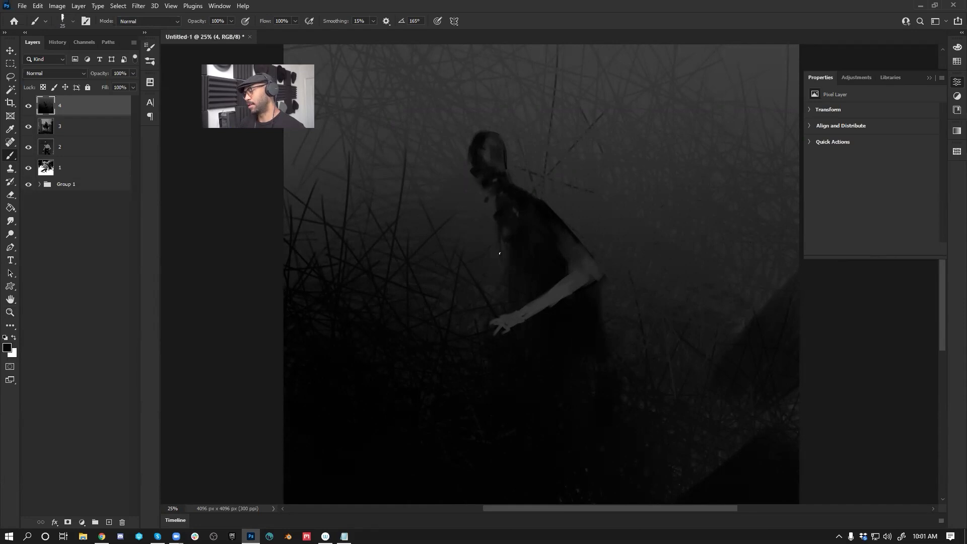
{"action": "left_click_drag", "start_coordinate": [500, 203], "coordinate": [495, 282]}
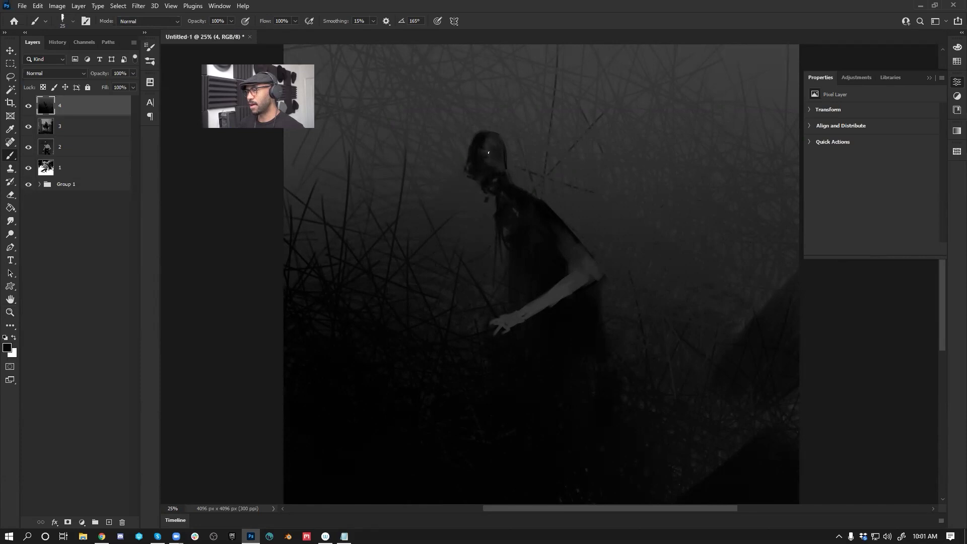
Step: Sample grey from the head and brush faint tones onto the figure's torso in mirrored view, reducing the brush to 90 px
{"action": "left_click", "coordinate": [491, 136], "text": "alt"}
{"action": "key", "text": "]"}
{"action": "key", "text": "]"}
{"action": "key", "text": "]"}
{"action": "key", "text": "]"}
{"action": "key", "text": "]"}
{"action": "key", "text": "]"}
{"action": "key", "text": "]"}
{"action": "key", "text": "]"}
{"action": "key", "text": "]"}
{"action": "key", "text": "]"}
{"action": "key", "text": "]"}
{"action": "key", "text": "]"}
{"action": "key", "text": "]"}
{"action": "key", "text": "ctrl+shift+h"}
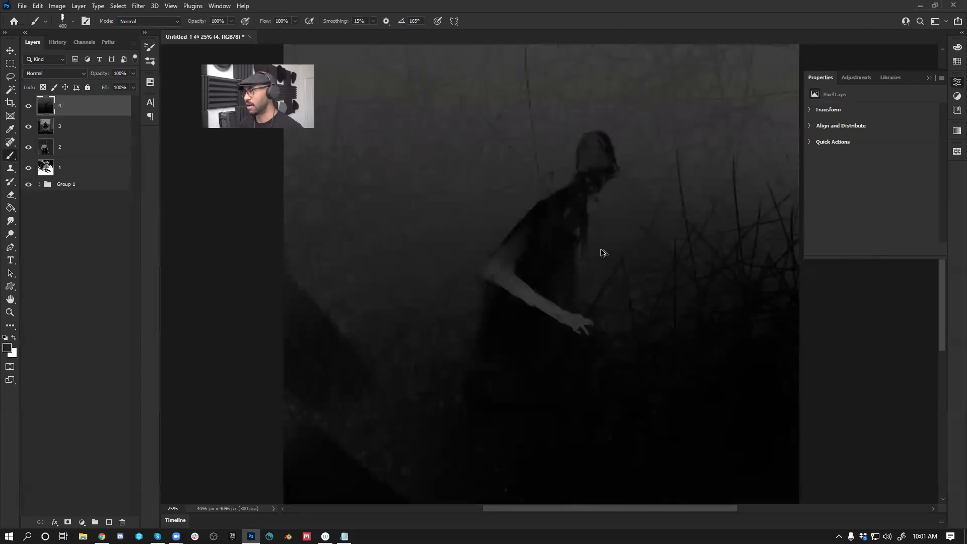
{"action": "key", "text": "ctrl+shift+h"}
{"action": "key", "text": "ctrl+shift+h"}
{"action": "key", "text": "bracketleft"}
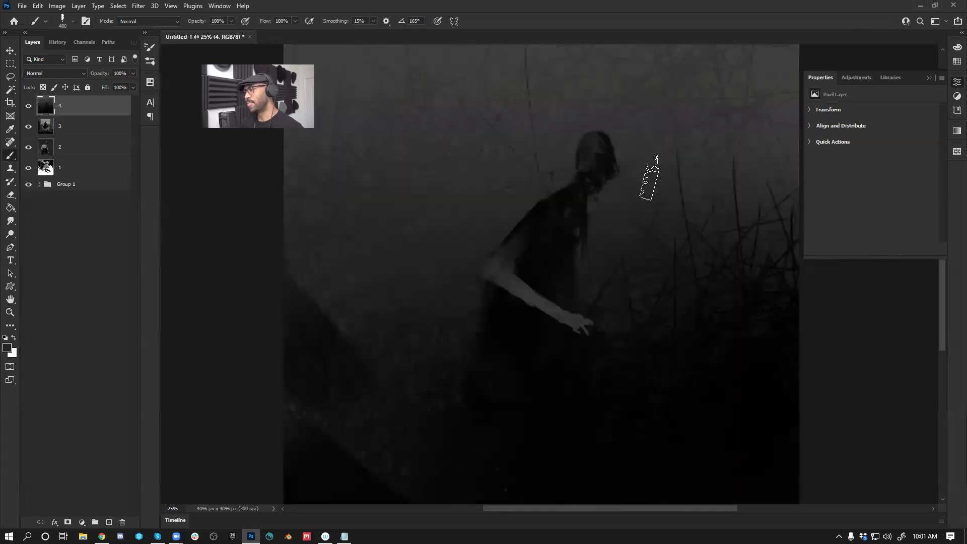
{"action": "key", "text": "bracketleft"}
{"action": "key", "text": "bracketleft"}
{"action": "key", "text": "bracketleft"}
{"action": "key", "text": "bracketleft"}
{"action": "key", "text": "bracketleft"}
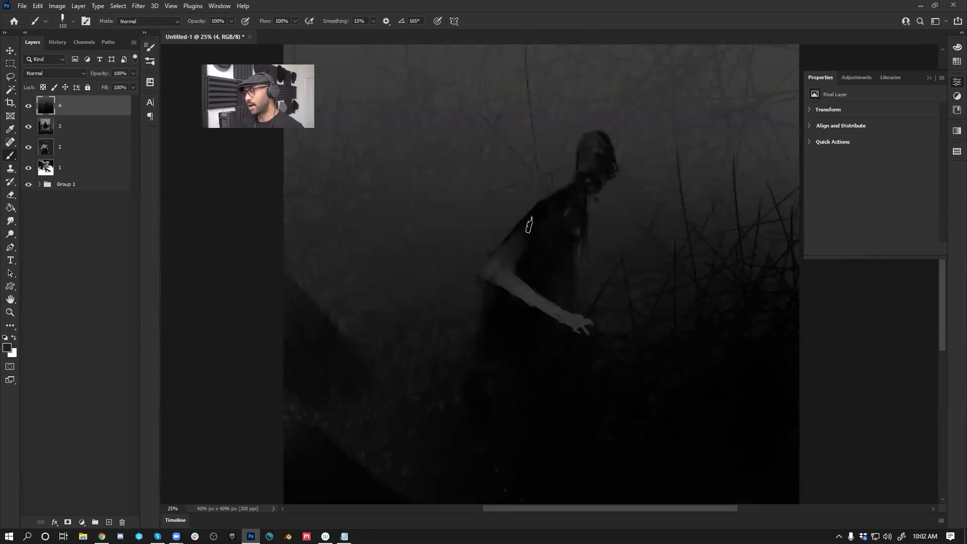
{"action": "key", "text": "bracketleft"}
{"action": "key", "text": "bracketleft"}
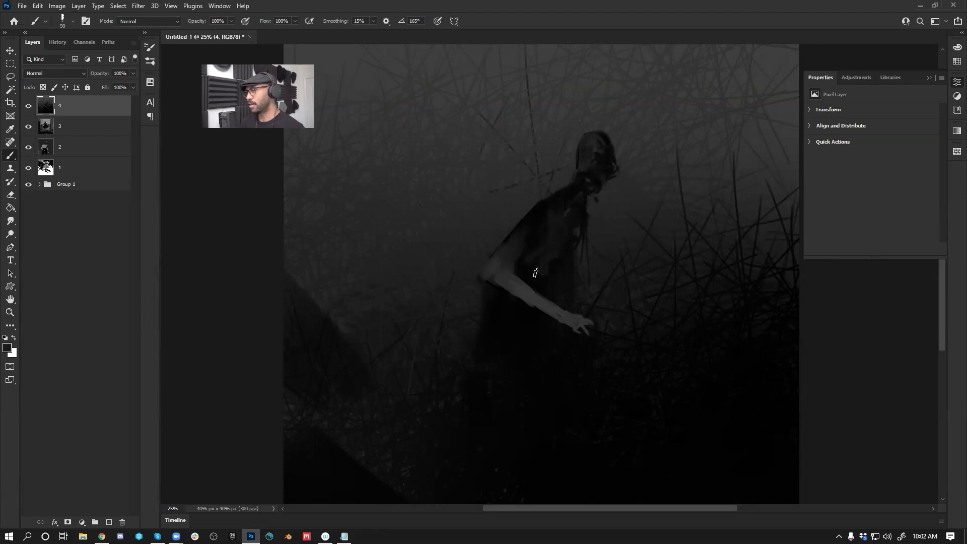
Step: Stroke along the underside of the forearm near the elbow with a 40 px brush
{"action": "key", "text": "bracketleft"}
{"action": "key", "text": "bracketleft"}
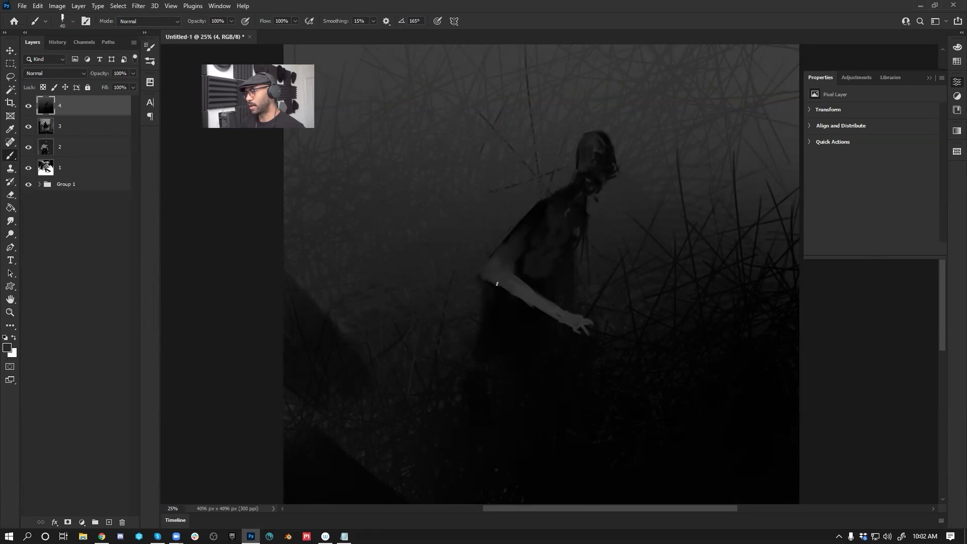
{"action": "left_click_drag", "start_coordinate": [497, 284], "coordinate": [523, 301]}
{"action": "left_click_drag", "start_coordinate": [502, 288], "coordinate": [523, 300]}
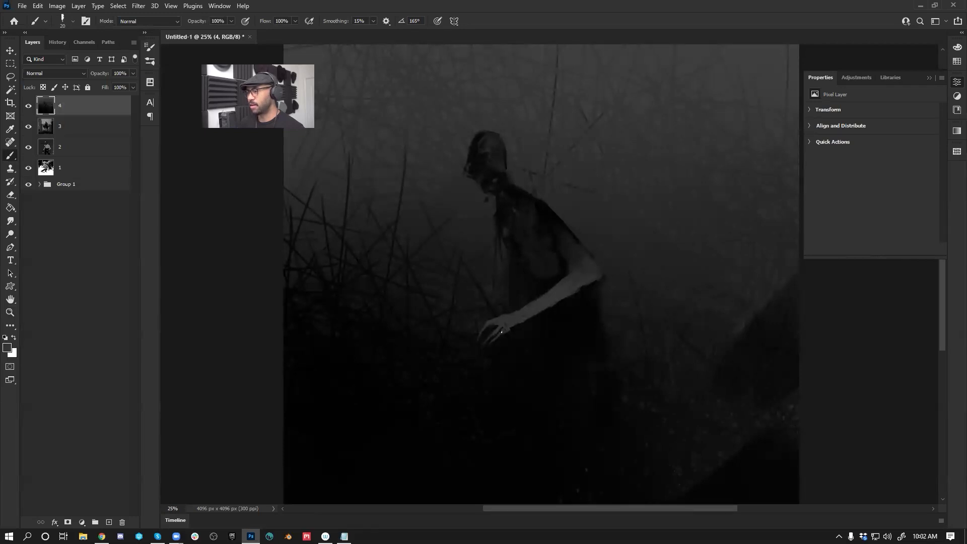
Step: Refine the wrist and back of the hand with tones sampled nearby and a 40 px brush, checking the mirrored view
{"action": "left_click", "coordinate": [534, 330], "text": "alt"}
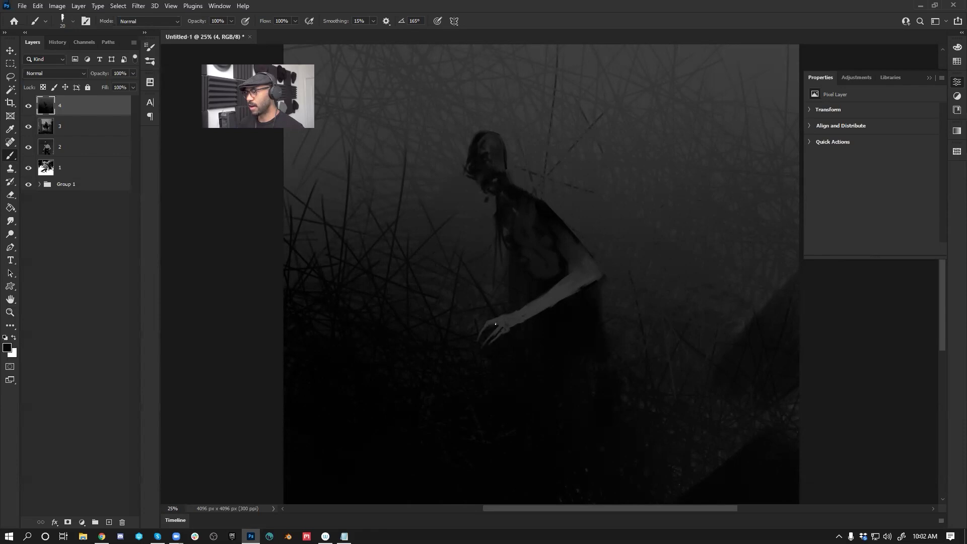
{"action": "key", "text": "]"}
{"action": "key", "text": "]"}
{"action": "left_click_drag", "start_coordinate": [525, 320], "coordinate": [513, 316]}
{"action": "left_click", "coordinate": [518, 318], "text": "alt"}
{"action": "left_click", "coordinate": [518, 321], "text": "alt"}
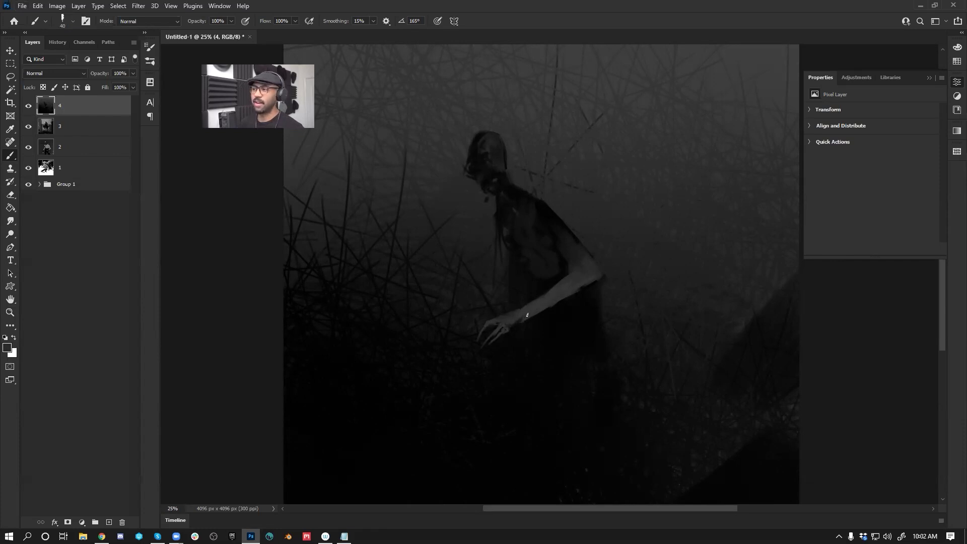
{"action": "key", "text": "ctrl+shift+h"}
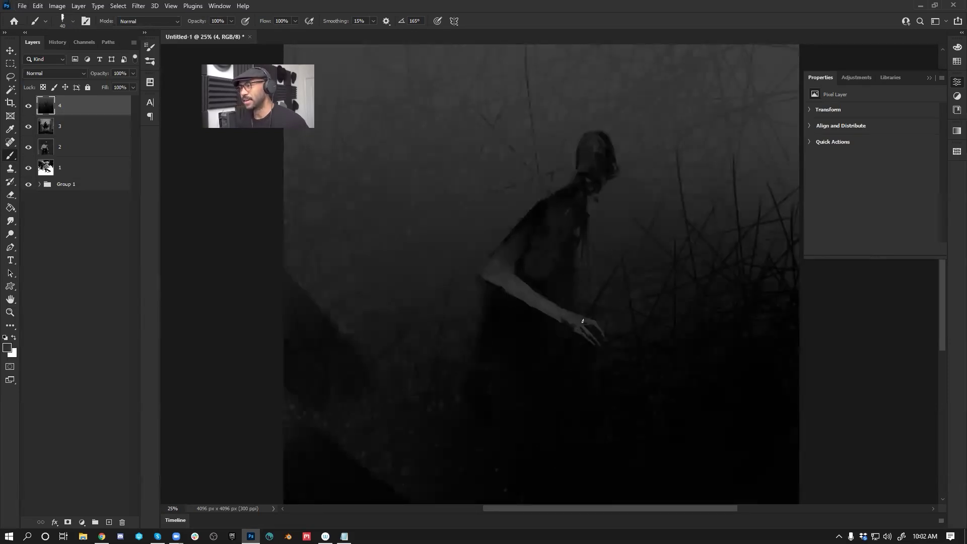
{"action": "key", "text": "h"}
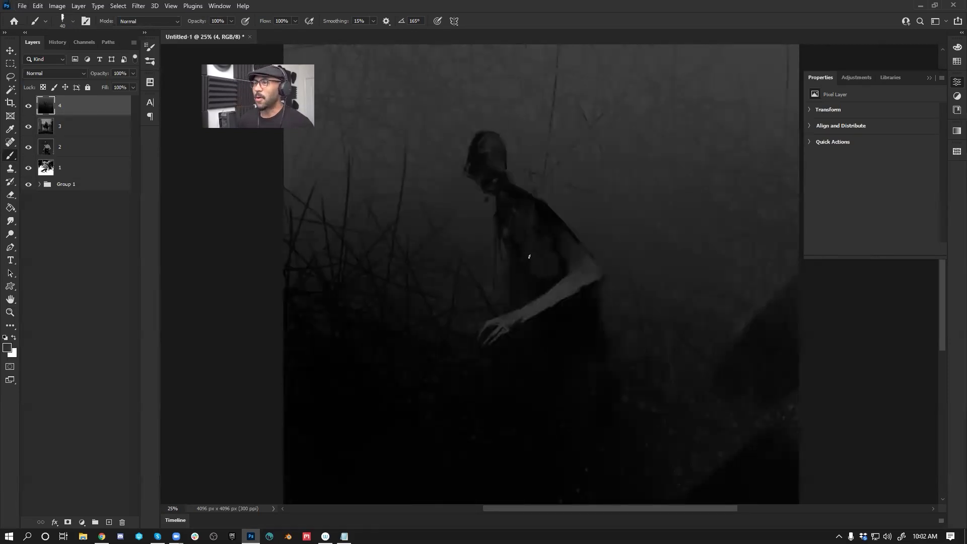
Step: Clean up the lower edge of the forearm with sampled dark and grey tones, using a 25 px brush
{"action": "key", "text": "["}
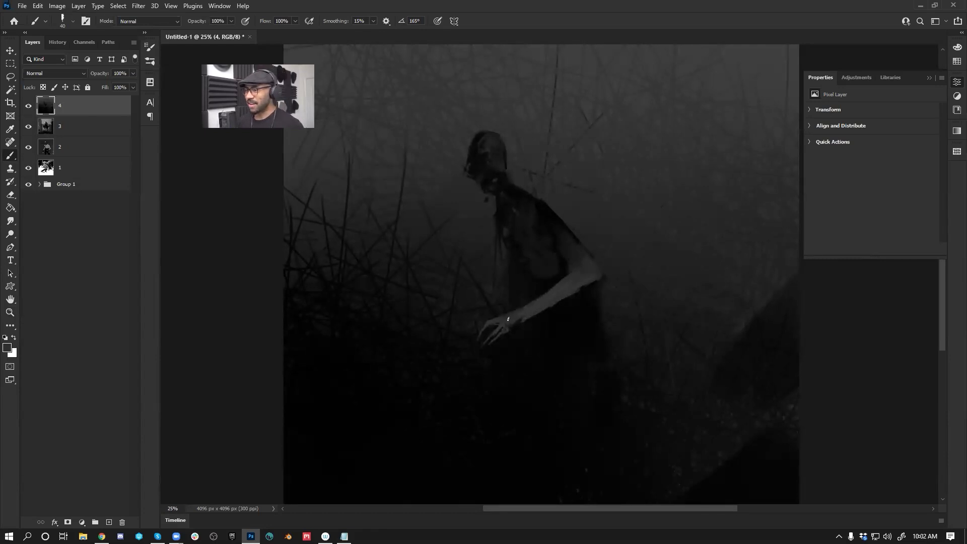
{"action": "key", "text": "bracketleft"}
{"action": "left_click", "coordinate": [522, 326], "text": "alt"}
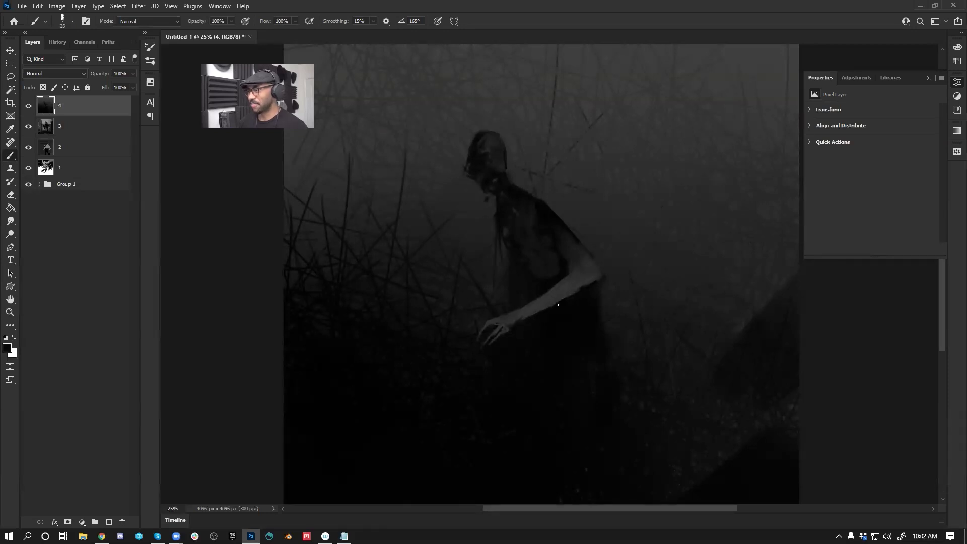
{"action": "left_click", "coordinate": [547, 307], "text": "alt"}
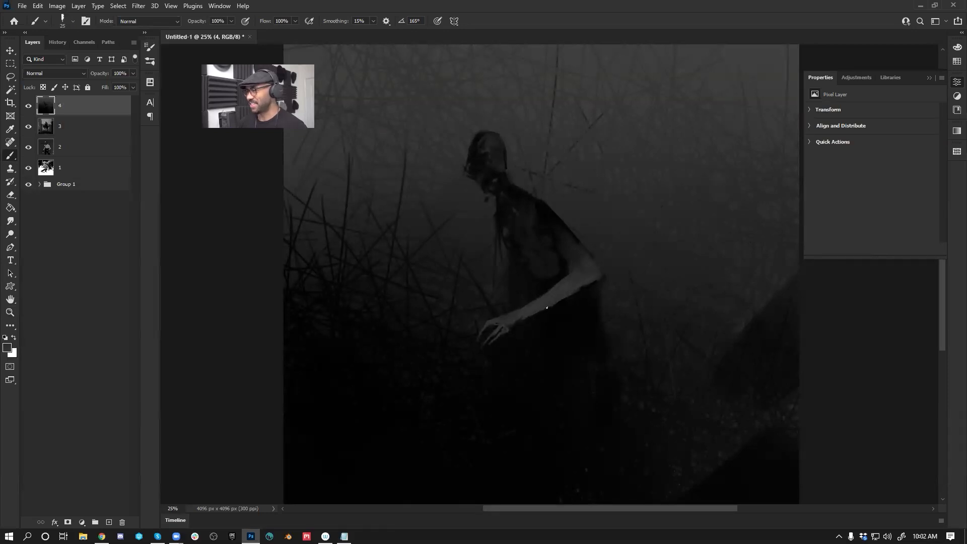
{"action": "left_click", "coordinate": [596, 273], "text": "alt"}
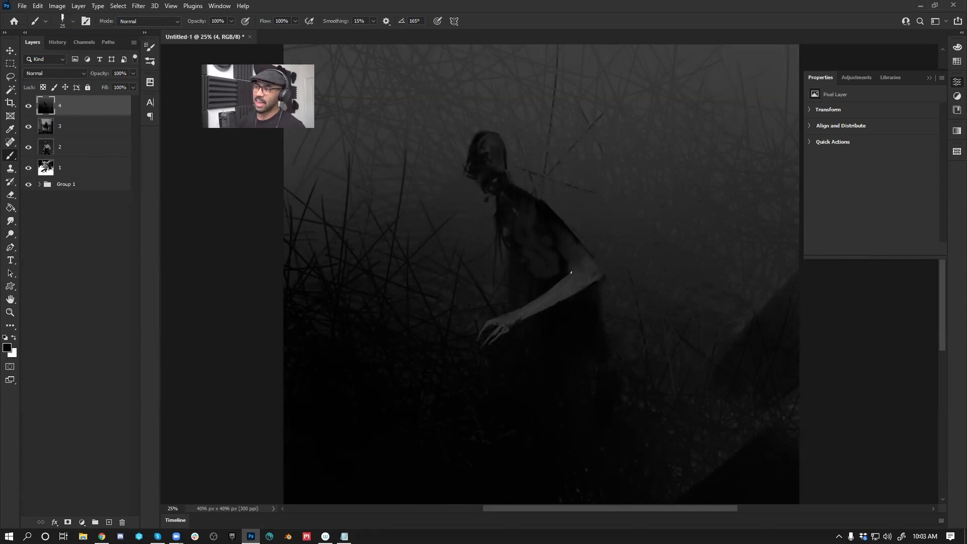
Step: Mirror the view and shade the upper arm and shoulder with grey sampled at the elbow, enlarging the brush to 70 px
{"action": "key", "text": "ctrl+shift+h"}
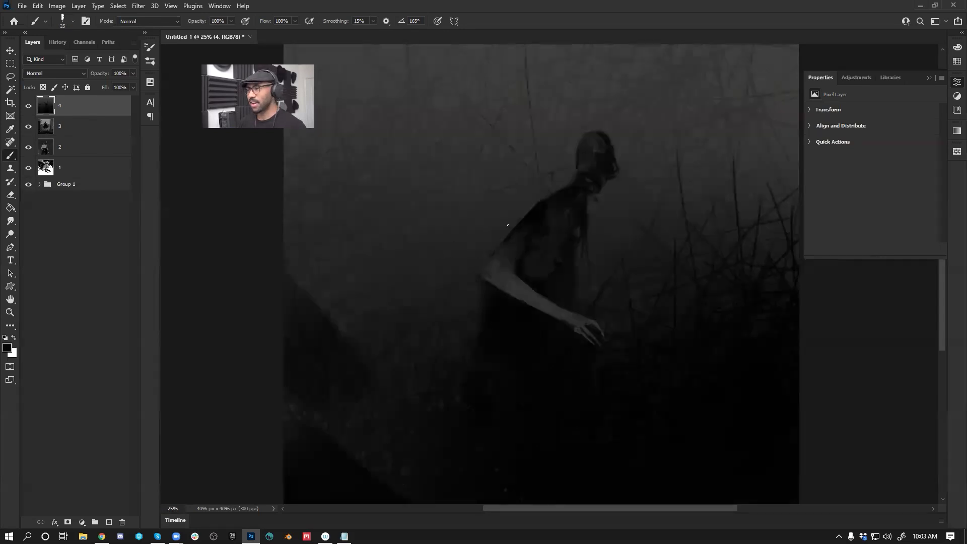
{"action": "left_click", "coordinate": [491, 272], "text": "alt"}
{"action": "key", "text": "]"}
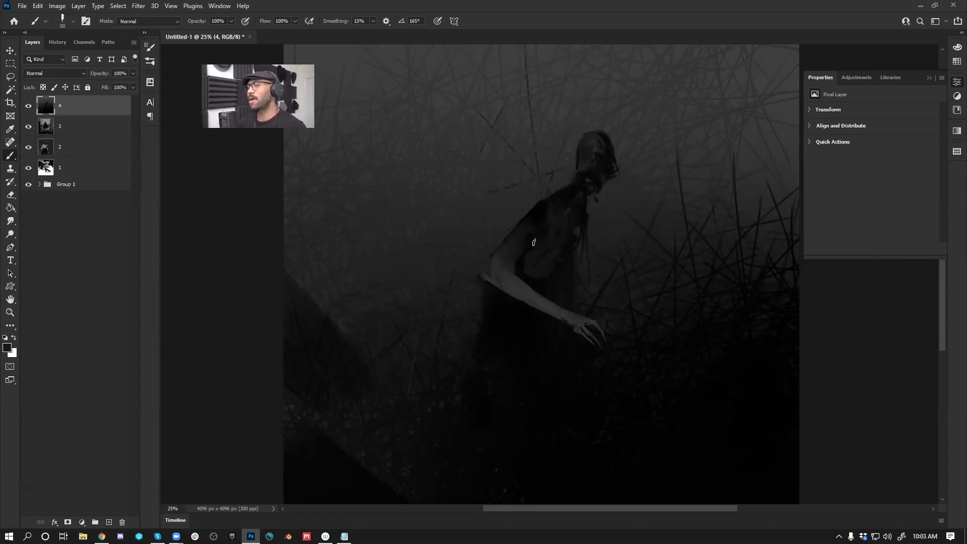
{"action": "key", "text": "bracketright"}
{"action": "key", "text": "bracketright"}
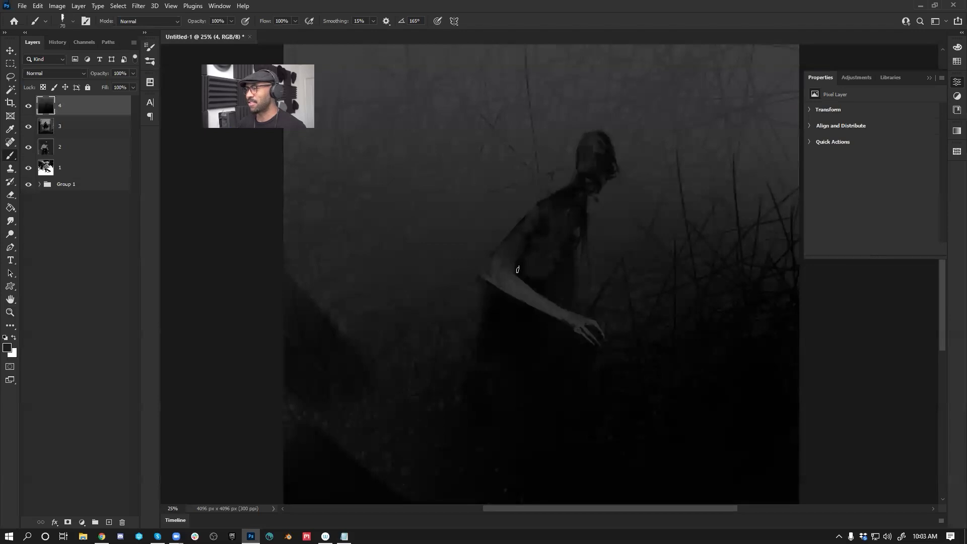
{"action": "key", "text": "ctrl+z"}
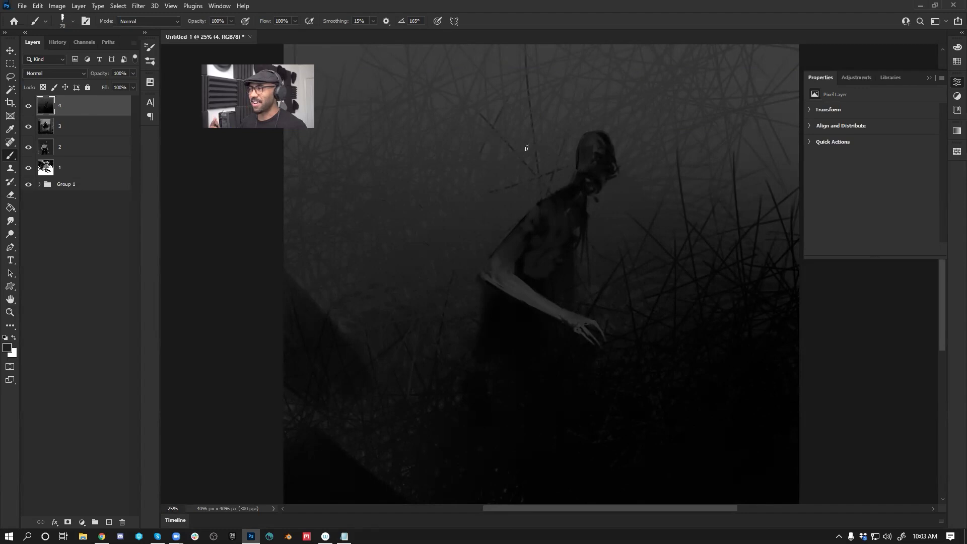
{"action": "key", "text": "ctrl+z"}
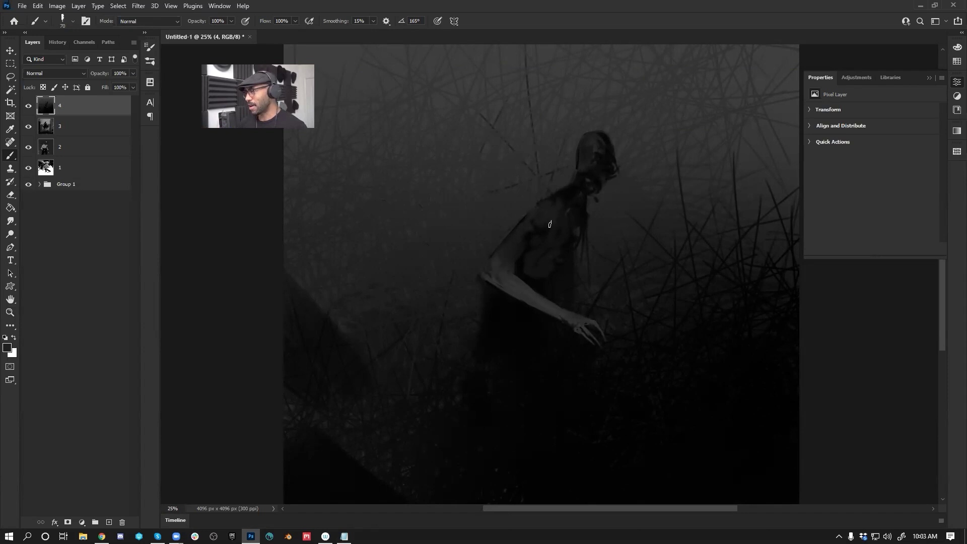
Step: Blend grey over the figure's shoulder and upper back with a slightly smaller brush
{"action": "key", "text": "bracketleft"}
{"action": "key", "text": "bracketleft"}
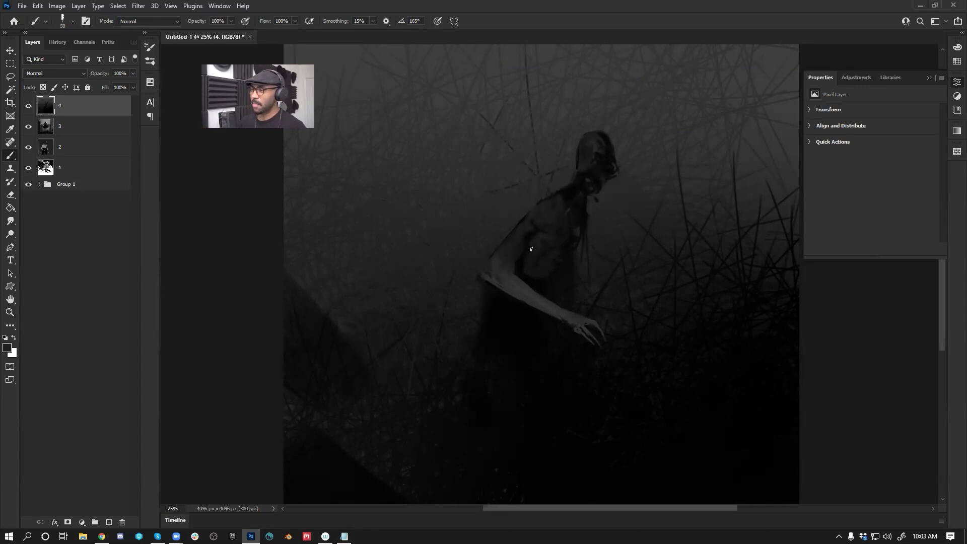
{"action": "left_click_drag", "start_coordinate": [551, 259], "coordinate": [502, 218]}
Step: Shade the torso, enlarging the brush to 200 px, and add fine dark creases at the neck and chest at 20 px
{"action": "key", "text": "bracketright"}
{"action": "key", "text": "bracketright"}
{"action": "key", "text": "bracketright"}
{"action": "key", "text": "bracketright"}
{"action": "key", "text": "bracketright"}
{"action": "key", "text": "bracketright"}
{"action": "key", "text": "bracketright"}
{"action": "key", "text": "bracketright"}
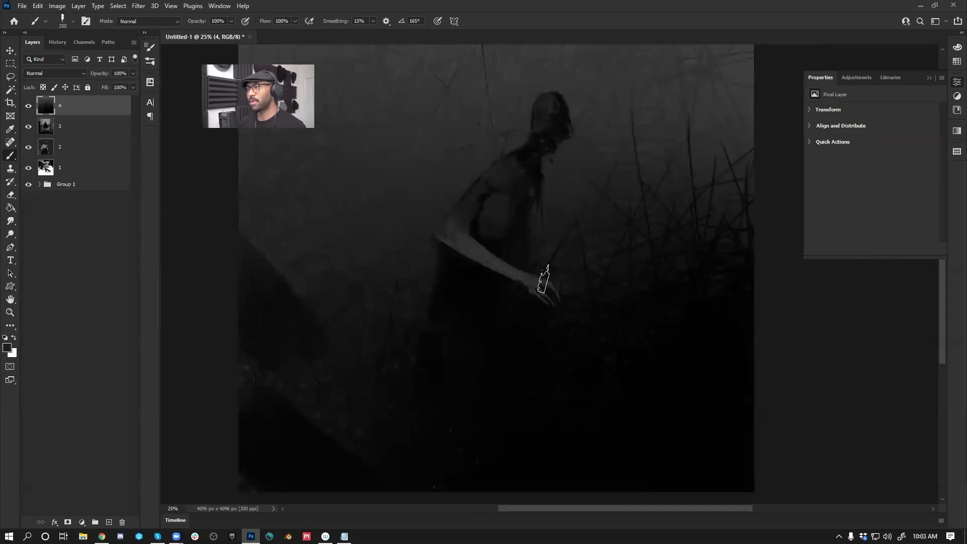
{"action": "key", "text": "ctrl+shift+h"}
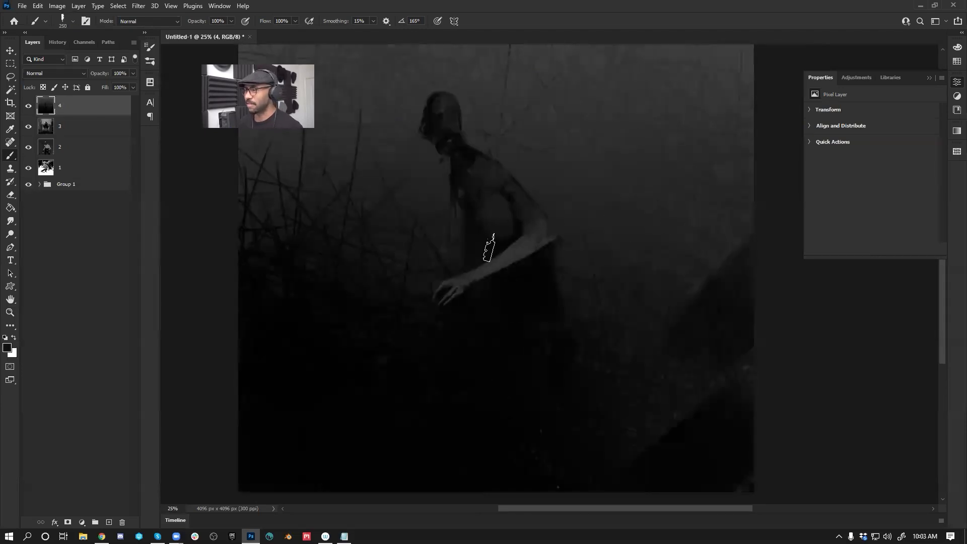
{"action": "key", "text": "bracketleft"}
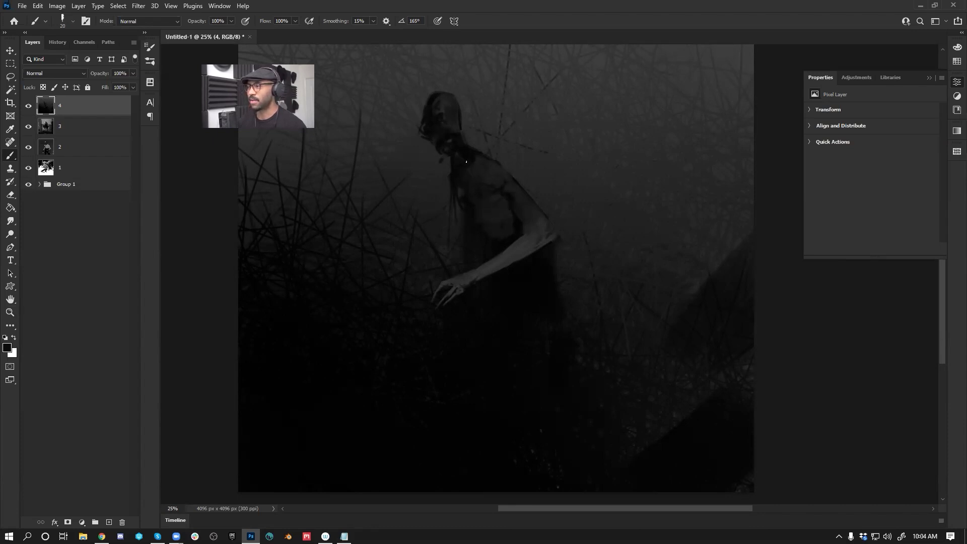
{"action": "key", "text": "ctrl+shift+h"}
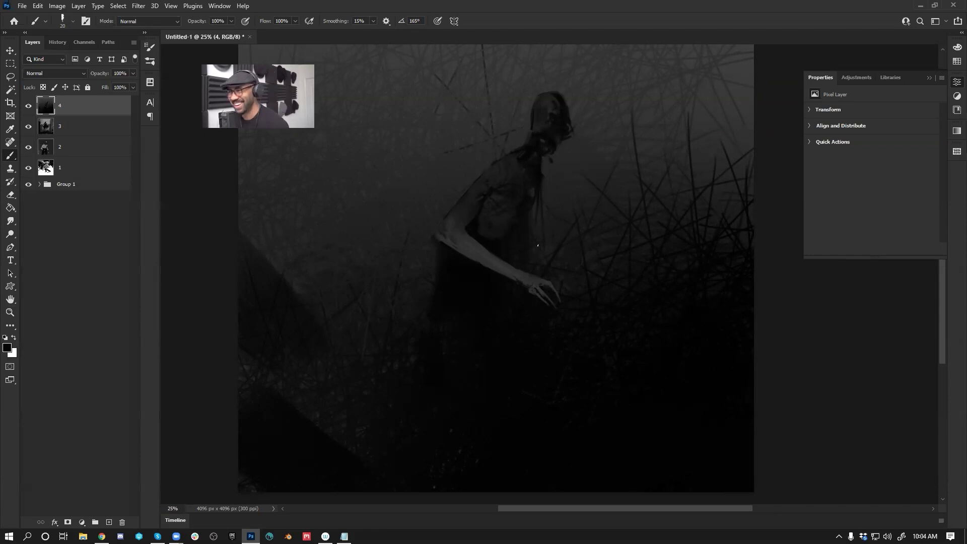
Step: Add a new layer above layer 4 and name it 5
{"action": "key", "text": "z"}
{"action": "left_click", "coordinate": [537, 272], "text": "alt"}
{"action": "left_click", "coordinate": [528, 318], "text": "alt"}
{"action": "left_click", "coordinate": [528, 317], "text": "alt"}
{"action": "left_click", "coordinate": [529, 327]}
{"action": "left_click", "coordinate": [530, 323]}
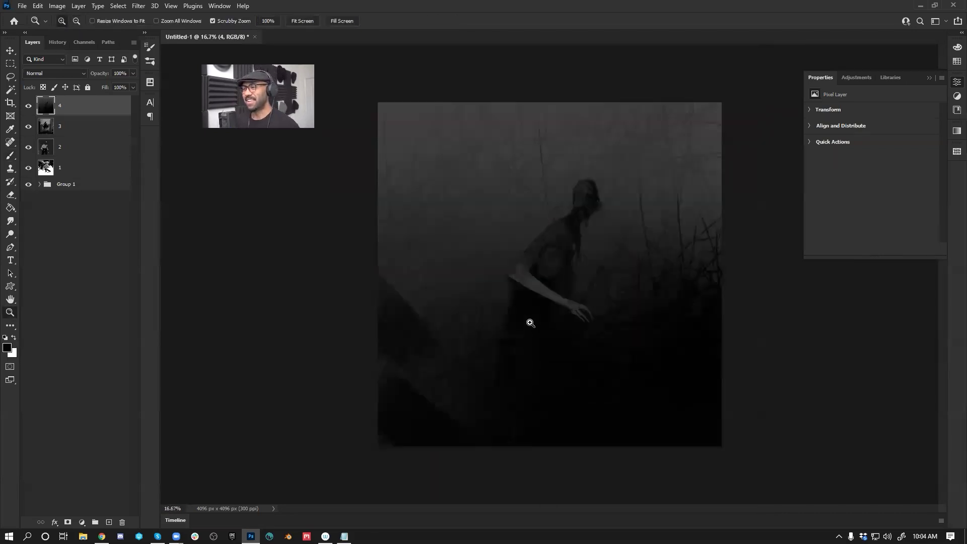
{"action": "key", "text": "ctrl+shift+alt+n"}
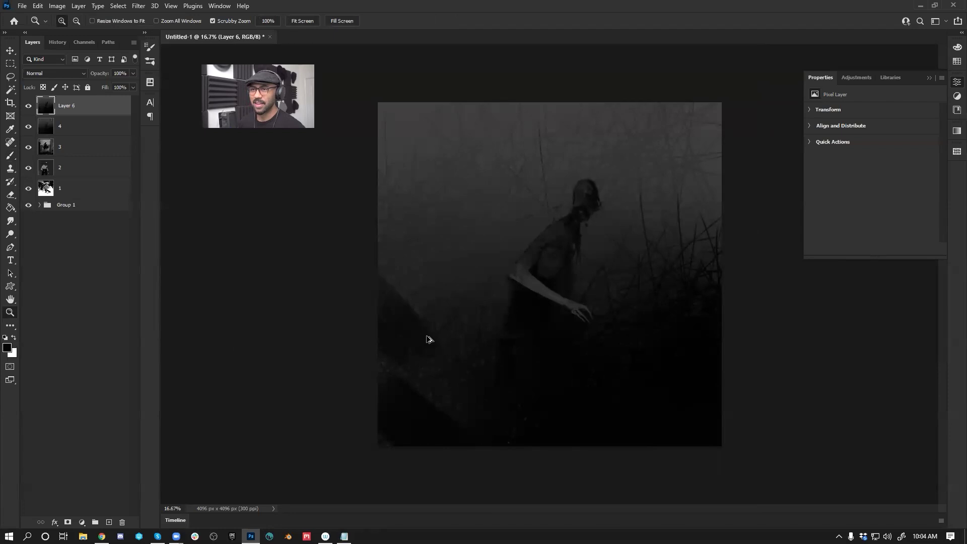
{"action": "key", "text": "g"}
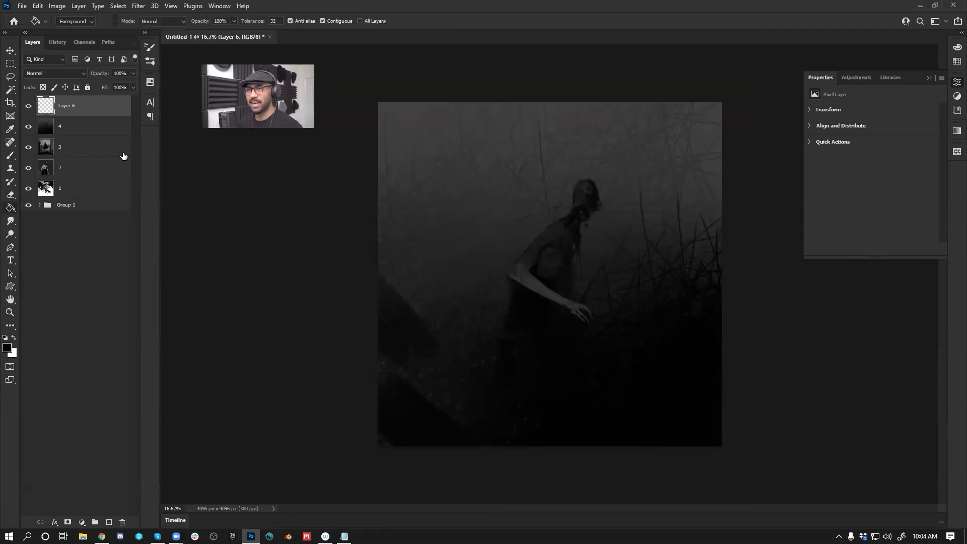
{"action": "double_click", "coordinate": [66, 105]}
{"action": "type", "text": "5"}
{"action": "left_click", "coordinate": [88, 120]}
{"action": "left_click", "coordinate": [97, 110]}
Step: Fill layer 5 with grey sampled from the upper background and choose the Streak Brush
{"action": "left_click", "coordinate": [513, 117], "text": "alt"}
{"action": "left_click", "coordinate": [495, 274]}
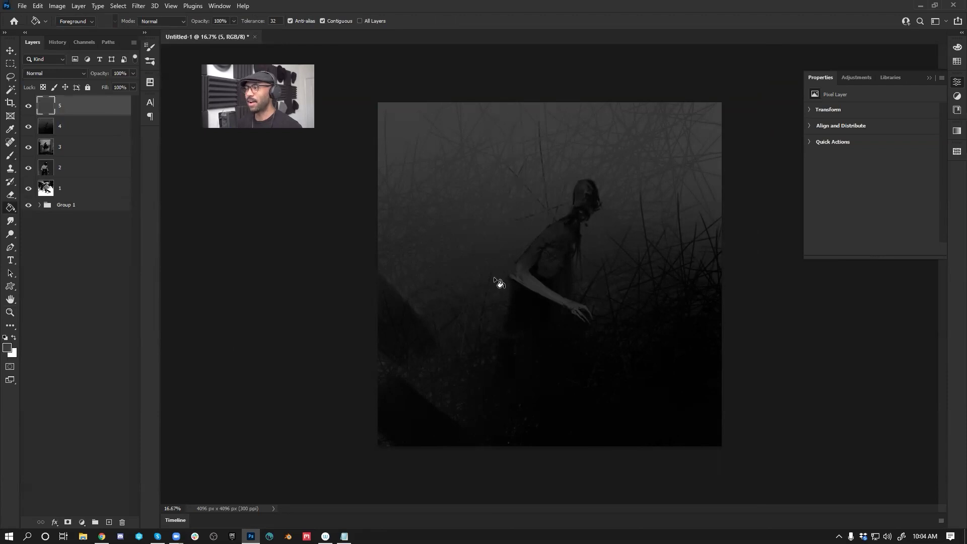
{"action": "key", "text": "b"}
{"action": "right_click", "coordinate": [524, 229]}
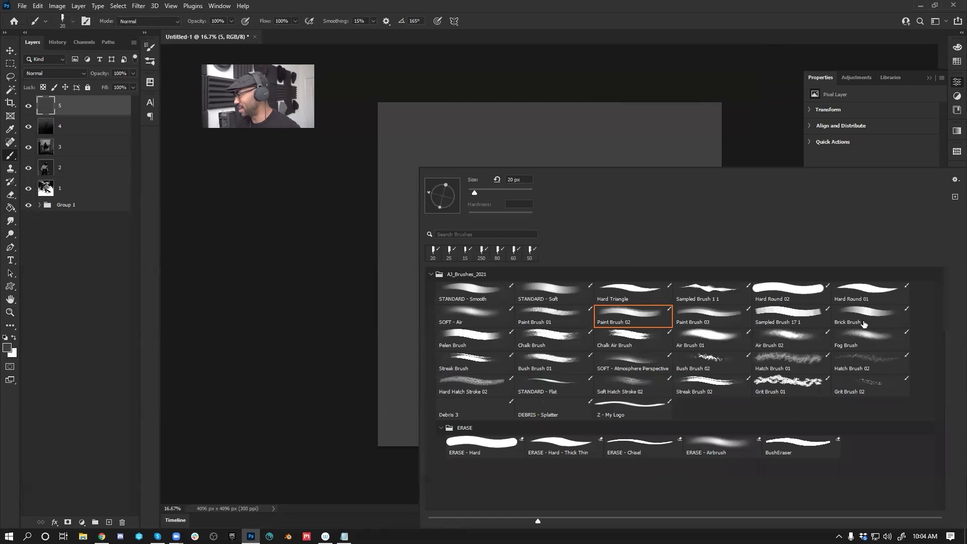
{"action": "left_click", "coordinate": [469, 363]}
{"action": "left_click", "coordinate": [278, 415]}
Step: Reset the foreground colour to black and paint a dark ground across the base of the canvas with a 1100 px brush
{"action": "key", "text": "d"}
{"action": "key", "text": "bracketright"}
{"action": "key", "text": "bracketright"}
{"action": "key", "text": "bracketright"}
{"action": "key", "text": "bracketright"}
{"action": "key", "text": "bracketright"}
{"action": "key", "text": "bracketright"}
{"action": "key", "text": "bracketright"}
{"action": "key", "text": "bracketright"}
{"action": "key", "text": "bracketright"}
{"action": "key", "text": "bracketright"}
{"action": "key", "text": "bracketright"}
{"action": "key", "text": "bracketright"}
{"action": "mouse_move", "coordinate": [365, 434]}
{"action": "left_mouse_down"}
{"action": "mouse_move", "coordinate": [677, 414]}
{"action": "mouse_move", "coordinate": [715, 435]}
{"action": "mouse_move", "coordinate": [440, 449]}
{"action": "mouse_move", "coordinate": [365, 394]}
{"action": "mouse_move", "coordinate": [642, 408]}
{"action": "left_mouse_up"}
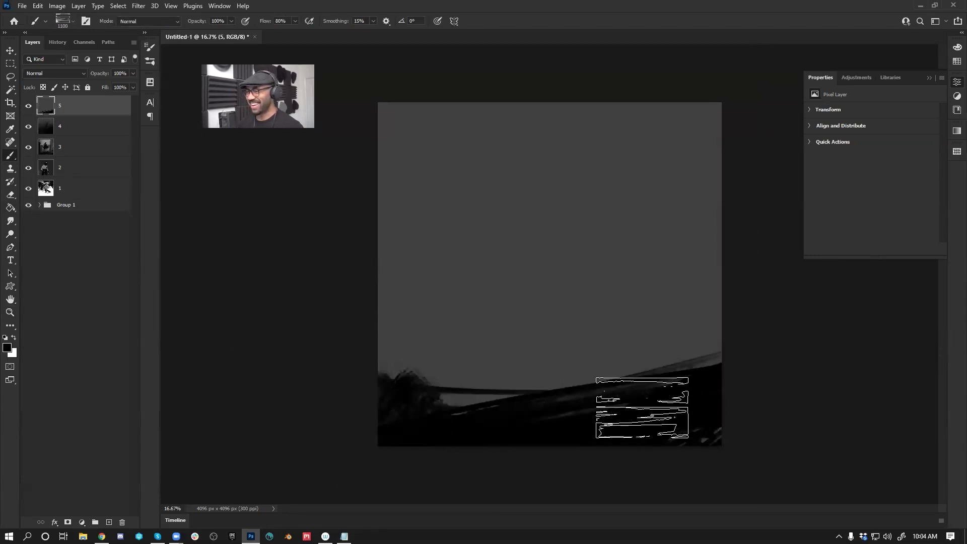
{"action": "mouse_move", "coordinate": [465, 427]}
{"action": "left_mouse_down"}
{"action": "mouse_move", "coordinate": [465, 400]}
{"action": "mouse_move", "coordinate": [524, 424]}
{"action": "mouse_move", "coordinate": [510, 426]}
{"action": "mouse_move", "coordinate": [542, 429]}
{"action": "mouse_move", "coordinate": [510, 398]}
{"action": "mouse_move", "coordinate": [506, 422]}
{"action": "mouse_move", "coordinate": [609, 419]}
{"action": "mouse_move", "coordinate": [756, 332]}
{"action": "mouse_move", "coordinate": [691, 381]}
{"action": "mouse_move", "coordinate": [489, 430]}
{"action": "left_mouse_up"}
Step: Break up the ground's upper edge with strokes of sampled background grey, undoing the last stroke
{"action": "left_click", "coordinate": [515, 384], "text": "alt"}
{"action": "mouse_move", "coordinate": [475, 393]}
{"action": "left_mouse_down"}
{"action": "mouse_move", "coordinate": [450, 396]}
{"action": "mouse_move", "coordinate": [355, 341]}
{"action": "mouse_move", "coordinate": [471, 373]}
{"action": "left_mouse_up"}
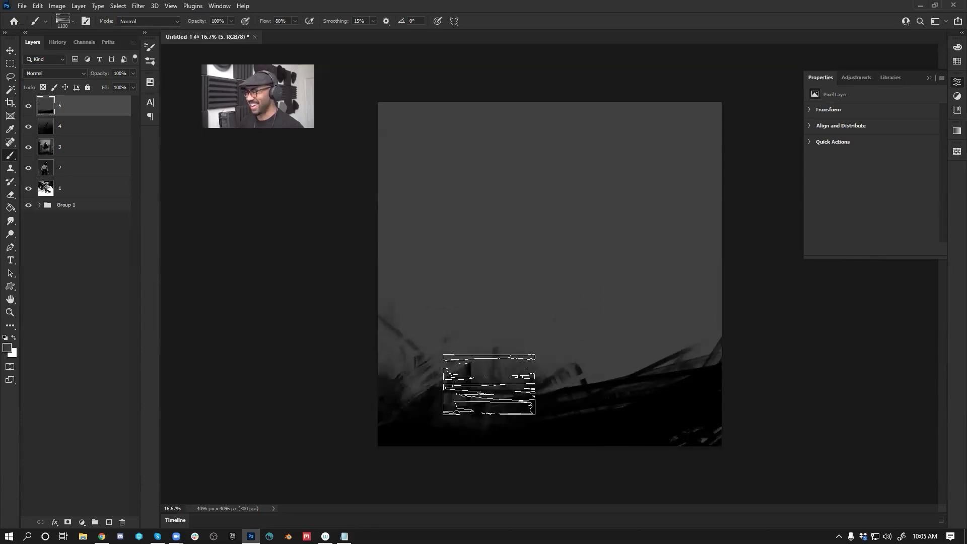
{"action": "left_click_drag", "start_coordinate": [398, 417], "coordinate": [355, 353]}
{"action": "key", "text": "ctrl+z"}
Step: Sample a dark tone from the ground and sweep broad diagonal strokes across the grey background with an enlarged brush
{"action": "left_click", "coordinate": [510, 435], "text": "alt"}
{"action": "mouse_move", "coordinate": [441, 423]}
{"action": "left_mouse_down"}
{"action": "mouse_move", "coordinate": [413, 378]}
{"action": "mouse_move", "coordinate": [522, 374]}
{"action": "mouse_move", "coordinate": [480, 359]}
{"action": "mouse_move", "coordinate": [427, 389]}
{"action": "mouse_move", "coordinate": [429, 350]}
{"action": "mouse_move", "coordinate": [399, 309]}
{"action": "mouse_move", "coordinate": [453, 342]}
{"action": "mouse_move", "coordinate": [681, 283]}
{"action": "mouse_move", "coordinate": [660, 367]}
{"action": "mouse_move", "coordinate": [528, 377]}
{"action": "mouse_move", "coordinate": [674, 162]}
{"action": "mouse_move", "coordinate": [713, 205]}
{"action": "left_mouse_up"}
{"action": "key", "text": "bracketright"}
{"action": "key", "text": "bracketright"}
{"action": "key", "text": "bracketright"}
{"action": "key", "text": "bracketright"}
{"action": "mouse_move", "coordinate": [648, 244]}
{"action": "left_mouse_down"}
{"action": "mouse_move", "coordinate": [616, 185]}
{"action": "mouse_move", "coordinate": [506, 233]}
{"action": "mouse_move", "coordinate": [368, 371]}
{"action": "left_mouse_up"}
{"action": "left_click_drag", "start_coordinate": [367, 251], "coordinate": [540, 168]}
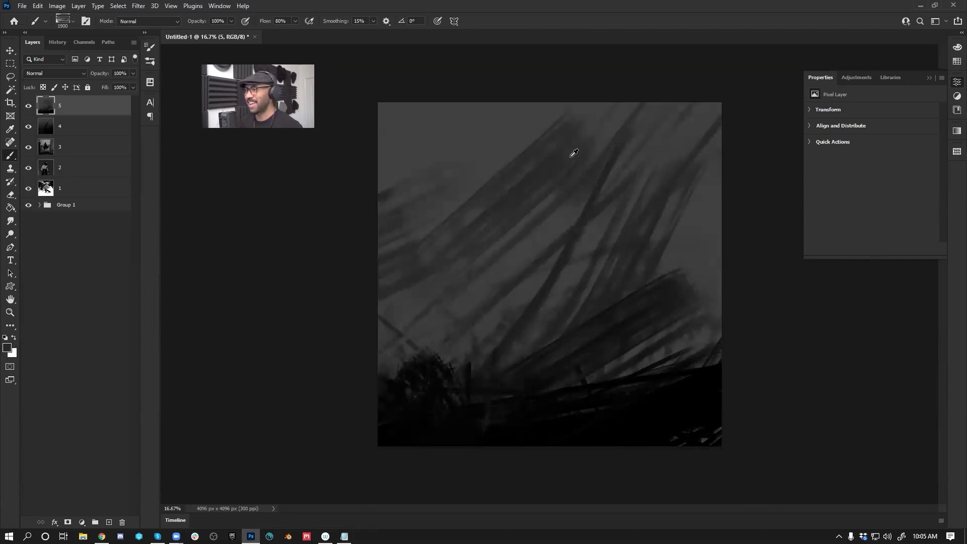
{"action": "mouse_move", "coordinate": [562, 374]}
{"action": "left_mouse_down"}
{"action": "mouse_move", "coordinate": [651, 410]}
{"action": "mouse_move", "coordinate": [555, 339]}
{"action": "mouse_move", "coordinate": [678, 319]}
{"action": "mouse_move", "coordinate": [512, 172]}
{"action": "mouse_move", "coordinate": [542, 126]}
{"action": "mouse_move", "coordinate": [685, 146]}
{"action": "mouse_move", "coordinate": [579, 371]}
{"action": "mouse_move", "coordinate": [632, 371]}
{"action": "left_mouse_up"}
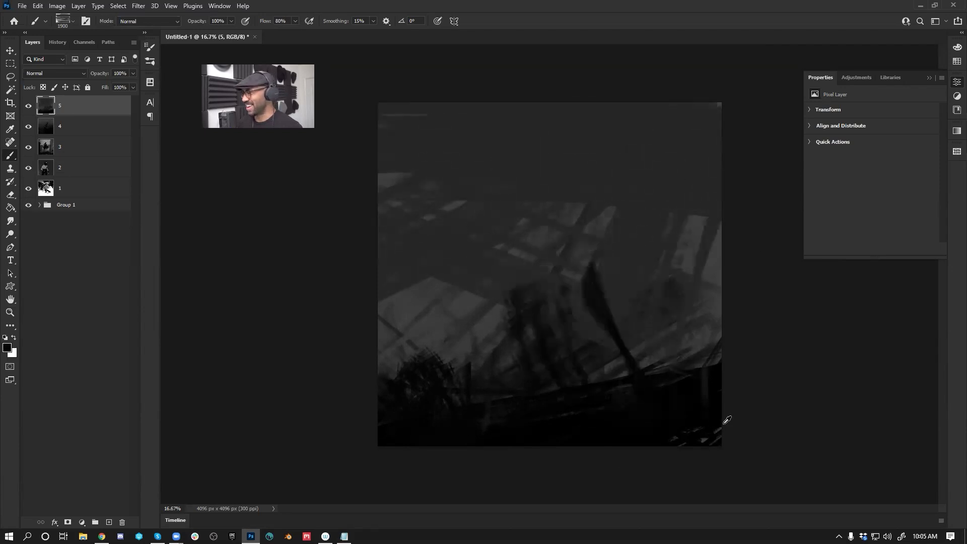
{"action": "key", "text": "ctrl+z"}
{"action": "key", "text": "ctrl+z"}
{"action": "key", "text": "ctrl+z"}
Step: Paint dark upright, slanted and horizontal streaks rising from the ground on both sides, reducing the brush to 500 px
{"action": "left_click_drag", "start_coordinate": [484, 353], "coordinate": [471, 406]}
{"action": "key", "text": "["}
{"action": "left_click_drag", "start_coordinate": [436, 312], "coordinate": [396, 398]}
{"action": "key", "text": "["}
{"action": "key", "text": "["}
{"action": "key", "text": "["}
{"action": "key", "text": "["}
{"action": "key", "text": "["}
{"action": "left_click_drag", "start_coordinate": [590, 377], "coordinate": [538, 409]}
{"action": "mouse_move", "coordinate": [594, 337]}
{"action": "left_mouse_down"}
{"action": "mouse_move", "coordinate": [568, 380]}
{"action": "mouse_move", "coordinate": [629, 347]}
{"action": "mouse_move", "coordinate": [633, 396]}
{"action": "left_mouse_up"}
{"action": "mouse_move", "coordinate": [645, 336]}
{"action": "left_mouse_down"}
{"action": "mouse_move", "coordinate": [660, 371]}
{"action": "mouse_move", "coordinate": [721, 356]}
{"action": "left_mouse_up"}
{"action": "left_click_drag", "start_coordinate": [480, 362], "coordinate": [758, 340]}
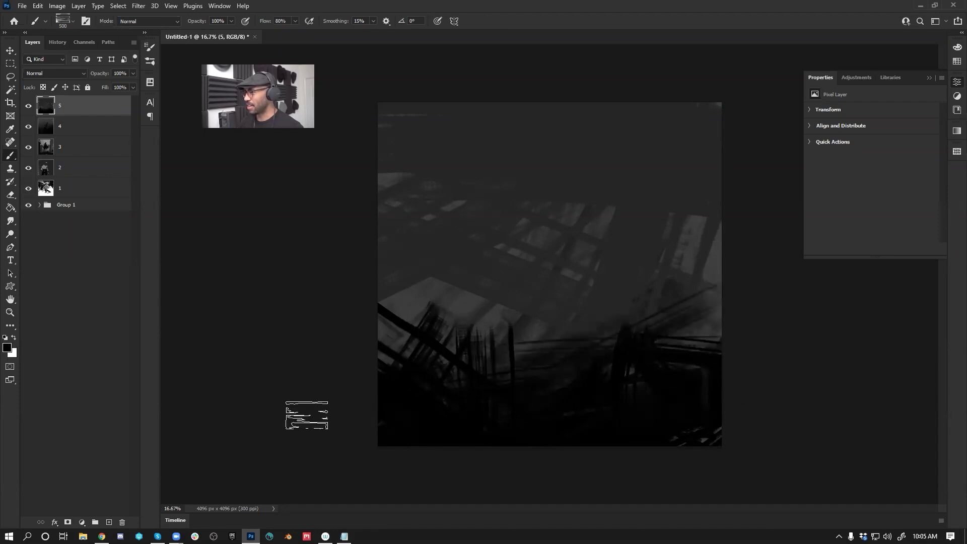
Step: Replace a rising diagonal stroke with a long dark beam sloping down across the middle of the canvas
{"action": "left_click_drag", "start_coordinate": [506, 353], "coordinate": [726, 276]}
{"action": "key", "text": "ctrl+z"}
{"action": "left_click_drag", "start_coordinate": [345, 256], "coordinate": [648, 310]}
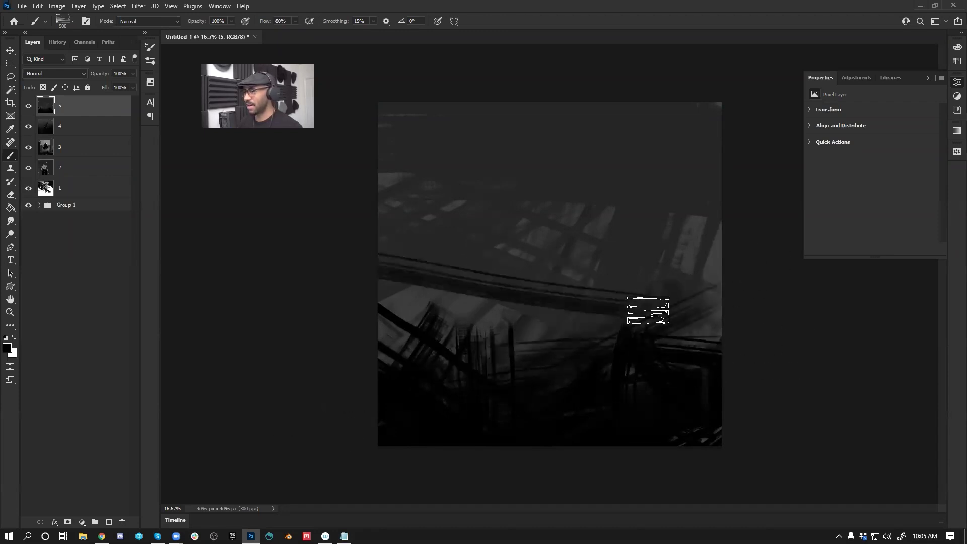
Step: Replace the long dark beam with a narrower one slanting from the left edge of the canvas down into the central ground
{"action": "key", "text": "ctrl+z"}
{"action": "key", "text": "bracketleft"}
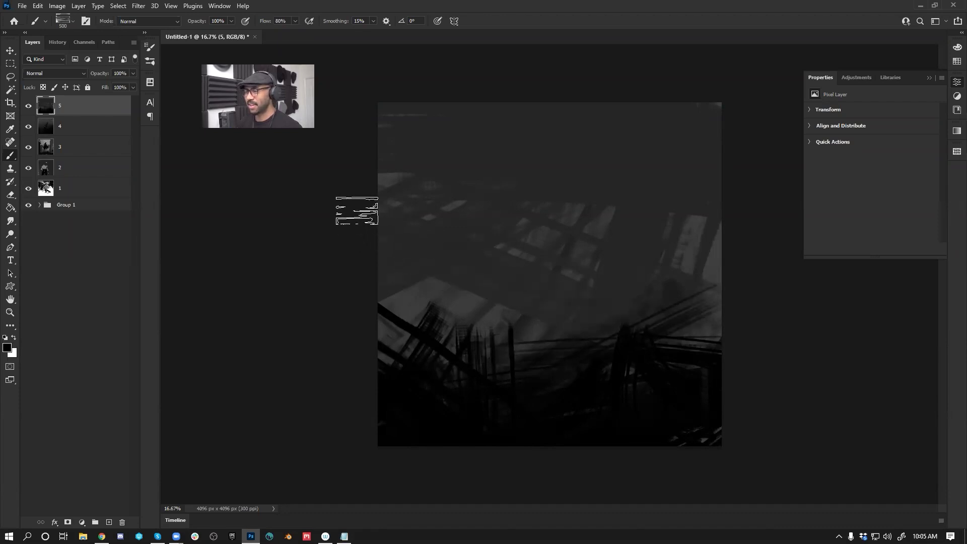
{"action": "left_click_drag", "start_coordinate": [356, 209], "coordinate": [427, 249]}
{"action": "key", "text": "bracketleft"}
{"action": "key", "text": "bracketleft"}
{"action": "key", "text": "bracketleft"}
{"action": "key", "text": "bracketleft"}
{"action": "key", "text": "ctrl+z"}
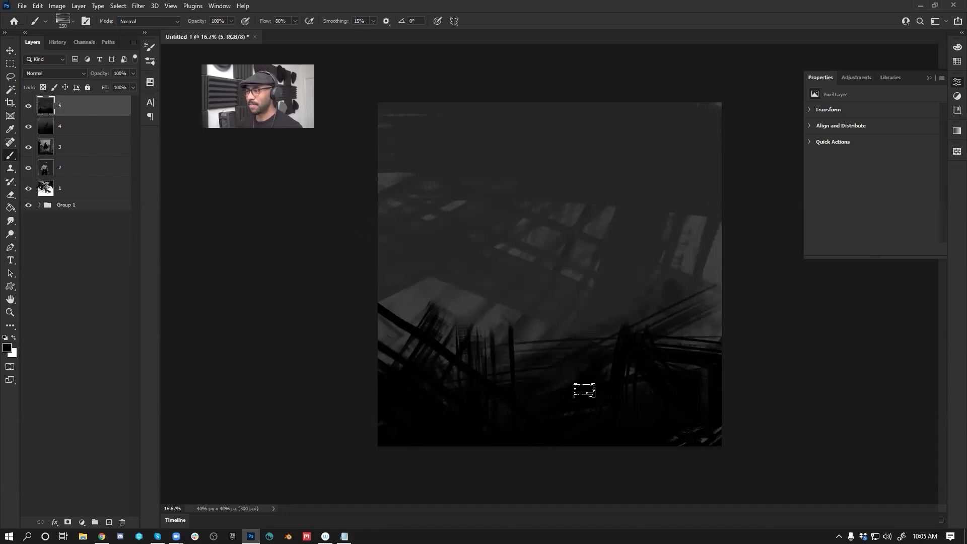
{"action": "left_click_drag", "start_coordinate": [376, 208], "coordinate": [588, 384]}
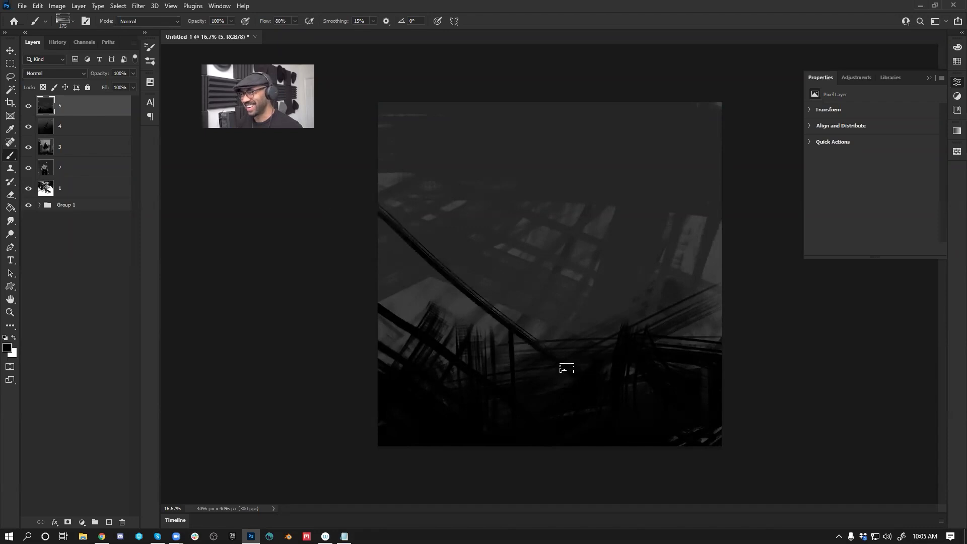
Step: Paint a thin dark cable across the canvas, sloping from the right edge down towards the left, with a smaller brush
{"action": "key", "text": "bracketleft"}
{"action": "key", "text": "bracketleft"}
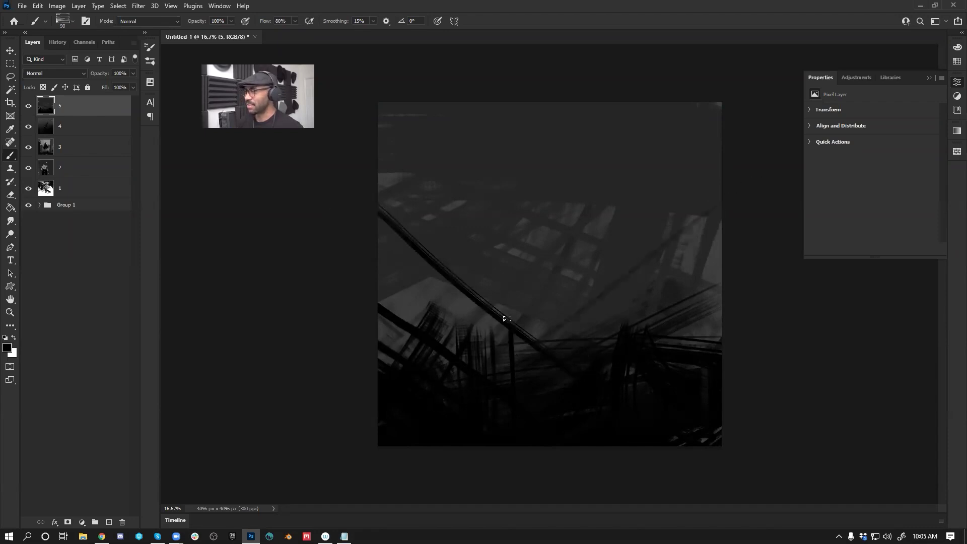
{"action": "left_click_drag", "start_coordinate": [757, 241], "coordinate": [443, 321]}
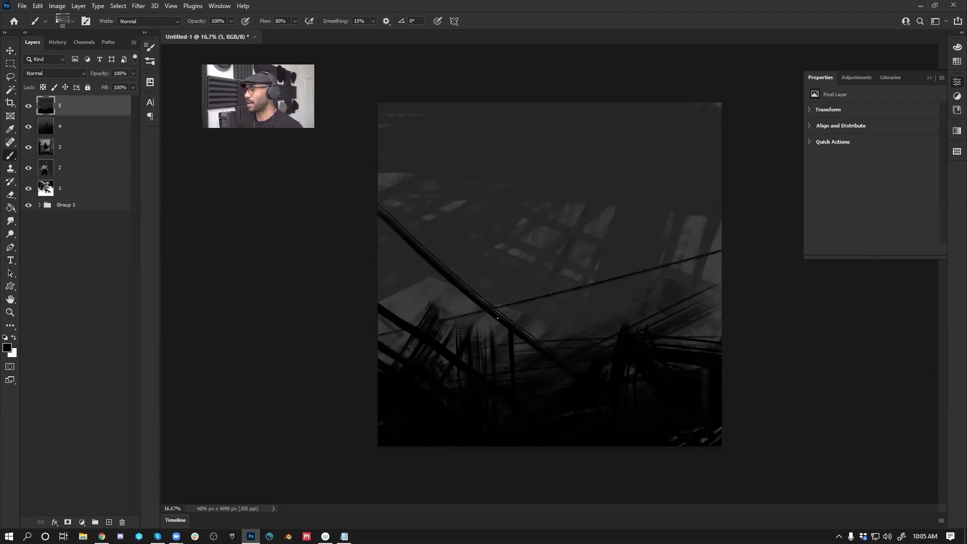
Step: Try to thicken the upper end of the diagonal beam with the streak brush at 400 px
{"action": "key", "text": "bracketright"}
{"action": "key", "text": "bracketright"}
{"action": "key", "text": "bracketright"}
{"action": "key", "text": "bracketright"}
{"action": "key", "text": "bracketright"}
{"action": "key", "text": "bracketright"}
{"action": "key", "text": "bracketright"}
{"action": "key", "text": "bracketright"}
{"action": "key", "text": "bracketright"}
{"action": "key", "text": "bracketright"}
{"action": "key", "text": "bracketright"}
{"action": "key", "text": "bracketright"}
{"action": "key", "text": "bracketright"}
{"action": "key", "text": "bracketright"}
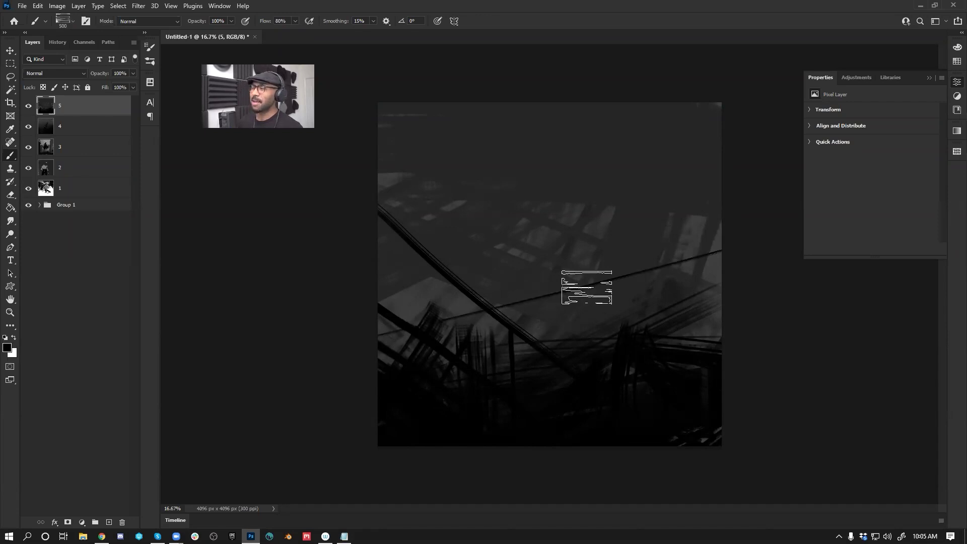
{"action": "key", "text": "bracketleft"}
{"action": "key", "text": "bracketleft"}
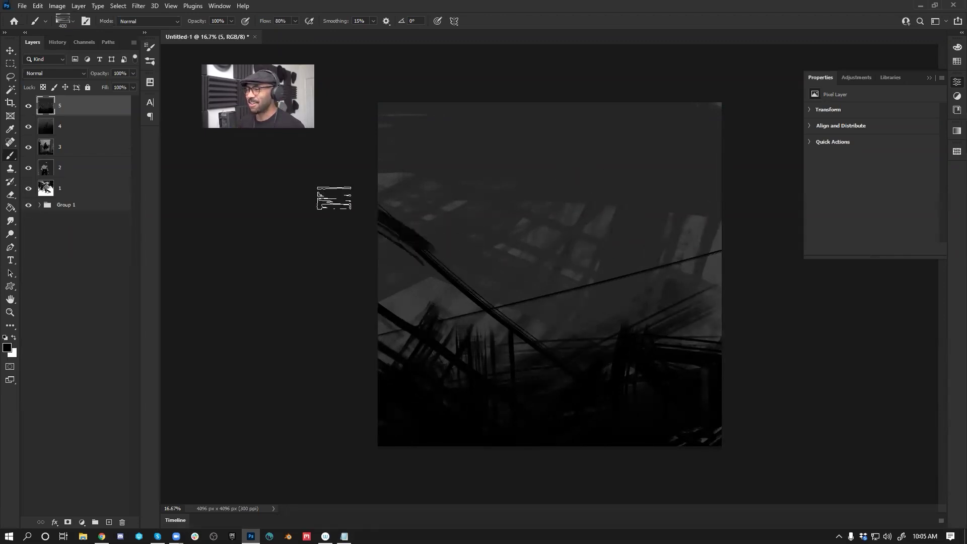
Step: Switch to Paint Brush 02 and block in a tall figure's body in the middle, undoing unwanted strokes and using 250 px
{"action": "right_click", "coordinate": [571, 253]}
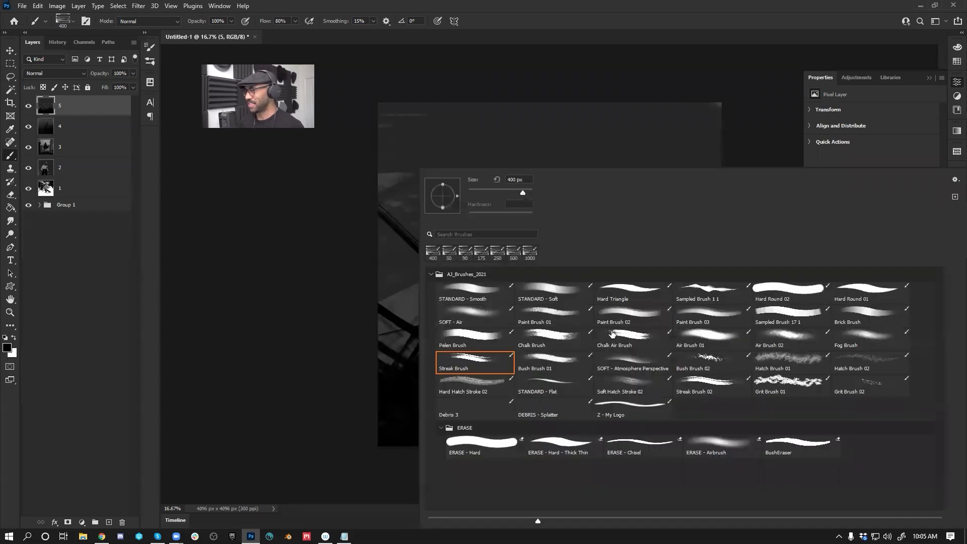
{"action": "double_click", "coordinate": [604, 308]}
{"action": "key", "text": "]"}
{"action": "left_click_drag", "start_coordinate": [544, 182], "coordinate": [534, 240]}
{"action": "key", "text": "ctrl+z"}
{"action": "left_click_drag", "start_coordinate": [547, 193], "coordinate": [501, 319]}
{"action": "left_click_drag", "start_coordinate": [539, 225], "coordinate": [567, 186]}
{"action": "key", "text": "ctrl+z"}
{"action": "key", "text": "["}
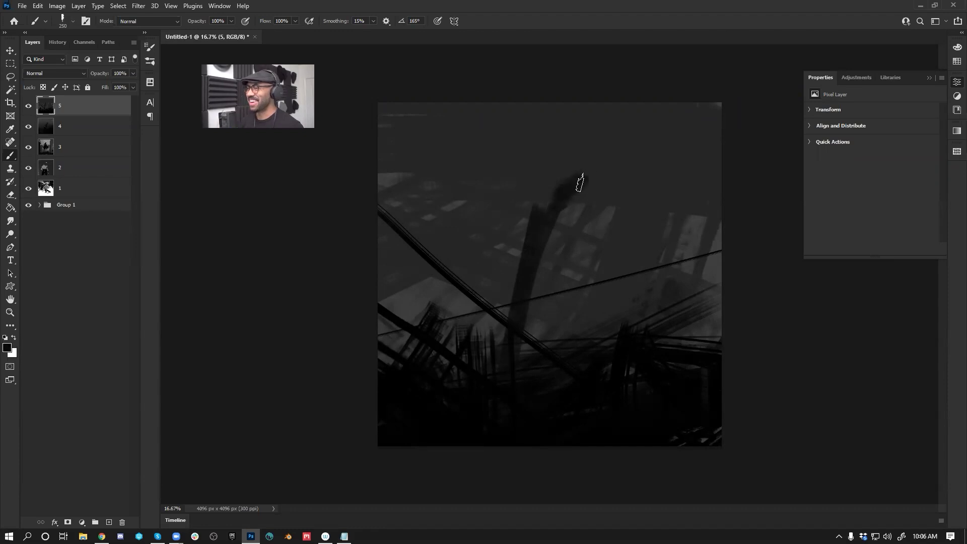
{"action": "left_click_drag", "start_coordinate": [580, 182], "coordinate": [558, 333]}
{"action": "mouse_move", "coordinate": [563, 215]}
{"action": "left_mouse_down"}
{"action": "mouse_move", "coordinate": [552, 294]}
{"action": "mouse_move", "coordinate": [562, 258]}
{"action": "mouse_move", "coordinate": [567, 372]}
{"action": "mouse_move", "coordinate": [579, 206]}
{"action": "mouse_move", "coordinate": [595, 386]}
{"action": "left_mouse_up"}
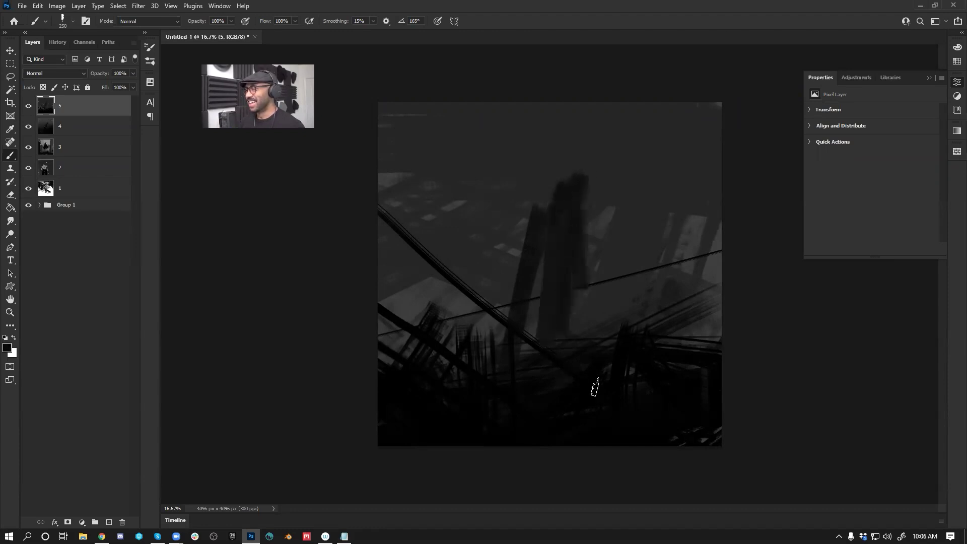
Step: Fill out the figure's long robe with a larger brush and shape its shoulder and neck with a small one
{"action": "key", "text": "bracketright"}
{"action": "key", "text": "bracketright"}
{"action": "key", "text": "bracketright"}
{"action": "key", "text": "bracketright"}
{"action": "key", "text": "bracketright"}
{"action": "key", "text": "bracketright"}
{"action": "key", "text": "bracketright"}
{"action": "key", "text": "bracketright"}
{"action": "key", "text": "bracketleft"}
{"action": "key", "text": "bracketleft"}
{"action": "key", "text": "bracketleft"}
{"action": "key", "text": "bracketleft"}
{"action": "key", "text": "bracketleft"}
{"action": "key", "text": "bracketleft"}
{"action": "key", "text": "bracketleft"}
{"action": "key", "text": "bracketleft"}
{"action": "key", "text": "bracketleft"}
{"action": "key", "text": "bracketleft"}
{"action": "key", "text": "bracketleft"}
{"action": "key", "text": "bracketleft"}
{"action": "key", "text": "bracketleft"}
{"action": "key", "text": "bracketleft"}
{"action": "key", "text": "bracketleft"}
{"action": "mouse_move", "coordinate": [558, 183]}
{"action": "left_mouse_down"}
{"action": "mouse_move", "coordinate": [540, 199]}
{"action": "mouse_move", "coordinate": [573, 168]}
{"action": "left_mouse_up"}
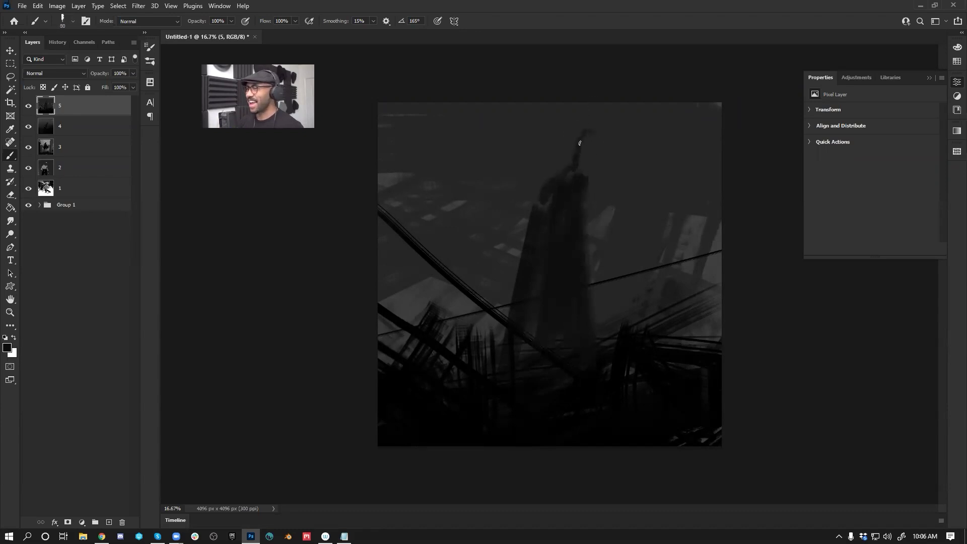
Step: Paint the figure's dark, elongated head above the neck with the brush enlarged to 250 px
{"action": "key", "text": "bracketright"}
{"action": "key", "text": "bracketright"}
{"action": "key", "text": "bracketright"}
{"action": "key", "text": "bracketright"}
{"action": "key", "text": "bracketright"}
{"action": "key", "text": "bracketright"}
{"action": "left_click_drag", "start_coordinate": [590, 132], "coordinate": [583, 145]}
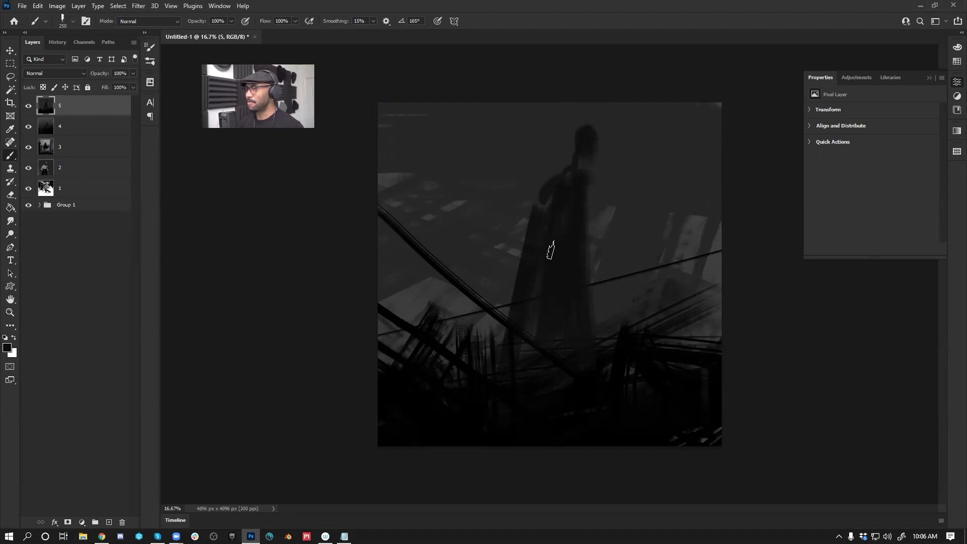
Step: Flip the canvas horizontally and paint a bent, raised arm with clawed fingers on the figure's right side
{"action": "key", "text": "F2"}
{"action": "key", "text": "bracketleft"}
{"action": "key", "text": "bracketleft"}
{"action": "key", "text": "bracketleft"}
{"action": "key", "text": "bracketleft"}
{"action": "key", "text": "bracketleft"}
{"action": "mouse_move", "coordinate": [515, 191]}
{"action": "left_mouse_down"}
{"action": "mouse_move", "coordinate": [501, 276]}
{"action": "mouse_move", "coordinate": [512, 214]}
{"action": "mouse_move", "coordinate": [497, 207]}
{"action": "mouse_move", "coordinate": [520, 193]}
{"action": "left_mouse_up"}
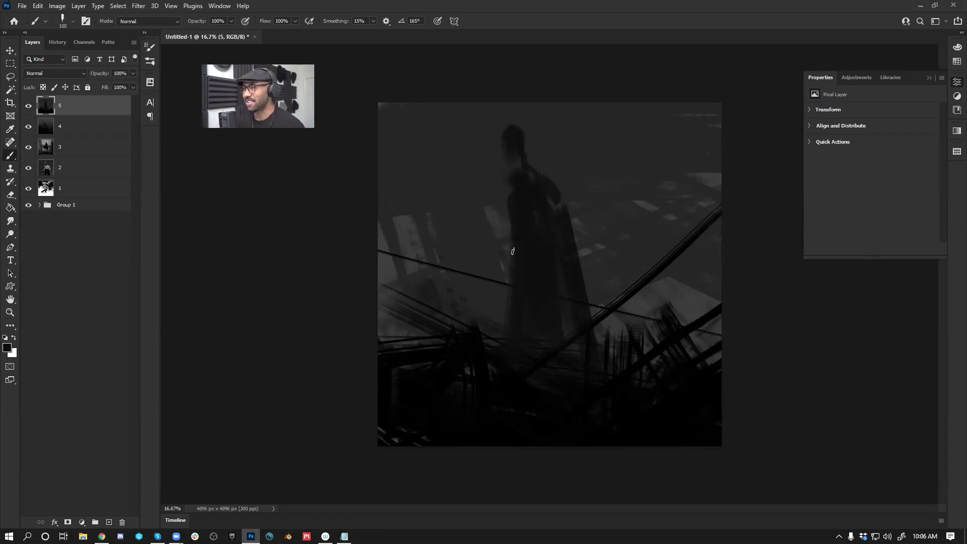
{"action": "mouse_move", "coordinate": [554, 189]}
{"action": "left_mouse_down"}
{"action": "mouse_move", "coordinate": [578, 217]}
{"action": "mouse_move", "coordinate": [565, 196]}
{"action": "mouse_move", "coordinate": [564, 209]}
{"action": "mouse_move", "coordinate": [608, 235]}
{"action": "mouse_move", "coordinate": [587, 222]}
{"action": "mouse_move", "coordinate": [589, 192]}
{"action": "left_mouse_up"}
{"action": "key", "text": "bracketleft"}
{"action": "key", "text": "bracketleft"}
{"action": "left_click_drag", "start_coordinate": [590, 225], "coordinate": [595, 226]}
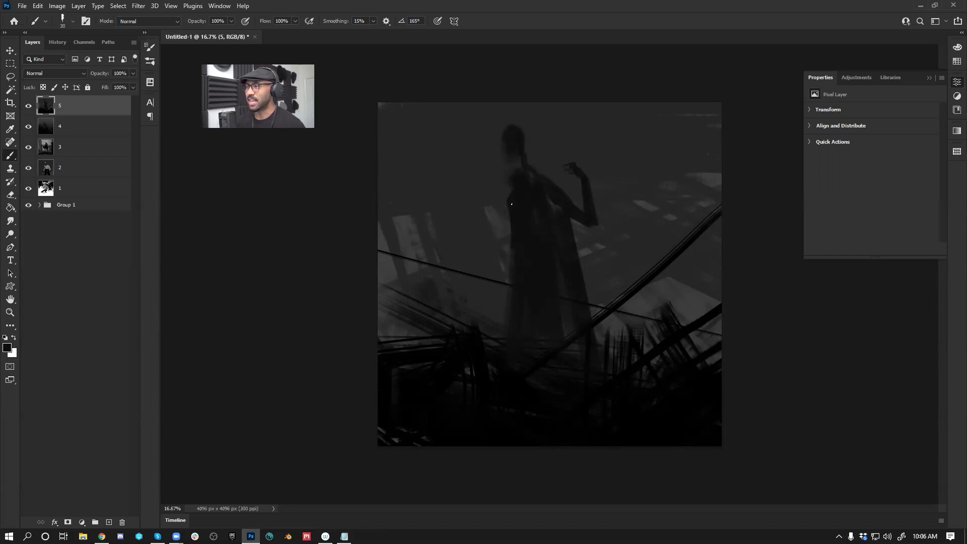
Step: Paint a short upper arm slanting down from the figure's left shoulder with an enlarged brush
{"action": "key", "text": "bracketright"}
{"action": "key", "text": "bracketright"}
{"action": "key", "text": "bracketright"}
{"action": "key", "text": "bracketright"}
{"action": "key", "text": "bracketright"}
{"action": "key", "text": "bracketright"}
{"action": "key", "text": "bracketright"}
{"action": "key", "text": "bracketright"}
{"action": "key", "text": "bracketright"}
{"action": "key", "text": "bracketright"}
{"action": "key", "text": "bracketright"}
{"action": "key", "text": "bracketright"}
{"action": "key", "text": "bracketright"}
{"action": "key", "text": "bracketright"}
{"action": "key", "text": "bracketright"}
{"action": "key", "text": "bracketright"}
{"action": "key", "text": "bracketright"}
{"action": "key", "text": "bracketright"}
{"action": "key", "text": "bracketright"}
{"action": "key", "text": "bracketright"}
{"action": "left_click_drag", "start_coordinate": [496, 224], "coordinate": [509, 199]}
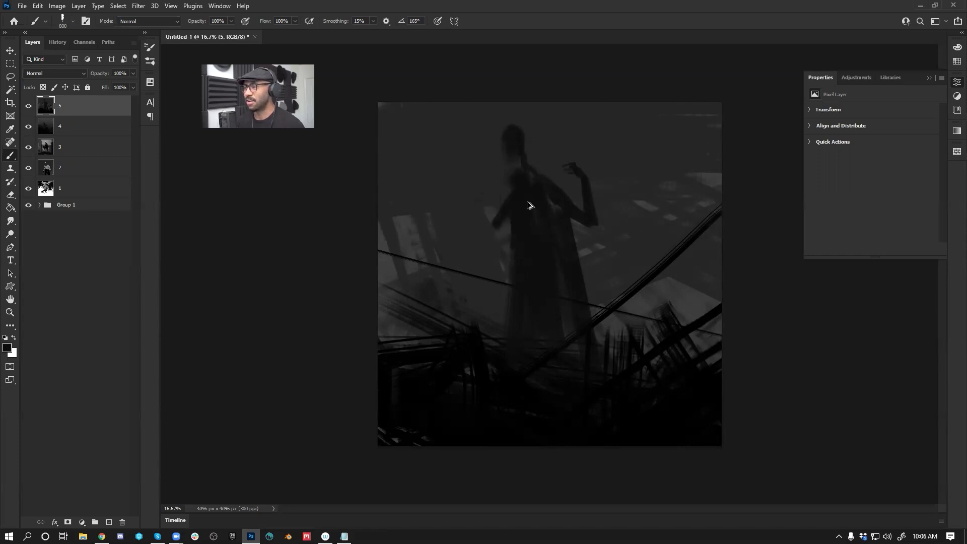
Step: Extend the left arm with a small brush, adding a long horizontal forearm and an open, clawed hand
{"action": "key", "text": "bracketleft"}
{"action": "key", "text": "bracketleft"}
{"action": "key", "text": "bracketleft"}
{"action": "key", "text": "bracketleft"}
{"action": "key", "text": "bracketleft"}
{"action": "key", "text": "bracketleft"}
{"action": "key", "text": "bracketleft"}
{"action": "key", "text": "bracketleft"}
{"action": "key", "text": "bracketleft"}
{"action": "key", "text": "bracketleft"}
{"action": "key", "text": "bracketleft"}
{"action": "key", "text": "bracketleft"}
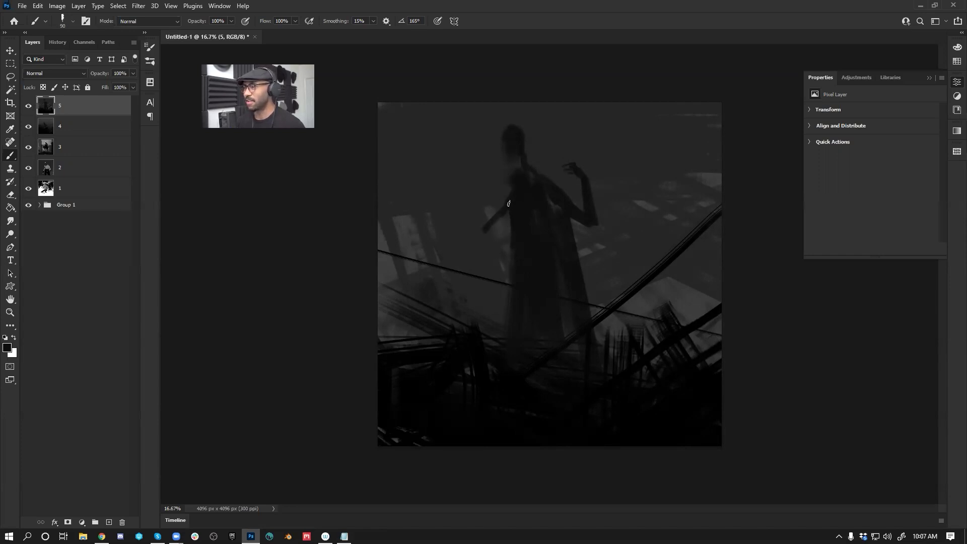
{"action": "mouse_move", "coordinate": [514, 194]}
{"action": "left_mouse_down"}
{"action": "mouse_move", "coordinate": [466, 245]}
{"action": "mouse_move", "coordinate": [410, 248]}
{"action": "mouse_move", "coordinate": [464, 246]}
{"action": "left_mouse_up"}
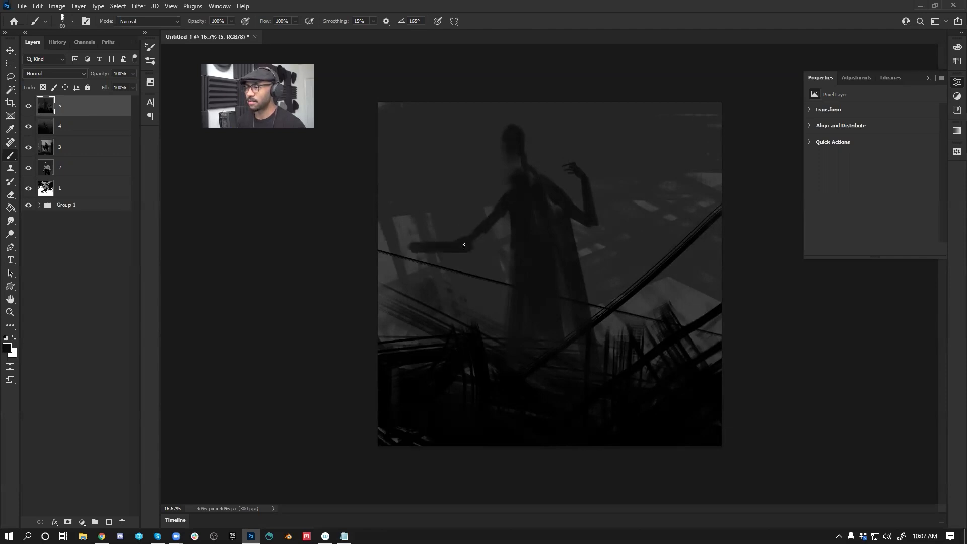
{"action": "left_click_drag", "start_coordinate": [405, 236], "coordinate": [407, 247]}
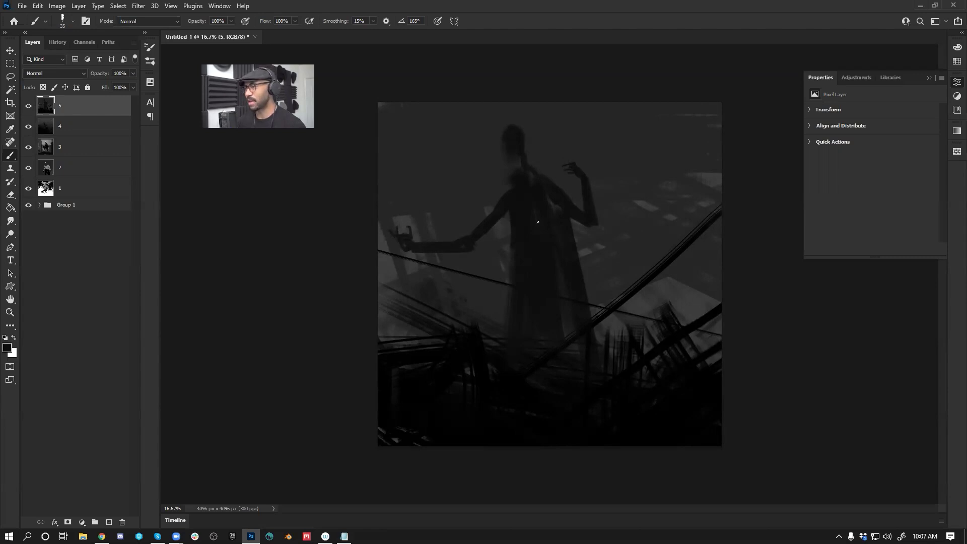
Step: Add small bent arms at the figure's waist and thin spikes around its shoulders, undoing the last stroke on the left arm
{"action": "left_click_drag", "start_coordinate": [507, 246], "coordinate": [500, 258]}
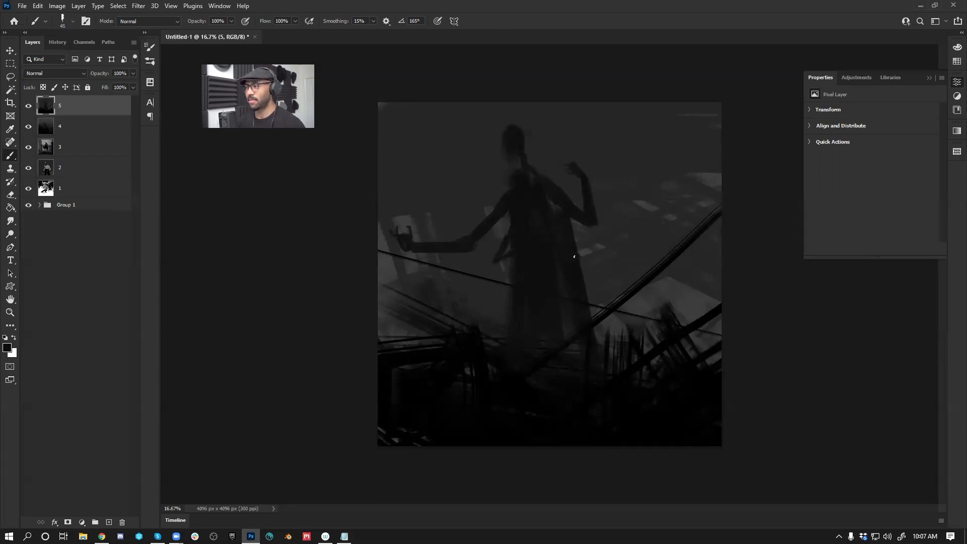
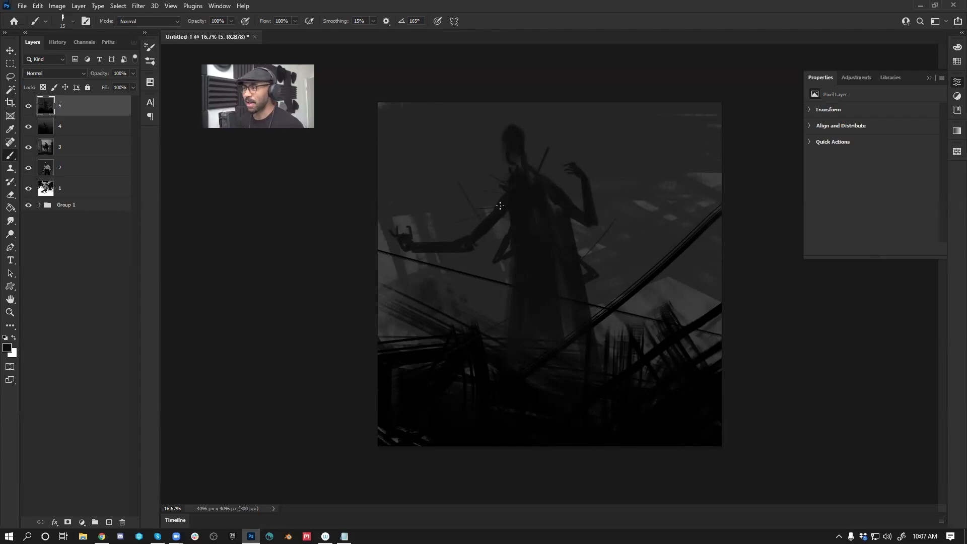
{"action": "left_click_drag", "start_coordinate": [479, 243], "coordinate": [518, 210]}
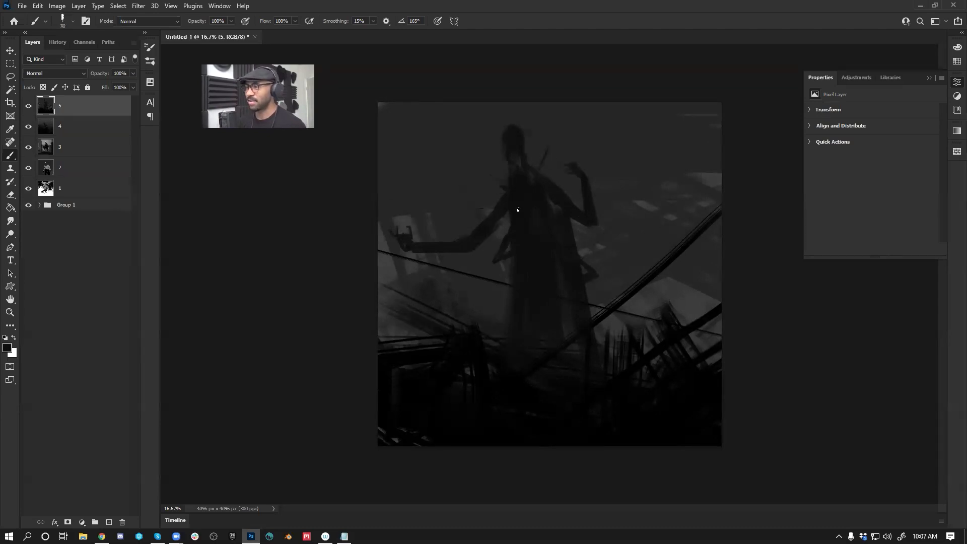
{"action": "key", "text": "ctrl+z"}
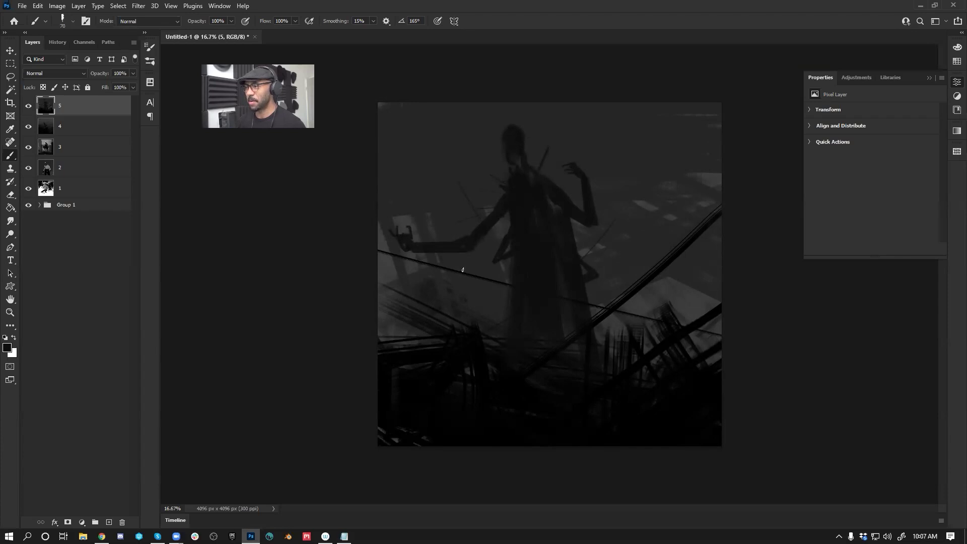
Step: Flip the canvas back horizontally and examine the figure's silhouette against the background
{"action": "key", "text": "F2"}
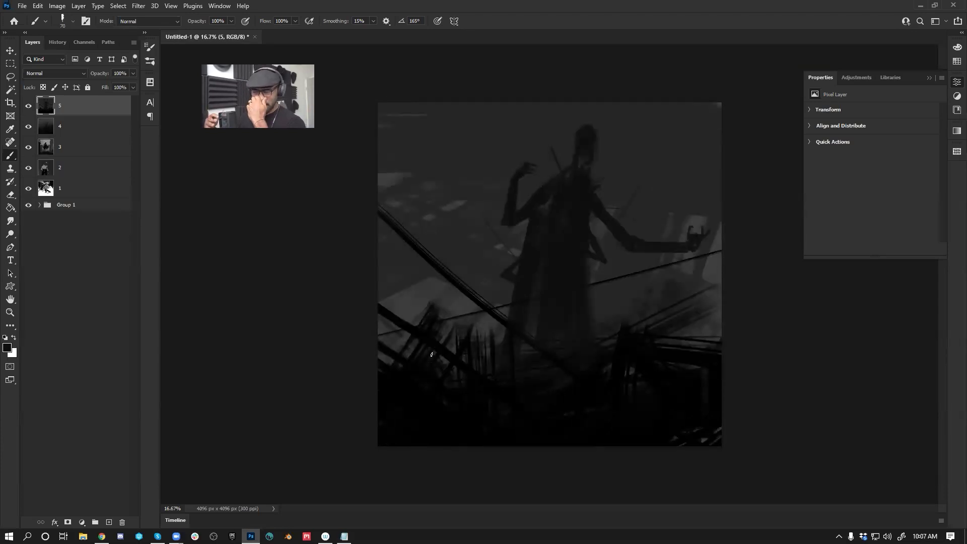
{"action": "key", "text": "z"}
{"action": "left_click", "coordinate": [549, 202]}
{"action": "left_click", "coordinate": [552, 219], "text": "alt"}
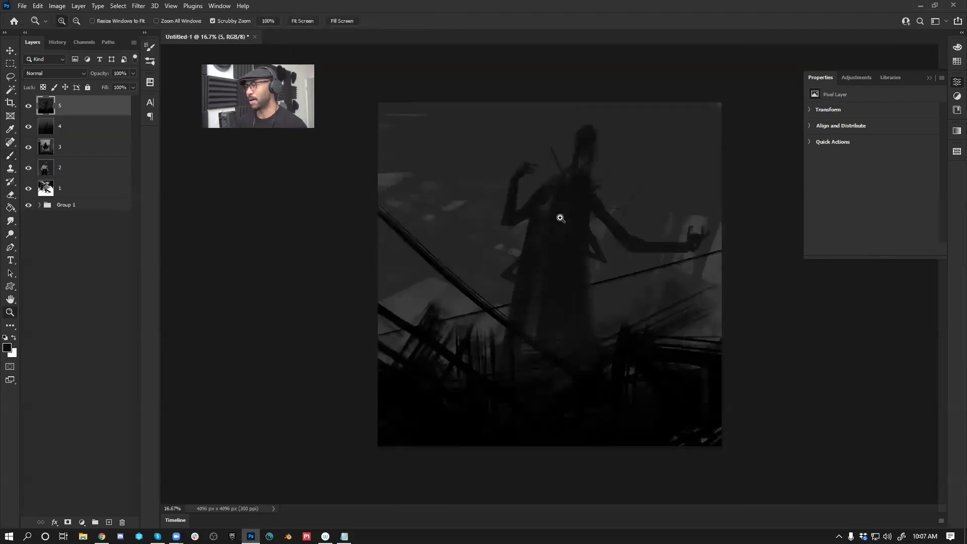
{"action": "left_click", "coordinate": [561, 218]}
{"action": "left_click", "coordinate": [534, 265], "text": "alt"}
{"action": "key", "text": "b"}
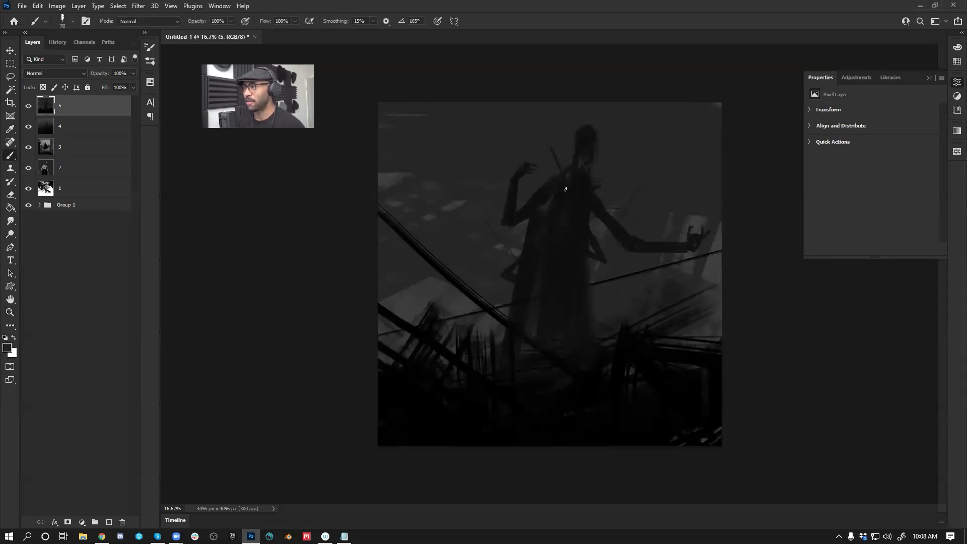
Step: Even out the figure's chest and upper robe with dark grey strokes, varying the brush size up to 700 px
{"action": "key", "text": "bracketright"}
{"action": "key", "text": "bracketright"}
{"action": "key", "text": "bracketright"}
{"action": "key", "text": "bracketright"}
{"action": "key", "text": "bracketright"}
{"action": "key", "text": "bracketright"}
{"action": "key", "text": "bracketright"}
{"action": "key", "text": "bracketright"}
{"action": "key", "text": "bracketright"}
{"action": "key", "text": "bracketright"}
{"action": "key", "text": "bracketright"}
{"action": "key", "text": "bracketright"}
{"action": "key", "text": "bracketright"}
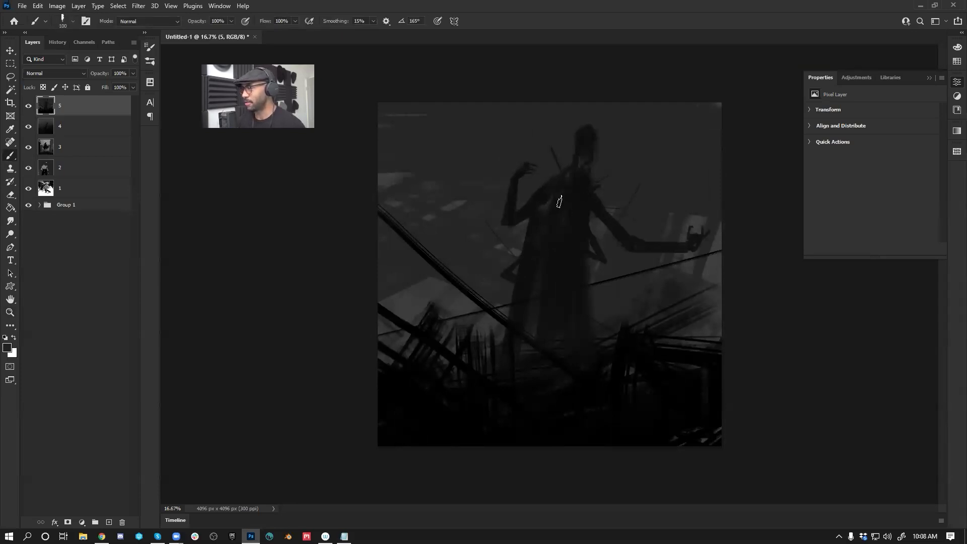
{"action": "key", "text": "bracketleft"}
{"action": "key", "text": "bracketleft"}
{"action": "key", "text": "bracketleft"}
{"action": "key", "text": "bracketleft"}
{"action": "key", "text": "bracketleft"}
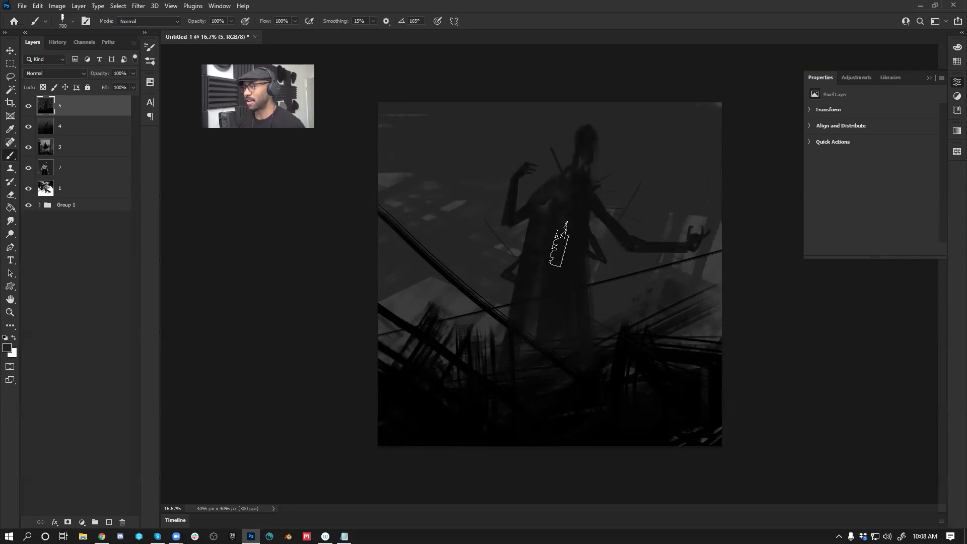
Step: Flip the canvas horizontally again and test a black stroke on the figure's upper robe, undoing that stroke
{"action": "key", "text": "ctrl+shift+h"}
{"action": "key", "text": "bracketleft"}
{"action": "key", "text": "bracketleft"}
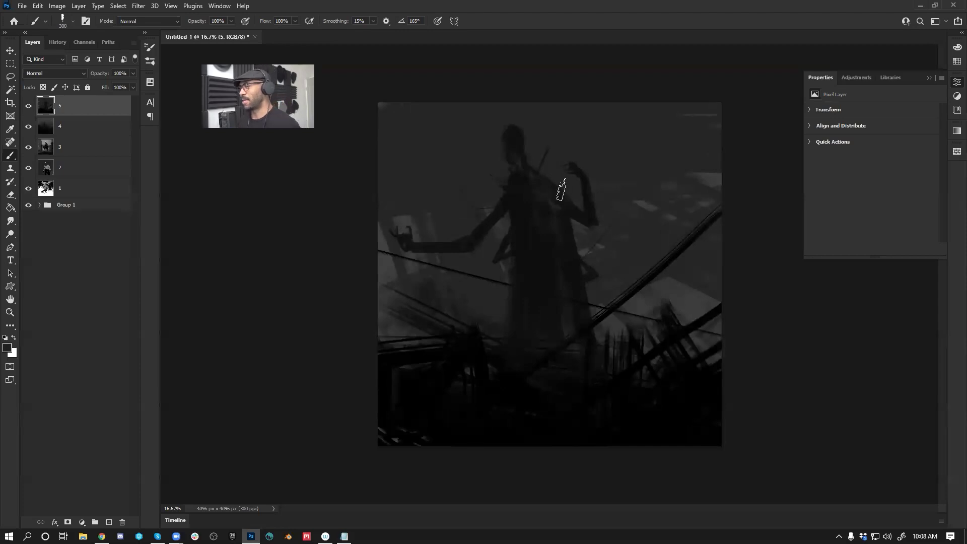
{"action": "left_click_drag", "start_coordinate": [553, 205], "coordinate": [559, 241]}
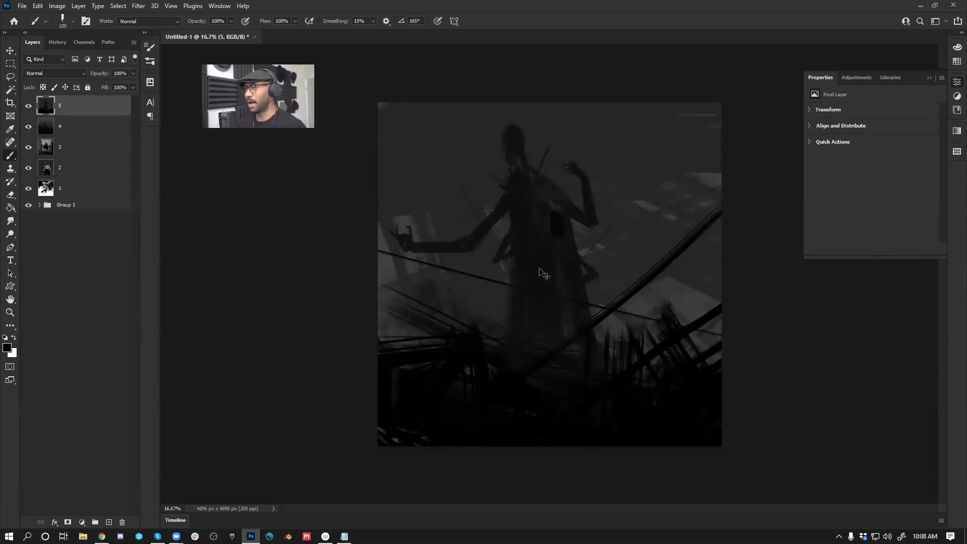
{"action": "key", "text": "ctrl+z"}
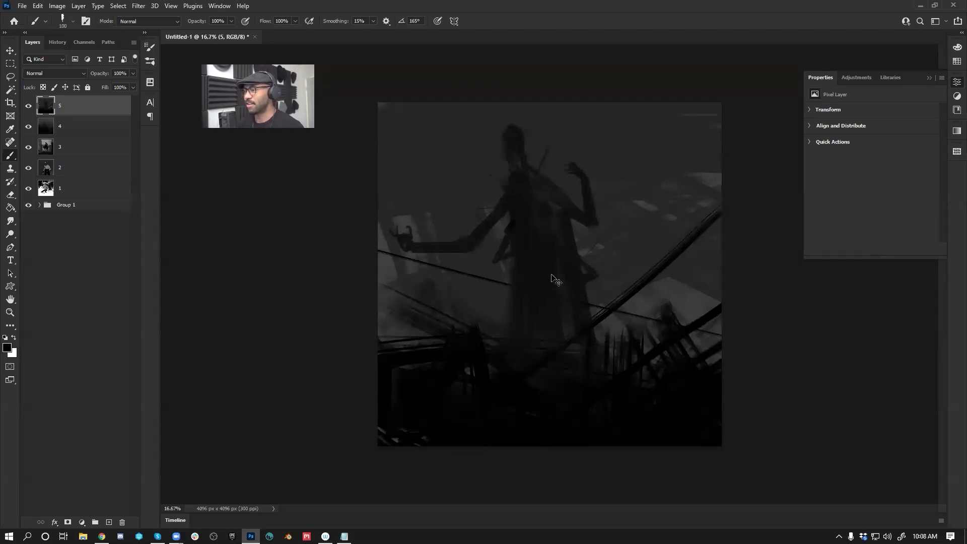
Step: Extend the figure's head upward into a tall, flaring black shape with a large brush, undoing one stroke along the way
{"action": "key", "text": "bracketright"}
{"action": "key", "text": "bracketright"}
{"action": "key", "text": "bracketright"}
{"action": "key", "text": "bracketright"}
{"action": "key", "text": "bracketright"}
{"action": "key", "text": "bracketright"}
{"action": "key", "text": "bracketright"}
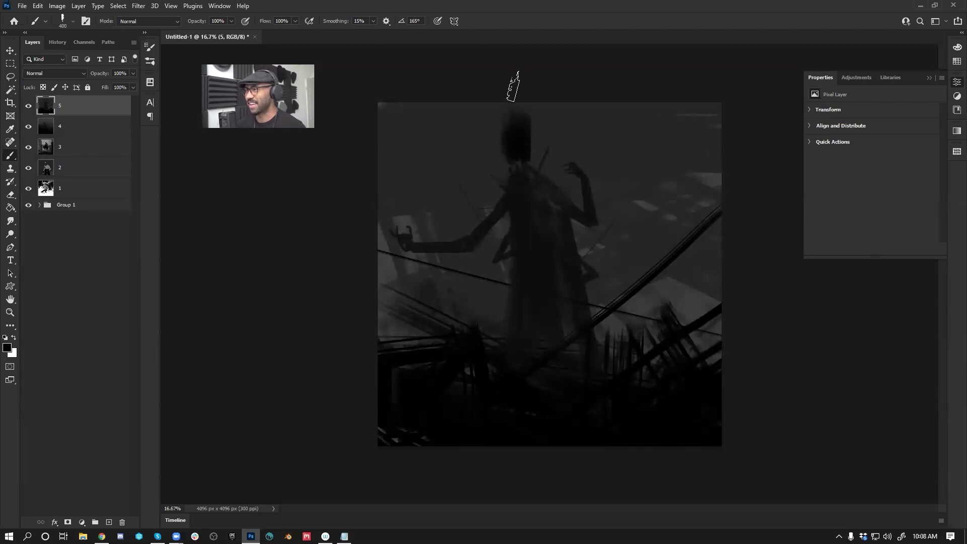
{"action": "key", "text": "bracketleft"}
{"action": "left_click_drag", "start_coordinate": [518, 152], "coordinate": [508, 108]}
{"action": "key", "text": "ctrl+z"}
{"action": "mouse_move", "coordinate": [516, 153]}
{"action": "left_mouse_down"}
{"action": "mouse_move", "coordinate": [495, 73]}
{"action": "mouse_move", "coordinate": [515, 150]}
{"action": "mouse_move", "coordinate": [486, 73]}
{"action": "mouse_move", "coordinate": [516, 147]}
{"action": "mouse_move", "coordinate": [508, 97]}
{"action": "left_mouse_up"}
{"action": "key", "text": "bracketleft"}
{"action": "key", "text": "bracketleft"}
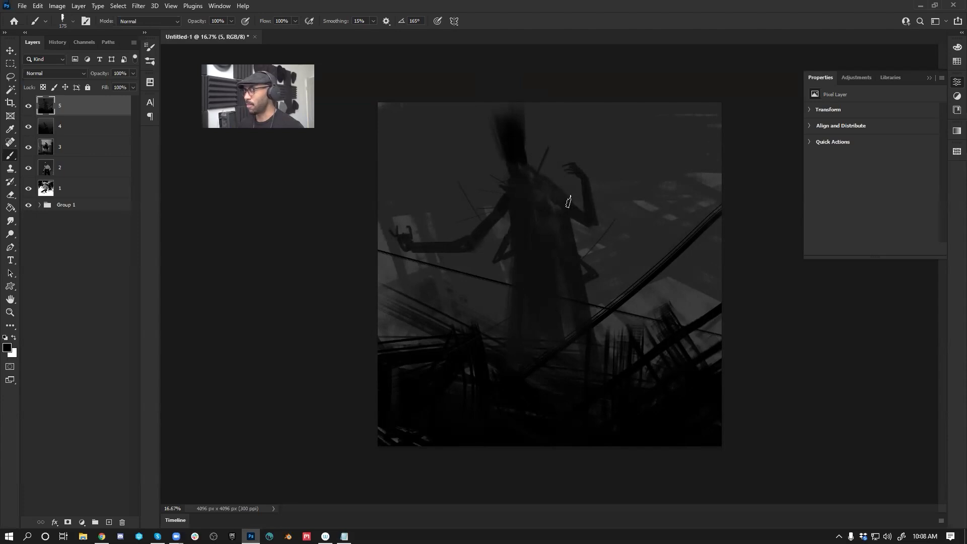
Step: Widen and darken the figure's lower robe with broad black strokes, using brush sizes of 900 px and 700 px
{"action": "key", "text": "bracketright"}
{"action": "key", "text": "bracketright"}
{"action": "key", "text": "bracketright"}
{"action": "key", "text": "bracketright"}
{"action": "key", "text": "bracketright"}
{"action": "key", "text": "bracketright"}
{"action": "key", "text": "bracketright"}
{"action": "key", "text": "bracketright"}
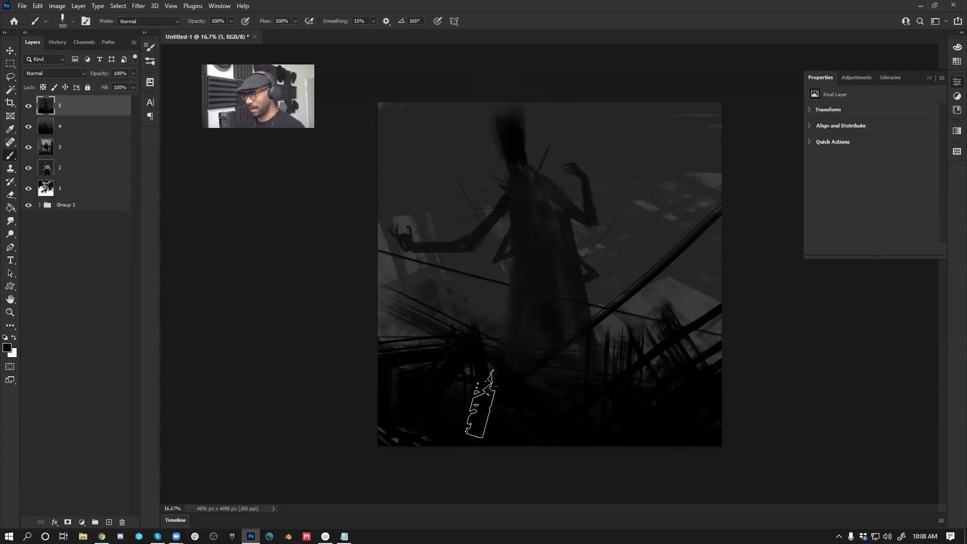
{"action": "left_click_drag", "start_coordinate": [548, 283], "coordinate": [444, 394]}
{"action": "key", "text": "bracketleft"}
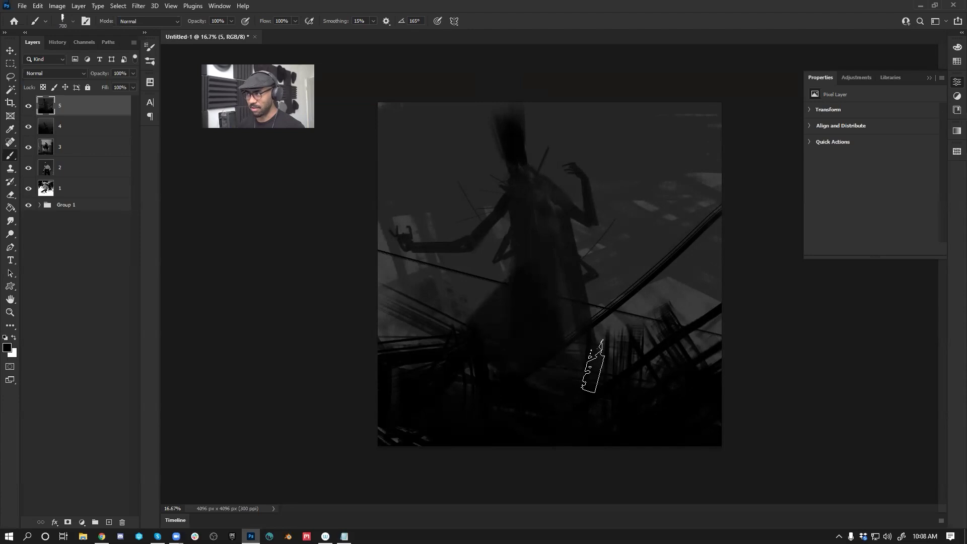
{"action": "left_click_drag", "start_coordinate": [574, 348], "coordinate": [594, 423]}
Step: Block in light on the raised arm from shoulder to elbow with a small white brush, undoing a stroke along the way
{"action": "key", "text": "z"}
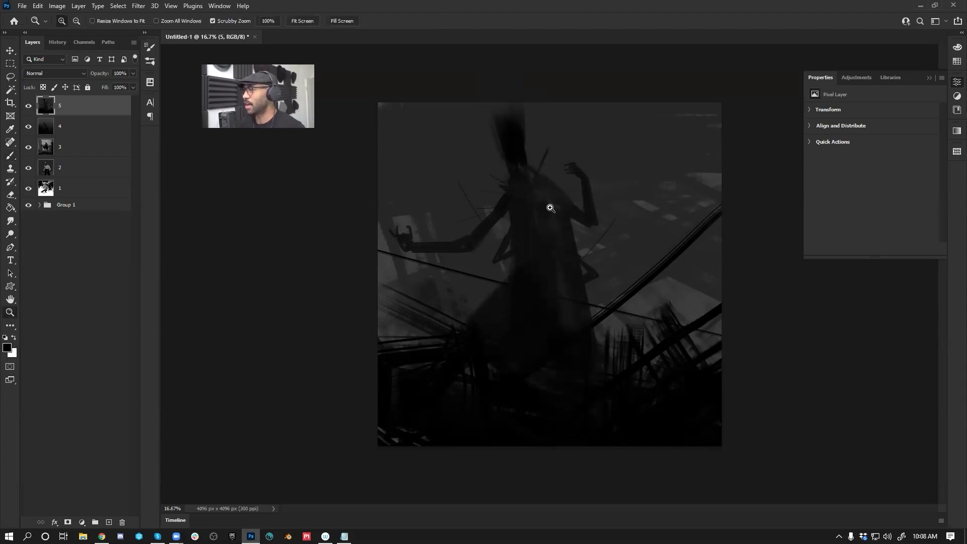
{"action": "left_click", "coordinate": [549, 208]}
{"action": "key", "text": "b"}
{"action": "key", "text": "bracketleft"}
{"action": "key", "text": "bracketleft"}
{"action": "key", "text": "bracketleft"}
{"action": "key", "text": "bracketleft"}
{"action": "key", "text": "bracketleft"}
{"action": "key", "text": "bracketleft"}
{"action": "key", "text": "bracketleft"}
{"action": "key", "text": "bracketleft"}
{"action": "key", "text": "bracketleft"}
{"action": "key", "text": "bracketleft"}
{"action": "key", "text": "bracketleft"}
{"action": "key", "text": "bracketleft"}
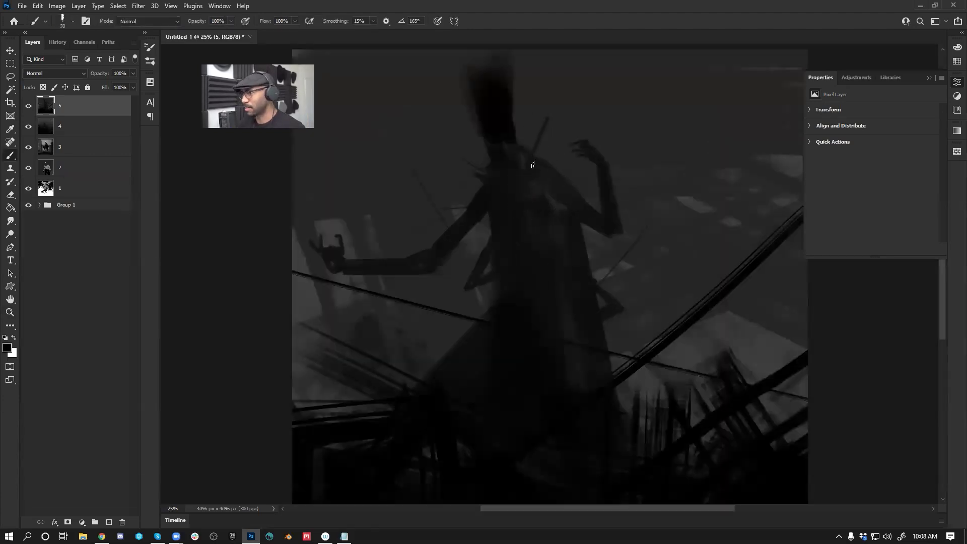
{"action": "key", "text": "x"}
{"action": "key", "text": "bracketright"}
{"action": "key", "text": "x"}
{"action": "key", "text": "x"}
{"action": "mouse_move", "coordinate": [529, 161]}
{"action": "left_mouse_down"}
{"action": "mouse_move", "coordinate": [556, 174]}
{"action": "mouse_move", "coordinate": [539, 163]}
{"action": "mouse_move", "coordinate": [533, 172]}
{"action": "mouse_move", "coordinate": [532, 159]}
{"action": "mouse_move", "coordinate": [524, 169]}
{"action": "mouse_move", "coordinate": [560, 184]}
{"action": "mouse_move", "coordinate": [560, 174]}
{"action": "mouse_move", "coordinate": [578, 197]}
{"action": "mouse_move", "coordinate": [559, 183]}
{"action": "mouse_move", "coordinate": [570, 199]}
{"action": "mouse_move", "coordinate": [597, 217]}
{"action": "left_mouse_up"}
{"action": "key", "text": "ctrl+z"}
{"action": "key", "text": "bracketright"}
Step: Shade the underside of the raised upper arm and fill its forearm with sampled mid greys at 50 px
{"action": "left_click", "coordinate": [542, 167], "text": "alt"}
{"action": "key", "text": "bracketleft"}
{"action": "key", "text": "bracketleft"}
{"action": "key", "text": "bracketleft"}
{"action": "key", "text": "bracketleft"}
{"action": "key", "text": "bracketleft"}
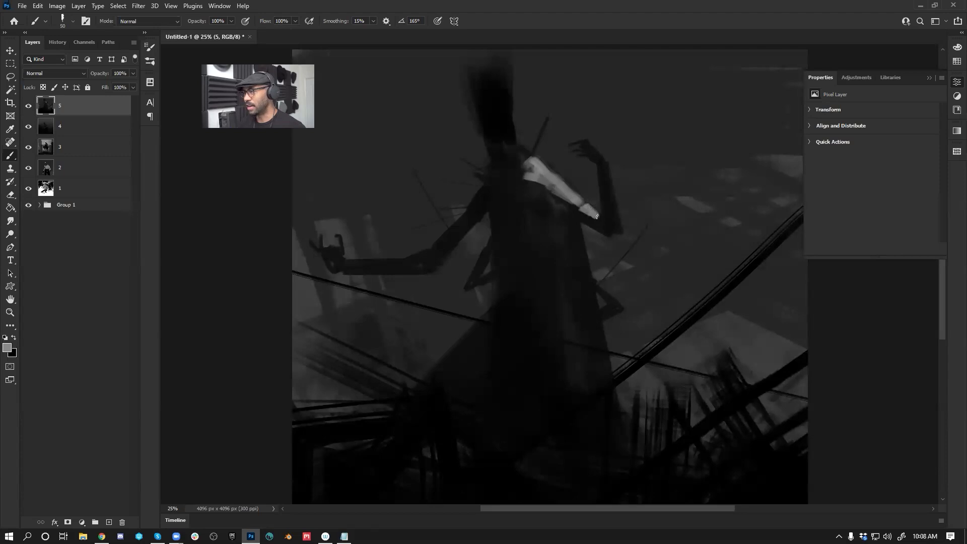
{"action": "mouse_move", "coordinate": [550, 197]}
{"action": "left_mouse_down"}
{"action": "mouse_move", "coordinate": [571, 205]}
{"action": "mouse_move", "coordinate": [538, 194]}
{"action": "mouse_move", "coordinate": [605, 224]}
{"action": "mouse_move", "coordinate": [580, 211]}
{"action": "mouse_move", "coordinate": [600, 222]}
{"action": "left_mouse_up"}
{"action": "left_click", "coordinate": [564, 203], "text": "alt"}
{"action": "left_click_drag", "start_coordinate": [603, 164], "coordinate": [605, 223]}
{"action": "mouse_move", "coordinate": [602, 182]}
{"action": "left_mouse_down"}
{"action": "mouse_move", "coordinate": [584, 146]}
{"action": "mouse_move", "coordinate": [607, 176]}
{"action": "mouse_move", "coordinate": [605, 165]}
{"action": "mouse_move", "coordinate": [617, 215]}
{"action": "mouse_move", "coordinate": [607, 184]}
{"action": "mouse_move", "coordinate": [609, 229]}
{"action": "mouse_move", "coordinate": [607, 159]}
{"action": "mouse_move", "coordinate": [613, 234]}
{"action": "left_mouse_up"}
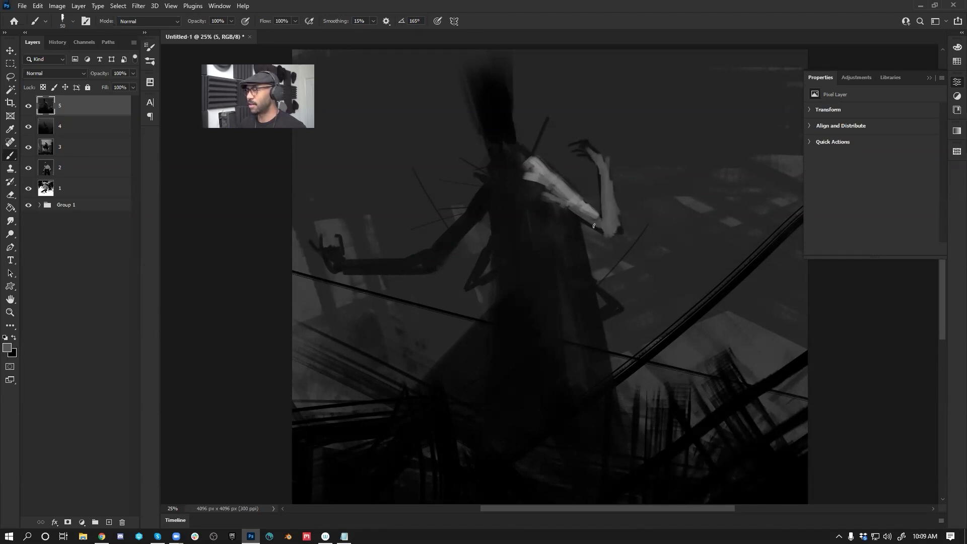
{"action": "left_click_drag", "start_coordinate": [562, 207], "coordinate": [580, 218]}
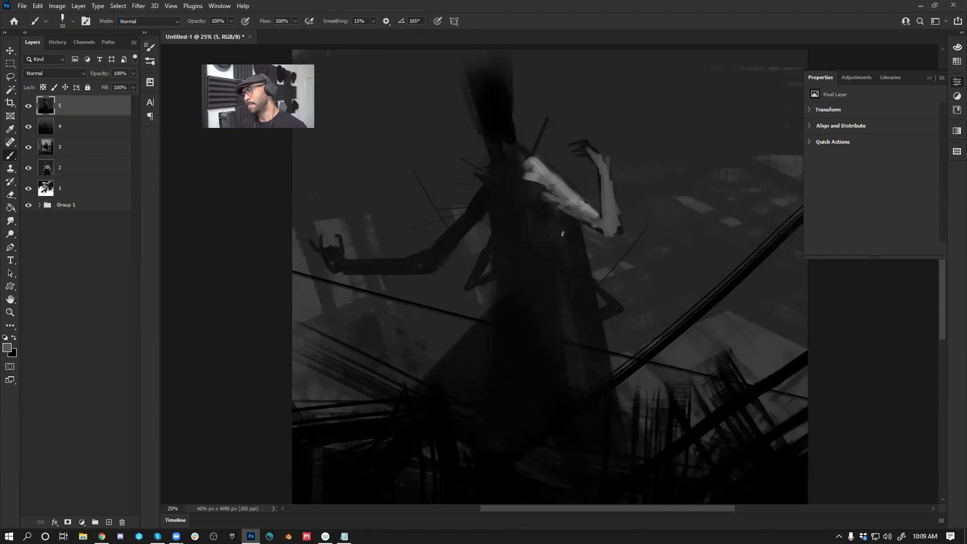
Step: Flip the canvas horizontally and refine the lit shoulder and the arm's lower edge with sampled greys
{"action": "key", "text": "ctrl+shift+h"}
{"action": "mouse_move", "coordinate": [567, 177]}
{"action": "left_mouse_down"}
{"action": "mouse_move", "coordinate": [544, 174]}
{"action": "mouse_move", "coordinate": [529, 191]}
{"action": "left_mouse_up"}
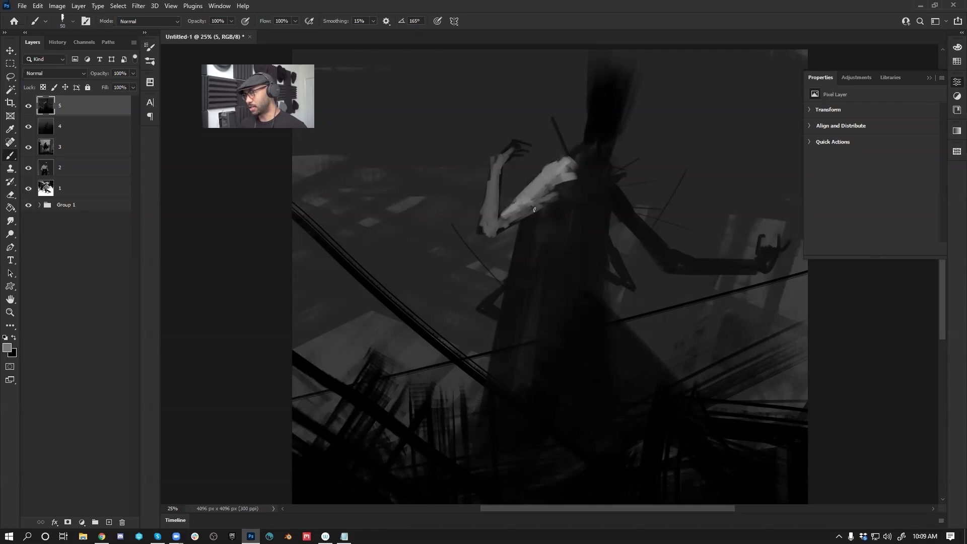
{"action": "left_click", "coordinate": [494, 215], "text": "alt"}
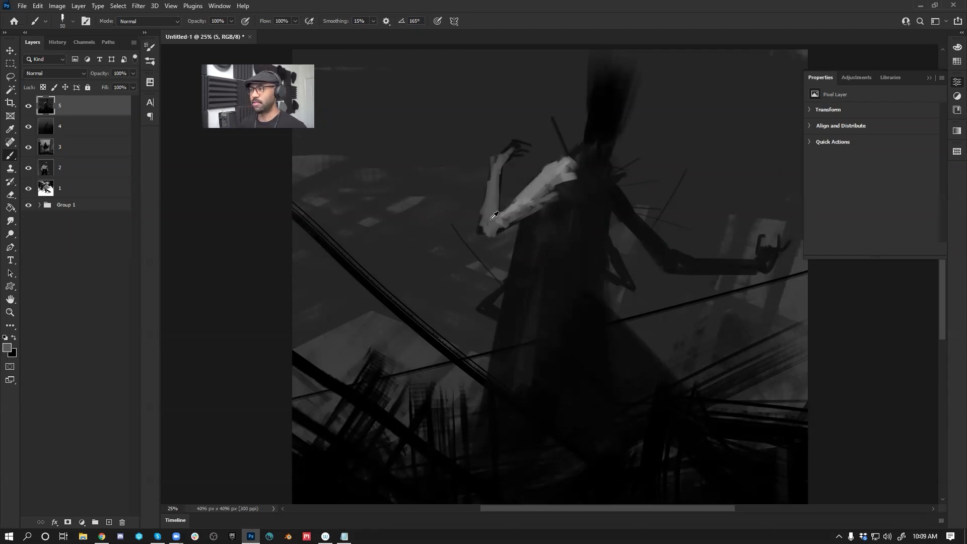
{"action": "mouse_move", "coordinate": [521, 216]}
{"action": "left_mouse_down"}
{"action": "mouse_move", "coordinate": [589, 177]}
{"action": "mouse_move", "coordinate": [536, 228]}
{"action": "mouse_move", "coordinate": [574, 233]}
{"action": "mouse_move", "coordinate": [577, 209]}
{"action": "left_mouse_up"}
Step: Paint soft dark grey values across the figure's chest and waist with a larger brush, then reduce the brush size
{"action": "key", "text": "]"}
{"action": "key", "text": "]"}
{"action": "key", "text": "]"}
{"action": "key", "text": "]"}
{"action": "key", "text": "]"}
{"action": "key", "text": "]"}
{"action": "key", "text": "]"}
{"action": "key", "text": "]"}
{"action": "left_click", "coordinate": [568, 195], "text": "alt"}
{"action": "mouse_move", "coordinate": [529, 263]}
{"action": "left_mouse_down"}
{"action": "mouse_move", "coordinate": [568, 231]}
{"action": "mouse_move", "coordinate": [538, 283]}
{"action": "mouse_move", "coordinate": [515, 253]}
{"action": "mouse_move", "coordinate": [578, 251]}
{"action": "left_mouse_up"}
{"action": "left_click", "coordinate": [547, 289], "text": "alt"}
{"action": "key", "text": "bracketleft"}
{"action": "key", "text": "bracketleft"}
{"action": "key", "text": "bracketleft"}
{"action": "key", "text": "bracketleft"}
{"action": "key", "text": "bracketleft"}
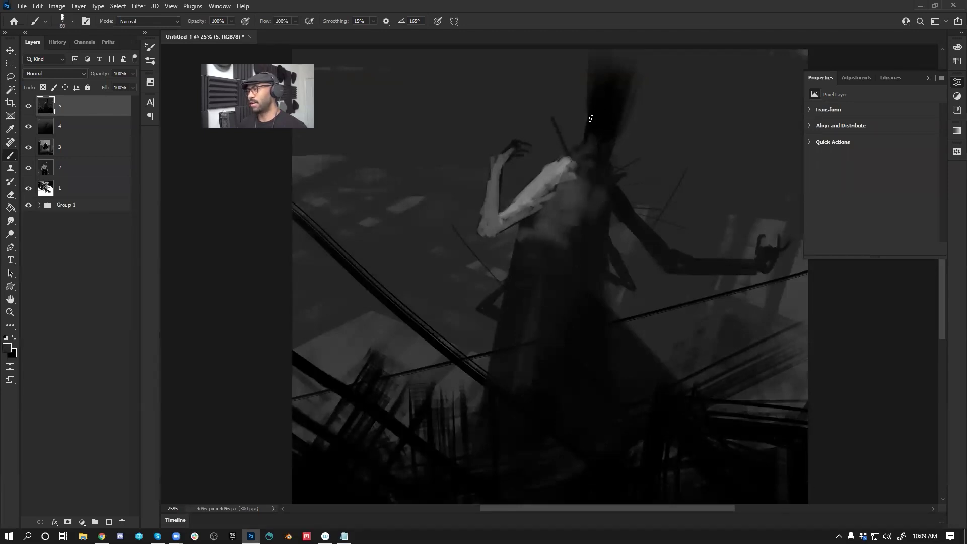
Step: Brighten the raised upper arm from elbow to shoulder with light grey highlight strokes
{"action": "left_click", "coordinate": [519, 206], "text": "alt"}
{"action": "left_click", "coordinate": [525, 204], "text": "alt"}
{"action": "mouse_move", "coordinate": [522, 207]}
{"action": "left_mouse_down"}
{"action": "mouse_move", "coordinate": [549, 168]}
{"action": "mouse_move", "coordinate": [518, 203]}
{"action": "mouse_move", "coordinate": [553, 170]}
{"action": "mouse_move", "coordinate": [501, 220]}
{"action": "left_mouse_up"}
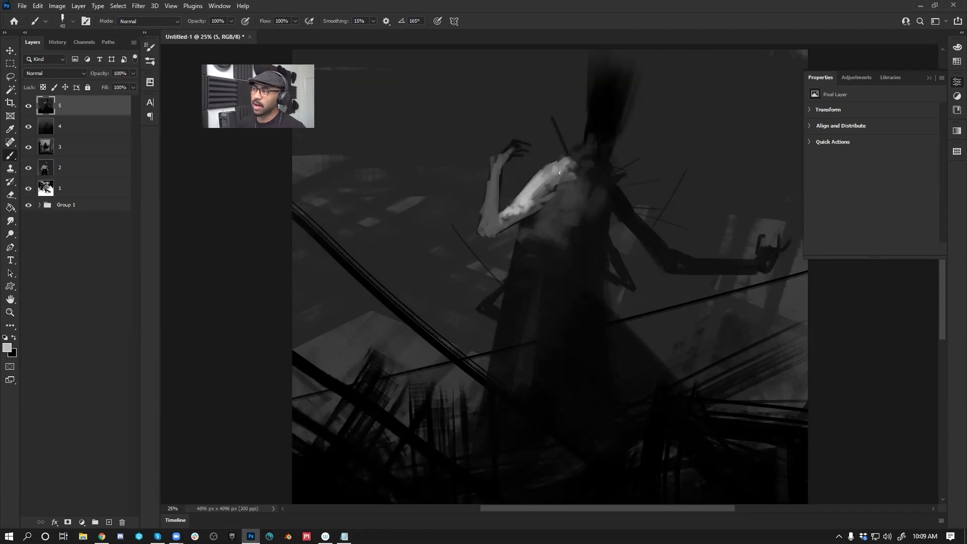
{"action": "left_click_drag", "start_coordinate": [550, 186], "coordinate": [570, 154]}
Step: Check the figure at a small scale and extend light grey strokes from the lit shoulder onto the chest
{"action": "key", "text": "z"}
{"action": "left_click", "coordinate": [572, 205], "text": "alt"}
{"action": "left_click", "coordinate": [572, 206], "text": "alt"}
{"action": "left_click", "coordinate": [572, 206], "text": "alt"}
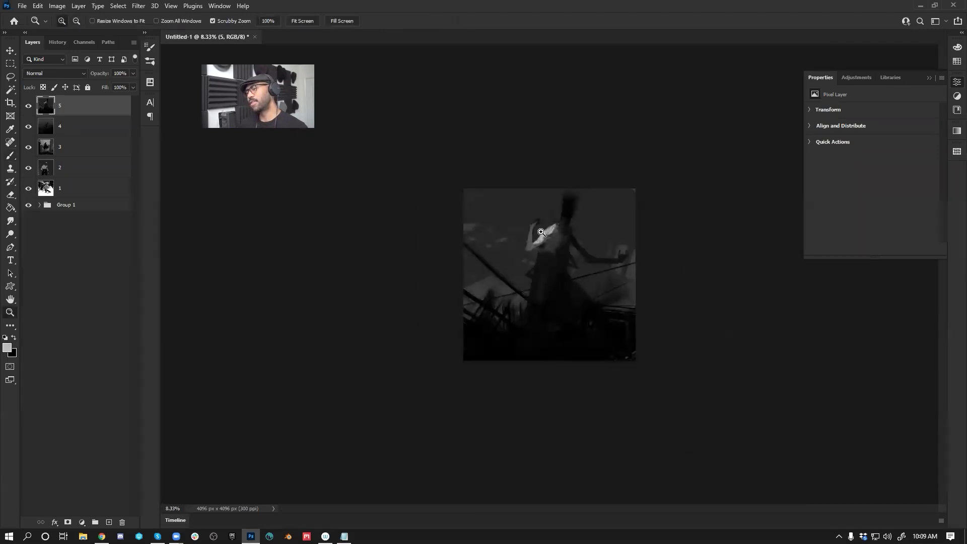
{"action": "left_click", "coordinate": [552, 242]}
{"action": "left_click", "coordinate": [553, 241]}
{"action": "key", "text": "b"}
{"action": "key", "text": "bracketright"}
{"action": "key", "text": "bracketright"}
{"action": "mouse_move", "coordinate": [559, 157]}
{"action": "left_mouse_down"}
{"action": "mouse_move", "coordinate": [572, 186]}
{"action": "mouse_move", "coordinate": [567, 152]}
{"action": "mouse_move", "coordinate": [571, 181]}
{"action": "mouse_move", "coordinate": [546, 196]}
{"action": "mouse_move", "coordinate": [582, 165]}
{"action": "mouse_move", "coordinate": [546, 188]}
{"action": "mouse_move", "coordinate": [569, 182]}
{"action": "left_mouse_up"}
{"action": "key", "text": "bracketleft"}
{"action": "left_click", "coordinate": [558, 180], "text": "alt"}
{"action": "left_click_drag", "start_coordinate": [562, 192], "coordinate": [558, 197]}
Step: Model the ribs and the waist edge below the lit chest with sampled mid and dark grey strokes
{"action": "key", "text": "bracketleft"}
{"action": "key", "text": "bracketleft"}
{"action": "key", "text": "bracketleft"}
{"action": "left_click", "coordinate": [571, 190], "text": "alt"}
{"action": "left_click_drag", "start_coordinate": [563, 193], "coordinate": [533, 206]}
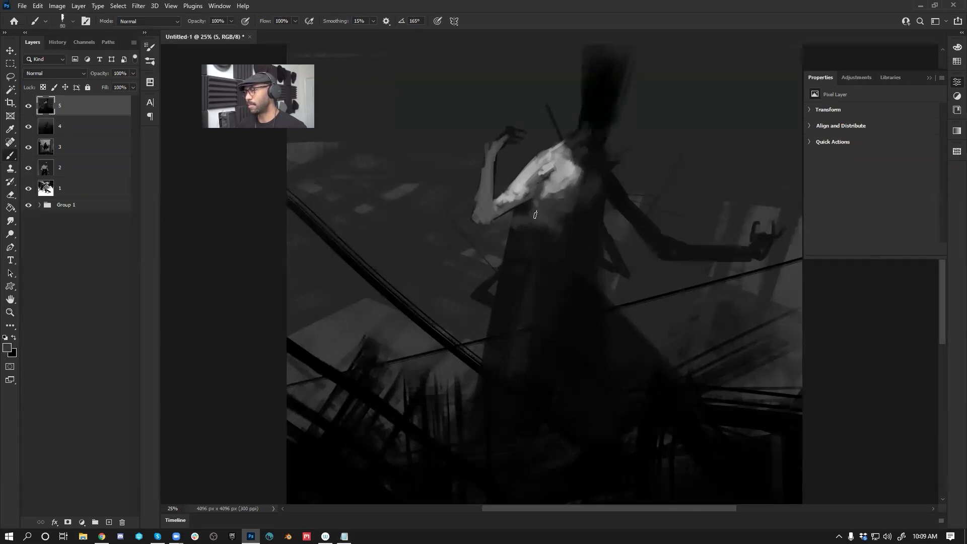
{"action": "left_click", "coordinate": [547, 189], "text": "alt"}
{"action": "left_click", "coordinate": [541, 197], "text": "alt"}
{"action": "mouse_move", "coordinate": [543, 212]}
{"action": "left_mouse_down"}
{"action": "mouse_move", "coordinate": [537, 202]}
{"action": "mouse_move", "coordinate": [551, 204]}
{"action": "left_mouse_up"}
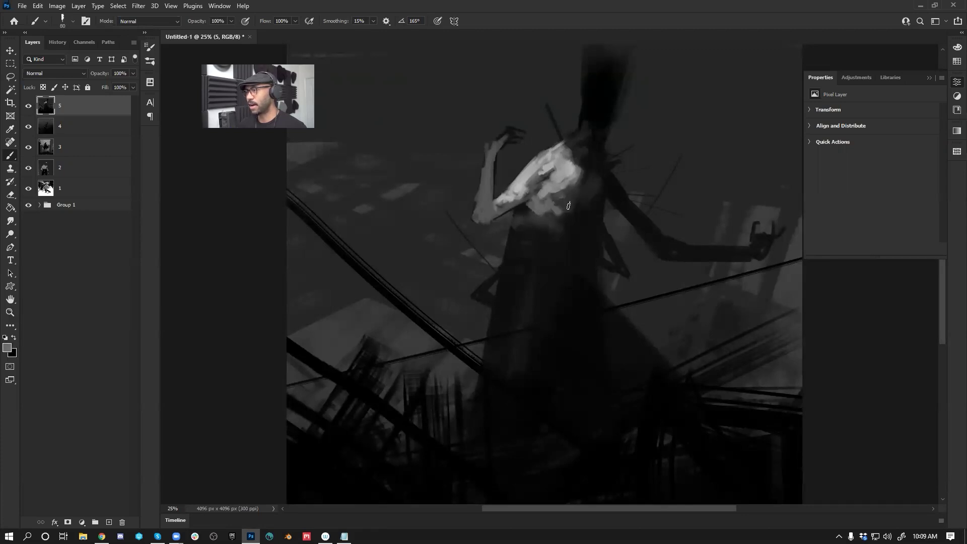
{"action": "left_click", "coordinate": [532, 210], "text": "alt"}
{"action": "mouse_move", "coordinate": [534, 207]}
{"action": "left_mouse_down"}
{"action": "mouse_move", "coordinate": [549, 222]}
{"action": "mouse_move", "coordinate": [525, 213]}
{"action": "mouse_move", "coordinate": [514, 236]}
{"action": "mouse_move", "coordinate": [554, 236]}
{"action": "left_mouse_up"}
Step: Examine the painting at a small scale and compare it with the earlier studies by toggling the visibility of layers 5 and 4
{"action": "key", "text": "z"}
{"action": "left_click", "coordinate": [578, 252], "text": "alt"}
{"action": "left_click", "coordinate": [563, 286], "text": "alt"}
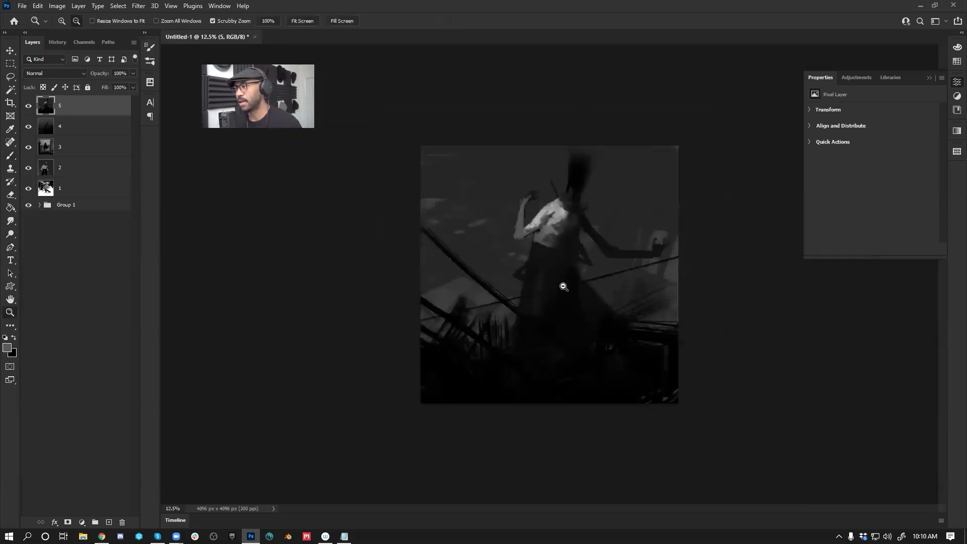
{"action": "left_click", "coordinate": [561, 303]}
{"action": "left_click", "coordinate": [561, 304], "text": "alt"}
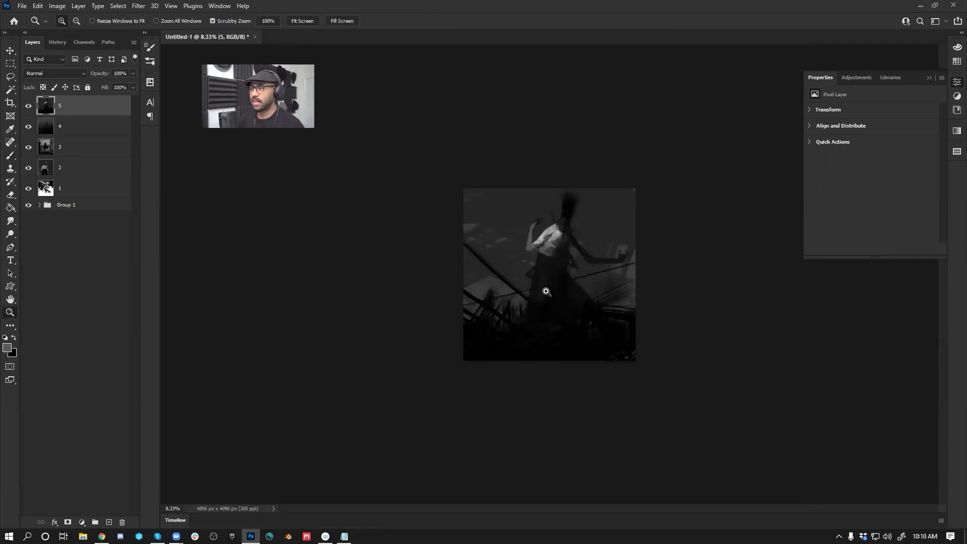
{"action": "left_click", "coordinate": [28, 106]}
{"action": "left_click", "coordinate": [29, 128]}
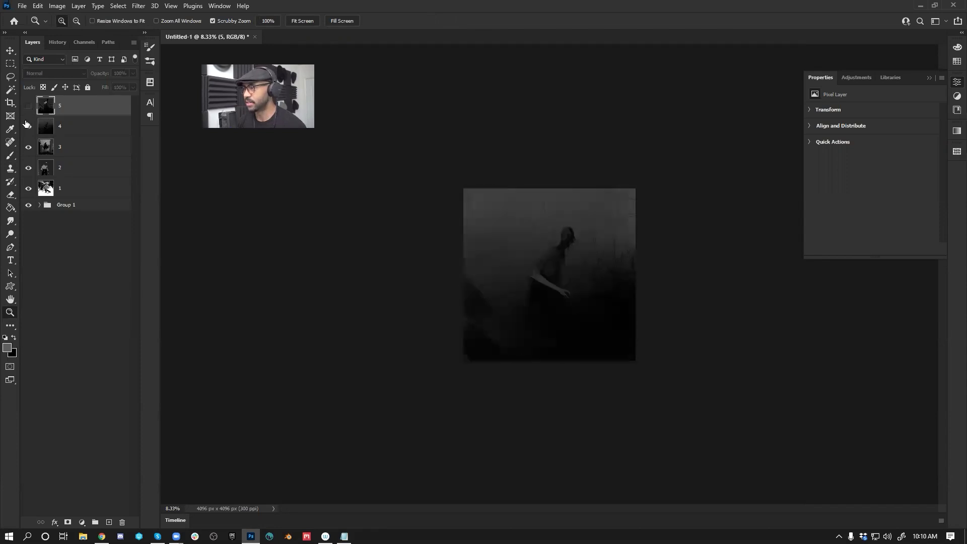
{"action": "left_click", "coordinate": [28, 127]}
{"action": "left_click", "coordinate": [28, 105]}
{"action": "left_click", "coordinate": [28, 126]}
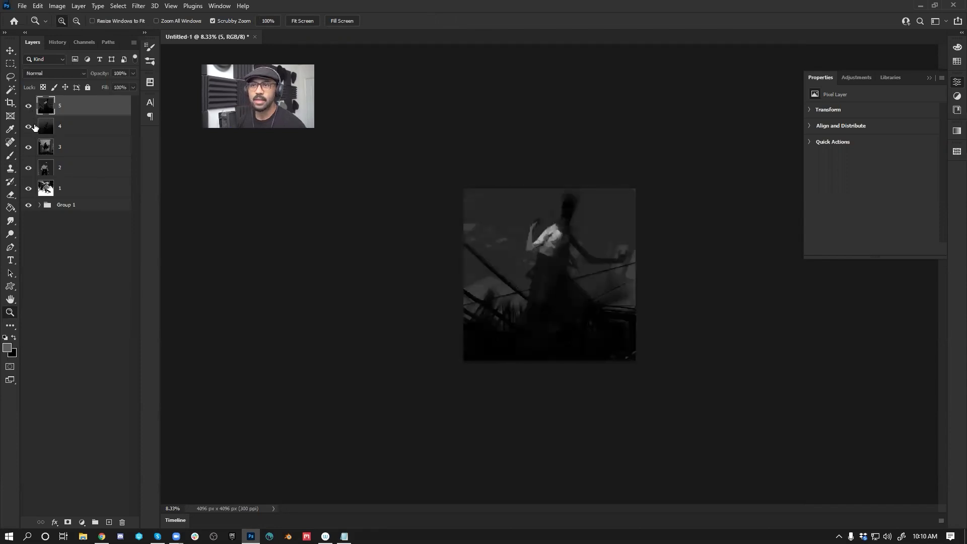
Step: Create a new layer above layer 5 and fill it with a dark grey
{"action": "key", "text": "ctrl+shift+alt+n"}
{"action": "key", "text": "b"}
{"action": "left_click", "coordinate": [564, 279]}
{"action": "key", "text": "z"}
{"action": "left_click", "coordinate": [566, 284]}
{"action": "key", "text": "g"}
{"action": "left_click", "coordinate": [631, 213], "text": "alt"}
{"action": "left_click", "coordinate": [600, 260]}
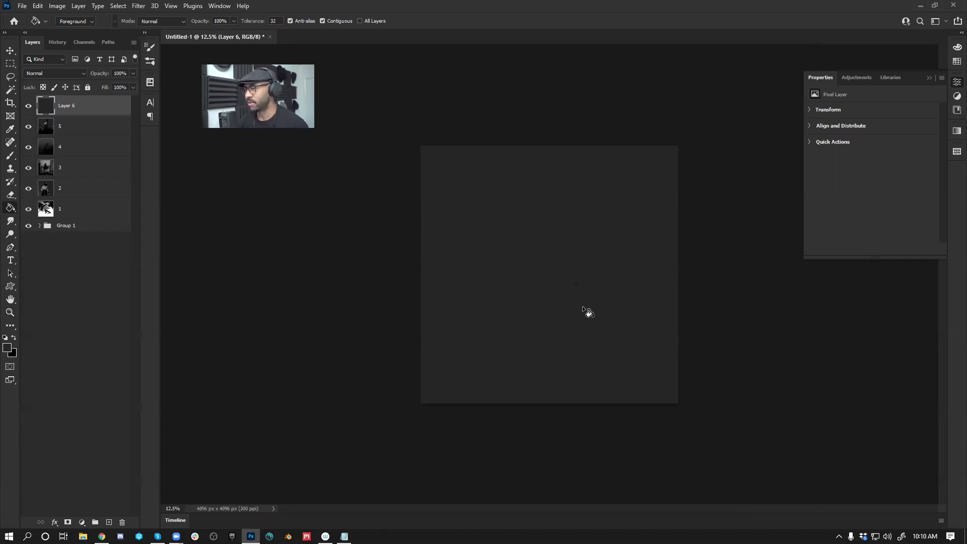
Step: Enlarge the brush to 700 px for broad strokes on the new layer
{"action": "key", "text": "b"}
{"action": "key", "text": "bracketright"}
{"action": "key", "text": "bracketright"}
{"action": "key", "text": "bracketright"}
{"action": "key", "text": "bracketright"}
{"action": "key", "text": "bracketright"}
{"action": "key", "text": "bracketright"}
{"action": "key", "text": "bracketright"}
{"action": "key", "text": "bracketright"}
{"action": "key", "text": "bracketright"}
{"action": "key", "text": "bracketright"}
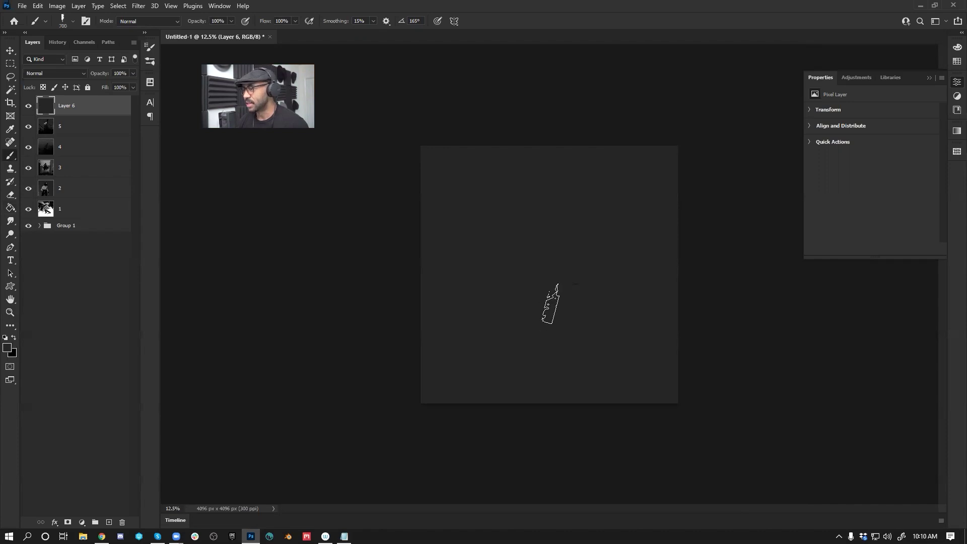
Step: Reset the colours to black and white and shade the new layer with 30% opacity gradients, undoing a full-opacity black one first
{"action": "key", "text": "g"}
{"action": "key", "text": "shift+g"}
{"action": "key", "text": "d"}
{"action": "left_click_drag", "start_coordinate": [531, 313], "coordinate": [549, 226]}
{"action": "key", "text": "ctrl+z"}
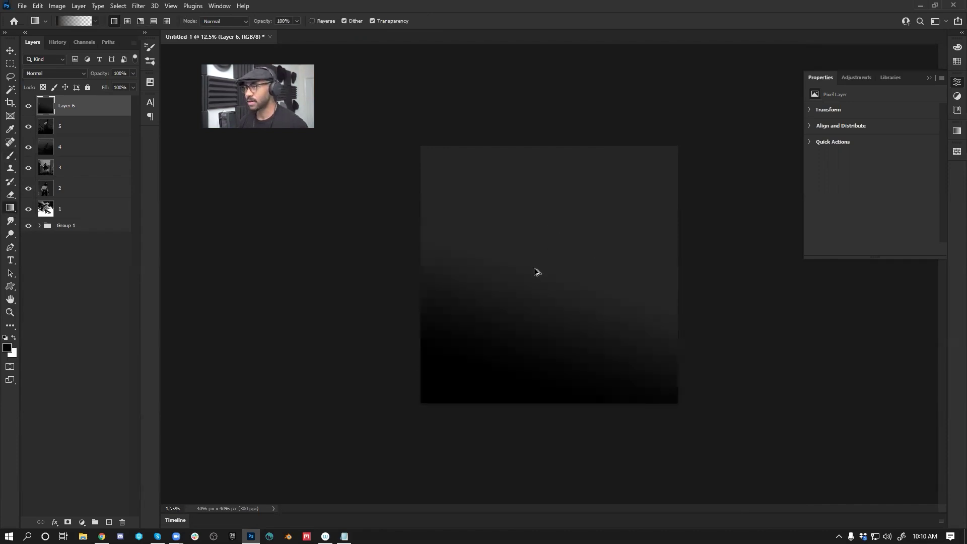
{"action": "key", "text": "ctrl+z"}
{"action": "key", "text": "3"}
{"action": "left_click_drag", "start_coordinate": [490, 407], "coordinate": [551, 235]}
{"action": "left_click_drag", "start_coordinate": [549, 294], "coordinate": [601, 149]}
{"action": "left_click_drag", "start_coordinate": [602, 149], "coordinate": [511, 363]}
Step: Lighten the canvas from its upper right corner with a white gradient, undoing a first attempt
{"action": "key", "text": "x"}
{"action": "left_click_drag", "start_coordinate": [512, 242], "coordinate": [493, 364]}
{"action": "key", "text": "ctrl+z"}
{"action": "left_click_drag", "start_coordinate": [608, 133], "coordinate": [479, 380]}
Step: Block in the leaning body of a new figure on Layer 6 with a sampled near-black tone
{"action": "key", "text": "b"}
{"action": "left_click", "coordinate": [500, 314], "text": "alt"}
{"action": "mouse_move", "coordinate": [524, 277]}
{"action": "left_mouse_down"}
{"action": "mouse_move", "coordinate": [551, 247]}
{"action": "mouse_move", "coordinate": [558, 219]}
{"action": "mouse_move", "coordinate": [552, 291]}
{"action": "mouse_move", "coordinate": [558, 264]}
{"action": "mouse_move", "coordinate": [563, 311]}
{"action": "left_mouse_up"}
Step: Reduce the brush to 80 px and paint the figure's head, neck and front torso contour
{"action": "key", "text": "["}
{"action": "key", "text": "["}
{"action": "key", "text": "["}
{"action": "key", "text": "["}
{"action": "key", "text": "["}
{"action": "key", "text": "["}
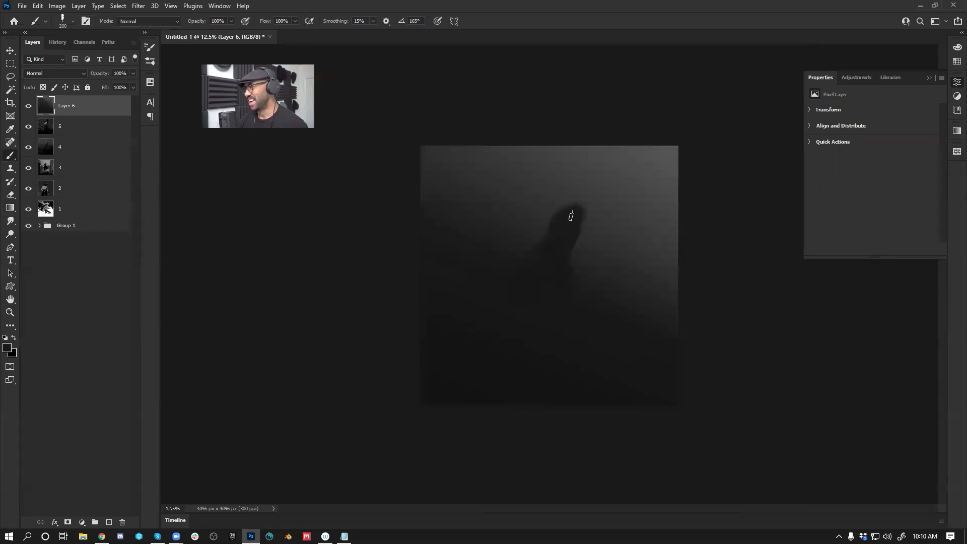
{"action": "key", "text": "bracketleft"}
{"action": "key", "text": "bracketleft"}
{"action": "key", "text": "bracketleft"}
{"action": "key", "text": "bracketleft"}
{"action": "left_click_drag", "start_coordinate": [583, 207], "coordinate": [592, 183]}
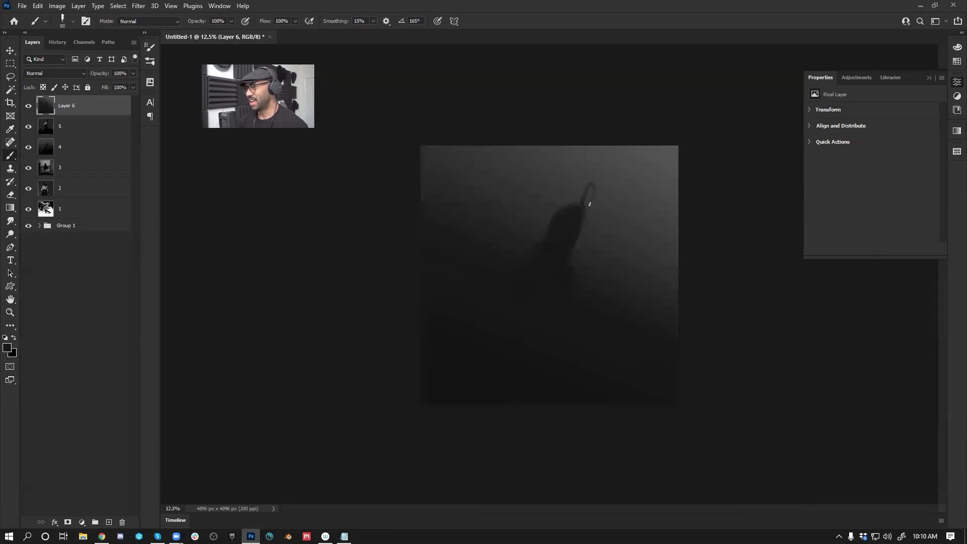
{"action": "left_click_drag", "start_coordinate": [590, 202], "coordinate": [586, 236]}
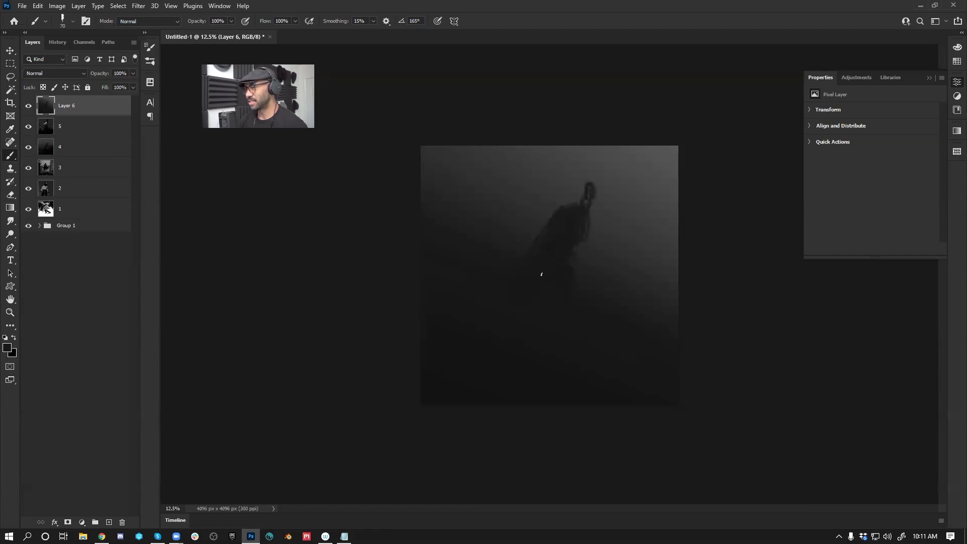
Step: Flip the canvas horizontally and refine the silhouette's head with a 60 px brush
{"action": "key", "text": "ctrl+shift+h"}
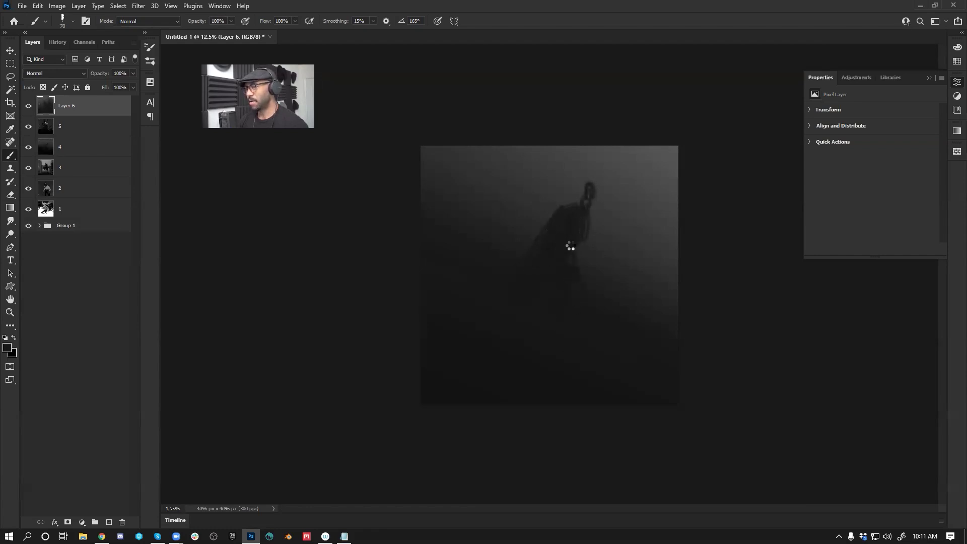
{"action": "key", "text": "z"}
{"action": "left_click", "coordinate": [555, 241]}
{"action": "left_click", "coordinate": [554, 242]}
{"action": "key", "text": "["}
{"action": "mouse_move", "coordinate": [475, 150]}
{"action": "left_mouse_down"}
{"action": "mouse_move", "coordinate": [460, 136]}
{"action": "mouse_move", "coordinate": [459, 110]}
{"action": "mouse_move", "coordinate": [457, 136]}
{"action": "left_mouse_up"}
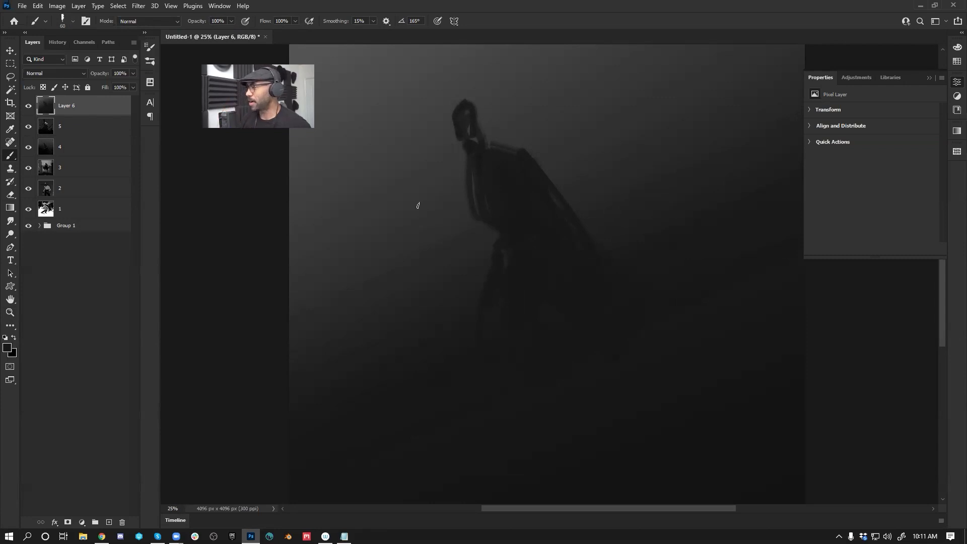
{"action": "left_click_drag", "start_coordinate": [521, 171], "coordinate": [546, 264]}
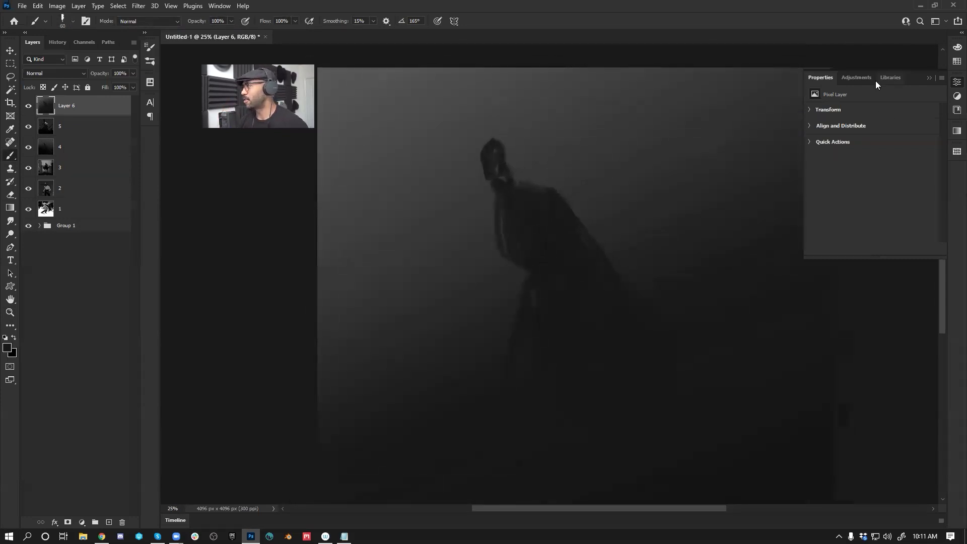
Step: Show the adjustment options and paint a pointed peak, beak-like brim and thicker neck on the figure's head
{"action": "left_click", "coordinate": [854, 77]}
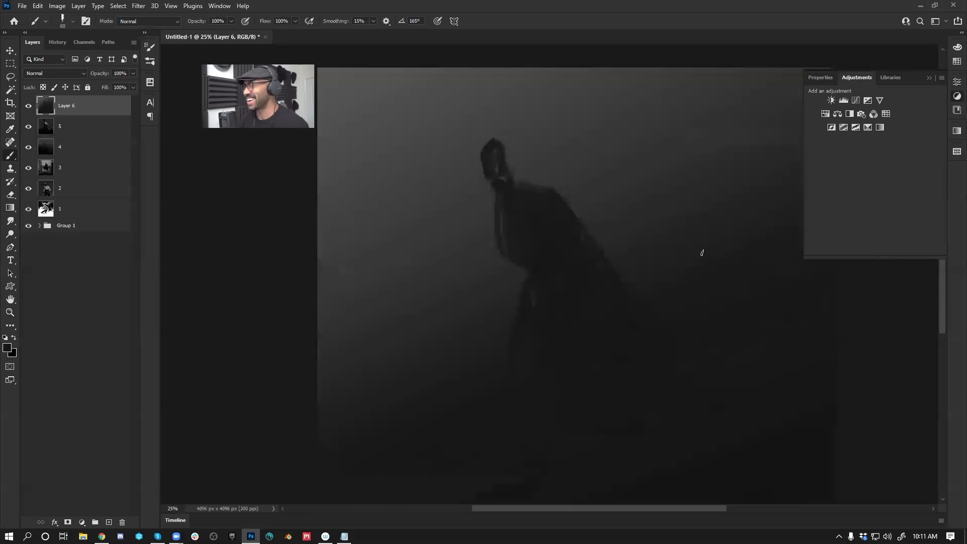
{"action": "left_click_drag", "start_coordinate": [519, 214], "coordinate": [534, 194]}
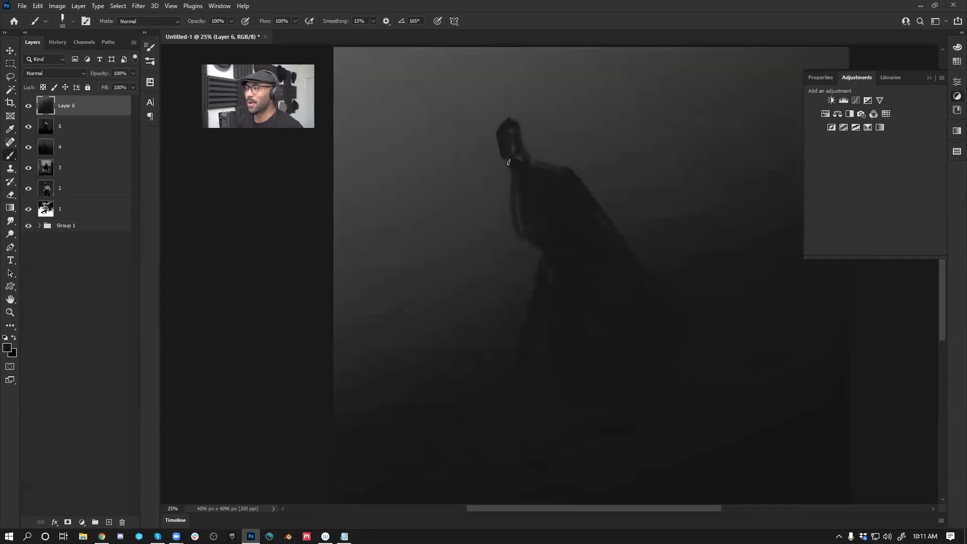
{"action": "mouse_move", "coordinate": [500, 146]}
{"action": "left_mouse_down"}
{"action": "mouse_move", "coordinate": [506, 176]}
{"action": "mouse_move", "coordinate": [504, 132]}
{"action": "mouse_move", "coordinate": [495, 158]}
{"action": "mouse_move", "coordinate": [497, 138]}
{"action": "mouse_move", "coordinate": [486, 158]}
{"action": "left_mouse_up"}
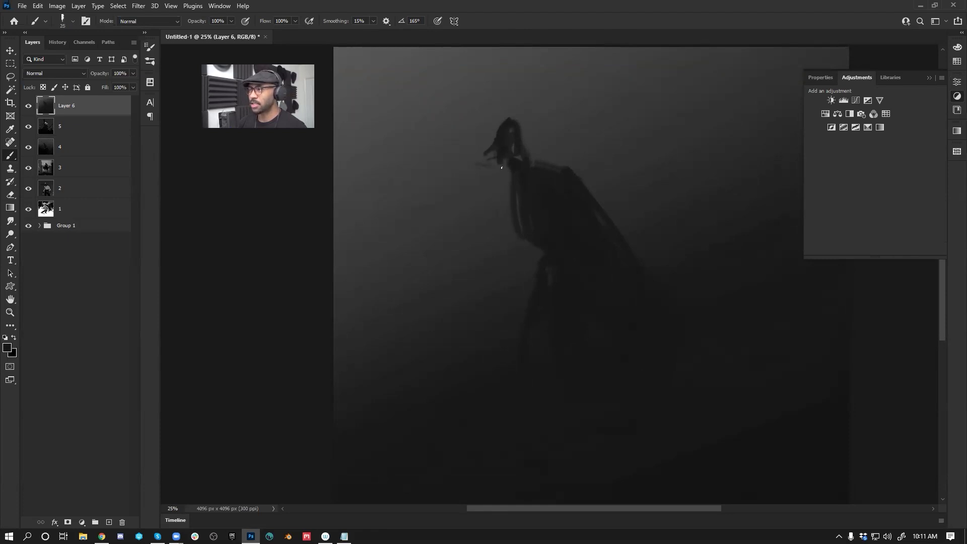
{"action": "left_click_drag", "start_coordinate": [472, 163], "coordinate": [511, 166]}
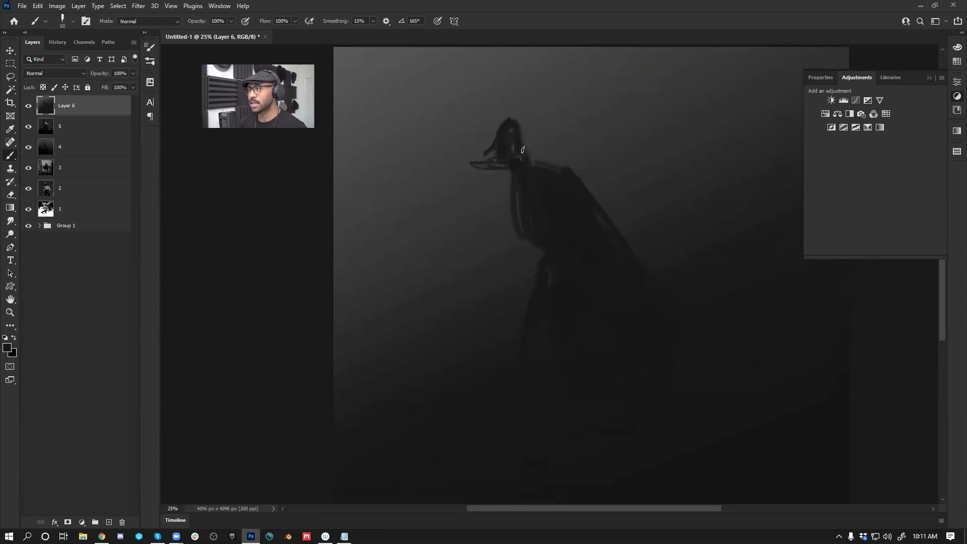
{"action": "mouse_move", "coordinate": [524, 126]}
{"action": "left_mouse_down"}
{"action": "mouse_move", "coordinate": [543, 160]}
{"action": "mouse_move", "coordinate": [534, 160]}
{"action": "mouse_move", "coordinate": [566, 165]}
{"action": "left_mouse_up"}
Step: Paint two thin arms reaching forward from the torso, using a 25 px brush for the hands
{"action": "mouse_move", "coordinate": [507, 190]}
{"action": "left_mouse_down"}
{"action": "mouse_move", "coordinate": [511, 237]}
{"action": "mouse_move", "coordinate": [485, 269]}
{"action": "mouse_move", "coordinate": [518, 240]}
{"action": "mouse_move", "coordinate": [475, 280]}
{"action": "mouse_move", "coordinate": [539, 248]}
{"action": "mouse_move", "coordinate": [504, 273]}
{"action": "left_mouse_up"}
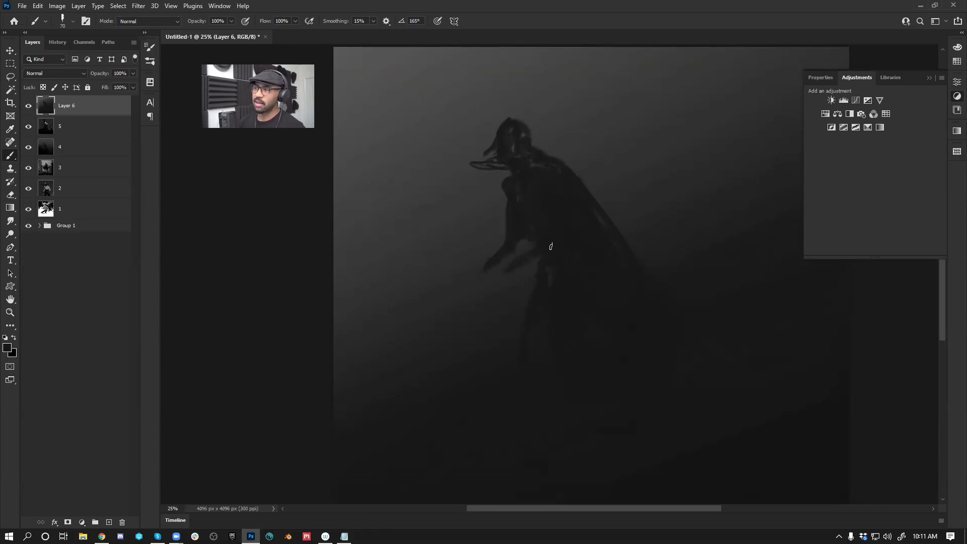
{"action": "key", "text": "bracketleft"}
{"action": "key", "text": "bracketleft"}
{"action": "key", "text": "bracketleft"}
{"action": "key", "text": "bracketleft"}
{"action": "key", "text": "bracketleft"}
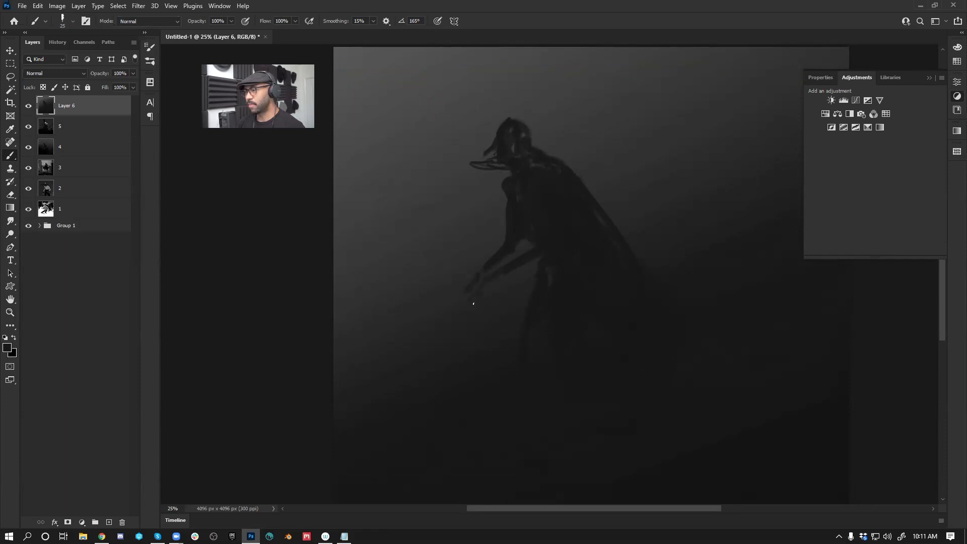
Step: Flip the canvas horizontally and paint thin diagonal strokes and broad dark masses around the figure, enlarging the brush to 800 px
{"action": "key", "text": "ctrl+shift+h"}
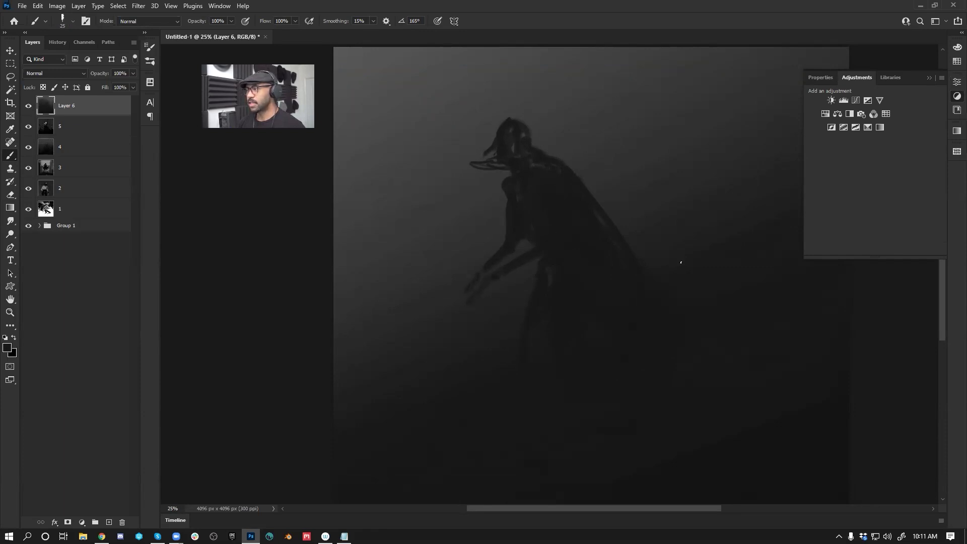
{"action": "left_click_drag", "start_coordinate": [648, 221], "coordinate": [587, 232]}
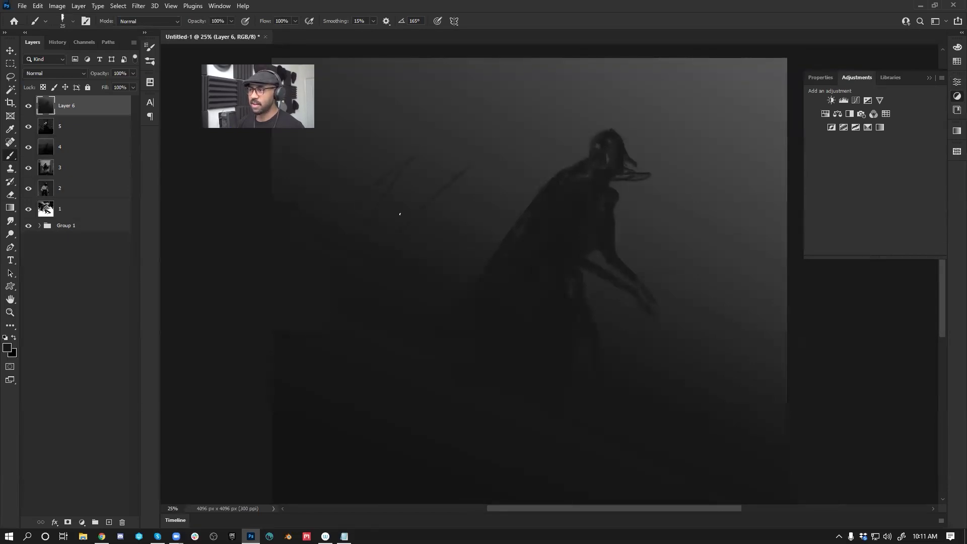
{"action": "key", "text": "]"}
{"action": "key", "text": "]"}
{"action": "key", "text": "]"}
{"action": "key", "text": "]"}
{"action": "key", "text": "]"}
{"action": "key", "text": "]"}
{"action": "key", "text": "]"}
{"action": "key", "text": "]"}
{"action": "key", "text": "]"}
{"action": "key", "text": "]"}
{"action": "key", "text": "]"}
{"action": "key", "text": "]"}
{"action": "key", "text": "]"}
{"action": "key", "text": "]"}
{"action": "key", "text": "]"}
{"action": "key", "text": "]"}
{"action": "key", "text": "]"}
{"action": "key", "text": "]"}
{"action": "key", "text": "]"}
{"action": "key", "text": "]"}
{"action": "left_click_drag", "start_coordinate": [570, 424], "coordinate": [706, 409]}
{"action": "left_click_drag", "start_coordinate": [701, 299], "coordinate": [689, 339]}
{"action": "left_click_drag", "start_coordinate": [725, 309], "coordinate": [698, 379]}
{"action": "mouse_move", "coordinate": [511, 213]}
{"action": "left_mouse_down"}
{"action": "mouse_move", "coordinate": [439, 317]}
{"action": "mouse_move", "coordinate": [393, 351]}
{"action": "left_mouse_up"}
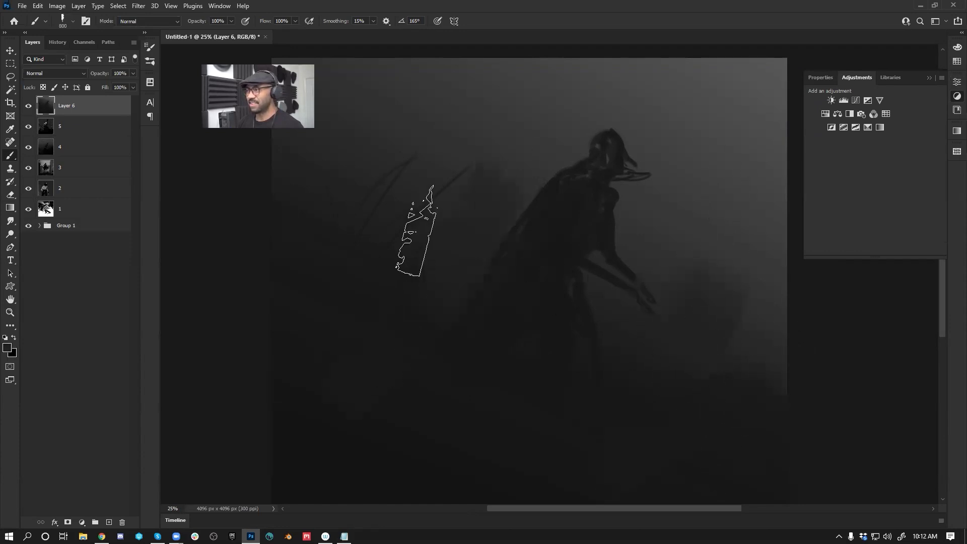
{"action": "left_click_drag", "start_coordinate": [354, 144], "coordinate": [464, 231]}
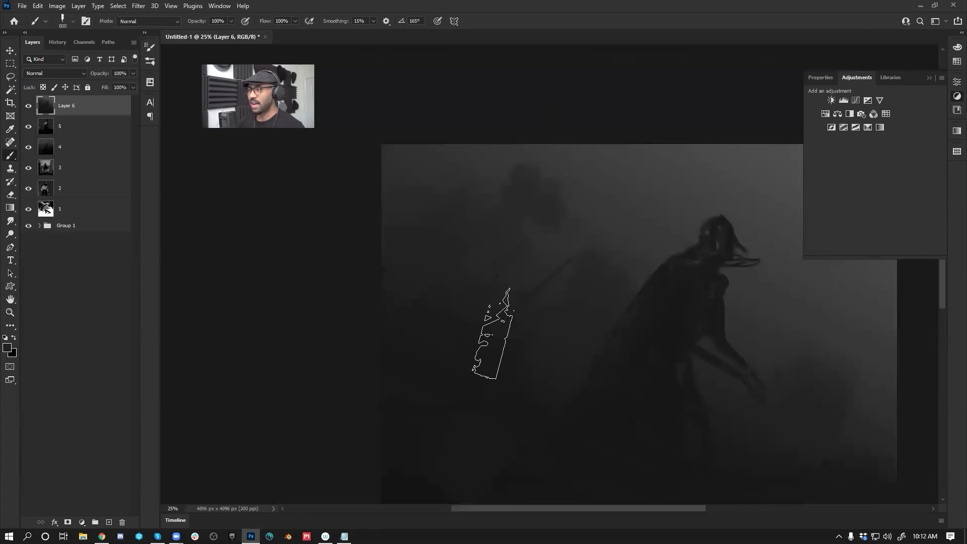
{"action": "left_click_drag", "start_coordinate": [673, 292], "coordinate": [562, 211]}
Step: Reduce the brush, swap the colours and paint the near arm in light grey from shoulder to forearm
{"action": "key", "text": "bracketleft"}
{"action": "key", "text": "bracketleft"}
{"action": "key", "text": "bracketleft"}
{"action": "key", "text": "bracketleft"}
{"action": "key", "text": "bracketleft"}
{"action": "key", "text": "bracketleft"}
{"action": "key", "text": "bracketleft"}
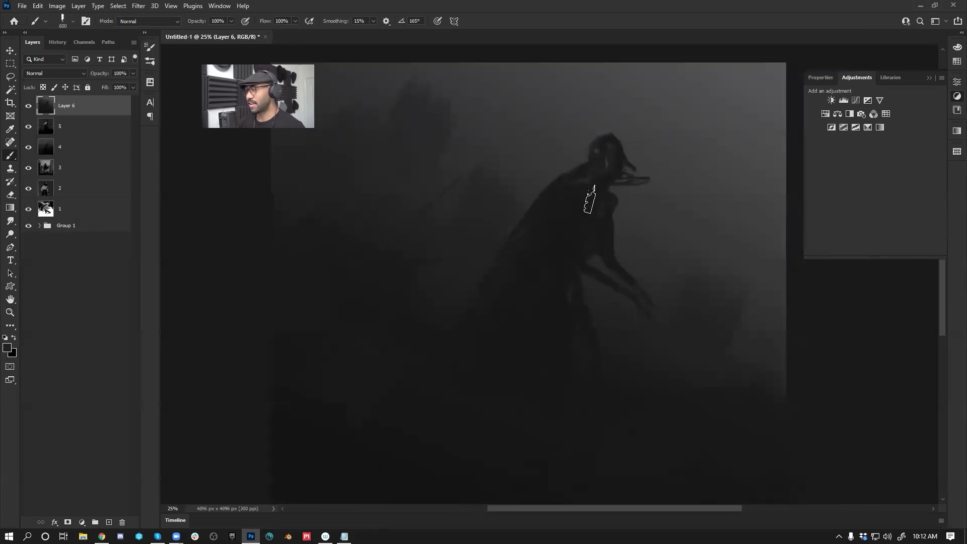
{"action": "key", "text": "x"}
{"action": "mouse_move", "coordinate": [586, 195]}
{"action": "left_mouse_down"}
{"action": "mouse_move", "coordinate": [564, 261]}
{"action": "mouse_move", "coordinate": [587, 255]}
{"action": "mouse_move", "coordinate": [567, 265]}
{"action": "mouse_move", "coordinate": [565, 256]}
{"action": "mouse_move", "coordinate": [625, 292]}
{"action": "left_mouse_up"}
Step: Paint the far arm and upper chest with sampled greys and a smaller brush
{"action": "left_click", "coordinate": [589, 200], "text": "alt"}
{"action": "left_click", "coordinate": [583, 212], "text": "alt"}
{"action": "key", "text": "bracketleft"}
{"action": "key", "text": "bracketleft"}
{"action": "mouse_move", "coordinate": [611, 202]}
{"action": "left_mouse_down"}
{"action": "mouse_move", "coordinate": [613, 255]}
{"action": "mouse_move", "coordinate": [607, 234]}
{"action": "mouse_move", "coordinate": [604, 255]}
{"action": "mouse_move", "coordinate": [636, 286]}
{"action": "mouse_move", "coordinate": [606, 261]}
{"action": "mouse_move", "coordinate": [627, 281]}
{"action": "left_mouse_up"}
{"action": "left_click_drag", "start_coordinate": [609, 210], "coordinate": [604, 238]}
{"action": "left_click", "coordinate": [591, 197], "text": "alt"}
{"action": "mouse_move", "coordinate": [593, 195]}
{"action": "left_mouse_down"}
{"action": "mouse_move", "coordinate": [594, 215]}
{"action": "mouse_move", "coordinate": [601, 201]}
{"action": "mouse_move", "coordinate": [604, 216]}
{"action": "mouse_move", "coordinate": [585, 231]}
{"action": "left_mouse_up"}
Step: Reset the colours and model the chest and shoulder with sampled mid greys at 60 px
{"action": "key", "text": "d"}
{"action": "left_click", "coordinate": [600, 217], "text": "alt"}
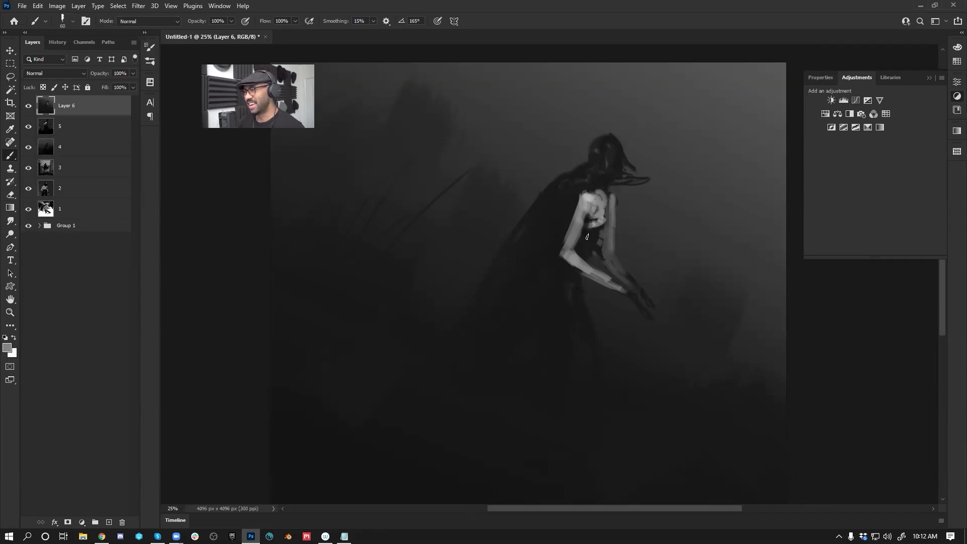
{"action": "mouse_move", "coordinate": [606, 227]}
{"action": "left_mouse_down"}
{"action": "mouse_move", "coordinate": [609, 201]}
{"action": "mouse_move", "coordinate": [607, 215]}
{"action": "mouse_move", "coordinate": [566, 217]}
{"action": "mouse_move", "coordinate": [573, 208]}
{"action": "left_mouse_up"}
{"action": "left_click", "coordinate": [583, 189], "text": "alt"}
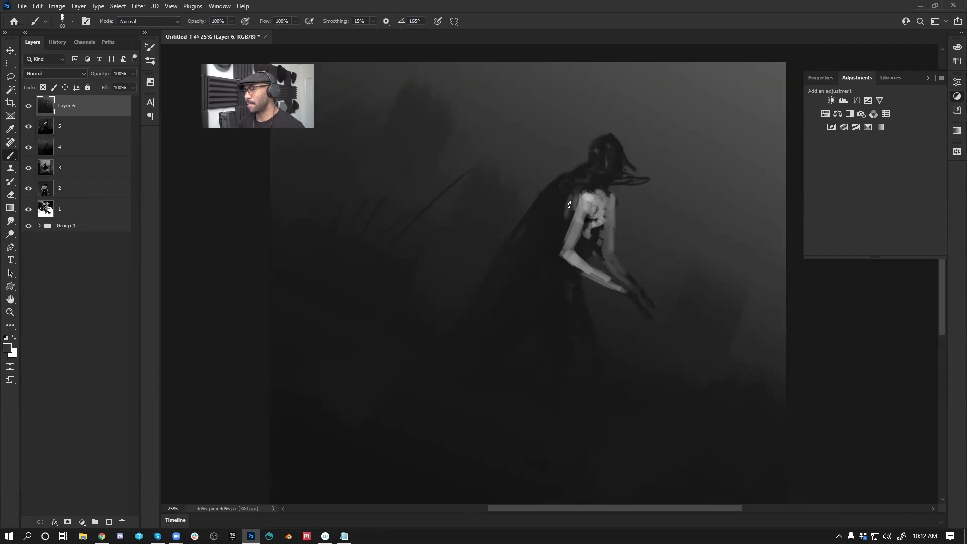
{"action": "left_click", "coordinate": [598, 194], "text": "alt"}
{"action": "mouse_move", "coordinate": [597, 188]}
{"action": "left_mouse_down"}
{"action": "mouse_move", "coordinate": [583, 177]}
{"action": "mouse_move", "coordinate": [602, 189]}
{"action": "left_mouse_up"}
Step: Enlarge the brush to 125 px and paint the head, neck and upper back in mid grey
{"action": "key", "text": "bracketright"}
{"action": "key", "text": "bracketright"}
{"action": "key", "text": "bracketright"}
{"action": "key", "text": "bracketright"}
{"action": "key", "text": "bracketright"}
{"action": "mouse_move", "coordinate": [600, 147]}
{"action": "left_mouse_down"}
{"action": "mouse_move", "coordinate": [589, 190]}
{"action": "mouse_move", "coordinate": [567, 185]}
{"action": "mouse_move", "coordinate": [583, 177]}
{"action": "mouse_move", "coordinate": [577, 202]}
{"action": "mouse_move", "coordinate": [554, 203]}
{"action": "mouse_move", "coordinate": [572, 196]}
{"action": "mouse_move", "coordinate": [568, 206]}
{"action": "mouse_move", "coordinate": [581, 195]}
{"action": "mouse_move", "coordinate": [559, 187]}
{"action": "mouse_move", "coordinate": [556, 200]}
{"action": "mouse_move", "coordinate": [565, 196]}
{"action": "mouse_move", "coordinate": [572, 210]}
{"action": "mouse_move", "coordinate": [556, 192]}
{"action": "mouse_move", "coordinate": [568, 214]}
{"action": "mouse_move", "coordinate": [550, 211]}
{"action": "mouse_move", "coordinate": [551, 219]}
{"action": "mouse_move", "coordinate": [570, 175]}
{"action": "mouse_move", "coordinate": [545, 220]}
{"action": "left_mouse_up"}
Step: Sample light greys from the shoulder and paint small rib forms along the flank with a smaller brush
{"action": "left_click", "coordinate": [576, 196], "text": "alt"}
{"action": "left_click", "coordinate": [587, 203], "text": "alt"}
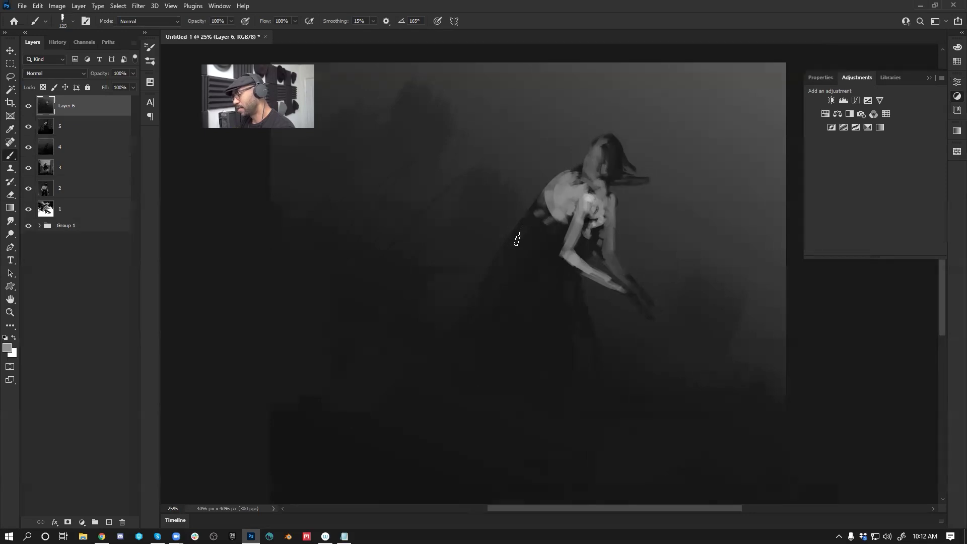
{"action": "key", "text": "bracketleft"}
{"action": "key", "text": "bracketleft"}
{"action": "key", "text": "bracketleft"}
{"action": "key", "text": "bracketleft"}
{"action": "key", "text": "bracketleft"}
{"action": "key", "text": "bracketleft"}
{"action": "mouse_move", "coordinate": [561, 227]}
{"action": "left_mouse_down"}
{"action": "mouse_move", "coordinate": [545, 210]}
{"action": "mouse_move", "coordinate": [562, 227]}
{"action": "mouse_move", "coordinate": [570, 221]}
{"action": "mouse_move", "coordinate": [561, 233]}
{"action": "mouse_move", "coordinate": [544, 197]}
{"action": "mouse_move", "coordinate": [539, 228]}
{"action": "mouse_move", "coordinate": [551, 241]}
{"action": "mouse_move", "coordinate": [553, 230]}
{"action": "mouse_move", "coordinate": [562, 234]}
{"action": "mouse_move", "coordinate": [543, 244]}
{"action": "mouse_move", "coordinate": [545, 203]}
{"action": "mouse_move", "coordinate": [543, 244]}
{"action": "left_mouse_up"}
Step: Enlarge the brush to 125 px and extend the lit lower back and hip with sampled grey patches
{"action": "key", "text": "bracketright"}
{"action": "key", "text": "bracketright"}
{"action": "key", "text": "bracketright"}
{"action": "key", "text": "bracketright"}
{"action": "key", "text": "bracketright"}
{"action": "key", "text": "bracketright"}
{"action": "key", "text": "bracketright"}
{"action": "left_click", "coordinate": [545, 260], "text": "alt"}
{"action": "left_click", "coordinate": [535, 217], "text": "alt"}
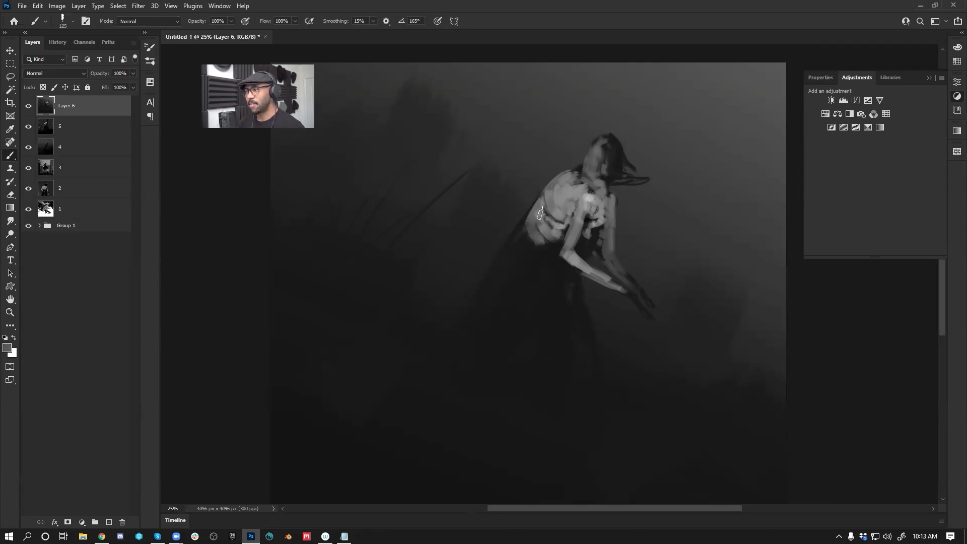
{"action": "mouse_move", "coordinate": [529, 247]}
{"action": "left_mouse_down"}
{"action": "mouse_move", "coordinate": [531, 276]}
{"action": "mouse_move", "coordinate": [547, 259]}
{"action": "mouse_move", "coordinate": [538, 288]}
{"action": "left_mouse_up"}
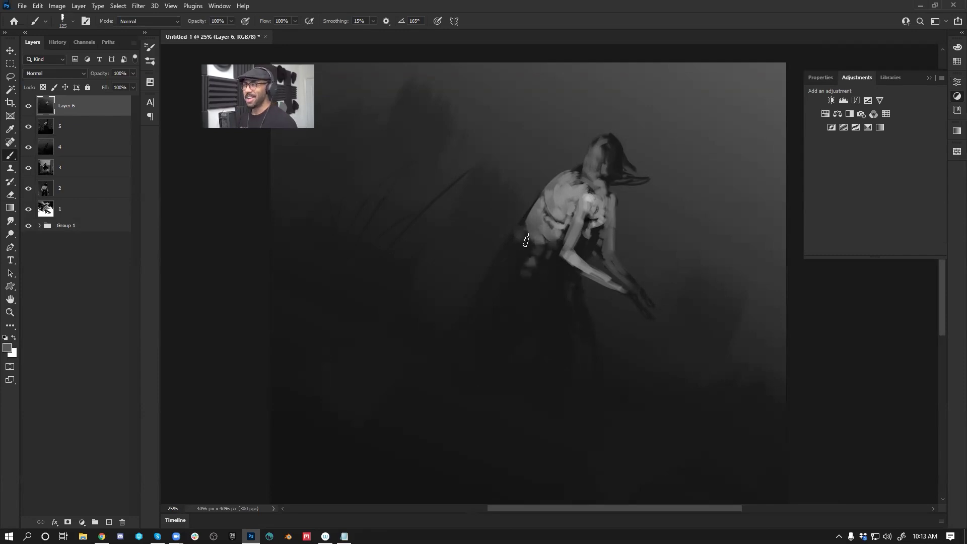
Step: Highlight the chest beside the near shoulder with a sampled light grey and a 25 px brush
{"action": "key", "text": "z"}
{"action": "left_click", "coordinate": [539, 289], "text": "alt"}
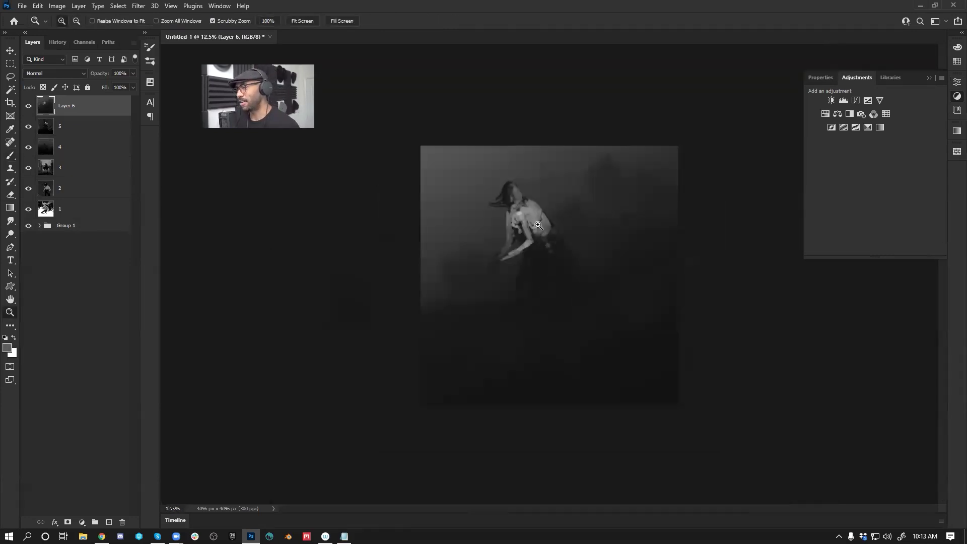
{"action": "left_click", "coordinate": [542, 250]}
{"action": "left_click", "coordinate": [542, 250]}
{"action": "key", "text": "b"}
{"action": "left_click", "coordinate": [482, 163], "text": "alt"}
{"action": "key", "text": "bracketleft"}
{"action": "key", "text": "bracketleft"}
{"action": "key", "text": "bracketleft"}
{"action": "key", "text": "bracketleft"}
{"action": "key", "text": "bracketleft"}
{"action": "key", "text": "bracketleft"}
{"action": "key", "text": "bracketleft"}
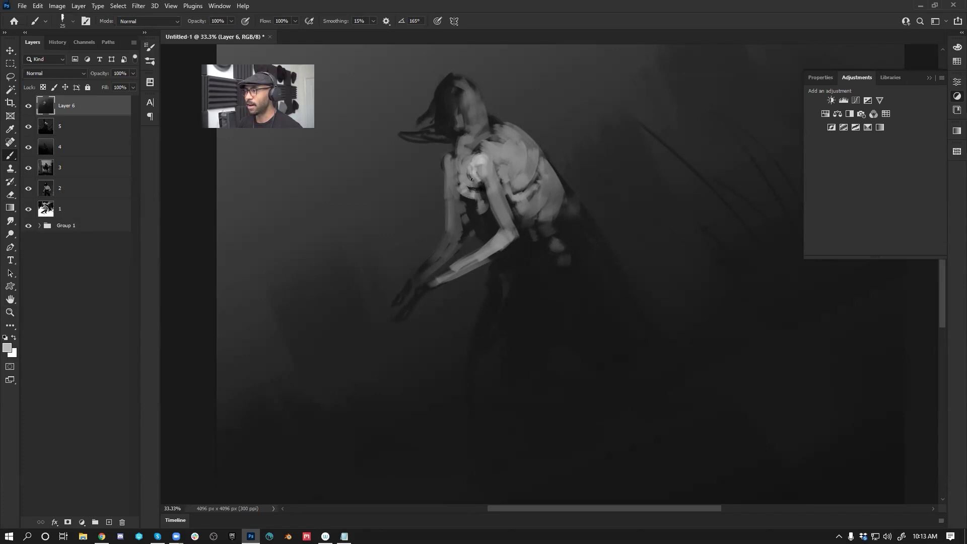
{"action": "left_click_drag", "start_coordinate": [470, 168], "coordinate": [474, 184]}
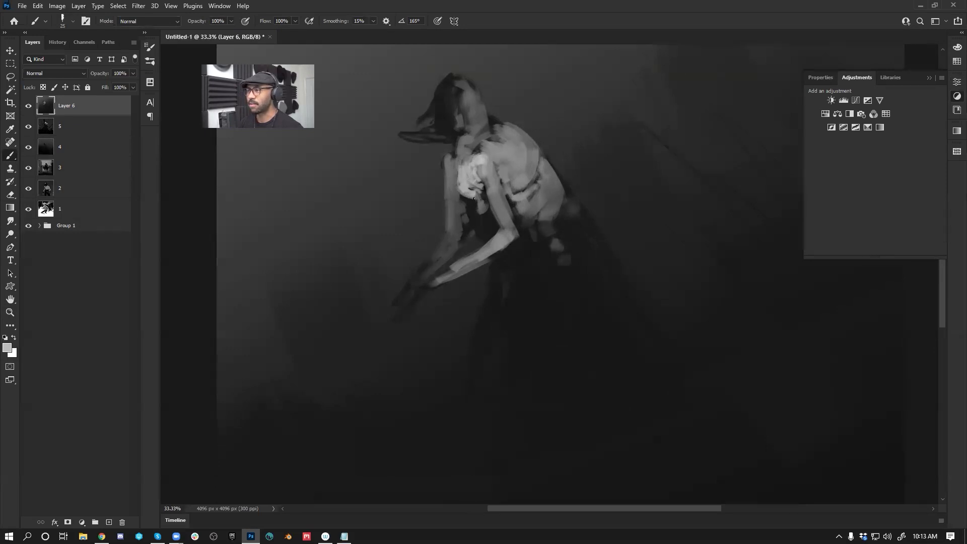
Step: Paint the lower ribs and belly below the chest with sampled mid greys
{"action": "left_click", "coordinate": [477, 194], "text": "alt"}
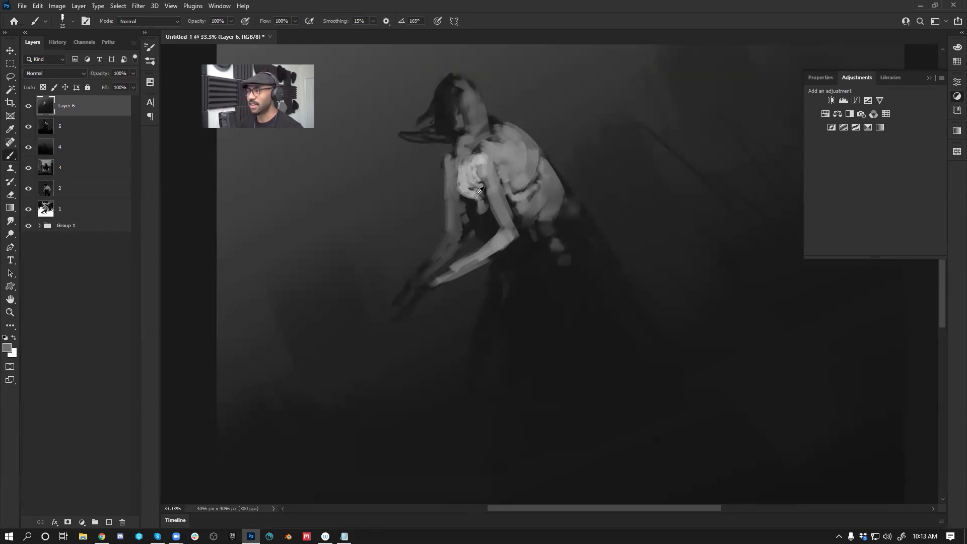
{"action": "left_click", "coordinate": [471, 193], "text": "alt"}
{"action": "left_click_drag", "start_coordinate": [477, 200], "coordinate": [487, 226]}
{"action": "left_click", "coordinate": [483, 208], "text": "alt"}
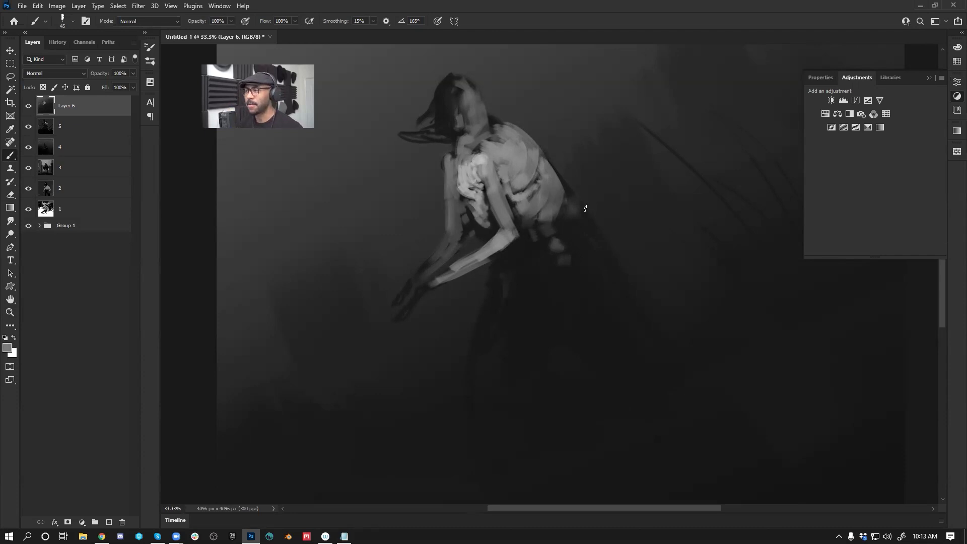
Step: Flip the canvas horizontally, darken the gap between the near arm and torso, and enlarge the brush to 100 px
{"action": "key", "text": "ctrl+shift+h"}
{"action": "left_click", "coordinate": [630, 212], "text": "alt"}
{"action": "left_click_drag", "start_coordinate": [638, 192], "coordinate": [636, 223]}
{"action": "key", "text": "bracketright"}
{"action": "key", "text": "bracketright"}
{"action": "key", "text": "bracketright"}
{"action": "key", "text": "bracketright"}
{"action": "key", "text": "bracketright"}
{"action": "key", "text": "bracketright"}
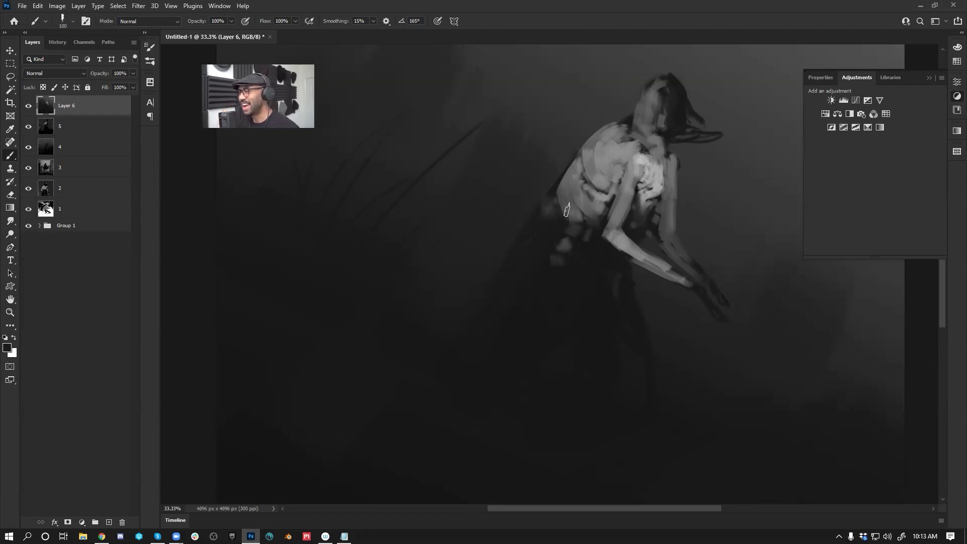
Step: Darken the waist below the ribs with the 100 px brush and lighten the back of the neck with a sampled grey and a smaller brush
{"action": "mouse_move", "coordinate": [577, 196]}
{"action": "left_mouse_down"}
{"action": "mouse_move", "coordinate": [594, 225]}
{"action": "mouse_move", "coordinate": [562, 191]}
{"action": "mouse_move", "coordinate": [573, 241]}
{"action": "left_mouse_up"}
{"action": "key", "text": "["}
{"action": "key", "text": "["}
{"action": "key", "text": "["}
{"action": "key", "text": "["}
{"action": "key", "text": "["}
{"action": "key", "text": "["}
{"action": "left_click", "coordinate": [615, 142], "text": "alt"}
{"action": "mouse_move", "coordinate": [618, 124]}
{"action": "left_mouse_down"}
{"action": "mouse_move", "coordinate": [638, 115]}
{"action": "mouse_move", "coordinate": [637, 100]}
{"action": "left_mouse_up"}
Step: Brighten the upper back above the near shoulder with a sampled light grey and reduce the brush to 30 px
{"action": "left_click", "coordinate": [647, 152], "text": "alt"}
{"action": "key", "text": "]"}
{"action": "key", "text": "]"}
{"action": "key", "text": "]"}
{"action": "mouse_move", "coordinate": [625, 150]}
{"action": "left_mouse_down"}
{"action": "mouse_move", "coordinate": [649, 157]}
{"action": "mouse_move", "coordinate": [624, 142]}
{"action": "mouse_move", "coordinate": [609, 151]}
{"action": "mouse_move", "coordinate": [652, 155]}
{"action": "mouse_move", "coordinate": [618, 144]}
{"action": "mouse_move", "coordinate": [640, 151]}
{"action": "mouse_move", "coordinate": [621, 152]}
{"action": "mouse_move", "coordinate": [623, 172]}
{"action": "mouse_move", "coordinate": [601, 156]}
{"action": "left_mouse_up"}
{"action": "key", "text": "]"}
{"action": "key", "text": "]"}
{"action": "key", "text": "]"}
{"action": "key", "text": "bracketleft"}
{"action": "key", "text": "bracketleft"}
{"action": "key", "text": "bracketleft"}
{"action": "key", "text": "bracketleft"}
{"action": "key", "text": "bracketleft"}
{"action": "key", "text": "bracketleft"}
{"action": "key", "text": "bracketleft"}
{"action": "key", "text": "bracketleft"}
{"action": "key", "text": "bracketleft"}
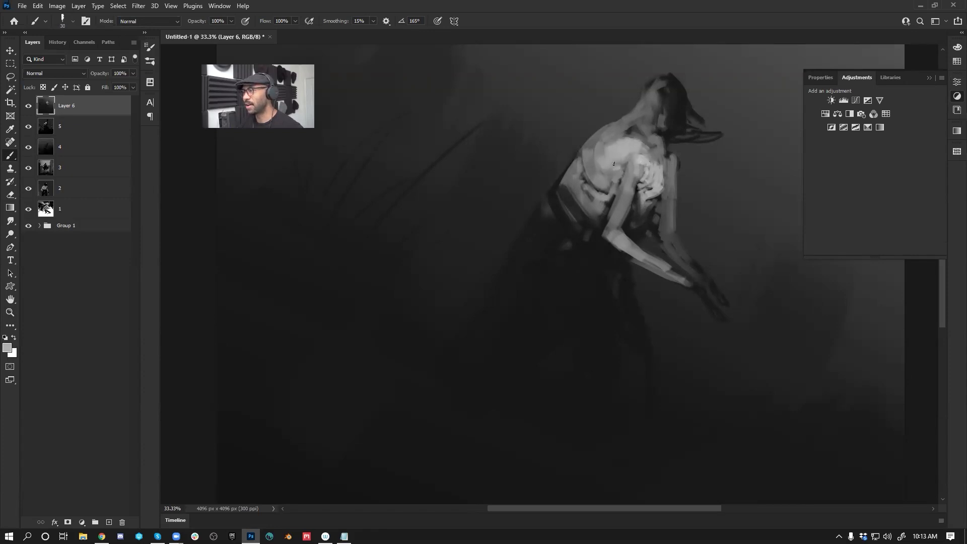
Step: Extend the light grey across the shoulder blade and enlarge the brush to 125 px
{"action": "key", "text": "bracketright"}
{"action": "key", "text": "bracketright"}
{"action": "key", "text": "bracketright"}
{"action": "key", "text": "bracketright"}
{"action": "mouse_move", "coordinate": [587, 163]}
{"action": "left_mouse_down"}
{"action": "mouse_move", "coordinate": [607, 179]}
{"action": "mouse_move", "coordinate": [602, 146]}
{"action": "mouse_move", "coordinate": [626, 132]}
{"action": "mouse_move", "coordinate": [618, 176]}
{"action": "mouse_move", "coordinate": [627, 187]}
{"action": "mouse_move", "coordinate": [601, 171]}
{"action": "mouse_move", "coordinate": [614, 162]}
{"action": "left_mouse_up"}
{"action": "key", "text": "bracketright"}
{"action": "key", "text": "bracketright"}
{"action": "key", "text": "bracketright"}
{"action": "key", "text": "bracketright"}
{"action": "key", "text": "bracketright"}
{"action": "key", "text": "bracketright"}
{"action": "key", "text": "bracketright"}
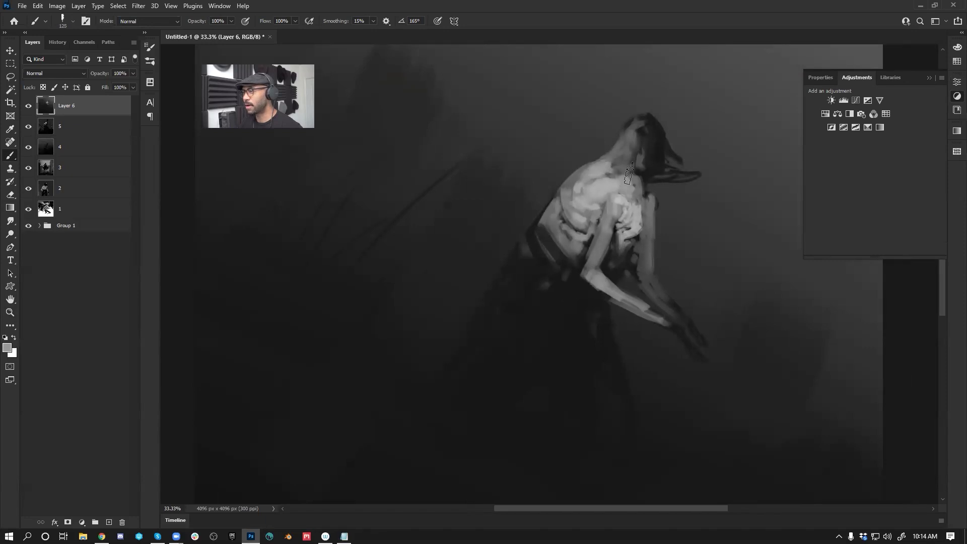
Step: Flip the canvas horizontally, reset the colours to default black, and darken the far upper arm with a 30 px brush
{"action": "key", "text": "ctrl+shift+h"}
{"action": "key", "text": "d"}
{"action": "key", "text": "bracketleft"}
{"action": "key", "text": "bracketleft"}
{"action": "key", "text": "bracketleft"}
{"action": "key", "text": "bracketleft"}
{"action": "key", "text": "bracketleft"}
{"action": "key", "text": "bracketleft"}
{"action": "key", "text": "bracketleft"}
{"action": "key", "text": "bracketleft"}
{"action": "key", "text": "bracketleft"}
{"action": "key", "text": "bracketleft"}
{"action": "key", "text": "bracketleft"}
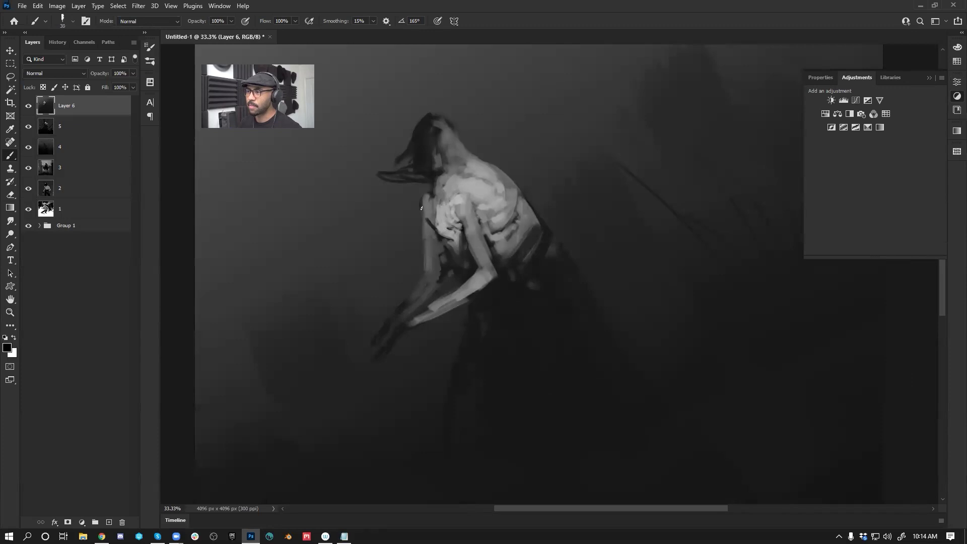
{"action": "left_click_drag", "start_coordinate": [428, 231], "coordinate": [435, 264]}
{"action": "left_click_drag", "start_coordinate": [428, 225], "coordinate": [429, 277]}
Step: Flip the canvas back and lighten the rear and crown of the head with a light grey sampled from the torso
{"action": "key", "text": "z"}
{"action": "left_click", "coordinate": [512, 278]}
{"action": "left_click", "coordinate": [512, 278], "text": "alt"}
{"action": "left_click", "coordinate": [513, 277], "text": "alt"}
{"action": "left_click", "coordinate": [519, 272], "text": "alt"}
{"action": "left_click", "coordinate": [518, 272], "text": "alt"}
{"action": "key", "text": "ctrl+shift+h"}
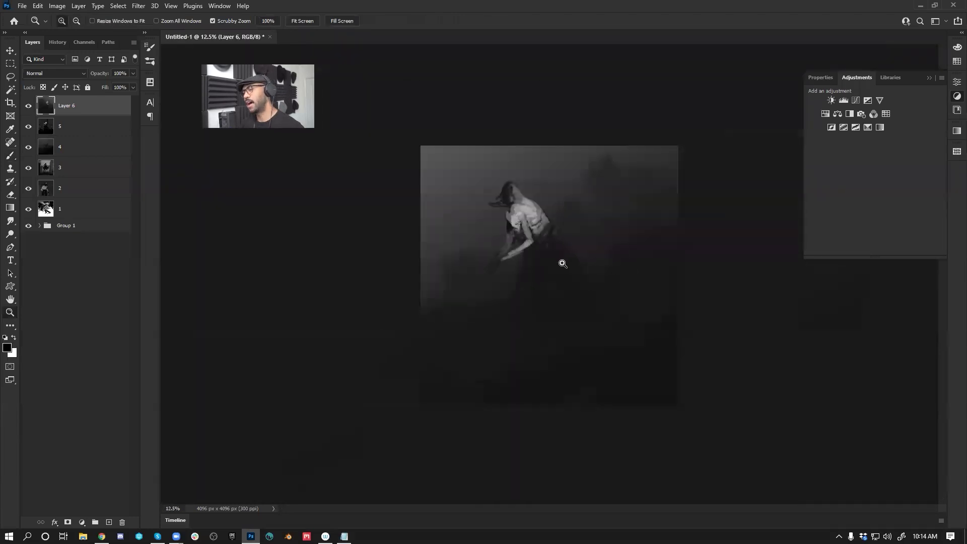
{"action": "left_click", "coordinate": [573, 265]}
{"action": "left_click", "coordinate": [572, 263]}
{"action": "left_click", "coordinate": [573, 233]}
{"action": "left_click_drag", "start_coordinate": [612, 168], "coordinate": [565, 290]}
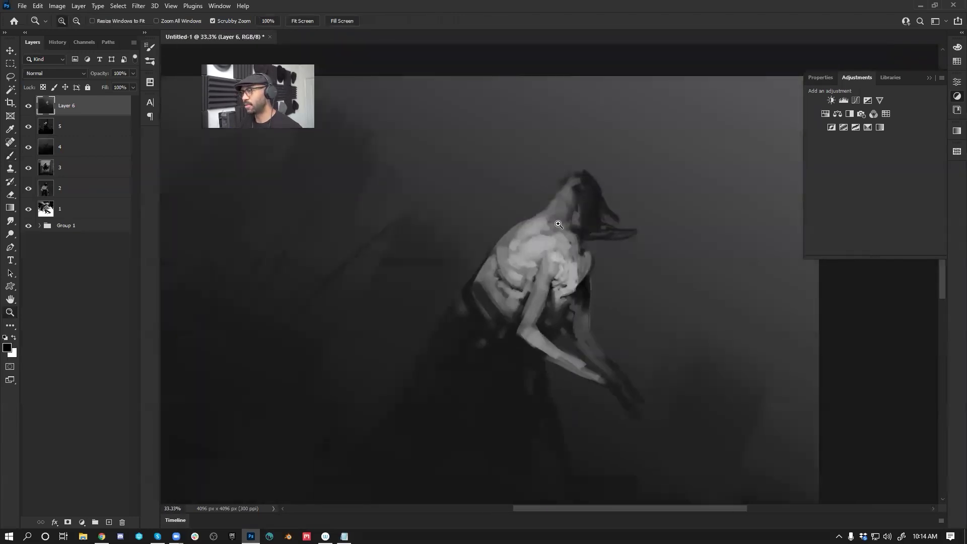
{"action": "left_click", "coordinate": [567, 215]}
{"action": "key", "text": "b"}
{"action": "left_click", "coordinate": [559, 255], "text": "alt"}
{"action": "key", "text": "["}
{"action": "mouse_move", "coordinate": [564, 176]}
{"action": "left_mouse_down"}
{"action": "mouse_move", "coordinate": [576, 155]}
{"action": "mouse_move", "coordinate": [561, 178]}
{"action": "mouse_move", "coordinate": [594, 157]}
{"action": "mouse_move", "coordinate": [583, 173]}
{"action": "mouse_move", "coordinate": [584, 152]}
{"action": "mouse_move", "coordinate": [599, 179]}
{"action": "mouse_move", "coordinate": [597, 170]}
{"action": "mouse_move", "coordinate": [575, 197]}
{"action": "left_mouse_up"}
Step: Paint small light folds around the eye, jaw and neck with a much smaller brush
{"action": "key", "text": "bracketleft"}
{"action": "key", "text": "bracketleft"}
{"action": "key", "text": "bracketleft"}
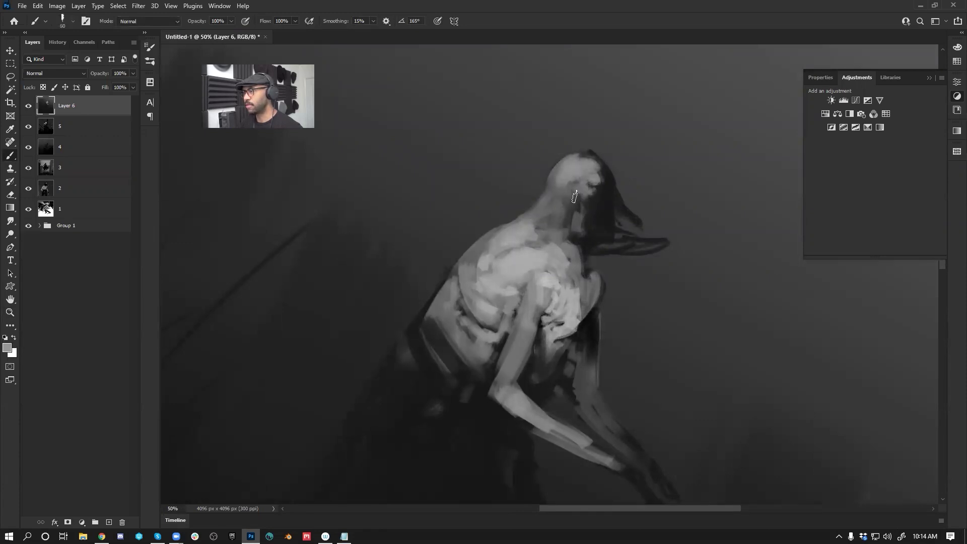
{"action": "key", "text": "bracketleft"}
{"action": "key", "text": "bracketleft"}
{"action": "key", "text": "bracketleft"}
{"action": "key", "text": "bracketleft"}
{"action": "key", "text": "bracketleft"}
{"action": "key", "text": "bracketleft"}
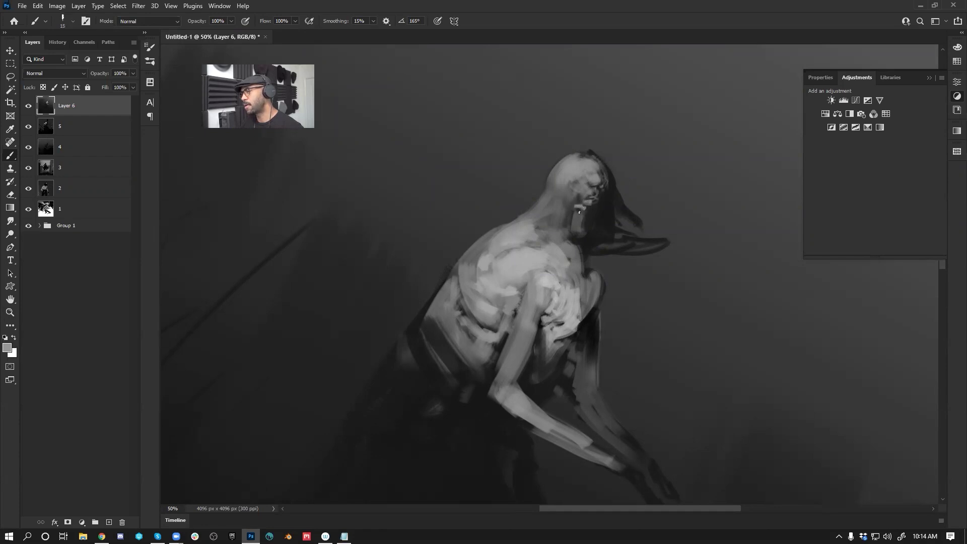
{"action": "mouse_move", "coordinate": [564, 211]}
{"action": "left_mouse_down"}
{"action": "mouse_move", "coordinate": [539, 223]}
{"action": "mouse_move", "coordinate": [555, 237]}
{"action": "mouse_move", "coordinate": [553, 207]}
{"action": "mouse_move", "coordinate": [566, 207]}
{"action": "mouse_move", "coordinate": [548, 203]}
{"action": "mouse_move", "coordinate": [550, 230]}
{"action": "mouse_move", "coordinate": [539, 208]}
{"action": "mouse_move", "coordinate": [534, 228]}
{"action": "mouse_move", "coordinate": [550, 221]}
{"action": "mouse_move", "coordinate": [553, 244]}
{"action": "mouse_move", "coordinate": [590, 210]}
{"action": "mouse_move", "coordinate": [582, 221]}
{"action": "mouse_move", "coordinate": [600, 239]}
{"action": "left_mouse_up"}
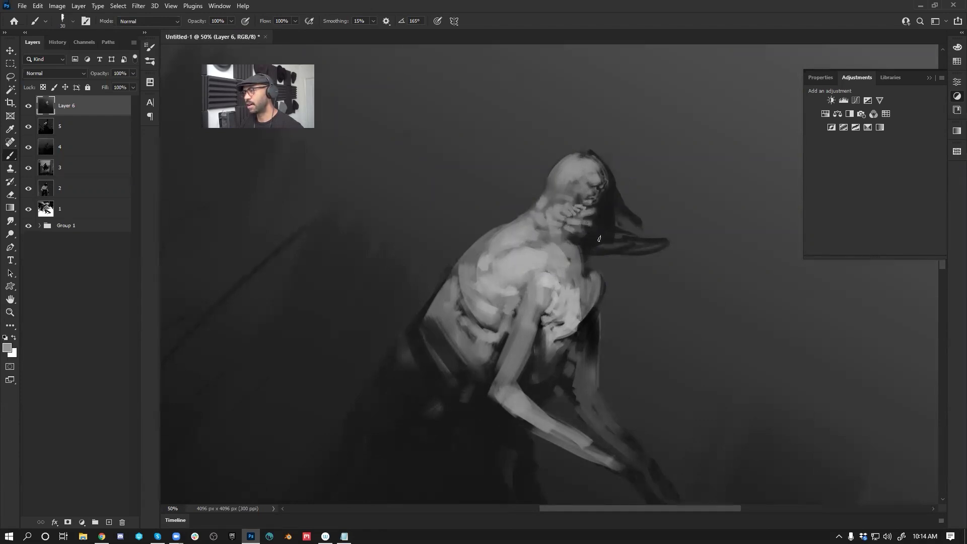
Step: Flip the canvas horizontally and rework the shadow edge along the jaw and neck with a sampled tone and a larger brush
{"action": "key", "text": "ctrl+minus"}
{"action": "key", "text": "ctrl+minus"}
{"action": "key", "text": "ctrl+minus"}
{"action": "key", "text": "z"}
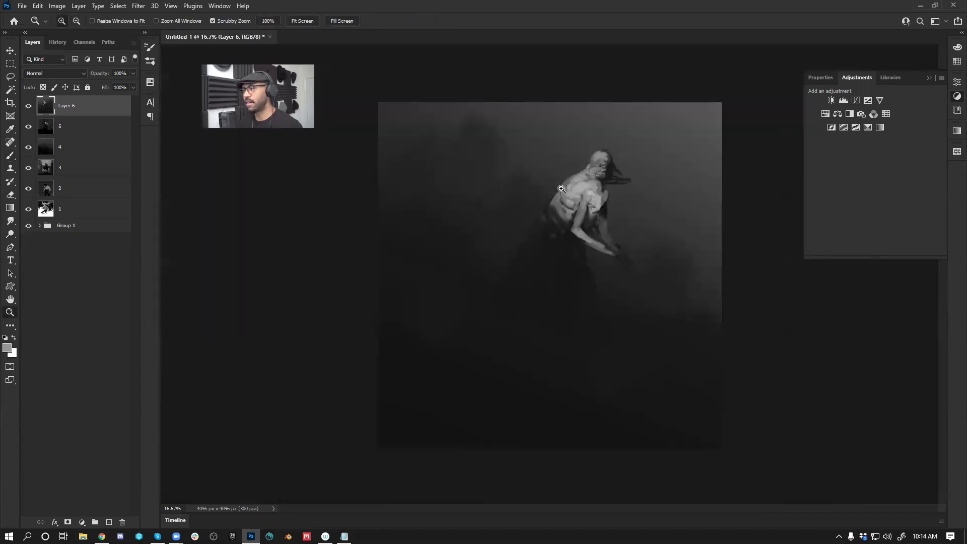
{"action": "key", "text": "ctrl+shift+h"}
{"action": "left_click", "coordinate": [555, 197]}
{"action": "left_click", "coordinate": [547, 191]}
{"action": "left_click_drag", "start_coordinate": [471, 148], "coordinate": [615, 220]}
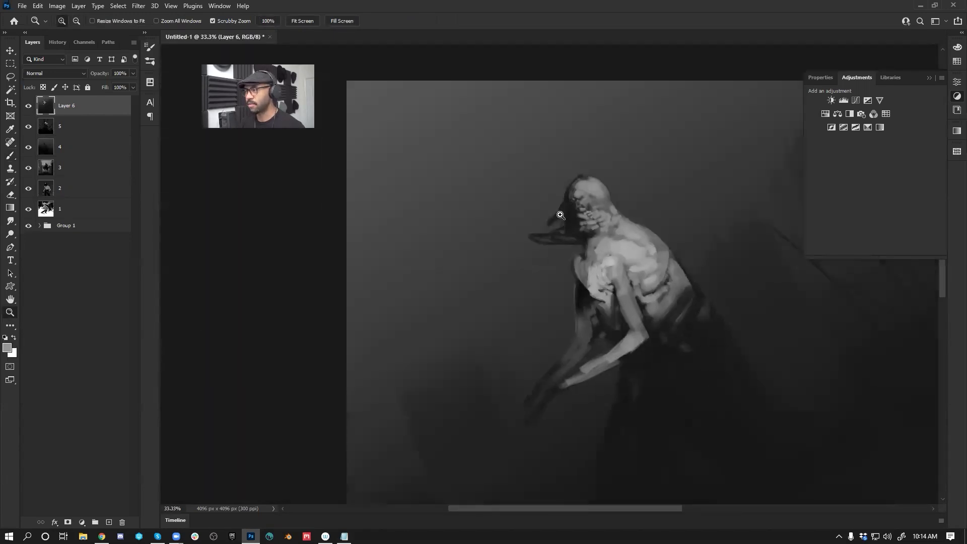
{"action": "left_click", "coordinate": [560, 215]}
{"action": "key", "text": "b"}
{"action": "left_click", "coordinate": [582, 214], "text": "alt"}
{"action": "key", "text": "bracketright"}
{"action": "key", "text": "bracketright"}
{"action": "key", "text": "bracketright"}
{"action": "key", "text": "bracketright"}
{"action": "left_click_drag", "start_coordinate": [591, 218], "coordinate": [612, 229]}
Step: Paint the forehead and brow with a grey sampled from the head, and reduce the brush to 15 px
{"action": "left_click", "coordinate": [587, 179], "text": "alt"}
{"action": "mouse_move", "coordinate": [584, 174]}
{"action": "left_mouse_down"}
{"action": "mouse_move", "coordinate": [620, 162]}
{"action": "mouse_move", "coordinate": [580, 169]}
{"action": "mouse_move", "coordinate": [593, 202]}
{"action": "mouse_move", "coordinate": [579, 189]}
{"action": "mouse_move", "coordinate": [565, 194]}
{"action": "mouse_move", "coordinate": [565, 227]}
{"action": "mouse_move", "coordinate": [593, 155]}
{"action": "mouse_move", "coordinate": [561, 249]}
{"action": "mouse_move", "coordinate": [577, 215]}
{"action": "mouse_move", "coordinate": [571, 194]}
{"action": "mouse_move", "coordinate": [568, 209]}
{"action": "mouse_move", "coordinate": [566, 188]}
{"action": "left_mouse_up"}
{"action": "key", "text": "bracketleft"}
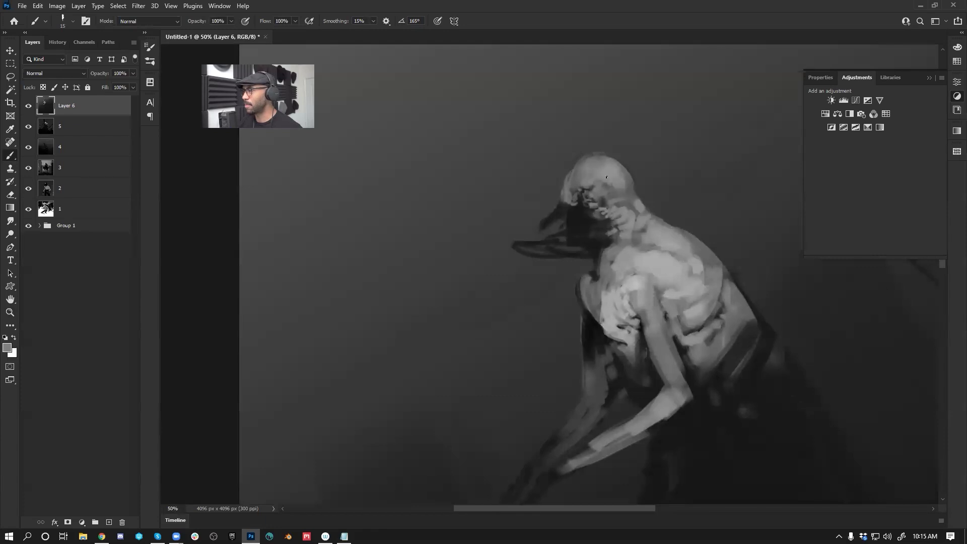
Step: Darken and reshape the beak with a sampled dark tone, and enlarge the brush to 90 px
{"action": "left_click", "coordinate": [573, 211], "text": "alt"}
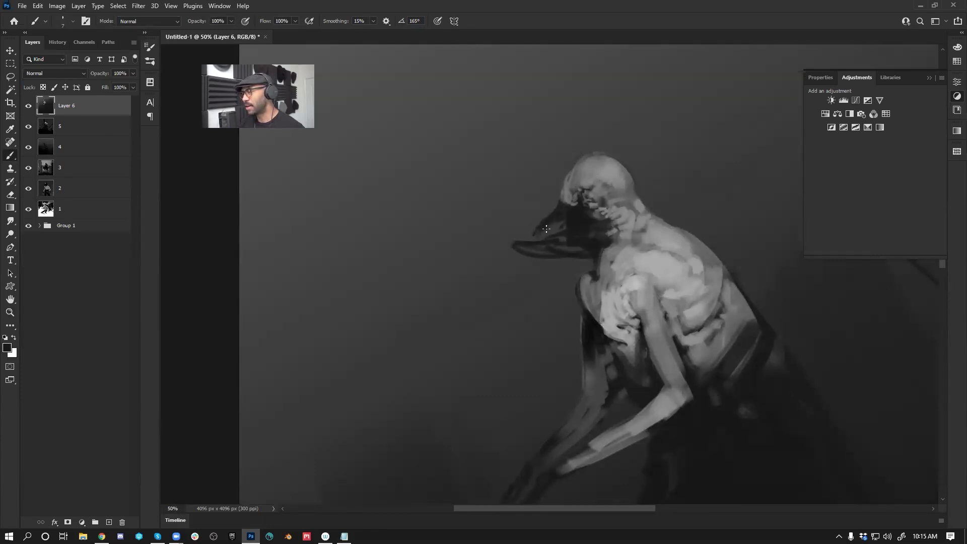
{"action": "key", "text": "bracketright"}
{"action": "key", "text": "bracketright"}
{"action": "key", "text": "bracketright"}
{"action": "key", "text": "bracketright"}
{"action": "key", "text": "bracketright"}
{"action": "key", "text": "bracketright"}
{"action": "key", "text": "bracketright"}
{"action": "key", "text": "bracketright"}
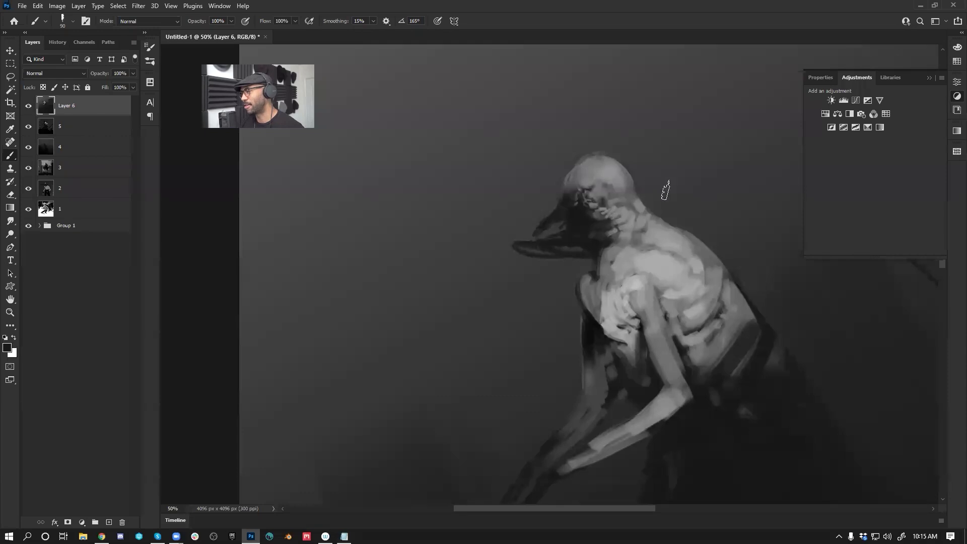
Step: Flip the canvas horizontally and paint the upper chest with a sampled light grey at 70 px
{"action": "key", "text": "ctrl+shift+h"}
{"action": "left_click_drag", "start_coordinate": [829, 270], "coordinate": [498, 221]}
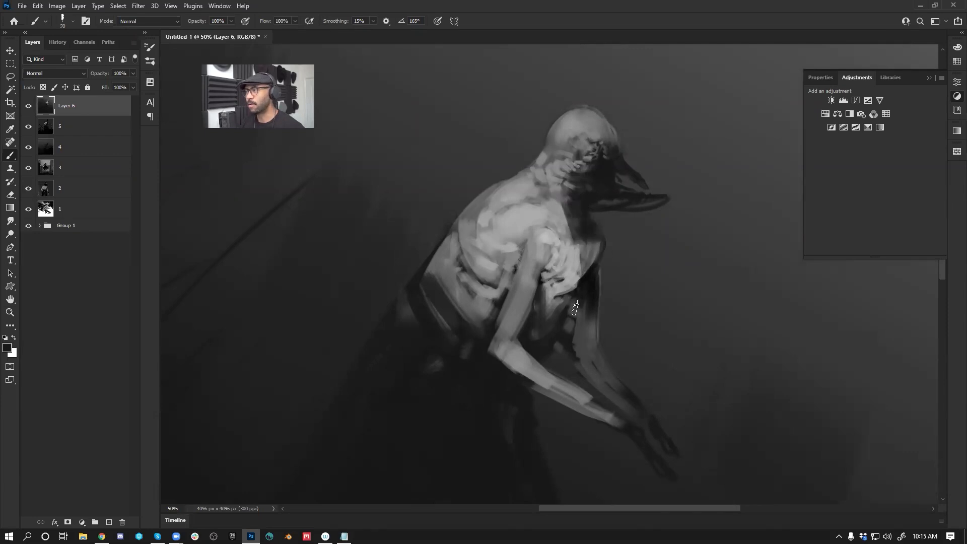
{"action": "key", "text": "z"}
{"action": "left_click", "coordinate": [587, 259], "text": "alt"}
{"action": "key", "text": "b"}
{"action": "left_click", "coordinate": [556, 252], "text": "alt"}
{"action": "left_click_drag", "start_coordinate": [557, 249], "coordinate": [567, 285]}
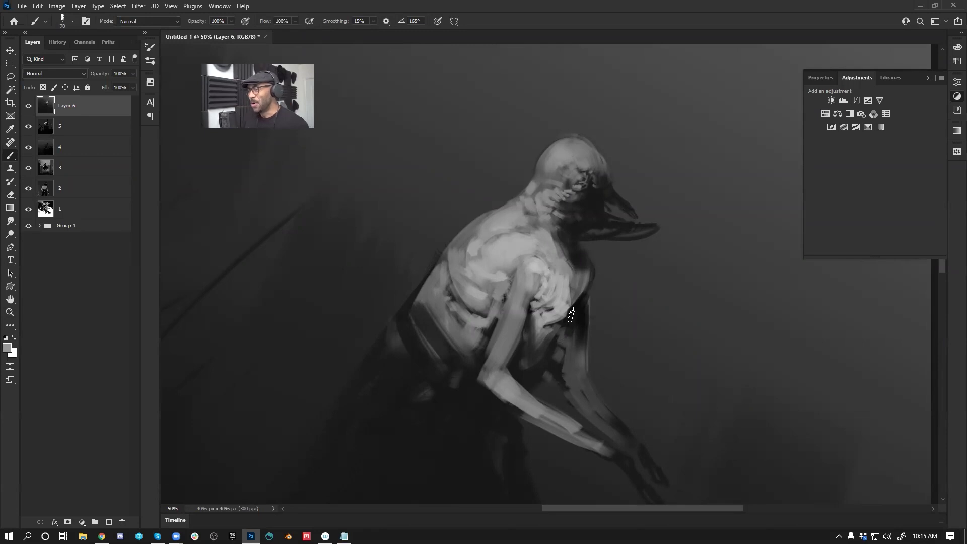
Step: Brighten the upper back and its outer contour with a sampled light grey and a 30 px brush
{"action": "left_click", "coordinate": [522, 246], "text": "alt"}
{"action": "mouse_move", "coordinate": [499, 235]}
{"action": "left_mouse_down"}
{"action": "mouse_move", "coordinate": [486, 256]}
{"action": "mouse_move", "coordinate": [516, 252]}
{"action": "mouse_move", "coordinate": [469, 228]}
{"action": "mouse_move", "coordinate": [494, 257]}
{"action": "mouse_move", "coordinate": [483, 215]}
{"action": "mouse_move", "coordinate": [459, 244]}
{"action": "mouse_move", "coordinate": [497, 210]}
{"action": "mouse_move", "coordinate": [460, 232]}
{"action": "mouse_move", "coordinate": [462, 307]}
{"action": "left_mouse_up"}
{"action": "key", "text": "ctrl+z"}
{"action": "key", "text": "bracketleft"}
{"action": "key", "text": "bracketleft"}
{"action": "key", "text": "bracketleft"}
{"action": "key", "text": "bracketleft"}
{"action": "key", "text": "bracketleft"}
{"action": "key", "text": "bracketleft"}
{"action": "mouse_move", "coordinate": [520, 200]}
{"action": "left_mouse_down"}
{"action": "mouse_move", "coordinate": [442, 278]}
{"action": "mouse_move", "coordinate": [506, 205]}
{"action": "mouse_move", "coordinate": [452, 272]}
{"action": "left_mouse_up"}
{"action": "left_click_drag", "start_coordinate": [489, 215], "coordinate": [521, 203]}
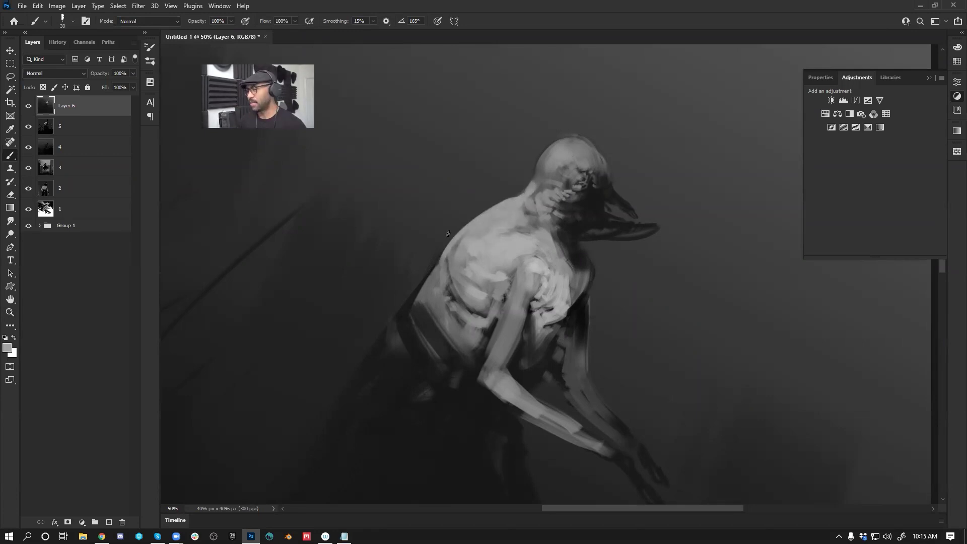
{"action": "mouse_move", "coordinate": [442, 261]}
{"action": "left_mouse_down"}
{"action": "mouse_move", "coordinate": [436, 279]}
{"action": "mouse_move", "coordinate": [439, 262]}
{"action": "left_mouse_up"}
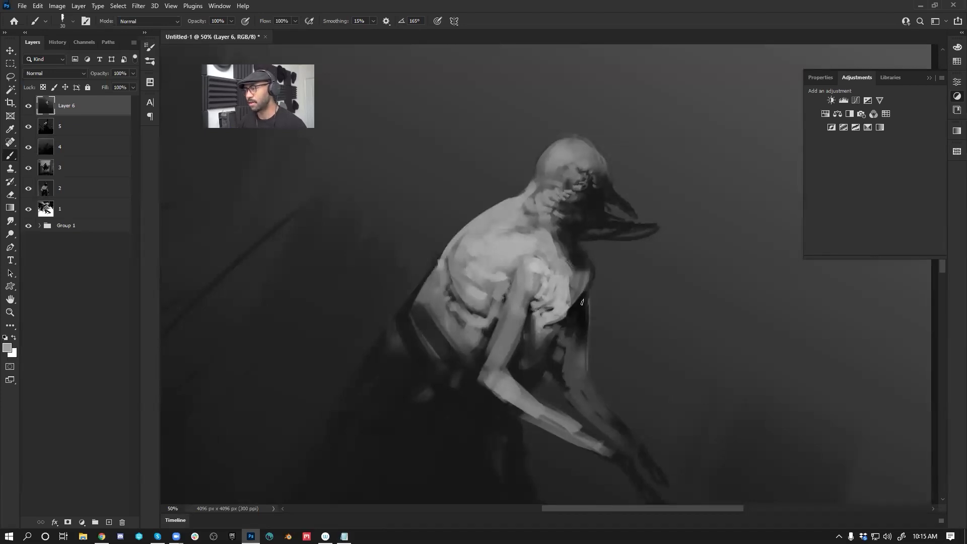
Step: Examine the figure's values and silhouette at reduced size in both the mirrored and original orientation
{"action": "key", "text": "z"}
{"action": "left_click", "coordinate": [577, 327], "text": "alt"}
{"action": "left_click", "coordinate": [578, 328], "text": "alt"}
{"action": "key", "text": "ctrl+h"}
{"action": "key", "text": "b"}
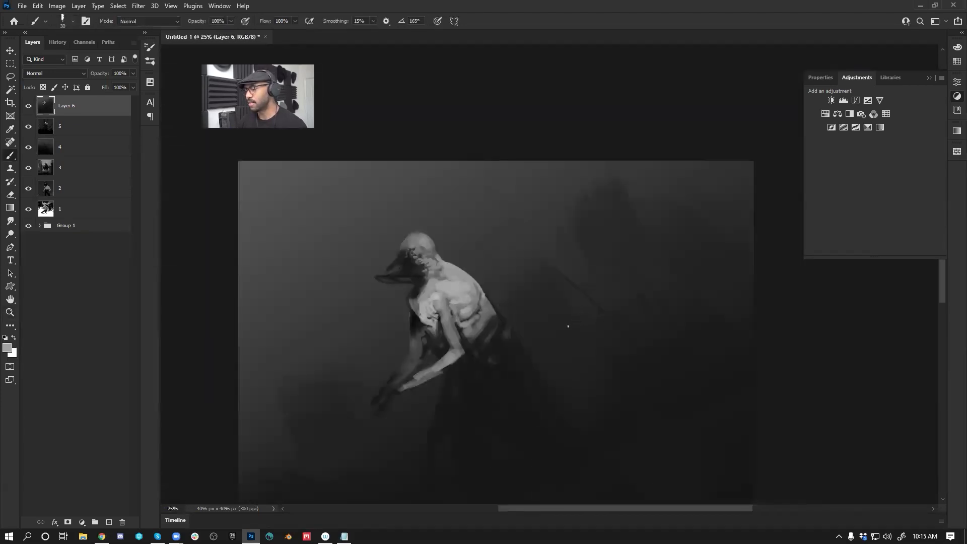
{"action": "key", "text": "z"}
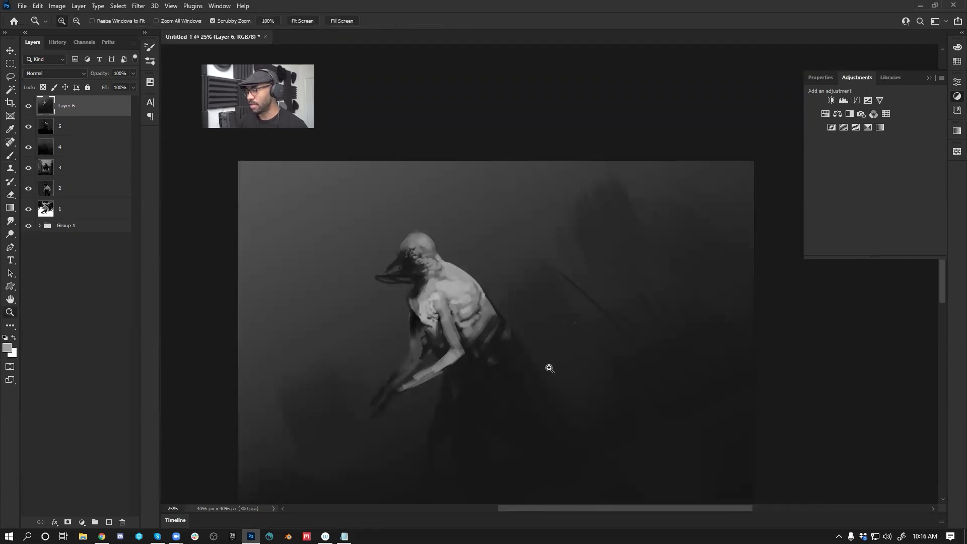
{"action": "left_click", "coordinate": [548, 369]}
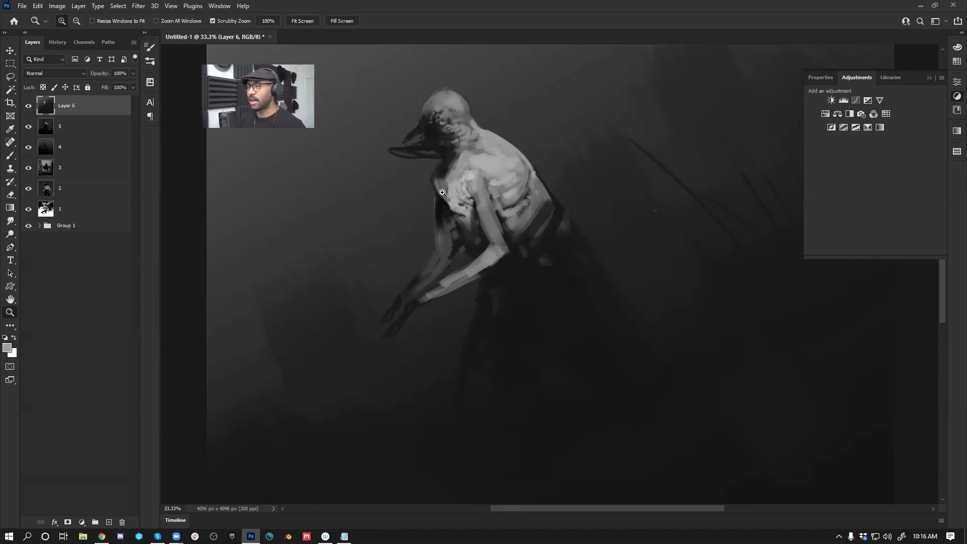
{"action": "left_click", "coordinate": [498, 205], "text": "alt"}
{"action": "key", "text": "ctrl+shift+h"}
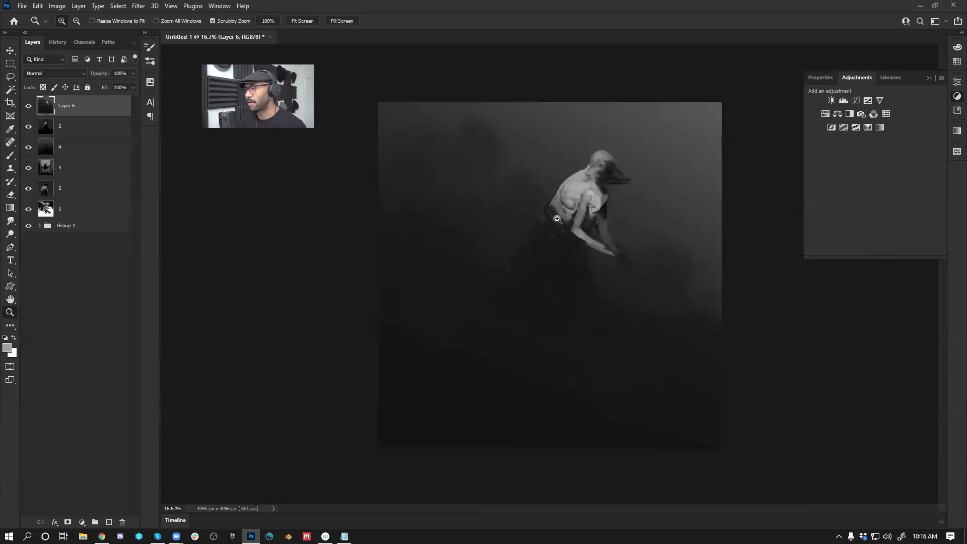
Step: Paint rib strokes and belly tones between the chest and the near arm with sampled greys
{"action": "left_click", "coordinate": [558, 218]}
{"action": "left_click", "coordinate": [557, 218]}
{"action": "left_click", "coordinate": [557, 217]}
{"action": "key", "text": "b"}
{"action": "mouse_move", "coordinate": [655, 170]}
{"action": "left_mouse_down"}
{"action": "mouse_move", "coordinate": [647, 188]}
{"action": "mouse_move", "coordinate": [662, 193]}
{"action": "mouse_move", "coordinate": [651, 214]}
{"action": "left_mouse_up"}
{"action": "key", "text": "]"}
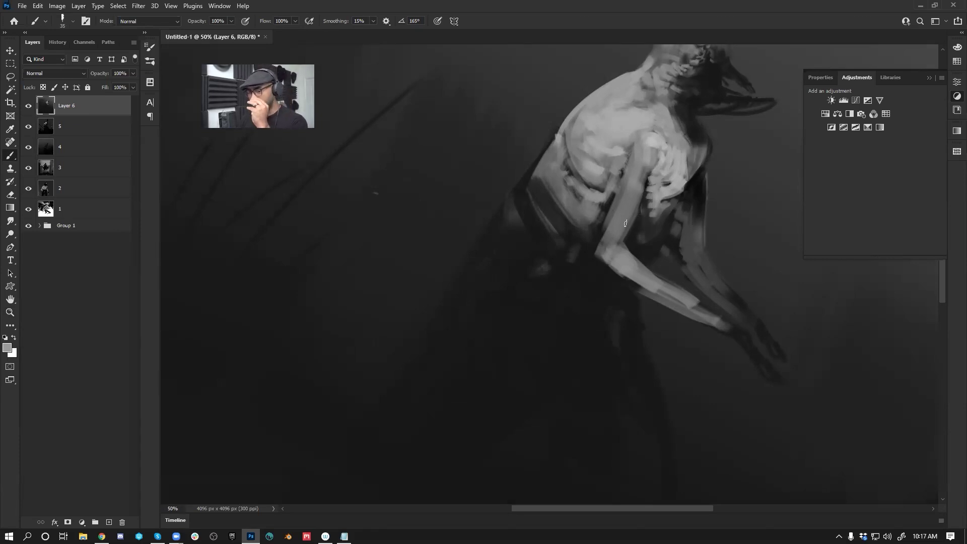
{"action": "left_click_drag", "start_coordinate": [660, 212], "coordinate": [650, 222]}
{"action": "key", "text": "ctrl+z"}
{"action": "left_click", "coordinate": [658, 210], "text": "alt"}
{"action": "key", "text": "]"}
{"action": "left_click_drag", "start_coordinate": [657, 179], "coordinate": [652, 224]}
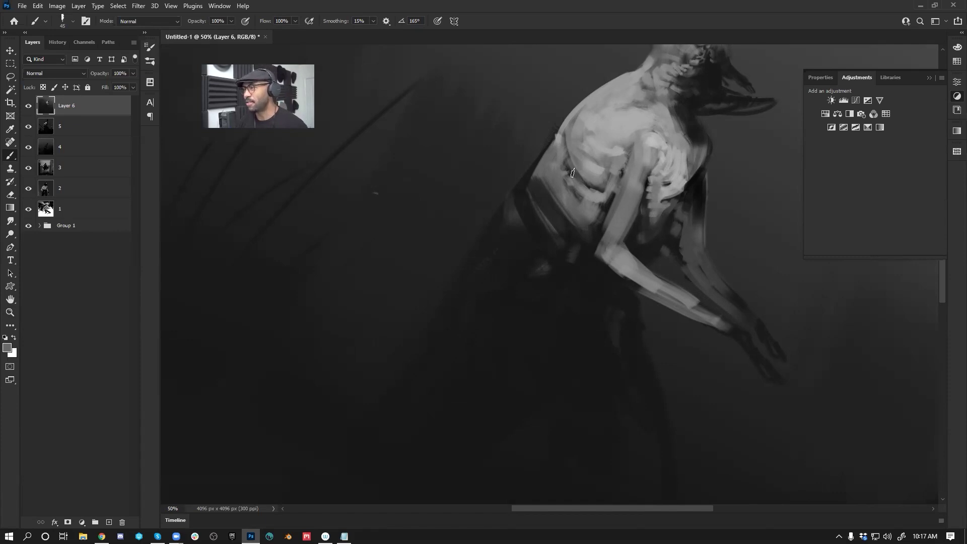
Step: Paint the flank and lower back behind the ribs with sampled greys
{"action": "mouse_move", "coordinate": [558, 138]}
{"action": "left_mouse_down"}
{"action": "mouse_move", "coordinate": [561, 159]}
{"action": "mouse_move", "coordinate": [546, 162]}
{"action": "mouse_move", "coordinate": [560, 166]}
{"action": "mouse_move", "coordinate": [575, 204]}
{"action": "left_mouse_up"}
{"action": "left_click", "coordinate": [558, 158], "text": "alt"}
{"action": "mouse_move", "coordinate": [544, 173]}
{"action": "left_mouse_down"}
{"action": "mouse_move", "coordinate": [538, 197]}
{"action": "mouse_move", "coordinate": [555, 206]}
{"action": "left_mouse_up"}
{"action": "mouse_move", "coordinate": [545, 205]}
{"action": "left_mouse_down"}
{"action": "mouse_move", "coordinate": [590, 219]}
{"action": "mouse_move", "coordinate": [552, 230]}
{"action": "mouse_move", "coordinate": [590, 261]}
{"action": "left_mouse_up"}
Step: Examine the hunched figure's torso values at reduced size, first in the original orientation and again with the canvas mirrored
{"action": "key", "text": "z"}
{"action": "left_click", "coordinate": [619, 322], "text": "alt"}
{"action": "left_click", "coordinate": [623, 331], "text": "alt"}
{"action": "left_click", "coordinate": [624, 336], "text": "alt"}
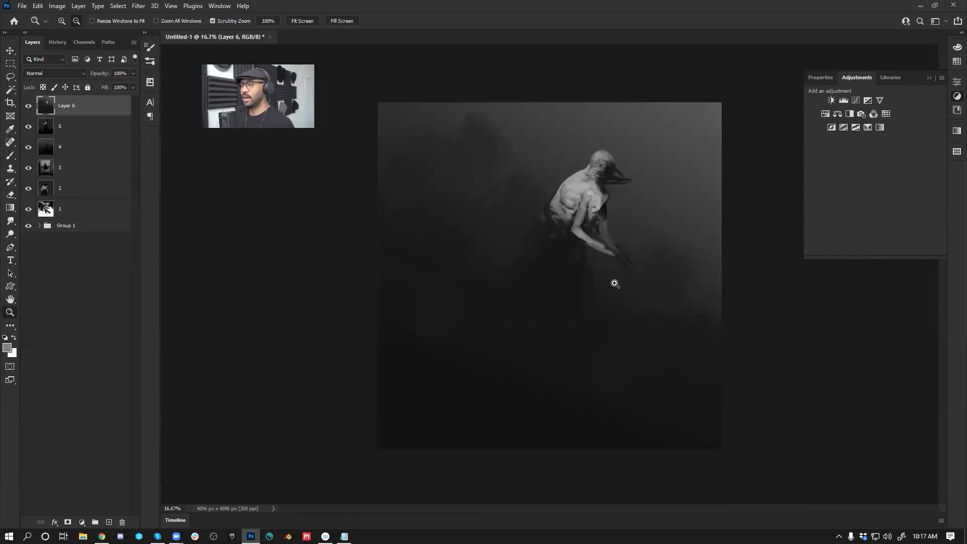
{"action": "left_click", "coordinate": [593, 172]}
{"action": "left_click", "coordinate": [593, 173]}
{"action": "key", "text": "b"}
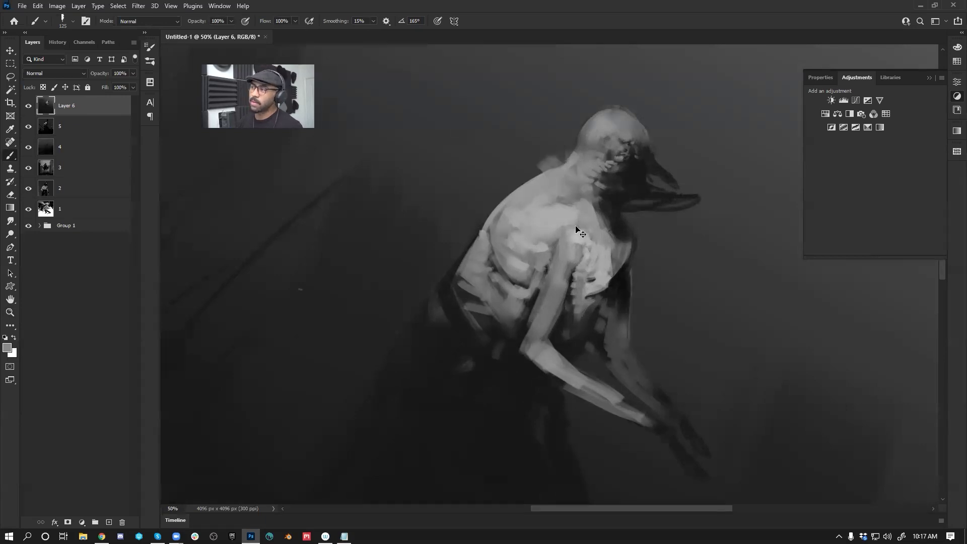
{"action": "key", "text": "z"}
{"action": "left_click", "coordinate": [552, 274], "text": "alt"}
{"action": "left_click", "coordinate": [552, 274], "text": "alt"}
{"action": "key", "text": "ctrl+shift+h"}
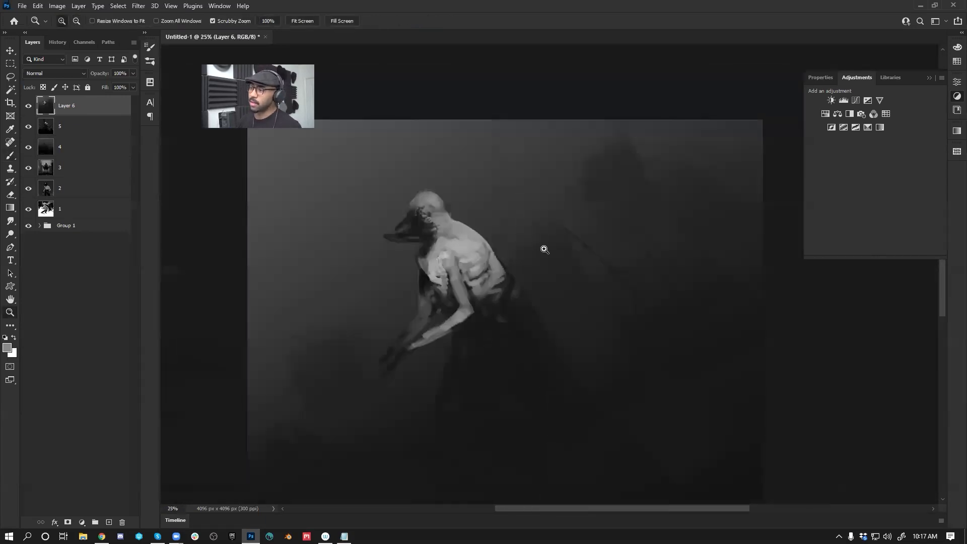
{"action": "double_click", "coordinate": [472, 243]}
{"action": "key", "text": "b"}
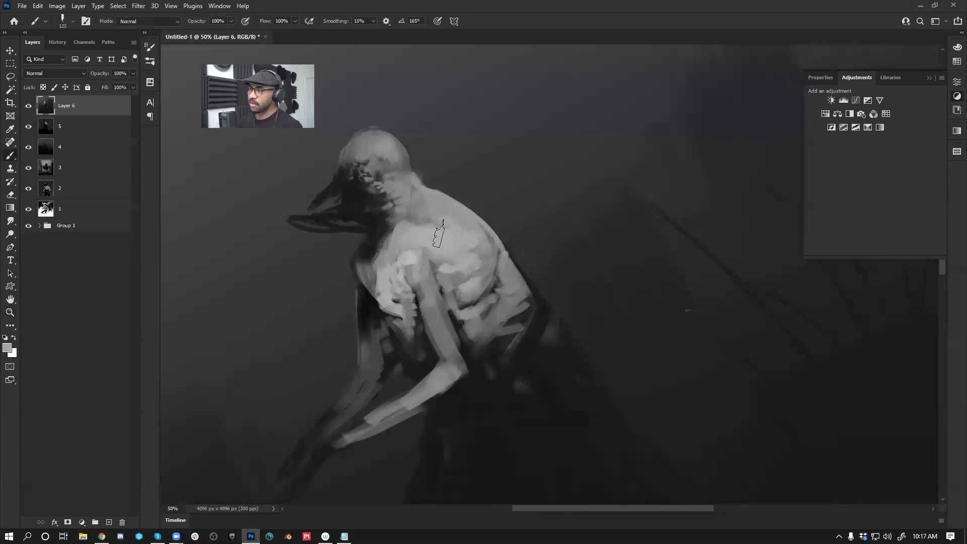
Step: Paint the lower flank and a muted grey hip shape behind the waist, then return the canvas to its original orientation
{"action": "left_click_drag", "start_coordinate": [525, 282], "coordinate": [593, 199]}
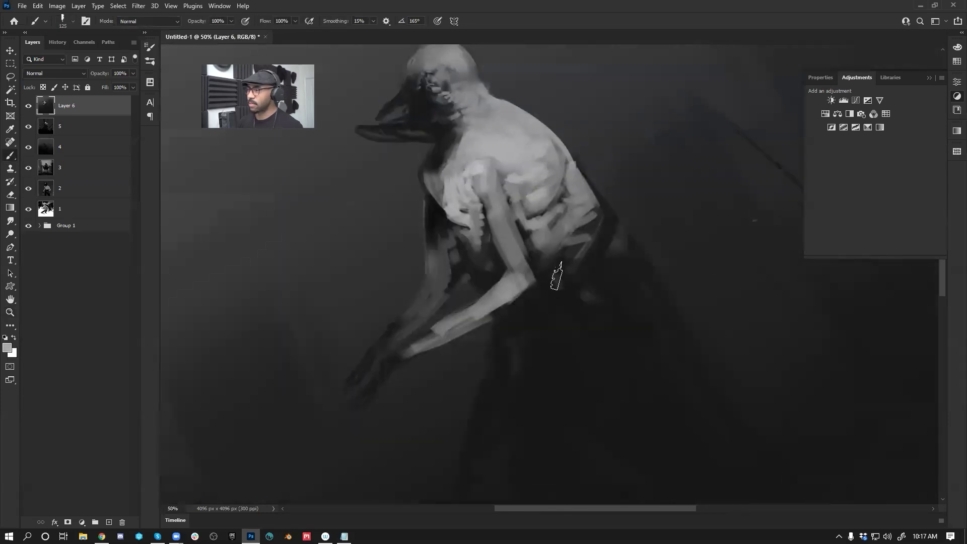
{"action": "mouse_move", "coordinate": [559, 278]}
{"action": "left_mouse_down"}
{"action": "mouse_move", "coordinate": [578, 225]}
{"action": "mouse_move", "coordinate": [586, 229]}
{"action": "mouse_move", "coordinate": [584, 194]}
{"action": "mouse_move", "coordinate": [555, 267]}
{"action": "mouse_move", "coordinate": [624, 242]}
{"action": "mouse_move", "coordinate": [606, 292]}
{"action": "mouse_move", "coordinate": [627, 243]}
{"action": "mouse_move", "coordinate": [616, 242]}
{"action": "mouse_move", "coordinate": [619, 233]}
{"action": "mouse_move", "coordinate": [622, 299]}
{"action": "mouse_move", "coordinate": [620, 242]}
{"action": "mouse_move", "coordinate": [642, 315]}
{"action": "left_mouse_up"}
{"action": "left_click_drag", "start_coordinate": [619, 262], "coordinate": [613, 276]}
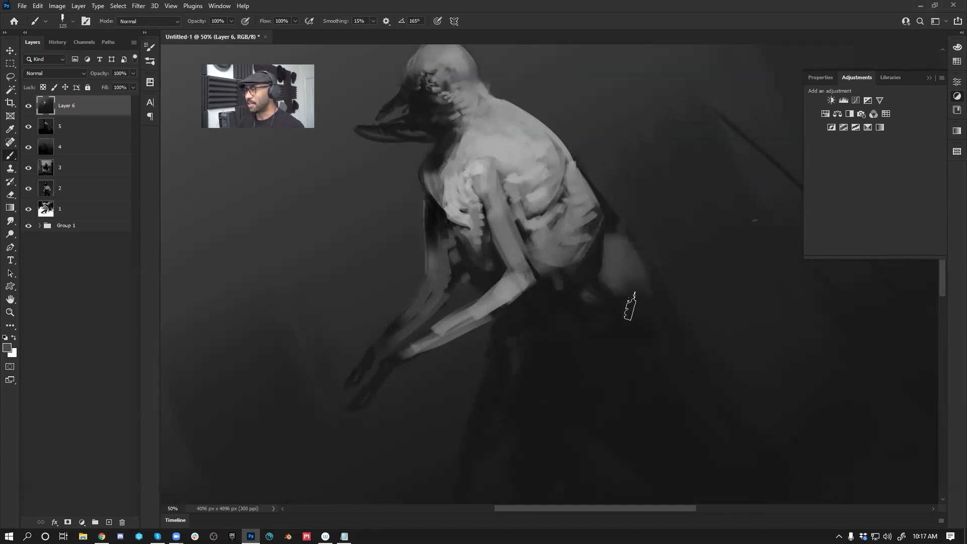
{"action": "key", "text": "z"}
{"action": "left_click", "coordinate": [611, 356], "text": "alt"}
{"action": "key", "text": "ctrl+shift+h"}
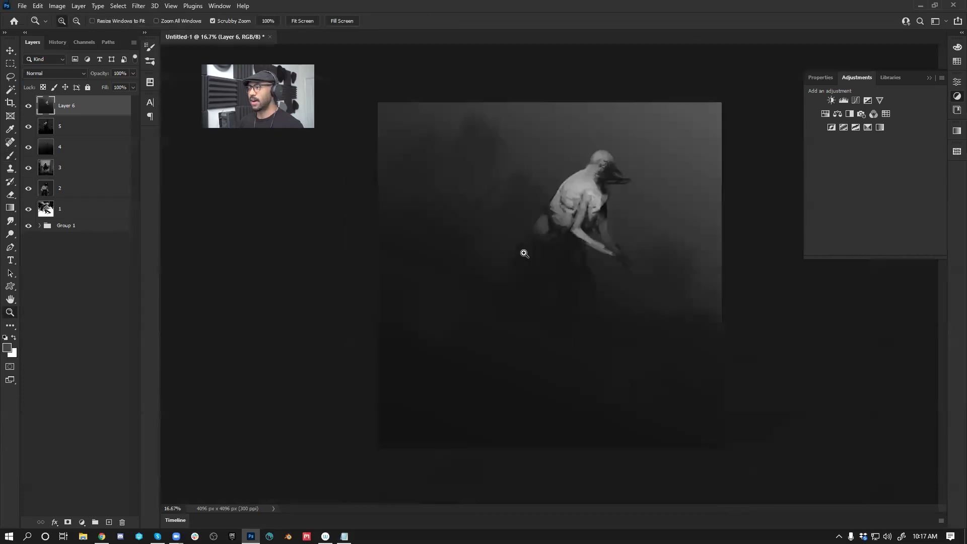
Step: Paint a rounded mid-grey contour along the figure's lower back, outside the ribs
{"action": "left_click", "coordinate": [522, 253]}
{"action": "left_click", "coordinate": [535, 245]}
{"action": "key", "text": "b"}
{"action": "key", "text": "z"}
{"action": "left_click", "coordinate": [593, 167]}
{"action": "key", "text": "b"}
{"action": "left_click_drag", "start_coordinate": [603, 173], "coordinate": [515, 257]}
Step: Refine the side of the waist below the ribs with sampled greys and a 70 px brush
{"action": "key", "text": "bracketleft"}
{"action": "key", "text": "bracketleft"}
{"action": "key", "text": "bracketleft"}
{"action": "key", "text": "bracketleft"}
{"action": "key", "text": "bracketleft"}
{"action": "key", "text": "bracketleft"}
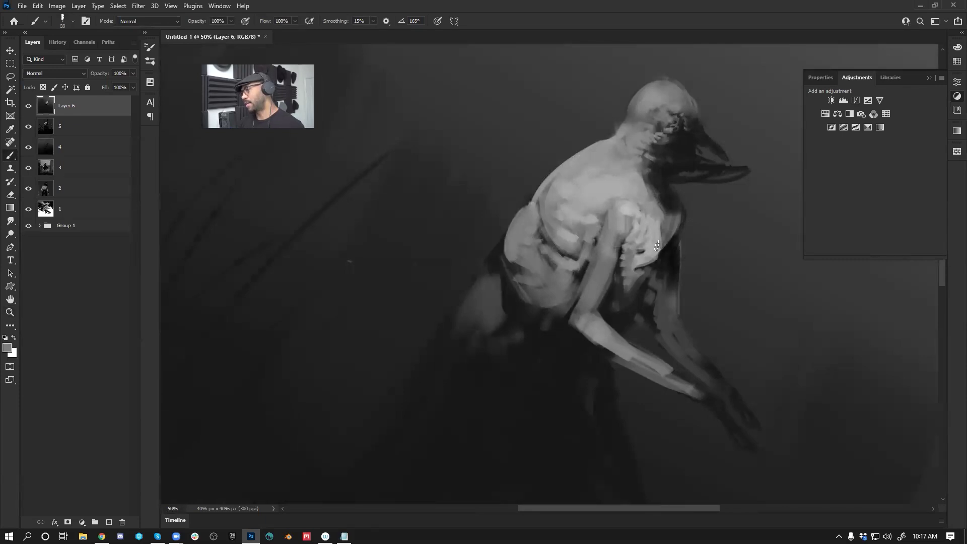
{"action": "left_click", "coordinate": [513, 269], "text": "alt"}
{"action": "key", "text": "bracketright"}
{"action": "key", "text": "bracketright"}
{"action": "mouse_move", "coordinate": [528, 278]}
{"action": "left_mouse_down"}
{"action": "mouse_move", "coordinate": [508, 250]}
{"action": "mouse_move", "coordinate": [528, 280]}
{"action": "left_mouse_up"}
{"action": "left_click", "coordinate": [518, 262], "text": "alt"}
{"action": "left_click", "coordinate": [525, 237], "text": "alt"}
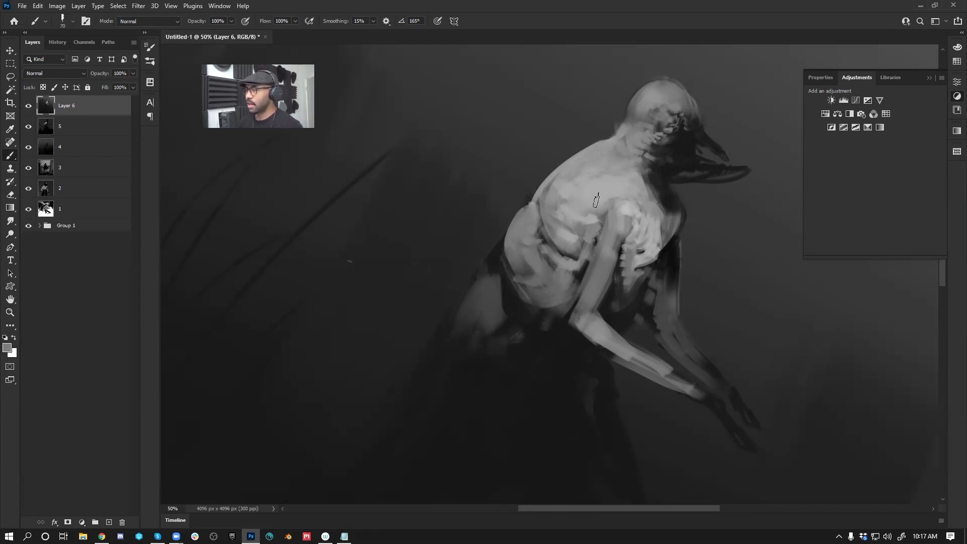
Step: Draw thin dark lines across the base of the neck with a sampled near-black and a very fine brush, undoing the last stroke
{"action": "left_click", "coordinate": [664, 180], "text": "alt"}
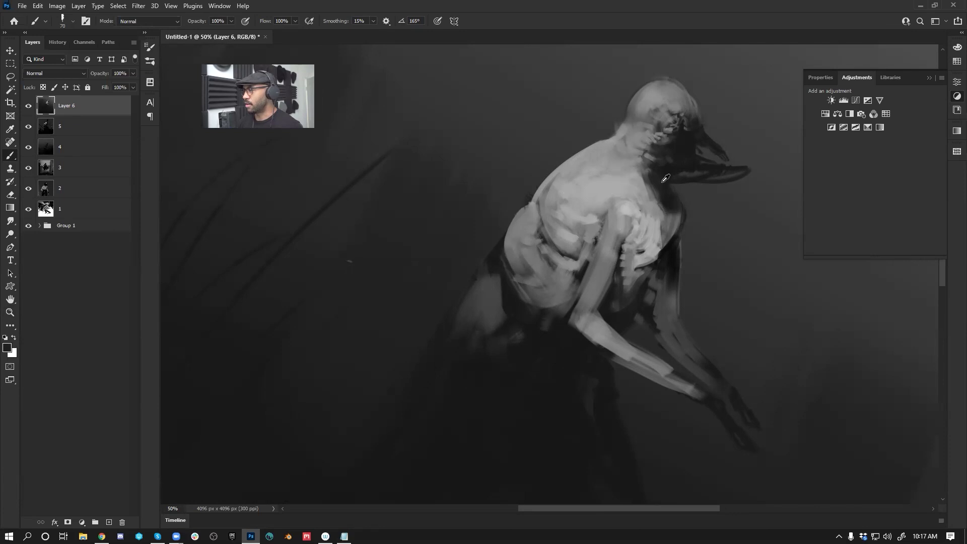
{"action": "key", "text": "bracketleft"}
{"action": "key", "text": "bracketleft"}
{"action": "key", "text": "bracketleft"}
{"action": "key", "text": "bracketleft"}
{"action": "key", "text": "bracketleft"}
{"action": "key", "text": "bracketleft"}
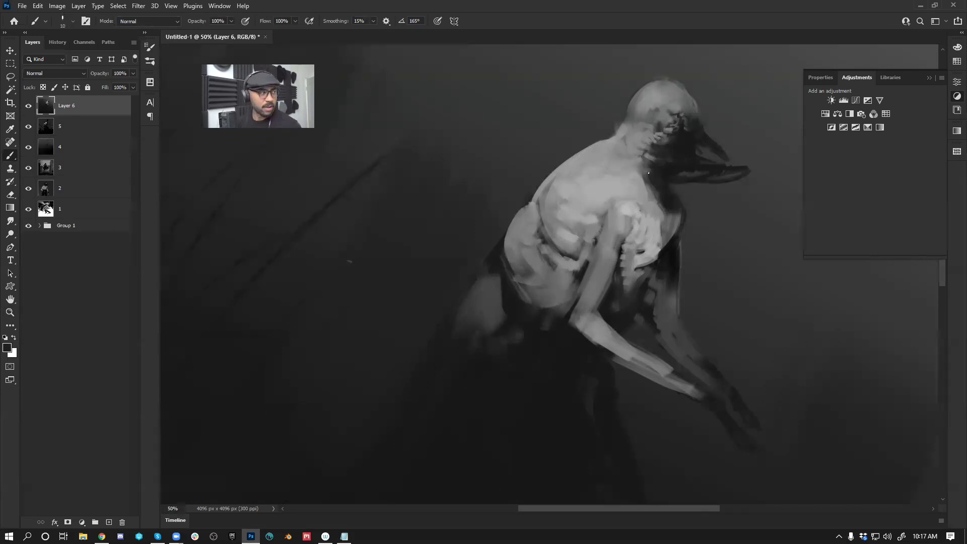
{"action": "key", "text": "bracketleft"}
{"action": "mouse_move", "coordinate": [645, 170]}
{"action": "left_mouse_down"}
{"action": "mouse_move", "coordinate": [619, 183]}
{"action": "mouse_move", "coordinate": [620, 193]}
{"action": "mouse_move", "coordinate": [655, 177]}
{"action": "mouse_move", "coordinate": [600, 174]}
{"action": "mouse_move", "coordinate": [644, 174]}
{"action": "mouse_move", "coordinate": [620, 170]}
{"action": "mouse_move", "coordinate": [610, 142]}
{"action": "mouse_move", "coordinate": [650, 179]}
{"action": "mouse_move", "coordinate": [607, 128]}
{"action": "mouse_move", "coordinate": [638, 174]}
{"action": "left_mouse_up"}
{"action": "key", "text": "ctrl+z"}
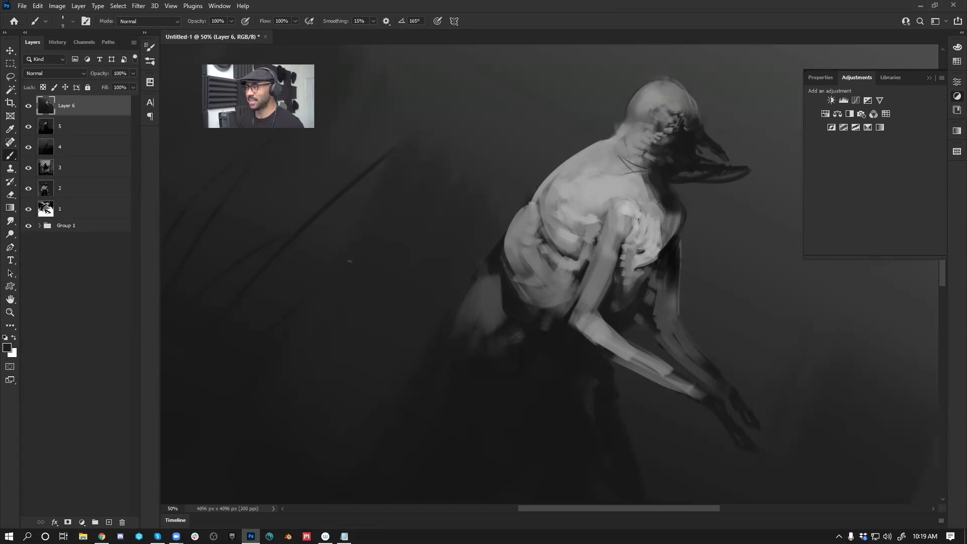
Step: Add a new layer above the finished figure study and fill it with flat dark grey using the Paint Bucket
{"action": "key", "text": "z"}
{"action": "left_click", "coordinate": [614, 269], "text": "alt"}
{"action": "left_click", "coordinate": [604, 288], "text": "alt"}
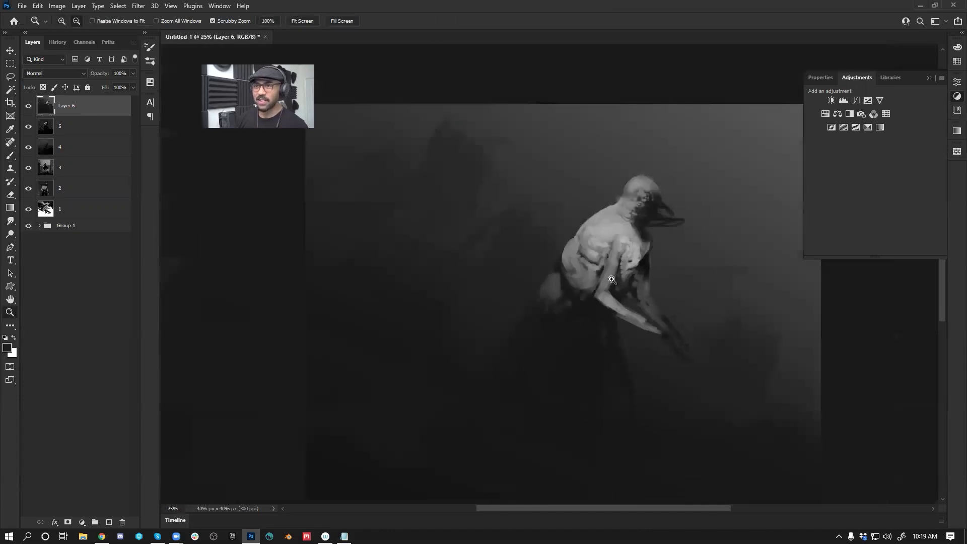
{"action": "key", "text": "ctrl+shift+alt+n"}
{"action": "key", "text": "g"}
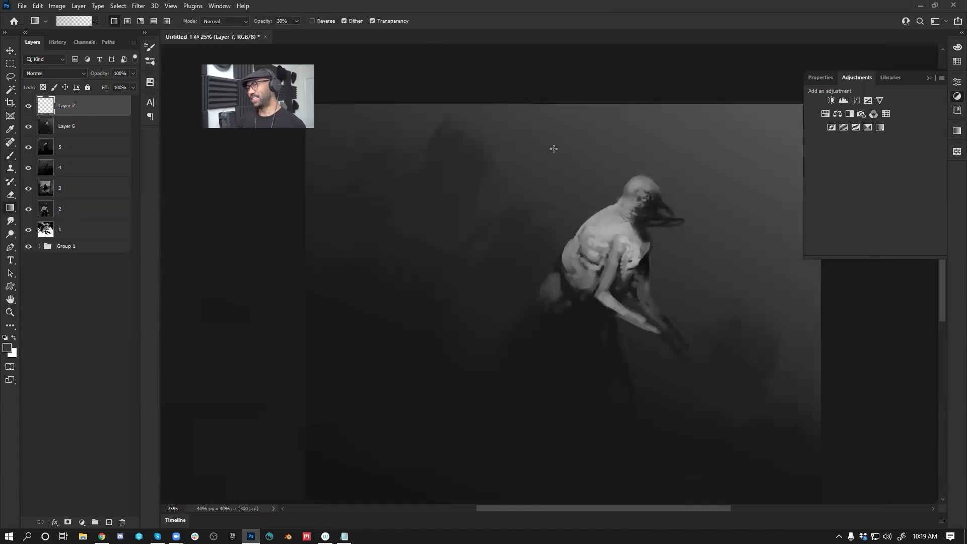
{"action": "key", "text": "shift+g"}
{"action": "left_click", "coordinate": [571, 177]}
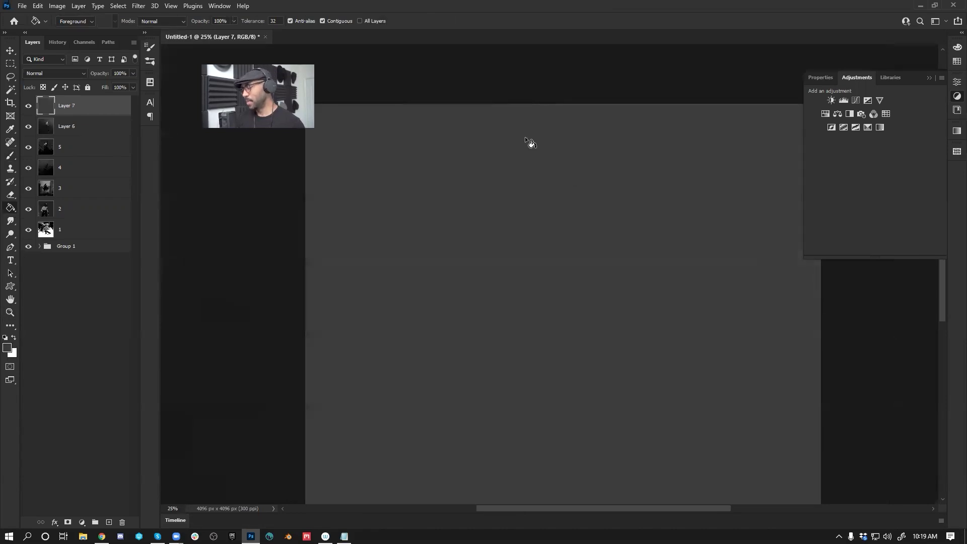
Step: Rename the figure study's layer to 6 and the new grey layer to 7
{"action": "left_click", "coordinate": [61, 128]}
{"action": "double_click", "coordinate": [72, 127]}
{"action": "type", "text": "6"}
{"action": "key", "text": "Return"}
{"action": "double_click", "coordinate": [70, 112]}
{"action": "type", "text": "7"}
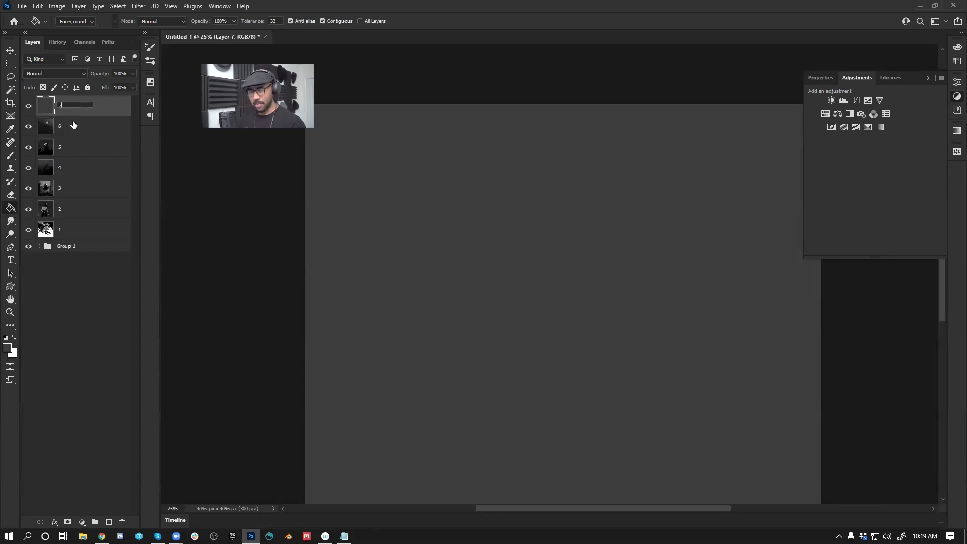
{"action": "key", "text": "Return"}
{"action": "key", "text": "b"}
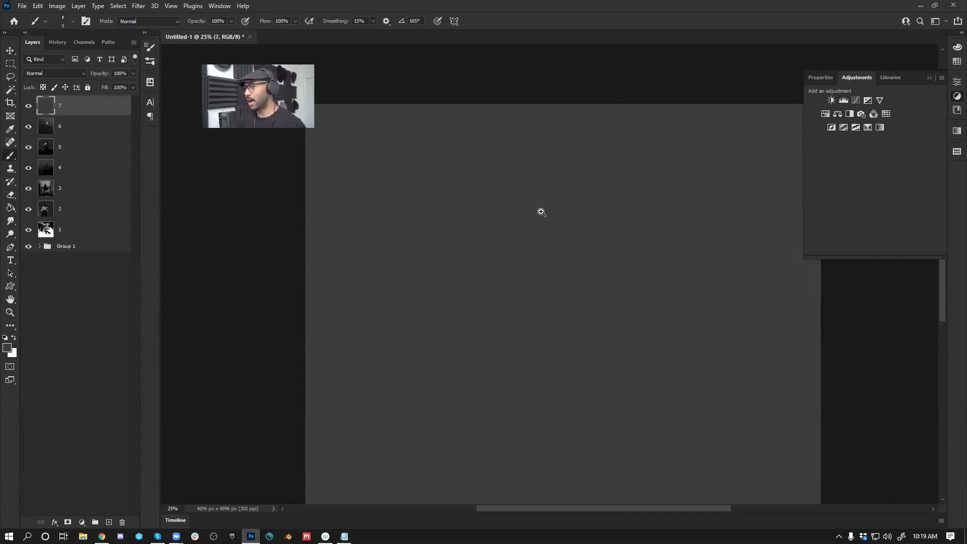
{"action": "key", "text": "ctrl+minus"}
{"action": "key", "text": "bracketright"}
{"action": "key", "text": "bracketright"}
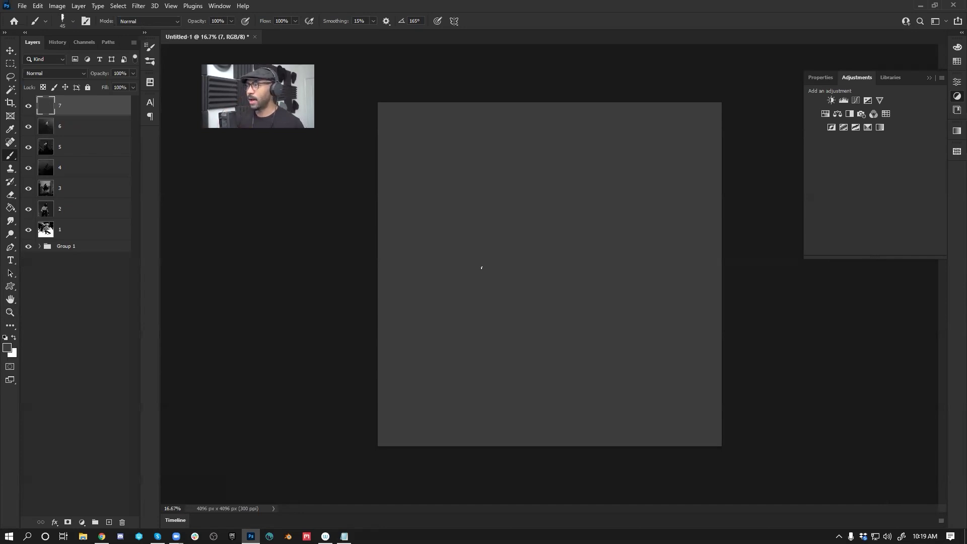
{"action": "key", "text": "bracketright"}
{"action": "key", "text": "bracketright"}
{"action": "key", "text": "bracketright"}
{"action": "key", "text": "bracketright"}
{"action": "key", "text": "bracketright"}
{"action": "key", "text": "bracketright"}
{"action": "key", "text": "bracketright"}
{"action": "key", "text": "bracketright"}
{"action": "key", "text": "bracketright"}
{"action": "key", "text": "bracketright"}
{"action": "key", "text": "bracketright"}
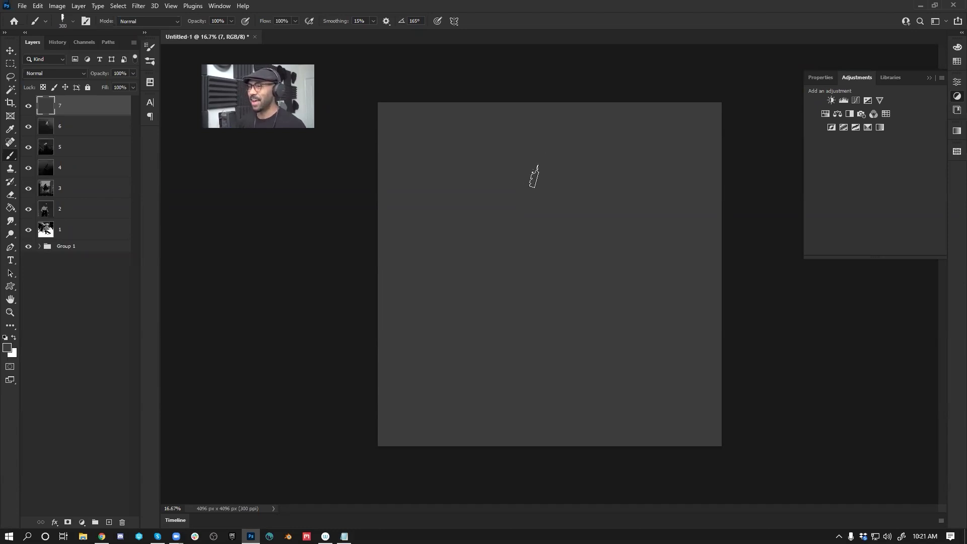
{"action": "key", "text": "bracketright"}
{"action": "key", "text": "bracketright"}
{"action": "key", "text": "bracketright"}
{"action": "key", "text": "bracketright"}
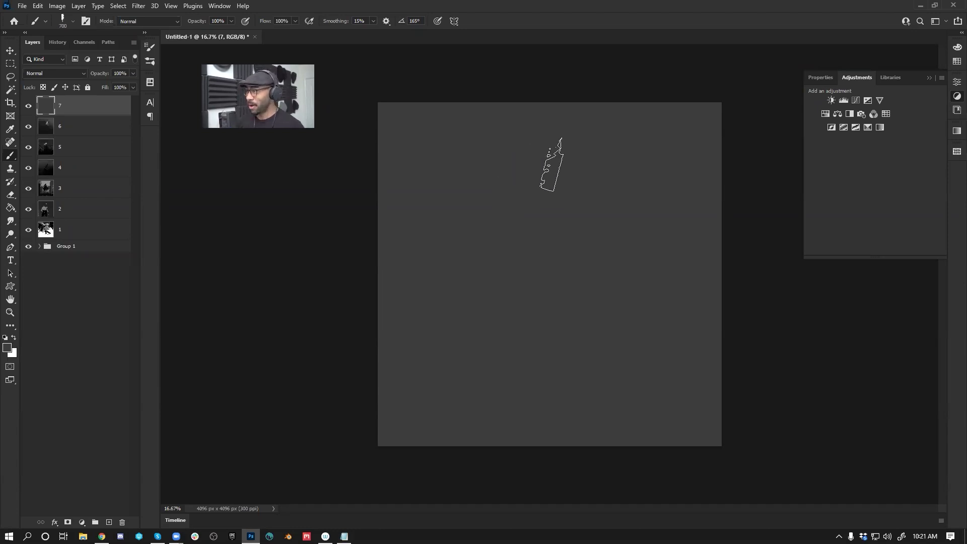
{"action": "key", "text": "x"}
{"action": "key", "text": "bracketleft"}
{"action": "key", "text": "bracketleft"}
{"action": "key", "text": "bracketleft"}
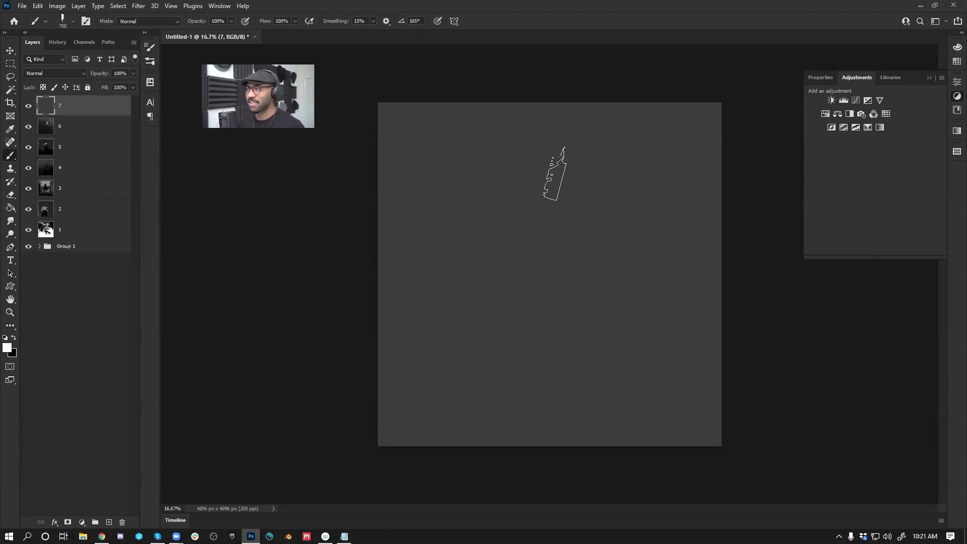
{"action": "key", "text": "bracketleft"}
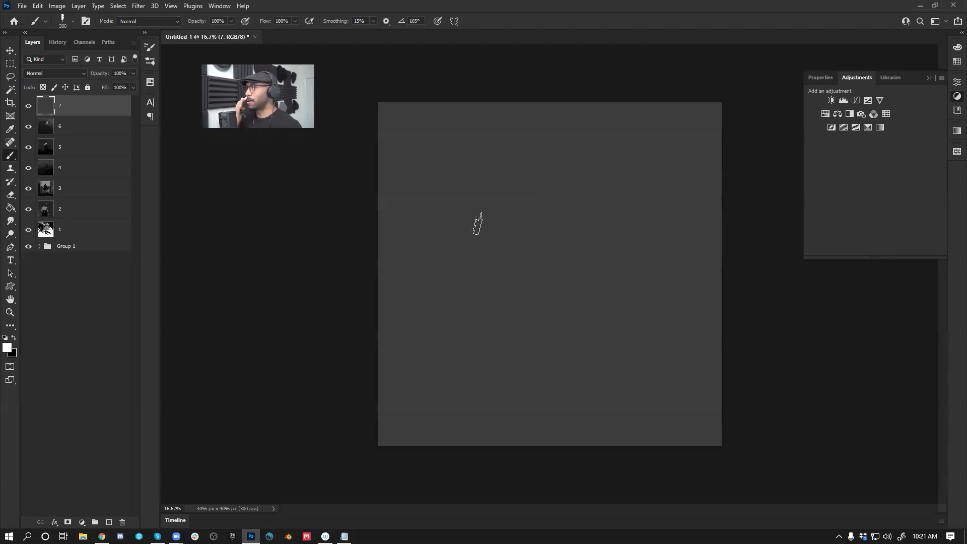
{"action": "key", "text": "bracketleft"}
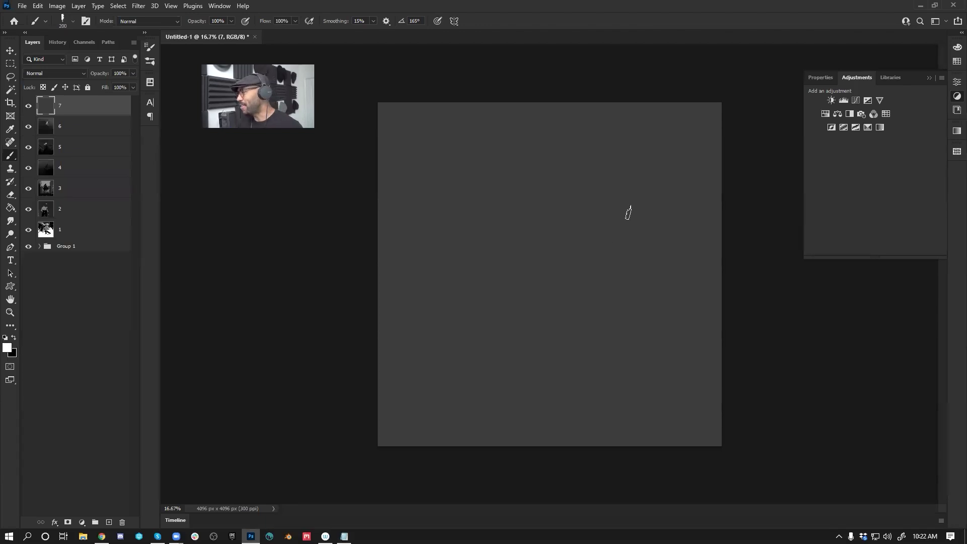
Step: Block in a large angular near-black shape across the middle of the grey canvas with a 600 px brush
{"action": "key", "text": "bracketright"}
{"action": "key", "text": "bracketright"}
{"action": "key", "text": "bracketright"}
{"action": "key", "text": "bracketright"}
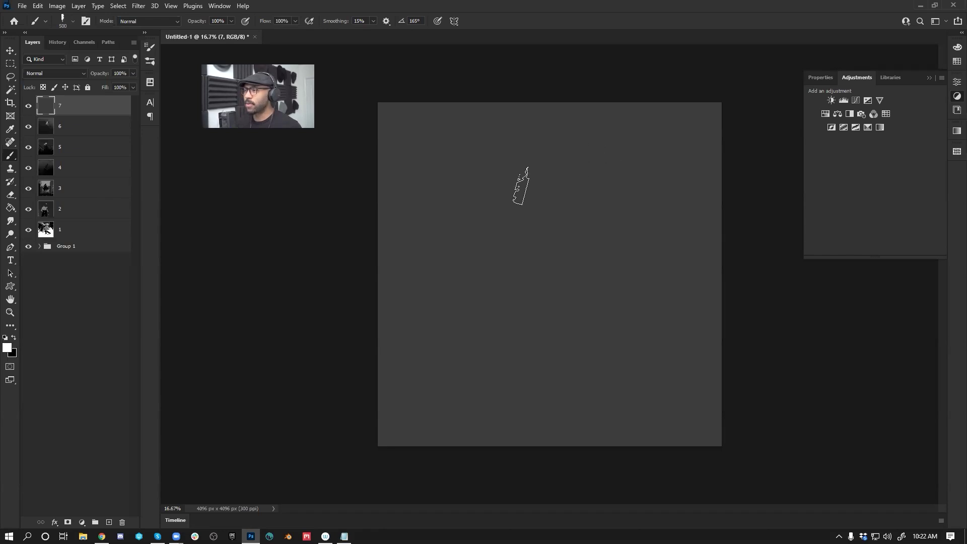
{"action": "key", "text": "x"}
{"action": "mouse_move", "coordinate": [483, 223]}
{"action": "left_mouse_down"}
{"action": "mouse_move", "coordinate": [510, 196]}
{"action": "mouse_move", "coordinate": [467, 216]}
{"action": "mouse_move", "coordinate": [575, 186]}
{"action": "mouse_move", "coordinate": [604, 252]}
{"action": "mouse_move", "coordinate": [613, 222]}
{"action": "mouse_move", "coordinate": [518, 278]}
{"action": "mouse_move", "coordinate": [549, 294]}
{"action": "mouse_move", "coordinate": [499, 296]}
{"action": "mouse_move", "coordinate": [441, 348]}
{"action": "left_mouse_up"}
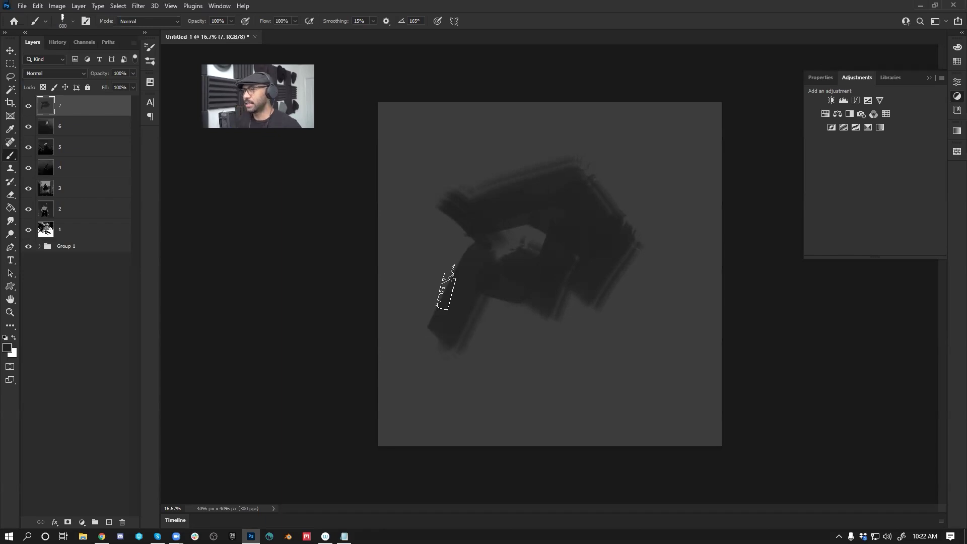
Step: Extend the dark mass upward into a peaked, head-like form, reducing the brush to 125 px for its tip
{"action": "mouse_move", "coordinate": [518, 198]}
{"action": "left_mouse_down"}
{"action": "mouse_move", "coordinate": [569, 159]}
{"action": "mouse_move", "coordinate": [557, 156]}
{"action": "mouse_move", "coordinate": [601, 152]}
{"action": "mouse_move", "coordinate": [587, 171]}
{"action": "mouse_move", "coordinate": [563, 157]}
{"action": "mouse_move", "coordinate": [571, 160]}
{"action": "mouse_move", "coordinate": [585, 138]}
{"action": "mouse_move", "coordinate": [610, 165]}
{"action": "mouse_move", "coordinate": [599, 182]}
{"action": "mouse_move", "coordinate": [562, 173]}
{"action": "mouse_move", "coordinate": [568, 154]}
{"action": "mouse_move", "coordinate": [524, 184]}
{"action": "mouse_move", "coordinate": [593, 133]}
{"action": "mouse_move", "coordinate": [605, 172]}
{"action": "mouse_move", "coordinate": [595, 161]}
{"action": "mouse_move", "coordinate": [592, 219]}
{"action": "left_mouse_up"}
{"action": "key", "text": "bracketleft"}
{"action": "key", "text": "bracketleft"}
{"action": "key", "text": "bracketleft"}
{"action": "key", "text": "bracketleft"}
{"action": "key", "text": "bracketleft"}
{"action": "key", "text": "bracketleft"}
{"action": "key", "text": "bracketleft"}
{"action": "key", "text": "bracketleft"}
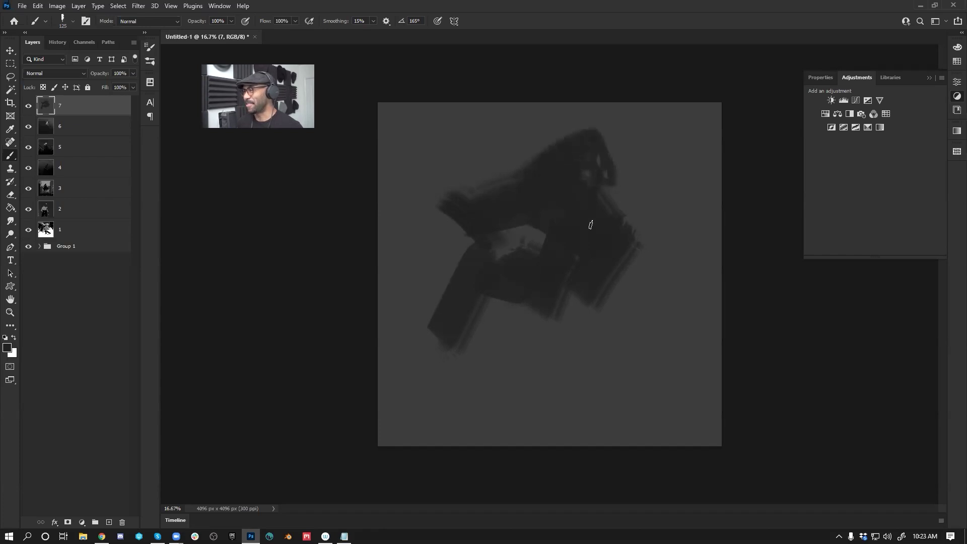
Step: Cover most of the canvas around the dark mass with broad dark diagonal strokes using a 1400 px brush
{"action": "key", "text": "bracketright"}
{"action": "key", "text": "bracketright"}
{"action": "key", "text": "bracketright"}
{"action": "key", "text": "bracketright"}
{"action": "key", "text": "bracketright"}
{"action": "key", "text": "bracketright"}
{"action": "key", "text": "bracketright"}
{"action": "key", "text": "bracketright"}
{"action": "key", "text": "bracketright"}
{"action": "key", "text": "bracketright"}
{"action": "key", "text": "bracketright"}
{"action": "key", "text": "bracketright"}
{"action": "key", "text": "bracketright"}
{"action": "key", "text": "bracketright"}
{"action": "key", "text": "bracketright"}
{"action": "key", "text": "bracketright"}
{"action": "mouse_move", "coordinate": [497, 126]}
{"action": "left_mouse_down"}
{"action": "mouse_move", "coordinate": [356, 327]}
{"action": "mouse_move", "coordinate": [741, 341]}
{"action": "mouse_move", "coordinate": [651, 518]}
{"action": "mouse_move", "coordinate": [483, 340]}
{"action": "mouse_move", "coordinate": [620, 461]}
{"action": "mouse_move", "coordinate": [526, 425]}
{"action": "mouse_move", "coordinate": [276, 445]}
{"action": "mouse_move", "coordinate": [735, 259]}
{"action": "mouse_move", "coordinate": [605, 451]}
{"action": "mouse_move", "coordinate": [652, 242]}
{"action": "mouse_move", "coordinate": [674, 281]}
{"action": "mouse_move", "coordinate": [696, 280]}
{"action": "left_mouse_up"}
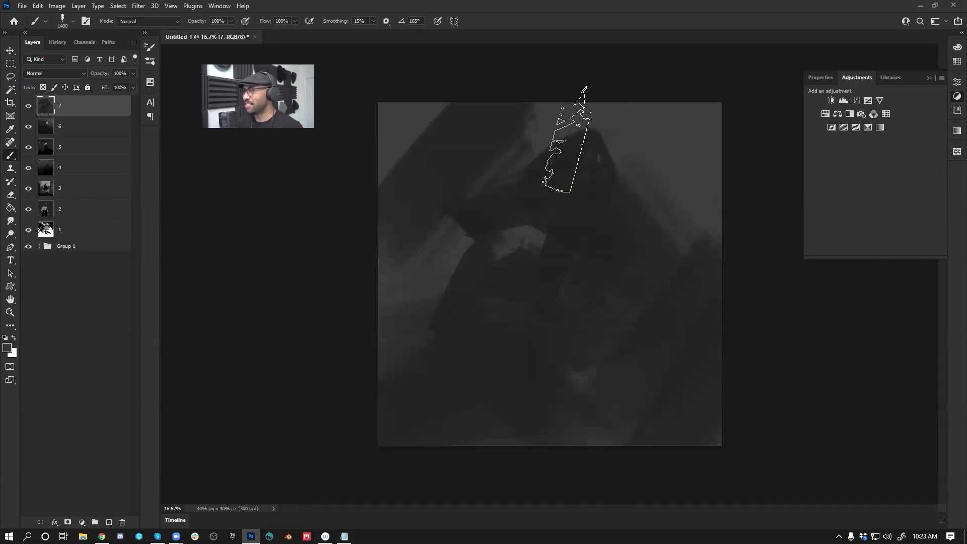
Step: Paint over the peaked form and the centre with overlapping grey and near-black strokes at 1400 px
{"action": "left_click_drag", "start_coordinate": [566, 139], "coordinate": [692, 280]}
{"action": "mouse_move", "coordinate": [559, 207]}
{"action": "left_mouse_down"}
{"action": "mouse_move", "coordinate": [519, 280]}
{"action": "mouse_move", "coordinate": [492, 302]}
{"action": "mouse_move", "coordinate": [681, 222]}
{"action": "left_mouse_up"}
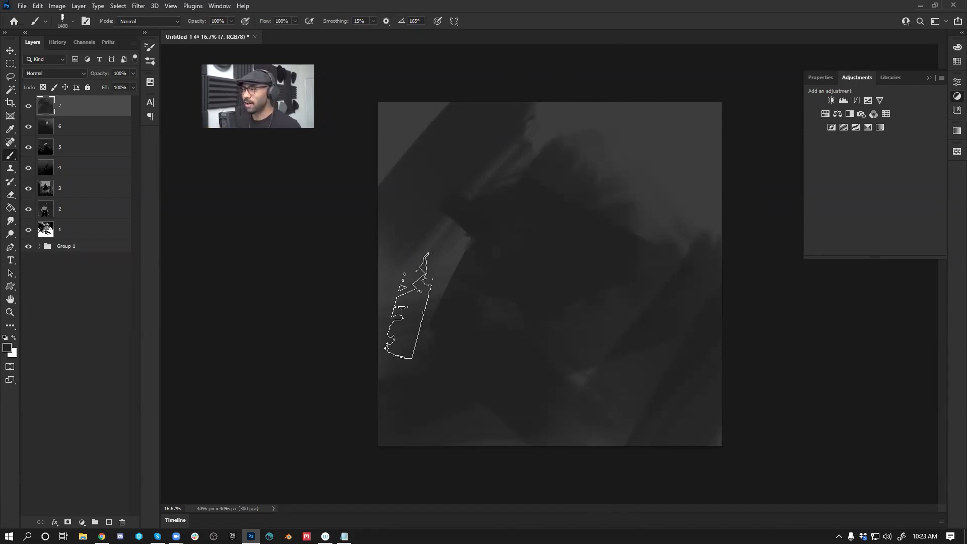
{"action": "mouse_move", "coordinate": [589, 243]}
{"action": "left_mouse_down"}
{"action": "mouse_move", "coordinate": [601, 119]}
{"action": "mouse_move", "coordinate": [514, 179]}
{"action": "left_mouse_up"}
Step: Paint a broad lighter grey band across the middle of the canvas with a sampled grey and a 1300 px brush
{"action": "left_click", "coordinate": [598, 123], "text": "alt"}
{"action": "key", "text": "bracketleft"}
{"action": "key", "text": "bracketleft"}
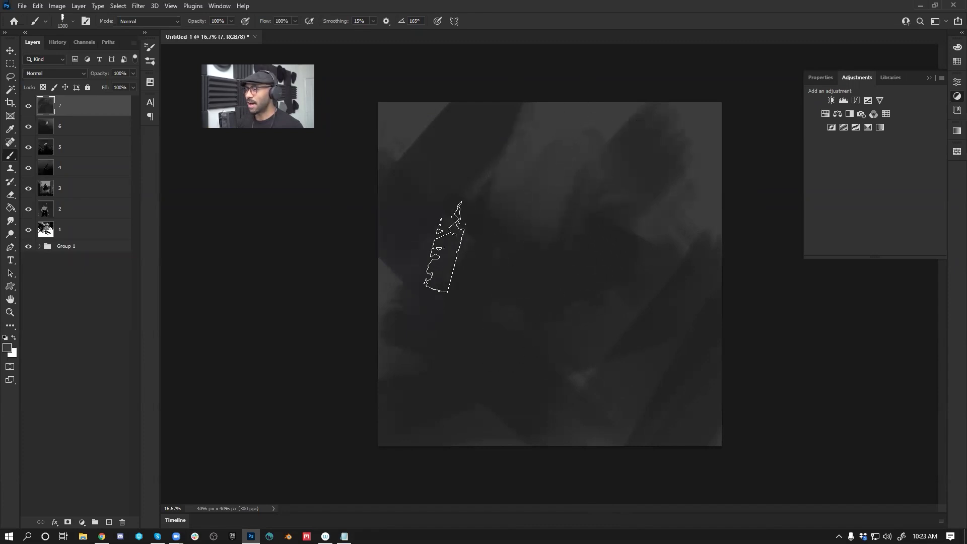
{"action": "left_click_drag", "start_coordinate": [445, 247], "coordinate": [604, 209]}
Step: Cut into the underside and end of the lighter band with a sampled near-black and a 700 px brush
{"action": "key", "text": "bracketleft"}
{"action": "key", "text": "bracketleft"}
{"action": "key", "text": "bracketleft"}
{"action": "key", "text": "bracketleft"}
{"action": "key", "text": "bracketleft"}
{"action": "key", "text": "bracketleft"}
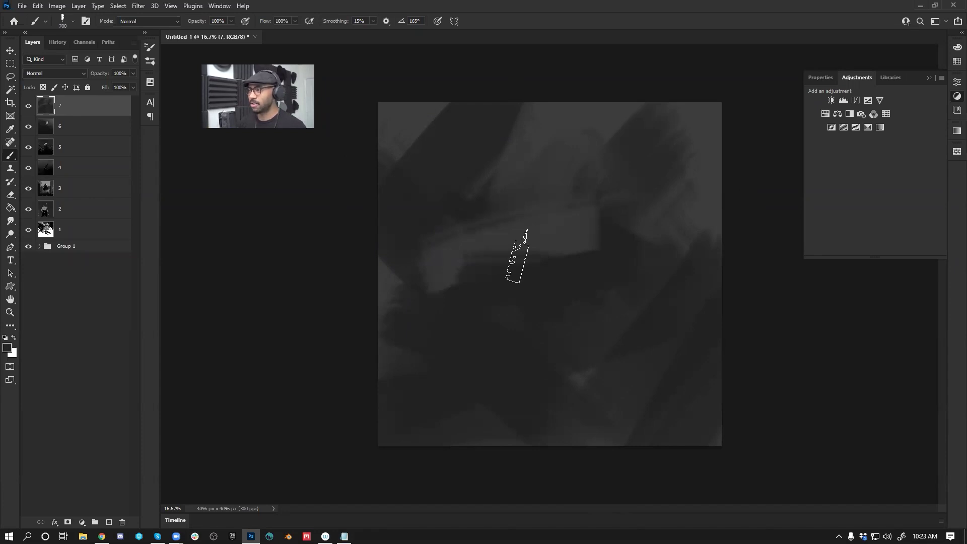
{"action": "left_click", "coordinate": [512, 276], "text": "alt"}
{"action": "left_click_drag", "start_coordinate": [466, 267], "coordinate": [605, 288]}
{"action": "left_click_drag", "start_coordinate": [592, 243], "coordinate": [574, 240]}
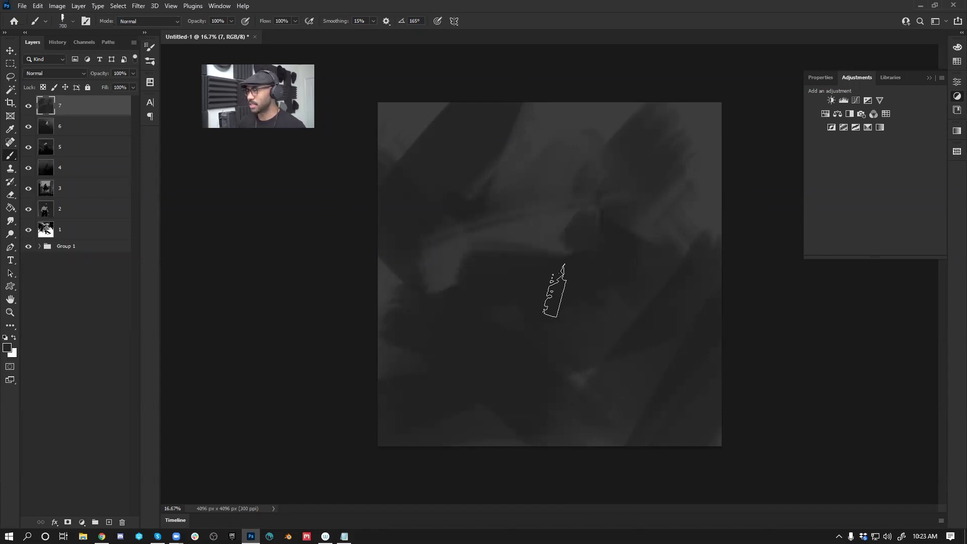
Step: Paint a dark sloping shoulder and upright head silhouette above the central mass with a 200 px brush
{"action": "key", "text": "bracketleft"}
{"action": "key", "text": "bracketleft"}
{"action": "key", "text": "bracketleft"}
{"action": "key", "text": "bracketleft"}
{"action": "key", "text": "bracketleft"}
{"action": "key", "text": "bracketleft"}
{"action": "key", "text": "bracketleft"}
{"action": "mouse_move", "coordinate": [516, 246]}
{"action": "left_mouse_down"}
{"action": "mouse_move", "coordinate": [573, 256]}
{"action": "mouse_move", "coordinate": [510, 253]}
{"action": "mouse_move", "coordinate": [566, 240]}
{"action": "left_mouse_up"}
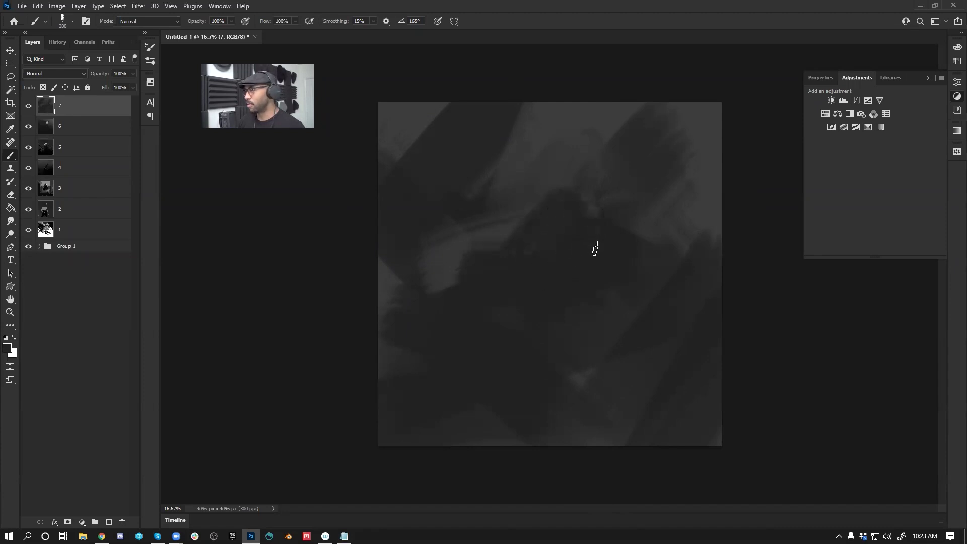
{"action": "mouse_move", "coordinate": [576, 160]}
{"action": "left_mouse_down"}
{"action": "mouse_move", "coordinate": [591, 147]}
{"action": "mouse_move", "coordinate": [588, 182]}
{"action": "left_mouse_up"}
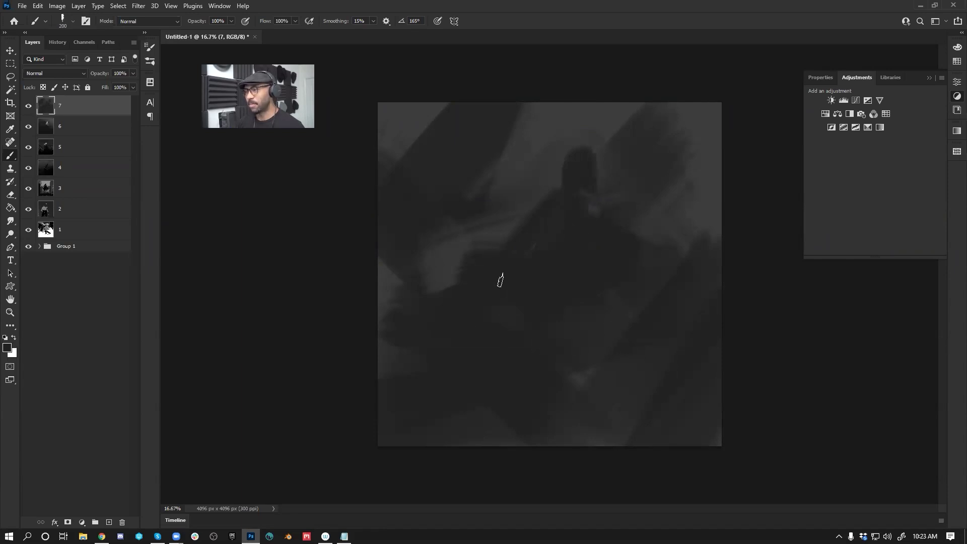
Step: Darken the area beside and below the silhouette with broad near-black strokes across the lower canvas
{"action": "left_click_drag", "start_coordinate": [452, 273], "coordinate": [464, 298]}
{"action": "left_click_drag", "start_coordinate": [370, 279], "coordinate": [481, 319]}
{"action": "mouse_move", "coordinate": [413, 338]}
{"action": "left_mouse_down"}
{"action": "mouse_move", "coordinate": [529, 425]}
{"action": "mouse_move", "coordinate": [761, 398]}
{"action": "mouse_move", "coordinate": [415, 453]}
{"action": "mouse_move", "coordinate": [511, 444]}
{"action": "mouse_move", "coordinate": [603, 471]}
{"action": "mouse_move", "coordinate": [609, 401]}
{"action": "left_mouse_up"}
Step: Paint a bright cap of light on the silhouette's head and refine its lower edge with sampled greys and a smaller brush
{"action": "key", "text": "x"}
{"action": "mouse_move", "coordinate": [570, 153]}
{"action": "left_mouse_down"}
{"action": "mouse_move", "coordinate": [588, 161]}
{"action": "mouse_move", "coordinate": [578, 153]}
{"action": "mouse_move", "coordinate": [587, 148]}
{"action": "mouse_move", "coordinate": [592, 166]}
{"action": "mouse_move", "coordinate": [583, 172]}
{"action": "mouse_move", "coordinate": [571, 154]}
{"action": "mouse_move", "coordinate": [588, 165]}
{"action": "mouse_move", "coordinate": [587, 150]}
{"action": "mouse_move", "coordinate": [551, 199]}
{"action": "mouse_move", "coordinate": [579, 178]}
{"action": "mouse_move", "coordinate": [580, 151]}
{"action": "mouse_move", "coordinate": [568, 166]}
{"action": "mouse_move", "coordinate": [586, 155]}
{"action": "mouse_move", "coordinate": [582, 176]}
{"action": "left_mouse_up"}
{"action": "key", "text": "x"}
{"action": "left_click", "coordinate": [584, 157], "text": "alt"}
{"action": "key", "text": "bracketleft"}
{"action": "key", "text": "bracketleft"}
{"action": "key", "text": "bracketleft"}
{"action": "left_click", "coordinate": [581, 165], "text": "alt"}
{"action": "mouse_move", "coordinate": [590, 156]}
{"action": "left_mouse_down"}
{"action": "mouse_move", "coordinate": [594, 185]}
{"action": "mouse_move", "coordinate": [590, 178]}
{"action": "left_mouse_up"}
Step: Paint a light grey arm reaching diagonally down from the shoulder with a larger brush
{"action": "key", "text": "bracketright"}
{"action": "key", "text": "bracketright"}
{"action": "key", "text": "bracketright"}
{"action": "key", "text": "bracketright"}
{"action": "key", "text": "bracketright"}
{"action": "key", "text": "bracketright"}
{"action": "key", "text": "bracketright"}
{"action": "key", "text": "bracketright"}
{"action": "key", "text": "bracketright"}
{"action": "key", "text": "bracketright"}
{"action": "key", "text": "bracketleft"}
{"action": "key", "text": "bracketleft"}
{"action": "key", "text": "bracketleft"}
{"action": "key", "text": "bracketleft"}
{"action": "key", "text": "bracketleft"}
{"action": "key", "text": "bracketleft"}
{"action": "key", "text": "bracketleft"}
{"action": "mouse_move", "coordinate": [581, 214]}
{"action": "left_mouse_down"}
{"action": "mouse_move", "coordinate": [548, 209]}
{"action": "mouse_move", "coordinate": [583, 220]}
{"action": "mouse_move", "coordinate": [585, 212]}
{"action": "mouse_move", "coordinate": [620, 252]}
{"action": "mouse_move", "coordinate": [585, 220]}
{"action": "mouse_move", "coordinate": [608, 237]}
{"action": "mouse_move", "coordinate": [606, 250]}
{"action": "mouse_move", "coordinate": [634, 268]}
{"action": "mouse_move", "coordinate": [651, 263]}
{"action": "mouse_move", "coordinate": [630, 266]}
{"action": "mouse_move", "coordinate": [640, 274]}
{"action": "mouse_move", "coordinate": [622, 262]}
{"action": "mouse_move", "coordinate": [649, 262]}
{"action": "left_mouse_up"}
Step: Extend the lit shoulder beneath the neck with a light stroke and set the foreground colour to white
{"action": "key", "text": "bracketleft"}
{"action": "key", "text": "bracketleft"}
{"action": "key", "text": "bracketleft"}
{"action": "key", "text": "bracketleft"}
{"action": "key", "text": "bracketright"}
{"action": "key", "text": "bracketright"}
{"action": "key", "text": "bracketright"}
{"action": "key", "text": "bracketright"}
{"action": "key", "text": "bracketright"}
{"action": "key", "text": "bracketright"}
{"action": "key", "text": "bracketright"}
{"action": "left_click_drag", "start_coordinate": [566, 228], "coordinate": [549, 232]}
{"action": "key", "text": "d"}
{"action": "key", "text": "x"}
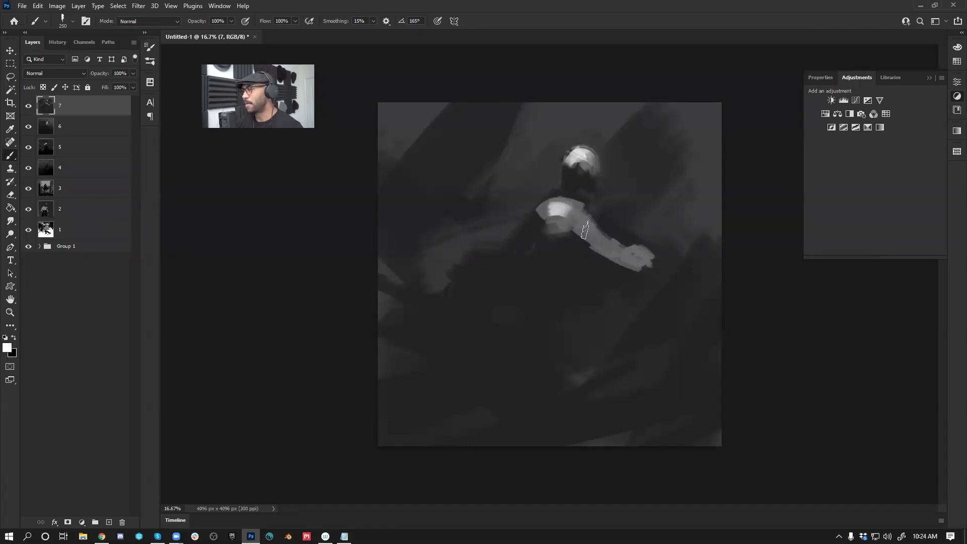
Step: Brighten the shoulder top and shape the base of the neck with sampled greys and a smaller brush
{"action": "left_click", "coordinate": [564, 206], "text": "alt"}
{"action": "key", "text": "bracketleft"}
{"action": "mouse_move", "coordinate": [554, 208]}
{"action": "left_mouse_down"}
{"action": "mouse_move", "coordinate": [575, 212]}
{"action": "mouse_move", "coordinate": [567, 202]}
{"action": "mouse_move", "coordinate": [586, 220]}
{"action": "mouse_move", "coordinate": [563, 193]}
{"action": "mouse_move", "coordinate": [570, 174]}
{"action": "mouse_move", "coordinate": [586, 183]}
{"action": "left_mouse_up"}
{"action": "key", "text": "bracketleft"}
{"action": "key", "text": "bracketleft"}
{"action": "key", "text": "bracketleft"}
{"action": "key", "text": "bracketleft"}
{"action": "left_click", "coordinate": [566, 192], "text": "alt"}
{"action": "left_click", "coordinate": [568, 188], "text": "alt"}
{"action": "left_click", "coordinate": [570, 186], "text": "alt"}
Step: Block in the upper torso below the shoulder with a sampled mid grey
{"action": "key", "text": "bracketright"}
{"action": "left_click", "coordinate": [554, 216], "text": "alt"}
{"action": "mouse_move", "coordinate": [545, 210]}
{"action": "left_mouse_down"}
{"action": "mouse_move", "coordinate": [535, 228]}
{"action": "mouse_move", "coordinate": [559, 229]}
{"action": "left_mouse_up"}
{"action": "key", "text": "bracketright"}
{"action": "key", "text": "bracketleft"}
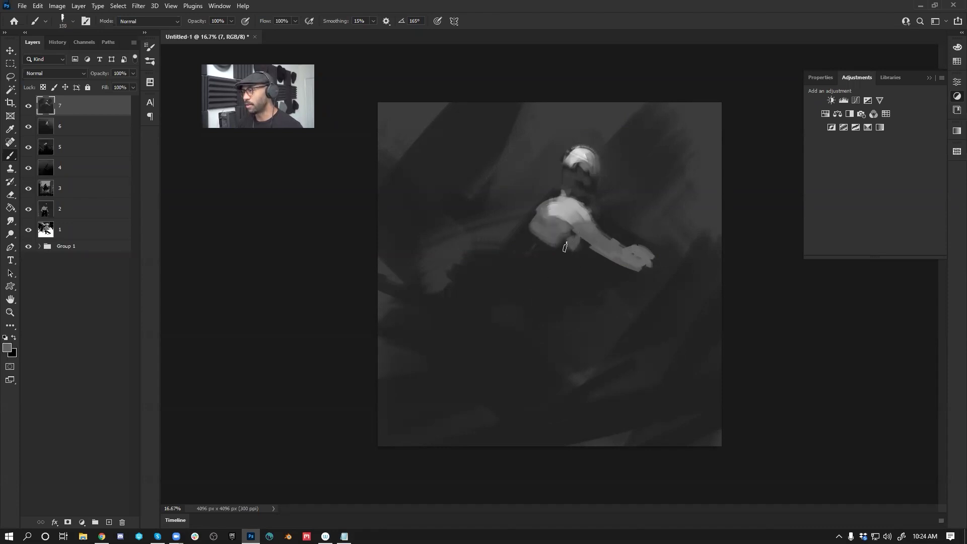
Step: Extend the grey torso down to the waist and trim the back's outline with a sampled dark tone
{"action": "mouse_move", "coordinate": [535, 228]}
{"action": "left_mouse_down"}
{"action": "mouse_move", "coordinate": [572, 263]}
{"action": "mouse_move", "coordinate": [534, 238]}
{"action": "mouse_move", "coordinate": [551, 259]}
{"action": "mouse_move", "coordinate": [527, 252]}
{"action": "mouse_move", "coordinate": [571, 256]}
{"action": "mouse_move", "coordinate": [521, 264]}
{"action": "mouse_move", "coordinate": [571, 264]}
{"action": "mouse_move", "coordinate": [529, 239]}
{"action": "mouse_move", "coordinate": [520, 250]}
{"action": "mouse_move", "coordinate": [519, 263]}
{"action": "mouse_move", "coordinate": [528, 244]}
{"action": "mouse_move", "coordinate": [525, 279]}
{"action": "mouse_move", "coordinate": [525, 245]}
{"action": "mouse_move", "coordinate": [521, 275]}
{"action": "left_mouse_up"}
{"action": "left_click", "coordinate": [515, 292], "text": "alt"}
{"action": "left_click_drag", "start_coordinate": [516, 228], "coordinate": [506, 297]}
{"action": "key", "text": "bracketleft"}
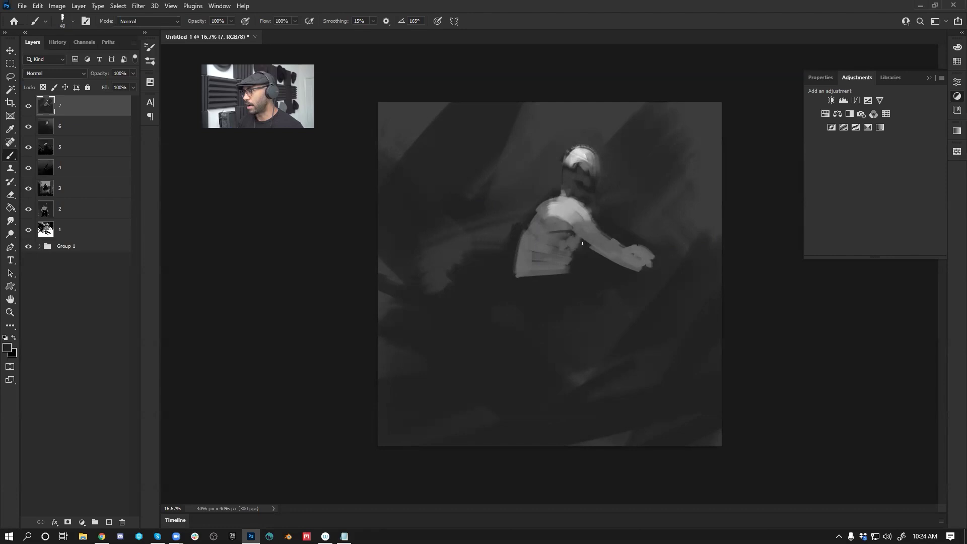
Step: Blend the torso shading beneath the shoulder with a sampled grey and a 200 px brush
{"action": "left_click", "coordinate": [566, 249], "text": "alt"}
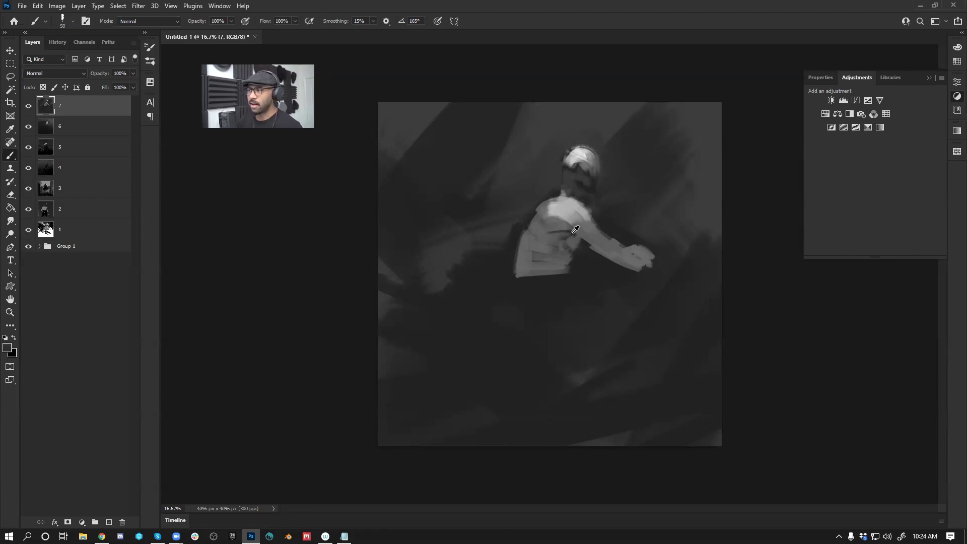
{"action": "key", "text": "]"}
{"action": "key", "text": "]"}
{"action": "key", "text": "]"}
{"action": "key", "text": "]"}
{"action": "key", "text": "]"}
{"action": "key", "text": "]"}
{"action": "key", "text": "]"}
{"action": "key", "text": "]"}
{"action": "key", "text": "]"}
{"action": "left_click_drag", "start_coordinate": [550, 233], "coordinate": [561, 250]}
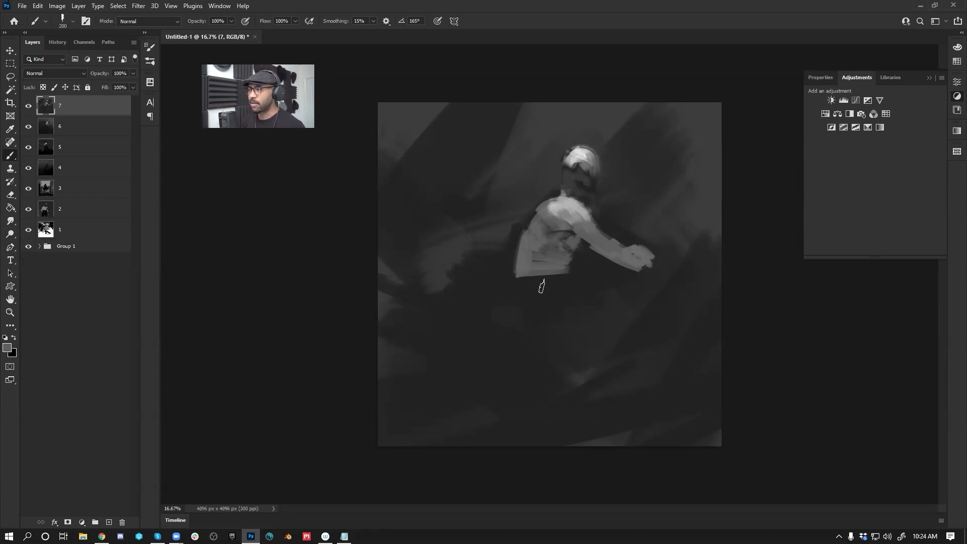
Step: Highlight the upper edge of the outstretched arm with a sampled light grey and a 60 px brush
{"action": "left_click", "coordinate": [586, 226], "text": "alt"}
{"action": "key", "text": "bracketleft"}
{"action": "key", "text": "bracketleft"}
{"action": "key", "text": "bracketleft"}
{"action": "key", "text": "bracketleft"}
{"action": "key", "text": "bracketleft"}
{"action": "key", "text": "bracketleft"}
{"action": "key", "text": "bracketleft"}
{"action": "key", "text": "bracketleft"}
{"action": "key", "text": "bracketleft"}
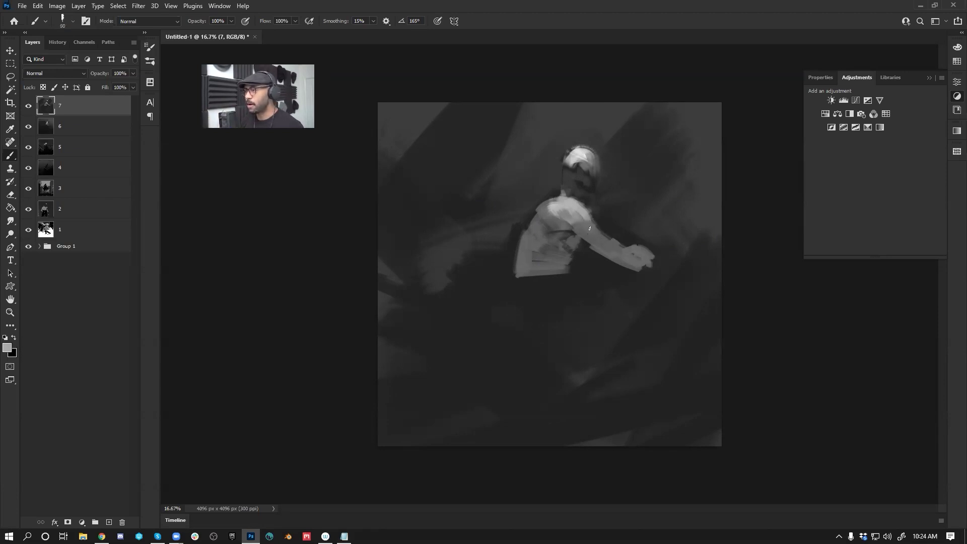
{"action": "mouse_move", "coordinate": [608, 242]}
{"action": "left_mouse_down"}
{"action": "mouse_move", "coordinate": [645, 256]}
{"action": "mouse_move", "coordinate": [636, 270]}
{"action": "left_mouse_up"}
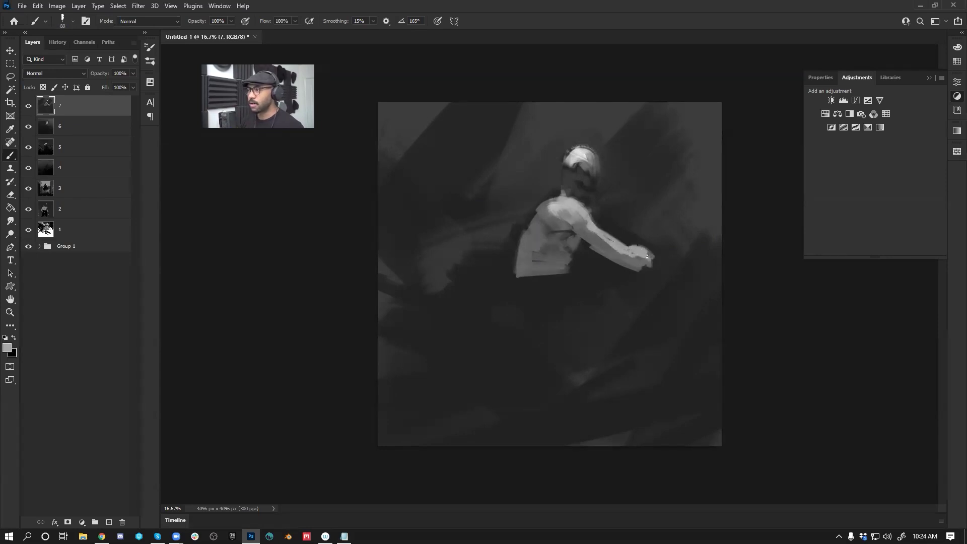
Step: Extend the lit head down into the side of the face and jaw with sampled greys and a larger brush
{"action": "left_click_drag", "start_coordinate": [593, 169], "coordinate": [597, 175]}
{"action": "left_click", "coordinate": [586, 166], "text": "alt"}
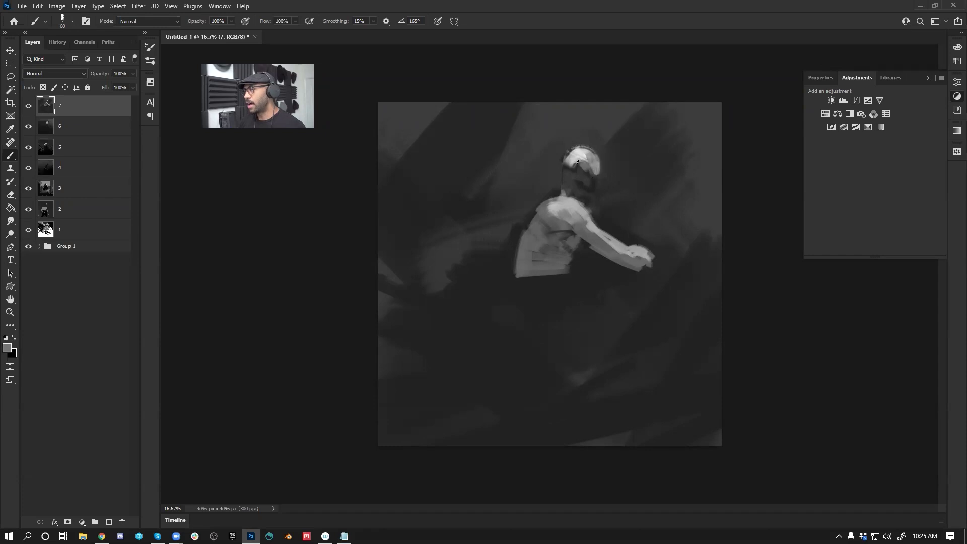
{"action": "key", "text": "bracketright"}
{"action": "key", "text": "bracketright"}
{"action": "key", "text": "bracketright"}
{"action": "left_click", "coordinate": [580, 157], "text": "alt"}
{"action": "mouse_move", "coordinate": [576, 153]}
{"action": "left_mouse_down"}
{"action": "mouse_move", "coordinate": [566, 173]}
{"action": "mouse_move", "coordinate": [570, 159]}
{"action": "mouse_move", "coordinate": [595, 175]}
{"action": "left_mouse_up"}
{"action": "left_click", "coordinate": [589, 170], "text": "alt"}
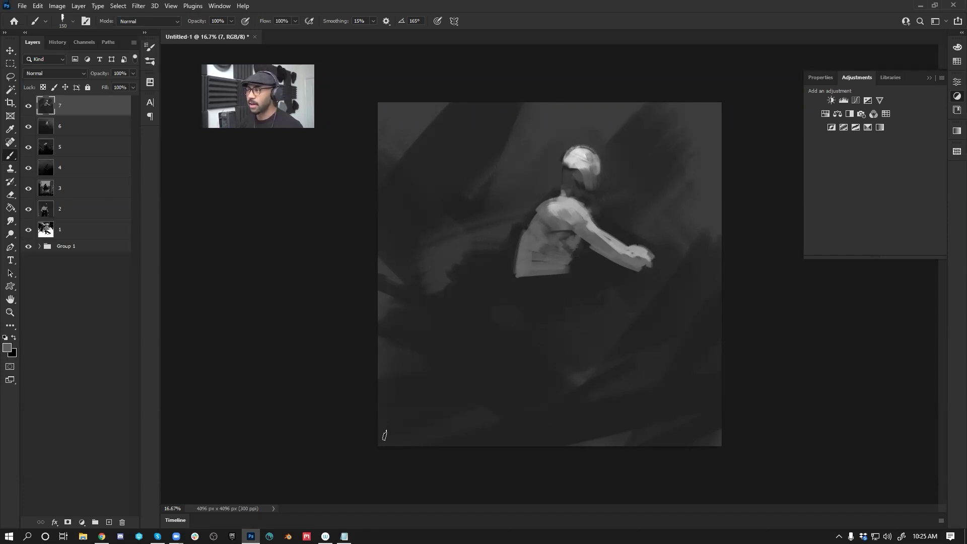
Step: Flip the canvas horizontally, fill out the arm's underside with grey and add a small dark accent beneath the armpit
{"action": "key", "text": "ctrl+shift+h"}
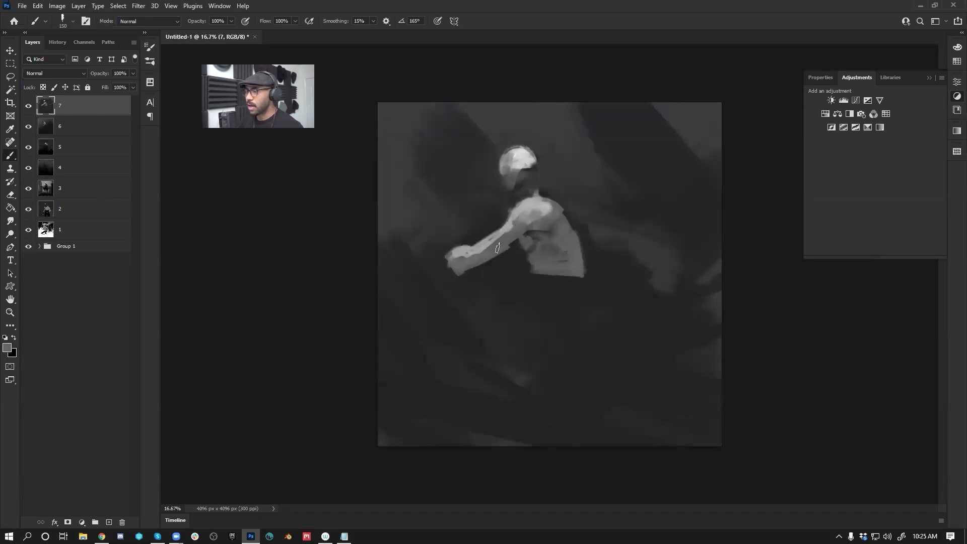
{"action": "key", "text": "bracketleft"}
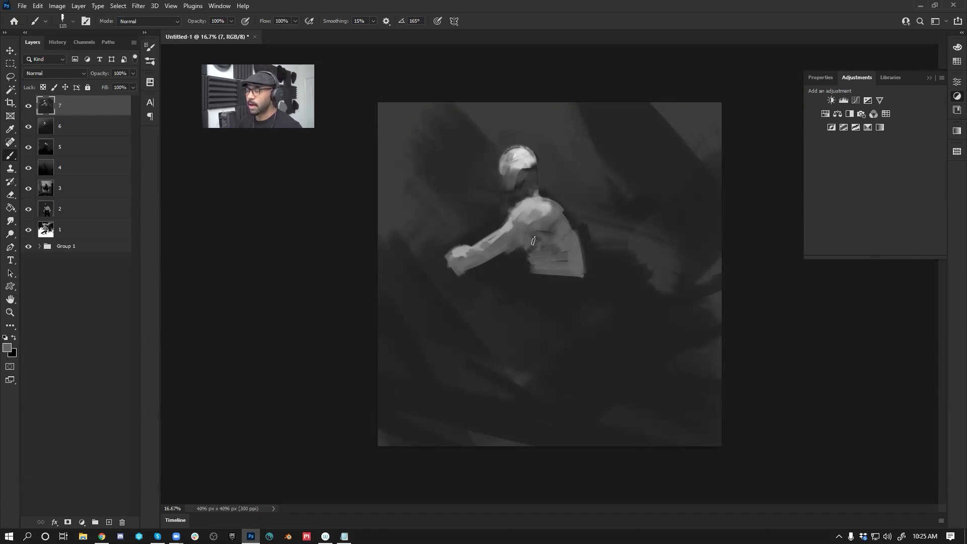
{"action": "key", "text": "d"}
{"action": "key", "text": "bracketleft"}
{"action": "key", "text": "bracketleft"}
{"action": "key", "text": "bracketleft"}
{"action": "key", "text": "bracketleft"}
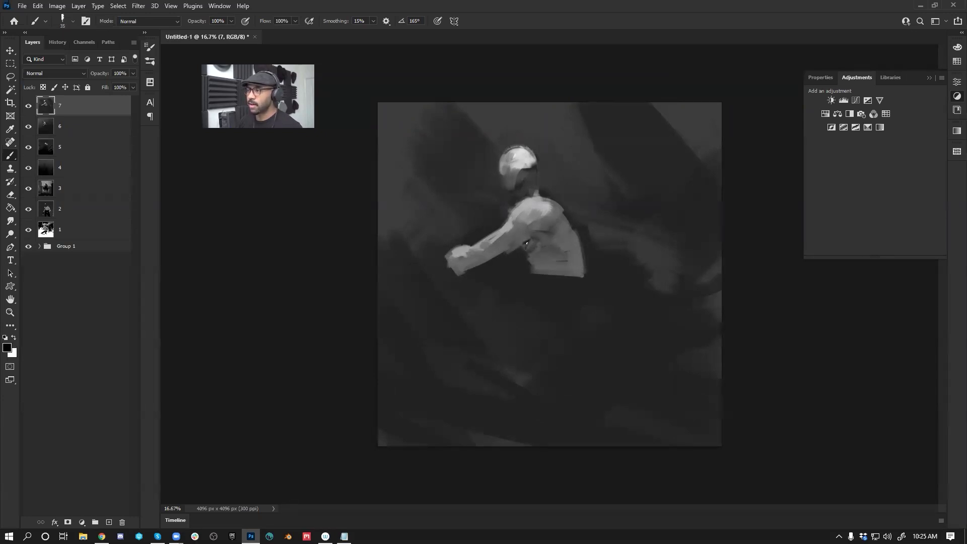
{"action": "left_click", "coordinate": [518, 256], "text": "alt"}
Step: Paint the far shoulder and a forearm extending down past the elbow with a sampled mid grey and a 100 px brush
{"action": "left_click", "coordinate": [507, 249], "text": "alt"}
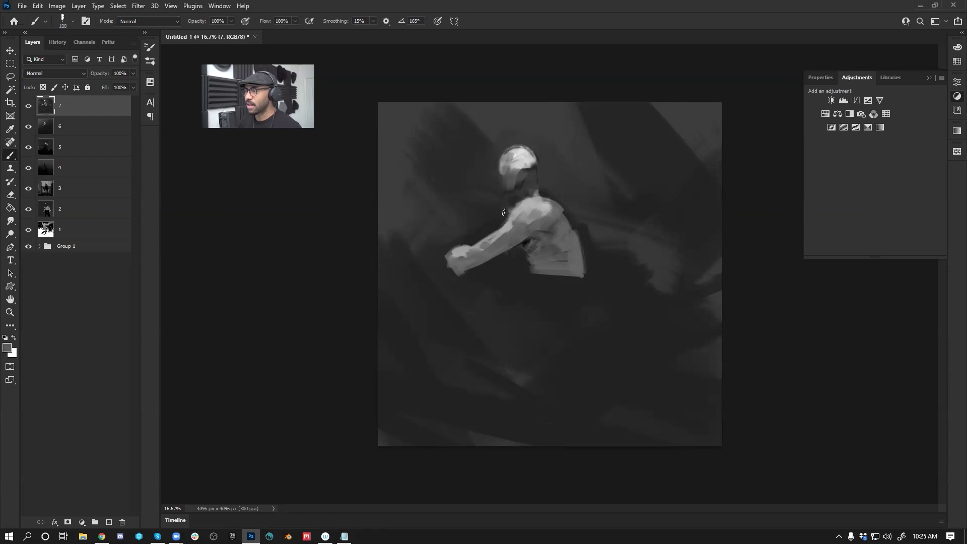
{"action": "left_click_drag", "start_coordinate": [504, 212], "coordinate": [485, 235]}
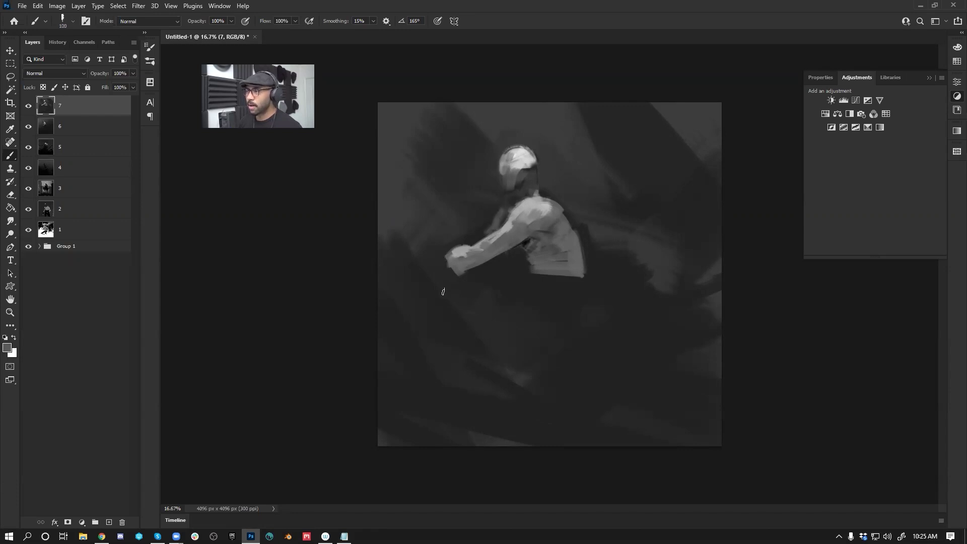
{"action": "mouse_move", "coordinate": [455, 275]}
{"action": "left_mouse_down"}
{"action": "mouse_move", "coordinate": [418, 310]}
{"action": "mouse_move", "coordinate": [458, 276]}
{"action": "left_mouse_up"}
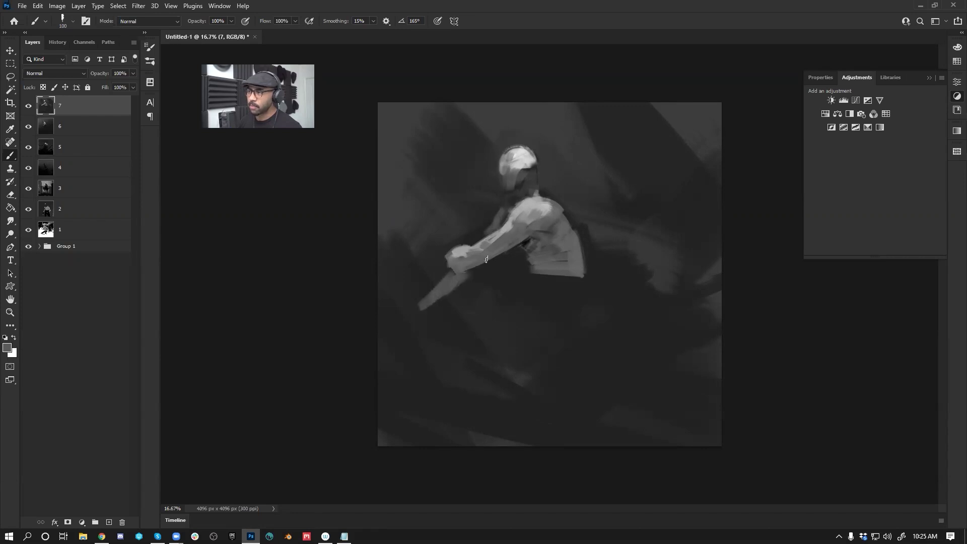
Step: Flip the canvas horizontally and block in a black waistband under the torso with a 125 px brush
{"action": "key", "text": "ctrl+shift+h"}
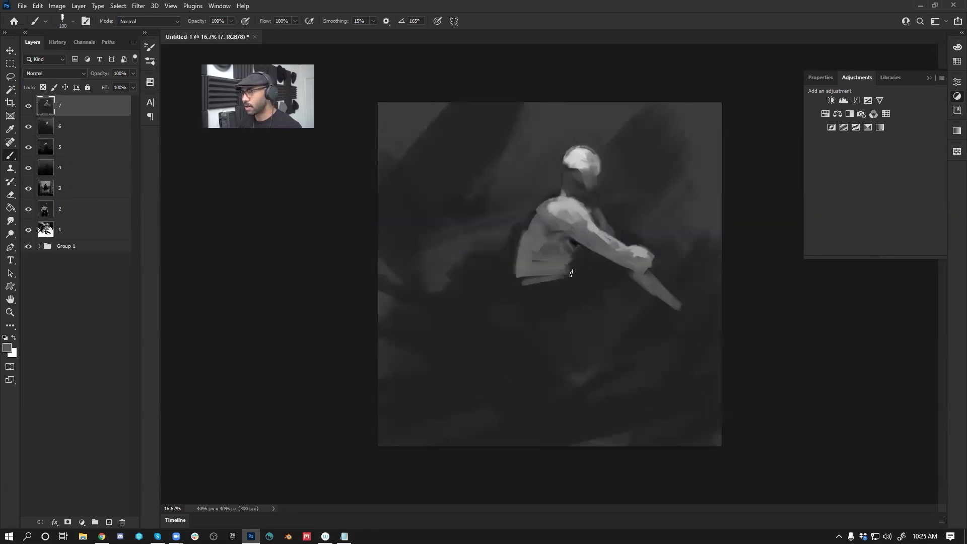
{"action": "left_click", "coordinate": [537, 280], "text": "alt"}
{"action": "key", "text": "]"}
{"action": "mouse_move", "coordinate": [537, 281]}
{"action": "left_mouse_down"}
{"action": "mouse_move", "coordinate": [568, 281]}
{"action": "mouse_move", "coordinate": [513, 291]}
{"action": "mouse_move", "coordinate": [576, 274]}
{"action": "mouse_move", "coordinate": [531, 298]}
{"action": "mouse_move", "coordinate": [551, 307]}
{"action": "mouse_move", "coordinate": [516, 293]}
{"action": "mouse_move", "coordinate": [543, 321]}
{"action": "left_mouse_up"}
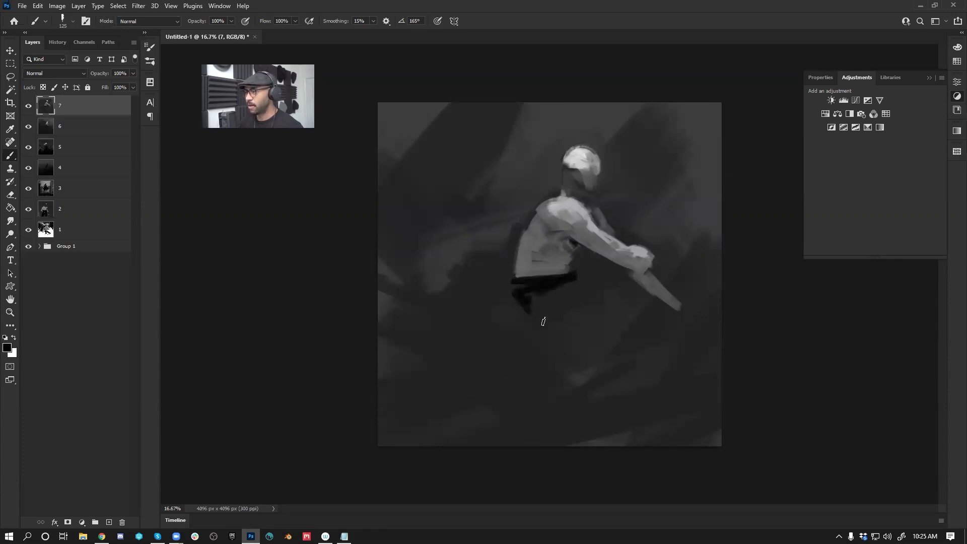
Step: Shade the extended forearm and paint both hands with fingers in sampled greys using a 40 px brush
{"action": "mouse_move", "coordinate": [643, 279]}
{"action": "left_mouse_down"}
{"action": "mouse_move", "coordinate": [633, 277]}
{"action": "mouse_move", "coordinate": [651, 277]}
{"action": "mouse_move", "coordinate": [659, 291]}
{"action": "left_mouse_up"}
{"action": "left_click", "coordinate": [645, 272], "text": "alt"}
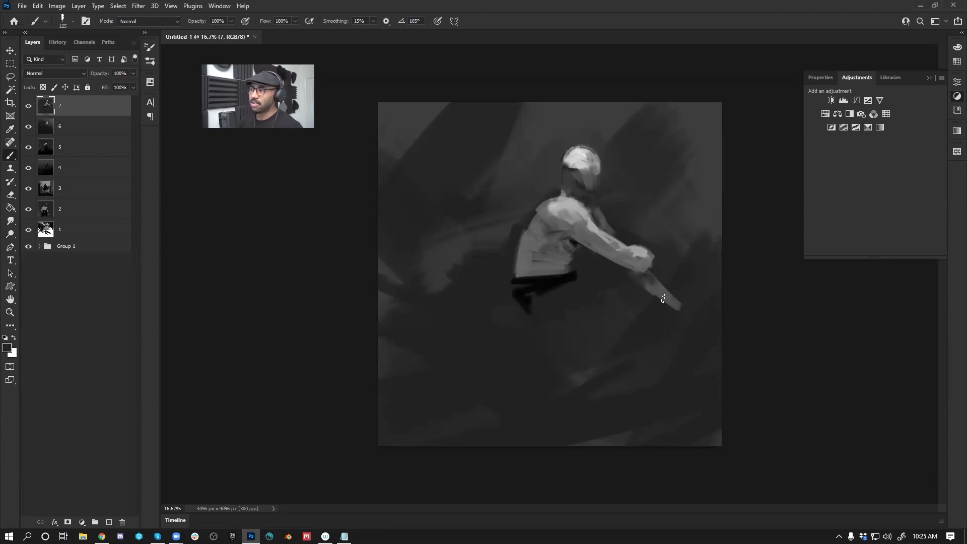
{"action": "left_click_drag", "start_coordinate": [679, 309], "coordinate": [692, 326]}
{"action": "left_click", "coordinate": [669, 297], "text": "alt"}
{"action": "key", "text": "bracketleft"}
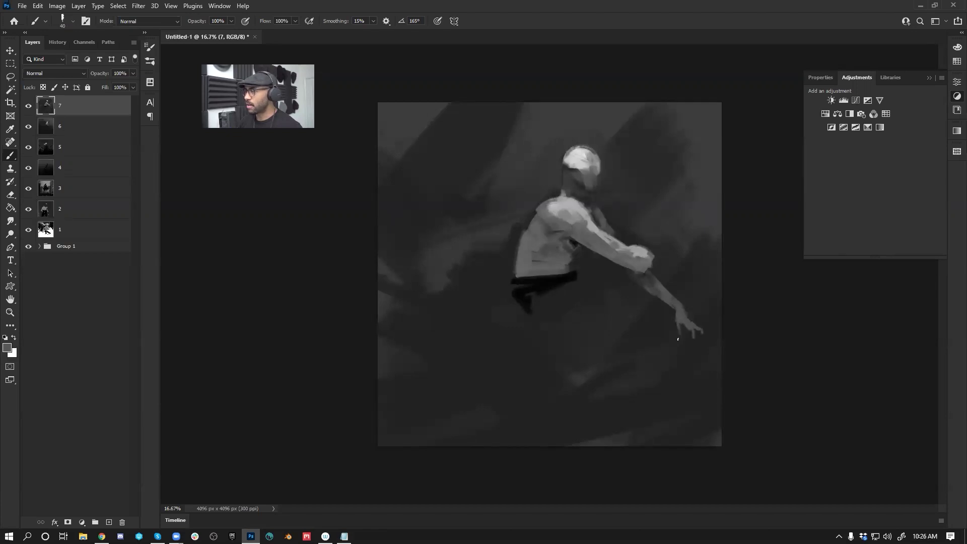
{"action": "left_click", "coordinate": [659, 261], "text": "alt"}
{"action": "left_click", "coordinate": [634, 249], "text": "alt"}
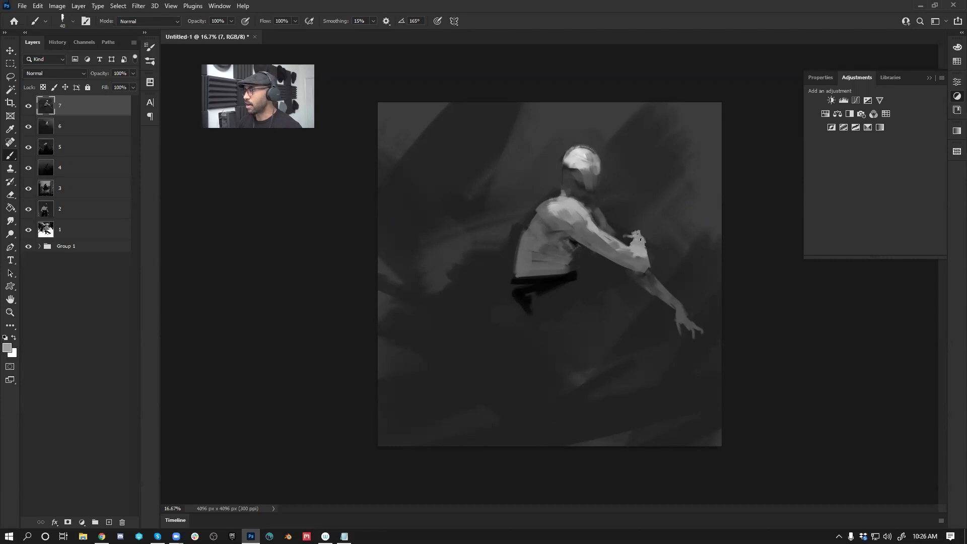
Step: Flip the canvas horizontally and highlight the lower forearm, the hand and the edge of the back with the light grey
{"action": "key", "text": "F2"}
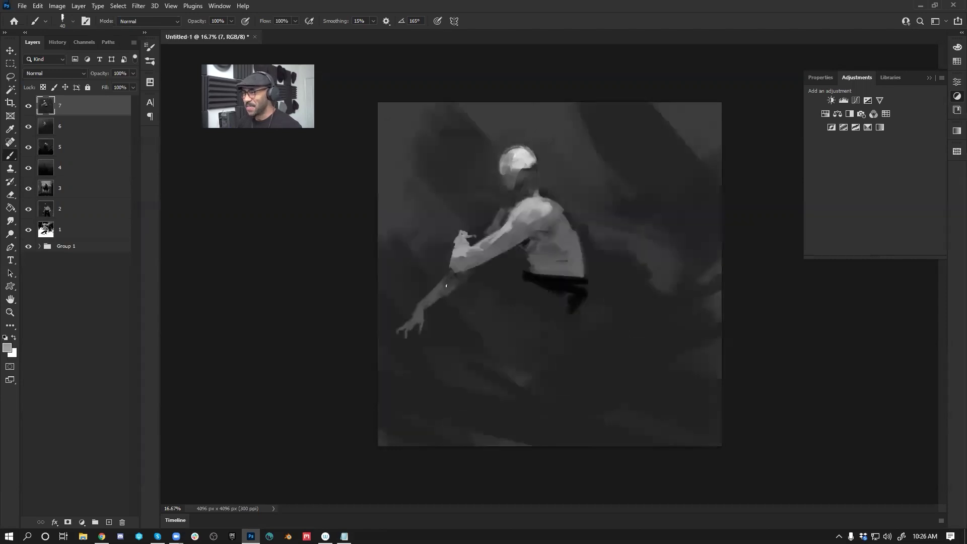
{"action": "mouse_move", "coordinate": [427, 302]}
{"action": "left_mouse_down"}
{"action": "mouse_move", "coordinate": [446, 280]}
{"action": "mouse_move", "coordinate": [406, 334]}
{"action": "left_mouse_up"}
{"action": "key", "text": "bracketright"}
{"action": "key", "text": "bracketright"}
{"action": "key", "text": "bracketright"}
{"action": "key", "text": "bracketright"}
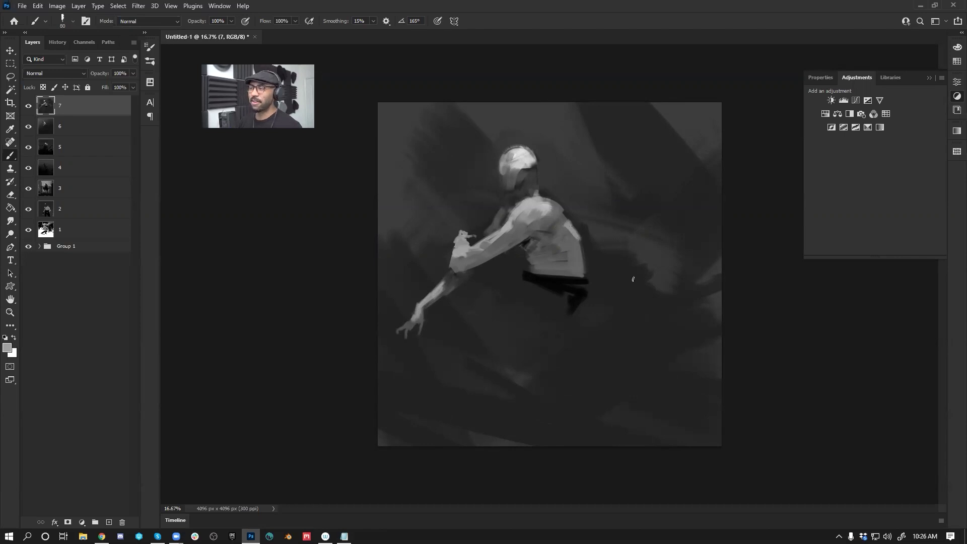
Step: Undo the last stroke on the back and repaint softer light along it with a 100 px brush
{"action": "key", "text": "ctrl+z"}
{"action": "key", "text": "bracketright"}
{"action": "key", "text": "bracketright"}
{"action": "mouse_move", "coordinate": [573, 234]}
{"action": "left_mouse_down"}
{"action": "mouse_move", "coordinate": [579, 257]}
{"action": "mouse_move", "coordinate": [572, 233]}
{"action": "left_mouse_up"}
{"action": "left_click", "coordinate": [577, 228], "text": "alt"}
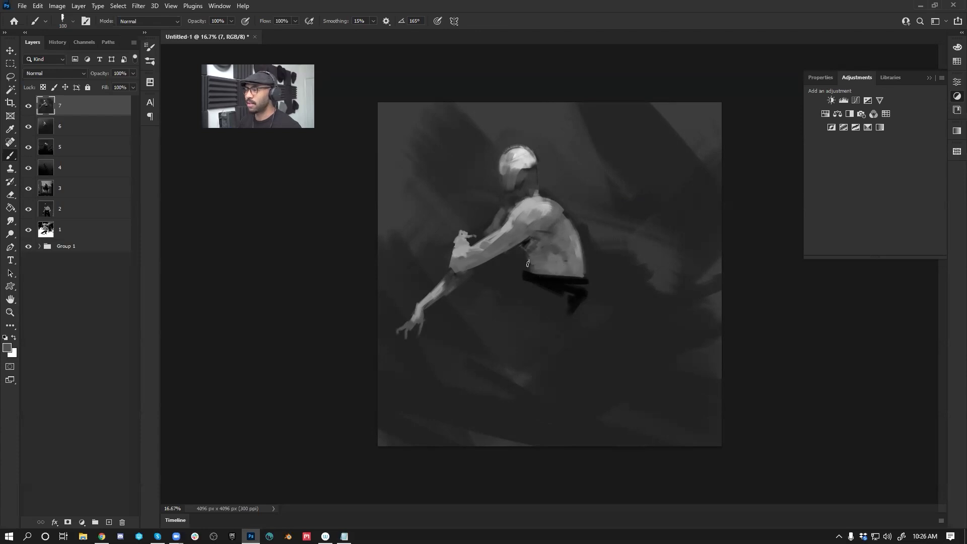
Step: Fill out the waistband with sampled black and smooth the shoulder and back outline with a sampled background grey
{"action": "left_click", "coordinate": [531, 284], "text": "alt"}
{"action": "left_click_drag", "start_coordinate": [531, 284], "coordinate": [563, 305]}
{"action": "left_click", "coordinate": [556, 193], "text": "alt"}
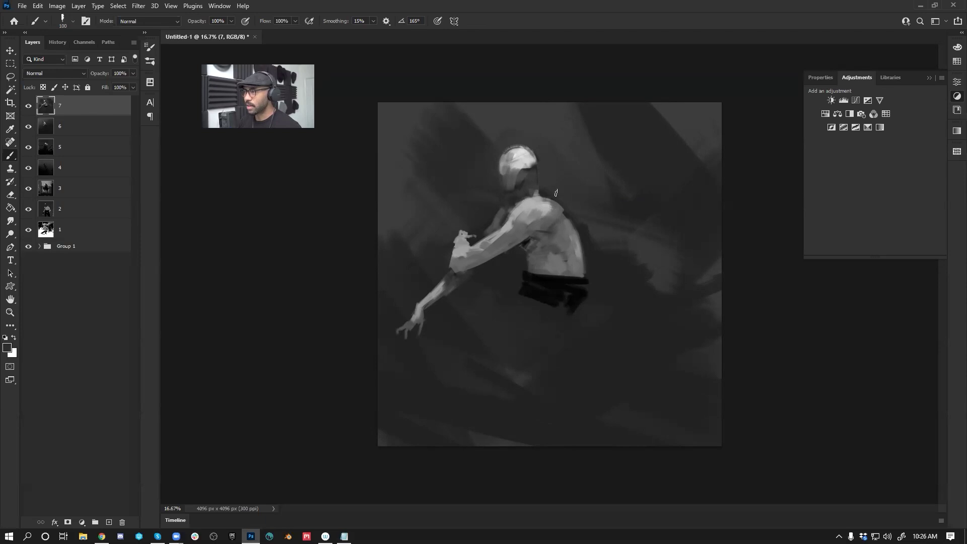
{"action": "left_click_drag", "start_coordinate": [565, 211], "coordinate": [547, 196]}
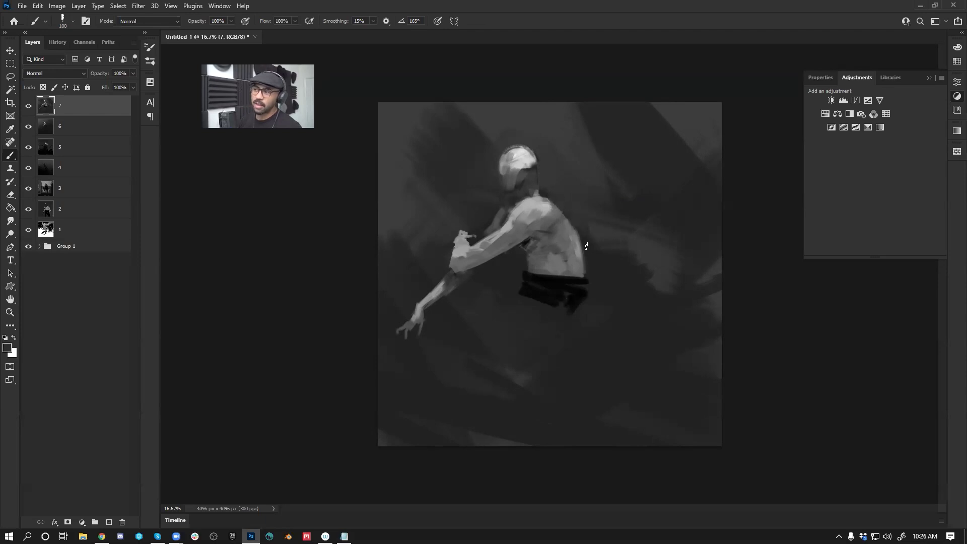
Step: Flip the canvas horizontally and extend the bright light down the back of the head with a sampled light grey
{"action": "key", "text": "ctrl+shift+h"}
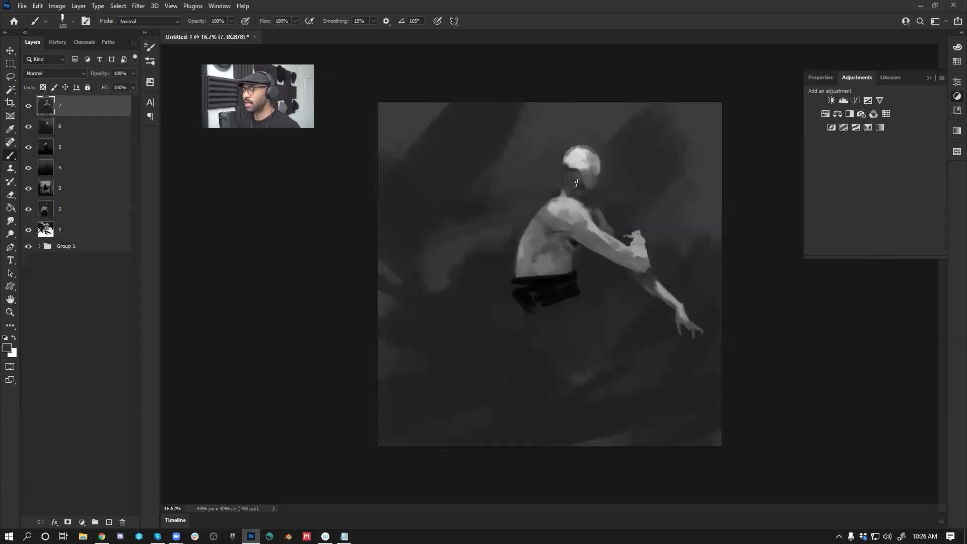
{"action": "left_click", "coordinate": [581, 164], "text": "alt"}
{"action": "key", "text": "bracketright"}
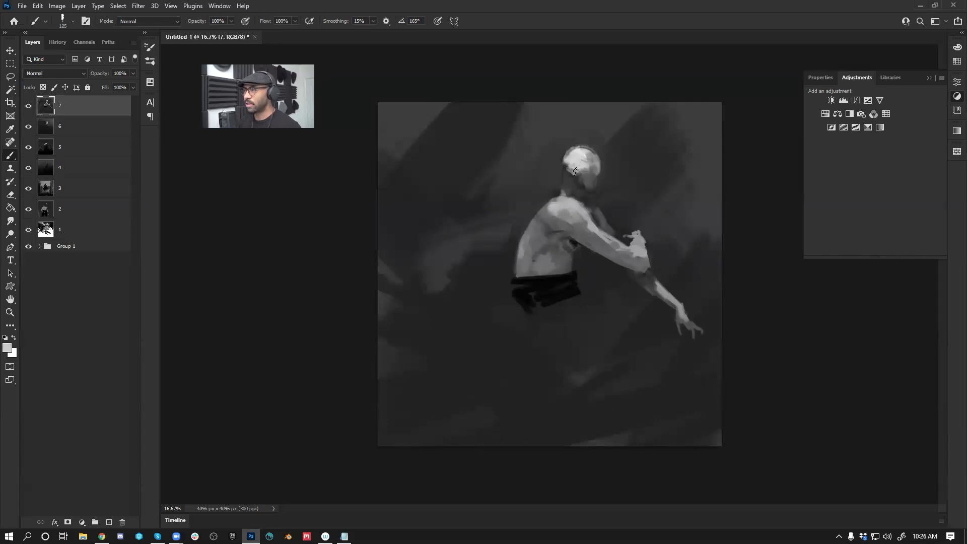
{"action": "key", "text": "bracketright"}
{"action": "key", "text": "bracketright"}
{"action": "key", "text": "bracketright"}
Step: Paint a pointed ear on the side of the head with sampled light greys and a 40 px brush
{"action": "key", "text": "bracketleft"}
{"action": "key", "text": "bracketleft"}
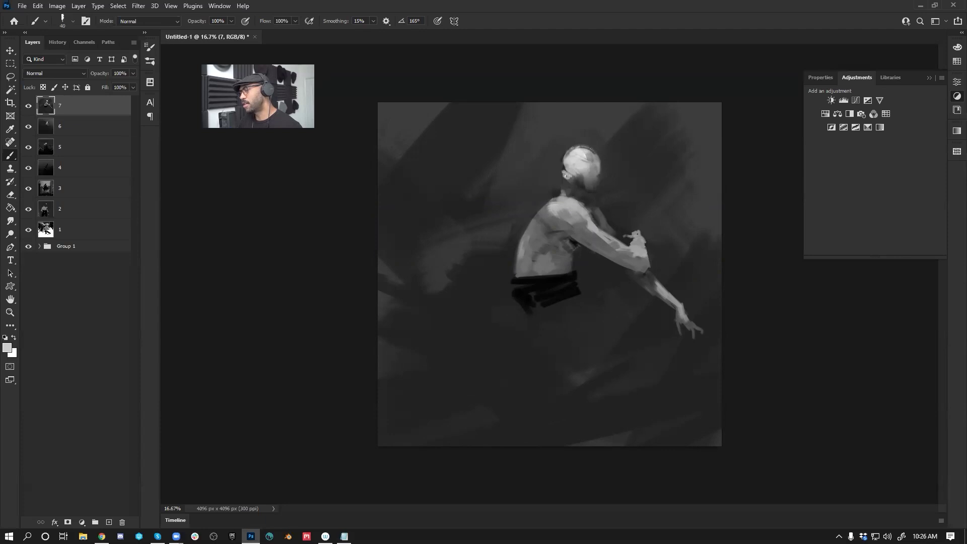
{"action": "left_click", "coordinate": [566, 181], "text": "alt"}
{"action": "left_click", "coordinate": [569, 175], "text": "alt"}
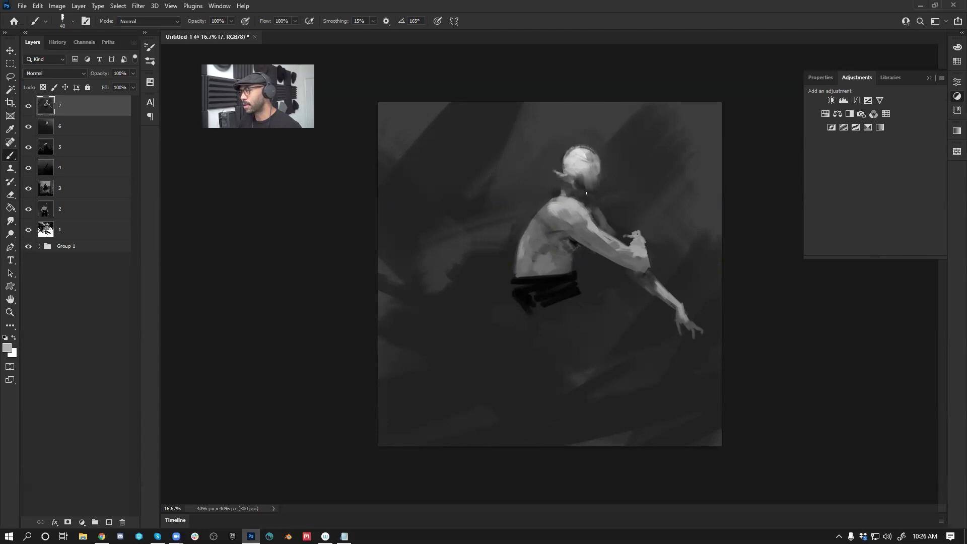
Step: Shade the face edge, jaw and neck with sampled greys and a 125 px brush
{"action": "left_click", "coordinate": [598, 170], "text": "alt"}
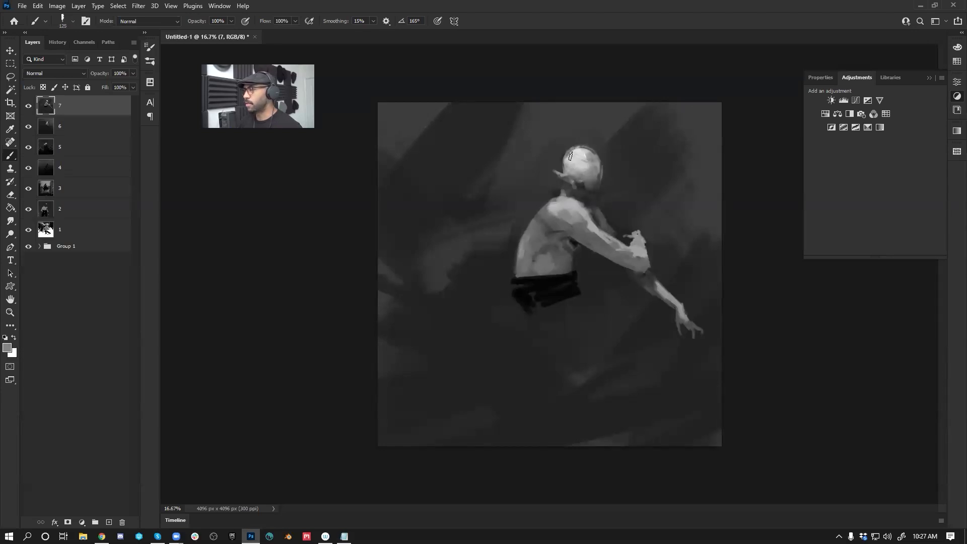
{"action": "left_click", "coordinate": [586, 181], "text": "alt"}
{"action": "left_click_drag", "start_coordinate": [581, 183], "coordinate": [586, 196]}
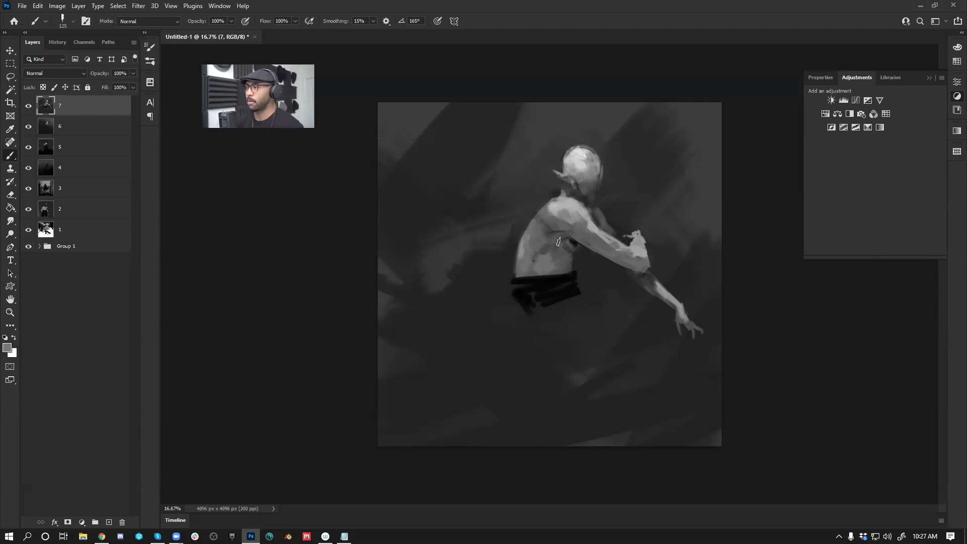
Step: Paint two crossing black legs from the waistband to the canvas bottom with a brush up to 175 px
{"action": "left_click", "coordinate": [541, 288], "text": "alt"}
{"action": "mouse_move", "coordinate": [533, 316]}
{"action": "left_mouse_down"}
{"action": "mouse_move", "coordinate": [586, 301]}
{"action": "mouse_move", "coordinate": [550, 308]}
{"action": "mouse_move", "coordinate": [570, 351]}
{"action": "mouse_move", "coordinate": [533, 315]}
{"action": "mouse_move", "coordinate": [575, 359]}
{"action": "mouse_move", "coordinate": [551, 312]}
{"action": "mouse_move", "coordinate": [593, 365]}
{"action": "left_mouse_up"}
{"action": "key", "text": "]"}
{"action": "key", "text": "]"}
{"action": "mouse_move", "coordinate": [576, 286]}
{"action": "left_mouse_down"}
{"action": "mouse_move", "coordinate": [592, 361]}
{"action": "mouse_move", "coordinate": [587, 386]}
{"action": "mouse_move", "coordinate": [597, 367]}
{"action": "mouse_move", "coordinate": [576, 351]}
{"action": "mouse_move", "coordinate": [601, 385]}
{"action": "mouse_move", "coordinate": [600, 412]}
{"action": "mouse_move", "coordinate": [602, 379]}
{"action": "mouse_move", "coordinate": [622, 456]}
{"action": "left_mouse_up"}
{"action": "left_click_drag", "start_coordinate": [595, 383], "coordinate": [623, 467]}
{"action": "mouse_move", "coordinate": [577, 371]}
{"action": "left_mouse_down"}
{"action": "mouse_move", "coordinate": [567, 400]}
{"action": "mouse_move", "coordinate": [588, 366]}
{"action": "mouse_move", "coordinate": [540, 460]}
{"action": "left_mouse_up"}
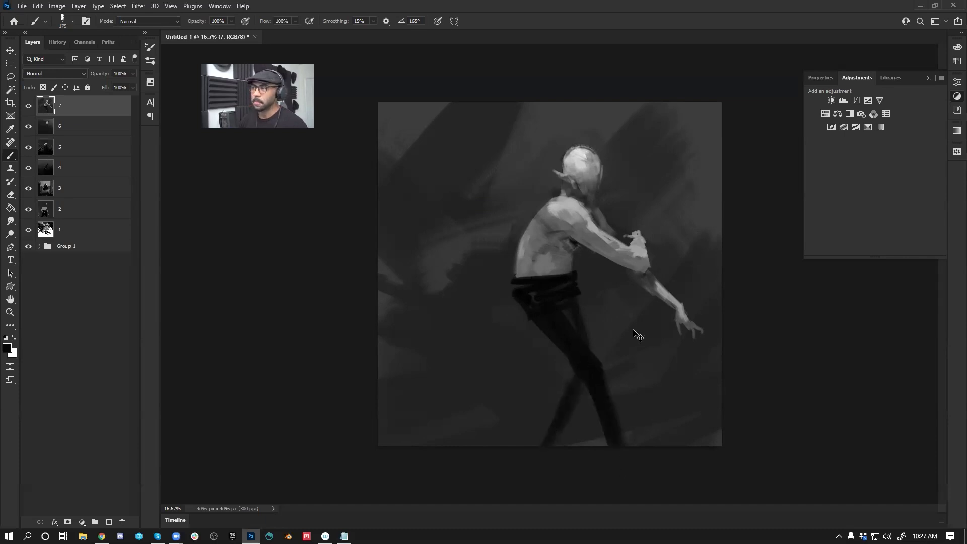
Step: Flip the canvas horizontally and even out the waistband's upper edge in black with a 150 px brush
{"action": "key", "text": "ctrl+shift+h"}
{"action": "key", "text": "bracketleft"}
{"action": "left_click_drag", "start_coordinate": [532, 274], "coordinate": [584, 278]}
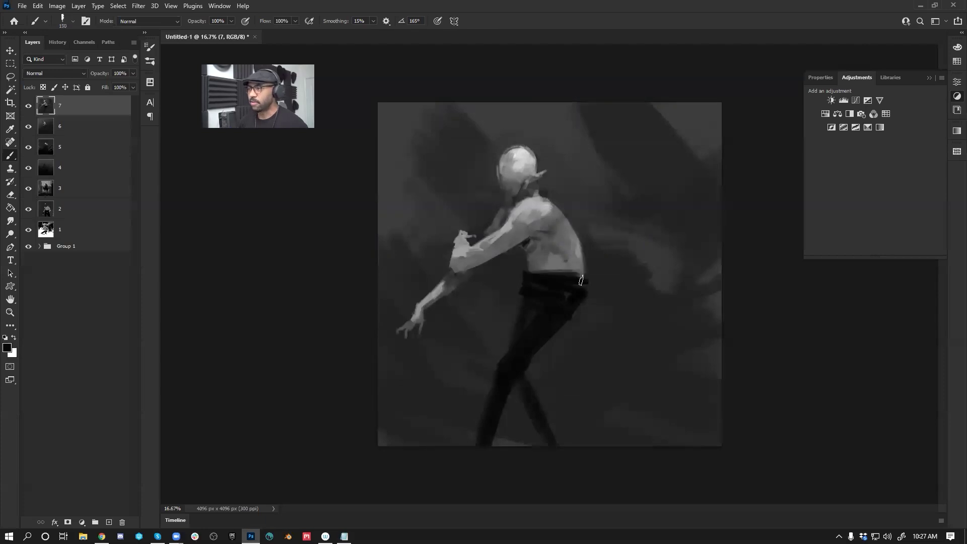
Step: Refine the neck, shoulder and upper back edge with sampled greys and a 35 px brush
{"action": "key", "text": "bracketleft"}
{"action": "key", "text": "bracketleft"}
{"action": "key", "text": "bracketleft"}
{"action": "key", "text": "bracketleft"}
{"action": "key", "text": "bracketleft"}
{"action": "key", "text": "bracketleft"}
{"action": "key", "text": "bracketleft"}
{"action": "key", "text": "bracketleft"}
{"action": "key", "text": "bracketleft"}
{"action": "key", "text": "bracketleft"}
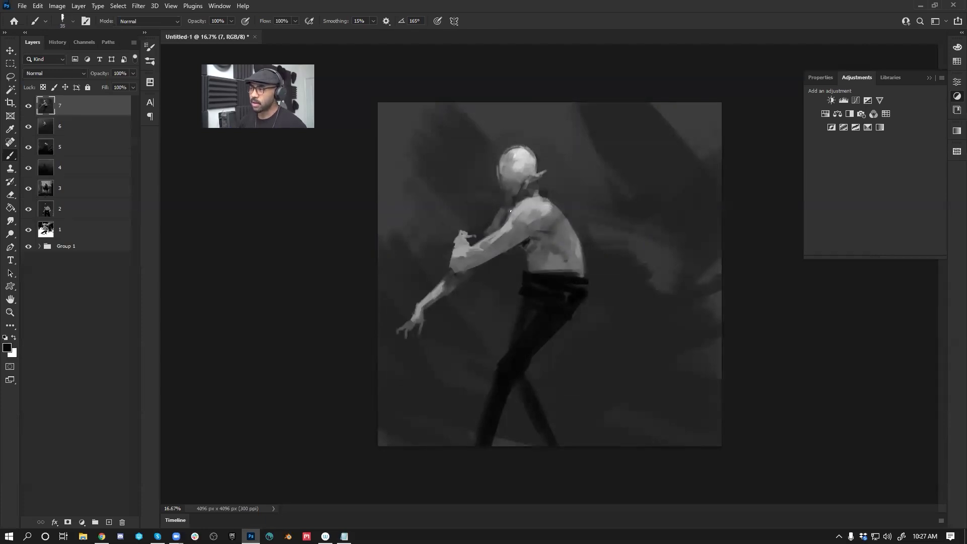
{"action": "left_click", "coordinate": [510, 210], "text": "alt"}
{"action": "mouse_move", "coordinate": [520, 202]}
{"action": "left_mouse_down"}
{"action": "mouse_move", "coordinate": [508, 217]}
{"action": "mouse_move", "coordinate": [525, 201]}
{"action": "left_mouse_up"}
{"action": "left_click", "coordinate": [525, 204], "text": "alt"}
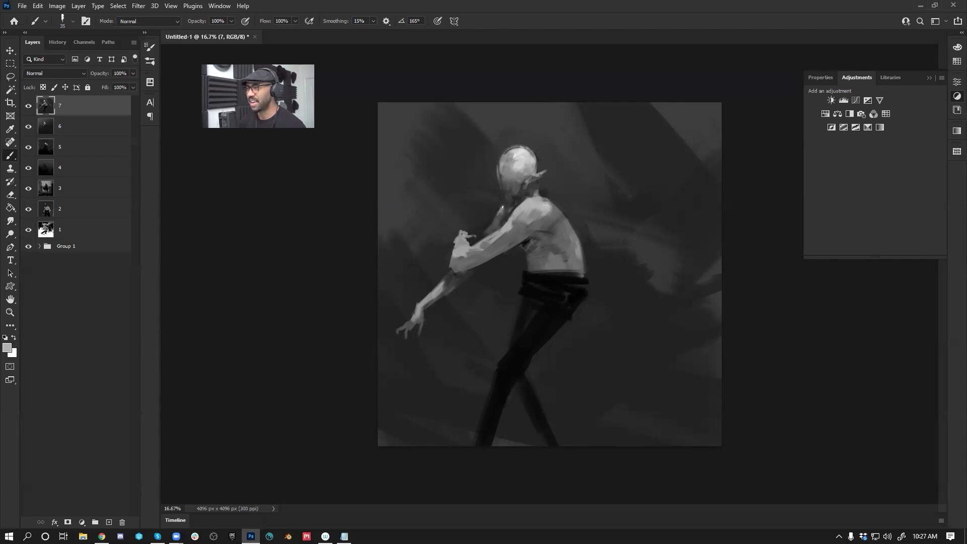
{"action": "left_click_drag", "start_coordinate": [541, 196], "coordinate": [551, 202]}
{"action": "left_click_drag", "start_coordinate": [539, 192], "coordinate": [566, 216]}
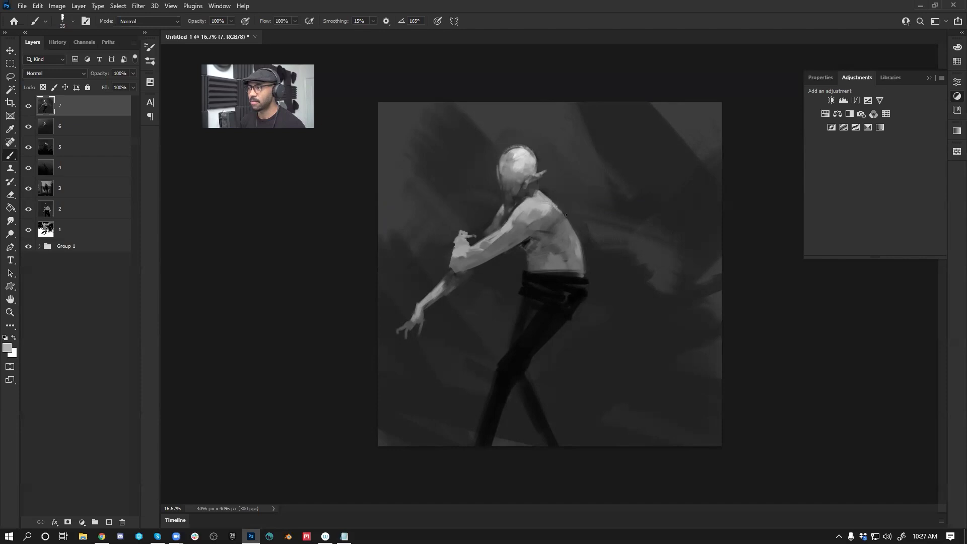
Step: Flip the canvas horizontally and trim the back contour down to the waist with a sampled dark grey
{"action": "key", "text": "ctrl+shift+h"}
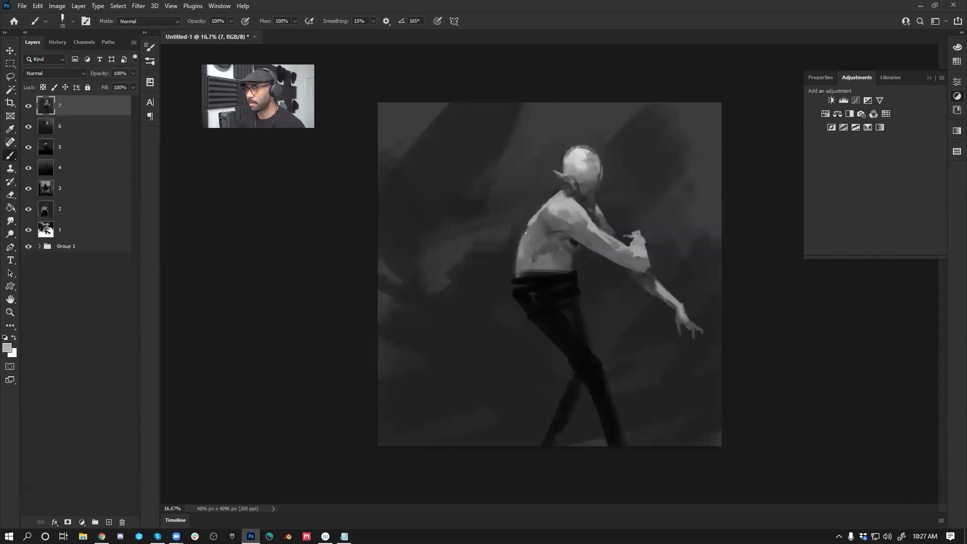
{"action": "left_click", "coordinate": [529, 218], "text": "alt"}
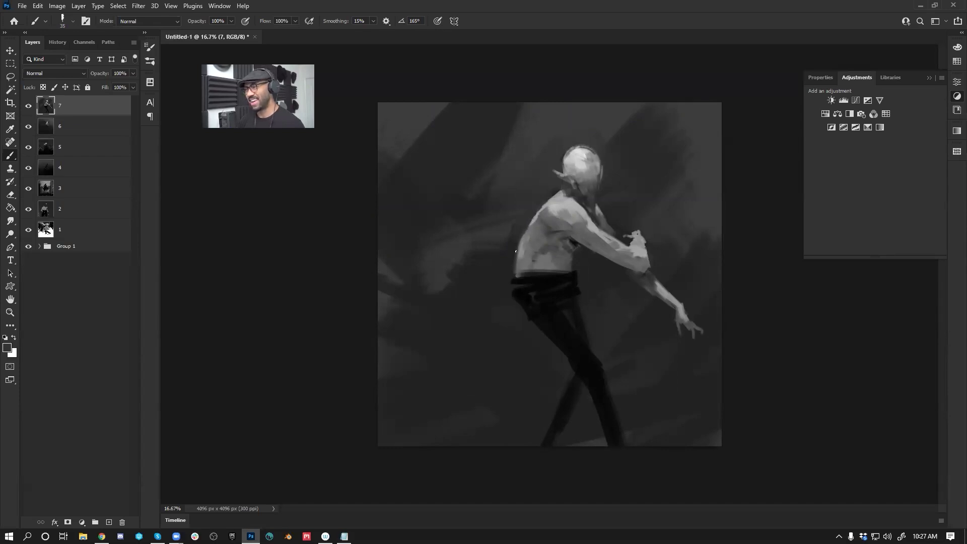
{"action": "mouse_move", "coordinate": [522, 234]}
{"action": "left_mouse_down"}
{"action": "mouse_move", "coordinate": [517, 249]}
{"action": "mouse_move", "coordinate": [542, 272]}
{"action": "mouse_move", "coordinate": [570, 277]}
{"action": "mouse_move", "coordinate": [516, 289]}
{"action": "mouse_move", "coordinate": [537, 282]}
{"action": "mouse_move", "coordinate": [520, 266]}
{"action": "mouse_move", "coordinate": [569, 270]}
{"action": "left_mouse_up"}
{"action": "left_click", "coordinate": [545, 272], "text": "alt"}
Step: Draw thin, curving black lines across the background towards the figure's waist with an 8 px brush
{"action": "key", "text": "z"}
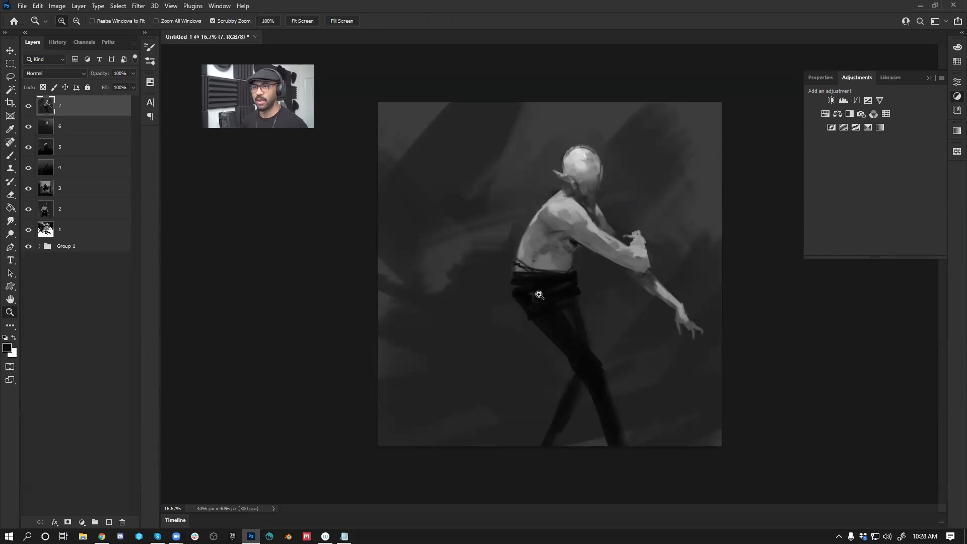
{"action": "key", "text": "b"}
{"action": "key", "text": "bracketleft"}
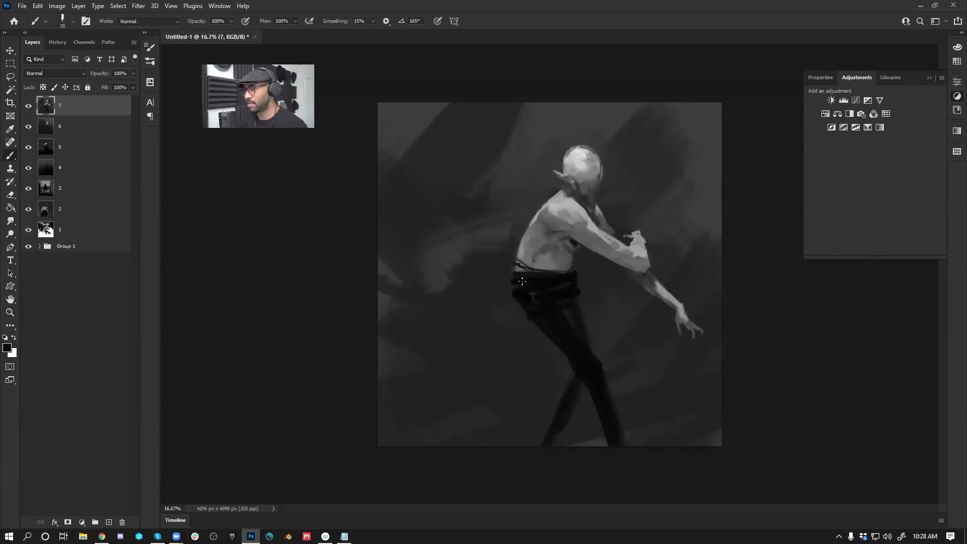
{"action": "key", "text": "bracketleft"}
{"action": "key", "text": "bracketleft"}
{"action": "key", "text": "bracketleft"}
{"action": "left_click_drag", "start_coordinate": [383, 437], "coordinate": [510, 324]}
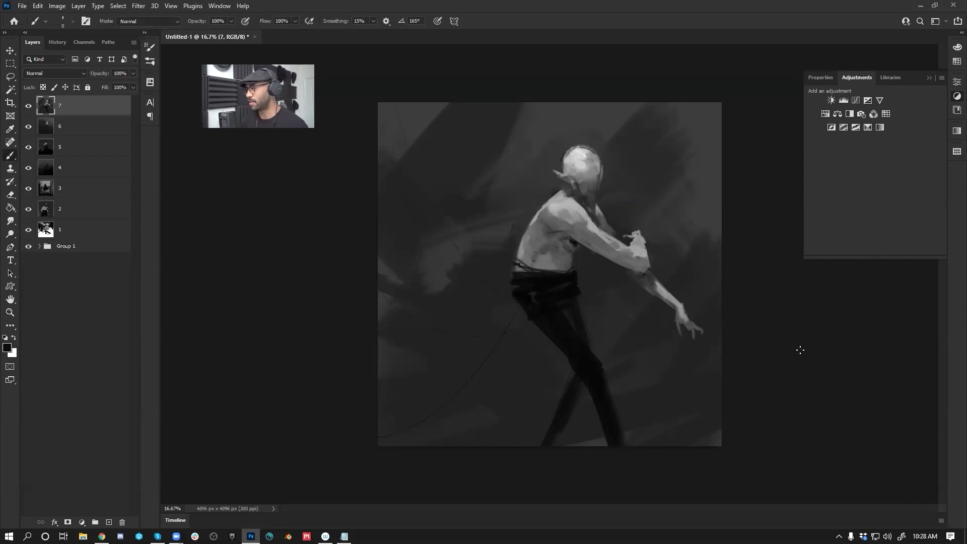
Step: Draw thin light strings from the forearm and the wrist down to the canvas bottom with sampled greys
{"action": "left_click", "coordinate": [613, 252], "text": "alt"}
{"action": "left_click_drag", "start_coordinate": [604, 262], "coordinate": [417, 389]}
{"action": "left_click", "coordinate": [680, 298], "text": "alt"}
{"action": "left_click_drag", "start_coordinate": [677, 310], "coordinate": [671, 446]}
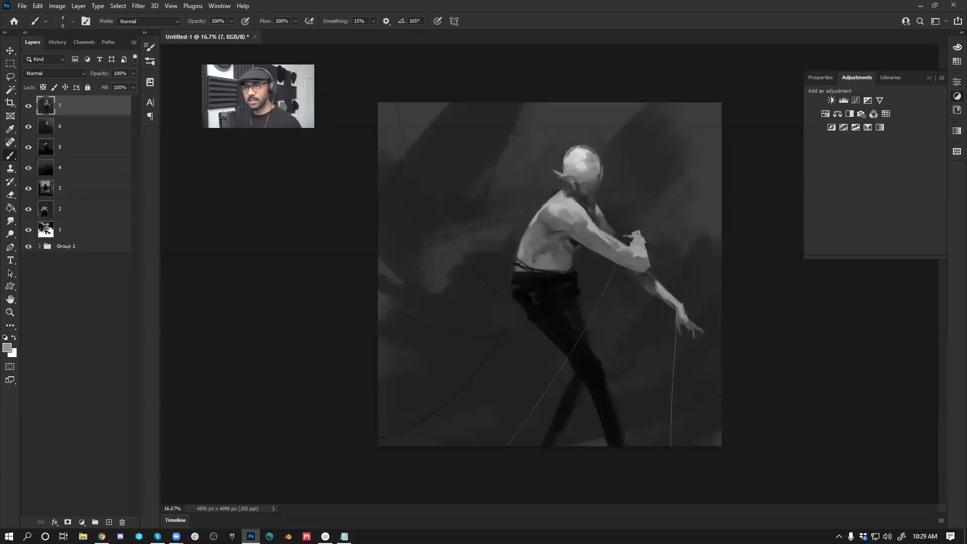
Step: Add a new layer named 8 on top of the stack and fill it with dark grey
{"action": "key", "text": "ctrl+shift+alt+n"}
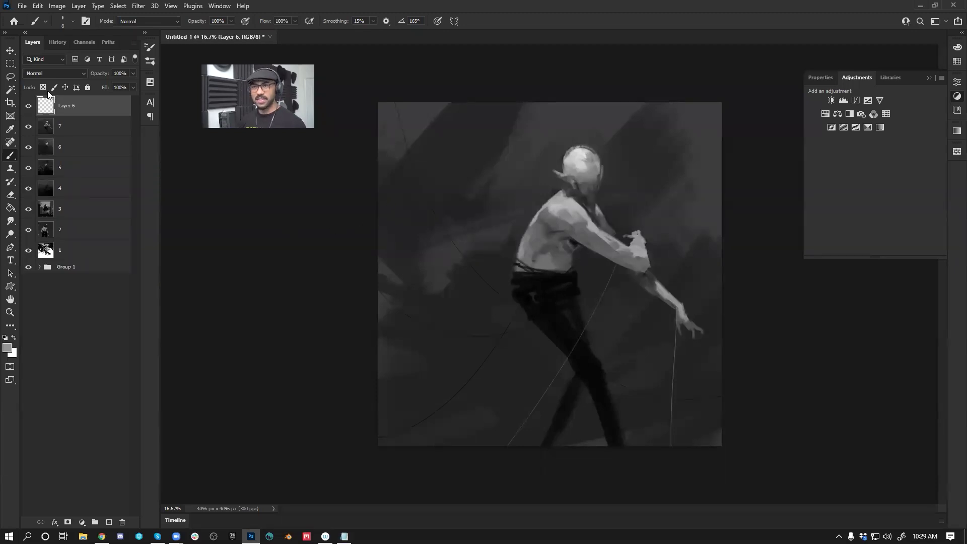
{"action": "double_click", "coordinate": [66, 106]}
{"action": "type", "text": "8"}
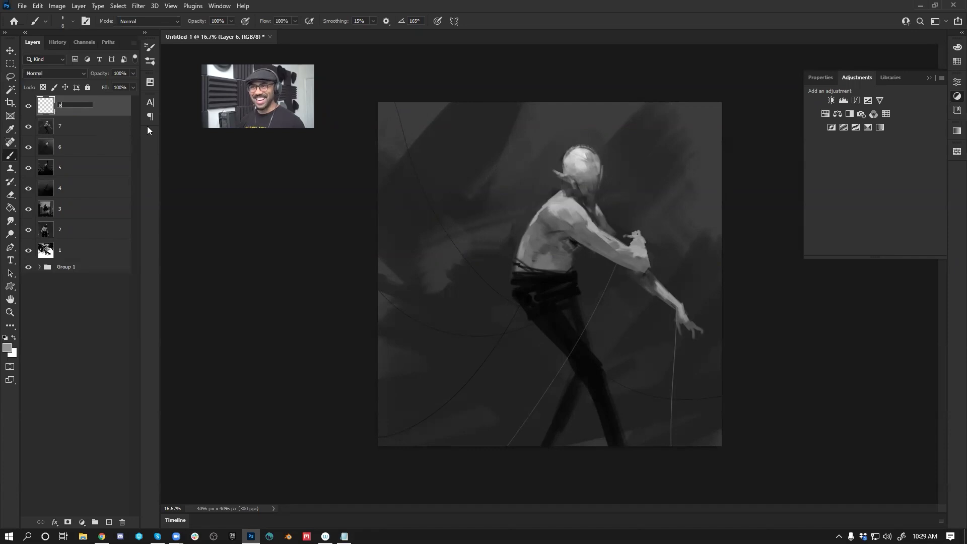
{"action": "key", "text": "Return"}
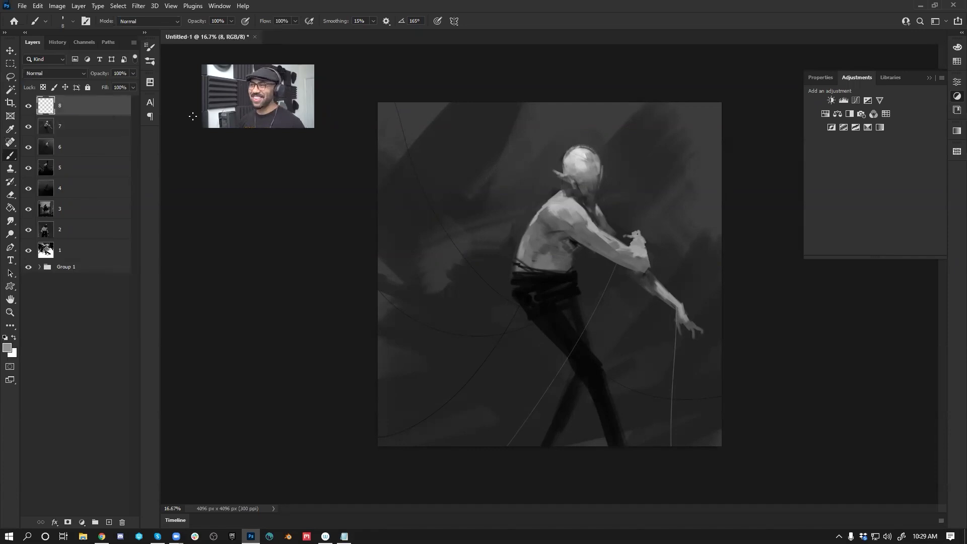
{"action": "key", "text": "alt+BackSpace"}
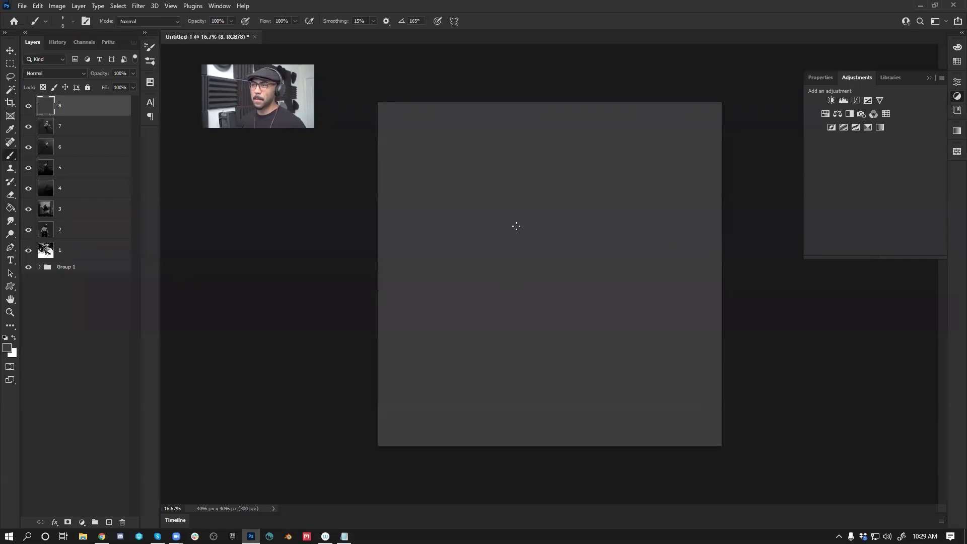
Step: Block in broad, dark diagonal strokes over the grey background with a 1500 px brush
{"action": "key", "text": "d"}
{"action": "key", "text": "bracketright"}
{"action": "key", "text": "bracketright"}
{"action": "key", "text": "bracketright"}
{"action": "key", "text": "bracketright"}
{"action": "key", "text": "bracketright"}
{"action": "key", "text": "bracketright"}
{"action": "key", "text": "bracketright"}
{"action": "key", "text": "bracketright"}
{"action": "key", "text": "bracketright"}
{"action": "key", "text": "bracketright"}
{"action": "key", "text": "bracketright"}
{"action": "key", "text": "bracketright"}
{"action": "key", "text": "bracketright"}
{"action": "key", "text": "bracketright"}
{"action": "key", "text": "bracketright"}
{"action": "key", "text": "bracketright"}
{"action": "key", "text": "bracketright"}
{"action": "key", "text": "bracketright"}
{"action": "key", "text": "bracketright"}
{"action": "key", "text": "bracketright"}
{"action": "key", "text": "bracketright"}
{"action": "key", "text": "bracketright"}
{"action": "key", "text": "bracketright"}
{"action": "key", "text": "bracketright"}
{"action": "key", "text": "bracketright"}
{"action": "key", "text": "bracketright"}
{"action": "key", "text": "bracketright"}
{"action": "key", "text": "bracketright"}
{"action": "key", "text": "bracketright"}
{"action": "key", "text": "bracketright"}
{"action": "key", "text": "bracketright"}
{"action": "key", "text": "bracketright"}
{"action": "key", "text": "bracketright"}
{"action": "key", "text": "bracketright"}
{"action": "key", "text": "bracketright"}
{"action": "key", "text": "bracketright"}
{"action": "key", "text": "bracketright"}
{"action": "key", "text": "bracketright"}
{"action": "key", "text": "bracketright"}
{"action": "left_click_drag", "start_coordinate": [735, 119], "coordinate": [447, 350]}
{"action": "mouse_move", "coordinate": [612, 188]}
{"action": "left_mouse_down"}
{"action": "mouse_move", "coordinate": [560, 232]}
{"action": "mouse_move", "coordinate": [495, 162]}
{"action": "mouse_move", "coordinate": [522, 124]}
{"action": "mouse_move", "coordinate": [585, 124]}
{"action": "mouse_move", "coordinate": [405, 131]}
{"action": "left_mouse_up"}
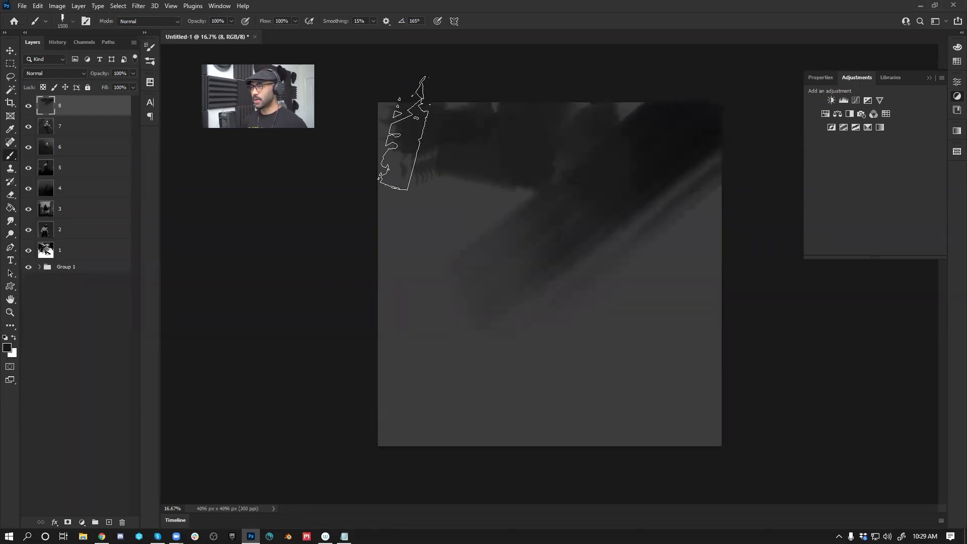
{"action": "mouse_move", "coordinate": [405, 218]}
{"action": "left_mouse_down"}
{"action": "mouse_move", "coordinate": [334, 257]}
{"action": "mouse_move", "coordinate": [428, 167]}
{"action": "mouse_move", "coordinate": [403, 335]}
{"action": "mouse_move", "coordinate": [520, 389]}
{"action": "mouse_move", "coordinate": [697, 432]}
{"action": "mouse_move", "coordinate": [432, 460]}
{"action": "mouse_move", "coordinate": [535, 341]}
{"action": "mouse_move", "coordinate": [641, 263]}
{"action": "mouse_move", "coordinate": [430, 388]}
{"action": "mouse_move", "coordinate": [467, 292]}
{"action": "mouse_move", "coordinate": [398, 302]}
{"action": "mouse_move", "coordinate": [466, 406]}
{"action": "mouse_move", "coordinate": [611, 362]}
{"action": "mouse_move", "coordinate": [602, 444]}
{"action": "left_mouse_up"}
Step: Darken the background's upper-right and lower-right corners with sampled greys and the 1500 px brush
{"action": "left_click", "coordinate": [699, 405], "text": "alt"}
{"action": "left_click", "coordinate": [674, 141], "text": "alt"}
{"action": "left_click_drag", "start_coordinate": [692, 127], "coordinate": [672, 179]}
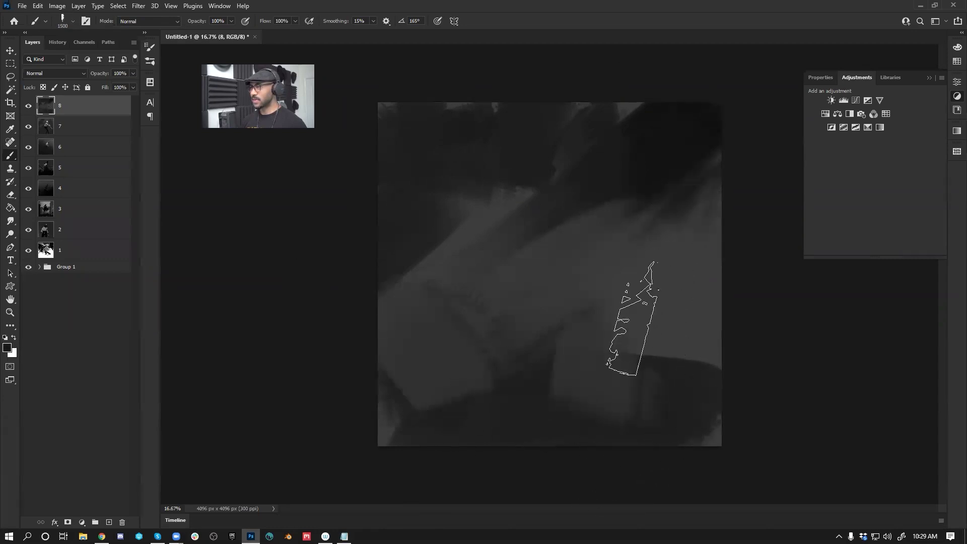
{"action": "mouse_move", "coordinate": [688, 350]}
{"action": "left_mouse_down"}
{"action": "mouse_move", "coordinate": [687, 392]}
{"action": "mouse_move", "coordinate": [748, 329]}
{"action": "mouse_move", "coordinate": [585, 445]}
{"action": "left_mouse_up"}
Step: Paint a small white head and torso in the upper middle of the canvas with a much smaller brush
{"action": "left_click", "coordinate": [548, 248], "text": "alt"}
{"action": "key", "text": "bracketleft"}
{"action": "key", "text": "bracketleft"}
{"action": "key", "text": "bracketleft"}
{"action": "key", "text": "bracketleft"}
{"action": "key", "text": "bracketleft"}
{"action": "key", "text": "bracketleft"}
{"action": "key", "text": "bracketleft"}
{"action": "key", "text": "bracketleft"}
{"action": "key", "text": "bracketleft"}
{"action": "key", "text": "bracketleft"}
{"action": "key", "text": "bracketleft"}
{"action": "key", "text": "bracketleft"}
{"action": "key", "text": "bracketleft"}
{"action": "key", "text": "bracketleft"}
{"action": "key", "text": "bracketleft"}
{"action": "key", "text": "bracketleft"}
{"action": "key", "text": "bracketleft"}
{"action": "key", "text": "bracketleft"}
{"action": "key", "text": "bracketleft"}
{"action": "key", "text": "bracketleft"}
{"action": "key", "text": "bracketleft"}
{"action": "key", "text": "bracketleft"}
{"action": "key", "text": "bracketleft"}
{"action": "key", "text": "bracketleft"}
{"action": "key", "text": "d"}
{"action": "key", "text": "x"}
{"action": "mouse_move", "coordinate": [543, 156]}
{"action": "left_mouse_down"}
{"action": "mouse_move", "coordinate": [560, 132]}
{"action": "mouse_move", "coordinate": [561, 153]}
{"action": "mouse_move", "coordinate": [551, 139]}
{"action": "mouse_move", "coordinate": [553, 151]}
{"action": "mouse_move", "coordinate": [564, 145]}
{"action": "mouse_move", "coordinate": [546, 162]}
{"action": "mouse_move", "coordinate": [577, 188]}
{"action": "mouse_move", "coordinate": [543, 178]}
{"action": "mouse_move", "coordinate": [551, 205]}
{"action": "mouse_move", "coordinate": [560, 187]}
{"action": "mouse_move", "coordinate": [545, 182]}
{"action": "mouse_move", "coordinate": [559, 179]}
{"action": "mouse_move", "coordinate": [570, 188]}
{"action": "mouse_move", "coordinate": [554, 202]}
{"action": "mouse_move", "coordinate": [579, 203]}
{"action": "mouse_move", "coordinate": [550, 165]}
{"action": "mouse_move", "coordinate": [543, 172]}
{"action": "mouse_move", "coordinate": [556, 208]}
{"action": "mouse_move", "coordinate": [556, 180]}
{"action": "mouse_move", "coordinate": [546, 179]}
{"action": "mouse_move", "coordinate": [584, 202]}
{"action": "mouse_move", "coordinate": [588, 195]}
{"action": "mouse_move", "coordinate": [566, 217]}
{"action": "mouse_move", "coordinate": [573, 217]}
{"action": "mouse_move", "coordinate": [553, 211]}
{"action": "mouse_move", "coordinate": [580, 211]}
{"action": "mouse_move", "coordinate": [573, 225]}
{"action": "mouse_move", "coordinate": [553, 218]}
{"action": "mouse_move", "coordinate": [582, 224]}
{"action": "left_mouse_up"}
Step: Paint a black waistline under the torso and add light strokes over it with a 90 px brush
{"action": "key", "text": "bracketright"}
{"action": "key", "text": "x"}
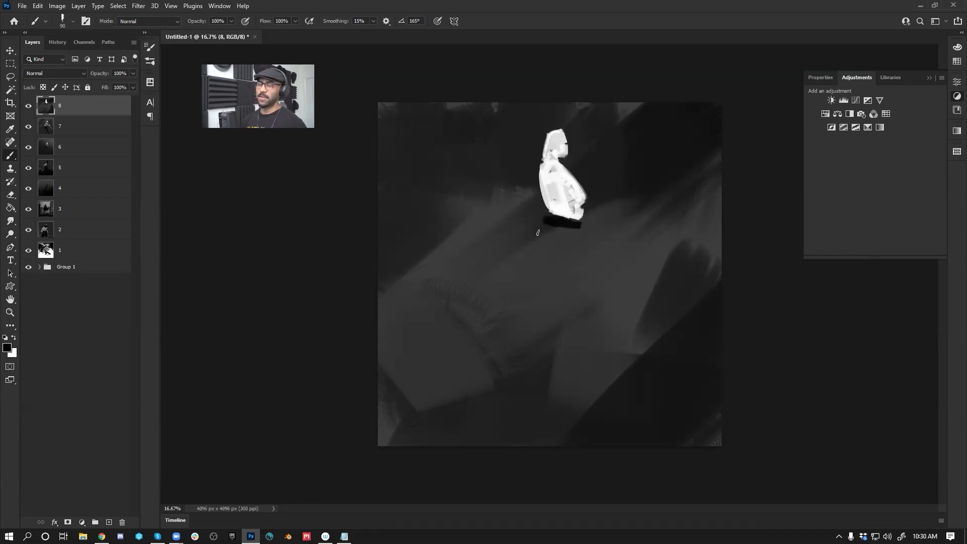
{"action": "key", "text": "x"}
{"action": "left_click_drag", "start_coordinate": [549, 220], "coordinate": [570, 228]}
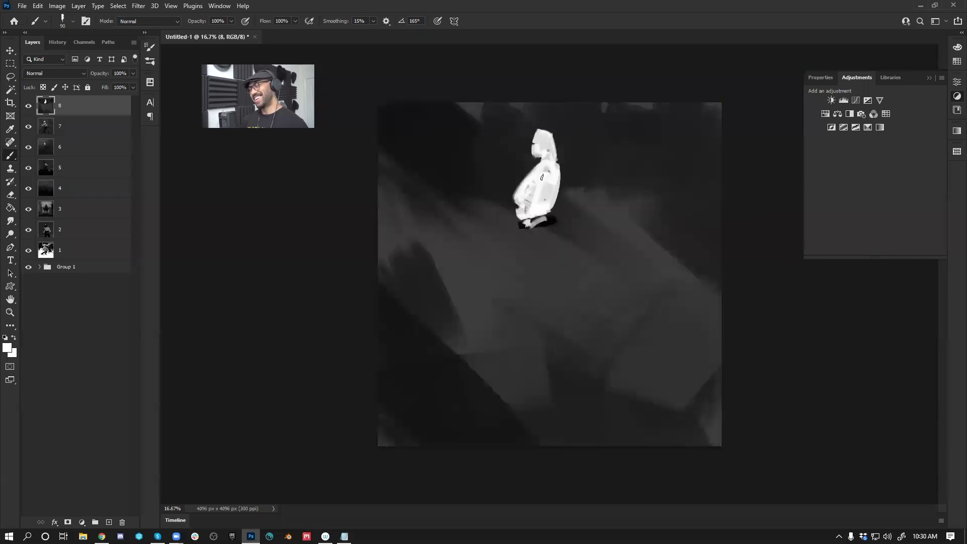
Step: Paint an outstretched white arm with a clawed hand from the shoulder, using a 60 px brush reduced to 30 px
{"action": "key", "text": "d"}
{"action": "key", "text": "x"}
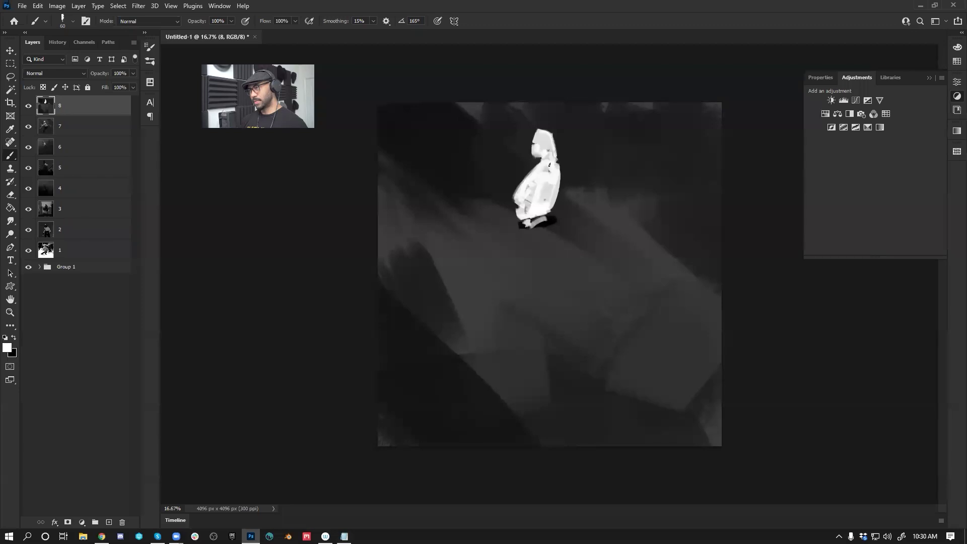
{"action": "left_click_drag", "start_coordinate": [559, 175], "coordinate": [611, 239]}
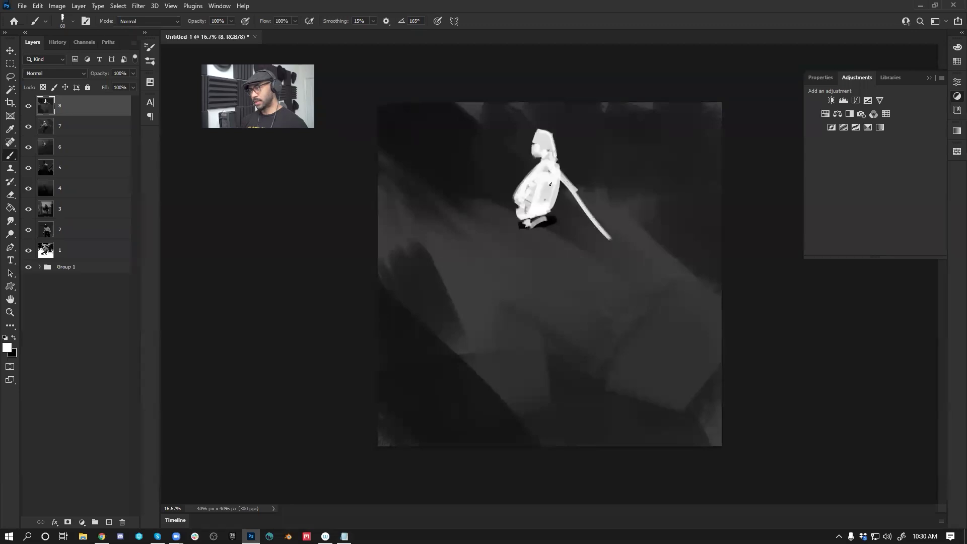
{"action": "mouse_move", "coordinate": [557, 195]}
{"action": "left_mouse_down"}
{"action": "mouse_move", "coordinate": [605, 235]}
{"action": "mouse_move", "coordinate": [612, 261]}
{"action": "left_mouse_up"}
{"action": "key", "text": "bracketleft"}
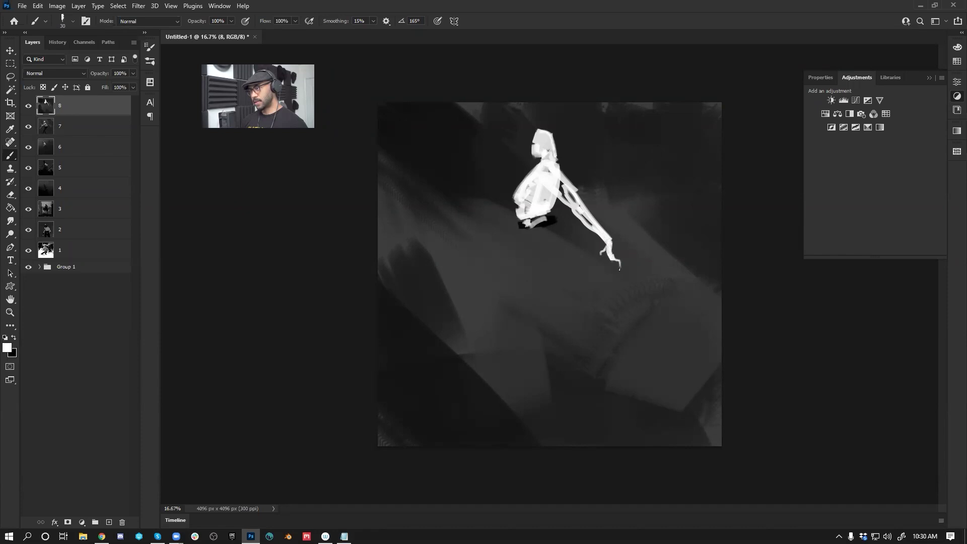
{"action": "mouse_move", "coordinate": [562, 192]}
{"action": "left_mouse_down"}
{"action": "mouse_move", "coordinate": [569, 200]}
{"action": "mouse_move", "coordinate": [545, 173]}
{"action": "mouse_move", "coordinate": [588, 222]}
{"action": "left_mouse_up"}
Step: Flip the canvas horizontally and paint a black waistband and the start of the trousers below the torso
{"action": "key", "text": "bracketright"}
{"action": "key", "text": "bracketright"}
{"action": "key", "text": "bracketright"}
{"action": "key", "text": "bracketright"}
{"action": "key", "text": "bracketright"}
{"action": "key", "text": "bracketright"}
{"action": "key", "text": "bracketright"}
{"action": "key", "text": "bracketright"}
{"action": "key", "text": "bracketright"}
{"action": "key", "text": "bracketright"}
{"action": "key", "text": "bracketright"}
{"action": "key", "text": "bracketright"}
{"action": "key", "text": "bracketright"}
{"action": "key", "text": "bracketright"}
{"action": "key", "text": "ctrl+shift+h"}
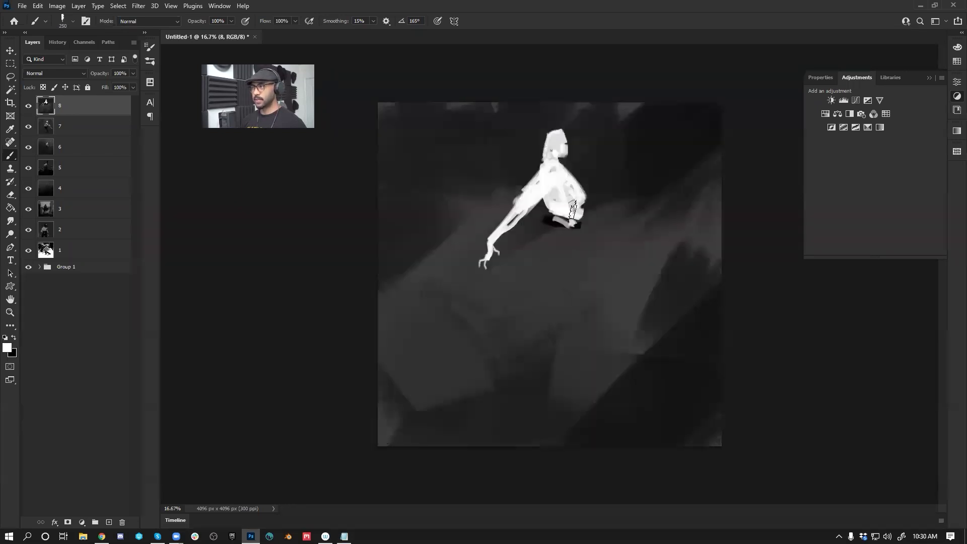
{"action": "key", "text": "x"}
{"action": "key", "text": "bracketleft"}
{"action": "key", "text": "bracketleft"}
{"action": "key", "text": "bracketleft"}
{"action": "key", "text": "bracketleft"}
{"action": "key", "text": "bracketleft"}
{"action": "key", "text": "bracketleft"}
{"action": "key", "text": "bracketleft"}
{"action": "key", "text": "bracketleft"}
{"action": "key", "text": "bracketleft"}
{"action": "key", "text": "bracketleft"}
{"action": "mouse_move", "coordinate": [545, 198]}
{"action": "left_mouse_down"}
{"action": "mouse_move", "coordinate": [572, 183]}
{"action": "mouse_move", "coordinate": [585, 200]}
{"action": "mouse_move", "coordinate": [582, 222]}
{"action": "mouse_move", "coordinate": [555, 213]}
{"action": "mouse_move", "coordinate": [587, 224]}
{"action": "mouse_move", "coordinate": [577, 233]}
{"action": "mouse_move", "coordinate": [552, 227]}
{"action": "mouse_move", "coordinate": [575, 226]}
{"action": "mouse_move", "coordinate": [583, 237]}
{"action": "mouse_move", "coordinate": [584, 269]}
{"action": "left_mouse_up"}
Step: Shade the torso under the arm with sampled greys and extend the black waistband and trouser top with a 400 px brush
{"action": "left_click", "coordinate": [555, 191], "text": "alt"}
{"action": "left_click", "coordinate": [582, 199], "text": "alt"}
{"action": "key", "text": "bracketright"}
{"action": "key", "text": "bracketright"}
{"action": "key", "text": "bracketright"}
{"action": "key", "text": "bracketright"}
{"action": "key", "text": "bracketright"}
{"action": "left_click", "coordinate": [551, 220], "text": "alt"}
{"action": "key", "text": "bracketright"}
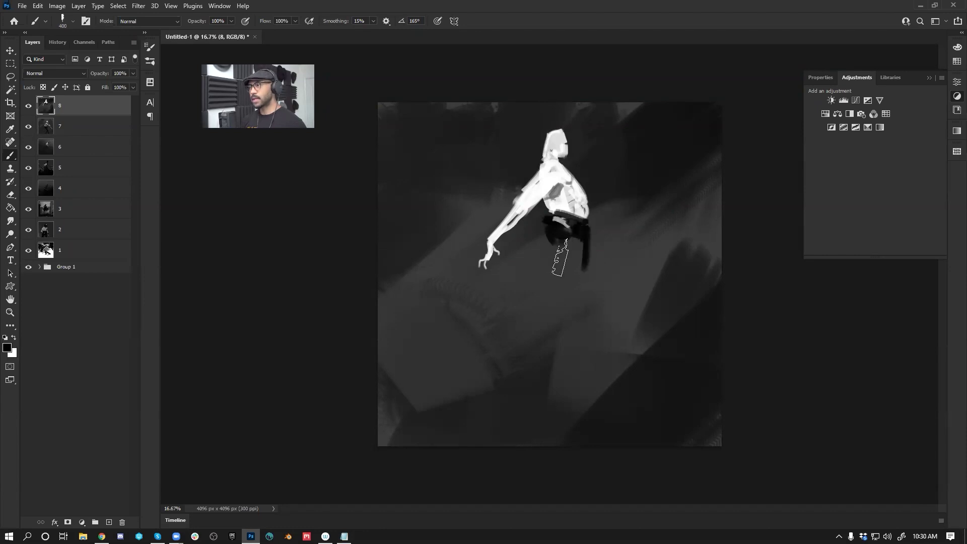
Step: Thicken the outstretched arm with white and model the shoulder with sampled light tones using an 80 px brush
{"action": "key", "text": "bracketleft"}
{"action": "key", "text": "bracketleft"}
{"action": "key", "text": "bracketleft"}
{"action": "key", "text": "bracketleft"}
{"action": "key", "text": "bracketleft"}
{"action": "key", "text": "x"}
{"action": "mouse_move", "coordinate": [550, 164]}
{"action": "left_mouse_down"}
{"action": "mouse_move", "coordinate": [494, 240]}
{"action": "mouse_move", "coordinate": [558, 184]}
{"action": "mouse_move", "coordinate": [549, 179]}
{"action": "mouse_move", "coordinate": [568, 183]}
{"action": "mouse_move", "coordinate": [543, 165]}
{"action": "mouse_move", "coordinate": [558, 173]}
{"action": "mouse_move", "coordinate": [542, 173]}
{"action": "mouse_move", "coordinate": [546, 166]}
{"action": "mouse_move", "coordinate": [536, 186]}
{"action": "mouse_move", "coordinate": [559, 165]}
{"action": "mouse_move", "coordinate": [569, 181]}
{"action": "mouse_move", "coordinate": [542, 187]}
{"action": "mouse_move", "coordinate": [530, 208]}
{"action": "mouse_move", "coordinate": [548, 185]}
{"action": "mouse_move", "coordinate": [524, 194]}
{"action": "mouse_move", "coordinate": [496, 234]}
{"action": "mouse_move", "coordinate": [519, 219]}
{"action": "mouse_move", "coordinate": [493, 240]}
{"action": "left_mouse_up"}
{"action": "left_click", "coordinate": [524, 217], "text": "alt"}
{"action": "left_click", "coordinate": [554, 186], "text": "alt"}
{"action": "left_click", "coordinate": [560, 182], "text": "alt"}
{"action": "left_click", "coordinate": [555, 168], "text": "alt"}
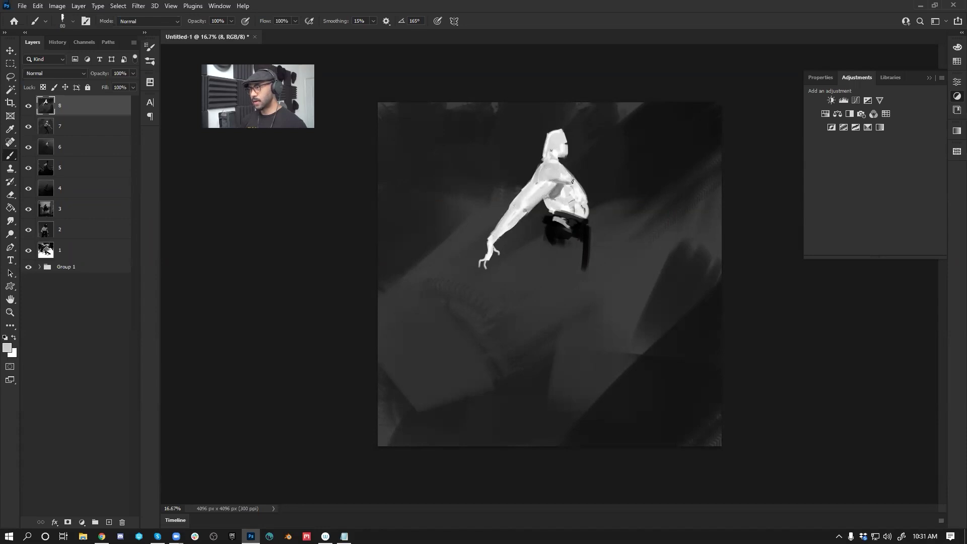
Step: Flip the canvas horizontally and paint long black trousers from the waist towards the canvas bottom with 800 px and 600 px brushes
{"action": "key", "text": "ctrl+shift+h"}
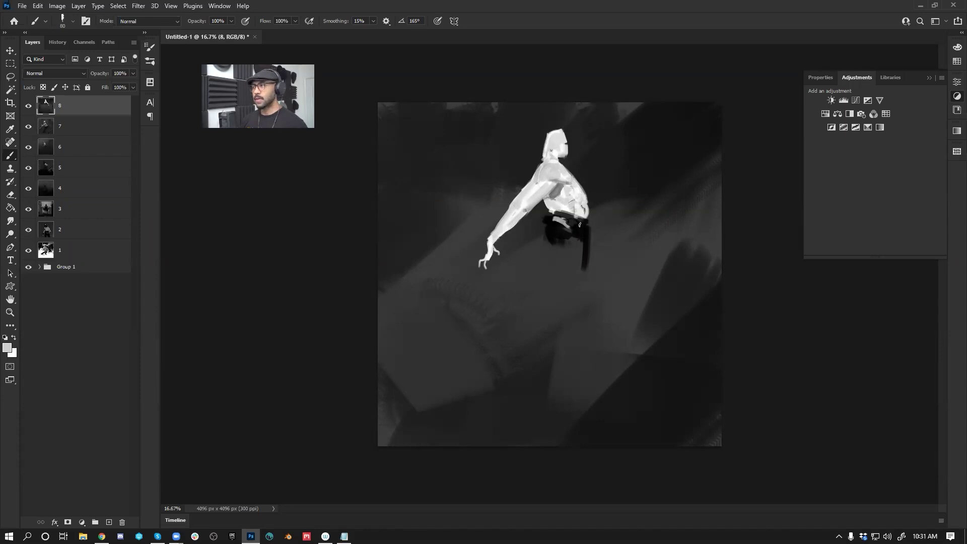
{"action": "key", "text": "d"}
{"action": "left_click_drag", "start_coordinate": [514, 215], "coordinate": [544, 213]}
{"action": "left_click_drag", "start_coordinate": [519, 246], "coordinate": [547, 464]}
{"action": "key", "text": "bracketright"}
{"action": "key", "text": "bracketright"}
{"action": "key", "text": "bracketright"}
{"action": "key", "text": "bracketright"}
{"action": "key", "text": "bracketright"}
{"action": "key", "text": "bracketright"}
{"action": "key", "text": "bracketright"}
{"action": "key", "text": "bracketright"}
{"action": "key", "text": "bracketright"}
{"action": "key", "text": "bracketright"}
{"action": "key", "text": "bracketright"}
{"action": "key", "text": "bracketright"}
{"action": "key", "text": "bracketright"}
{"action": "key", "text": "bracketright"}
{"action": "key", "text": "bracketright"}
{"action": "key", "text": "bracketright"}
{"action": "key", "text": "ctrl+z"}
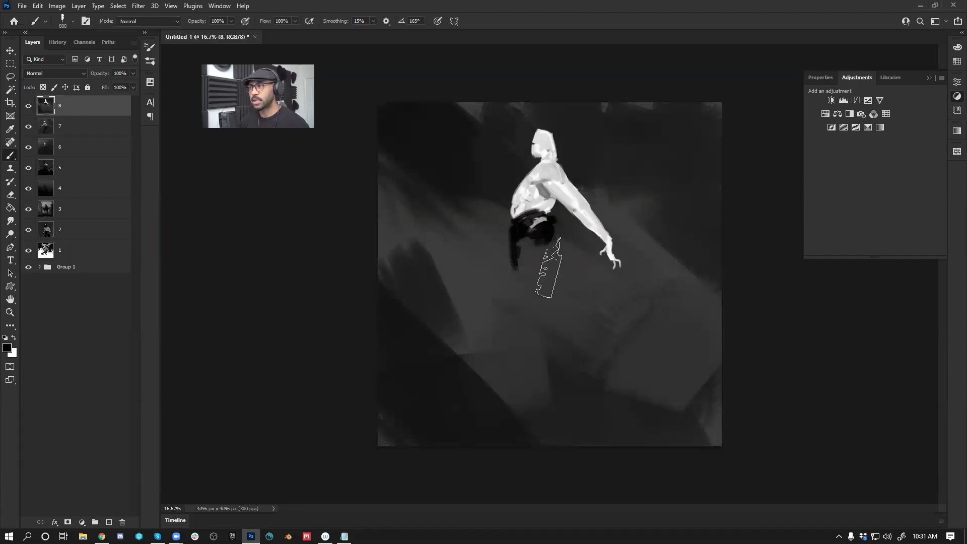
{"action": "left_click_drag", "start_coordinate": [537, 247], "coordinate": [567, 484]}
{"action": "key", "text": "bracketleft"}
{"action": "left_click_drag", "start_coordinate": [526, 247], "coordinate": [521, 466]}
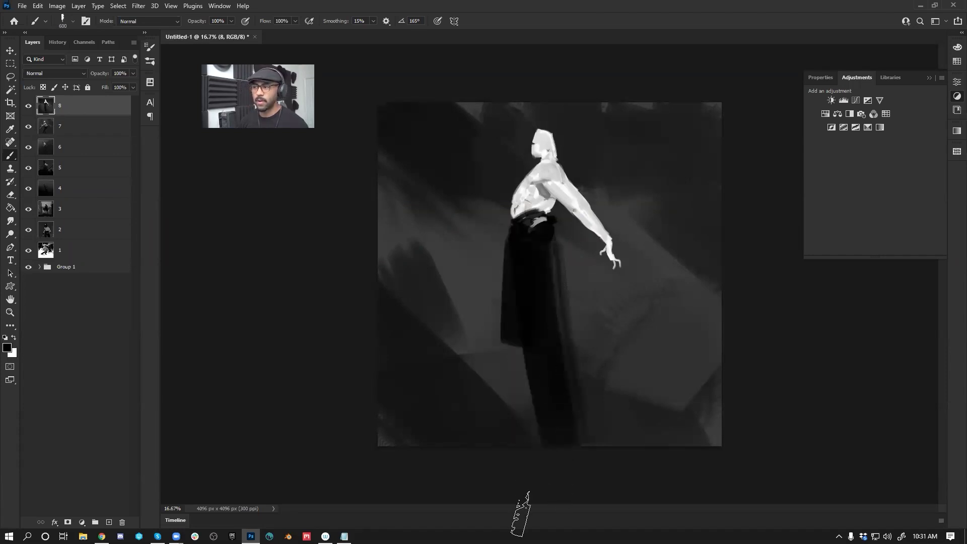
Step: Flip the canvas back and extend the front of the black trousers down to the canvas bottom
{"action": "key", "text": "ctrl+shift+h"}
{"action": "key", "text": "bracketleft"}
{"action": "key", "text": "bracketleft"}
{"action": "key", "text": "bracketleft"}
{"action": "key", "text": "bracketleft"}
{"action": "key", "text": "bracketleft"}
{"action": "key", "text": "bracketleft"}
{"action": "key", "text": "bracketleft"}
{"action": "key", "text": "bracketleft"}
{"action": "key", "text": "bracketleft"}
{"action": "key", "text": "bracketleft"}
{"action": "key", "text": "bracketleft"}
{"action": "key", "text": "bracketleft"}
{"action": "key", "text": "bracketleft"}
{"action": "key", "text": "bracketleft"}
{"action": "key", "text": "bracketleft"}
{"action": "key", "text": "bracketleft"}
{"action": "key", "text": "bracketleft"}
{"action": "key", "text": "bracketleft"}
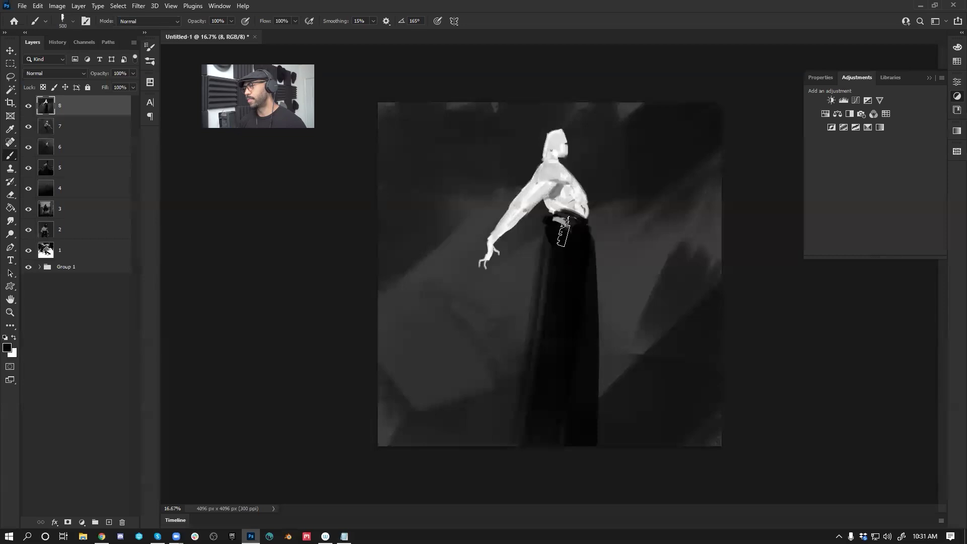
{"action": "left_click_drag", "start_coordinate": [547, 229], "coordinate": [501, 354]}
{"action": "key", "text": "ctrl+z"}
Step: Refine the face profile with tones sampled from the head and background, using a brush reduced to about 50 px
{"action": "key", "text": "bracketleft"}
{"action": "key", "text": "bracketleft"}
{"action": "key", "text": "bracketleft"}
{"action": "key", "text": "bracketleft"}
{"action": "key", "text": "bracketleft"}
{"action": "key", "text": "bracketleft"}
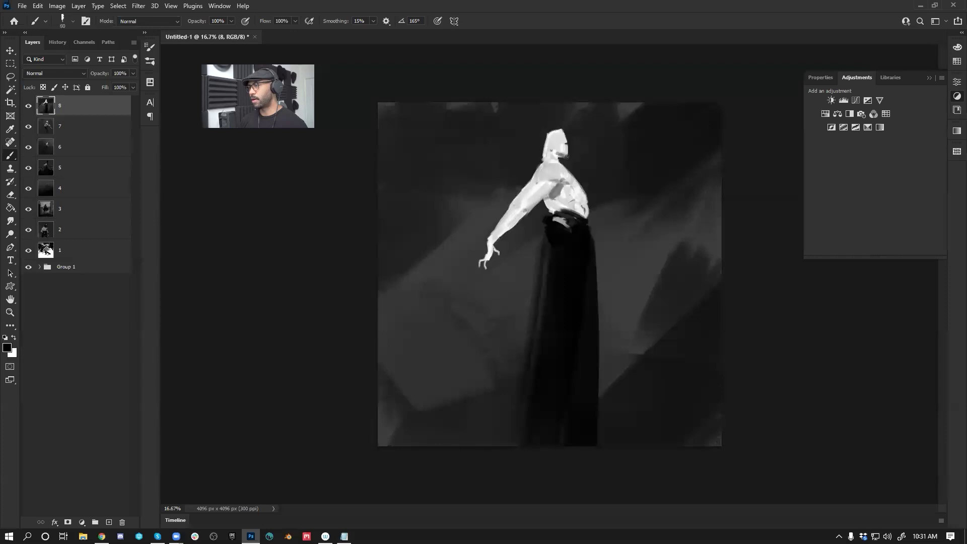
{"action": "left_click", "coordinate": [559, 152], "text": "alt"}
{"action": "left_click", "coordinate": [566, 144], "text": "alt"}
{"action": "left_click", "coordinate": [561, 145], "text": "alt"}
{"action": "left_click", "coordinate": [566, 144], "text": "alt"}
{"action": "left_click", "coordinate": [573, 139], "text": "alt"}
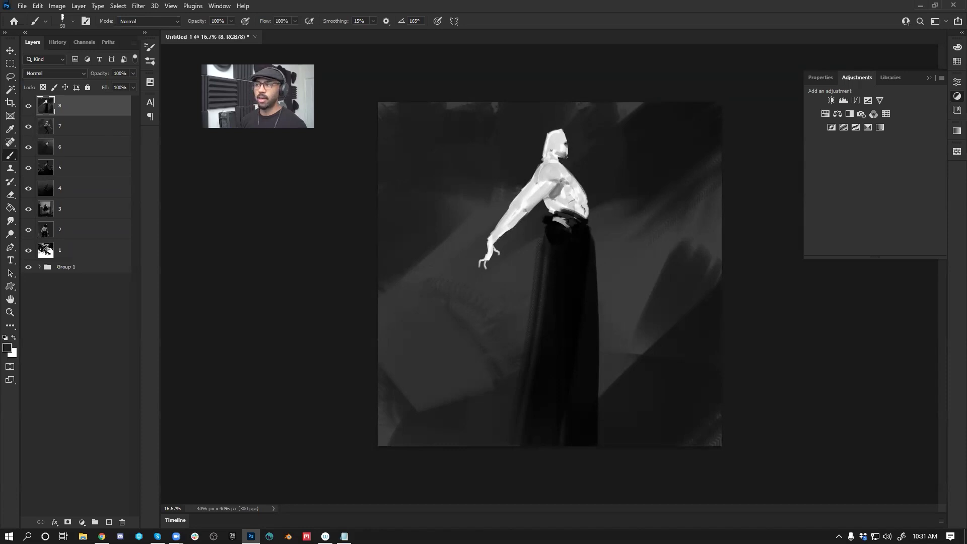
Step: Flip the canvas horizontally and paint a small shaded ear on the head with a 20 to 30 px brush
{"action": "key", "text": "ctrl+shift+h"}
{"action": "key", "text": "z"}
{"action": "left_click", "coordinate": [542, 143]}
{"action": "key", "text": "b"}
{"action": "left_click", "coordinate": [530, 145], "text": "alt"}
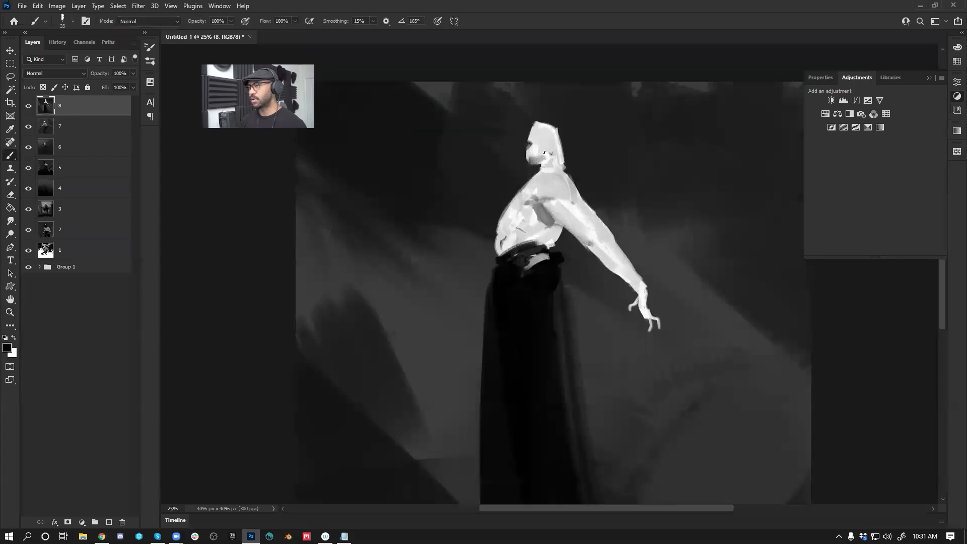
{"action": "key", "text": "bracketleft"}
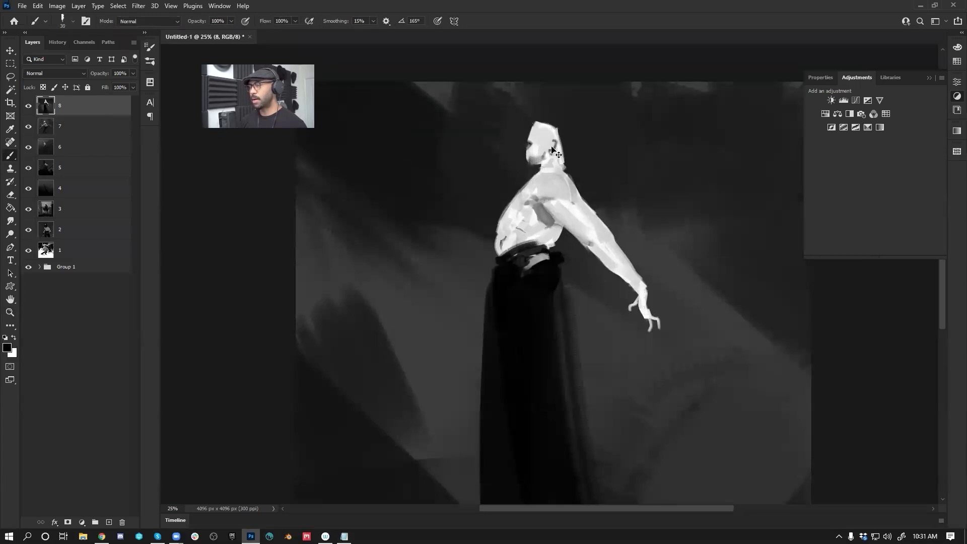
{"action": "left_click", "coordinate": [552, 140], "text": "alt"}
{"action": "key", "text": "d"}
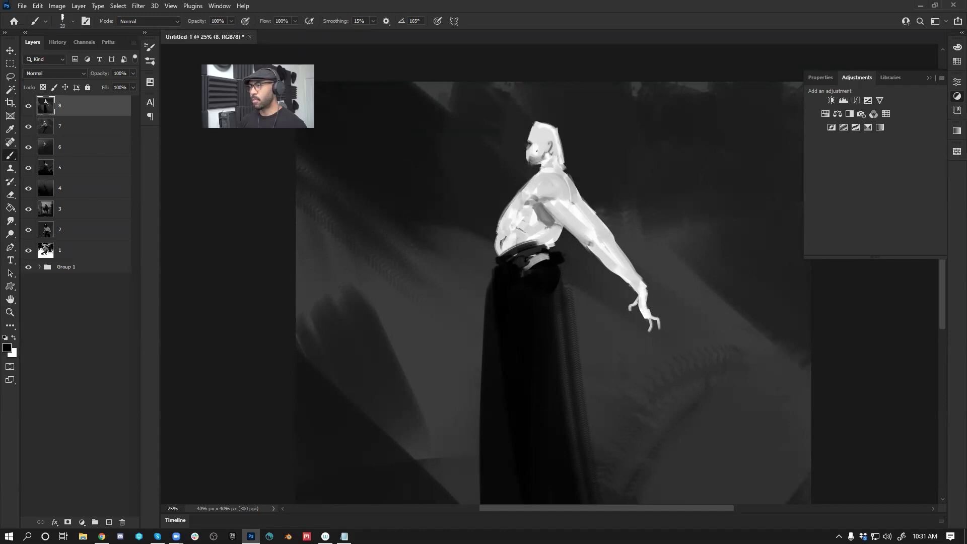
Step: Add dark eye and mouth details to the face with a 20 px brush, alternating black and sampled tones
{"action": "left_click", "coordinate": [526, 153], "text": "alt"}
{"action": "left_click", "coordinate": [529, 146], "text": "alt"}
{"action": "key", "text": "d"}
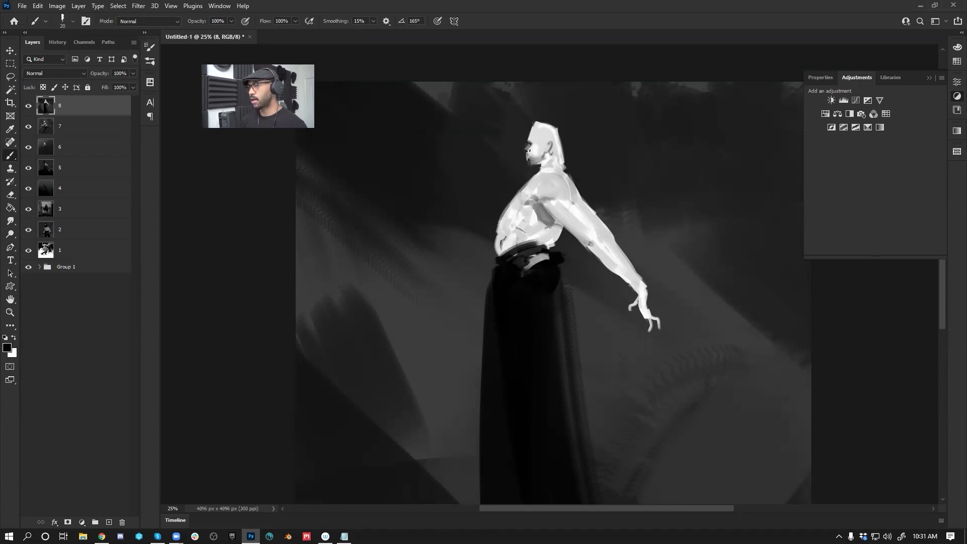
{"action": "left_click", "coordinate": [530, 149], "text": "alt"}
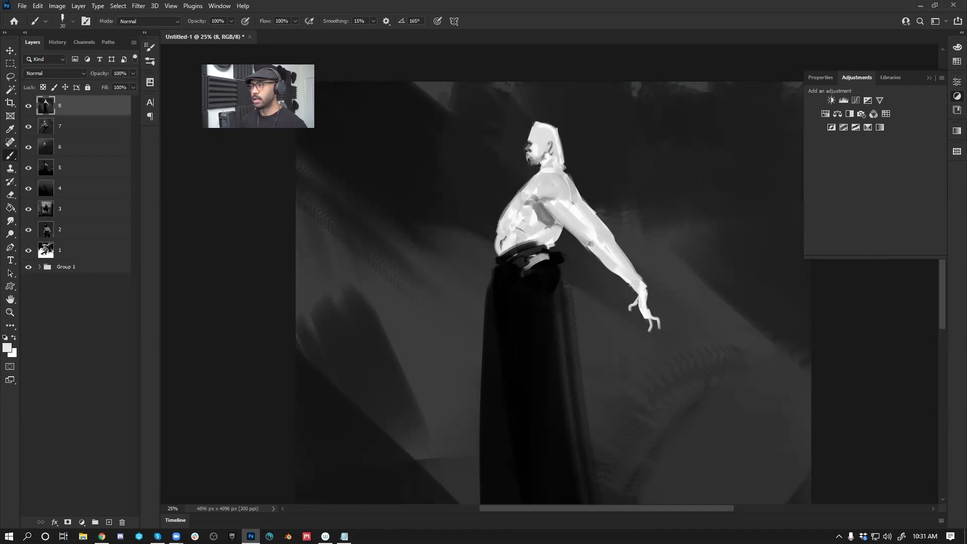
Step: Paint spiky white hair sweeping off the top and back of the head
{"action": "left_click_drag", "start_coordinate": [558, 142], "coordinate": [530, 182]}
{"action": "left_click_drag", "start_coordinate": [545, 162], "coordinate": [536, 177]}
{"action": "key", "text": "bracketright"}
{"action": "mouse_move", "coordinate": [553, 125]}
{"action": "left_mouse_down"}
{"action": "mouse_move", "coordinate": [536, 147]}
{"action": "mouse_move", "coordinate": [558, 134]}
{"action": "mouse_move", "coordinate": [530, 167]}
{"action": "left_mouse_up"}
{"action": "key", "text": "bracketright"}
{"action": "key", "text": "bracketright"}
{"action": "key", "text": "bracketright"}
{"action": "key", "text": "bracketright"}
{"action": "key", "text": "bracketright"}
{"action": "key", "text": "bracketright"}
{"action": "key", "text": "bracketleft"}
{"action": "key", "text": "bracketleft"}
{"action": "key", "text": "bracketleft"}
{"action": "key", "text": "bracketleft"}
Step: Check the whole figure with the canvas mirrored and zoomed out to 12.5%
{"action": "key", "text": "ctrl+h"}
{"action": "key", "text": "bracketleft"}
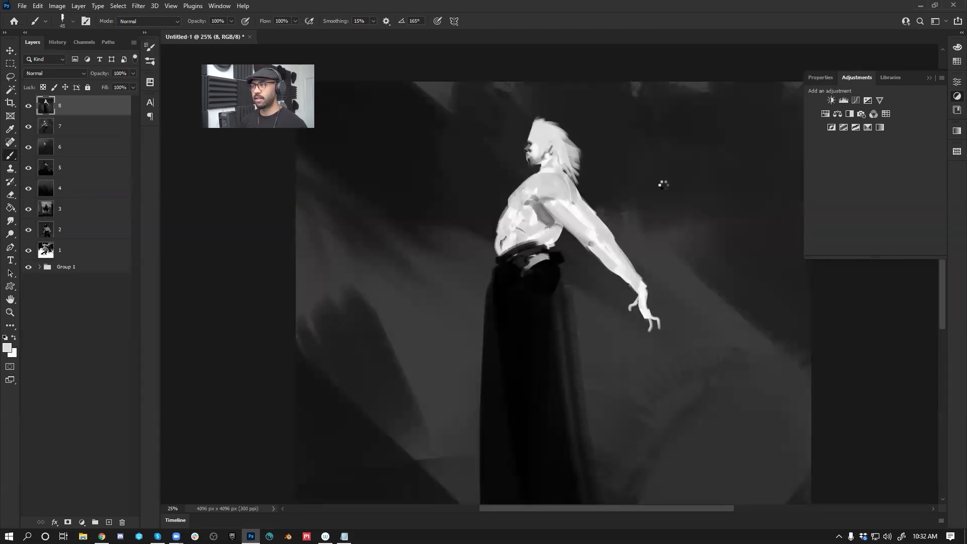
{"action": "key", "text": "h"}
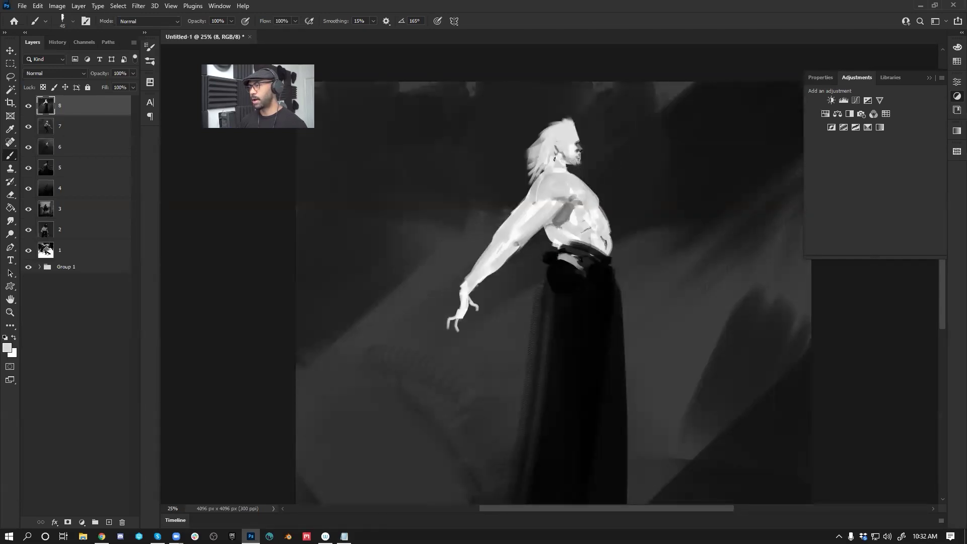
{"action": "key", "text": "d"}
{"action": "left_click", "coordinate": [538, 189], "text": "alt"}
{"action": "key", "text": "z"}
{"action": "left_click", "coordinate": [559, 225]}
{"action": "left_click", "coordinate": [559, 226], "text": "alt"}
{"action": "left_click", "coordinate": [559, 225], "text": "alt"}
{"action": "left_click", "coordinate": [559, 225], "text": "alt"}
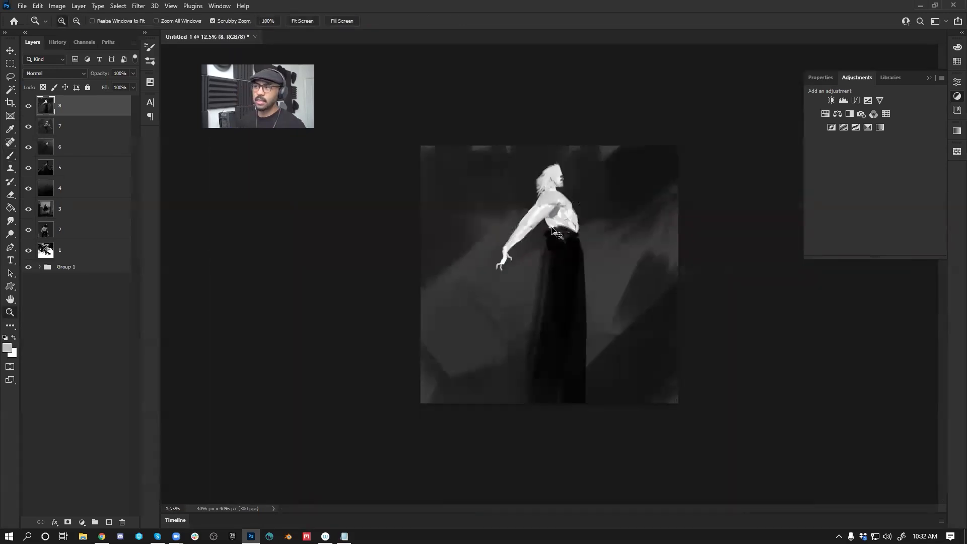
Step: Flip the canvas back and paint black accents on the waistband and abdomen with a 40 px brush
{"action": "key", "text": "ctrl+shift+h"}
{"action": "left_click", "coordinate": [539, 219]}
{"action": "left_click", "coordinate": [539, 220]}
{"action": "key", "text": "b"}
{"action": "key", "text": "d"}
{"action": "left_click_drag", "start_coordinate": [535, 206], "coordinate": [557, 212]}
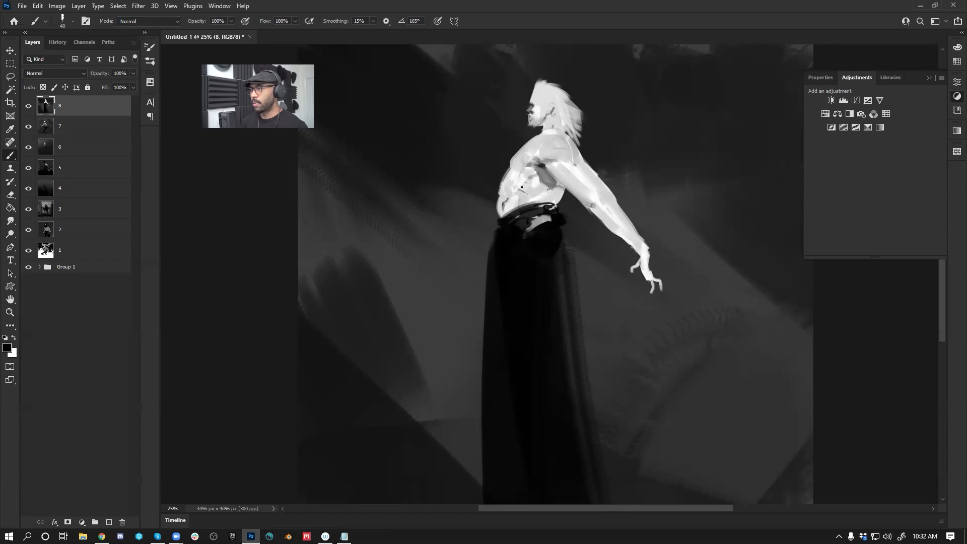
{"action": "left_click_drag", "start_coordinate": [535, 187], "coordinate": [523, 190]}
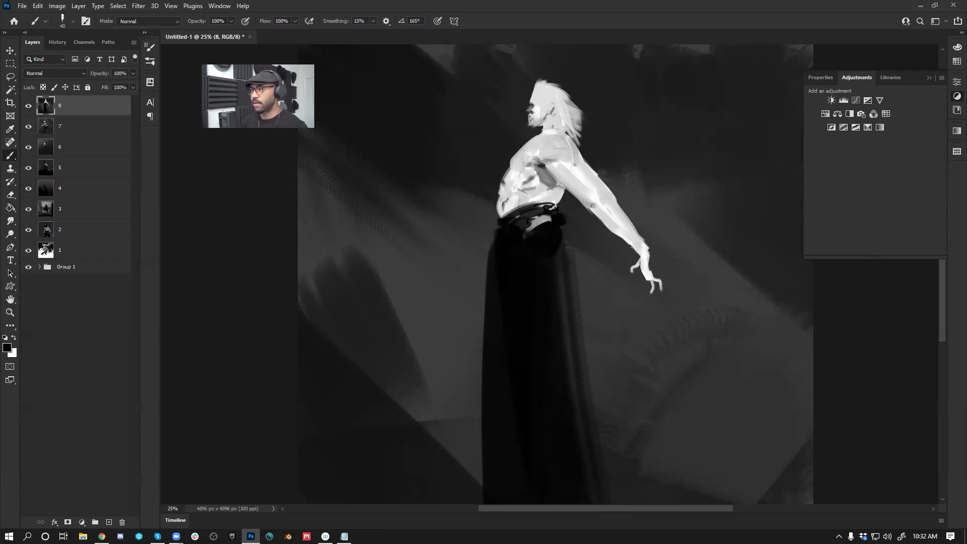
Step: Define the lower edge of the chest muscle with short black and sampled grey strokes
{"action": "left_click", "coordinate": [501, 199], "text": "alt"}
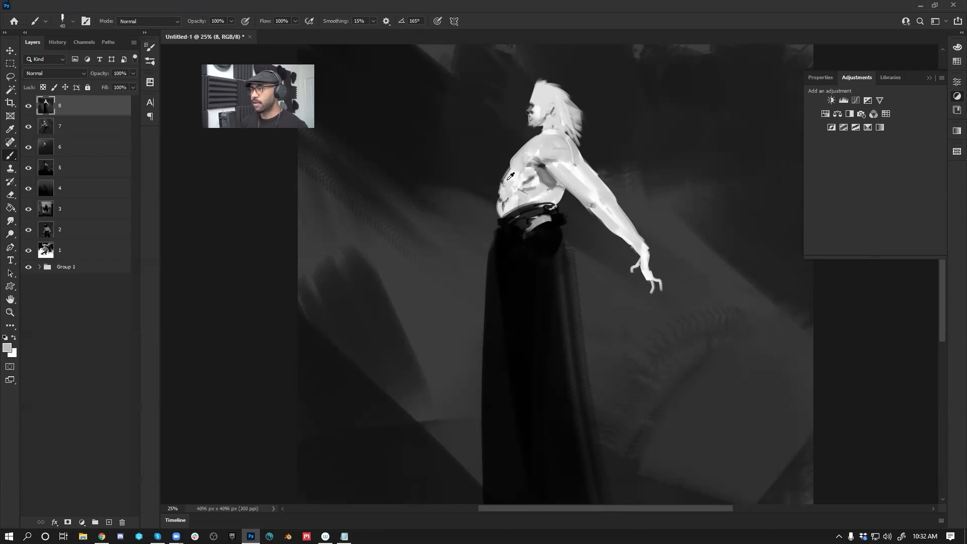
{"action": "key", "text": "d"}
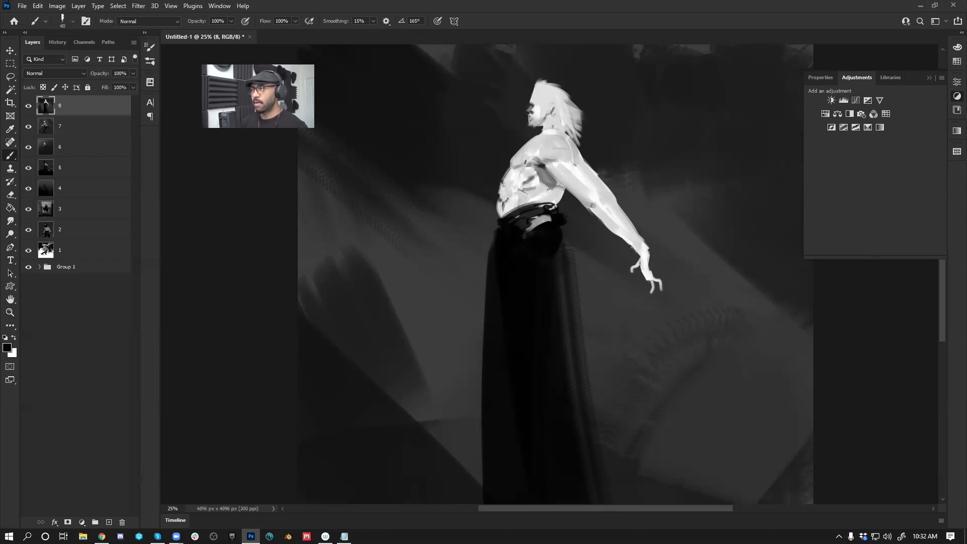
{"action": "mouse_move", "coordinate": [536, 163]}
{"action": "left_mouse_down"}
{"action": "mouse_move", "coordinate": [543, 139]}
{"action": "mouse_move", "coordinate": [551, 162]}
{"action": "mouse_move", "coordinate": [539, 146]}
{"action": "mouse_move", "coordinate": [553, 152]}
{"action": "mouse_move", "coordinate": [547, 142]}
{"action": "mouse_move", "coordinate": [545, 164]}
{"action": "left_mouse_up"}
{"action": "left_click", "coordinate": [536, 157], "text": "alt"}
Step: Blend sampled light greys into the shoulder and the torso under the arm with a brush of about 150 px
{"action": "key", "text": "bracketright"}
{"action": "key", "text": "bracketright"}
{"action": "key", "text": "bracketright"}
{"action": "key", "text": "bracketright"}
{"action": "key", "text": "bracketright"}
{"action": "key", "text": "bracketright"}
{"action": "key", "text": "bracketright"}
{"action": "left_click", "coordinate": [547, 146], "text": "alt"}
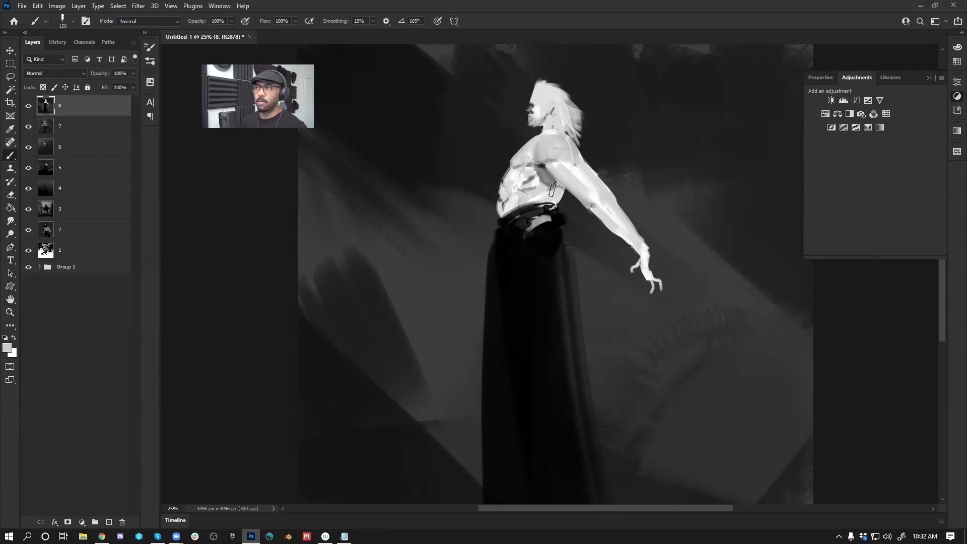
{"action": "key", "text": "F5"}
{"action": "key", "text": "bracketleft"}
{"action": "left_click_drag", "start_coordinate": [531, 195], "coordinate": [550, 167]}
Step: Flip the canvas horizontally and add black and sampled grey muscle shading along the outstretched arm with a 50 px brush
{"action": "key", "text": "d"}
{"action": "key", "text": "bracketleft"}
{"action": "key", "text": "bracketleft"}
{"action": "key", "text": "bracketleft"}
{"action": "key", "text": "bracketleft"}
{"action": "key", "text": "bracketleft"}
{"action": "key", "text": "bracketleft"}
{"action": "key", "text": "bracketleft"}
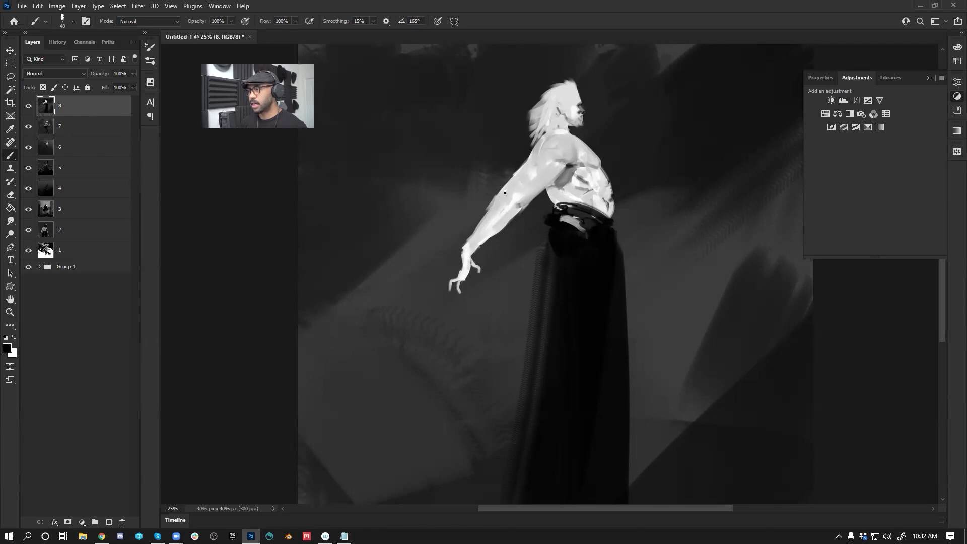
{"action": "key", "text": "bracketright"}
{"action": "mouse_move", "coordinate": [510, 189]}
{"action": "left_mouse_down"}
{"action": "mouse_move", "coordinate": [485, 218]}
{"action": "mouse_move", "coordinate": [520, 194]}
{"action": "mouse_move", "coordinate": [500, 221]}
{"action": "mouse_move", "coordinate": [487, 216]}
{"action": "left_mouse_up"}
{"action": "left_click", "coordinate": [510, 189], "text": "alt"}
{"action": "left_click", "coordinate": [515, 188], "text": "alt"}
{"action": "left_click_drag", "start_coordinate": [516, 195], "coordinate": [487, 226]}
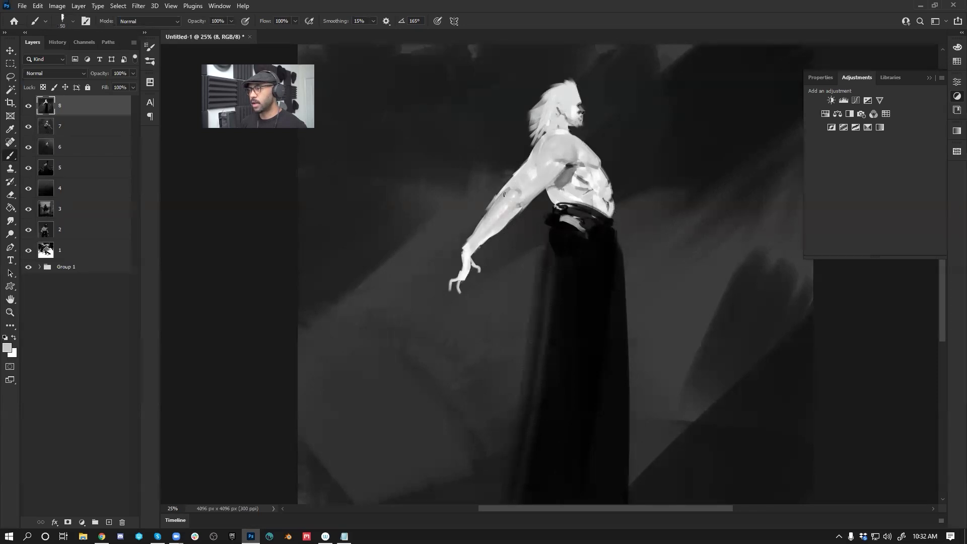
Step: Trim the outer edge of the outstretched forearm with sampled dark background grey strokes using a 50 px brush
{"action": "left_click", "coordinate": [508, 181], "text": "alt"}
{"action": "left_click_drag", "start_coordinate": [504, 184], "coordinate": [485, 208]}
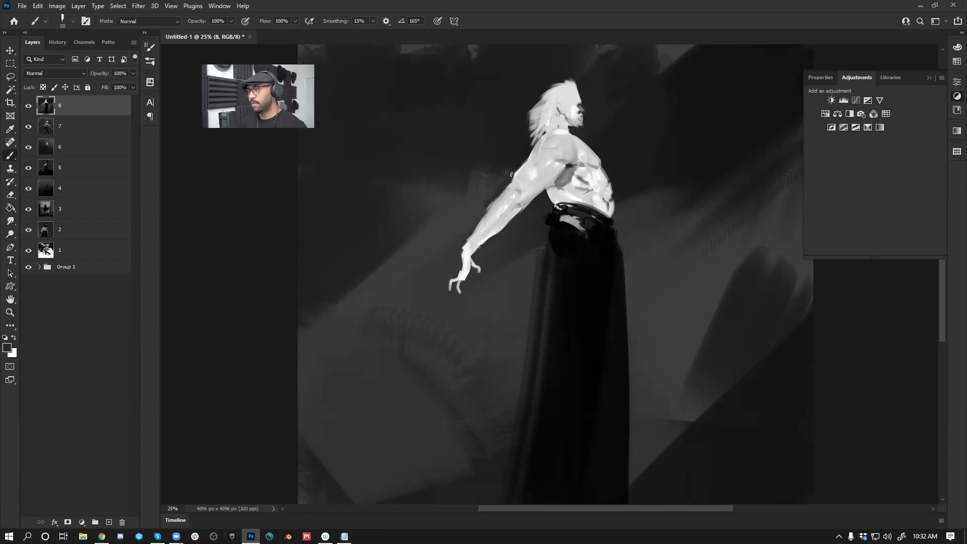
{"action": "left_click_drag", "start_coordinate": [496, 198], "coordinate": [484, 210]}
{"action": "left_click", "coordinate": [483, 208], "text": "alt"}
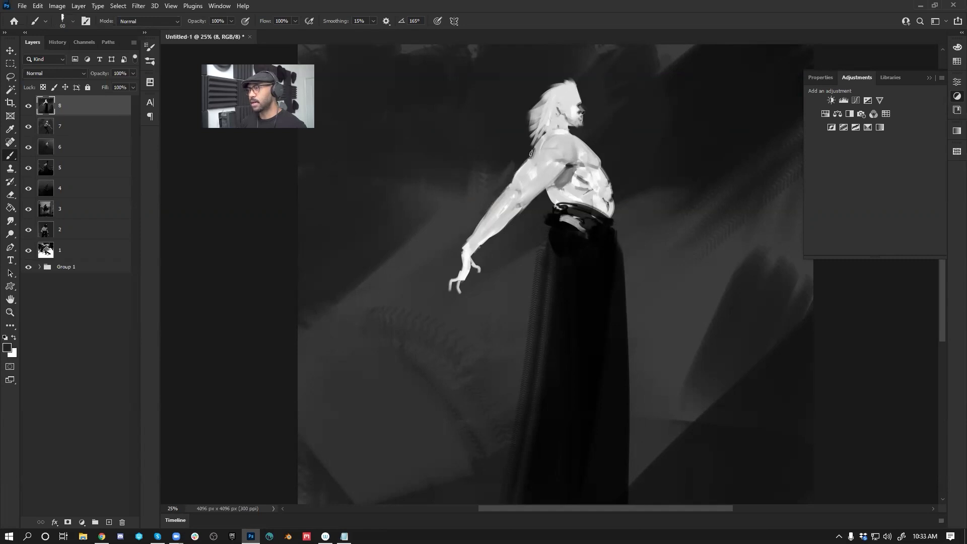
Step: Refine the outer contour of the shoulder and upper arm with black and sampled grey, using a 60 px brush
{"action": "left_click", "coordinate": [529, 170], "text": "alt"}
{"action": "key", "text": "d"}
{"action": "left_click_drag", "start_coordinate": [525, 159], "coordinate": [524, 176]}
{"action": "left_click", "coordinate": [532, 162], "text": "alt"}
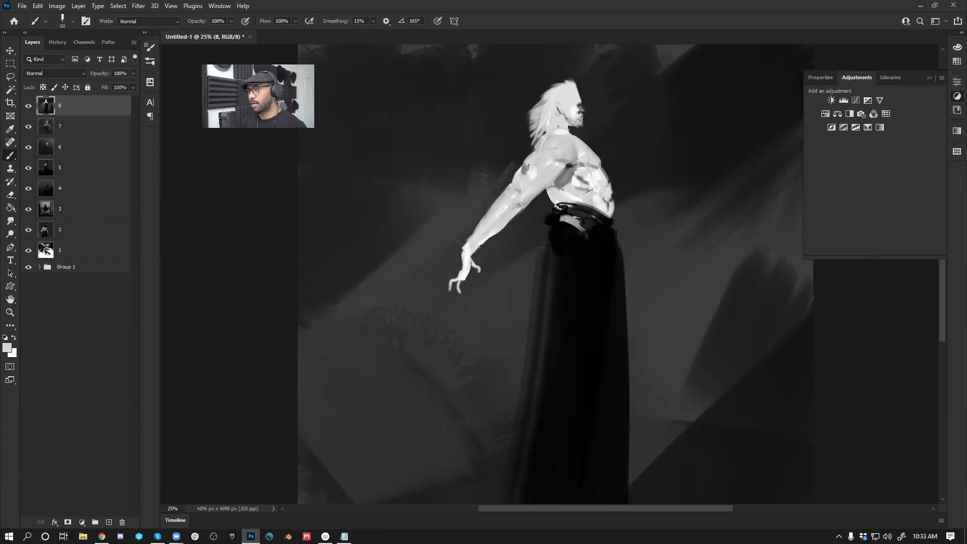
{"action": "left_click", "coordinate": [519, 162], "text": "alt"}
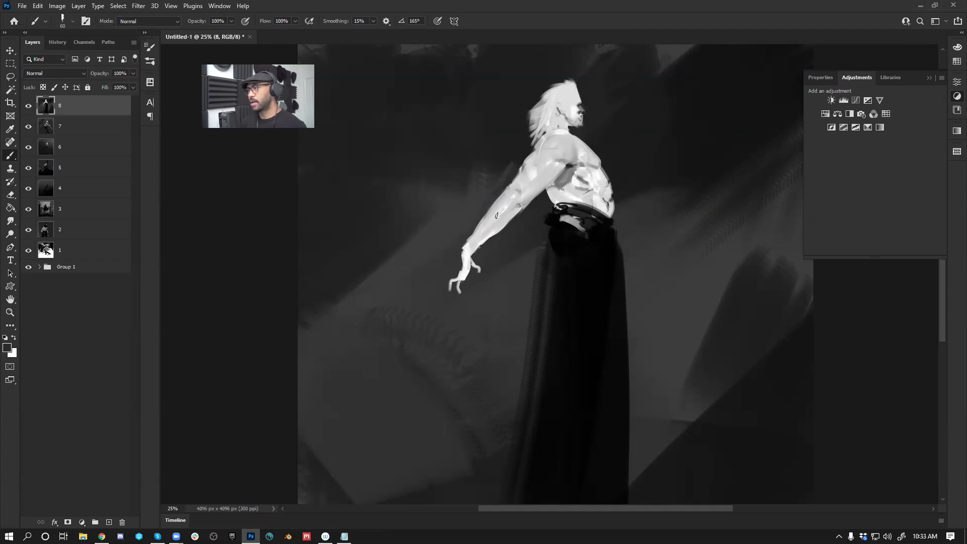
Step: Flip the canvas horizontally and add a black accent where the arm meets the torso with a 30 px brush
{"action": "key", "text": "ctrl+shift+h"}
{"action": "key", "text": "d"}
{"action": "key", "text": "["}
{"action": "left_click_drag", "start_coordinate": [560, 187], "coordinate": [556, 181]}
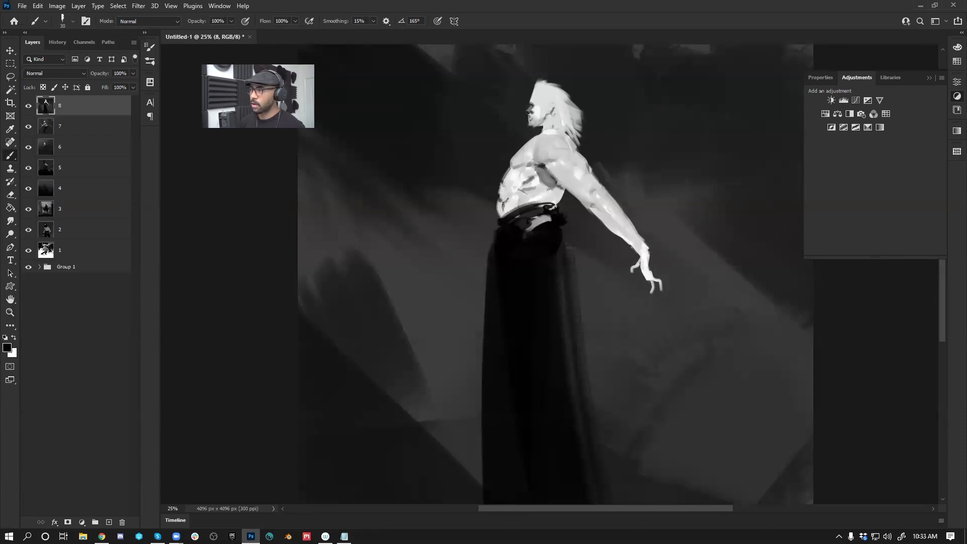
{"action": "left_click", "coordinate": [561, 188], "text": "alt"}
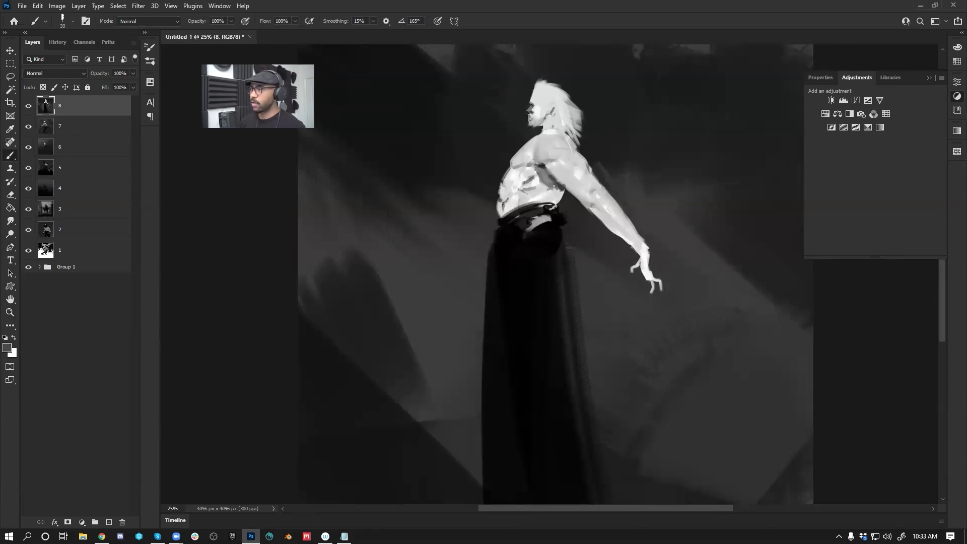
Step: Check the whole figure at reduced size, flip the canvas back and sample a light grey from the hair
{"action": "key", "text": "z"}
{"action": "left_click", "coordinate": [555, 221], "text": "alt"}
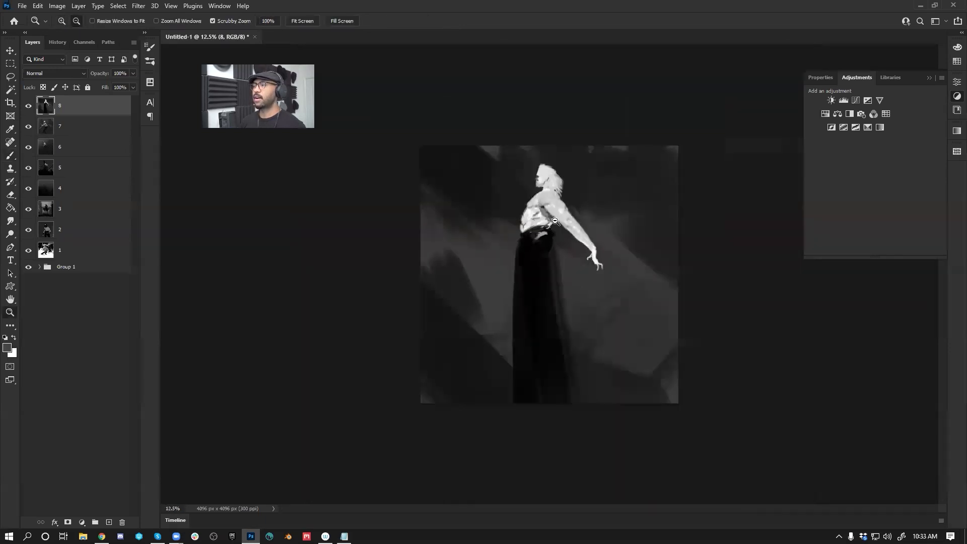
{"action": "left_click", "coordinate": [556, 226], "text": "alt"}
{"action": "key", "text": "ctrl+shift+h"}
{"action": "left_click", "coordinate": [560, 243]}
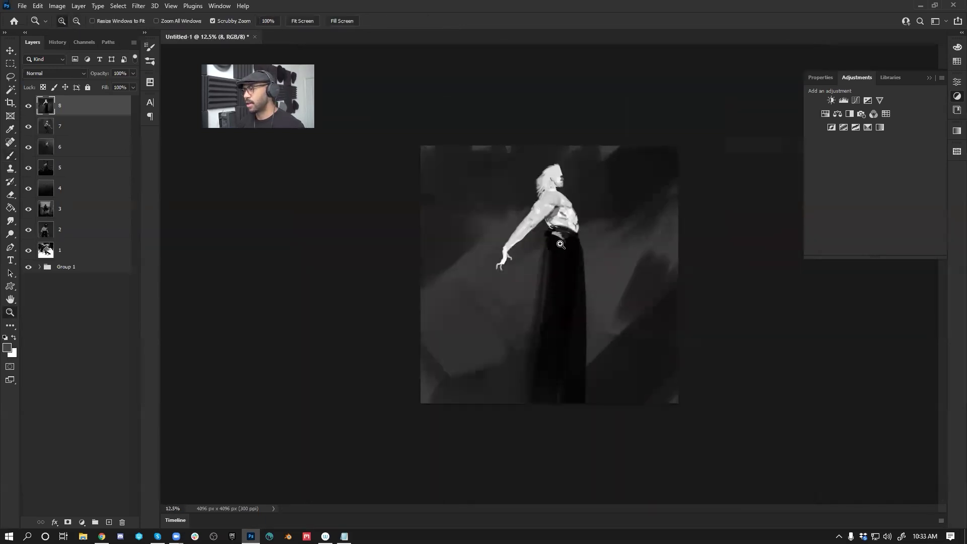
{"action": "left_click", "coordinate": [561, 244]}
{"action": "left_click", "coordinate": [561, 244]}
{"action": "key", "text": "b"}
{"action": "left_click", "coordinate": [545, 89], "text": "alt"}
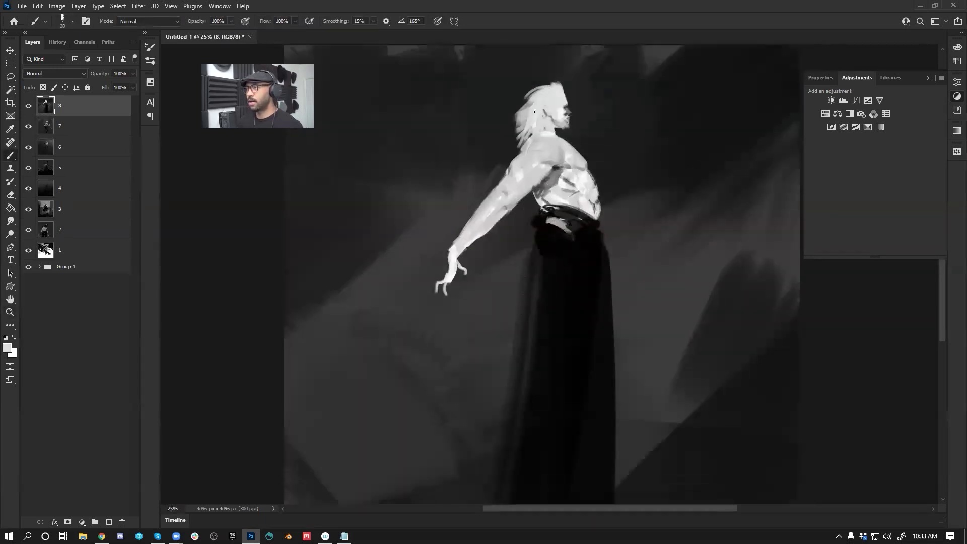
{"action": "key", "text": "]"}
{"action": "key", "text": "]"}
{"action": "key", "text": "]"}
{"action": "key", "text": "]"}
{"action": "key", "text": "]"}
{"action": "key", "text": "]"}
{"action": "key", "text": "]"}
{"action": "key", "text": "]"}
{"action": "key", "text": "]"}
{"action": "key", "text": "]"}
{"action": "key", "text": "]"}
{"action": "key", "text": "]"}
{"action": "key", "text": "]"}
{"action": "key", "text": "]"}
{"action": "key", "text": "]"}
{"action": "key", "text": "]"}
{"action": "key", "text": "]"}
{"action": "key", "text": "]"}
{"action": "key", "text": "]"}
{"action": "left_click", "coordinate": [518, 105]}
{"action": "key", "text": "ctrl+z"}
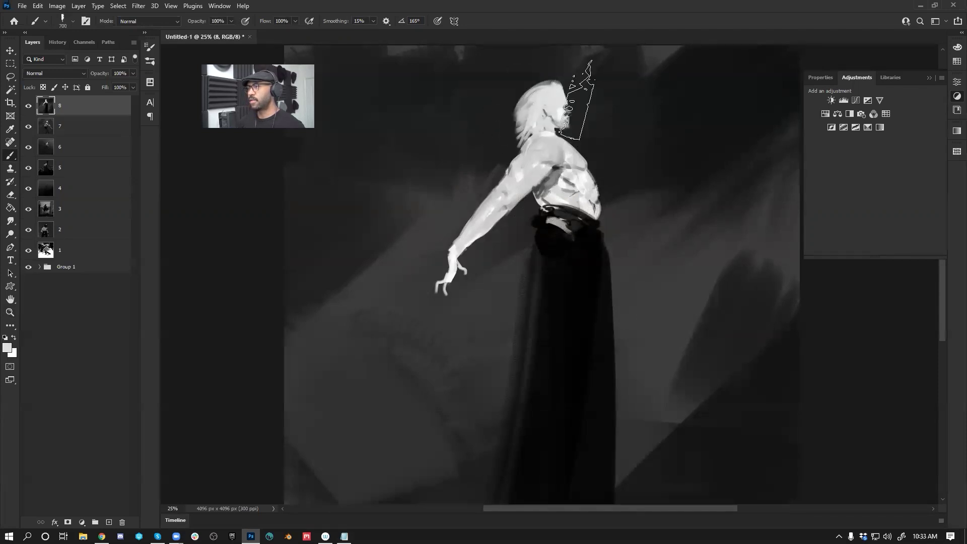
Step: Extend the hair behind the head with light grey wisps and thin strands, progressively reducing the brush size from 700 px
{"action": "key", "text": "bracketleft"}
{"action": "key", "text": "bracketleft"}
{"action": "key", "text": "bracketleft"}
{"action": "key", "text": "bracketleft"}
{"action": "key", "text": "bracketleft"}
{"action": "key", "text": "bracketleft"}
{"action": "key", "text": "bracketleft"}
{"action": "key", "text": "bracketleft"}
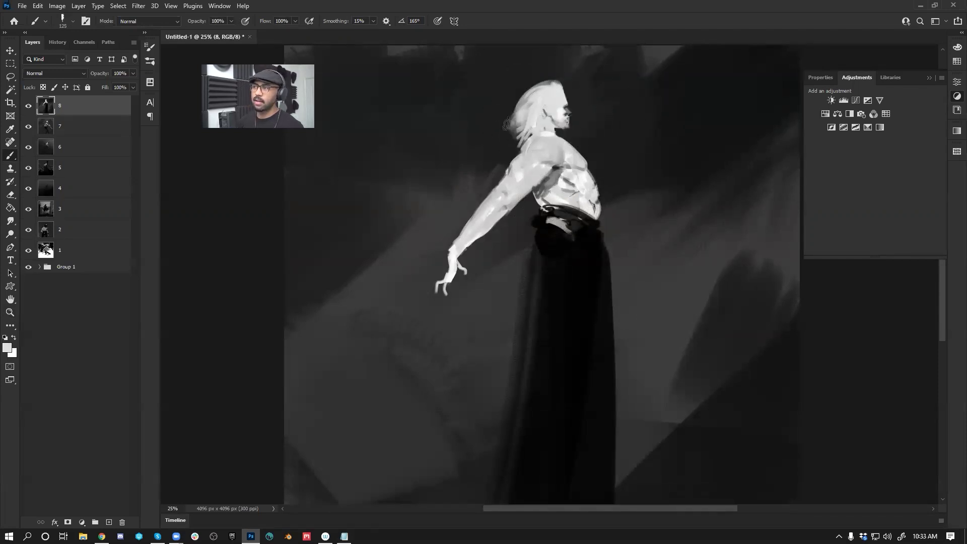
{"action": "key", "text": "bracketleft"}
{"action": "key", "text": "bracketleft"}
{"action": "key", "text": "bracketleft"}
{"action": "key", "text": "bracketleft"}
{"action": "key", "text": "bracketleft"}
{"action": "key", "text": "bracketleft"}
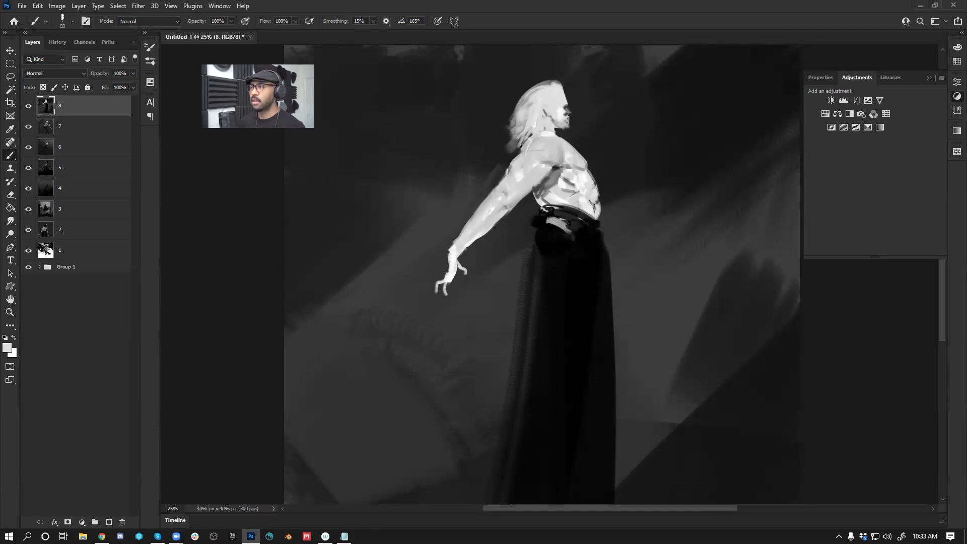
{"action": "key", "text": "bracketleft"}
{"action": "left_click_drag", "start_coordinate": [529, 134], "coordinate": [508, 148]}
{"action": "mouse_move", "coordinate": [516, 115]}
{"action": "left_mouse_down"}
{"action": "mouse_move", "coordinate": [485, 142]}
{"action": "mouse_move", "coordinate": [504, 157]}
{"action": "left_mouse_up"}
{"action": "key", "text": "bracketleft"}
{"action": "left_click_drag", "start_coordinate": [508, 105], "coordinate": [563, 81]}
{"action": "key", "text": "ctrl+z"}
Step: Paint light grey curved bands across the waistband, first with a thin brush and then a larger one
{"action": "mouse_move", "coordinate": [542, 213]}
{"action": "left_mouse_down"}
{"action": "mouse_move", "coordinate": [571, 214]}
{"action": "mouse_move", "coordinate": [599, 235]}
{"action": "left_mouse_up"}
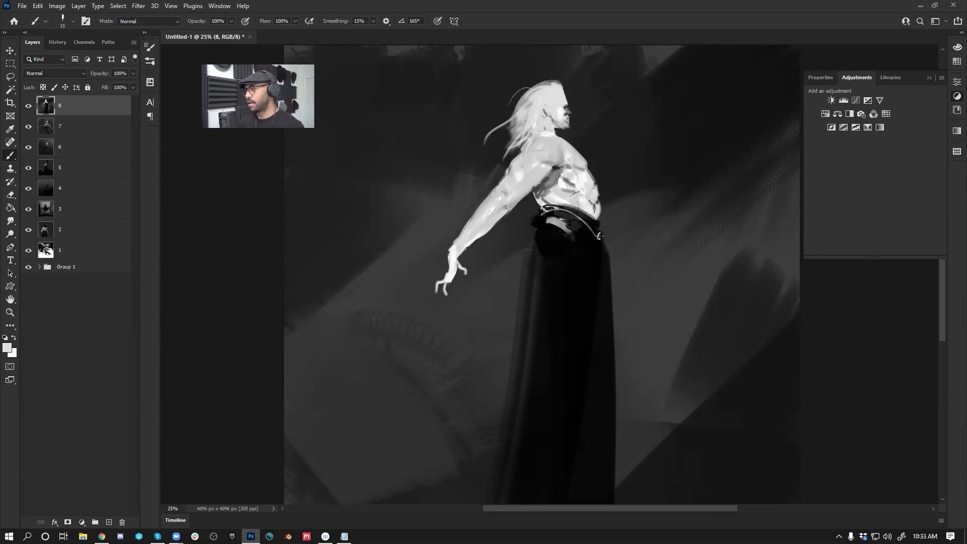
{"action": "mouse_move", "coordinate": [548, 214]}
{"action": "left_mouse_down"}
{"action": "mouse_move", "coordinate": [578, 223]}
{"action": "mouse_move", "coordinate": [597, 247]}
{"action": "left_mouse_up"}
{"action": "key", "text": "bracketright"}
{"action": "key", "text": "bracketright"}
{"action": "key", "text": "bracketright"}
{"action": "key", "text": "bracketright"}
{"action": "key", "text": "bracketright"}
{"action": "left_click_drag", "start_coordinate": [548, 221], "coordinate": [587, 244]}
{"action": "left_click", "coordinate": [597, 245]}
Step: Reset the colours to black and white and separate the waistband folds with a black curved stroke
{"action": "key", "text": "d"}
{"action": "key", "text": "x"}
{"action": "key", "text": "bracketleft"}
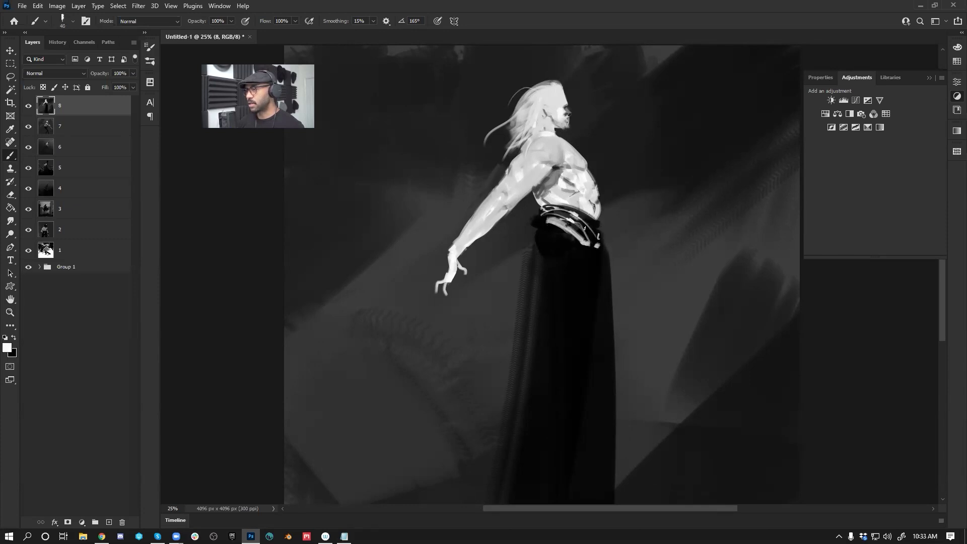
{"action": "key", "text": "bracketright"}
{"action": "key", "text": "bracketright"}
{"action": "key", "text": "x"}
{"action": "mouse_move", "coordinate": [549, 224]}
{"action": "left_mouse_down"}
{"action": "mouse_move", "coordinate": [587, 253]}
{"action": "mouse_move", "coordinate": [582, 228]}
{"action": "mouse_move", "coordinate": [599, 244]}
{"action": "left_mouse_up"}
Step: Flip the canvas and sweep the lower garment out behind the figure with large black strokes, enlarging the brush to 700 px
{"action": "key", "text": "bracketright"}
{"action": "key", "text": "bracketright"}
{"action": "key", "text": "bracketright"}
{"action": "key", "text": "bracketright"}
{"action": "key", "text": "bracketright"}
{"action": "key", "text": "bracketright"}
{"action": "key", "text": "bracketright"}
{"action": "left_click", "coordinate": [585, 294], "text": "alt"}
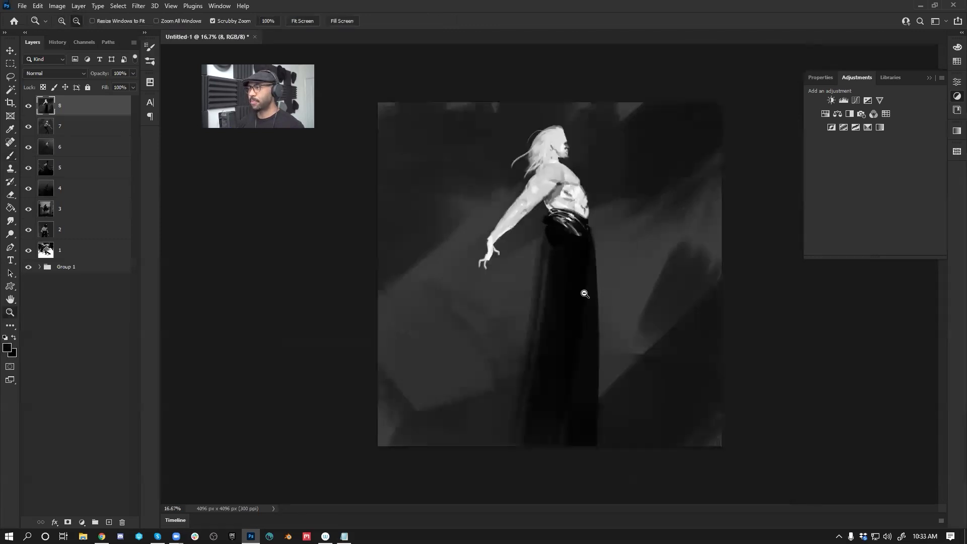
{"action": "left_click", "coordinate": [592, 285], "text": "alt"}
{"action": "left_click", "coordinate": [600, 277], "text": "alt"}
{"action": "key", "text": "ctrl+shift+h"}
{"action": "key", "text": "d"}
{"action": "left_click_drag", "start_coordinate": [561, 339], "coordinate": [571, 362]}
{"action": "key", "text": "bracketright"}
{"action": "key", "text": "bracketright"}
{"action": "key", "text": "bracketright"}
{"action": "key", "text": "bracketright"}
{"action": "key", "text": "bracketright"}
{"action": "key", "text": "bracketright"}
{"action": "left_click_drag", "start_coordinate": [549, 279], "coordinate": [607, 406]}
{"action": "key", "text": "bracketright"}
{"action": "key", "text": "bracketright"}
{"action": "key", "text": "bracketright"}
{"action": "key", "text": "bracketright"}
{"action": "key", "text": "bracketright"}
{"action": "key", "text": "bracketright"}
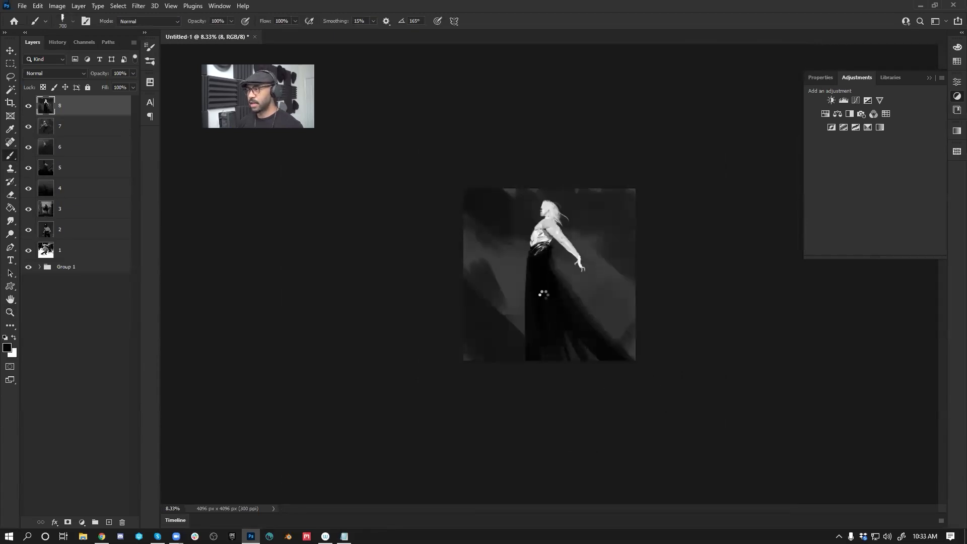
Step: Flip the canvas back and paint black wrappings around the forearm with a brush of about 125 px
{"action": "key", "text": "ctrl+shift+h"}
{"action": "key", "text": "z"}
{"action": "left_click", "coordinate": [536, 225]}
{"action": "left_click", "coordinate": [536, 225]}
{"action": "key", "text": "b"}
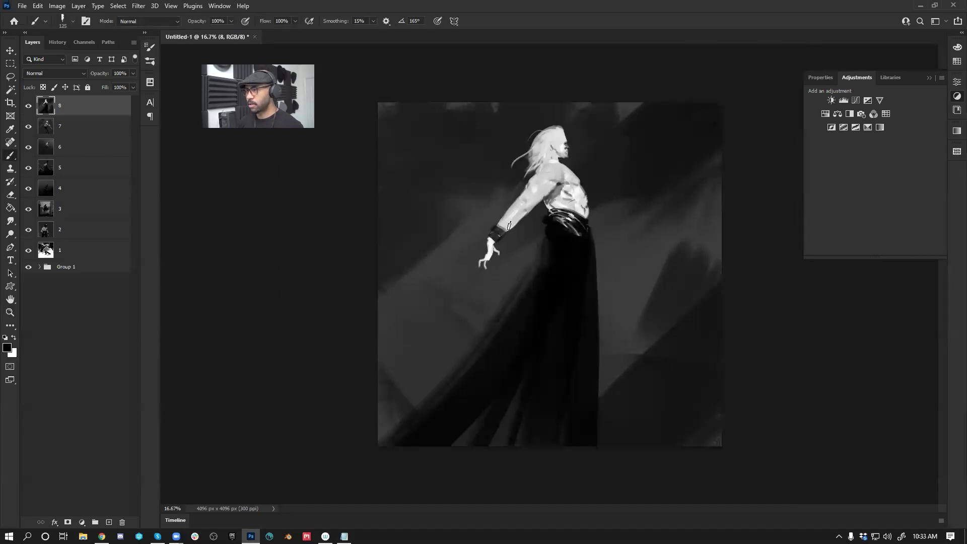
{"action": "left_click_drag", "start_coordinate": [501, 220], "coordinate": [511, 227]}
{"action": "mouse_move", "coordinate": [506, 213]}
{"action": "left_mouse_down"}
{"action": "mouse_move", "coordinate": [521, 227]}
{"action": "mouse_move", "coordinate": [529, 209]}
{"action": "left_mouse_up"}
Step: Try out several positions for the far arm in sampled greys with an 80 px brush and undo the attempts
{"action": "left_click", "coordinate": [565, 206], "text": "alt"}
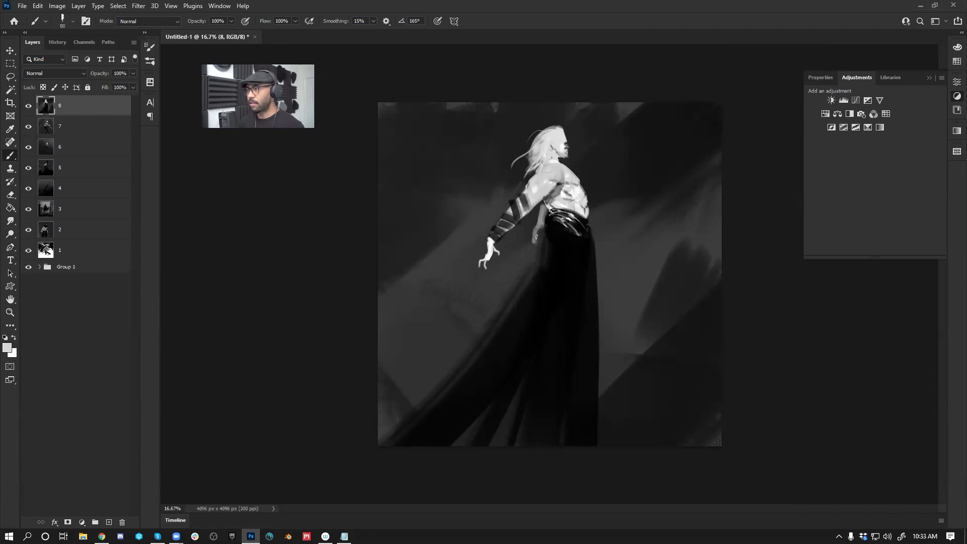
{"action": "key", "text": "ctrl+z"}
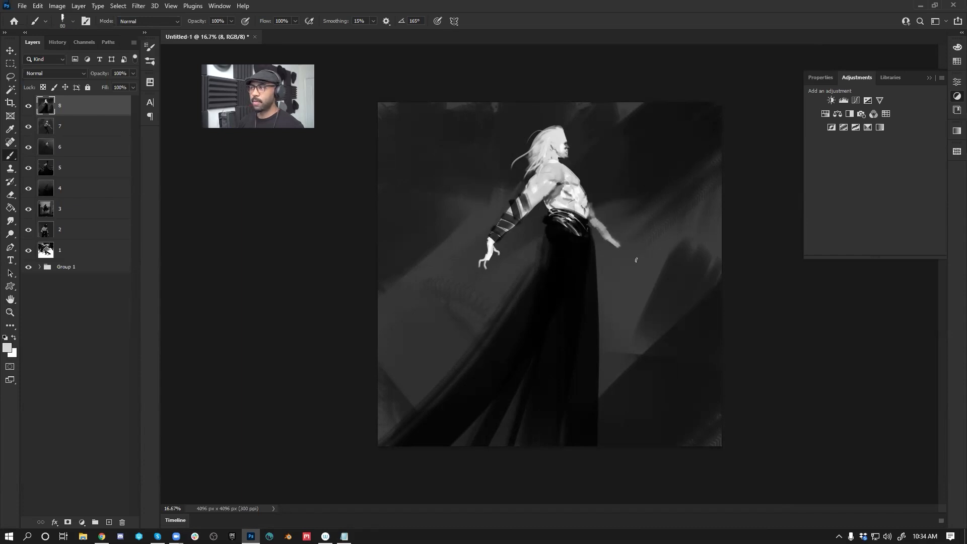
{"action": "key", "text": "ctrl+z"}
{"action": "key", "text": "ctrl+z"}
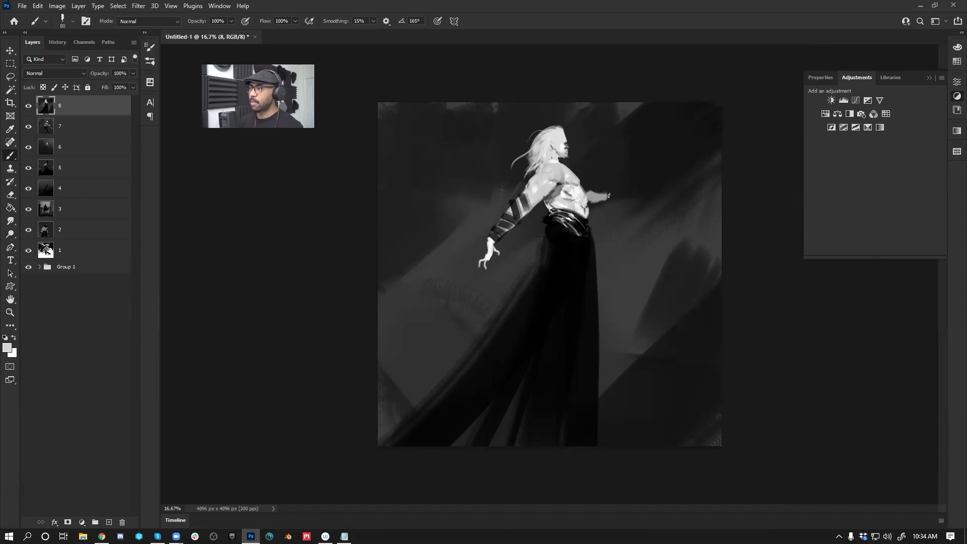
{"action": "key", "text": "ctrl+z"}
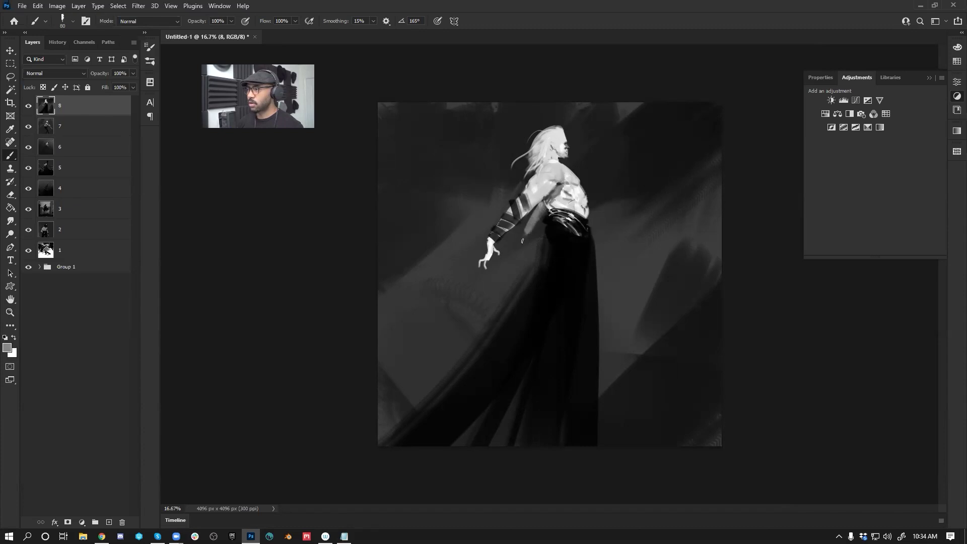
{"action": "left_click", "coordinate": [532, 269], "text": "alt"}
{"action": "left_click", "coordinate": [534, 280], "text": "alt"}
{"action": "left_click", "coordinate": [533, 283], "text": "alt"}
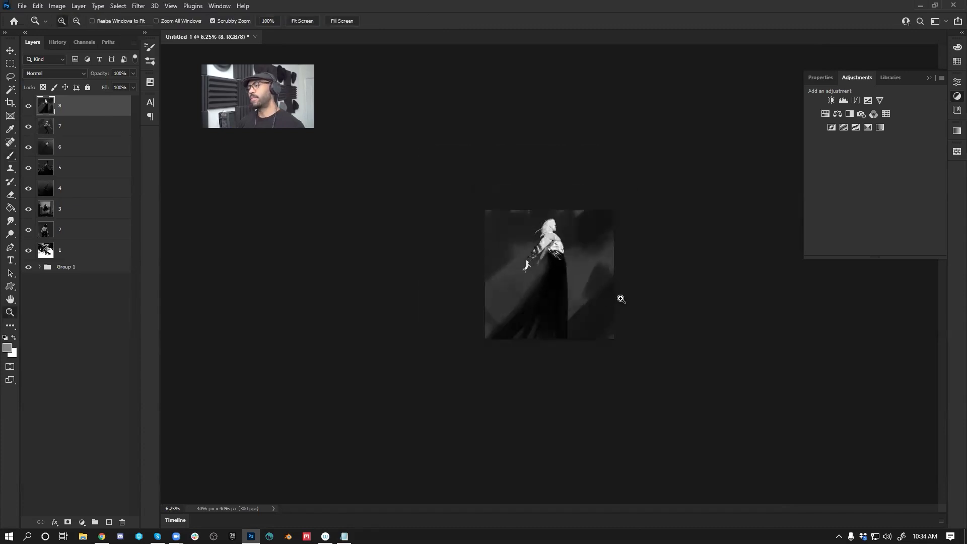
{"action": "left_click", "coordinate": [575, 264]}
{"action": "left_click", "coordinate": [570, 262]}
{"action": "left_click", "coordinate": [569, 261]}
{"action": "key", "text": "ctrl+z"}
{"action": "key", "text": "ctrl+z"}
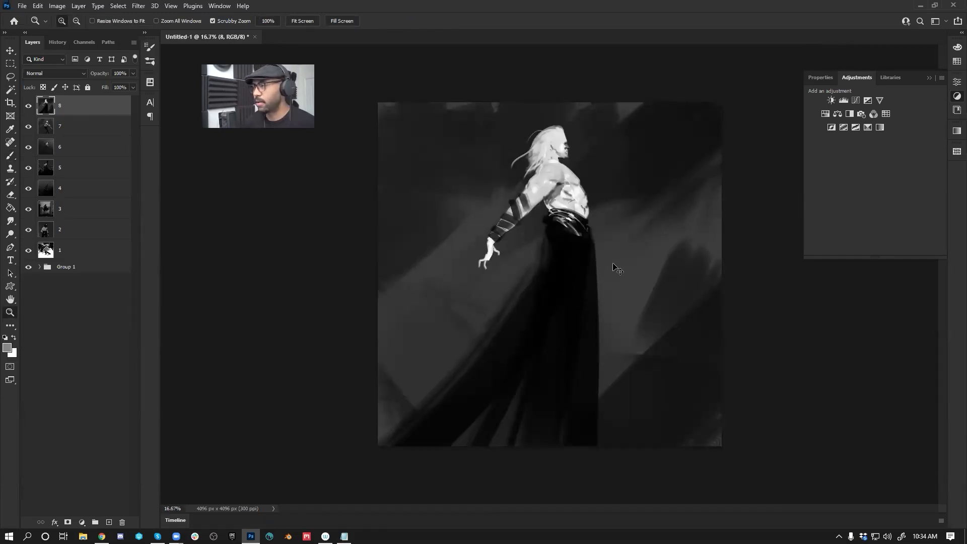
Step: Flip the canvas, shade the abdomen with black and grey using an 80 px brush, and flip the canvas back
{"action": "key", "text": "ctrl+shift+h"}
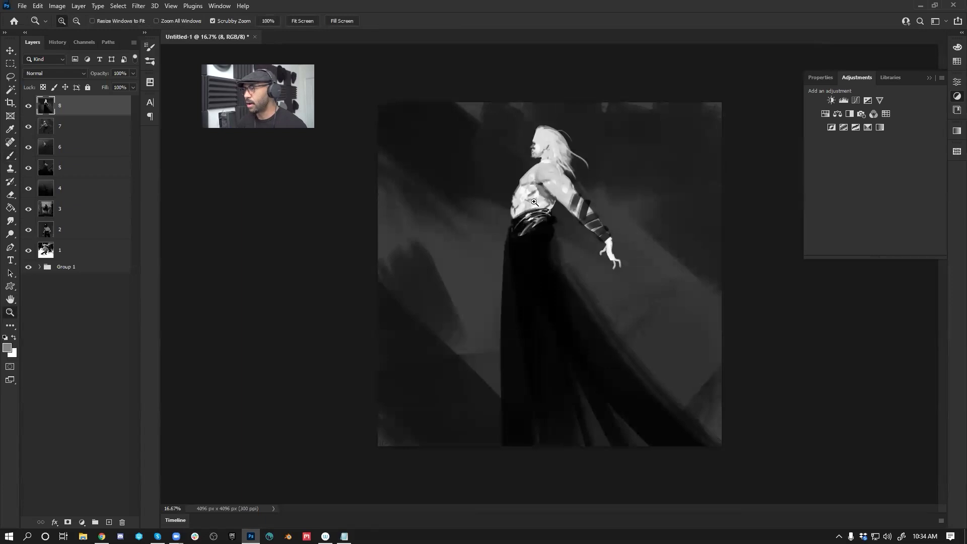
{"action": "left_click", "coordinate": [533, 202]}
{"action": "key", "text": "b"}
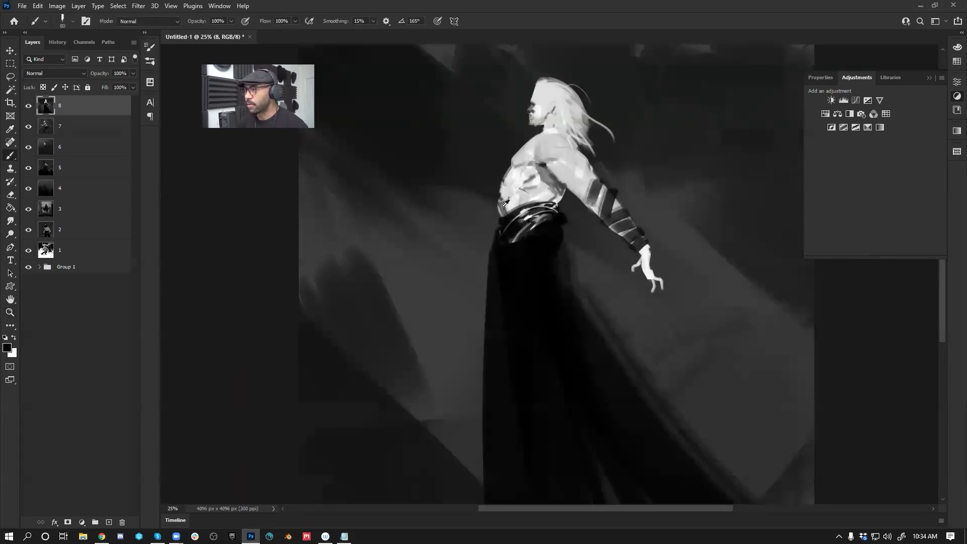
{"action": "mouse_move", "coordinate": [505, 198]}
{"action": "left_mouse_down"}
{"action": "mouse_move", "coordinate": [525, 204]}
{"action": "mouse_move", "coordinate": [517, 192]}
{"action": "mouse_move", "coordinate": [535, 204]}
{"action": "mouse_move", "coordinate": [550, 189]}
{"action": "mouse_move", "coordinate": [526, 188]}
{"action": "left_mouse_up"}
{"action": "key", "text": "z"}
{"action": "left_click", "coordinate": [535, 217], "text": "alt"}
{"action": "left_click", "coordinate": [534, 217], "text": "alt"}
{"action": "left_click", "coordinate": [535, 217], "text": "alt"}
{"action": "key", "text": "F2"}
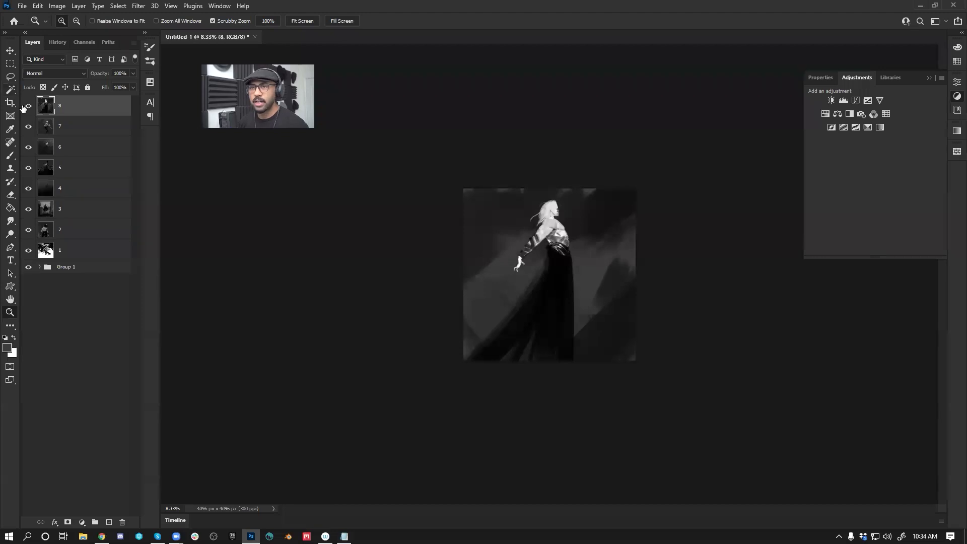
Step: Hide layers 8 to 2 in turn to compare the finished studies, and show them all again
{"action": "left_click", "coordinate": [28, 126]}
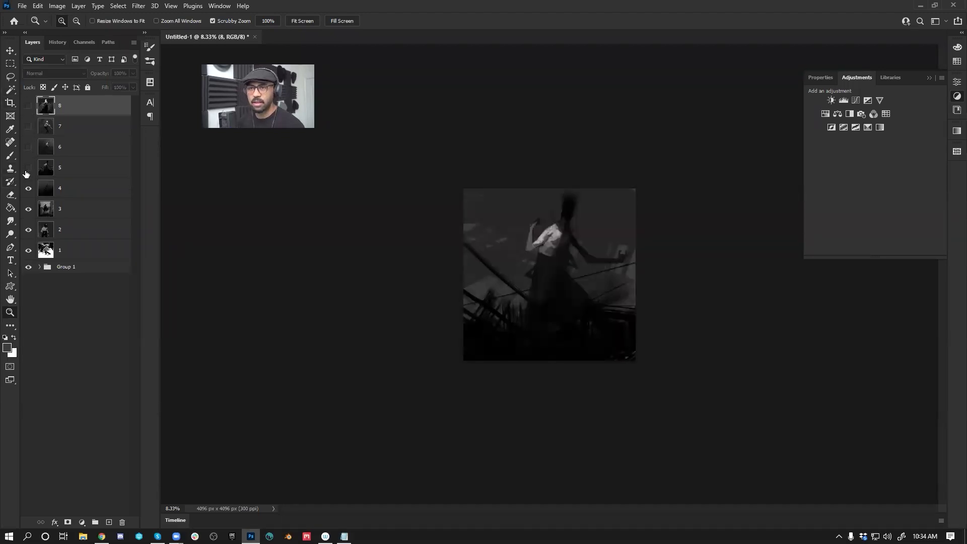
{"action": "left_click", "coordinate": [28, 188]}
{"action": "left_click", "coordinate": [29, 209]}
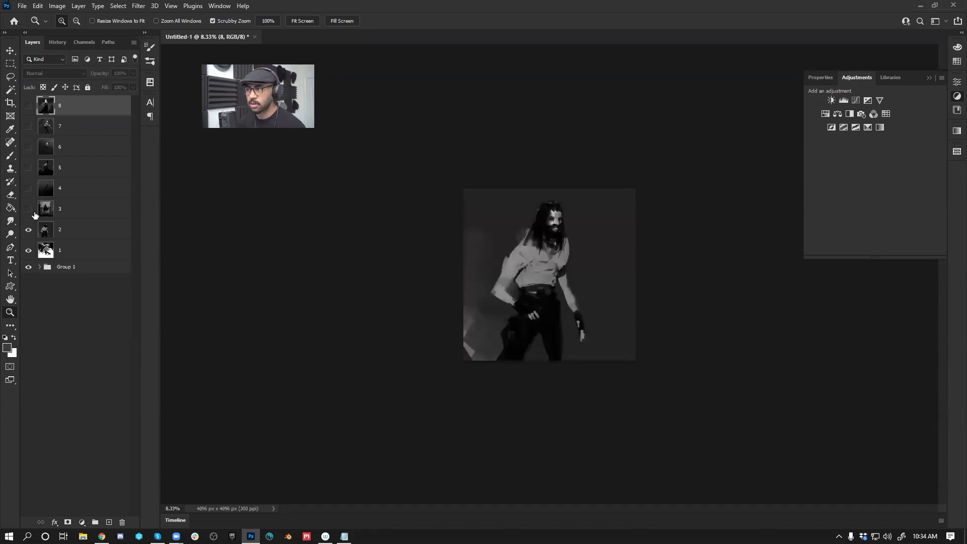
{"action": "left_click", "coordinate": [28, 230]}
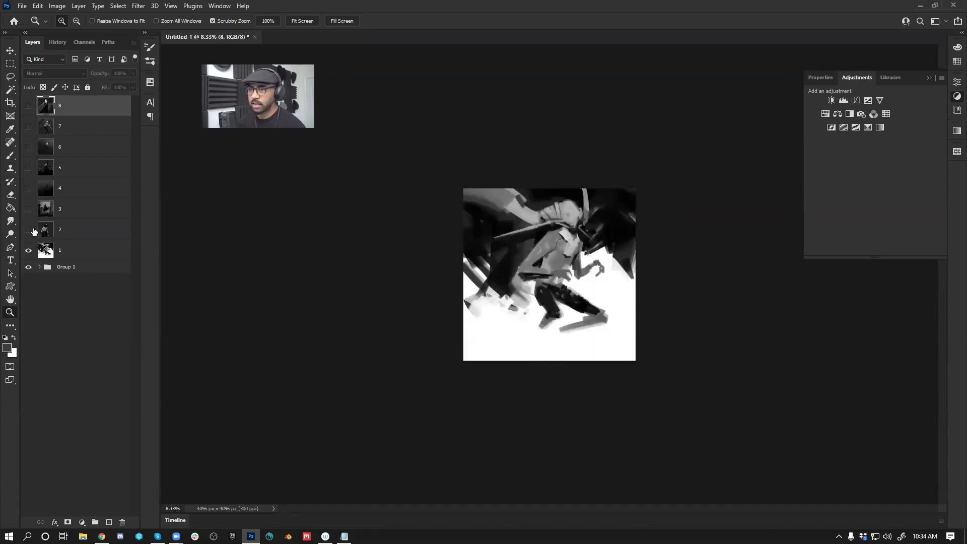
{"action": "left_click", "coordinate": [28, 229]}
{"action": "left_click", "coordinate": [28, 208]}
{"action": "left_click", "coordinate": [28, 187]}
{"action": "left_click", "coordinate": [29, 167]}
{"action": "left_click", "coordinate": [28, 146]}
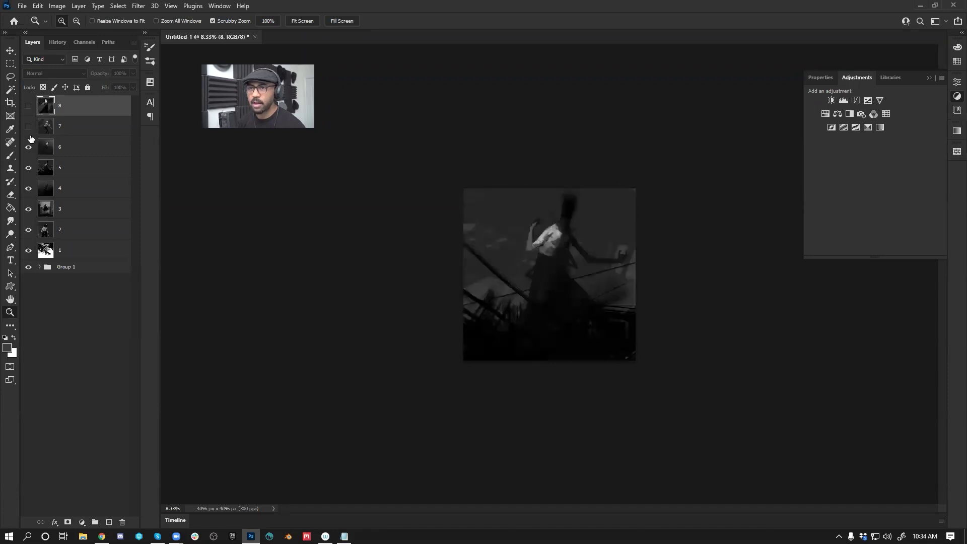
{"action": "left_click", "coordinate": [28, 126]}
{"action": "left_click", "coordinate": [28, 105]}
Step: Add a new layer above layer 8 and fill it with white
{"action": "key", "text": "ctrl+shift+alt+n"}
{"action": "key", "text": "g"}
{"action": "key", "text": "z"}
{"action": "left_click_drag", "start_coordinate": [590, 268], "coordinate": [606, 238]}
{"action": "key", "text": "g"}
{"action": "key", "text": "d"}
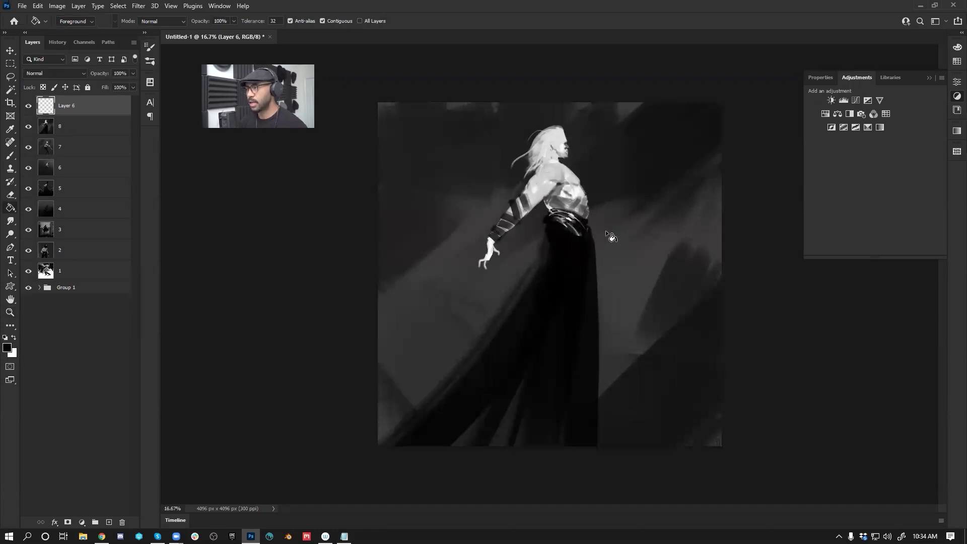
{"action": "key", "text": "x"}
{"action": "left_click", "coordinate": [611, 237]}
Step: Set the foreground colour to black and choose the rectangular 300 px brush preset with 95% opacity and 45% flow
{"action": "key", "text": "x"}
{"action": "key", "text": "b"}
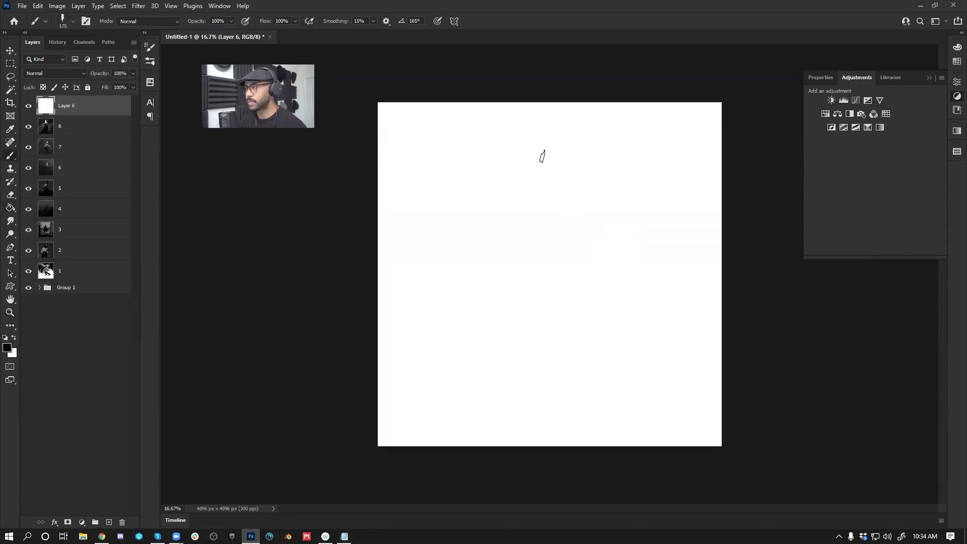
{"action": "key", "text": "bracketright"}
{"action": "right_click", "coordinate": [542, 158]}
{"action": "double_click", "coordinate": [479, 340]}
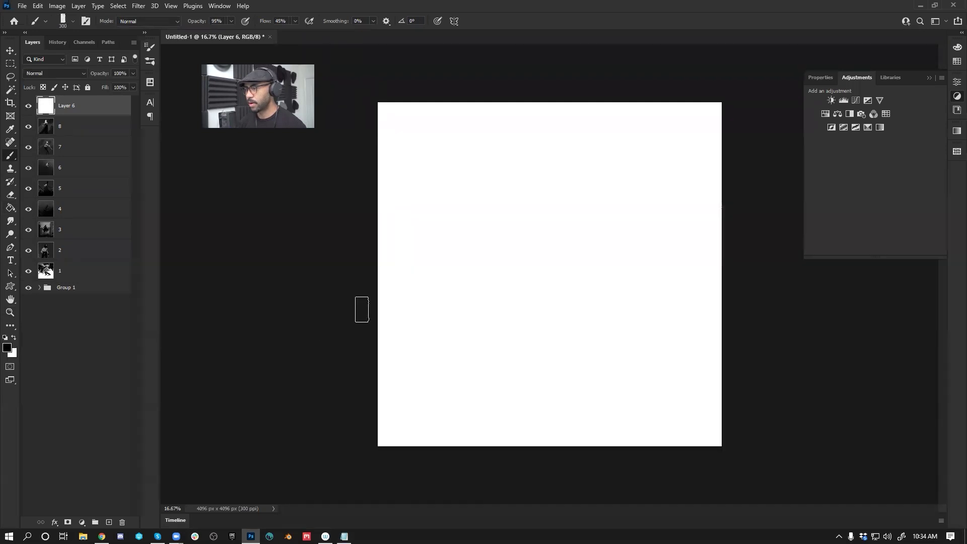
Step: Block in the bent torso and shoulder of a new stooping figure in dark grey with a 250–300 px brush
{"action": "mouse_move", "coordinate": [518, 164]}
{"action": "left_mouse_down"}
{"action": "mouse_move", "coordinate": [554, 151]}
{"action": "mouse_move", "coordinate": [557, 180]}
{"action": "mouse_move", "coordinate": [566, 156]}
{"action": "left_mouse_up"}
{"action": "mouse_move", "coordinate": [524, 176]}
{"action": "left_mouse_down"}
{"action": "mouse_move", "coordinate": [568, 176]}
{"action": "mouse_move", "coordinate": [511, 166]}
{"action": "mouse_move", "coordinate": [514, 196]}
{"action": "mouse_move", "coordinate": [529, 187]}
{"action": "mouse_move", "coordinate": [512, 211]}
{"action": "left_mouse_up"}
{"action": "left_click", "coordinate": [539, 171], "text": "alt"}
{"action": "mouse_move", "coordinate": [559, 179]}
{"action": "left_mouse_down"}
{"action": "mouse_move", "coordinate": [526, 191]}
{"action": "mouse_move", "coordinate": [498, 226]}
{"action": "mouse_move", "coordinate": [509, 255]}
{"action": "mouse_move", "coordinate": [545, 180]}
{"action": "mouse_move", "coordinate": [563, 193]}
{"action": "mouse_move", "coordinate": [504, 254]}
{"action": "mouse_move", "coordinate": [569, 302]}
{"action": "mouse_move", "coordinate": [556, 261]}
{"action": "left_mouse_up"}
{"action": "key", "text": "bracketleft"}
{"action": "mouse_move", "coordinate": [518, 146]}
{"action": "left_mouse_down"}
{"action": "mouse_move", "coordinate": [597, 144]}
{"action": "mouse_move", "coordinate": [625, 166]}
{"action": "mouse_move", "coordinate": [612, 146]}
{"action": "mouse_move", "coordinate": [616, 180]}
{"action": "mouse_move", "coordinate": [597, 161]}
{"action": "mouse_move", "coordinate": [619, 164]}
{"action": "mouse_move", "coordinate": [612, 183]}
{"action": "mouse_move", "coordinate": [596, 154]}
{"action": "mouse_move", "coordinate": [607, 183]}
{"action": "mouse_move", "coordinate": [577, 193]}
{"action": "mouse_move", "coordinate": [569, 224]}
{"action": "left_mouse_up"}
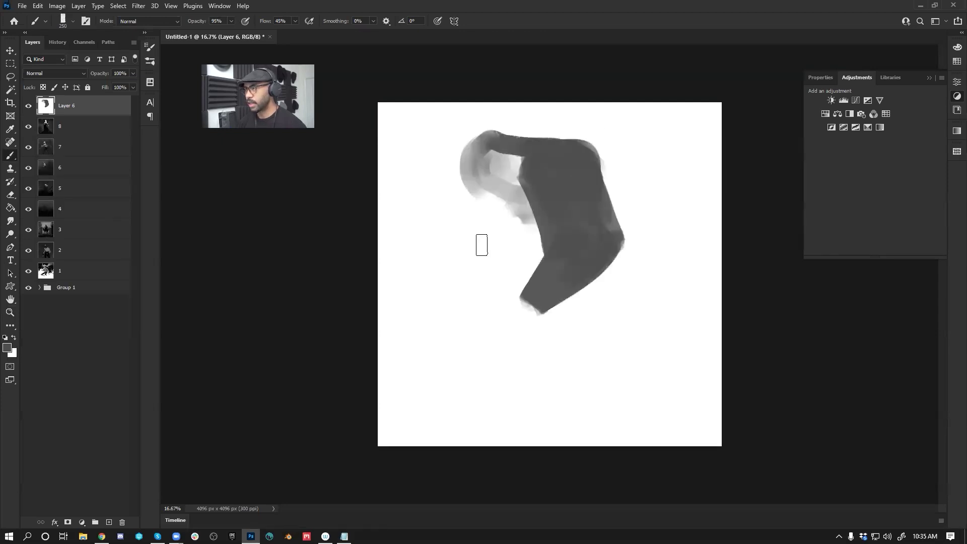
Step: Block in the hanging arms in light grey and black, and the legs in black, using a 175 px brush
{"action": "mouse_move", "coordinate": [502, 199]}
{"action": "left_mouse_down"}
{"action": "mouse_move", "coordinate": [476, 312]}
{"action": "mouse_move", "coordinate": [490, 264]}
{"action": "mouse_move", "coordinate": [480, 339]}
{"action": "mouse_move", "coordinate": [507, 229]}
{"action": "mouse_move", "coordinate": [517, 224]}
{"action": "mouse_move", "coordinate": [512, 240]}
{"action": "mouse_move", "coordinate": [519, 218]}
{"action": "mouse_move", "coordinate": [505, 216]}
{"action": "mouse_move", "coordinate": [532, 243]}
{"action": "mouse_move", "coordinate": [529, 218]}
{"action": "mouse_move", "coordinate": [534, 251]}
{"action": "mouse_move", "coordinate": [540, 243]}
{"action": "mouse_move", "coordinate": [535, 271]}
{"action": "mouse_move", "coordinate": [592, 290]}
{"action": "mouse_move", "coordinate": [582, 292]}
{"action": "mouse_move", "coordinate": [597, 284]}
{"action": "mouse_move", "coordinate": [542, 319]}
{"action": "left_mouse_up"}
{"action": "key", "text": "bracketleft"}
{"action": "key", "text": "bracketleft"}
{"action": "left_click", "coordinate": [583, 294], "text": "alt"}
{"action": "mouse_move", "coordinate": [533, 262]}
{"action": "left_mouse_down"}
{"action": "mouse_move", "coordinate": [492, 341]}
{"action": "mouse_move", "coordinate": [520, 278]}
{"action": "mouse_move", "coordinate": [494, 348]}
{"action": "mouse_move", "coordinate": [524, 281]}
{"action": "mouse_move", "coordinate": [498, 356]}
{"action": "mouse_move", "coordinate": [502, 340]}
{"action": "mouse_move", "coordinate": [514, 357]}
{"action": "left_mouse_up"}
{"action": "mouse_move", "coordinate": [549, 323]}
{"action": "left_mouse_down"}
{"action": "mouse_move", "coordinate": [508, 342]}
{"action": "mouse_move", "coordinate": [536, 351]}
{"action": "mouse_move", "coordinate": [609, 275]}
{"action": "mouse_move", "coordinate": [599, 347]}
{"action": "mouse_move", "coordinate": [602, 297]}
{"action": "mouse_move", "coordinate": [575, 309]}
{"action": "mouse_move", "coordinate": [562, 342]}
{"action": "mouse_move", "coordinate": [583, 341]}
{"action": "mouse_move", "coordinate": [542, 366]}
{"action": "mouse_move", "coordinate": [545, 440]}
{"action": "mouse_move", "coordinate": [580, 330]}
{"action": "mouse_move", "coordinate": [600, 353]}
{"action": "left_mouse_up"}
{"action": "mouse_move", "coordinate": [518, 355]}
{"action": "left_mouse_down"}
{"action": "mouse_move", "coordinate": [529, 370]}
{"action": "mouse_move", "coordinate": [513, 359]}
{"action": "mouse_move", "coordinate": [474, 433]}
{"action": "mouse_move", "coordinate": [495, 428]}
{"action": "mouse_move", "coordinate": [498, 398]}
{"action": "left_mouse_up"}
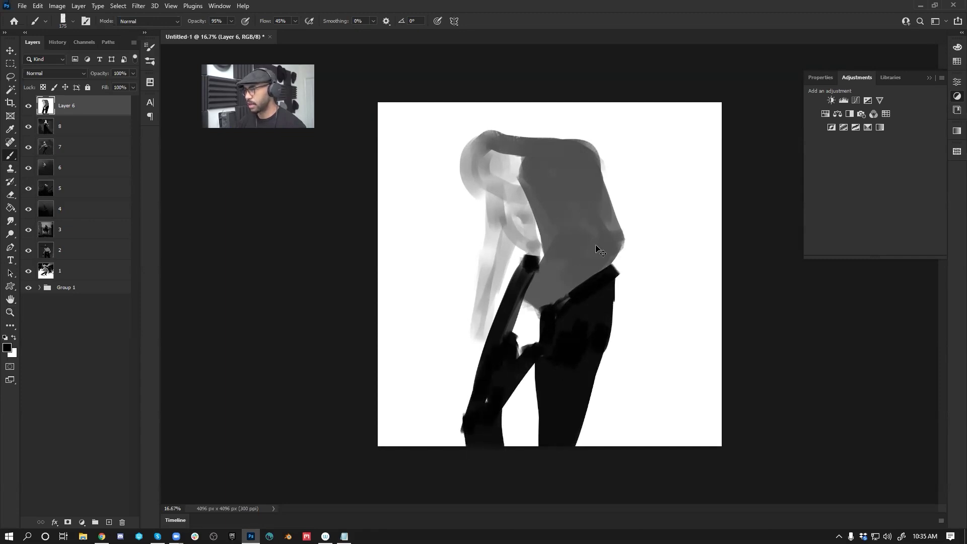
Step: Flip the canvas, paint the hand area white and the figure's head shadows black with a 90 px brush, and flip back
{"action": "key", "text": "ctrl+shift+h"}
{"action": "left_click", "coordinate": [561, 280], "text": "alt"}
{"action": "mouse_move", "coordinate": [612, 310]}
{"action": "left_mouse_down"}
{"action": "mouse_move", "coordinate": [620, 352]}
{"action": "mouse_move", "coordinate": [611, 284]}
{"action": "mouse_move", "coordinate": [627, 374]}
{"action": "mouse_move", "coordinate": [625, 344]}
{"action": "mouse_move", "coordinate": [613, 354]}
{"action": "mouse_move", "coordinate": [622, 369]}
{"action": "mouse_move", "coordinate": [621, 345]}
{"action": "mouse_move", "coordinate": [634, 351]}
{"action": "mouse_move", "coordinate": [631, 379]}
{"action": "mouse_move", "coordinate": [631, 347]}
{"action": "mouse_move", "coordinate": [628, 378]}
{"action": "left_mouse_up"}
{"action": "key", "text": "x"}
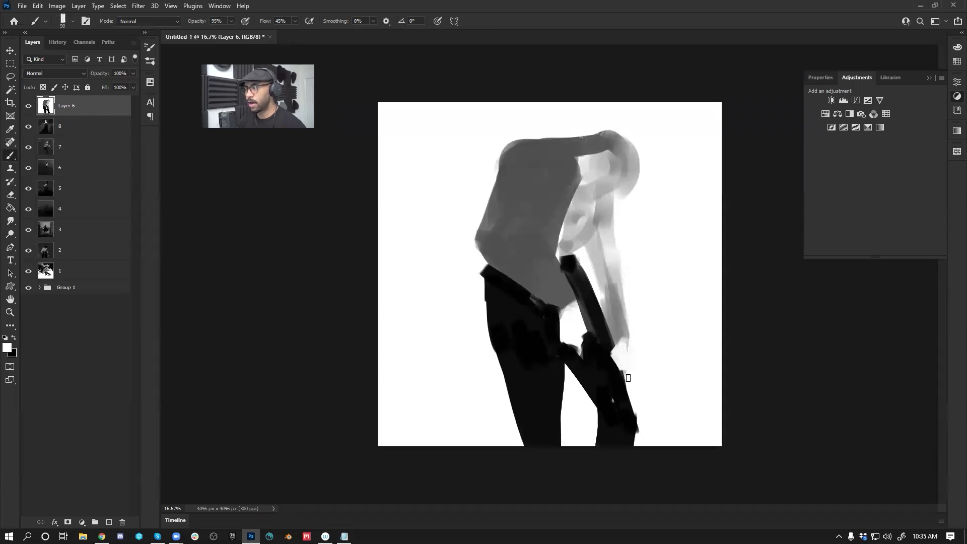
{"action": "key", "text": "x"}
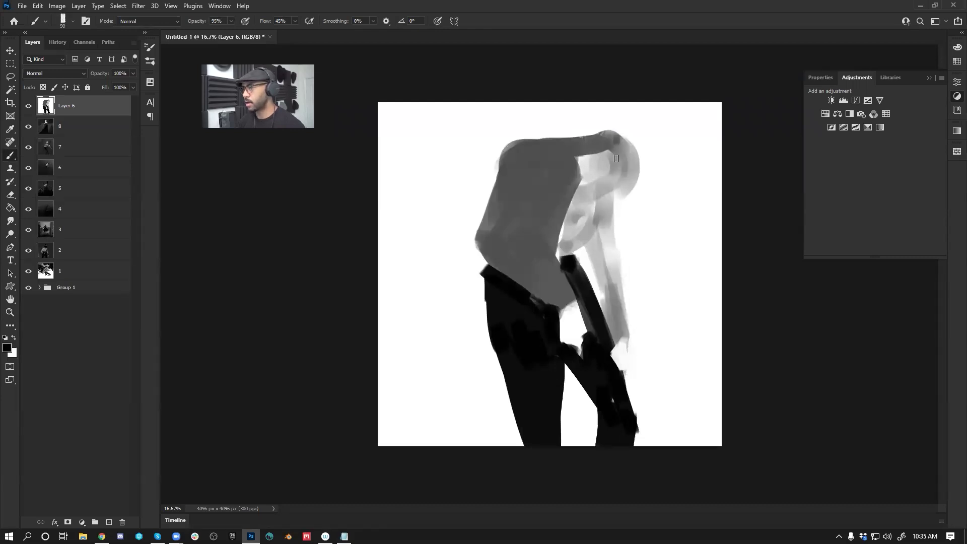
{"action": "mouse_move", "coordinate": [616, 159]}
{"action": "left_mouse_down"}
{"action": "mouse_move", "coordinate": [637, 142]}
{"action": "mouse_move", "coordinate": [632, 183]}
{"action": "mouse_move", "coordinate": [633, 161]}
{"action": "mouse_move", "coordinate": [619, 147]}
{"action": "mouse_move", "coordinate": [632, 174]}
{"action": "mouse_move", "coordinate": [554, 142]}
{"action": "mouse_move", "coordinate": [604, 186]}
{"action": "mouse_move", "coordinate": [563, 145]}
{"action": "mouse_move", "coordinate": [592, 152]}
{"action": "mouse_move", "coordinate": [613, 191]}
{"action": "mouse_move", "coordinate": [639, 186]}
{"action": "mouse_move", "coordinate": [625, 201]}
{"action": "left_mouse_up"}
{"action": "key", "text": "bracketright"}
{"action": "key", "text": "bracketright"}
{"action": "key", "text": "ctrl+shift+h"}
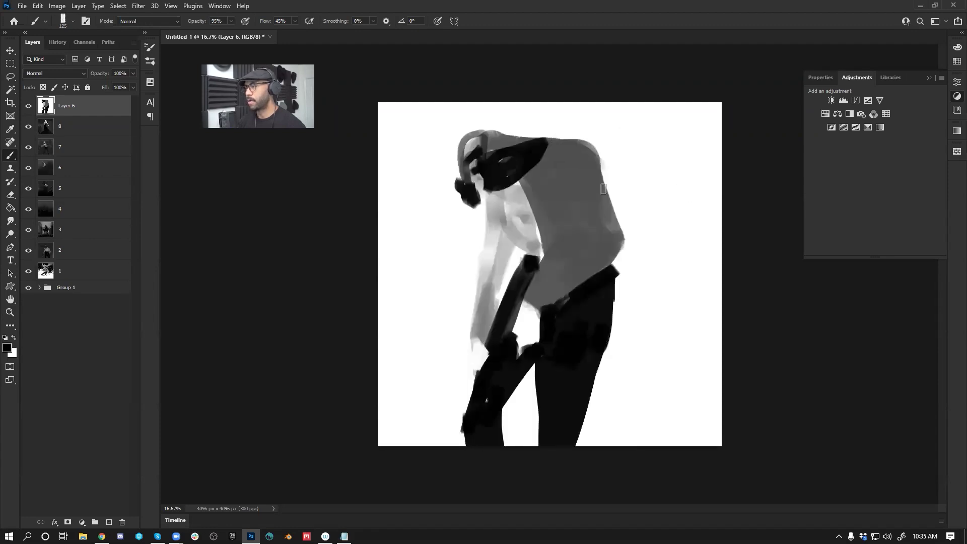
Step: Add a dark shape on the head and shade the top of the head and shoulder in mid grey with a 250 px brush
{"action": "mouse_move", "coordinate": [474, 204]}
{"action": "left_mouse_down"}
{"action": "mouse_move", "coordinate": [500, 198]}
{"action": "mouse_move", "coordinate": [469, 169]}
{"action": "mouse_move", "coordinate": [464, 183]}
{"action": "mouse_move", "coordinate": [471, 134]}
{"action": "mouse_move", "coordinate": [467, 150]}
{"action": "mouse_move", "coordinate": [483, 133]}
{"action": "mouse_move", "coordinate": [526, 152]}
{"action": "mouse_move", "coordinate": [506, 133]}
{"action": "mouse_move", "coordinate": [493, 135]}
{"action": "mouse_move", "coordinate": [597, 162]}
{"action": "left_mouse_up"}
{"action": "key", "text": "bracketleft"}
{"action": "left_click", "coordinate": [482, 136], "text": "alt"}
{"action": "key", "text": "bracketright"}
{"action": "key", "text": "bracketright"}
{"action": "key", "text": "bracketright"}
{"action": "key", "text": "bracketright"}
{"action": "mouse_move", "coordinate": [496, 147]}
{"action": "left_mouse_down"}
{"action": "mouse_move", "coordinate": [557, 151]}
{"action": "mouse_move", "coordinate": [545, 157]}
{"action": "left_mouse_up"}
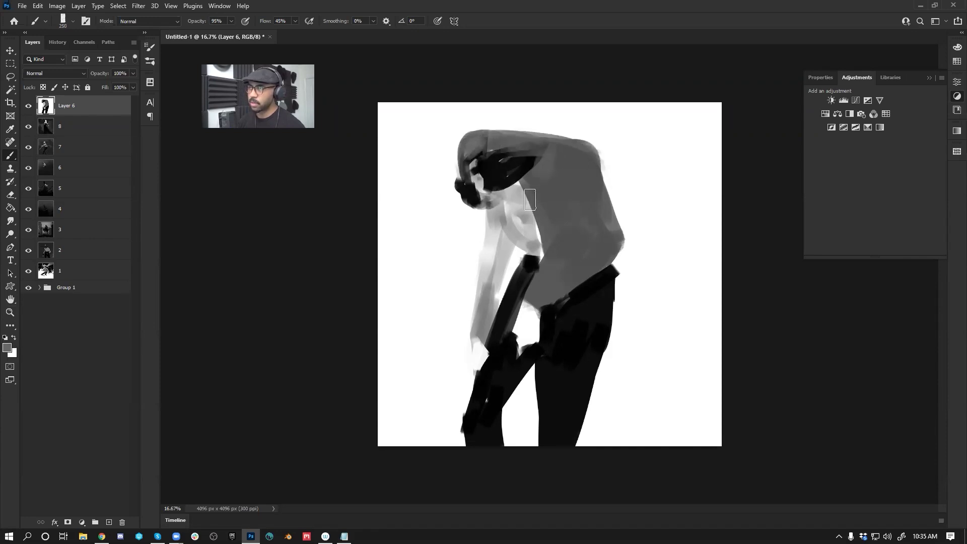
Step: Flip the canvas and extend the black head shape diagonally across the shoulder as a straight horn
{"action": "key", "text": "ctrl+shift+h"}
{"action": "left_click", "coordinate": [597, 182], "text": "alt"}
{"action": "mouse_move", "coordinate": [589, 164]}
{"action": "left_mouse_down"}
{"action": "mouse_move", "coordinate": [544, 132]}
{"action": "mouse_move", "coordinate": [581, 158]}
{"action": "left_mouse_up"}
{"action": "key", "text": "bracketleft"}
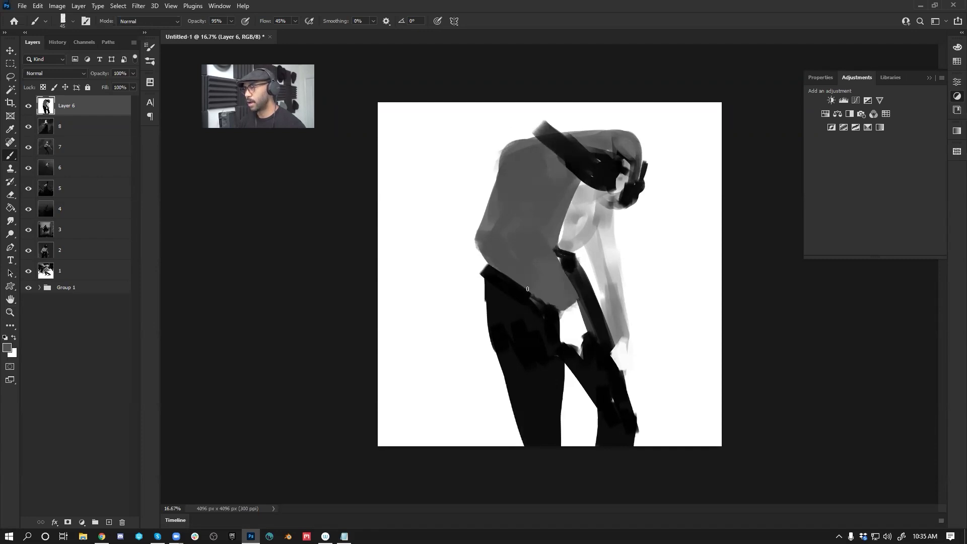
Step: Tidy the waistline and lower torso in grey, flip the canvas back, and darken the near forearm's inner contour in black
{"action": "mouse_move", "coordinate": [525, 287]}
{"action": "left_mouse_down"}
{"action": "mouse_move", "coordinate": [552, 313]}
{"action": "mouse_move", "coordinate": [583, 320]}
{"action": "left_mouse_up"}
{"action": "key", "text": "bracketright"}
{"action": "key", "text": "bracketright"}
{"action": "key", "text": "bracketright"}
{"action": "key", "text": "bracketright"}
{"action": "key", "text": "bracketright"}
{"action": "key", "text": "bracketright"}
{"action": "key", "text": "bracketright"}
{"action": "key", "text": "bracketright"}
{"action": "key", "text": "bracketright"}
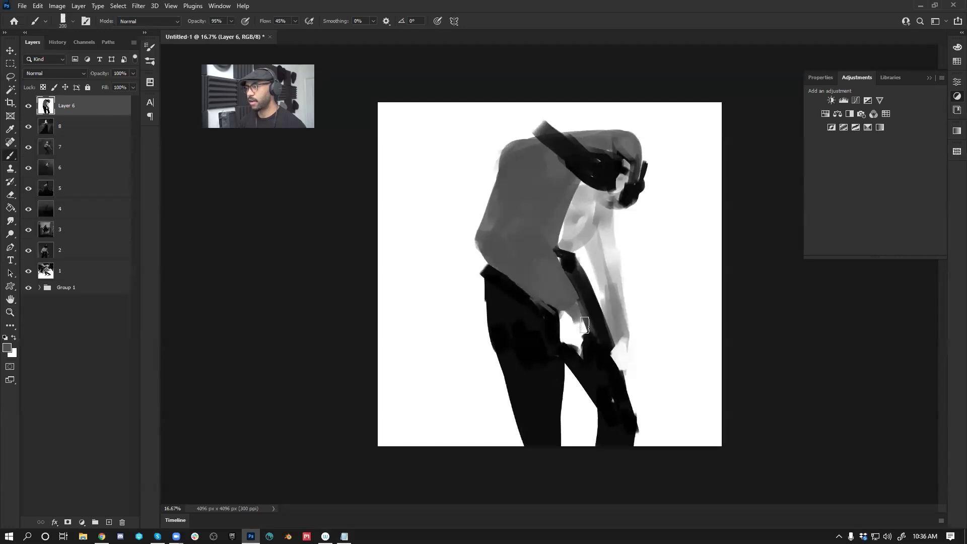
{"action": "left_click", "coordinate": [544, 252], "text": "alt"}
{"action": "key", "text": "bracketleft"}
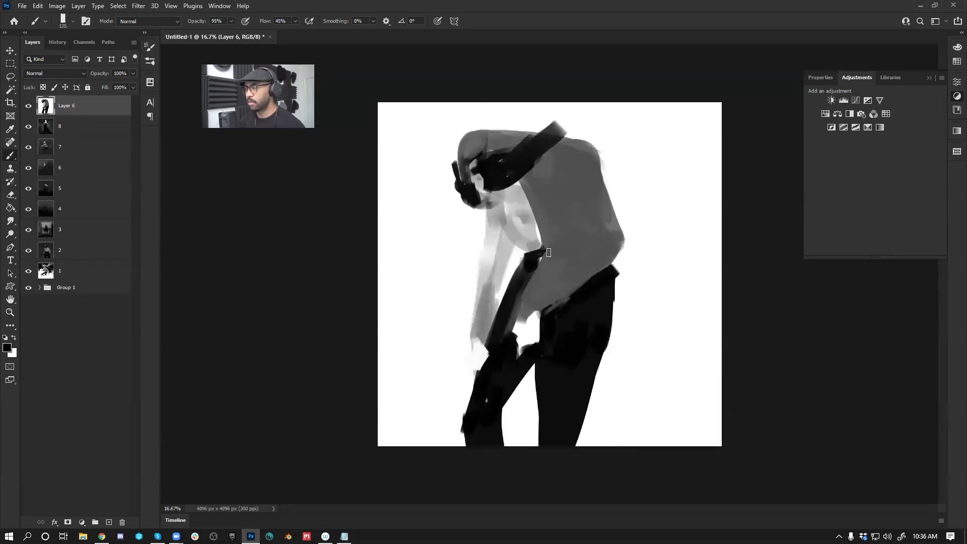
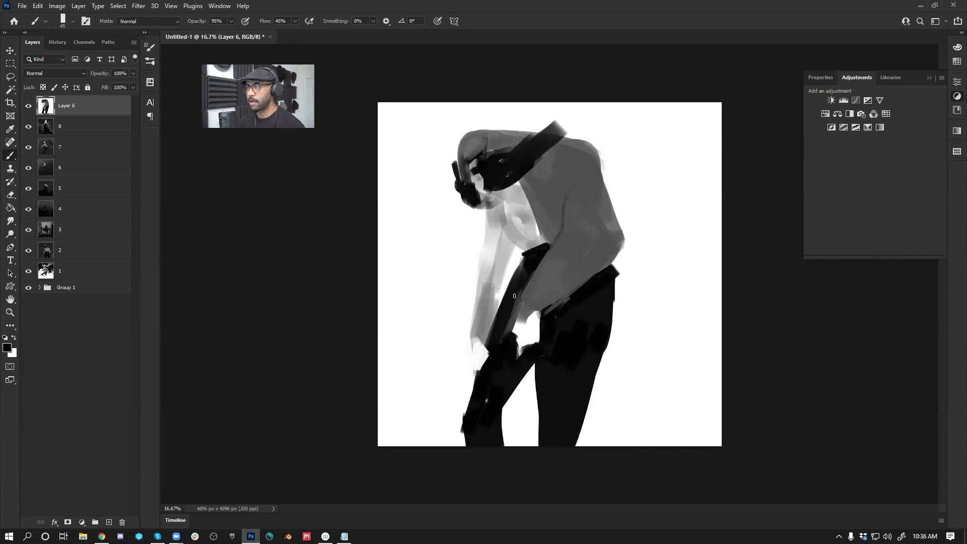
Step: Flip the canvas and shade the far arm and the area below the head in sampled grey with a 100 px brush
{"action": "key", "text": "ctrl+shift+h"}
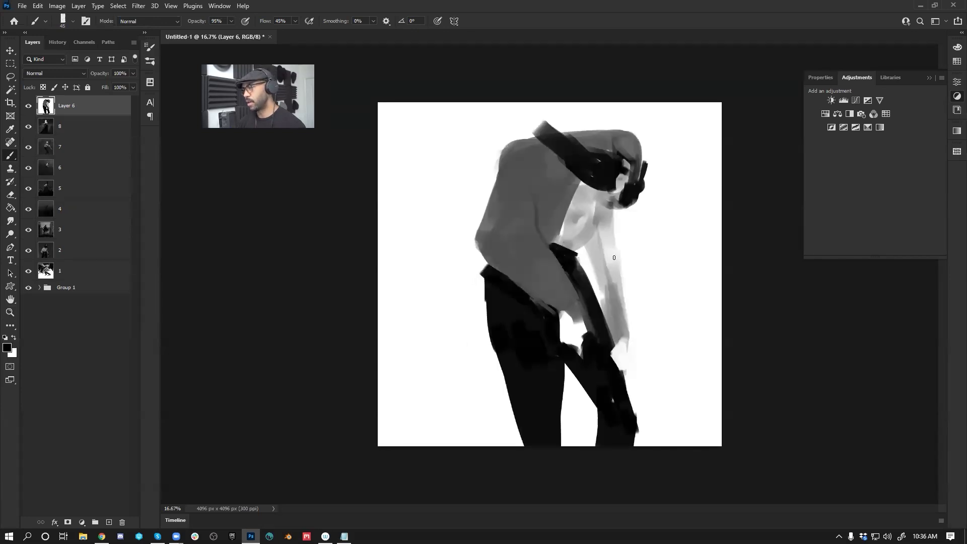
{"action": "left_click", "coordinate": [614, 310], "text": "alt"}
{"action": "key", "text": "]"}
{"action": "key", "text": "]"}
{"action": "key", "text": "]"}
{"action": "key", "text": "]"}
{"action": "key", "text": "]"}
{"action": "key", "text": "]"}
{"action": "key", "text": "]"}
{"action": "mouse_move", "coordinate": [608, 295]}
{"action": "left_mouse_down"}
{"action": "mouse_move", "coordinate": [616, 268]}
{"action": "mouse_move", "coordinate": [605, 267]}
{"action": "left_mouse_up"}
{"action": "left_click_drag", "start_coordinate": [598, 228], "coordinate": [608, 221]}
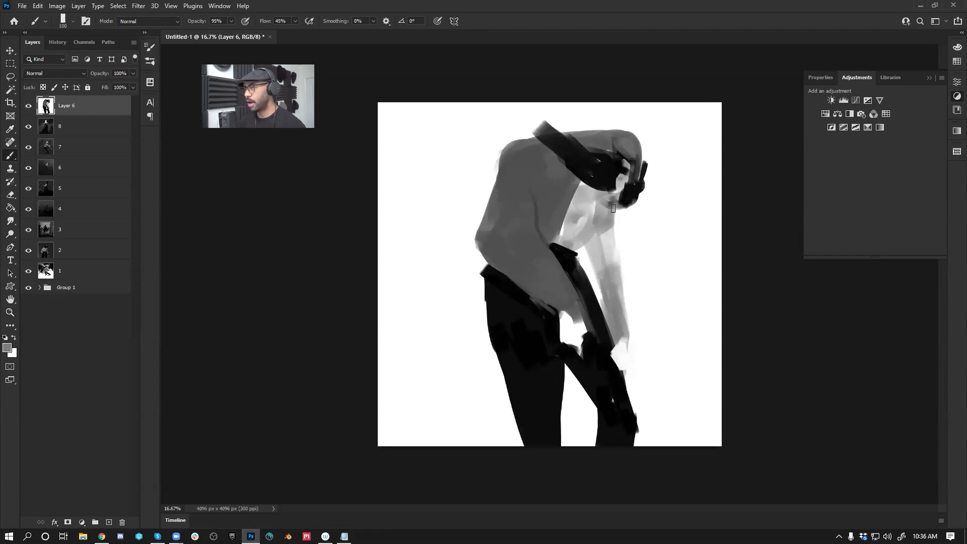
Step: Fill the chest with greys and paint a thin black shadow separating it from the near arm
{"action": "key", "text": "bracketright"}
{"action": "key", "text": "d"}
{"action": "mouse_move", "coordinate": [570, 225]}
{"action": "left_mouse_down"}
{"action": "mouse_move", "coordinate": [583, 220]}
{"action": "mouse_move", "coordinate": [580, 200]}
{"action": "mouse_move", "coordinate": [593, 188]}
{"action": "mouse_move", "coordinate": [574, 233]}
{"action": "mouse_move", "coordinate": [579, 214]}
{"action": "mouse_move", "coordinate": [567, 220]}
{"action": "mouse_move", "coordinate": [585, 237]}
{"action": "mouse_move", "coordinate": [570, 250]}
{"action": "mouse_move", "coordinate": [566, 237]}
{"action": "mouse_move", "coordinate": [583, 235]}
{"action": "mouse_move", "coordinate": [570, 247]}
{"action": "left_mouse_up"}
{"action": "left_click", "coordinate": [575, 222], "text": "alt"}
{"action": "key", "text": "bracketleft"}
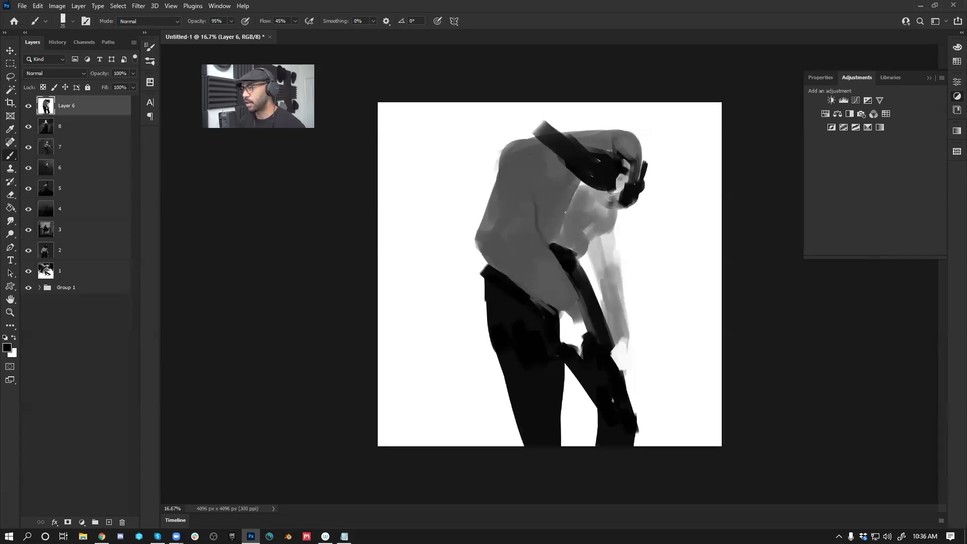
{"action": "left_click", "coordinate": [537, 248], "text": "alt"}
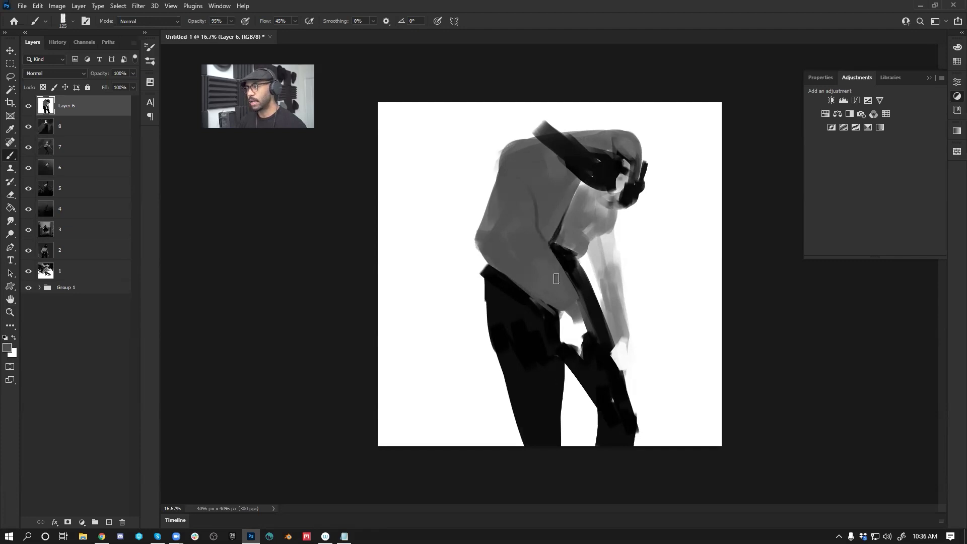
{"action": "left_click", "coordinate": [537, 304], "text": "alt"}
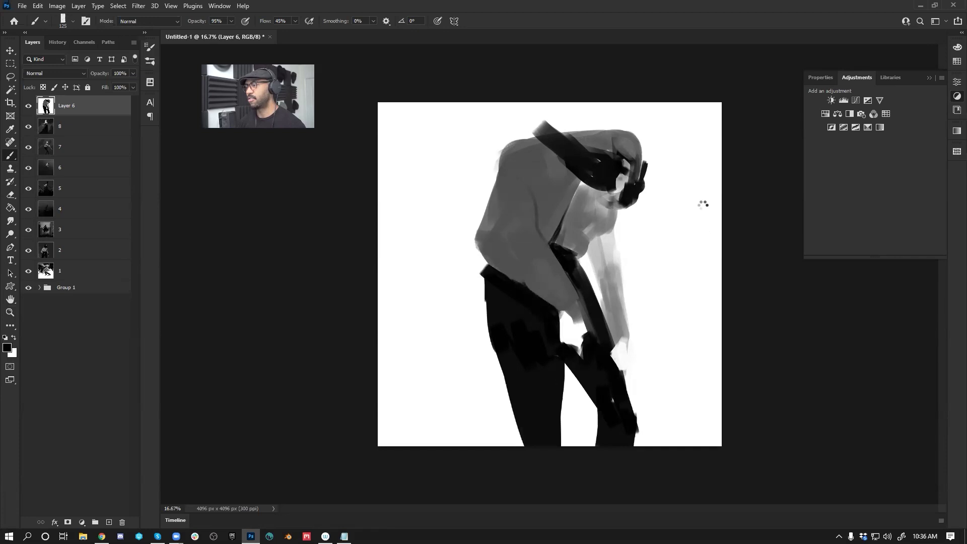
Step: Flip the canvas and paint two long, curved black horns running from the head off the canvas's upper edge
{"action": "key", "text": "ctrl+shift+h"}
{"action": "mouse_move", "coordinate": [527, 150]}
{"action": "left_mouse_down"}
{"action": "mouse_move", "coordinate": [600, 110]}
{"action": "mouse_move", "coordinate": [664, 103]}
{"action": "left_mouse_up"}
{"action": "key", "text": "bracketright"}
{"action": "key", "text": "bracketright"}
{"action": "key", "text": "bracketright"}
{"action": "key", "text": "bracketleft"}
{"action": "mouse_move", "coordinate": [454, 166]}
{"action": "left_mouse_down"}
{"action": "mouse_move", "coordinate": [478, 74]}
{"action": "mouse_move", "coordinate": [459, 142]}
{"action": "mouse_move", "coordinate": [469, 104]}
{"action": "left_mouse_up"}
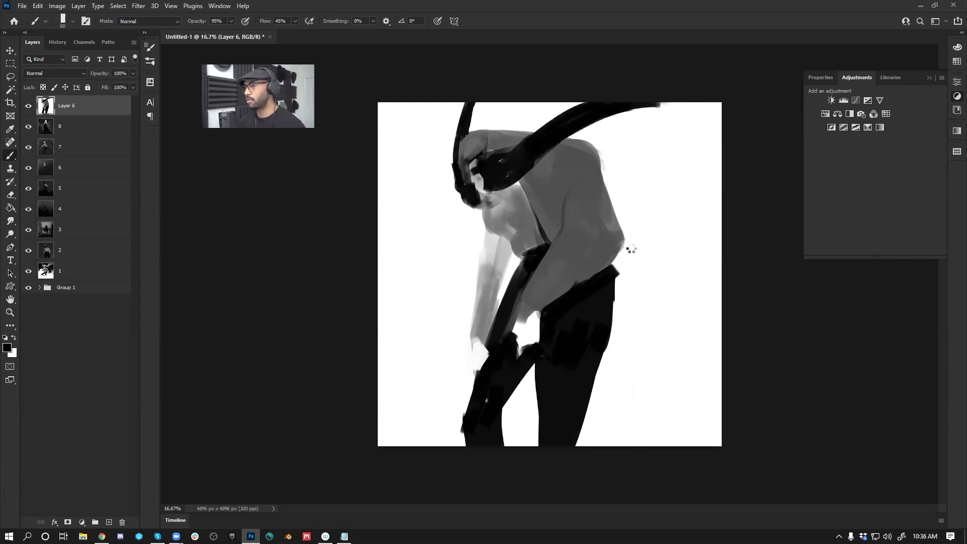
Step: Flip the canvas and paint a dark shadow between the chest and the far arm with a 50 px brush
{"action": "key", "text": "ctrl+shift+h"}
{"action": "mouse_move", "coordinate": [621, 211]}
{"action": "left_mouse_down"}
{"action": "mouse_move", "coordinate": [609, 248]}
{"action": "mouse_move", "coordinate": [619, 219]}
{"action": "mouse_move", "coordinate": [615, 239]}
{"action": "mouse_move", "coordinate": [594, 246]}
{"action": "mouse_move", "coordinate": [602, 241]}
{"action": "mouse_move", "coordinate": [605, 295]}
{"action": "left_mouse_up"}
{"action": "key", "text": "bracketright"}
{"action": "key", "text": "bracketright"}
{"action": "key", "text": "bracketright"}
{"action": "key", "text": "bracketright"}
{"action": "left_click", "coordinate": [611, 229], "text": "alt"}
{"action": "left_click", "coordinate": [592, 240], "text": "alt"}
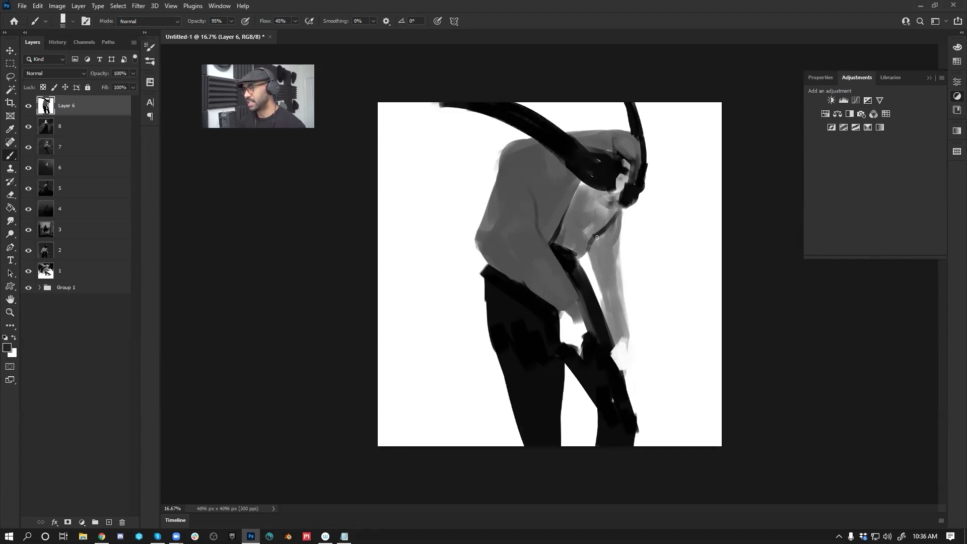
Step: Even out the far arm down to the wrist in sampled mid grey with a 150 px brush
{"action": "key", "text": "bracketright"}
{"action": "key", "text": "bracketright"}
{"action": "key", "text": "bracketright"}
{"action": "key", "text": "bracketright"}
{"action": "key", "text": "bracketright"}
{"action": "key", "text": "bracketright"}
{"action": "key", "text": "bracketright"}
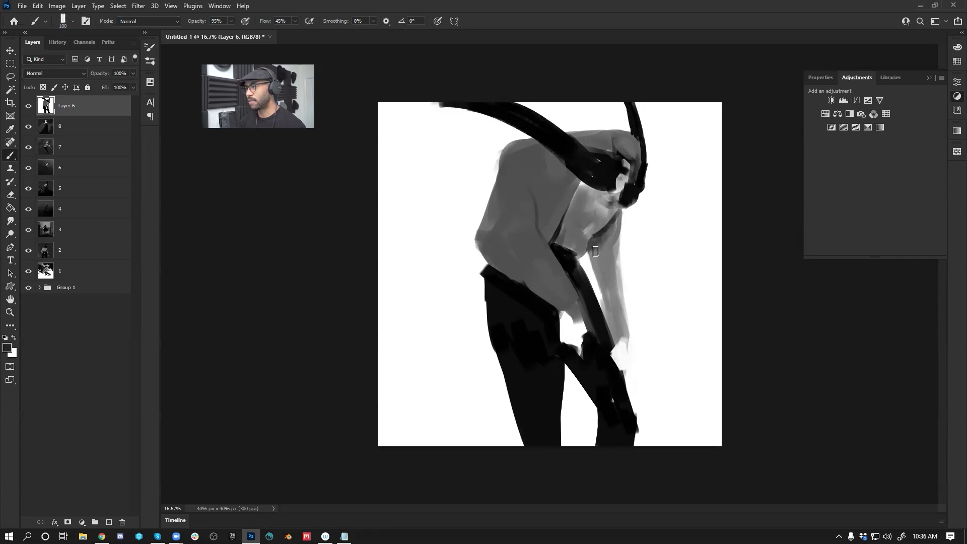
{"action": "left_click", "coordinate": [613, 235], "text": "alt"}
{"action": "left_click_drag", "start_coordinate": [613, 243], "coordinate": [623, 333]}
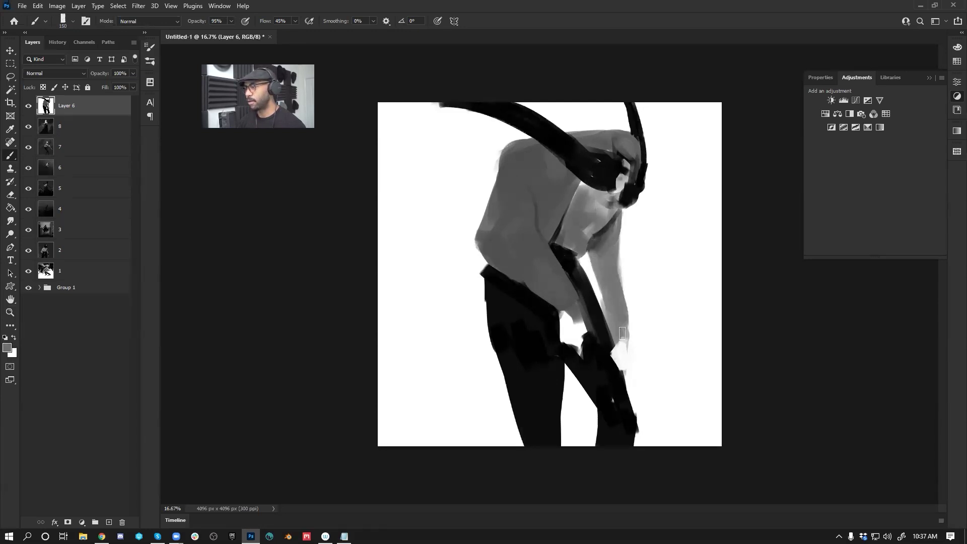
Step: Check the study zoomed out, flip the canvas, and paint black accents under the horn and around the jaw with a 70 px brush
{"action": "key", "text": "z"}
{"action": "left_click", "coordinate": [670, 328], "text": "alt"}
{"action": "left_click", "coordinate": [670, 328], "text": "alt"}
{"action": "left_click", "coordinate": [670, 328], "text": "alt"}
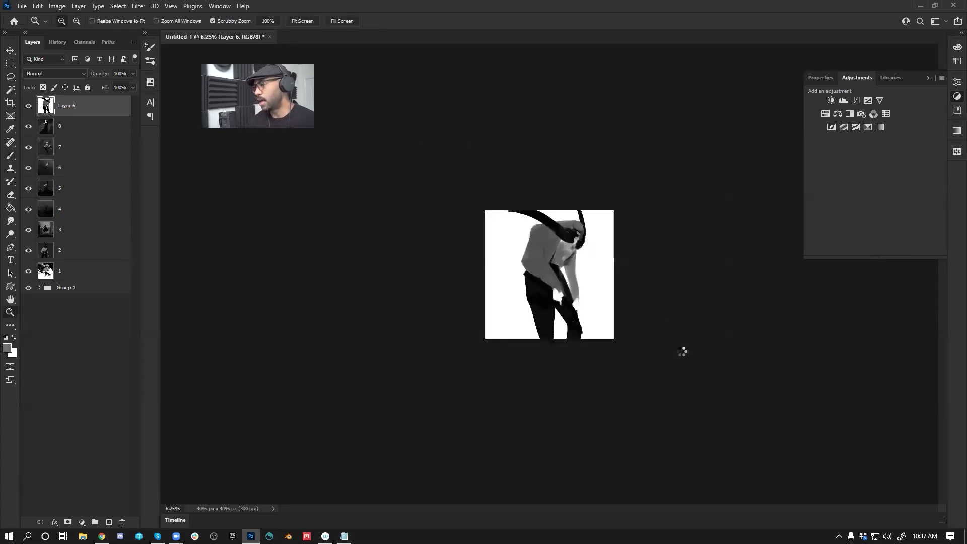
{"action": "left_click", "coordinate": [565, 258]}
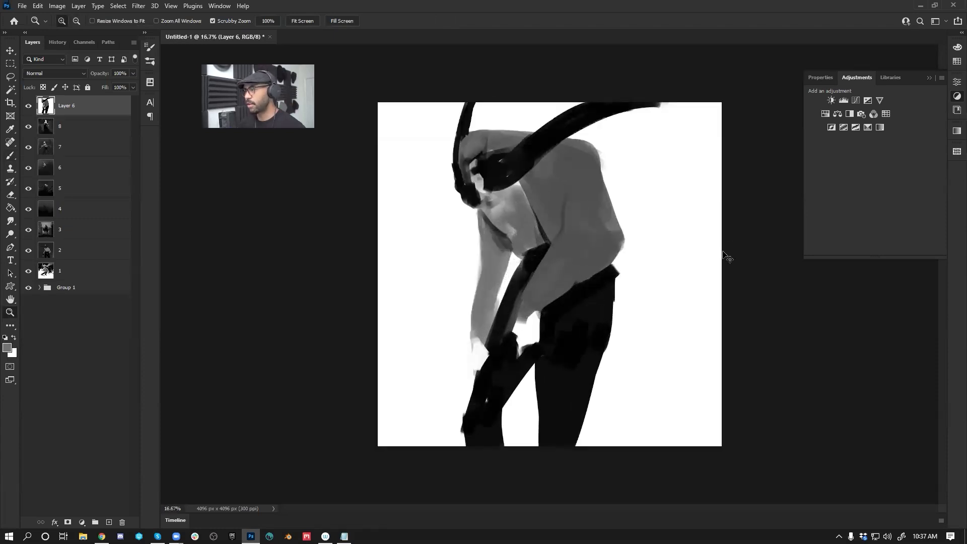
{"action": "key", "text": "ctrl+f"}
{"action": "key", "text": "b"}
{"action": "key", "text": "["}
{"action": "key", "text": "["}
{"action": "key", "text": "["}
{"action": "key", "text": "["}
{"action": "key", "text": "["}
{"action": "key", "text": "["}
{"action": "key", "text": "["}
{"action": "key", "text": "["}
{"action": "key", "text": "["}
{"action": "key", "text": "["}
{"action": "key", "text": "["}
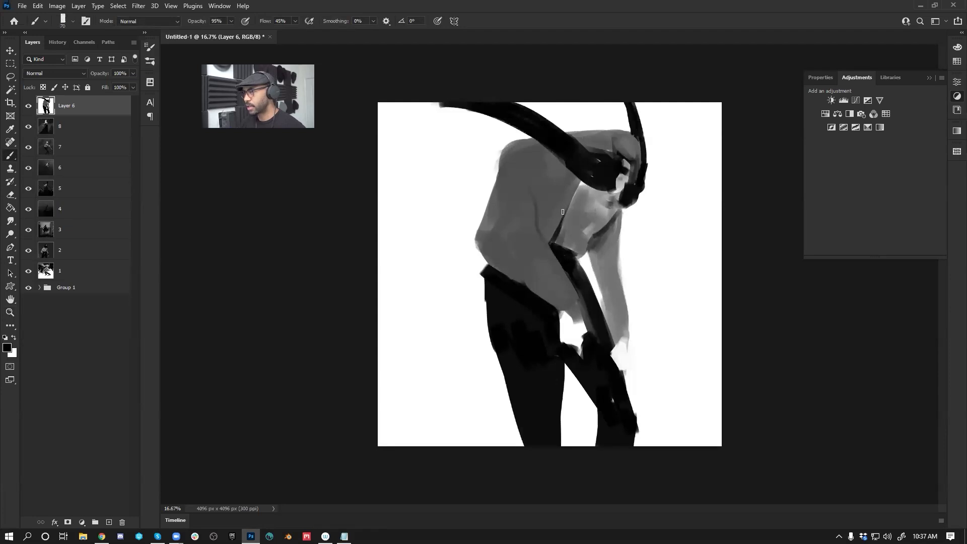
{"action": "left_click_drag", "start_coordinate": [567, 207], "coordinate": [565, 179]}
{"action": "left_click_drag", "start_coordinate": [623, 206], "coordinate": [619, 245]}
{"action": "left_click_drag", "start_coordinate": [606, 189], "coordinate": [617, 206]}
Step: Paint light grey strokes over the face and jaw to break up the black shadows
{"action": "left_click", "coordinate": [625, 179], "text": "alt"}
{"action": "key", "text": "]"}
{"action": "key", "text": "]"}
{"action": "key", "text": "]"}
{"action": "key", "text": "]"}
{"action": "key", "text": "]"}
{"action": "key", "text": "]"}
{"action": "key", "text": "]"}
{"action": "key", "text": "]"}
{"action": "left_click_drag", "start_coordinate": [622, 167], "coordinate": [609, 152]}
{"action": "mouse_move", "coordinate": [608, 189]}
{"action": "left_mouse_down"}
{"action": "mouse_move", "coordinate": [611, 201]}
{"action": "mouse_move", "coordinate": [598, 188]}
{"action": "mouse_move", "coordinate": [639, 193]}
{"action": "left_mouse_up"}
Step: Paint a light grey highlight across the upper back and shoulder with a brush of up to 500 px
{"action": "key", "text": "]"}
{"action": "key", "text": "]"}
{"action": "key", "text": "bracketright"}
{"action": "key", "text": "bracketright"}
{"action": "key", "text": "bracketright"}
{"action": "key", "text": "bracketright"}
{"action": "key", "text": "bracketright"}
{"action": "key", "text": "bracketright"}
{"action": "key", "text": "bracketright"}
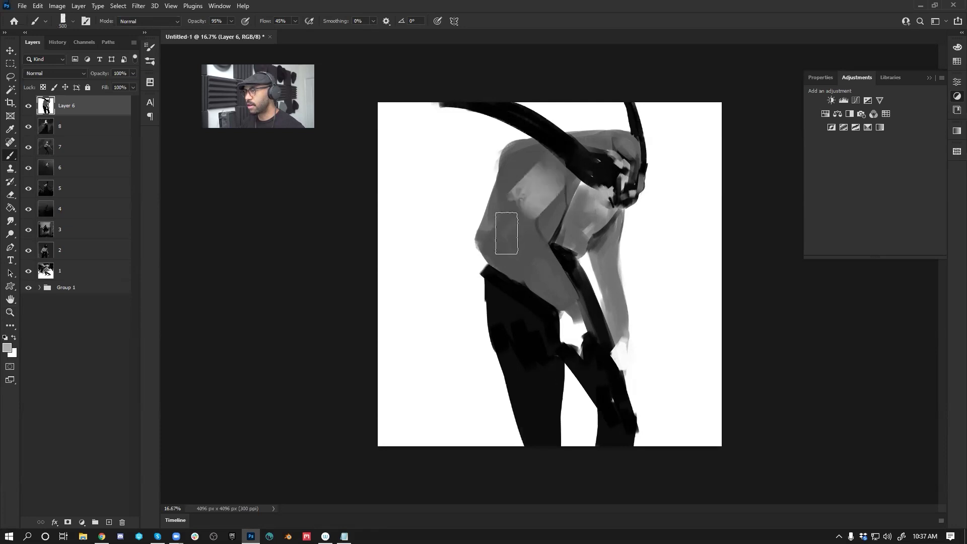
{"action": "mouse_move", "coordinate": [513, 155]}
{"action": "left_mouse_down"}
{"action": "mouse_move", "coordinate": [520, 145]}
{"action": "mouse_move", "coordinate": [533, 205]}
{"action": "left_mouse_up"}
Step: Paint a light grey highlight on the upper thigh and shape its edge with black and dark grey strokes
{"action": "key", "text": "bracketleft"}
{"action": "key", "text": "bracketleft"}
{"action": "key", "text": "bracketleft"}
{"action": "key", "text": "bracketleft"}
{"action": "key", "text": "bracketleft"}
{"action": "key", "text": "bracketleft"}
{"action": "key", "text": "bracketleft"}
{"action": "key", "text": "bracketright"}
{"action": "key", "text": "bracketright"}
{"action": "left_click_drag", "start_coordinate": [492, 288], "coordinate": [533, 346]}
{"action": "left_click_drag", "start_coordinate": [492, 293], "coordinate": [540, 364]}
{"action": "left_click", "coordinate": [547, 334], "text": "alt"}
{"action": "mouse_move", "coordinate": [535, 328]}
{"action": "left_mouse_down"}
{"action": "mouse_move", "coordinate": [548, 374]}
{"action": "mouse_move", "coordinate": [539, 391]}
{"action": "mouse_move", "coordinate": [534, 369]}
{"action": "left_mouse_up"}
{"action": "key", "text": "bracketright"}
{"action": "key", "text": "bracketright"}
{"action": "key", "text": "bracketright"}
{"action": "mouse_move", "coordinate": [518, 305]}
{"action": "left_mouse_down"}
{"action": "mouse_move", "coordinate": [538, 357]}
{"action": "mouse_move", "coordinate": [526, 347]}
{"action": "left_mouse_up"}
Step: Reduce the upper-back highlight with sampled mid grey and a 200 px brush, and flip the canvas
{"action": "key", "text": "bracketleft"}
{"action": "left_click", "coordinate": [524, 218], "text": "alt"}
{"action": "mouse_move", "coordinate": [530, 213]}
{"action": "left_mouse_down"}
{"action": "mouse_move", "coordinate": [533, 164]}
{"action": "mouse_move", "coordinate": [526, 191]}
{"action": "mouse_move", "coordinate": [511, 158]}
{"action": "left_mouse_up"}
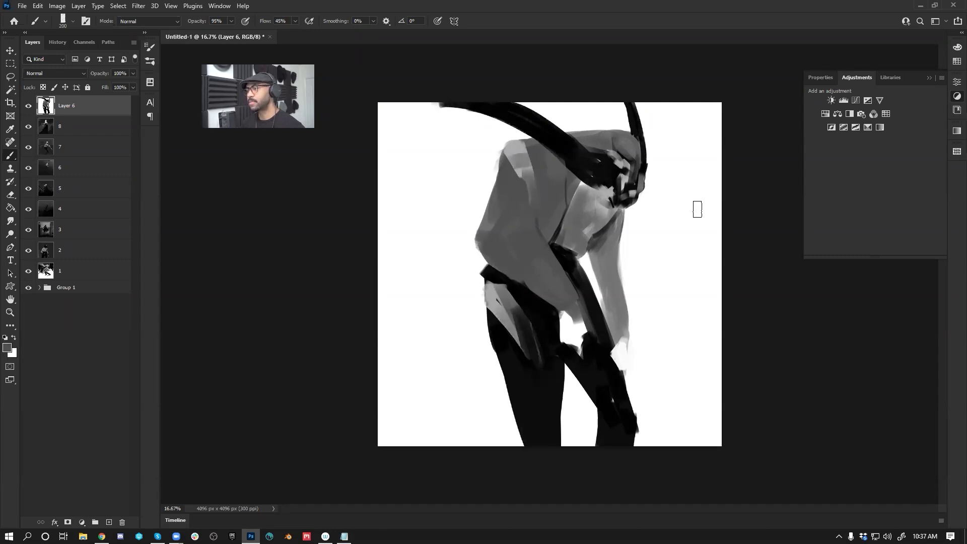
{"action": "key", "text": "ctrl+shift+h"}
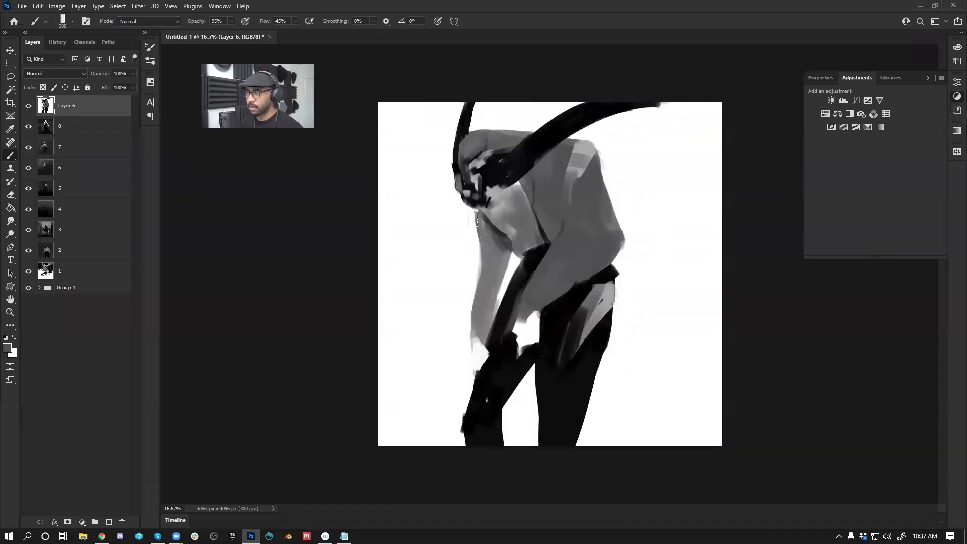
Step: Restore the default black foreground and paint narrow black strokes below the chin with a much smaller brush
{"action": "key", "text": "bracketleft"}
{"action": "key", "text": "bracketleft"}
{"action": "key", "text": "bracketleft"}
{"action": "key", "text": "bracketleft"}
{"action": "key", "text": "bracketleft"}
{"action": "key", "text": "bracketleft"}
{"action": "key", "text": "bracketleft"}
{"action": "key", "text": "bracketleft"}
{"action": "key", "text": "bracketleft"}
{"action": "key", "text": "d"}
{"action": "mouse_move", "coordinate": [470, 207]}
{"action": "left_mouse_down"}
{"action": "mouse_move", "coordinate": [486, 249]}
{"action": "mouse_move", "coordinate": [472, 208]}
{"action": "mouse_move", "coordinate": [482, 244]}
{"action": "mouse_move", "coordinate": [481, 220]}
{"action": "left_mouse_up"}
Step: Cover the upper back and shoulder highlight with a black patch, enlarging the brush to 400 px
{"action": "key", "text": "bracketright"}
{"action": "key", "text": "bracketright"}
{"action": "mouse_move", "coordinate": [530, 168]}
{"action": "left_mouse_down"}
{"action": "mouse_move", "coordinate": [591, 197]}
{"action": "mouse_move", "coordinate": [592, 149]}
{"action": "mouse_move", "coordinate": [557, 147]}
{"action": "mouse_move", "coordinate": [582, 179]}
{"action": "mouse_move", "coordinate": [562, 156]}
{"action": "mouse_move", "coordinate": [577, 153]}
{"action": "mouse_move", "coordinate": [591, 195]}
{"action": "left_mouse_up"}
{"action": "key", "text": "bracketright"}
{"action": "key", "text": "bracketright"}
{"action": "key", "text": "bracketright"}
{"action": "key", "text": "bracketright"}
{"action": "key", "text": "bracketright"}
{"action": "key", "text": "bracketright"}
{"action": "key", "text": "bracketright"}
{"action": "key", "text": "bracketright"}
{"action": "key", "text": "bracketright"}
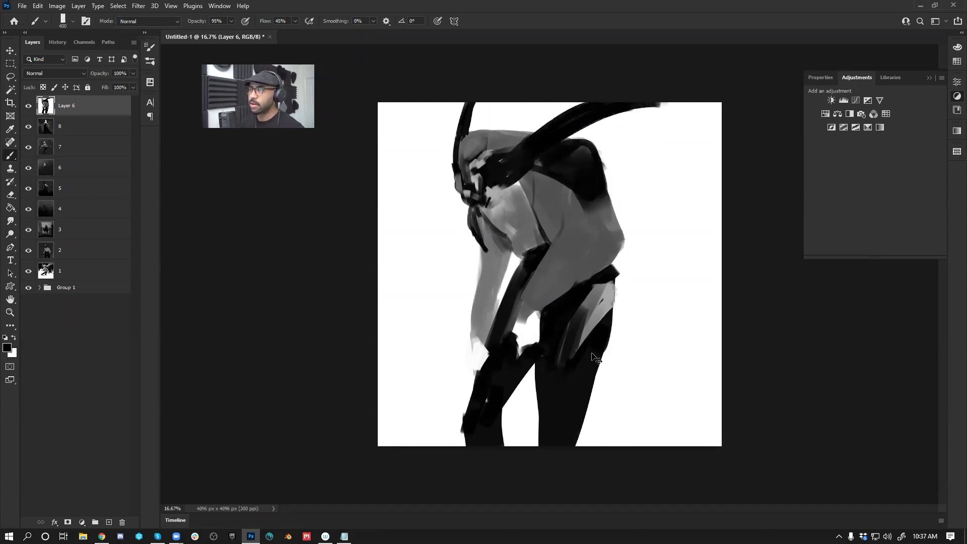
Step: Flip the canvas and paint thin black marks on the upper chest and neck with a brush of about 40 px
{"action": "key", "text": "F2"}
{"action": "key", "text": "bracketleft"}
{"action": "key", "text": "bracketleft"}
{"action": "key", "text": "bracketleft"}
{"action": "key", "text": "bracketleft"}
{"action": "key", "text": "bracketleft"}
{"action": "key", "text": "bracketleft"}
{"action": "key", "text": "bracketleft"}
{"action": "key", "text": "bracketleft"}
{"action": "key", "text": "bracketleft"}
{"action": "key", "text": "bracketleft"}
{"action": "key", "text": "bracketleft"}
{"action": "key", "text": "bracketleft"}
{"action": "key", "text": "bracketleft"}
{"action": "key", "text": "bracketleft"}
{"action": "key", "text": "bracketleft"}
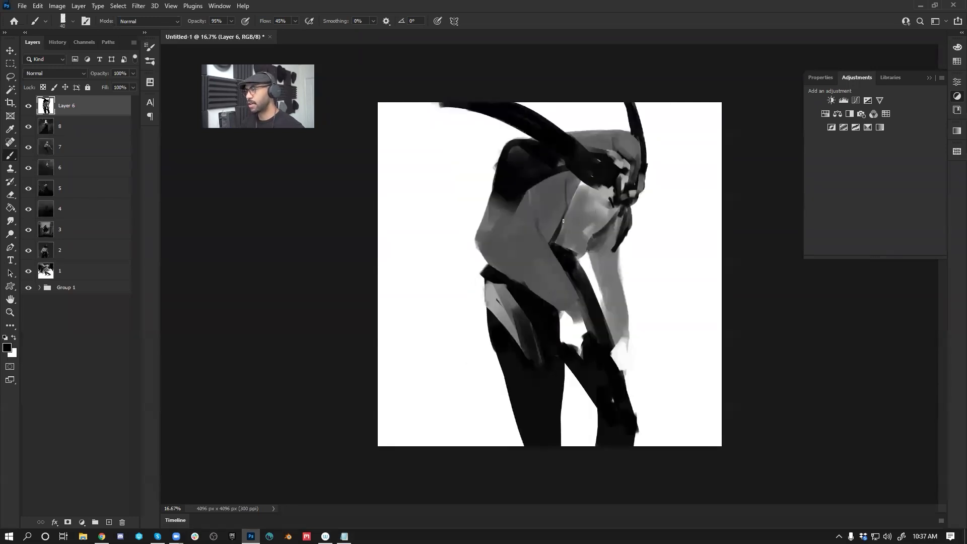
{"action": "mouse_move", "coordinate": [567, 210]}
{"action": "left_mouse_down"}
{"action": "mouse_move", "coordinate": [584, 182]}
{"action": "mouse_move", "coordinate": [568, 208]}
{"action": "mouse_move", "coordinate": [592, 196]}
{"action": "mouse_move", "coordinate": [590, 187]}
{"action": "mouse_move", "coordinate": [610, 224]}
{"action": "mouse_move", "coordinate": [616, 216]}
{"action": "left_mouse_up"}
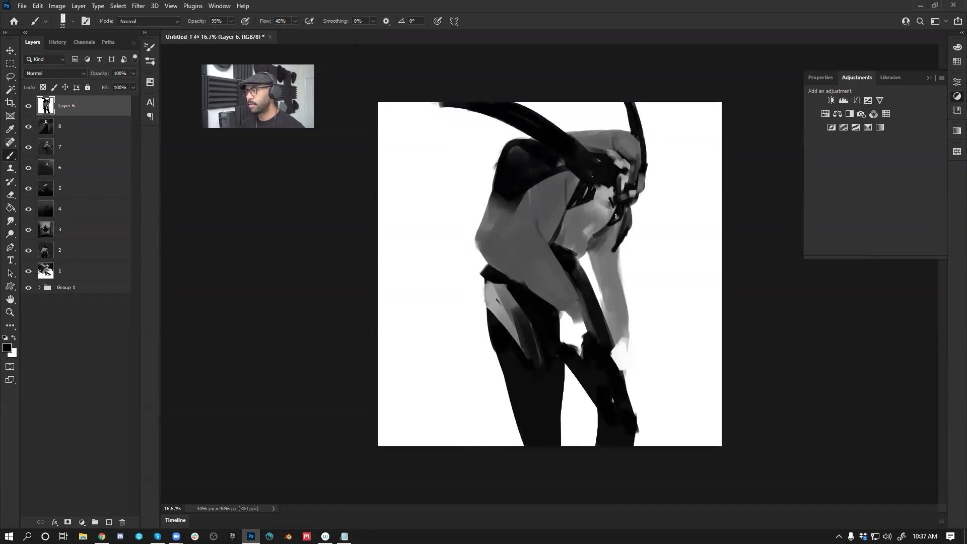
Step: Mirror the canvas and examine the figure's overall value shapes at a reduced size
{"action": "key", "text": "z"}
{"action": "left_click", "coordinate": [657, 213], "text": "alt"}
{"action": "left_click", "coordinate": [657, 213], "text": "alt"}
{"action": "left_click", "coordinate": [635, 247], "text": "alt"}
{"action": "key", "text": "ctrl+shift+h"}
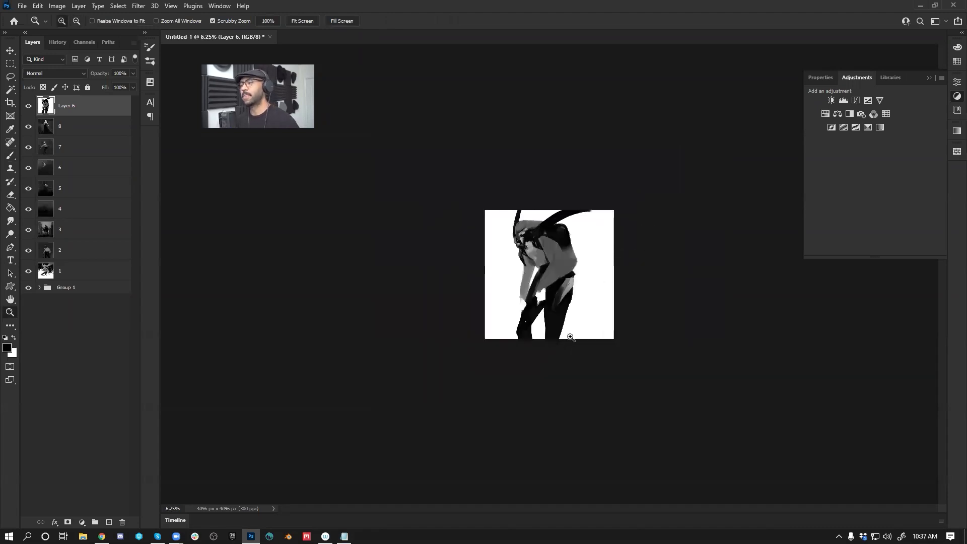
{"action": "left_click", "coordinate": [588, 294]}
{"action": "left_click", "coordinate": [588, 293]}
{"action": "left_click", "coordinate": [588, 294]}
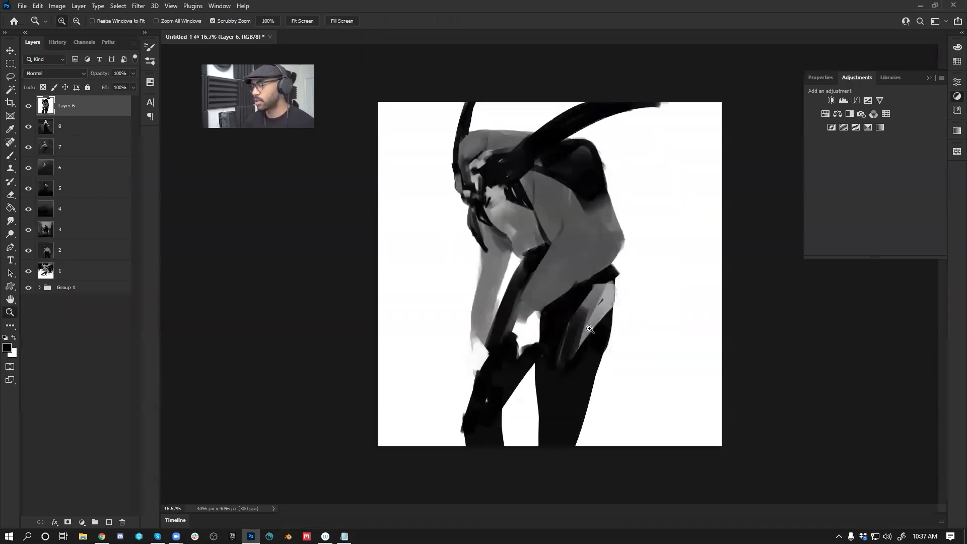
Step: Paint short black strokes at the near elbow and along the outer edge of the far forearm
{"action": "key", "text": "b"}
{"action": "left_click_drag", "start_coordinate": [522, 323], "coordinate": [546, 294]}
{"action": "mouse_move", "coordinate": [471, 341]}
{"action": "left_mouse_down"}
{"action": "mouse_move", "coordinate": [473, 313]}
{"action": "mouse_move", "coordinate": [471, 354]}
{"action": "left_mouse_up"}
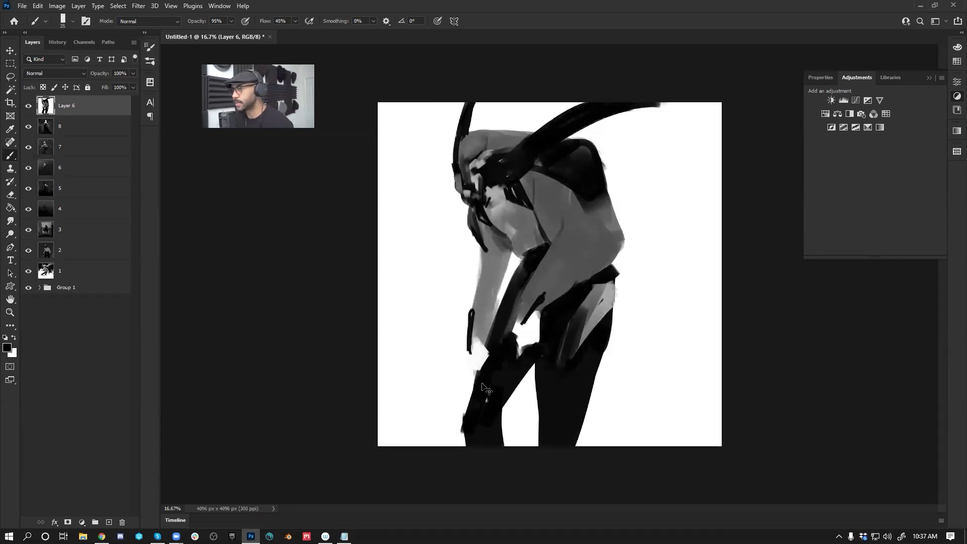
Step: Flip the canvas again and compare how the figure reads at small and normal sizes
{"action": "key", "text": "ctrl+shift+h"}
{"action": "key", "text": "z"}
{"action": "left_click", "coordinate": [631, 273], "text": "alt"}
{"action": "left_click", "coordinate": [631, 274], "text": "alt"}
{"action": "left_click", "coordinate": [630, 282], "text": "alt"}
{"action": "left_click", "coordinate": [624, 287]}
{"action": "left_click", "coordinate": [622, 292]}
{"action": "left_click", "coordinate": [619, 301]}
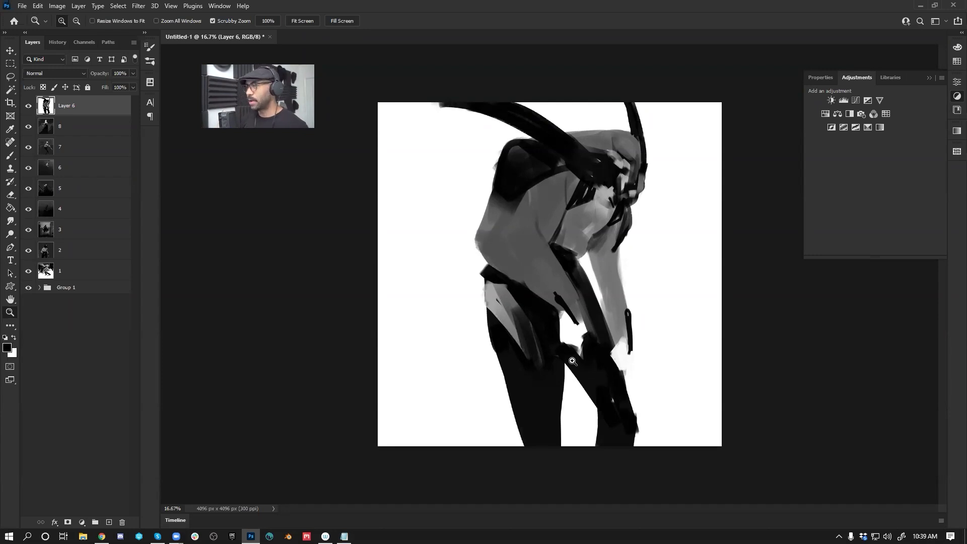
{"action": "left_click", "coordinate": [581, 278], "text": "alt"}
{"action": "left_click", "coordinate": [581, 279], "text": "alt"}
{"action": "left_click", "coordinate": [581, 279], "text": "alt"}
{"action": "left_click", "coordinate": [581, 278]}
{"action": "left_click", "coordinate": [580, 279]}
{"action": "left_click", "coordinate": [581, 278]}
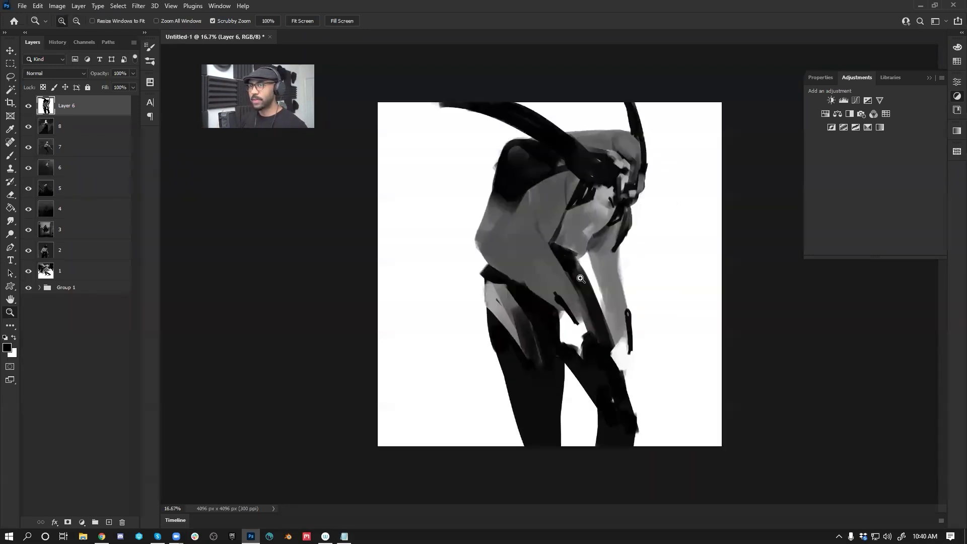
Step: Rename the horned figure's layer as 9
{"action": "double_click", "coordinate": [72, 105]}
{"action": "type", "text": "9"}
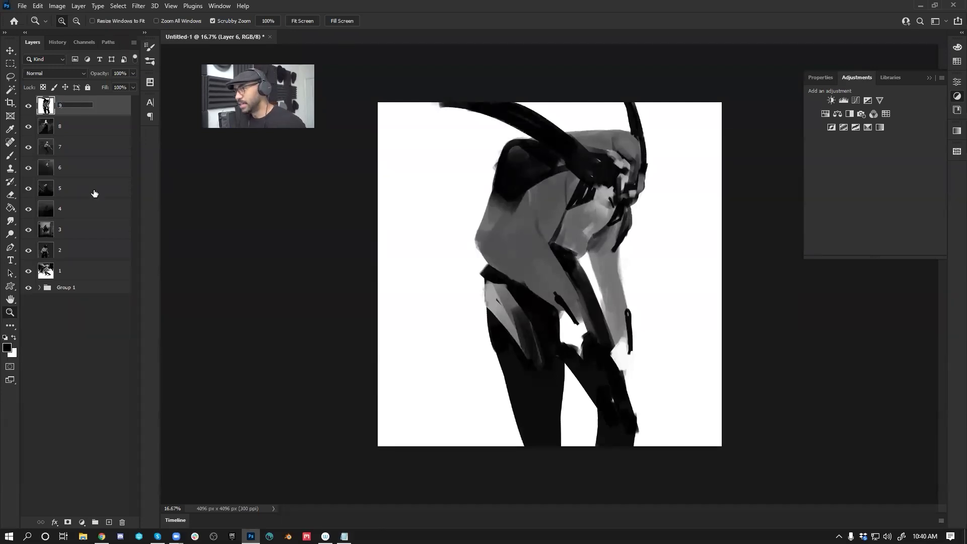
{"action": "left_click", "coordinate": [233, 245]}
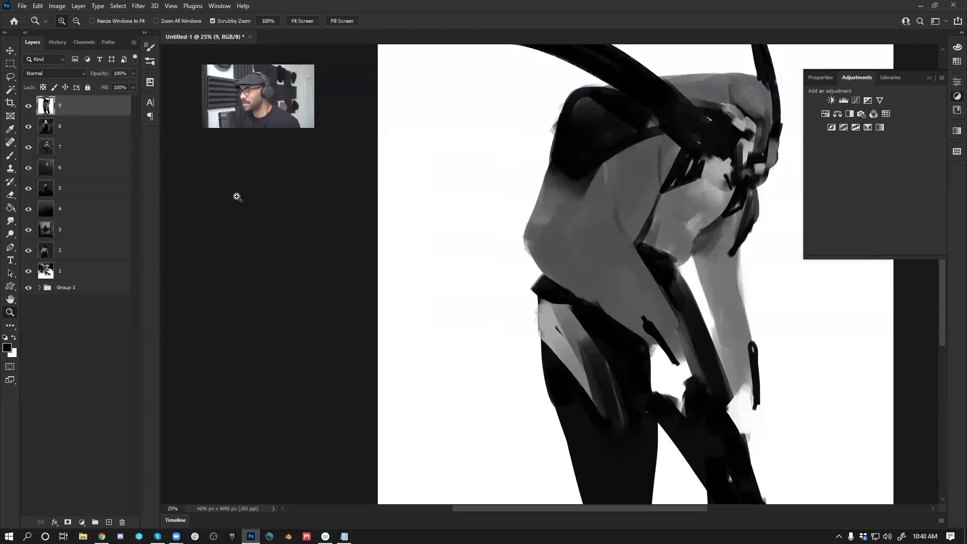